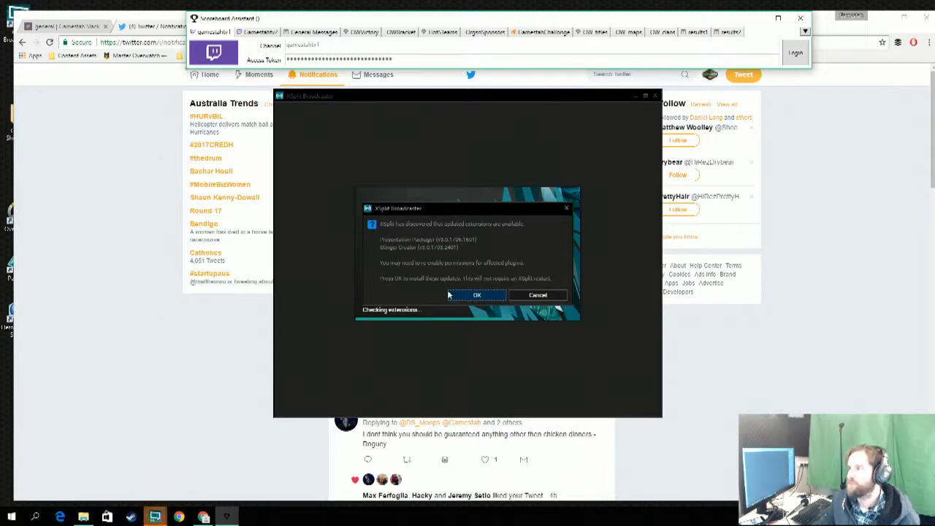
Install the available XSplit extension updates and the YouTube Live output update.
{"action": "left_click", "coordinate": [478, 297]}
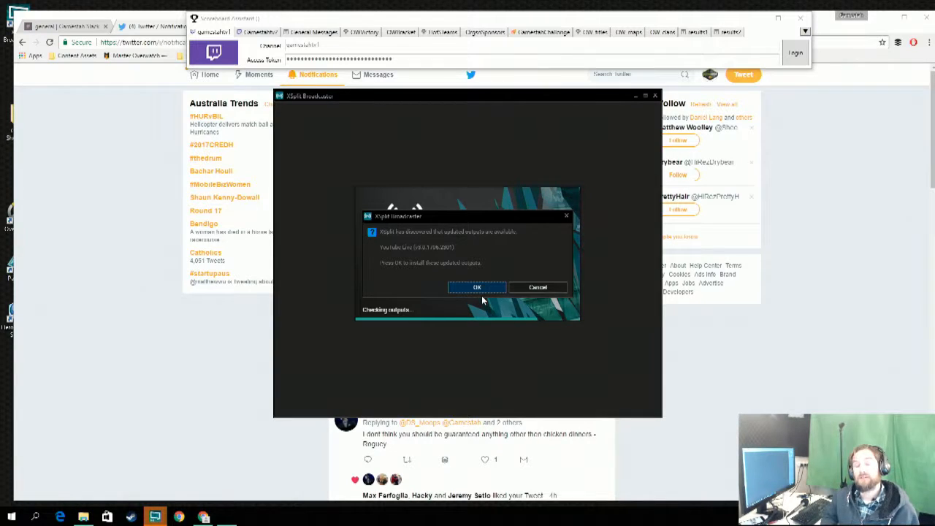
{"action": "left_click", "coordinate": [483, 288]}
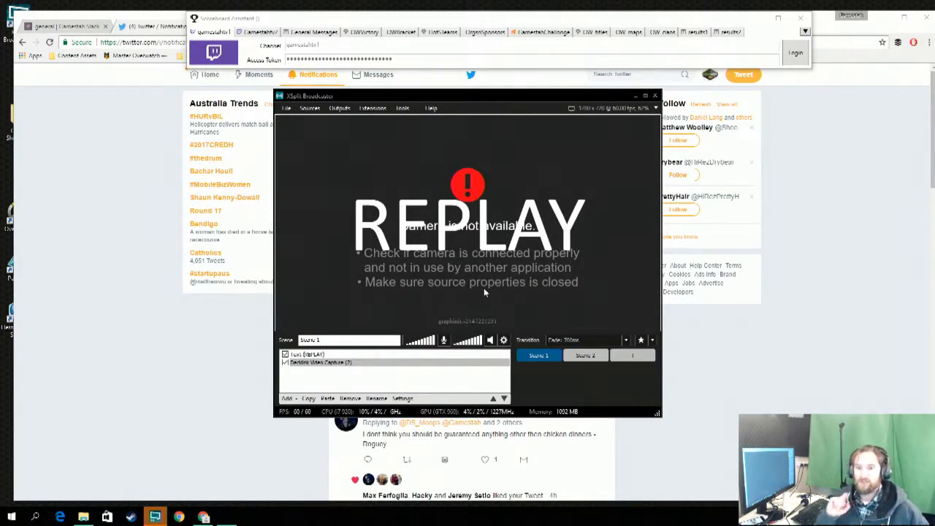
Hide the REPLAY text source in Scene 1 and move the XSplit and Scoreboard Assistant windows aside.
{"action": "left_click", "coordinate": [307, 355]}
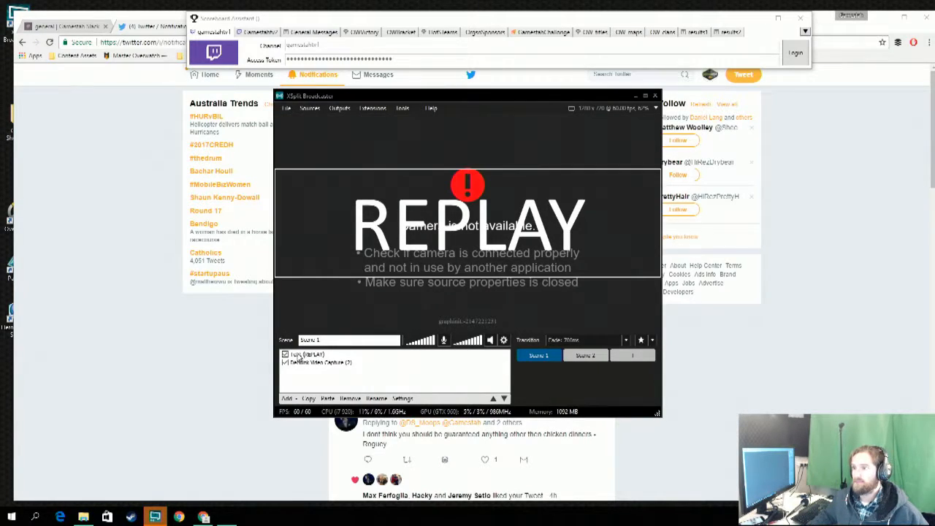
{"action": "left_click", "coordinate": [285, 354]}
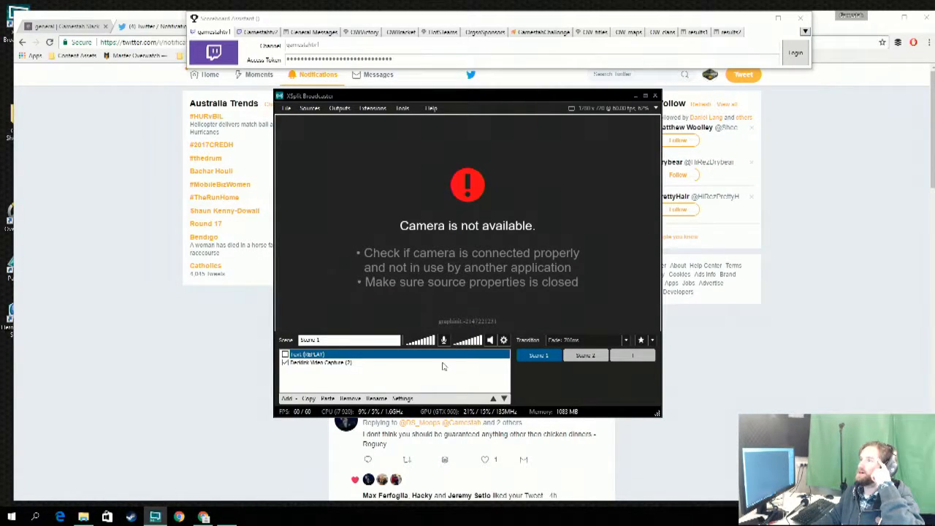
{"action": "left_click_drag", "start_coordinate": [505, 94], "coordinate": [268, 104]}
{"action": "left_click_drag", "start_coordinate": [213, 22], "coordinate": [98, 20]}
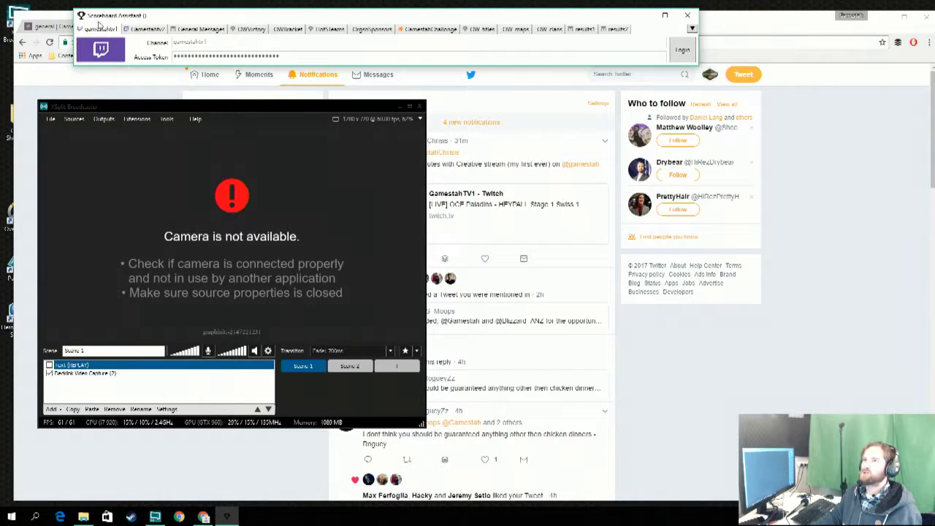
Switch to Chrome, search for "scoreboard assistant" in a new tab, open the OBS forum resource page and select its address.
{"action": "left_click", "coordinate": [766, 30]}
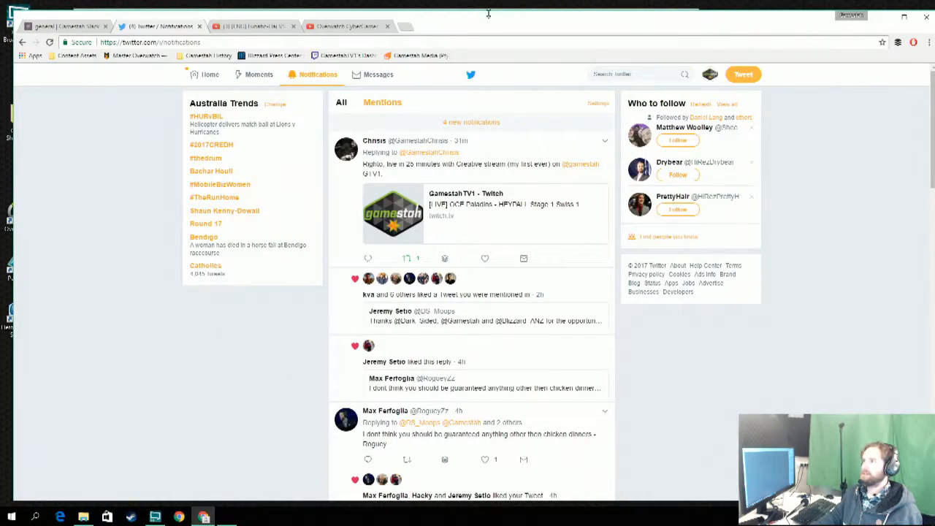
{"action": "left_click", "coordinate": [406, 26]}
{"action": "type", "text": "scoreboard assistant"}
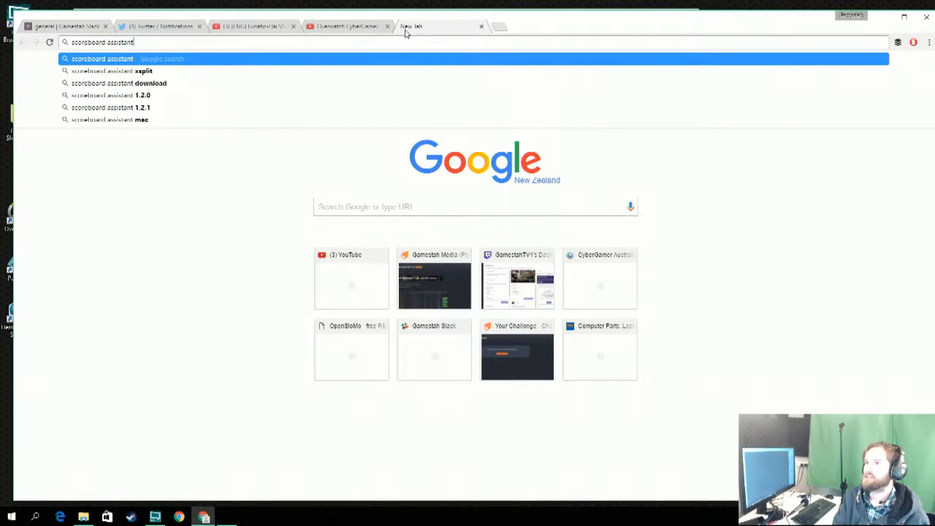
{"action": "key", "text": "Return"}
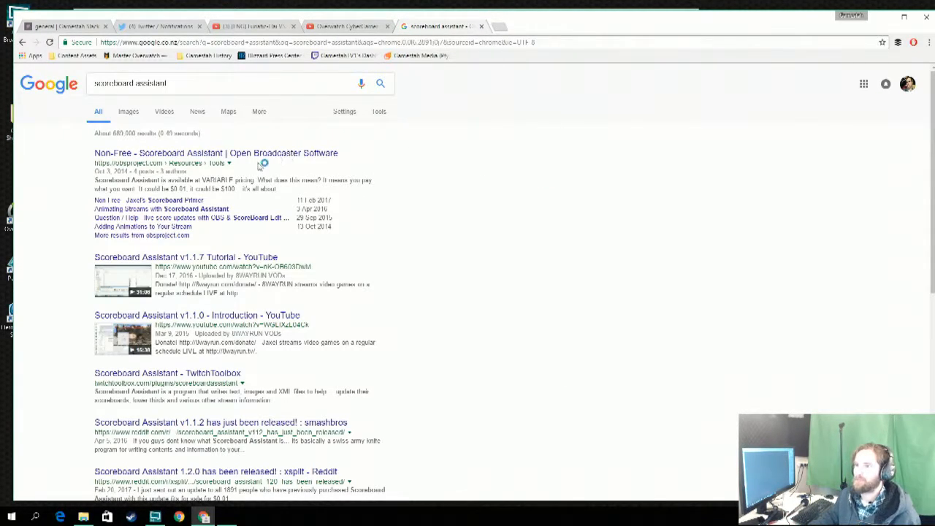
{"action": "left_click", "coordinate": [249, 155]}
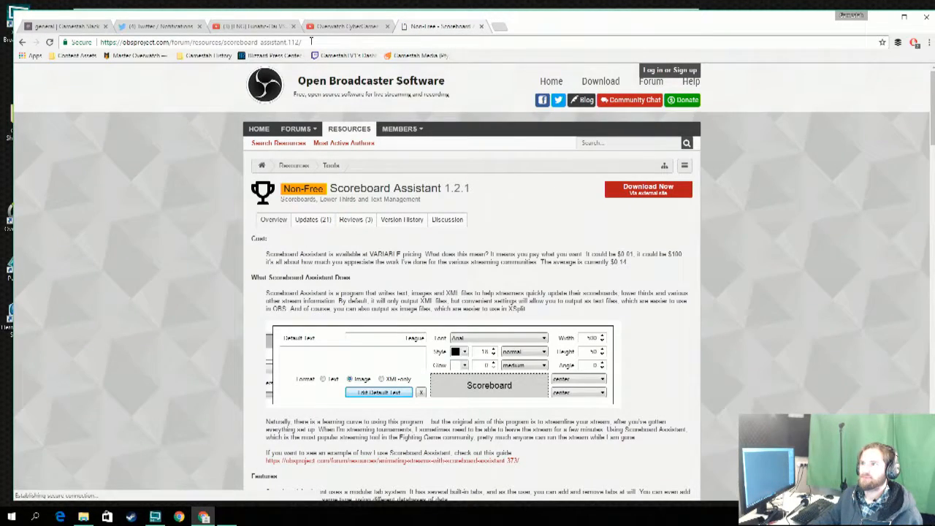
{"action": "left_click", "coordinate": [311, 41]}
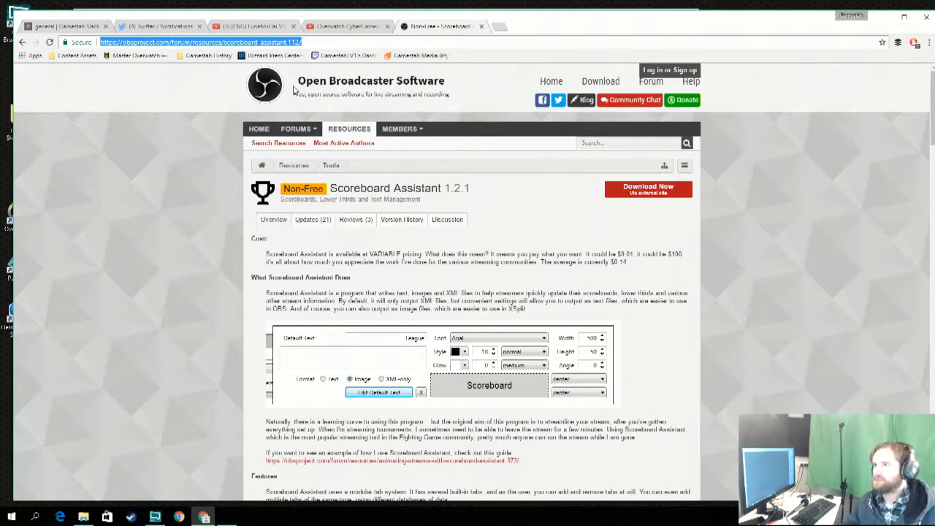
Open the GamestahTV1 Twitch dashboard in a new tab, dismiss the TwitchCon notice and check the chat's viewer list.
{"action": "left_click", "coordinate": [499, 27]}
{"action": "left_click", "coordinate": [365, 57]}
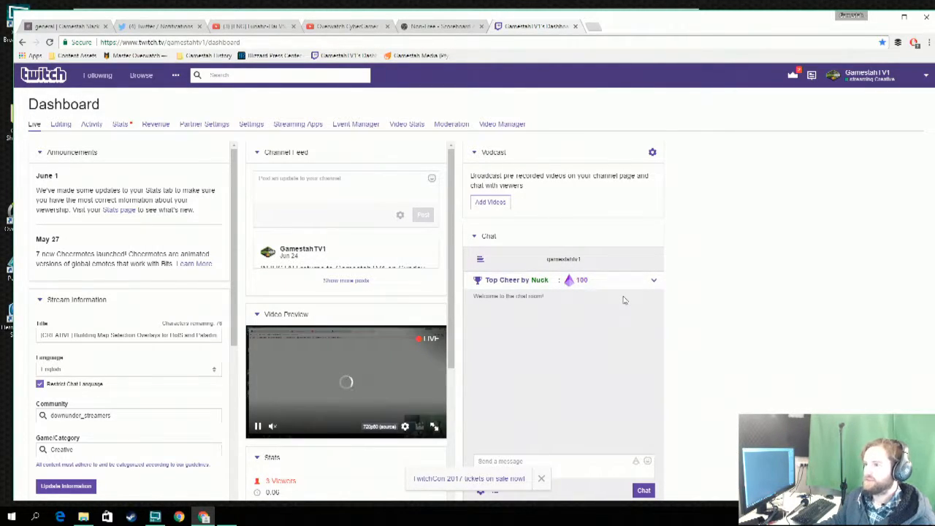
{"action": "left_click", "coordinate": [541, 478]}
{"action": "left_click", "coordinate": [495, 492]}
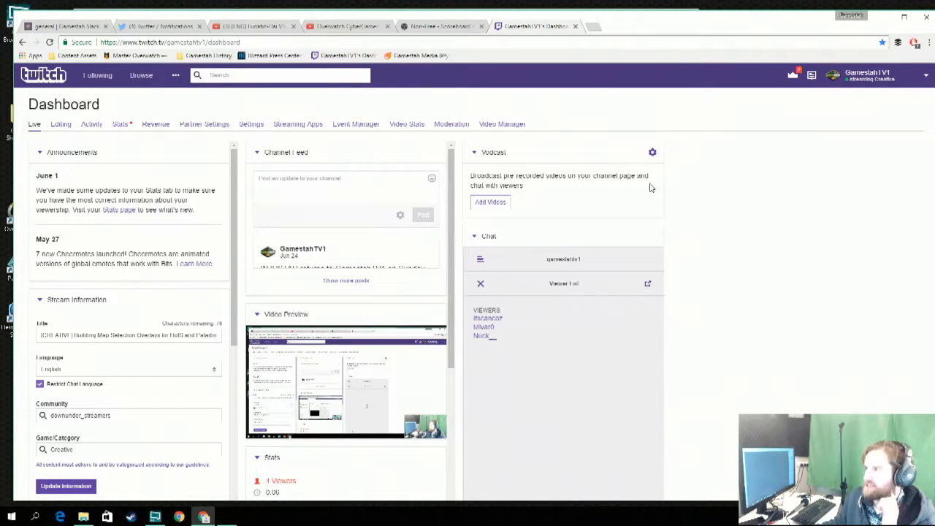
{"action": "left_click", "coordinate": [481, 283]}
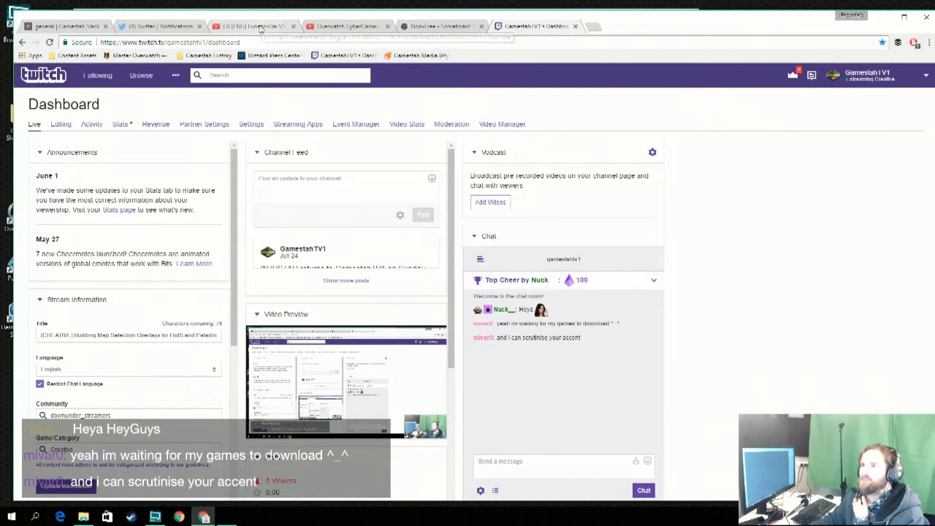
Play the Lunatic-Hai VS. Rogue video full screen, pausing to examine the Battleground map selection graphic, and exit full screen.
{"action": "left_click", "coordinate": [260, 28]}
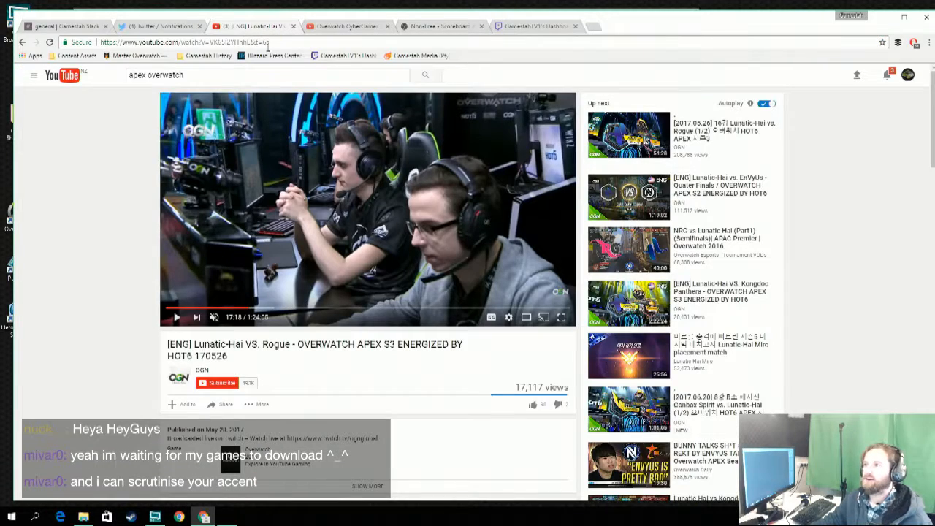
{"action": "left_click", "coordinate": [177, 317]}
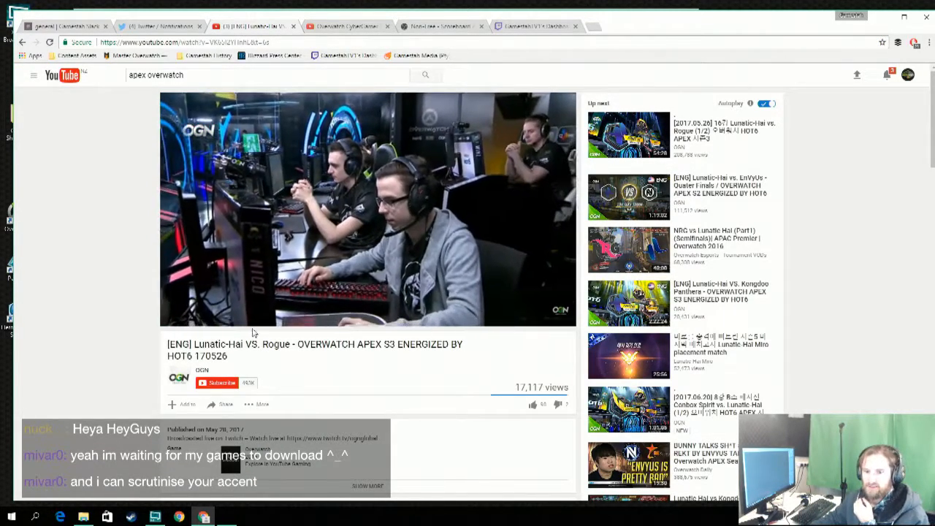
{"action": "left_click", "coordinate": [559, 317]}
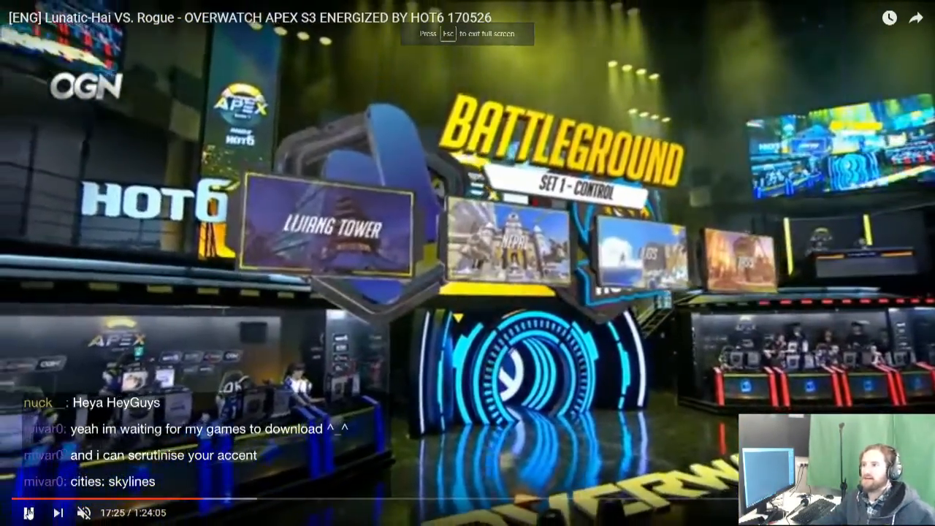
{"action": "left_click", "coordinate": [28, 513]}
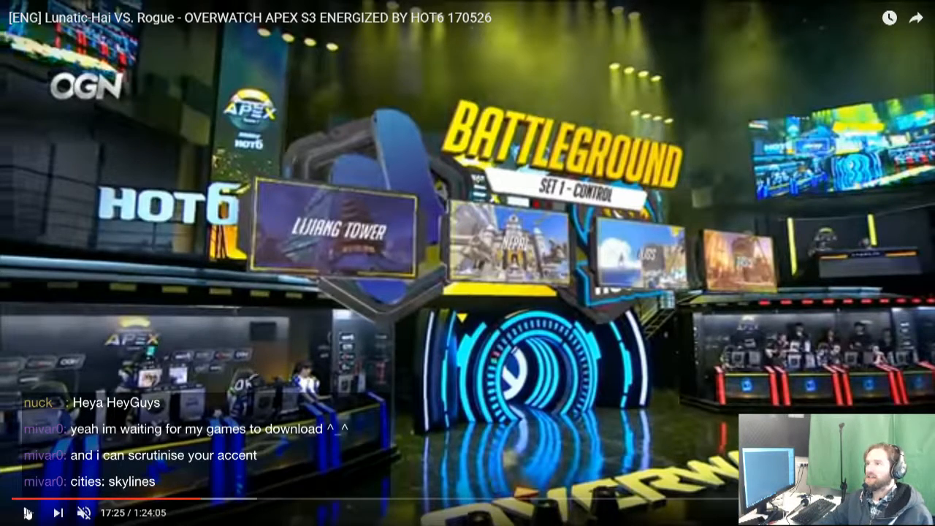
{"action": "left_click", "coordinate": [27, 513]}
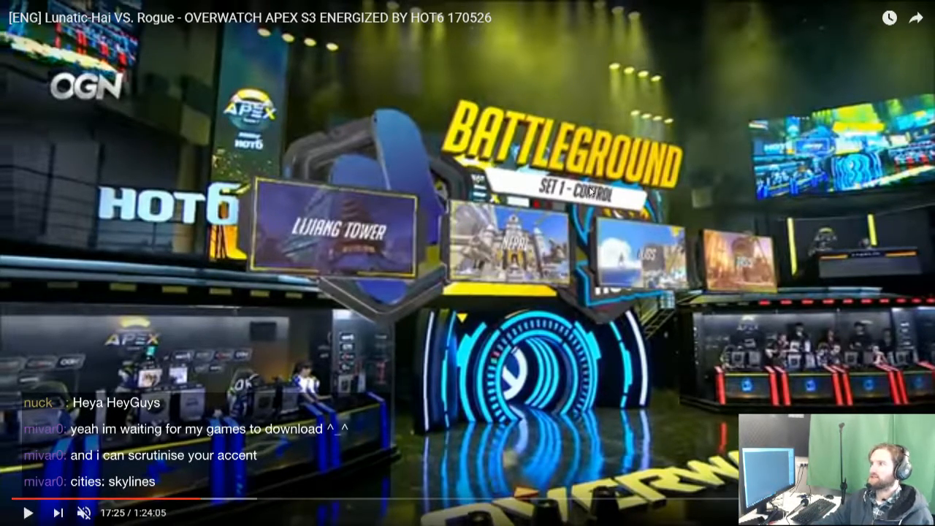
{"action": "left_click", "coordinate": [27, 513]}
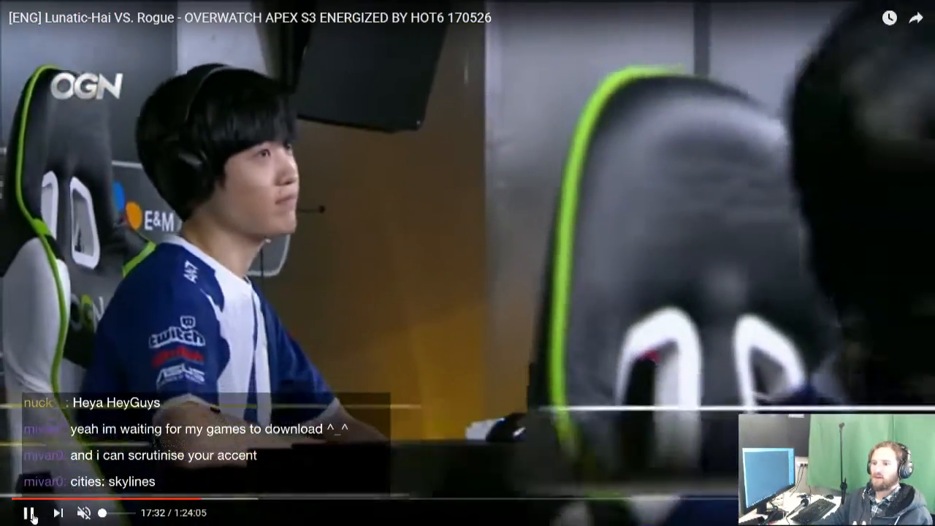
{"action": "left_click", "coordinate": [29, 512]}
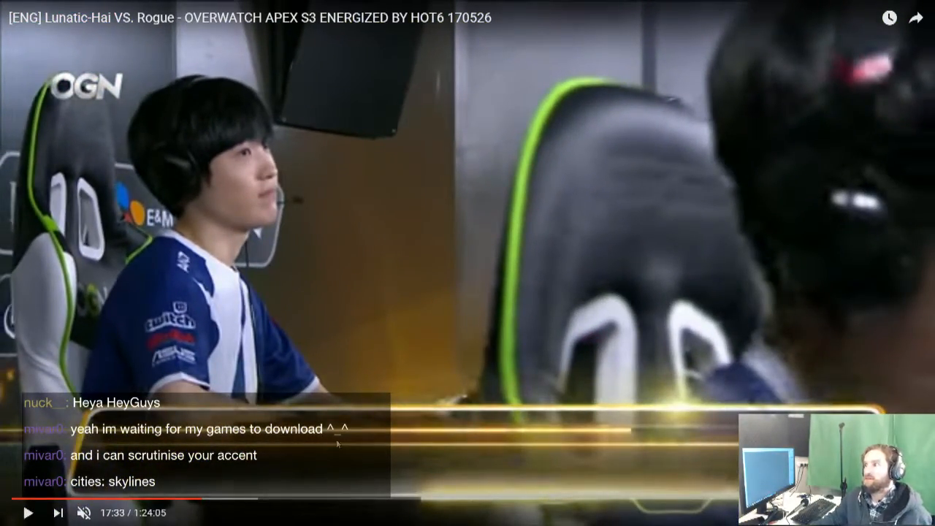
{"action": "key", "text": "Escape"}
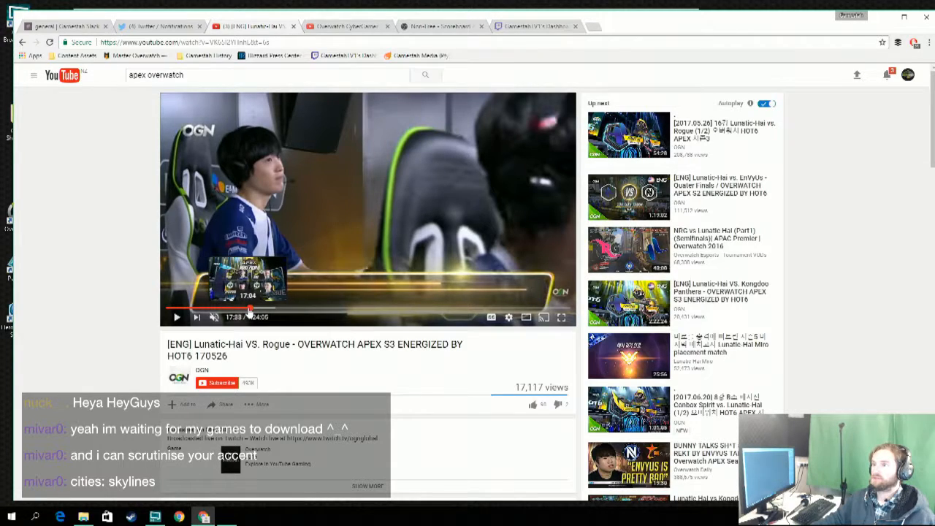
Replay the APEX video from about 17:04, and bring up the CyberGamer OCE Circuit video with its map overlay.
{"action": "left_click", "coordinate": [244, 312]}
{"action": "left_click", "coordinate": [177, 317]}
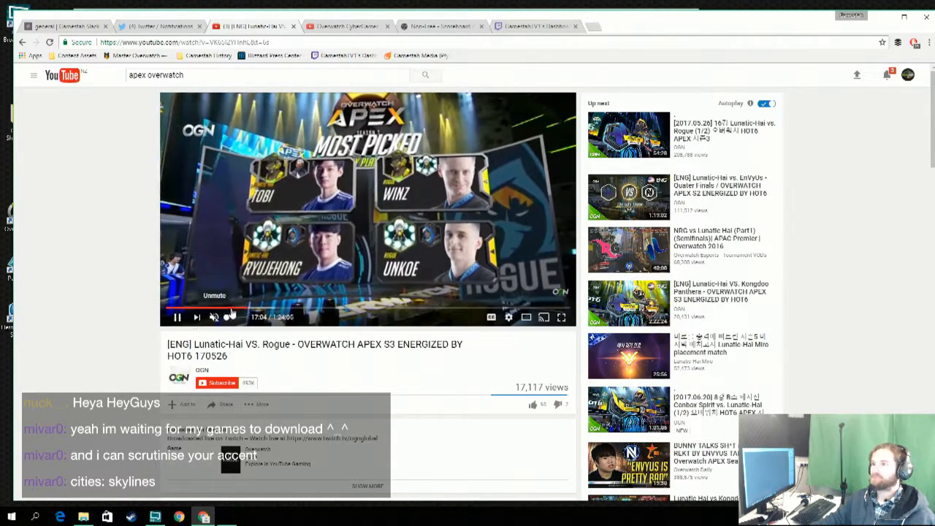
{"action": "left_click", "coordinate": [253, 312]}
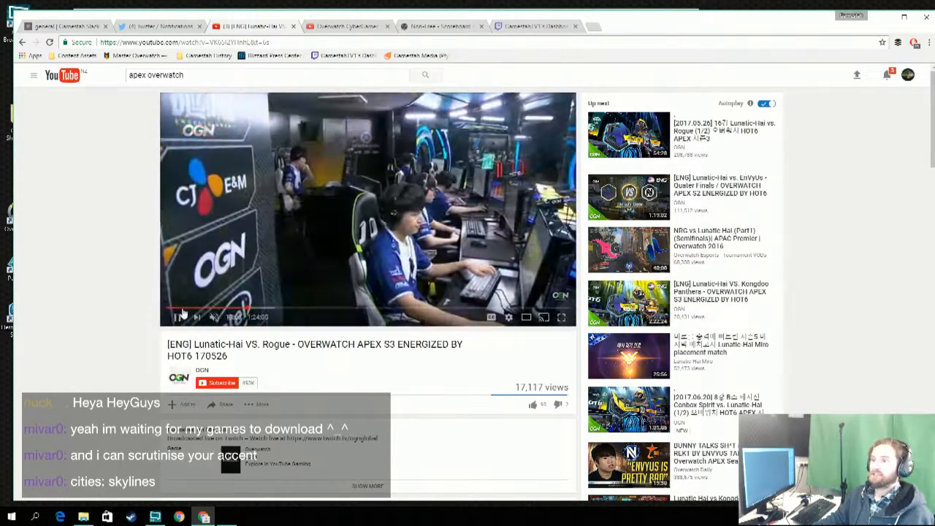
{"action": "left_click", "coordinate": [347, 28]}
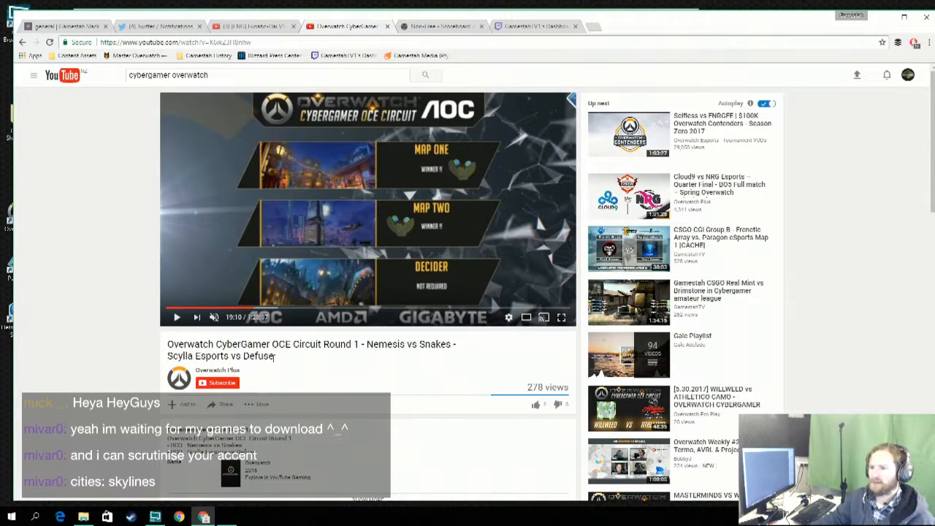
Switch to File Explorer and locate OW Lobby Overlay.psd in Dropbox under Gamestah, Broadcast Media, Overwatch.
{"action": "left_click", "coordinate": [84, 516]}
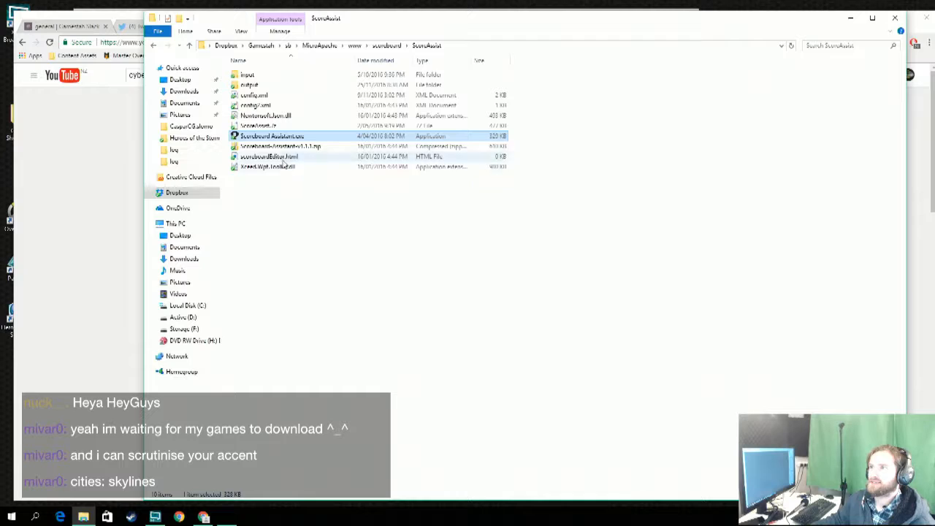
{"action": "left_click", "coordinate": [267, 45]}
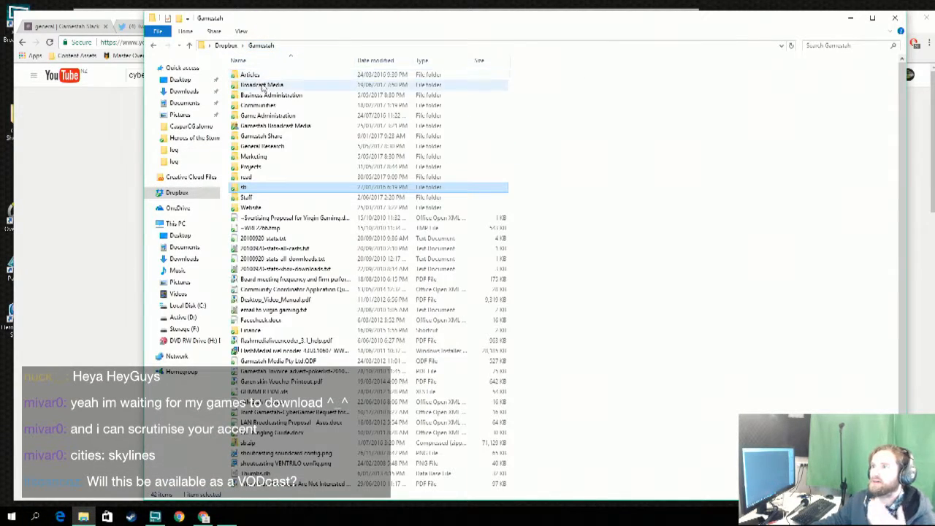
{"action": "double_click", "coordinate": [271, 95]}
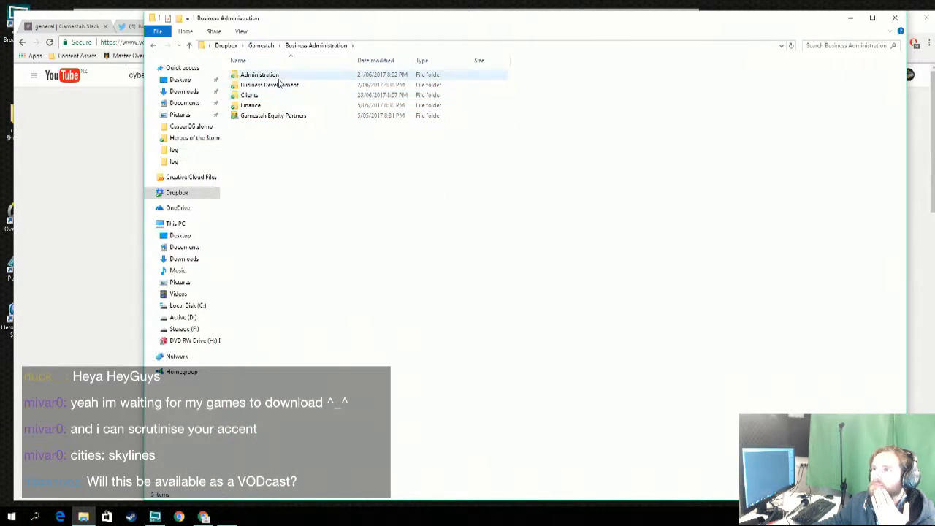
{"action": "left_click", "coordinate": [267, 45]}
{"action": "double_click", "coordinate": [263, 84]}
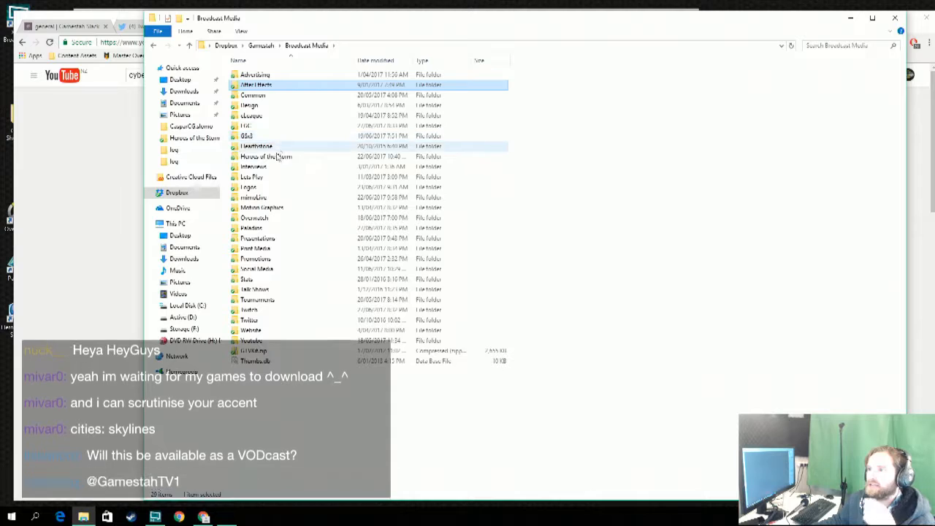
{"action": "double_click", "coordinate": [267, 217]}
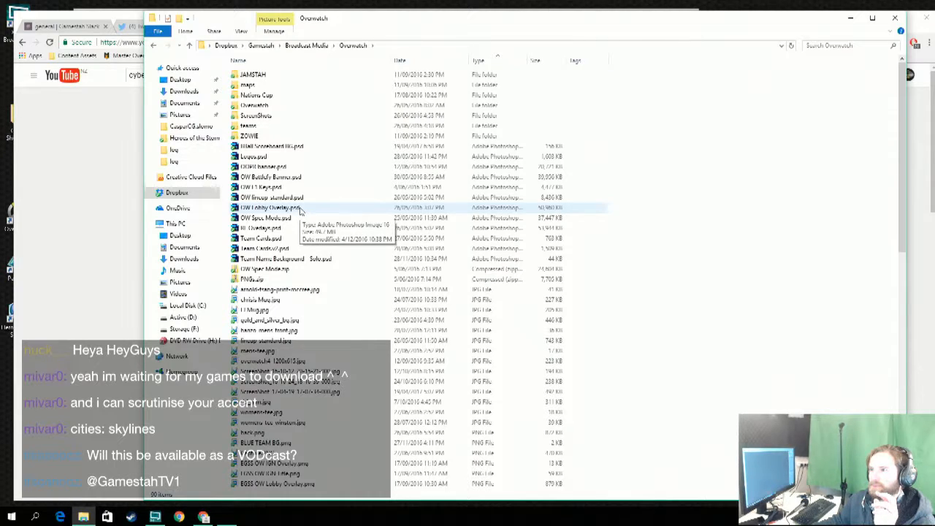
{"action": "left_click", "coordinate": [305, 209]}
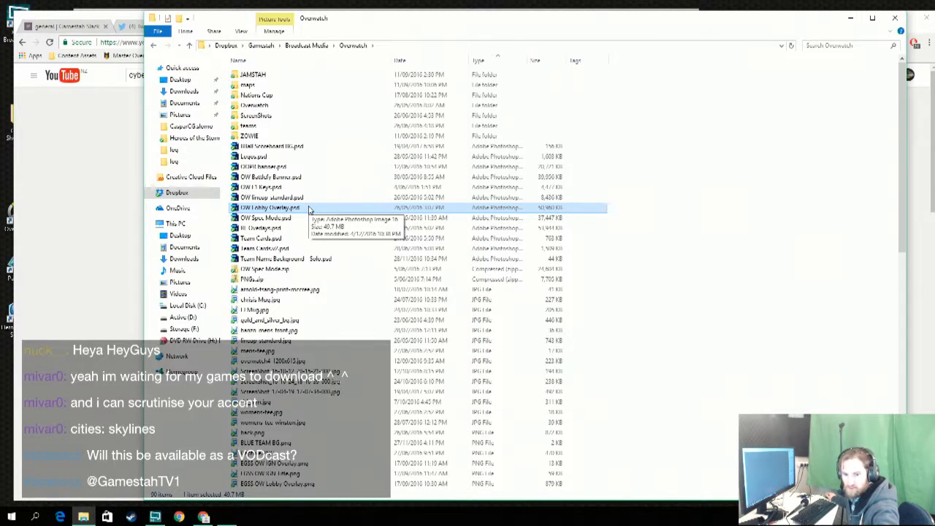
{"action": "double_click", "coordinate": [309, 210]}
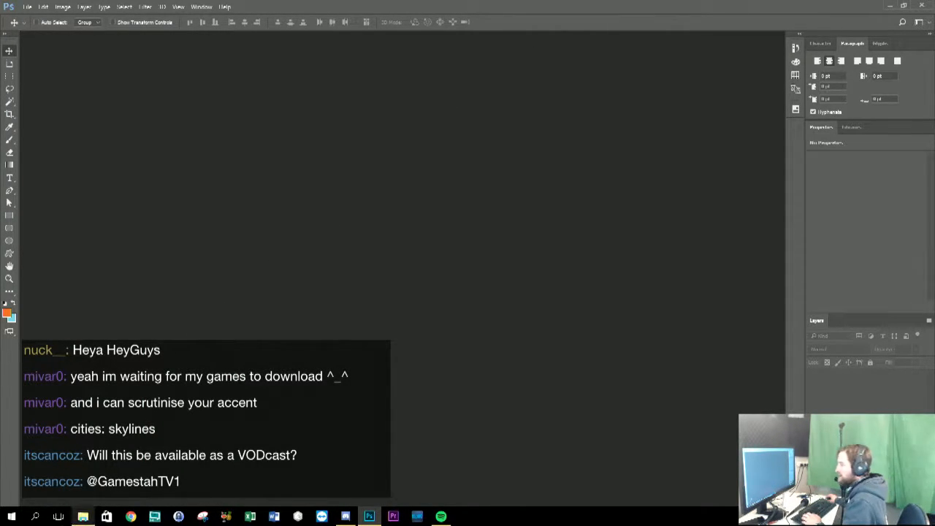
Open OW Lobby Overlay.psd in Photoshop from the Overwatch folder inside Broadcast Media.
{"action": "left_click", "coordinate": [82, 516]}
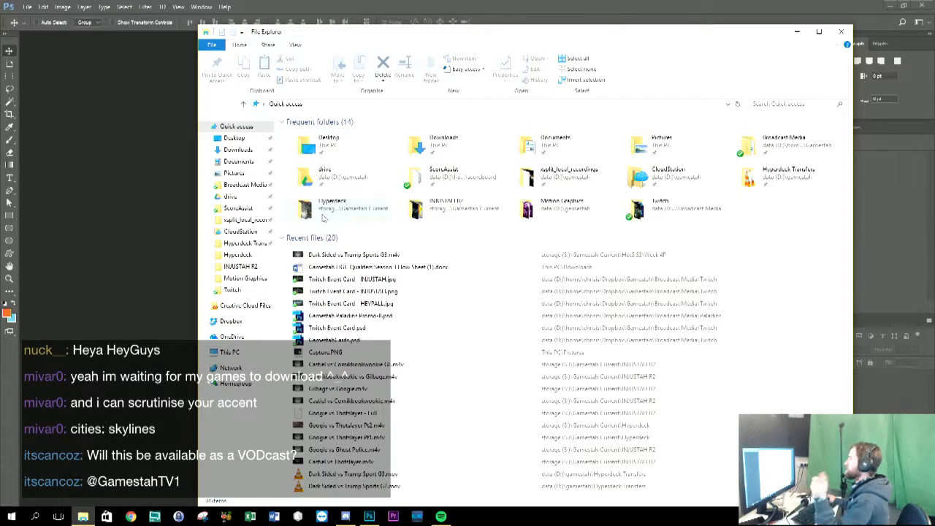
{"action": "left_click", "coordinate": [247, 187]}
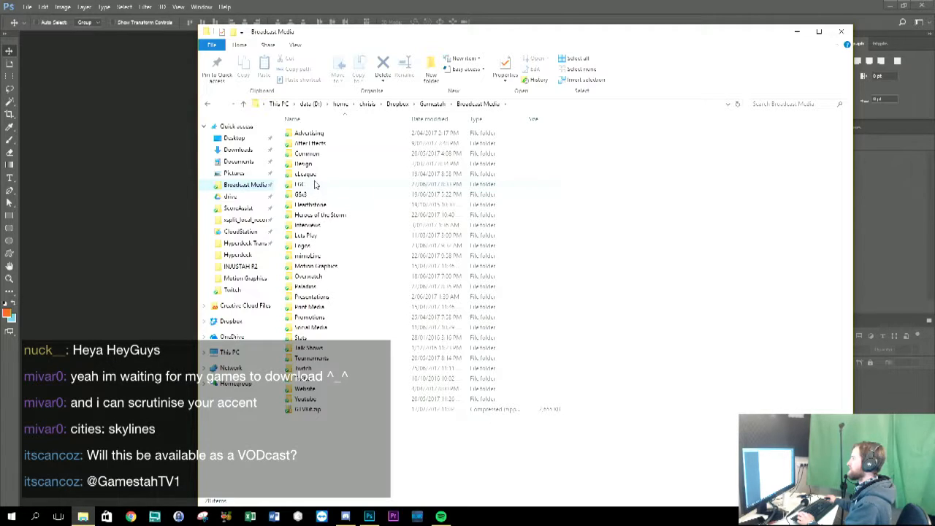
{"action": "double_click", "coordinate": [322, 276]}
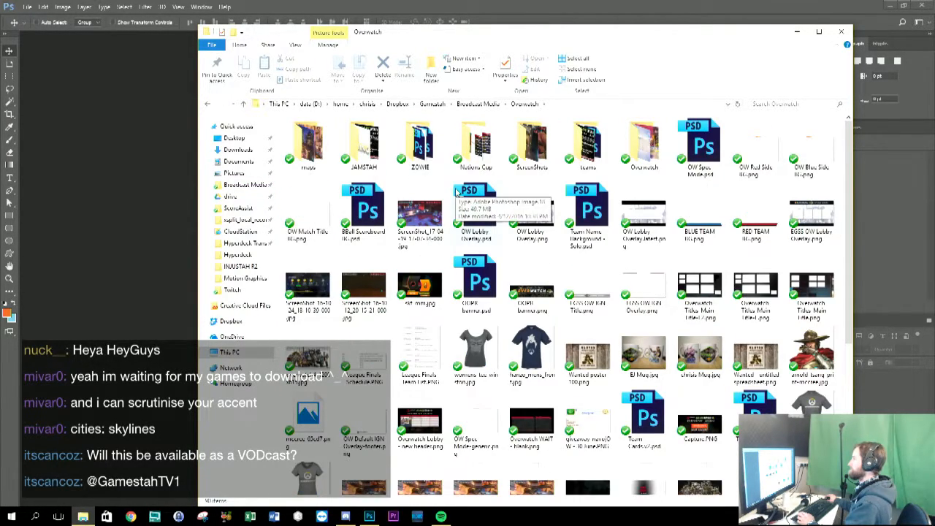
{"action": "double_click", "coordinate": [481, 226]}
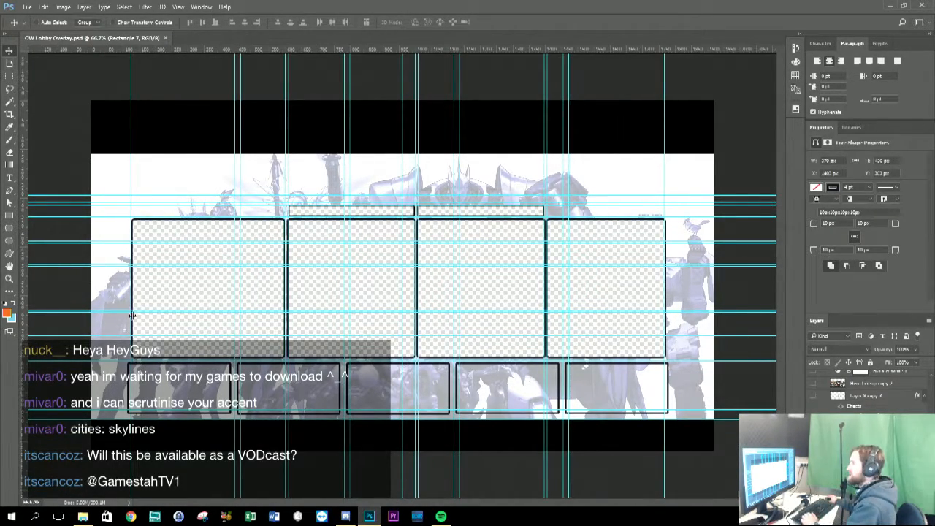
Toggle the King's Row and Hollywood game lobby screenshots behind the overlay frames to examine how the layout fits.
{"action": "scroll", "coordinate": [873, 382], "scroll_direction": "down", "scroll_amount": 3}
{"action": "scroll", "coordinate": [869, 391], "scroll_direction": "down", "scroll_amount": 4}
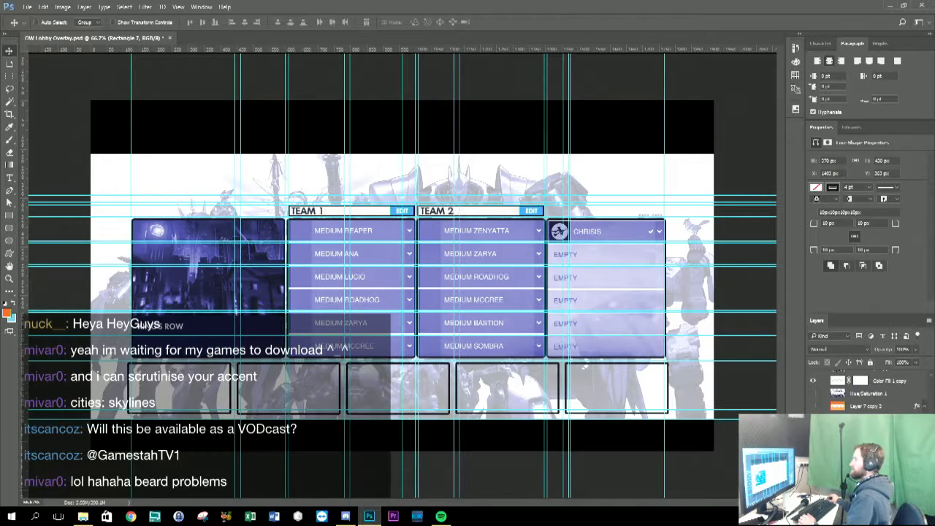
{"action": "key", "text": "ctrl+z"}
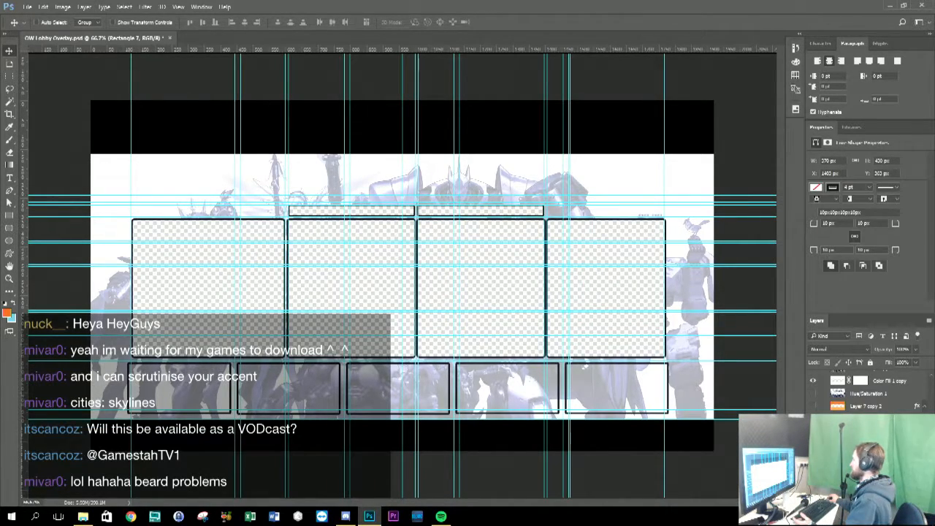
{"action": "key", "text": "ctrl+z"}
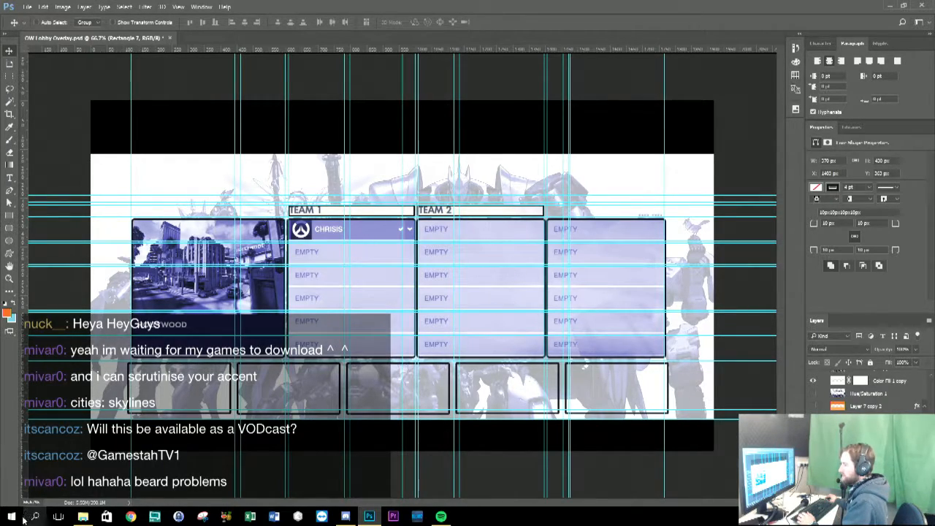
Launch XSplit Broadcaster, allow it to make changes to the device, and decline the offered update.
{"action": "left_click", "coordinate": [155, 518]}
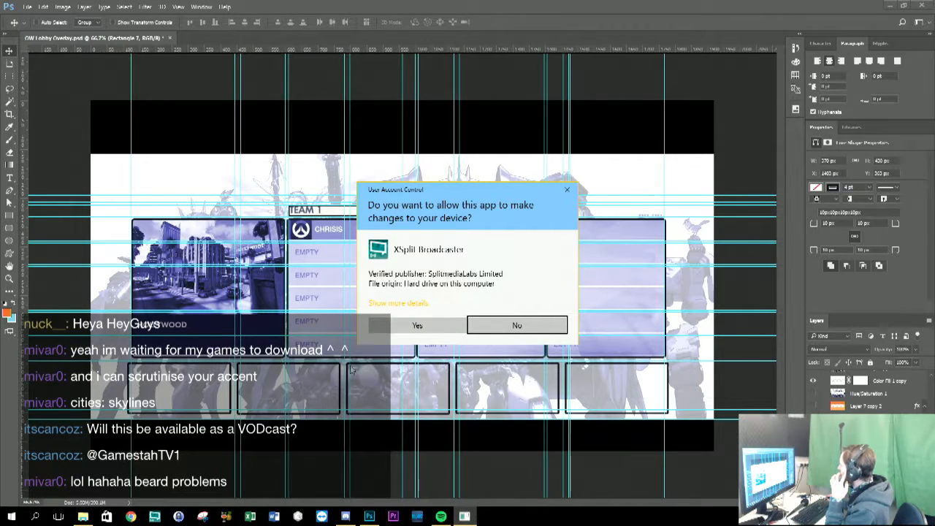
{"action": "left_click", "coordinate": [415, 326]}
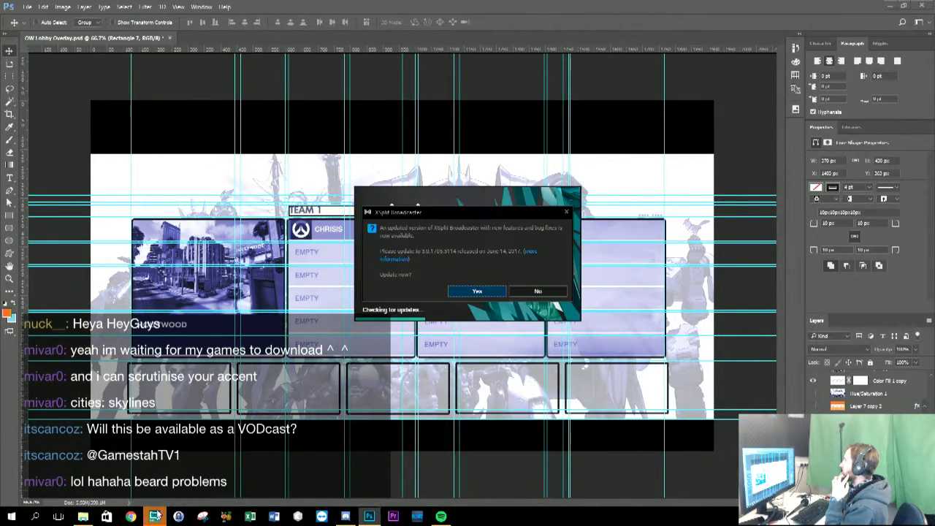
{"action": "left_click", "coordinate": [536, 292]}
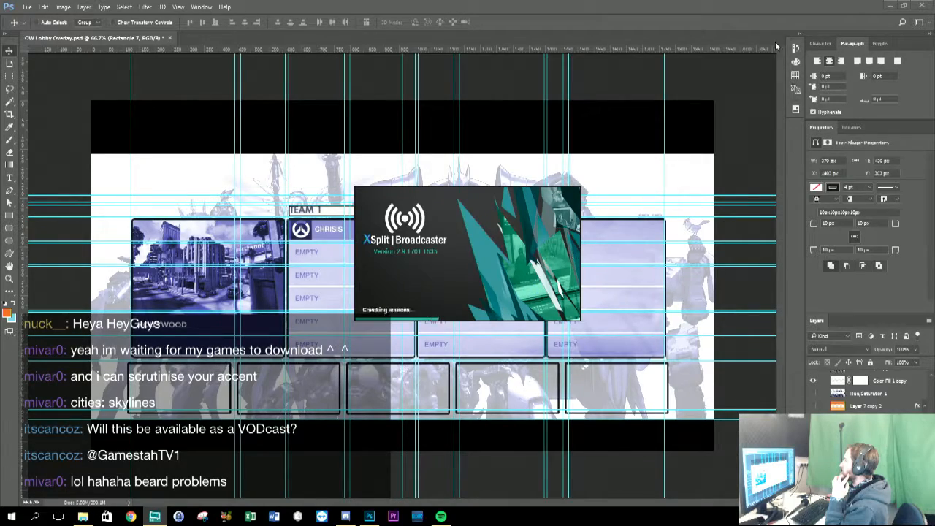
Clear the desktop by minimising Photoshop and File Explorer and closing the Discord login window.
{"action": "left_click", "coordinate": [891, 6]}
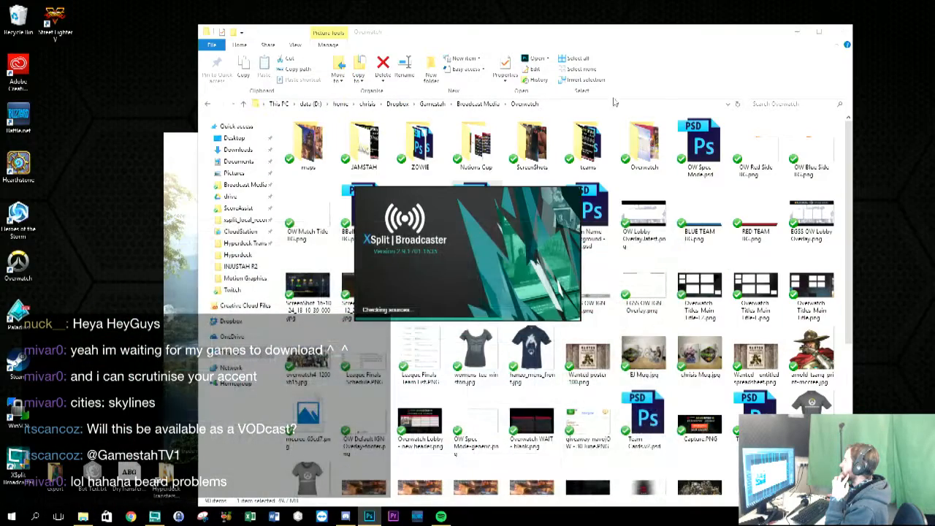
{"action": "left_click", "coordinate": [797, 32]}
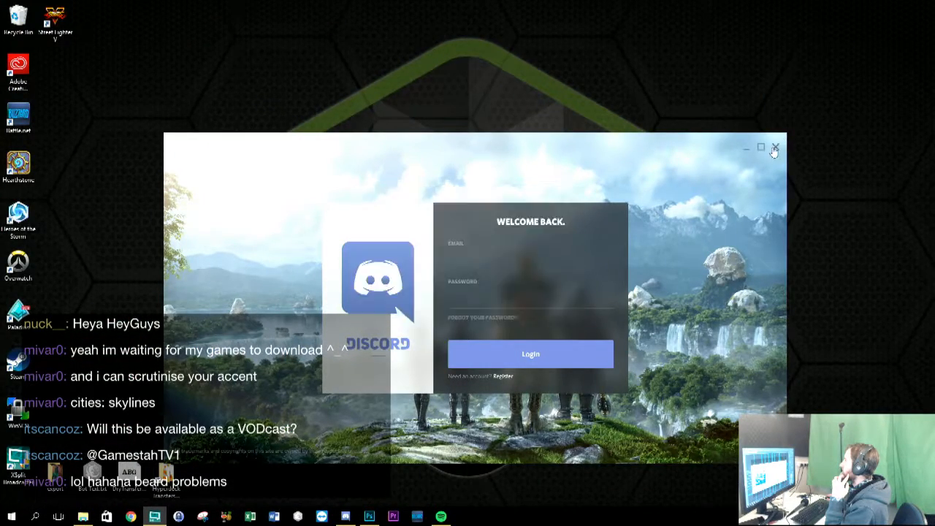
{"action": "left_click", "coordinate": [775, 147]}
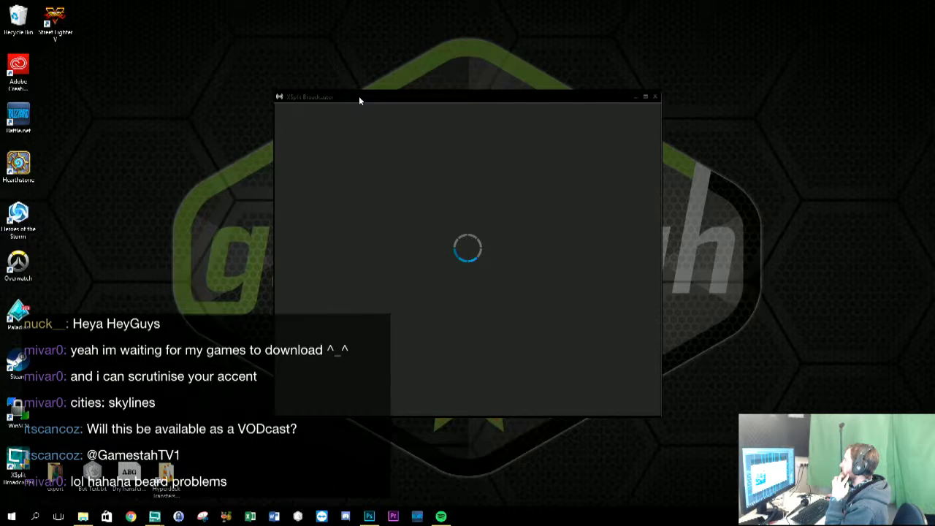
Launch Scoreboard Assistant.exe from the ScoreAssist folder and widen its window to fit all categories in one row.
{"action": "left_click", "coordinate": [83, 516]}
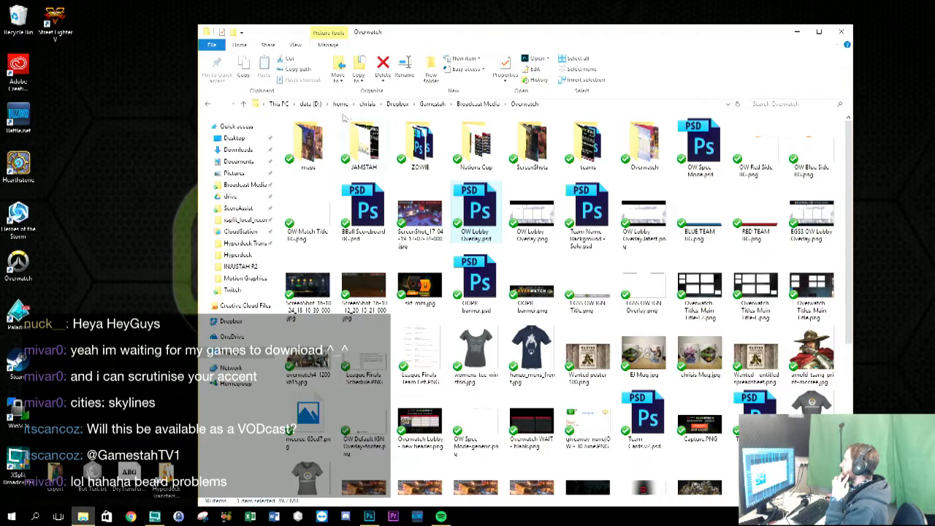
{"action": "left_click", "coordinate": [246, 210]}
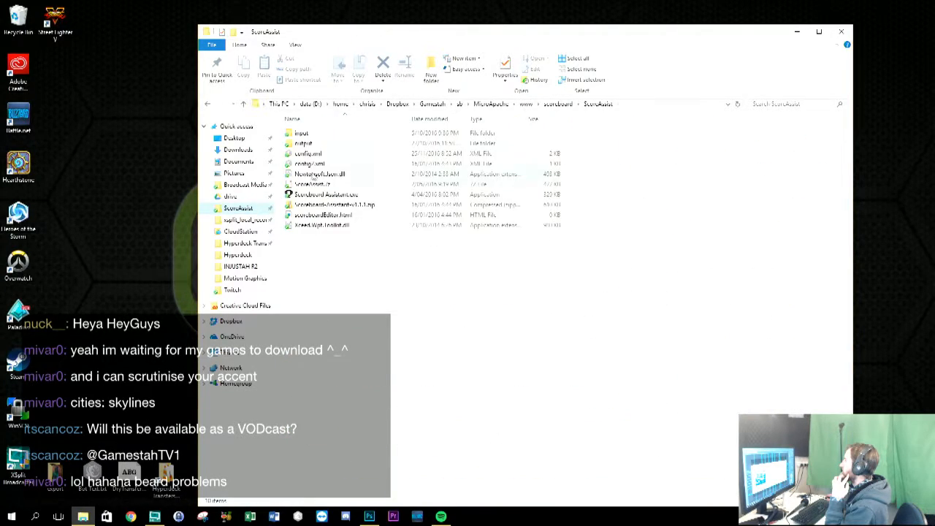
{"action": "left_click", "coordinate": [333, 195]}
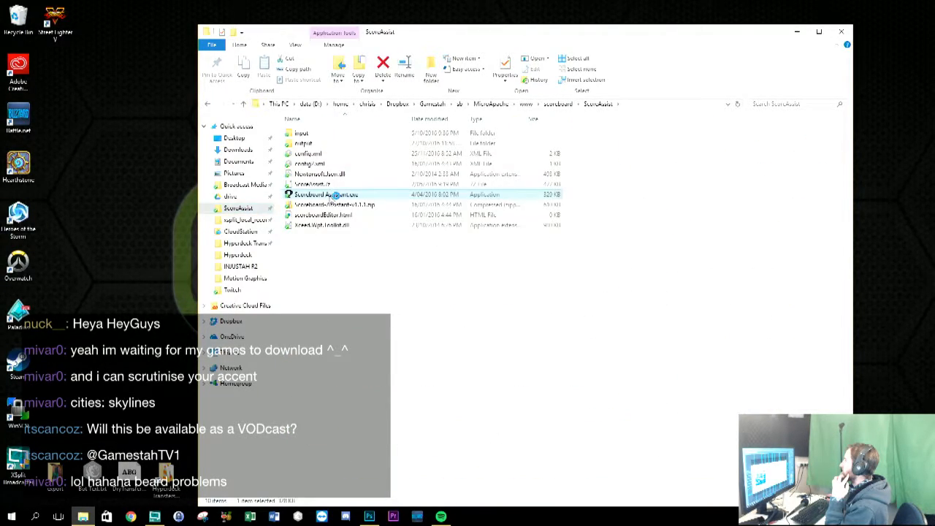
{"action": "double_click", "coordinate": [330, 197]}
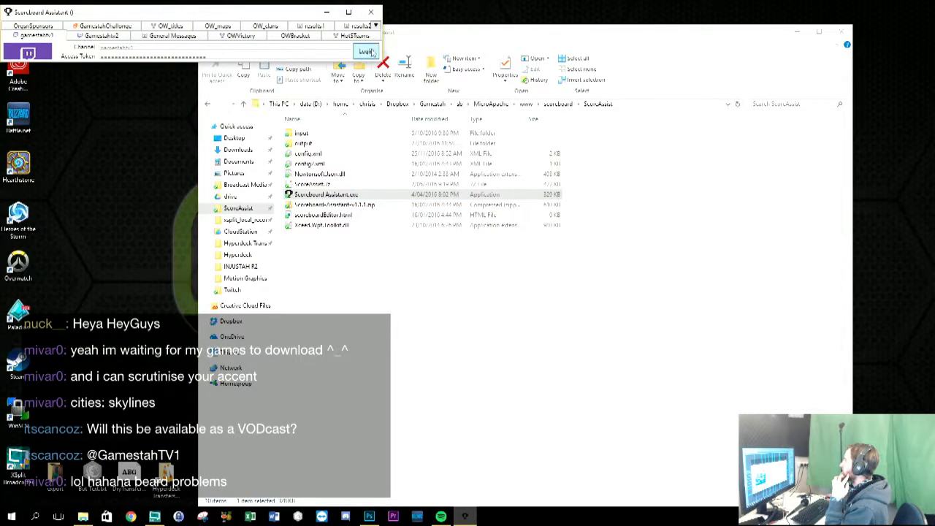
{"action": "left_click_drag", "start_coordinate": [382, 50], "coordinate": [626, 53]}
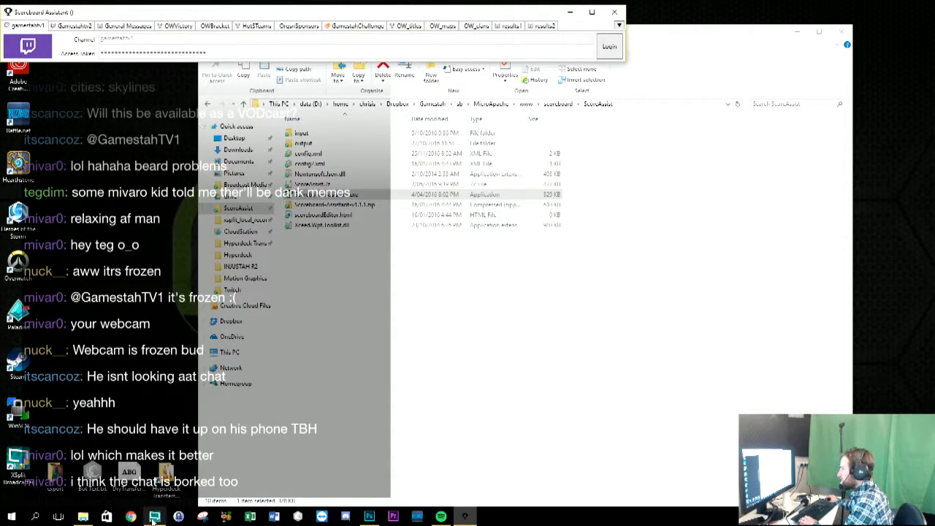
Switch to XSplit Broadcaster and start loading another presentation without saving changes to the current one.
{"action": "left_click", "coordinate": [154, 516]}
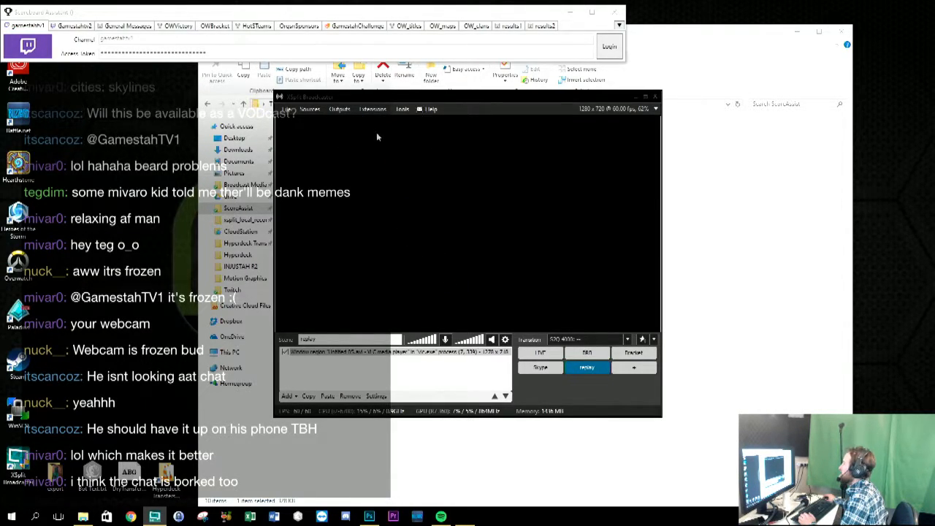
{"action": "left_click", "coordinate": [286, 111]}
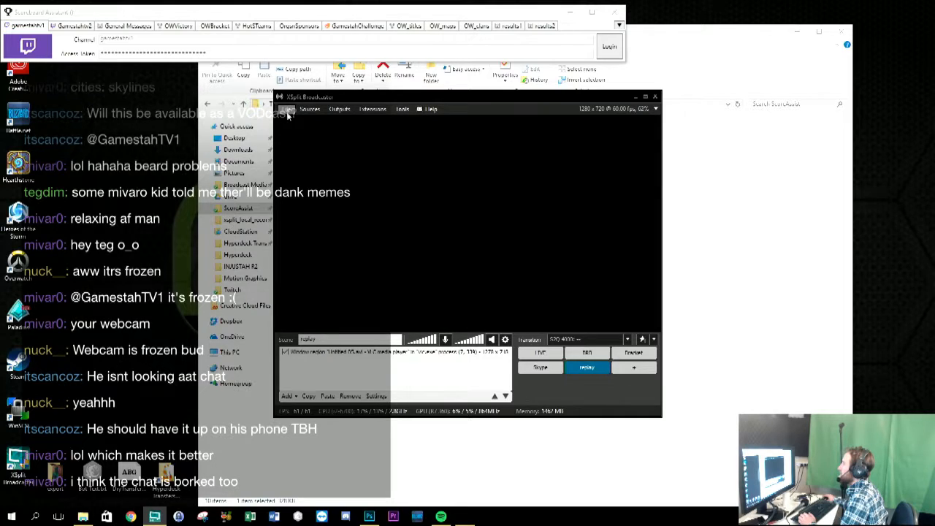
{"action": "left_click", "coordinate": [288, 112]}
{"action": "left_click", "coordinate": [307, 130]}
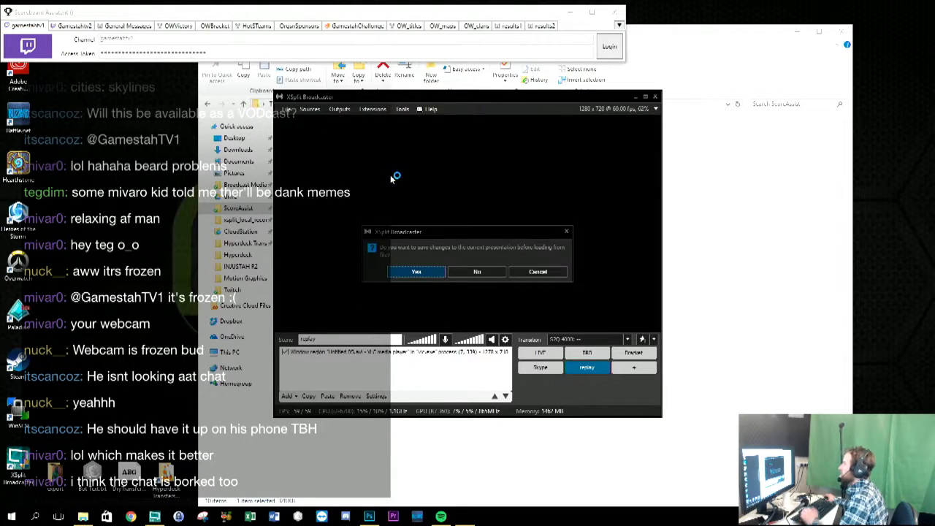
{"action": "left_click", "coordinate": [476, 272]}
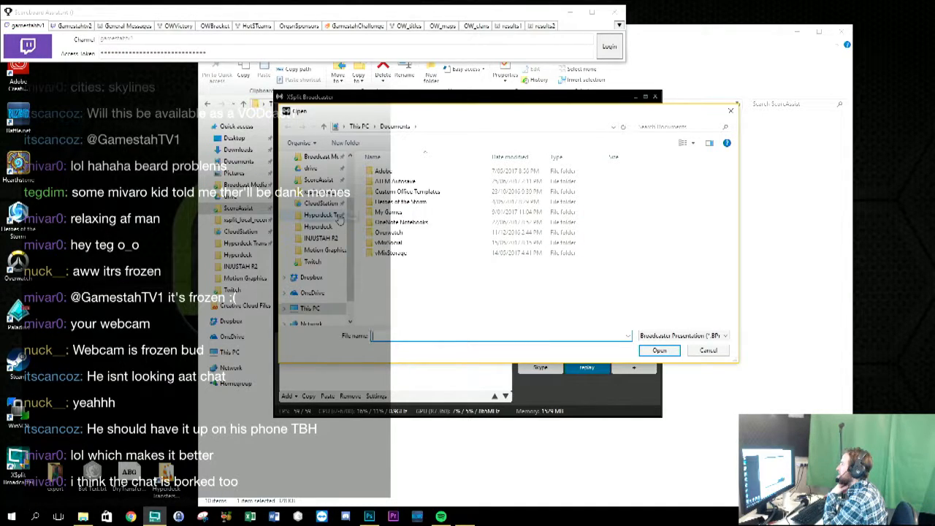
Load the 2016 Overwatch eLeague BPres presentation from the Presentations folder inside Broadcast Media.
{"action": "left_click", "coordinate": [320, 156]}
{"action": "scroll", "coordinate": [407, 255], "scroll_direction": "down", "scroll_amount": 3}
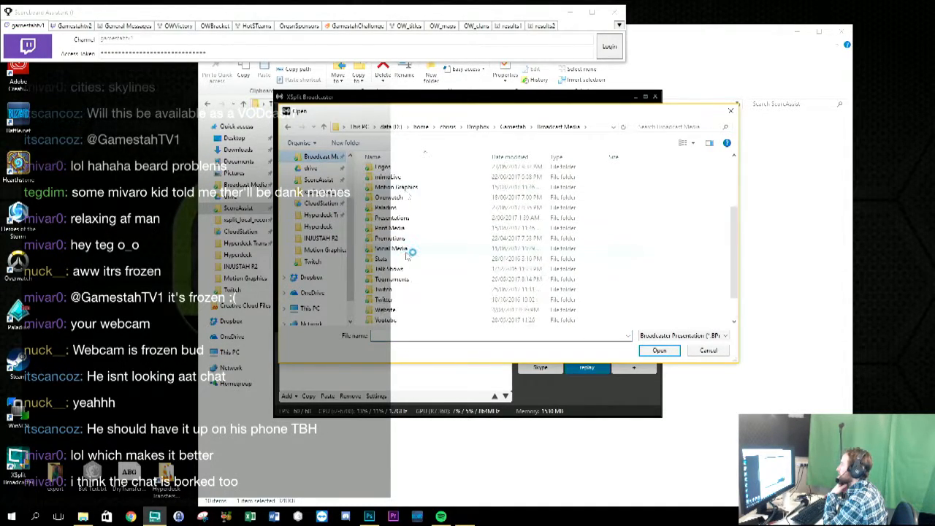
{"action": "double_click", "coordinate": [401, 223]}
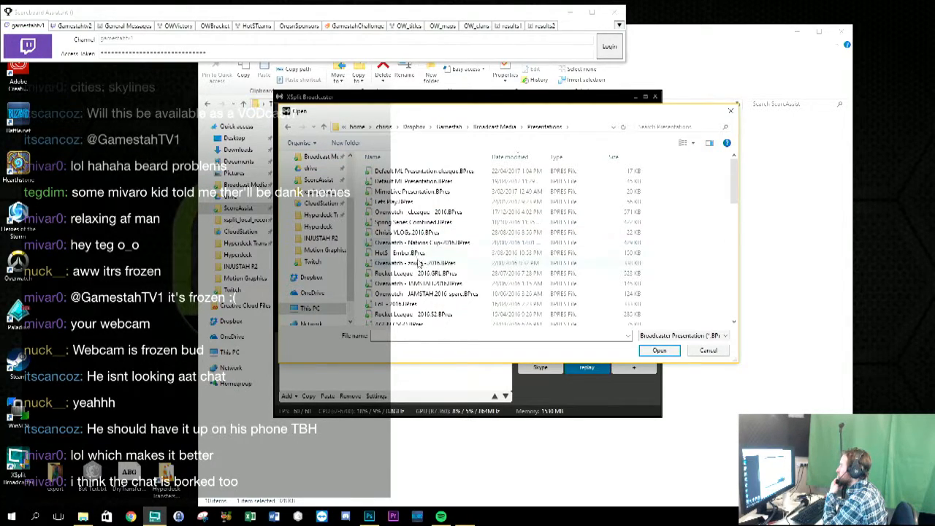
{"action": "left_click", "coordinate": [422, 264]}
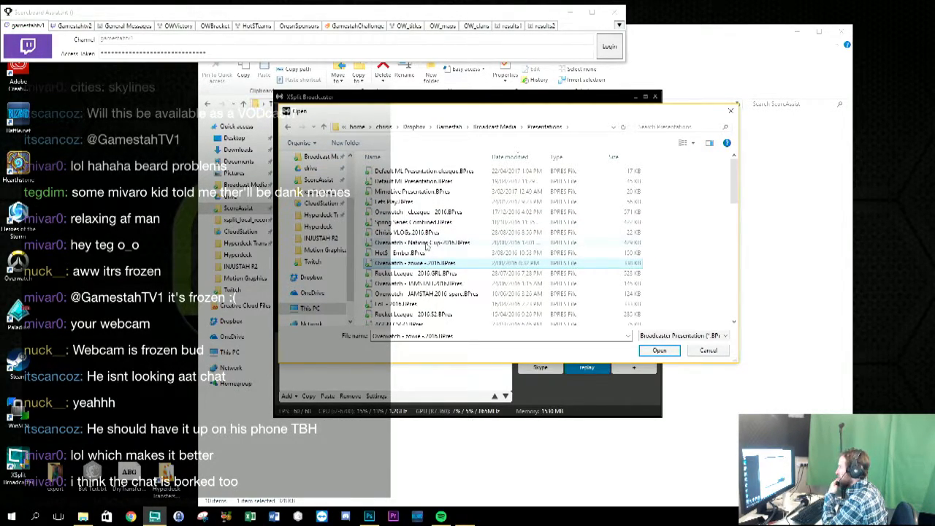
{"action": "left_click", "coordinate": [430, 213]}
{"action": "double_click", "coordinate": [430, 213]}
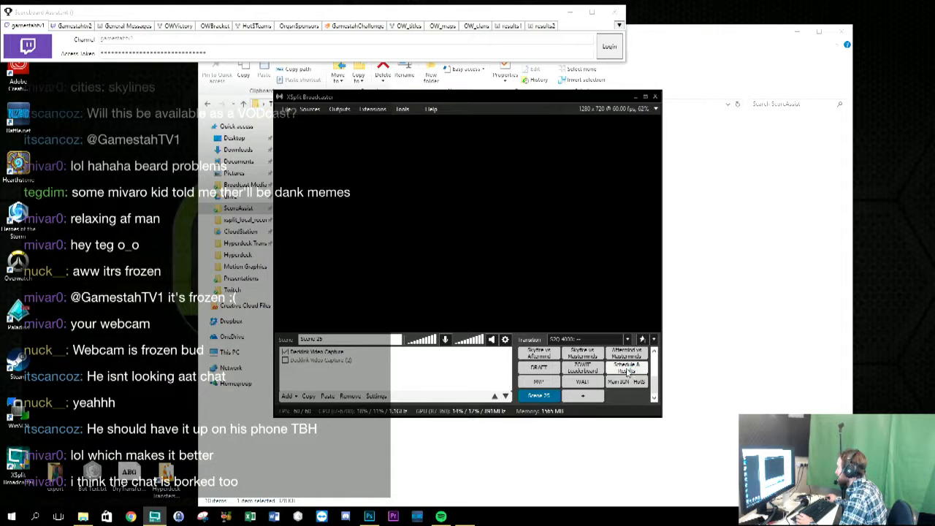
Show the Lobby scene in XSplit and reposition the XSplit window below Scoreboard Assistant.
{"action": "scroll", "coordinate": [613, 369], "scroll_direction": "up", "scroll_amount": 3}
{"action": "left_click", "coordinate": [614, 369]}
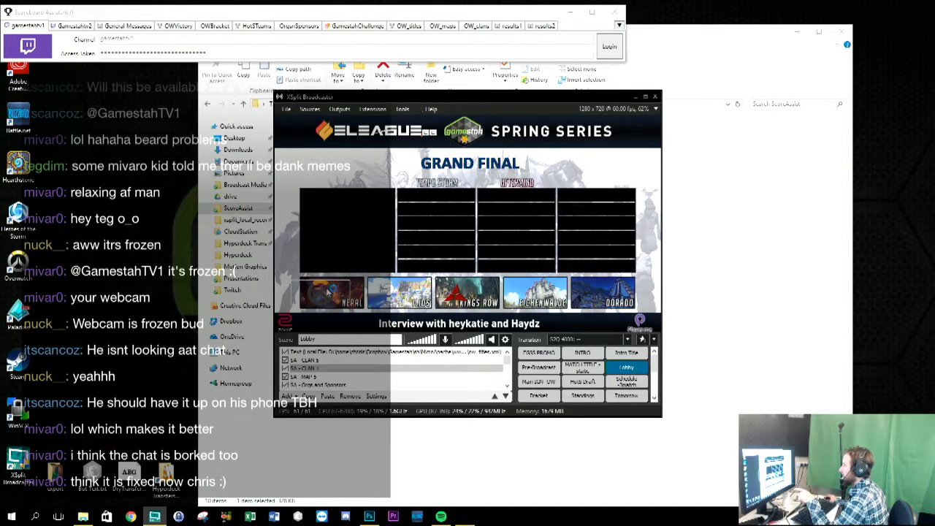
{"action": "left_click_drag", "start_coordinate": [399, 98], "coordinate": [276, 89]}
In Scoreboard Assistant's OW_maps, set the first three maps to Anubis, Dorado and Gibraltar, leave the fourth blank, and save.
{"action": "left_click", "coordinate": [443, 26]}
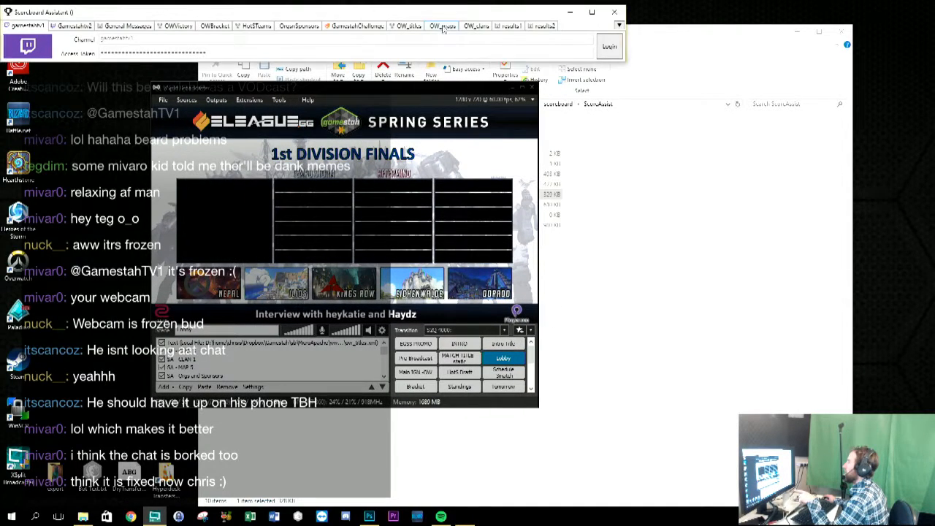
{"action": "left_click_drag", "start_coordinate": [407, 10], "coordinate": [474, 12]}
{"action": "left_click", "coordinate": [129, 46]}
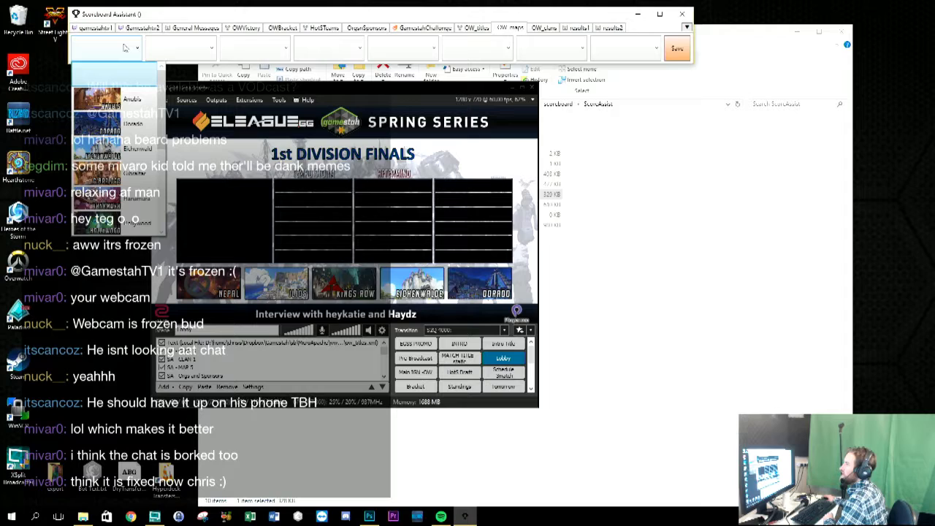
{"action": "left_click", "coordinate": [136, 101]}
{"action": "left_click", "coordinate": [198, 48]}
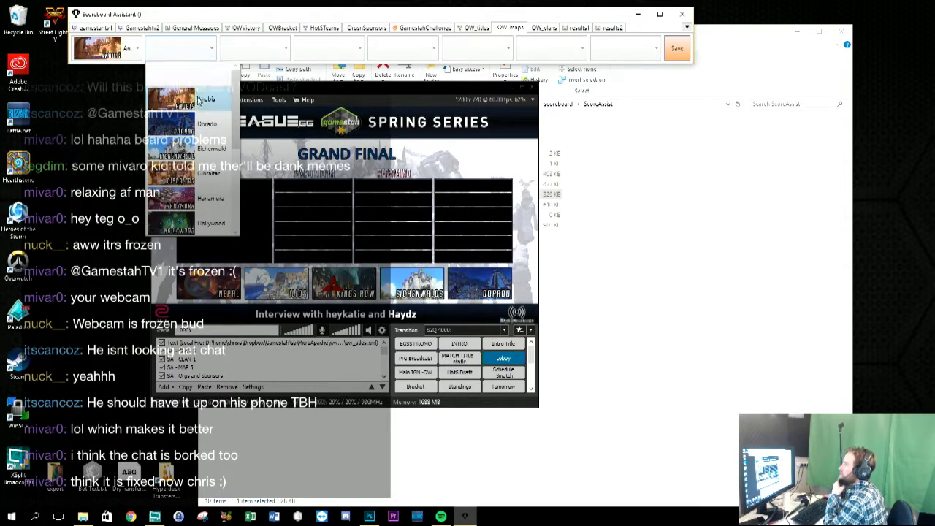
{"action": "left_click", "coordinate": [206, 124]}
{"action": "left_click", "coordinate": [253, 56]}
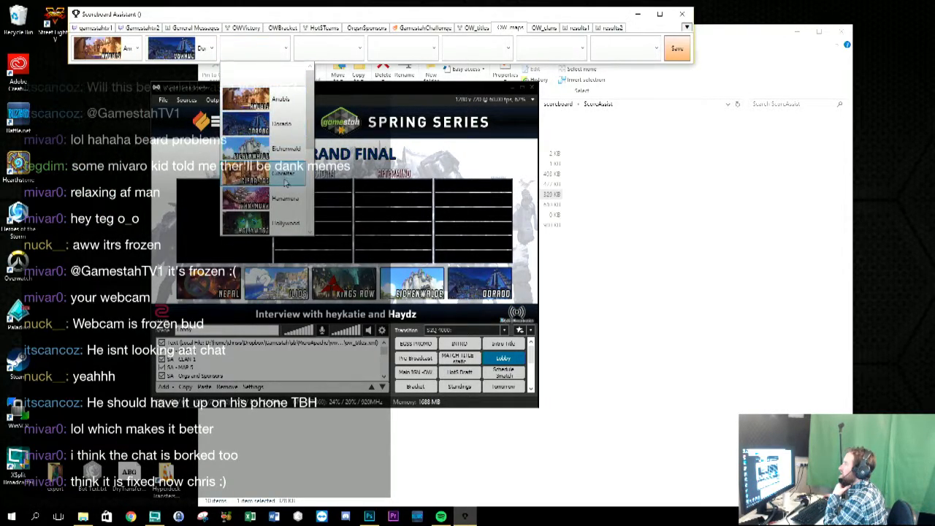
{"action": "left_click", "coordinate": [263, 173]}
{"action": "left_click", "coordinate": [332, 51]}
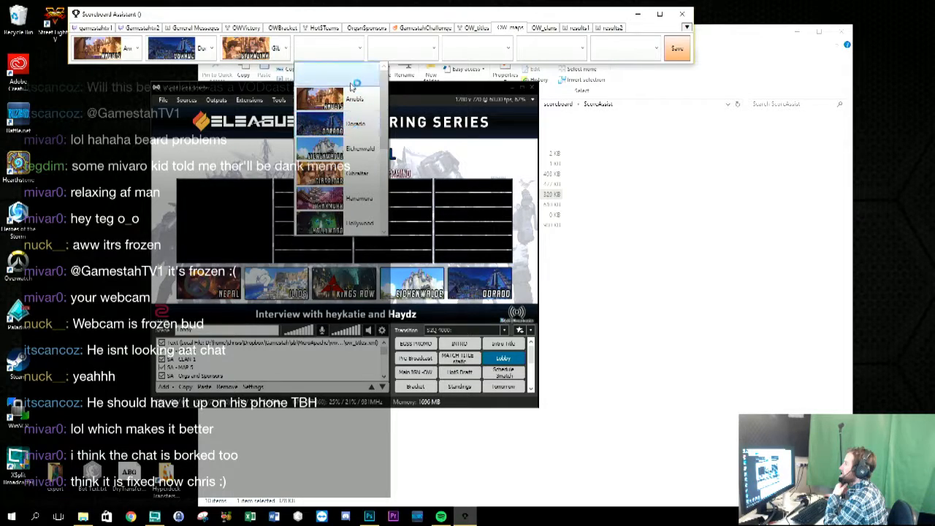
{"action": "left_click", "coordinate": [352, 79]}
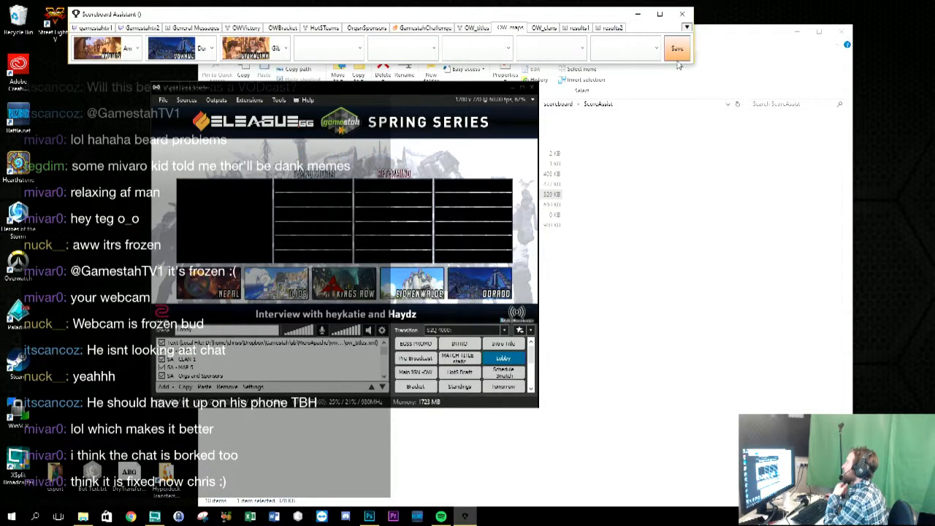
{"action": "left_click", "coordinate": [677, 49]}
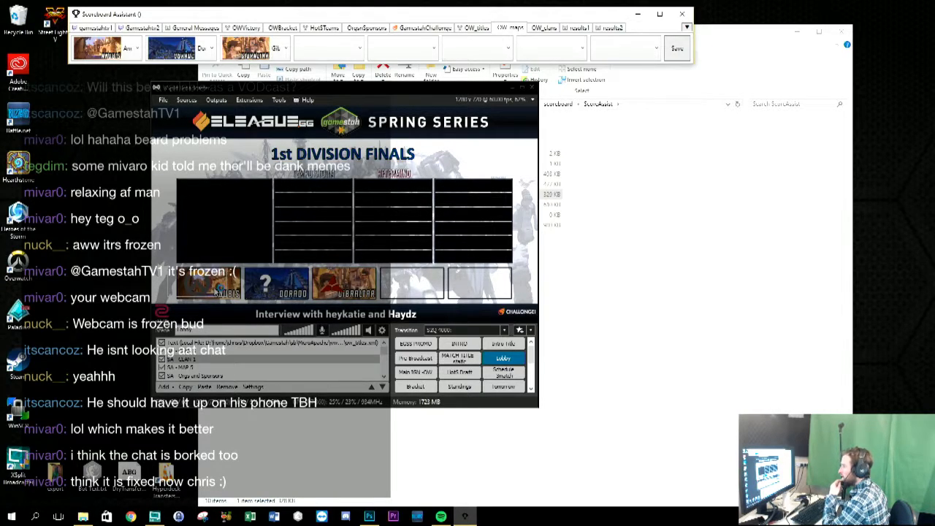
Save the OW_clans slots blank to clear the old map winners, and apply DRAW_360 to the first slot.
{"action": "left_click", "coordinate": [544, 28]}
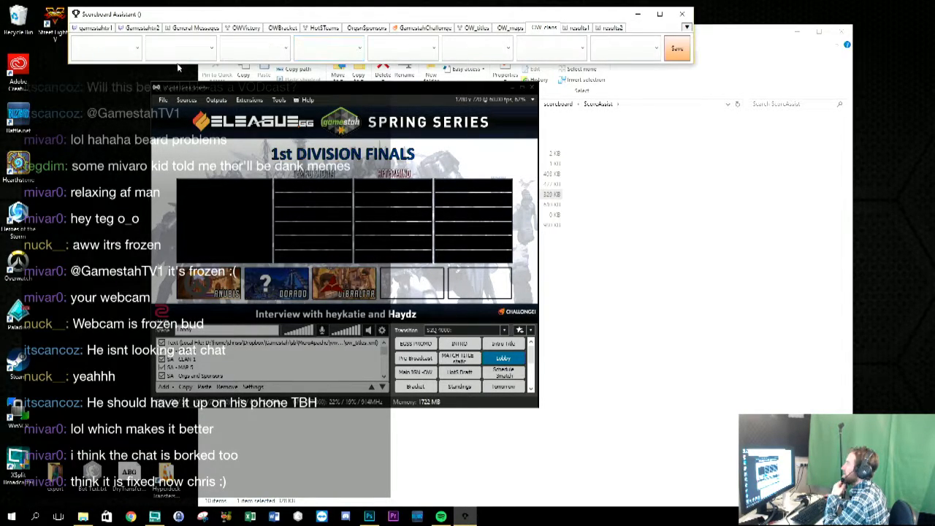
{"action": "left_click", "coordinate": [677, 48]}
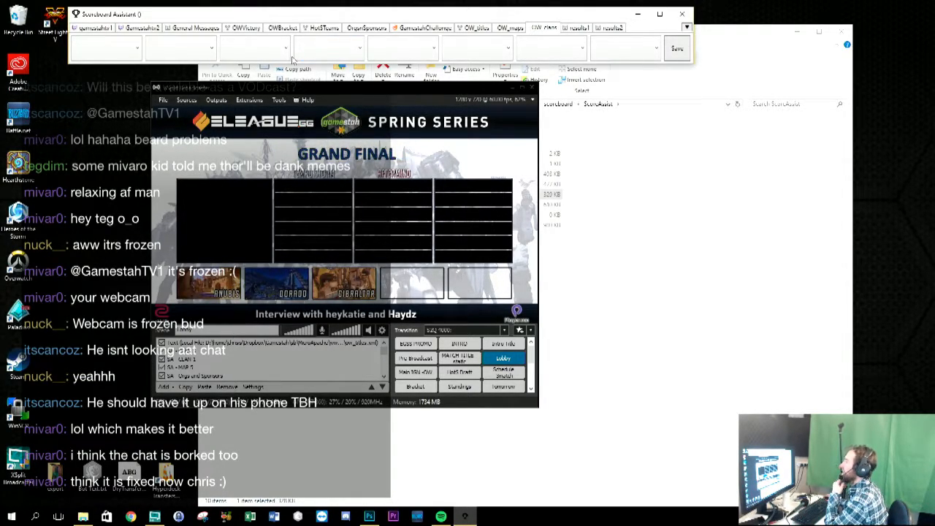
{"action": "left_click", "coordinate": [503, 28]}
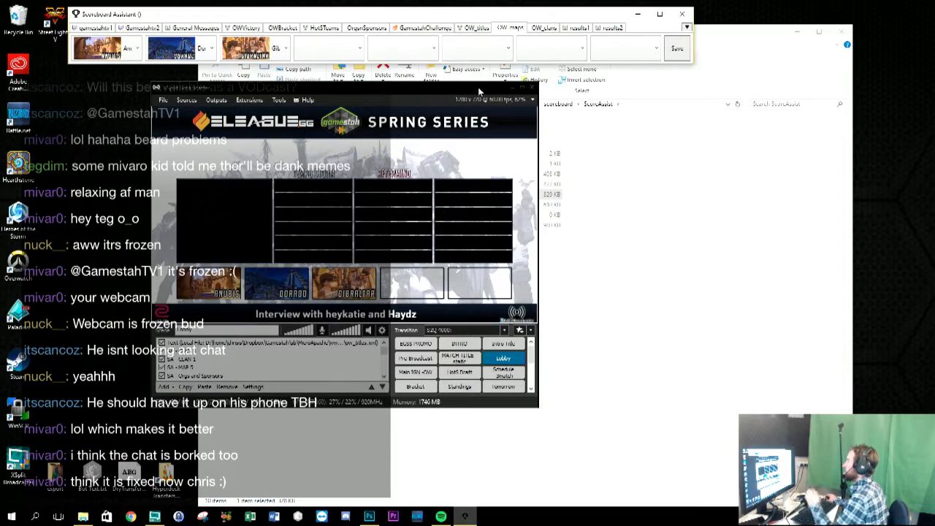
{"action": "left_click", "coordinate": [543, 28]}
{"action": "left_click", "coordinate": [125, 52]}
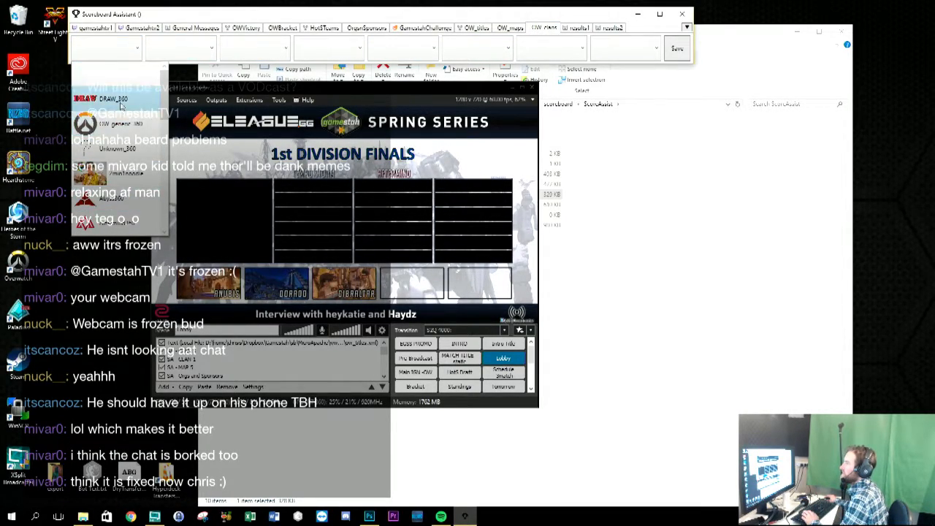
{"action": "left_click", "coordinate": [109, 97]}
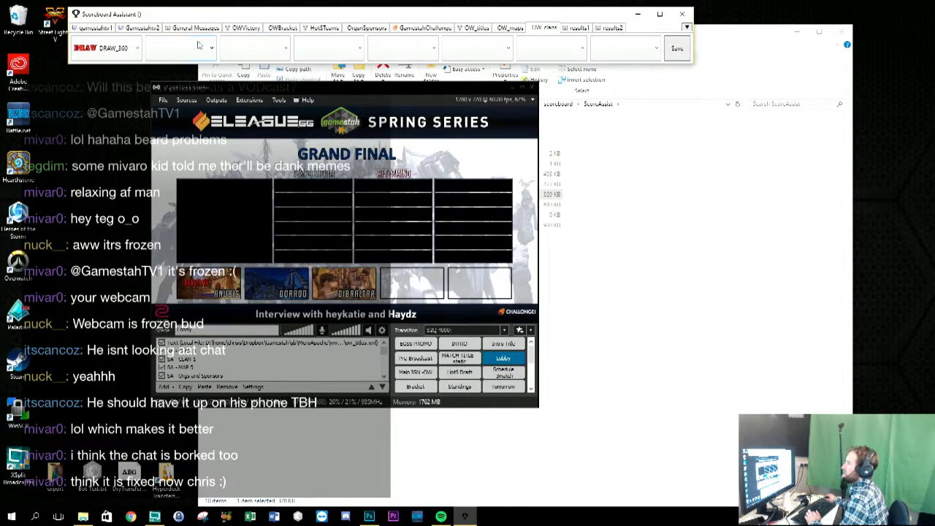
Set the second OW_clans slot to Abyss360, save it to the lobby overlay, and nudge the XSplit window slightly.
{"action": "left_click", "coordinate": [183, 48]}
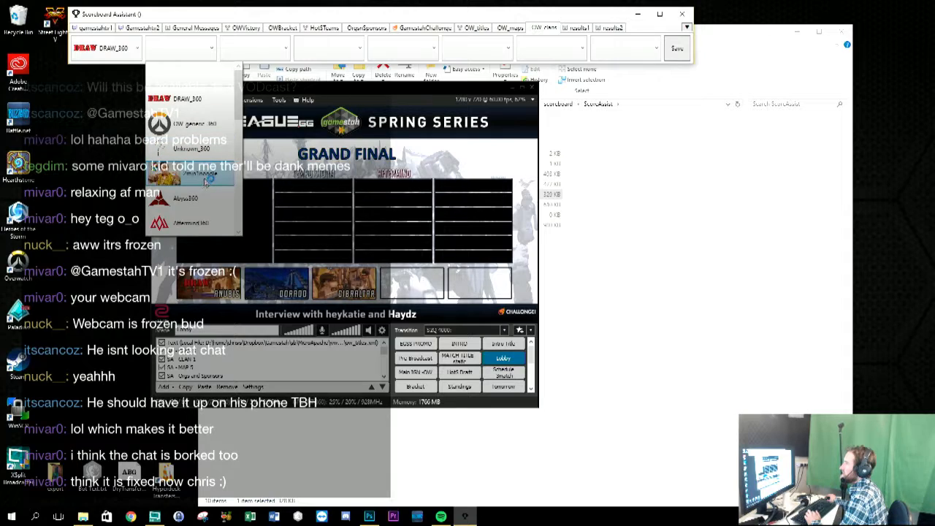
{"action": "left_click", "coordinate": [197, 198]}
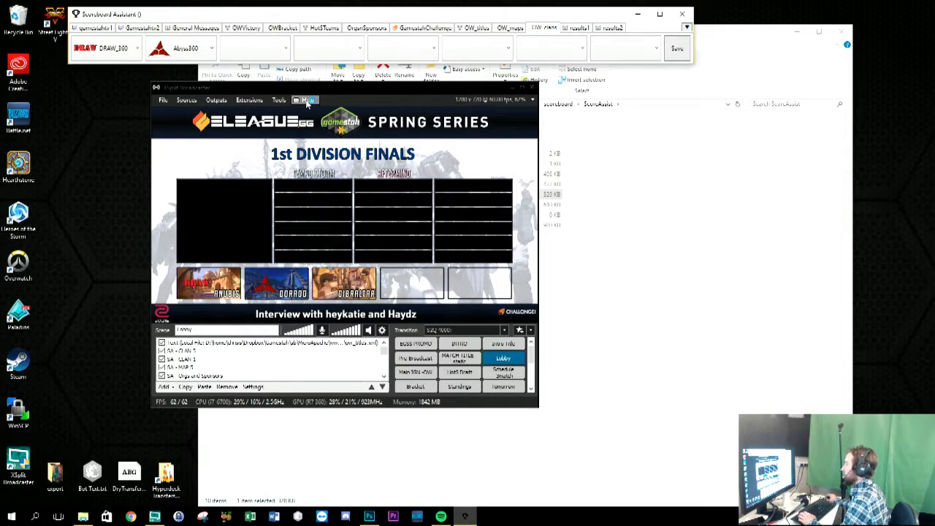
{"action": "mouse_move", "coordinate": [317, 87]}
{"action": "left_mouse_down"}
{"action": "mouse_move", "coordinate": [434, 127]}
{"action": "mouse_move", "coordinate": [540, 115]}
{"action": "mouse_move", "coordinate": [516, 104]}
{"action": "mouse_move", "coordinate": [312, 93]}
{"action": "left_mouse_up"}
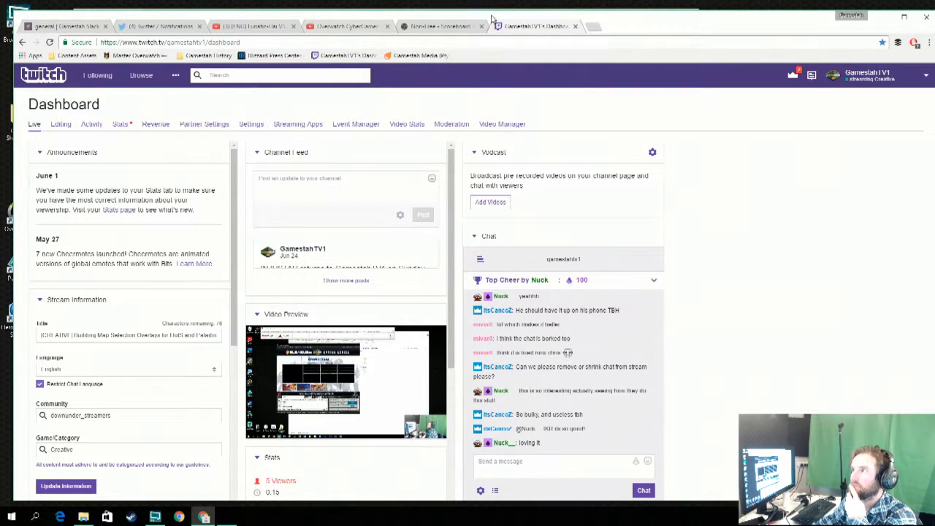
In the browser, search for "league of legends champ select" and browse the image results for champion selection layouts.
{"action": "mouse_move", "coordinate": [490, 19]}
{"action": "left_mouse_down"}
{"action": "mouse_move", "coordinate": [489, 108]}
{"action": "mouse_move", "coordinate": [483, 13]}
{"action": "left_mouse_up"}
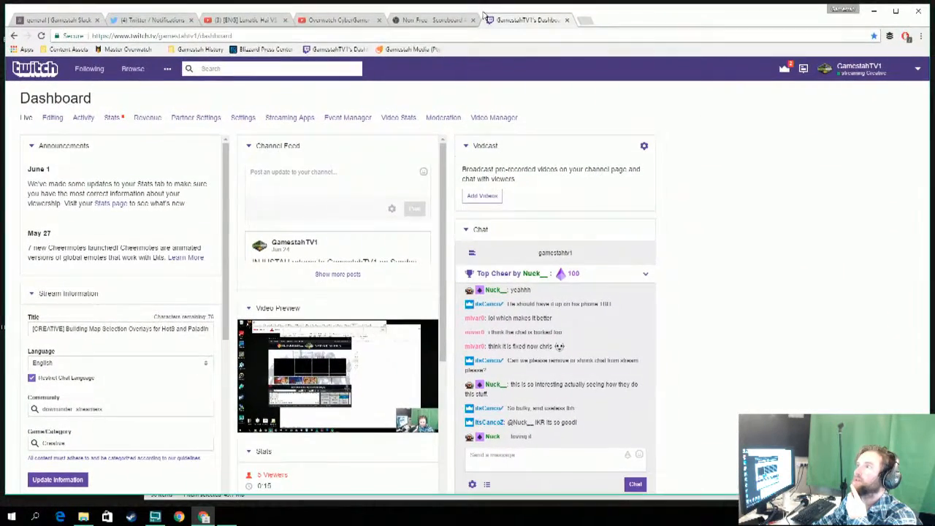
{"action": "left_click", "coordinate": [512, 35]}
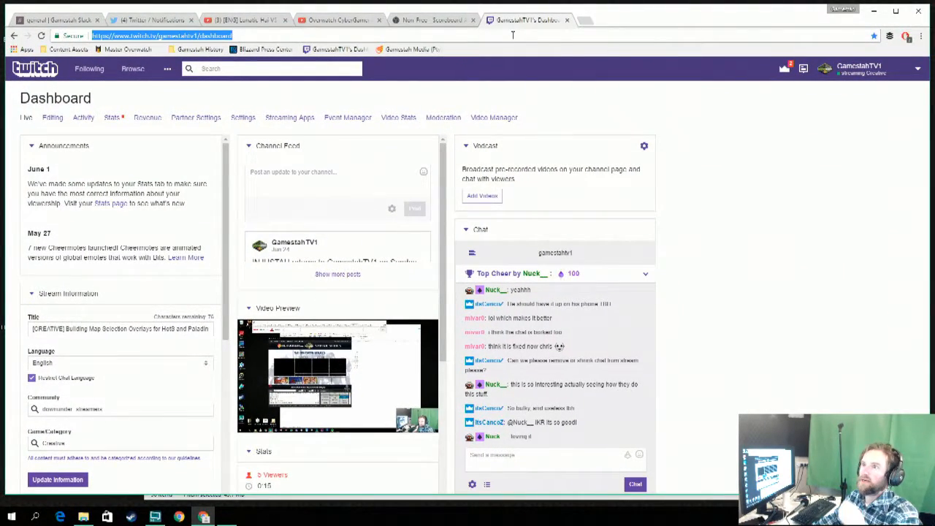
{"action": "left_click", "coordinate": [447, 20]}
{"action": "type", "text": "league of legends champ select"}
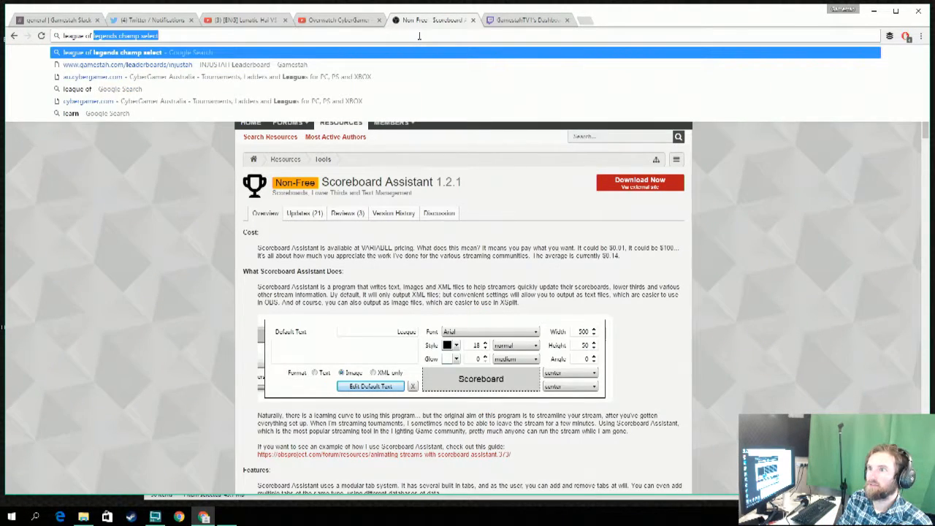
{"action": "key", "text": "Return"}
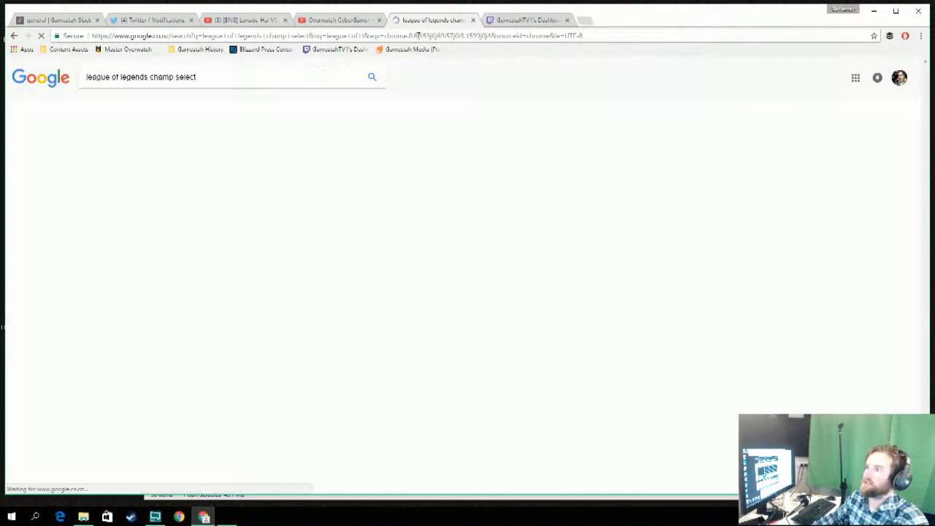
{"action": "left_click", "coordinate": [121, 106]}
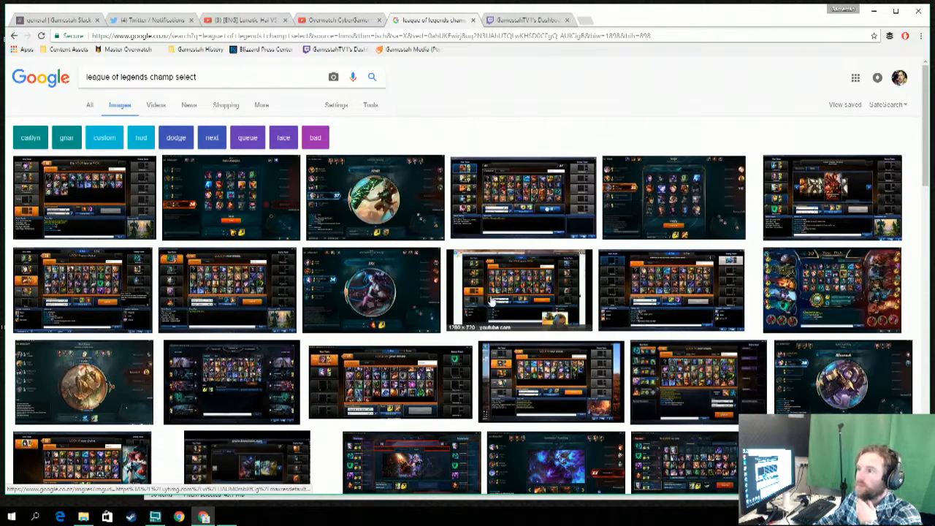
{"action": "left_click", "coordinate": [238, 288]}
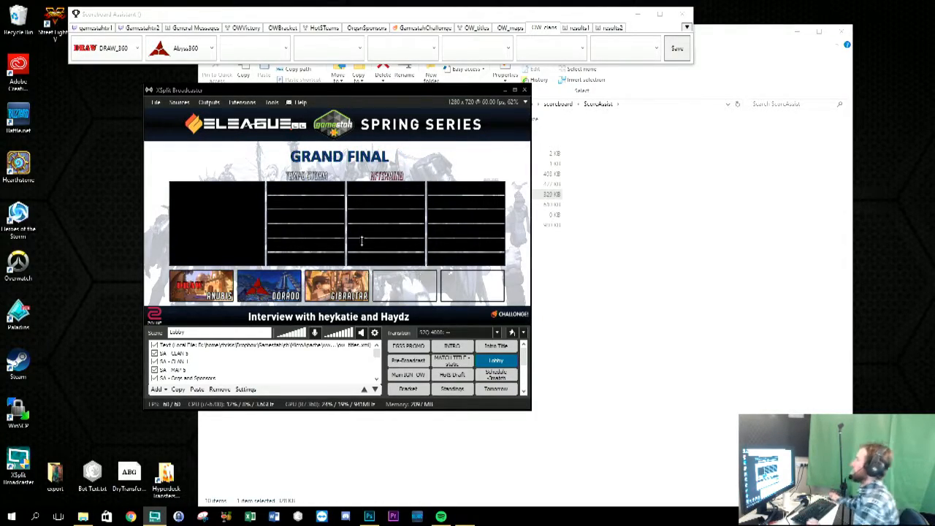
Switch to Photoshop and close OW Lobby Overlay.psd without saving changes.
{"action": "left_click", "coordinate": [367, 515]}
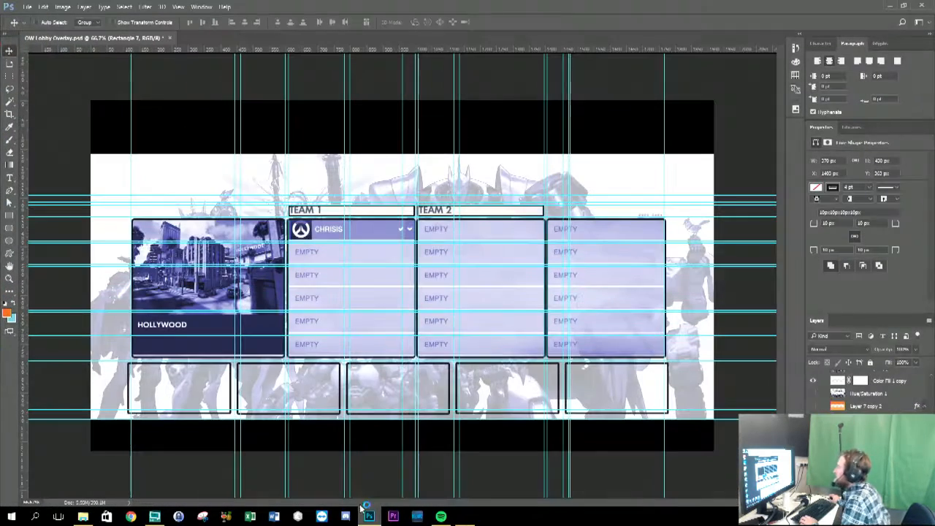
{"action": "left_click", "coordinate": [169, 38]}
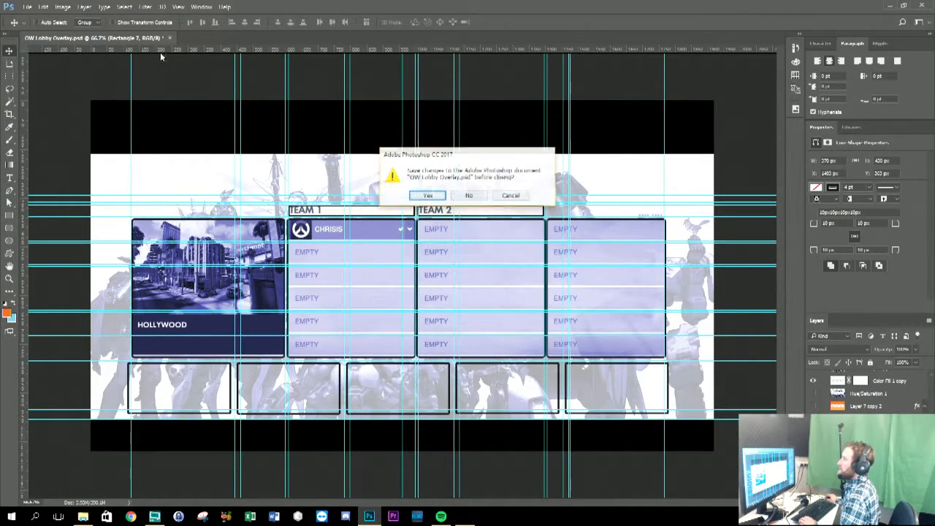
{"action": "left_click", "coordinate": [470, 197]}
Create a document from the recent 1920 x 1080 px preset at 96 ppcm, and unlock and hide its background layer.
{"action": "left_click", "coordinate": [27, 7]}
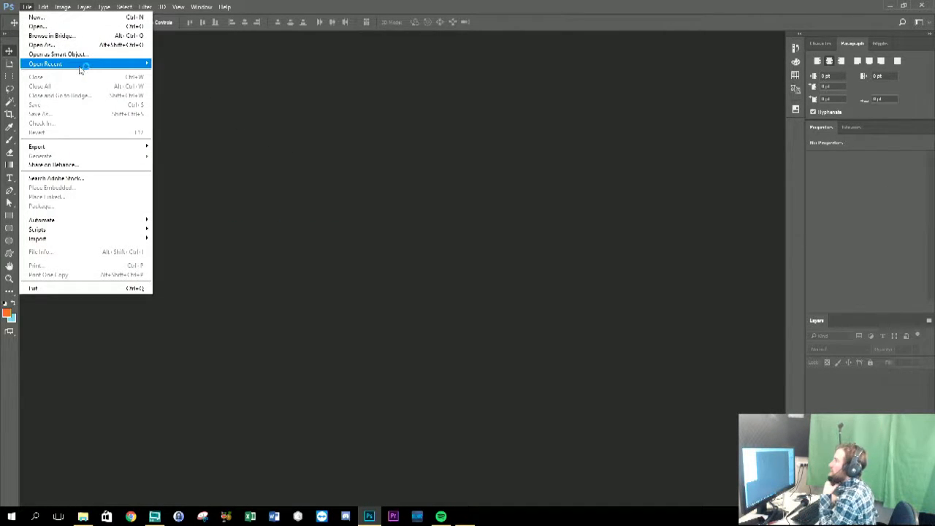
{"action": "left_click", "coordinate": [79, 18]}
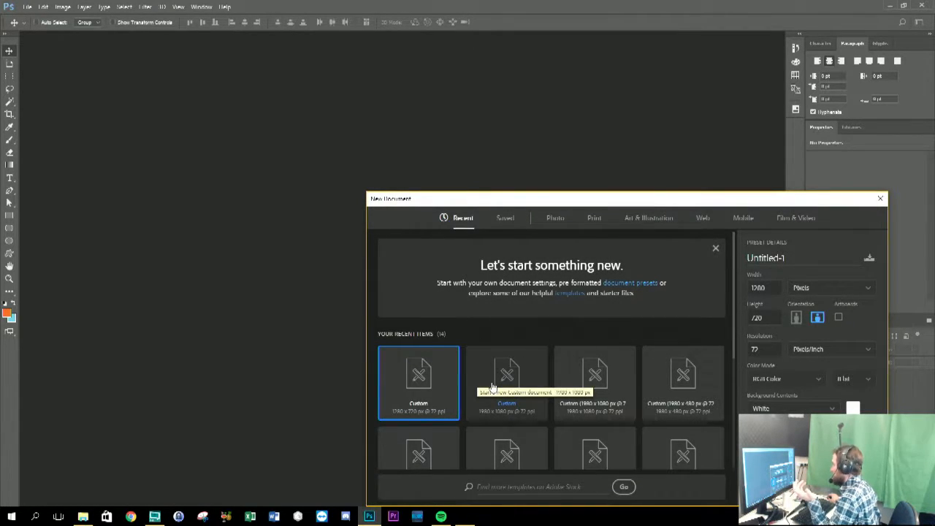
{"action": "left_click_drag", "start_coordinate": [514, 195], "coordinate": [369, 94]}
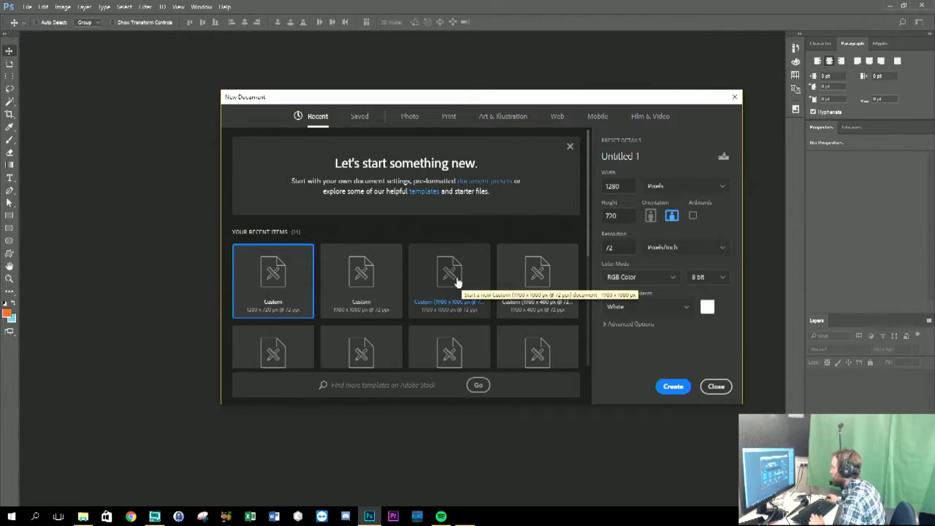
{"action": "left_click", "coordinate": [390, 291]}
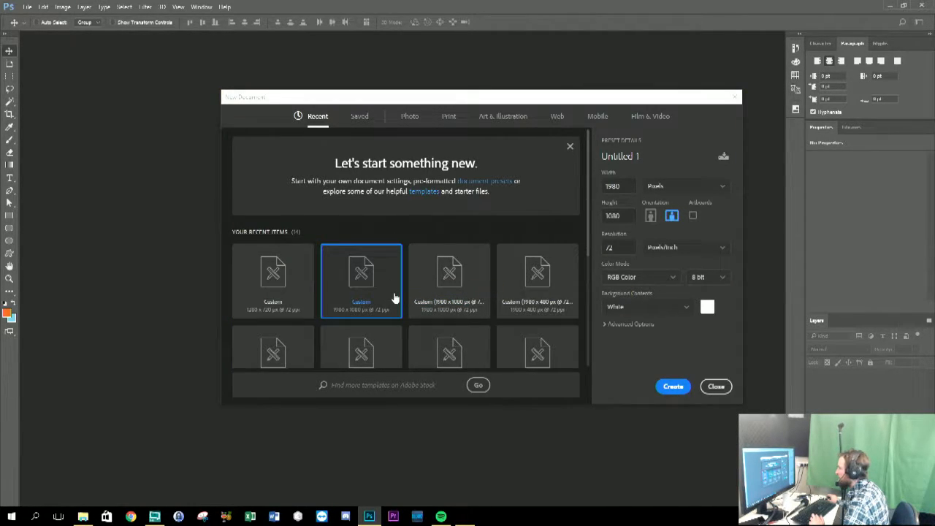
{"action": "scroll", "coordinate": [394, 296], "scroll_direction": "down", "scroll_amount": 3}
{"action": "scroll", "coordinate": [395, 296], "scroll_direction": "up", "scroll_amount": 3}
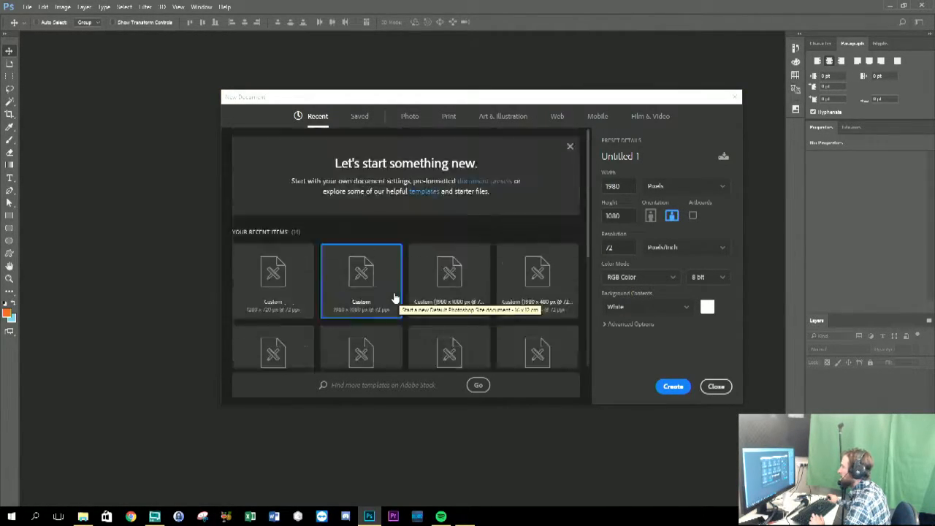
{"action": "scroll", "coordinate": [369, 292], "scroll_direction": "down", "scroll_amount": 3}
{"action": "scroll", "coordinate": [369, 290], "scroll_direction": "up", "scroll_amount": 3}
{"action": "scroll", "coordinate": [369, 291], "scroll_direction": "down", "scroll_amount": 3}
{"action": "left_click", "coordinate": [296, 316]}
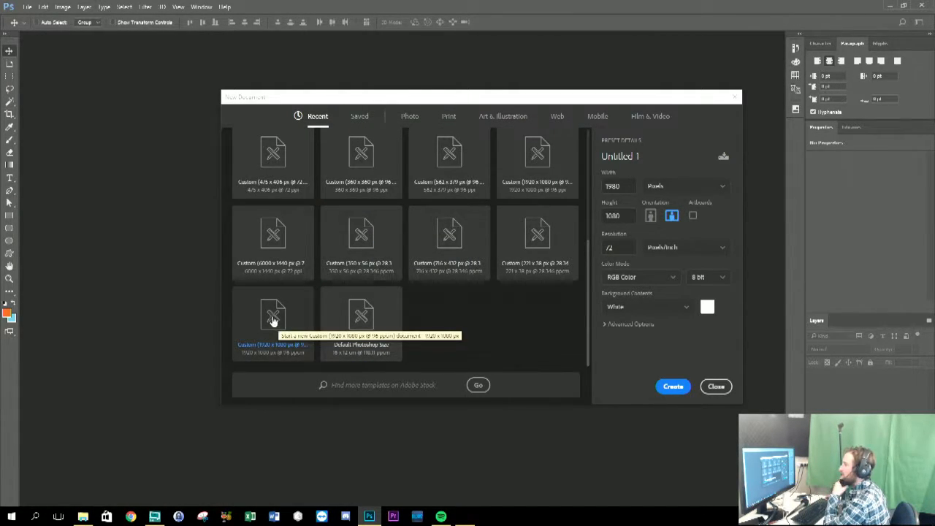
{"action": "double_click", "coordinate": [306, 336]}
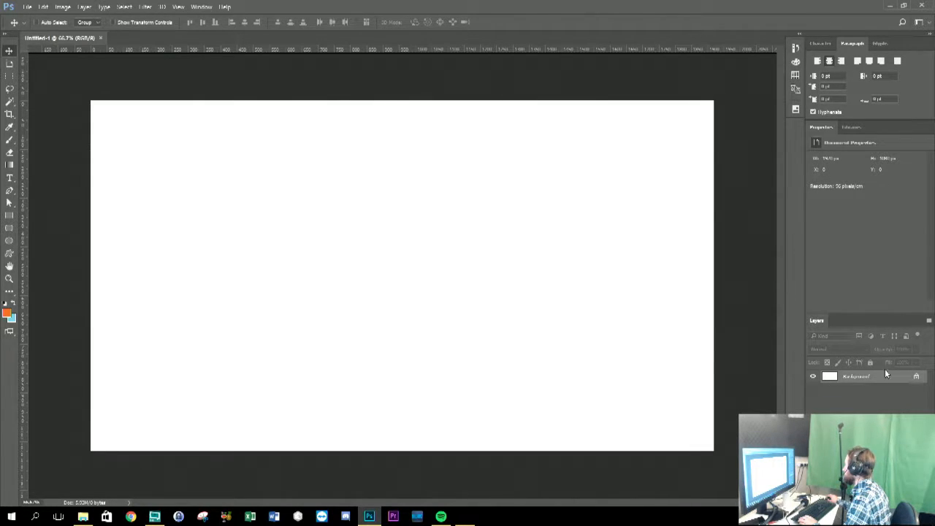
{"action": "left_click", "coordinate": [915, 376]}
{"action": "left_click", "coordinate": [813, 377]}
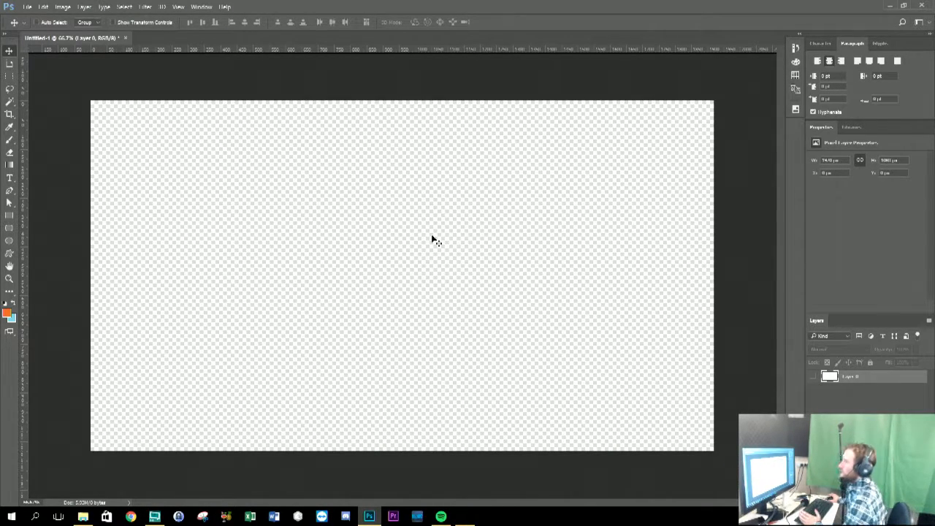
Open the recent file Gamestah Paladins Promo-II.psd.
{"action": "left_click", "coordinate": [27, 6]}
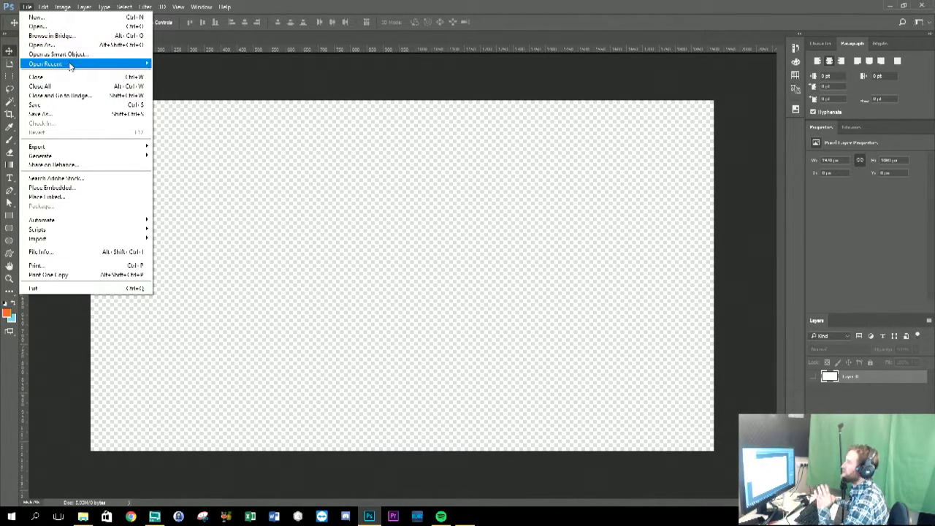
{"action": "mouse_move", "coordinate": [71, 67]}
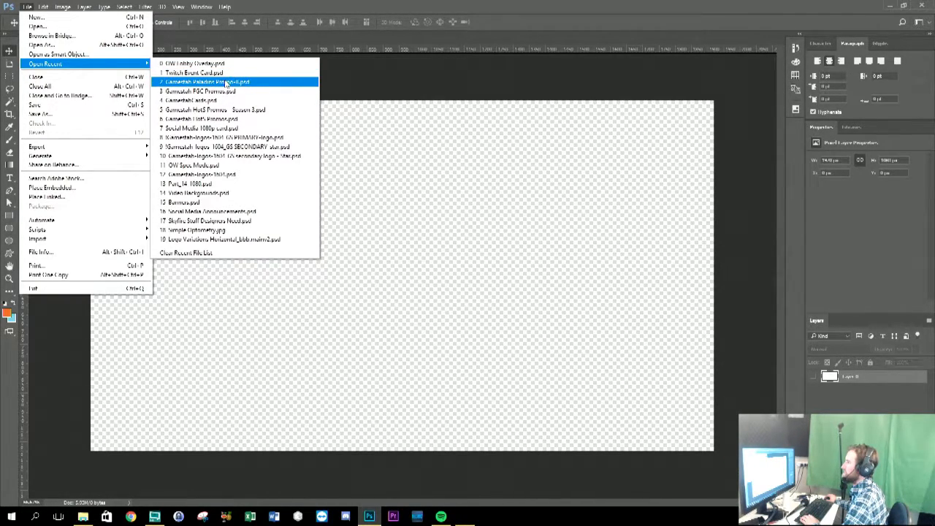
{"action": "left_click", "coordinate": [226, 82]}
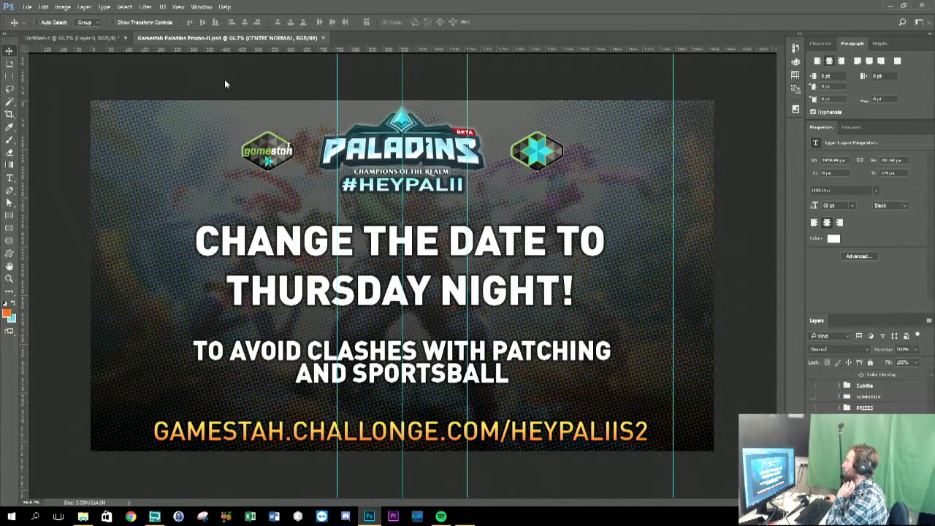
Select the BG - Paladins group in the Paladins promo and toggle its visibility off and on to check its artwork.
{"action": "scroll", "coordinate": [869, 391], "scroll_direction": "down", "scroll_amount": 5}
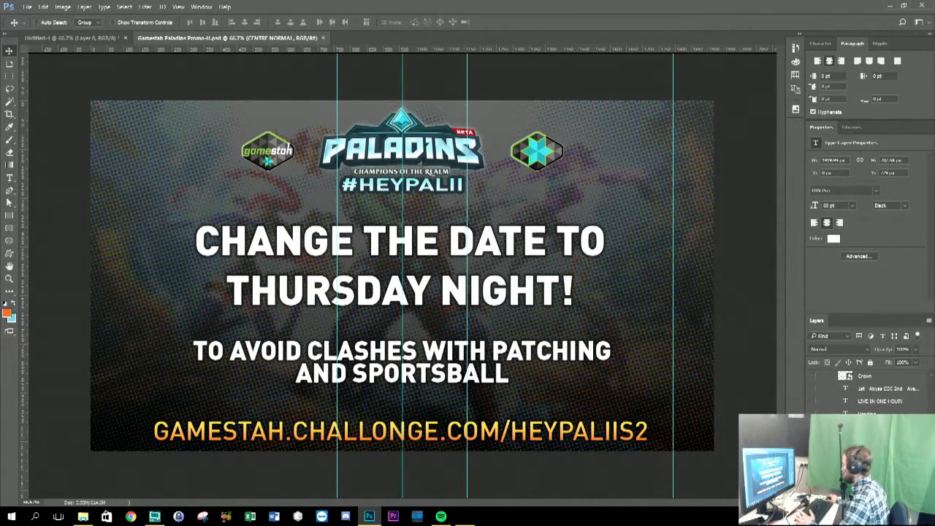
{"action": "left_click", "coordinate": [869, 438]}
{"action": "key", "text": "ctrl+comma"}
{"action": "key", "text": "ctrl+comma"}
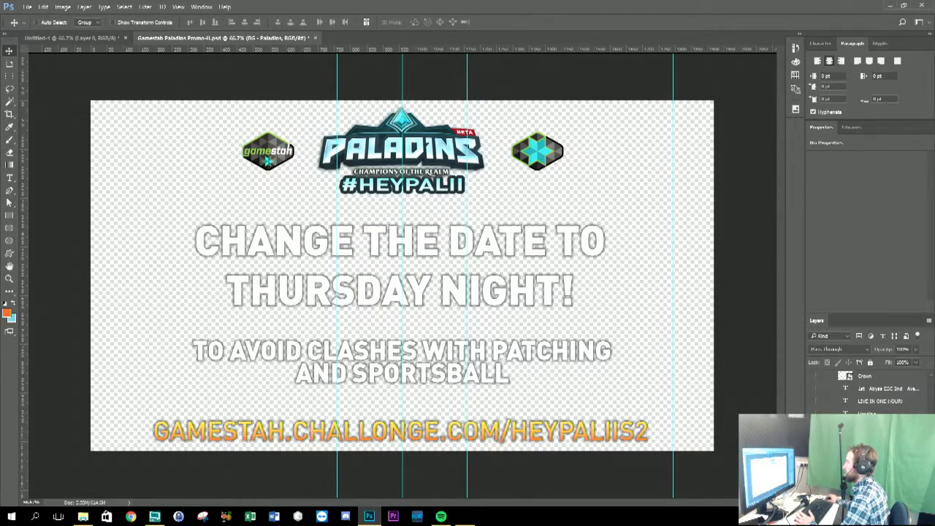
{"action": "key", "text": "ctrl+comma"}
{"action": "key", "text": "ctrl+comma"}
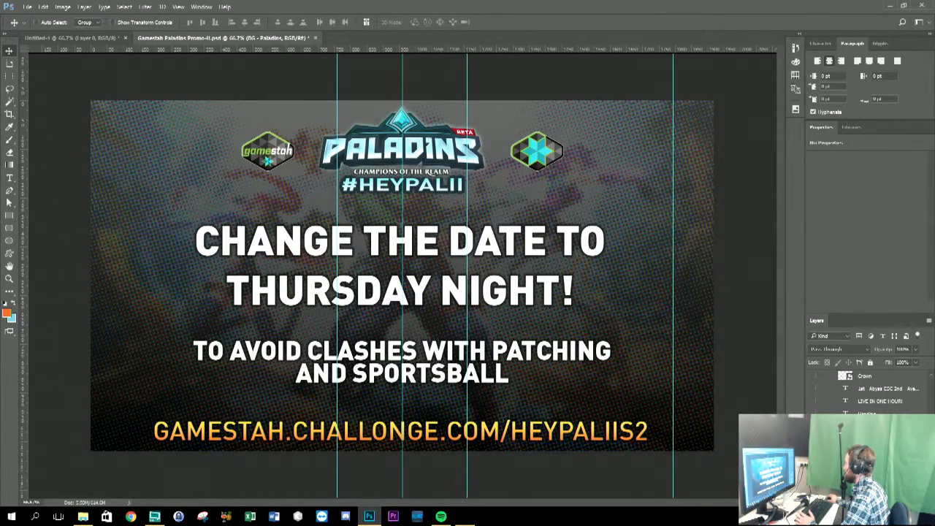
Open the recent file Gamestah HotS Promos - Season 3.psd and update its text layers.
{"action": "left_click", "coordinate": [28, 8]}
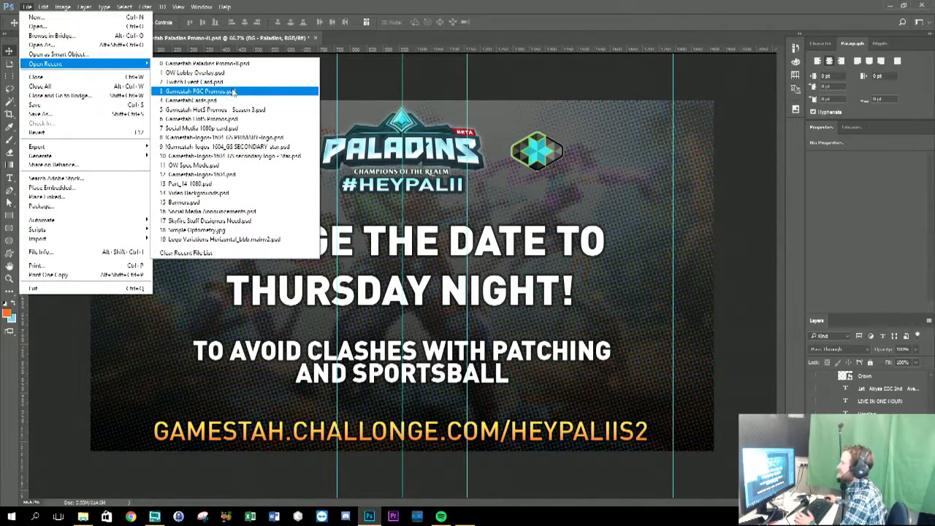
{"action": "left_click", "coordinate": [255, 111]}
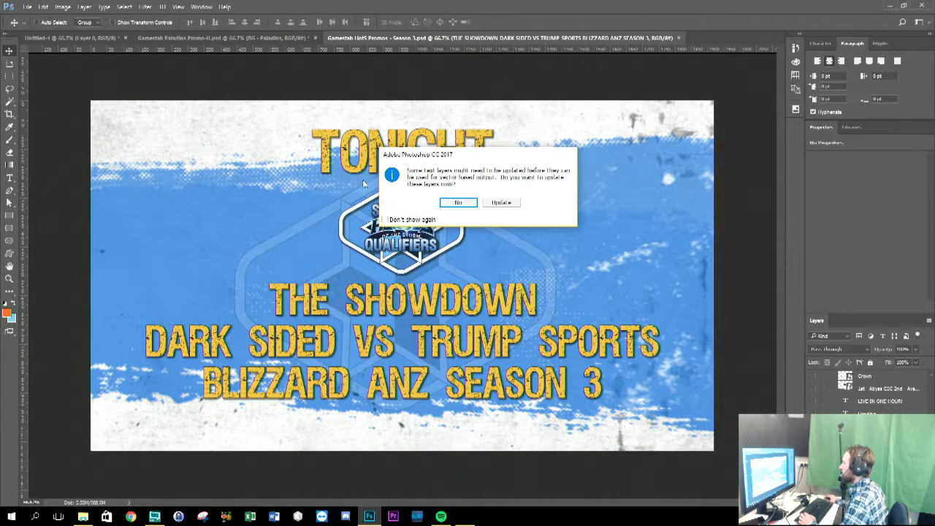
{"action": "left_click", "coordinate": [499, 203]}
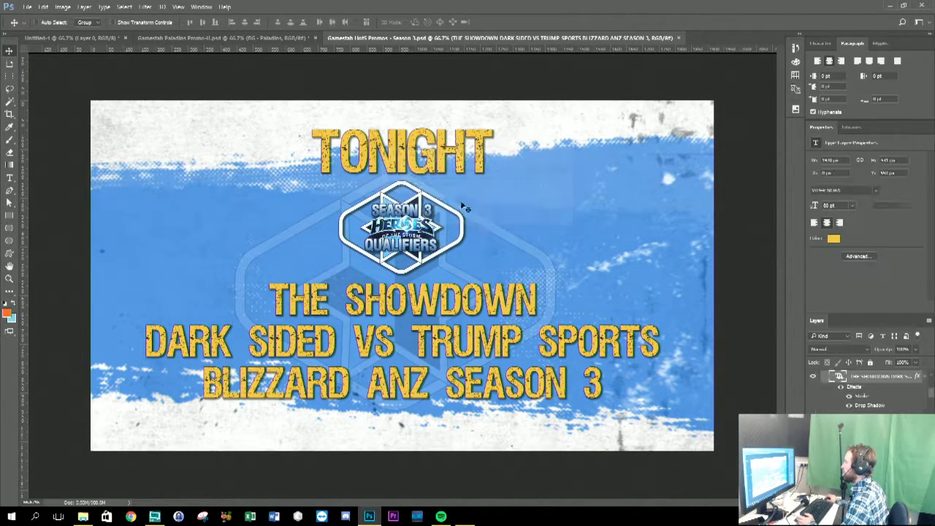
Find the TONIGHT banner group among the HotS promo's layers and hide it to isolate the background artwork.
{"action": "scroll", "coordinate": [869, 391], "scroll_direction": "down", "scroll_amount": 5}
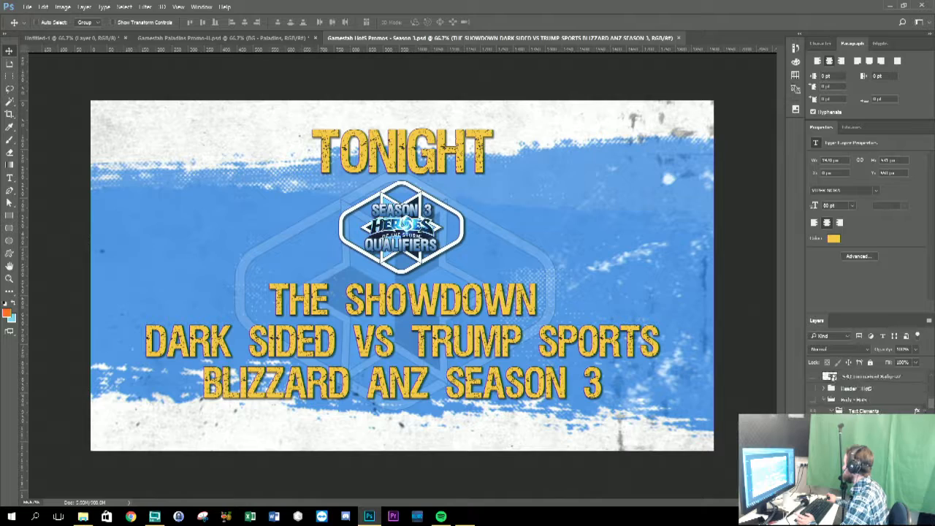
{"action": "scroll", "coordinate": [869, 391], "scroll_direction": "down", "scroll_amount": 3}
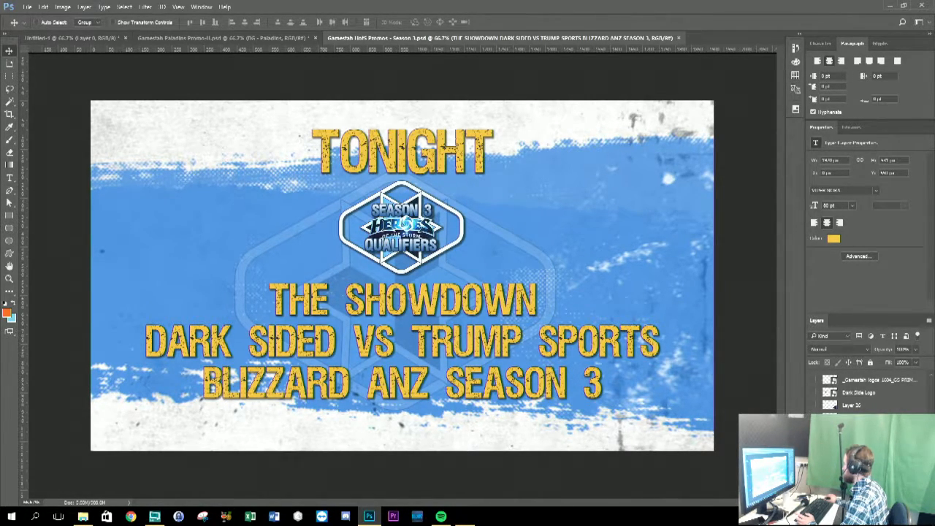
{"action": "scroll", "coordinate": [816, 387], "scroll_direction": "down", "scroll_amount": 3}
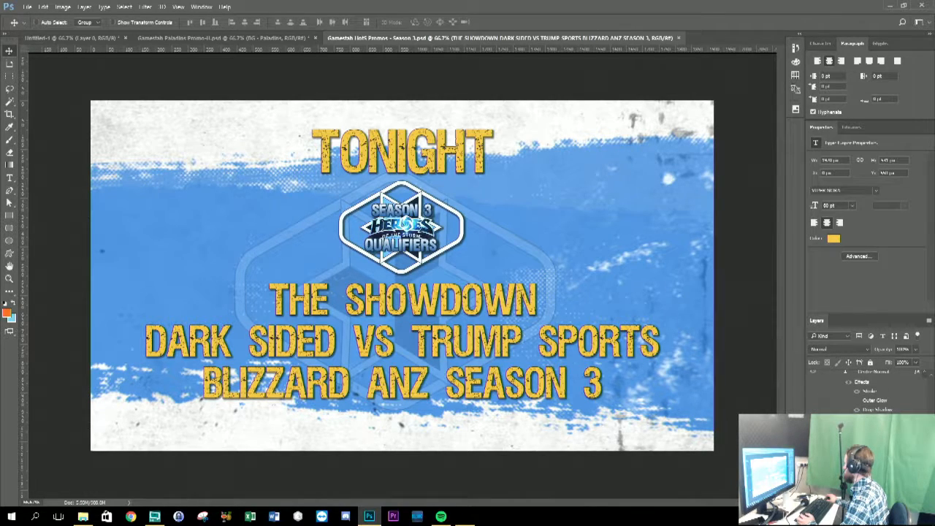
{"action": "scroll", "coordinate": [932, 398], "scroll_direction": "down", "scroll_amount": 2}
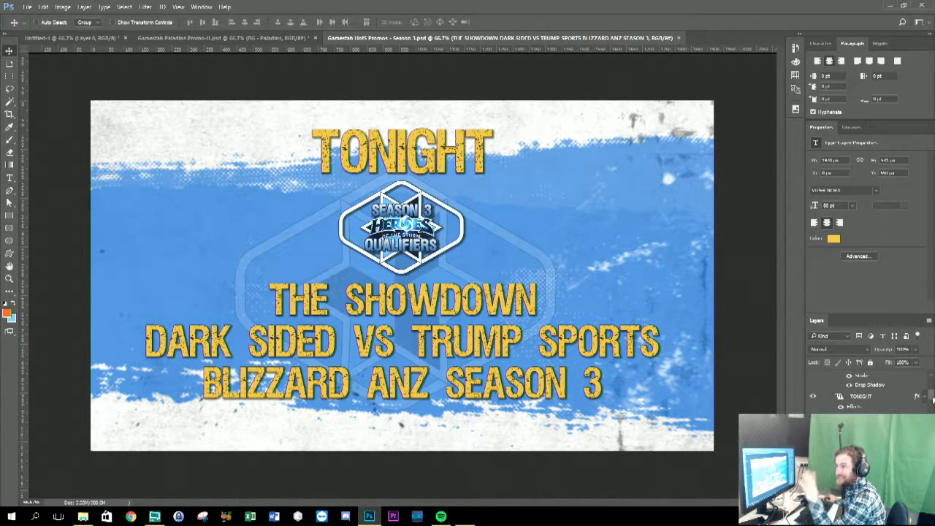
{"action": "scroll", "coordinate": [932, 394], "scroll_direction": "down", "scroll_amount": 2}
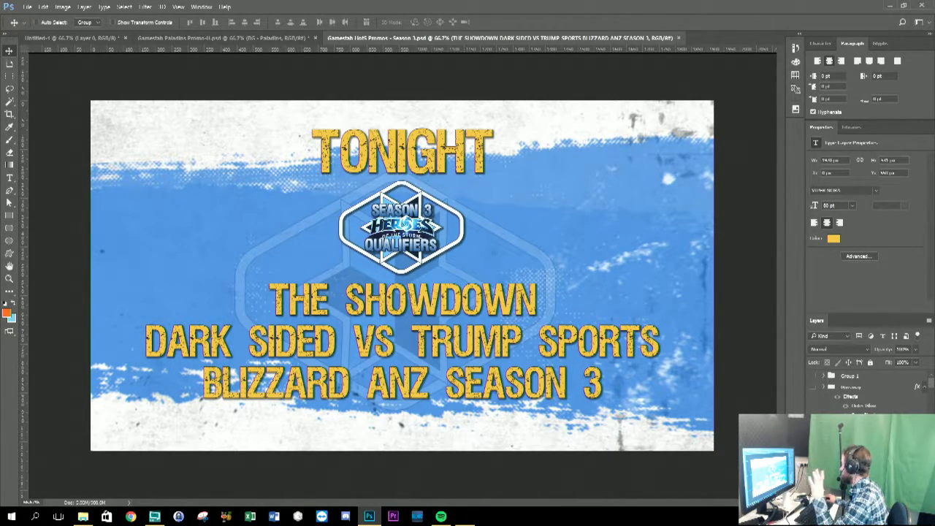
{"action": "left_click", "coordinate": [812, 424]}
{"action": "left_click", "coordinate": [823, 424]}
{"action": "scroll", "coordinate": [869, 394], "scroll_direction": "down", "scroll_amount": 1}
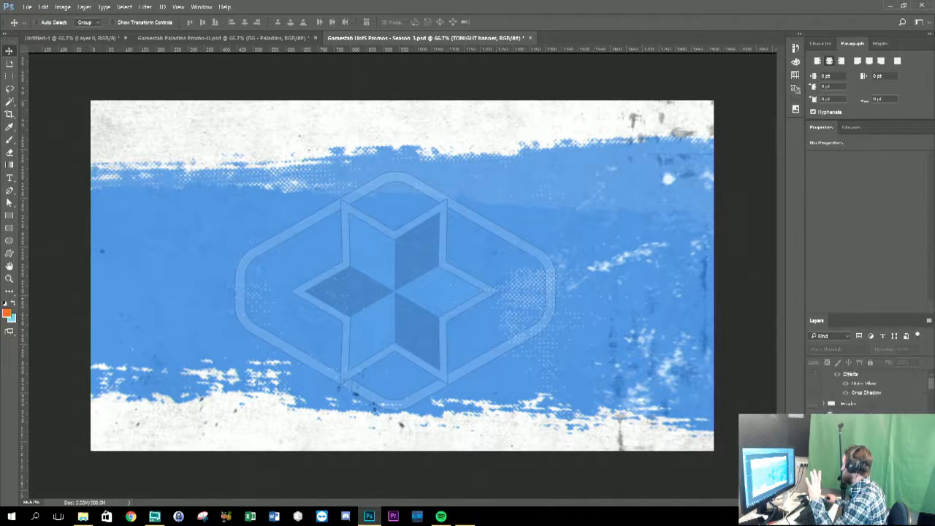
{"action": "scroll", "coordinate": [915, 383], "scroll_direction": "down", "scroll_amount": 3}
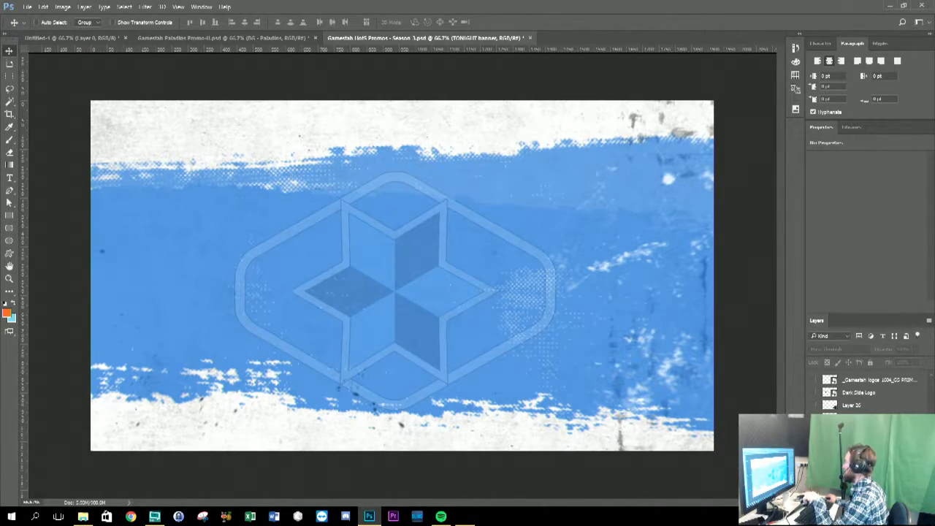
Toggle layer visibility in the HotS promo to compare its hexagon emblem, blue brushed backdrop and dark battle artwork.
{"action": "key", "text": "ctrl+comma"}
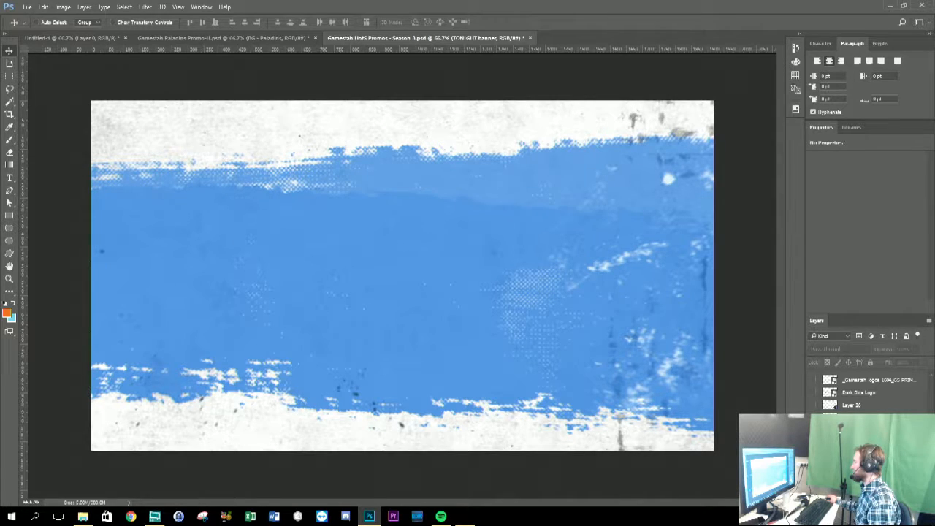
{"action": "key", "text": "ctrl+comma"}
{"action": "key", "text": "ctrl+comma"}
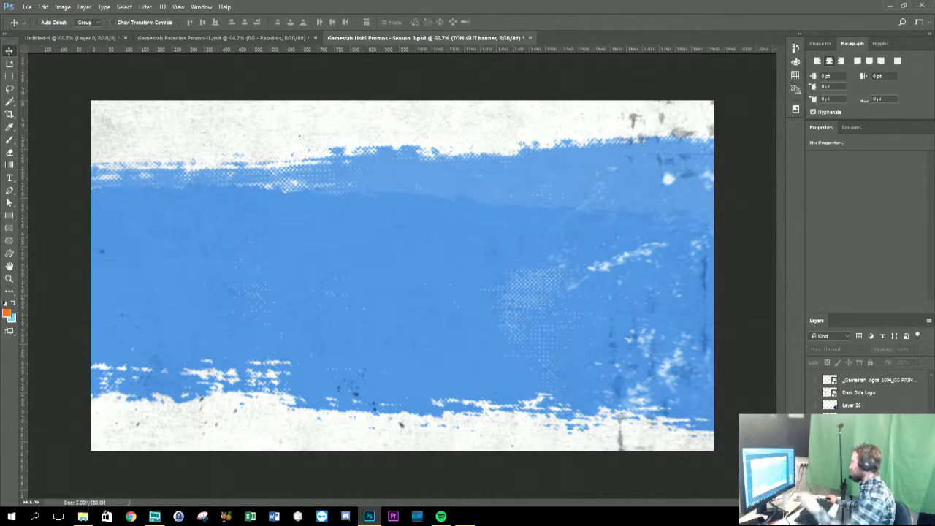
{"action": "key", "text": "ctrl+comma"}
{"action": "key", "text": "ctrl+comma"}
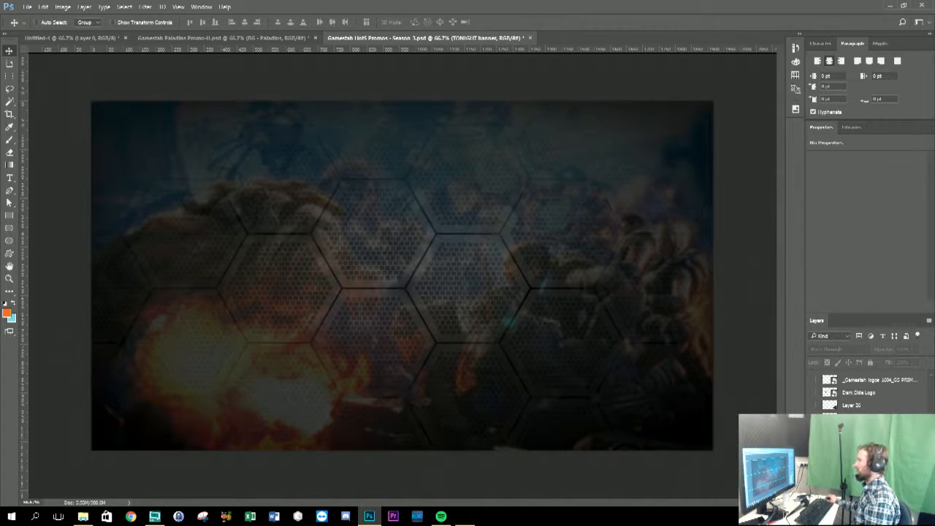
{"action": "key", "text": "ctrl+comma"}
{"action": "key", "text": "ctrl+comma"}
{"action": "key", "text": "ctrl+comma"}
{"action": "key", "text": "ctrl+comma"}
{"action": "key", "text": "ctrl+comma"}
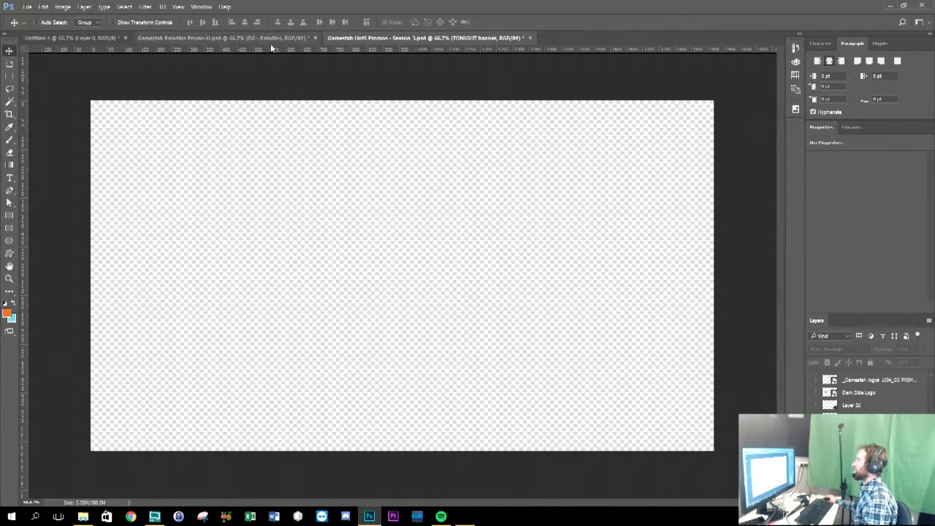
Duplicate the HotS BG layer from the HotS promo into the Untitled-1 document.
{"action": "left_click", "coordinate": [169, 36]}
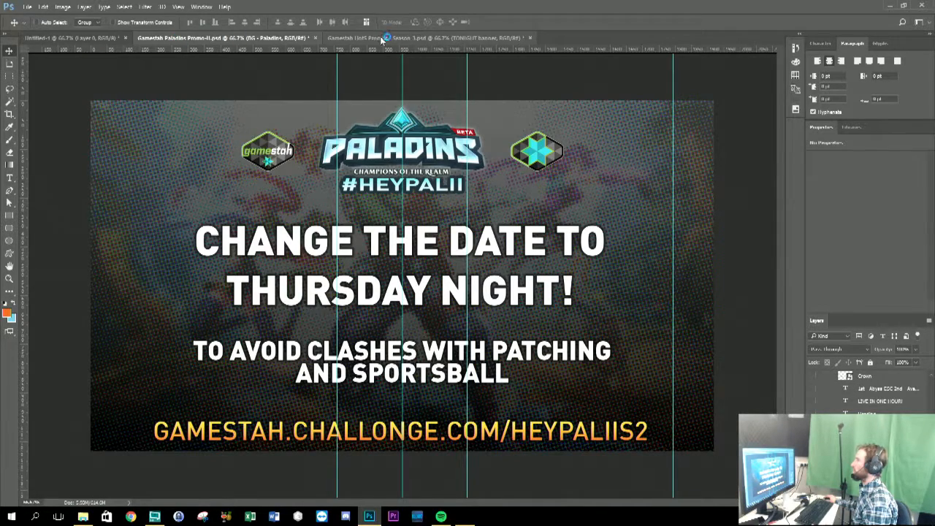
{"action": "left_click", "coordinate": [424, 38]}
{"action": "scroll", "coordinate": [869, 391], "scroll_direction": "down", "scroll_amount": 4}
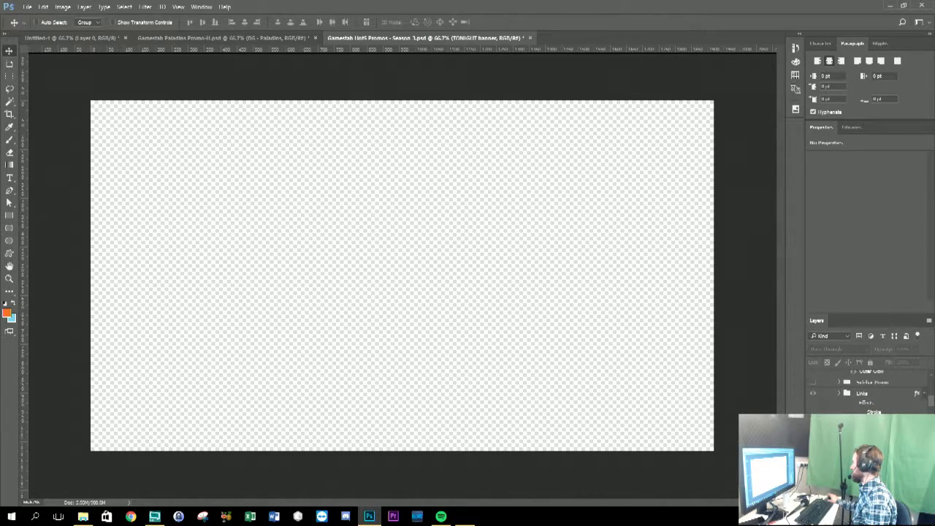
{"action": "scroll", "coordinate": [931, 411], "scroll_direction": "down", "scroll_amount": 3}
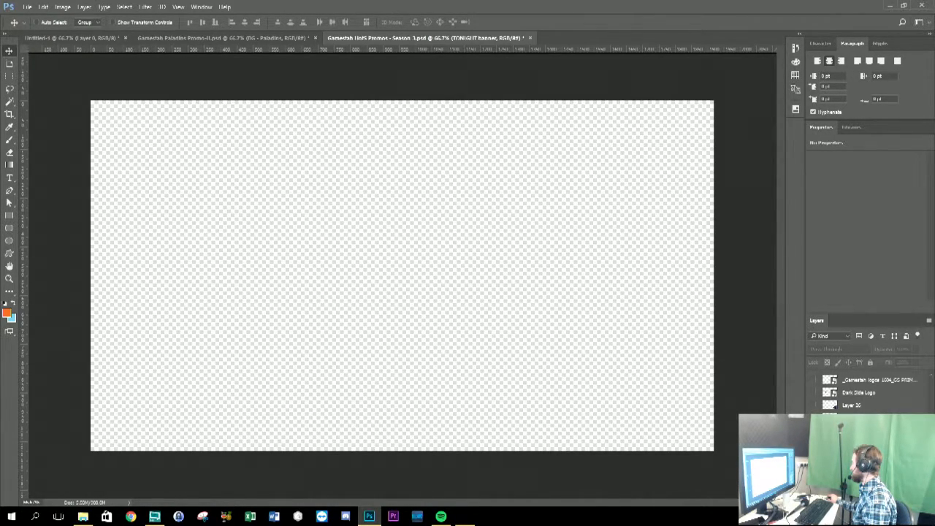
{"action": "scroll", "coordinate": [869, 391], "scroll_direction": "up", "scroll_amount": 4}
{"action": "scroll", "coordinate": [869, 391], "scroll_direction": "down", "scroll_amount": 3}
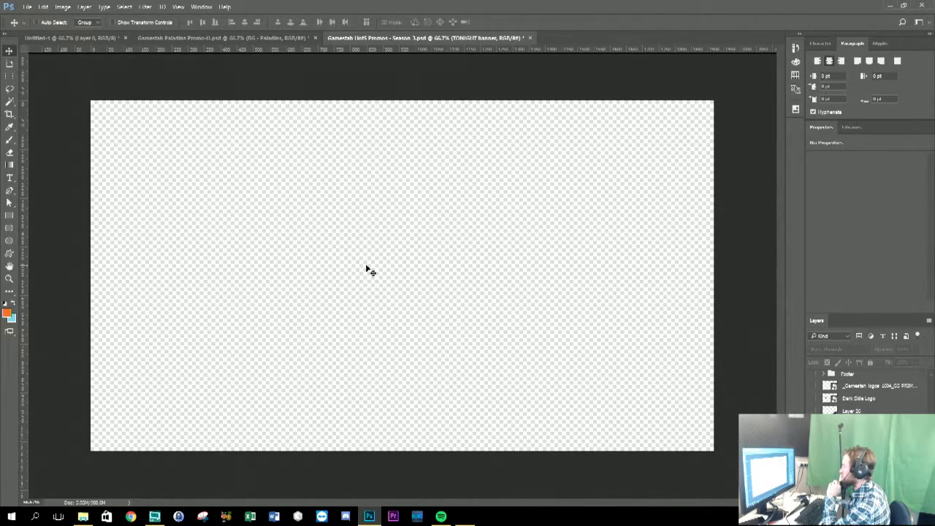
{"action": "right_click", "coordinate": [876, 425]}
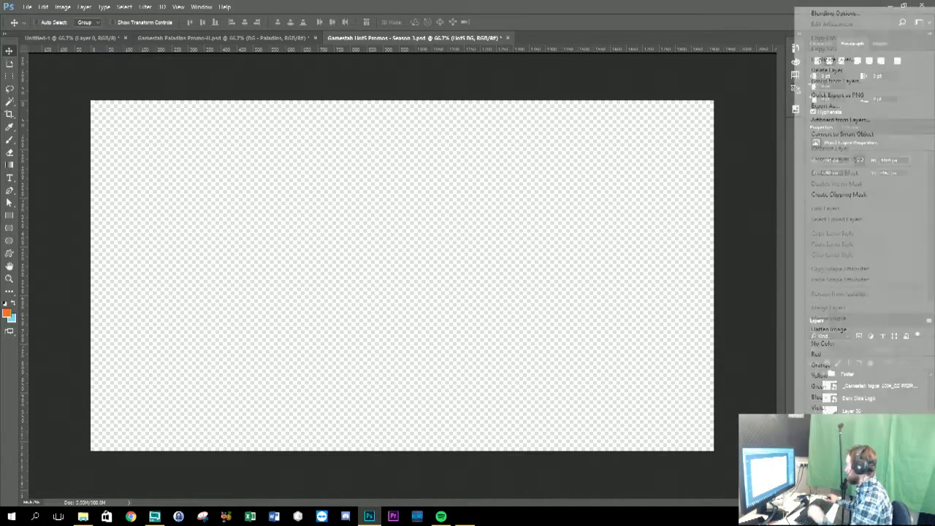
{"action": "left_click", "coordinate": [844, 60]}
{"action": "left_click", "coordinate": [484, 192]}
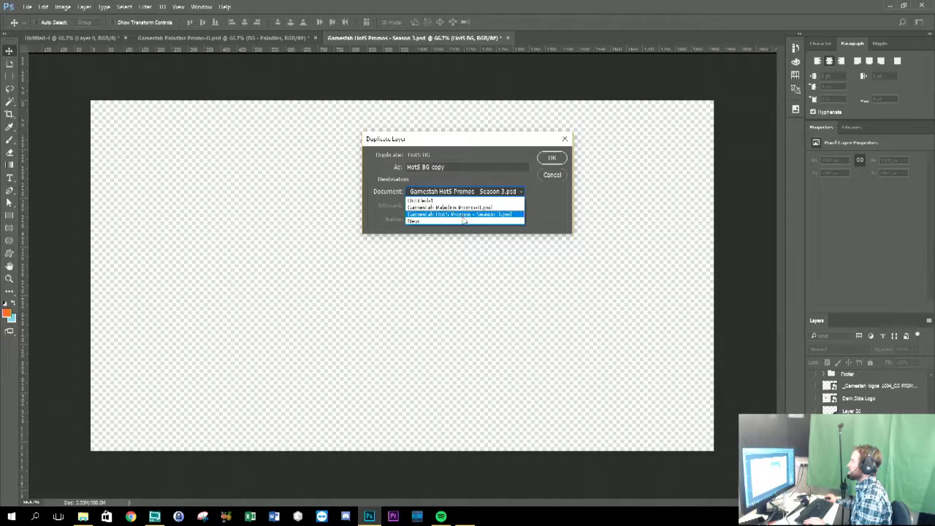
{"action": "left_click", "coordinate": [422, 200]}
{"action": "left_click", "coordinate": [549, 158]}
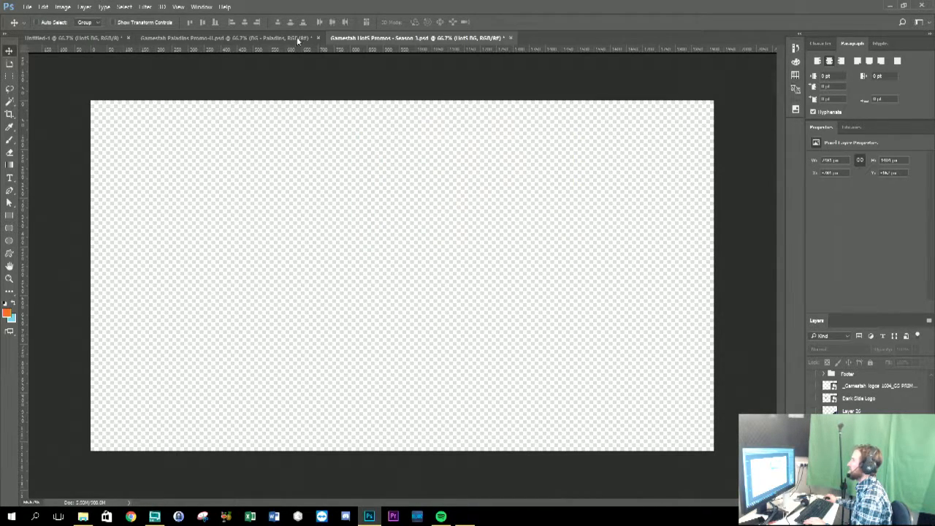
Duplicate the BG - Paladins group from the Paladins promo into the Untitled-1 document.
{"action": "left_click", "coordinate": [243, 36]}
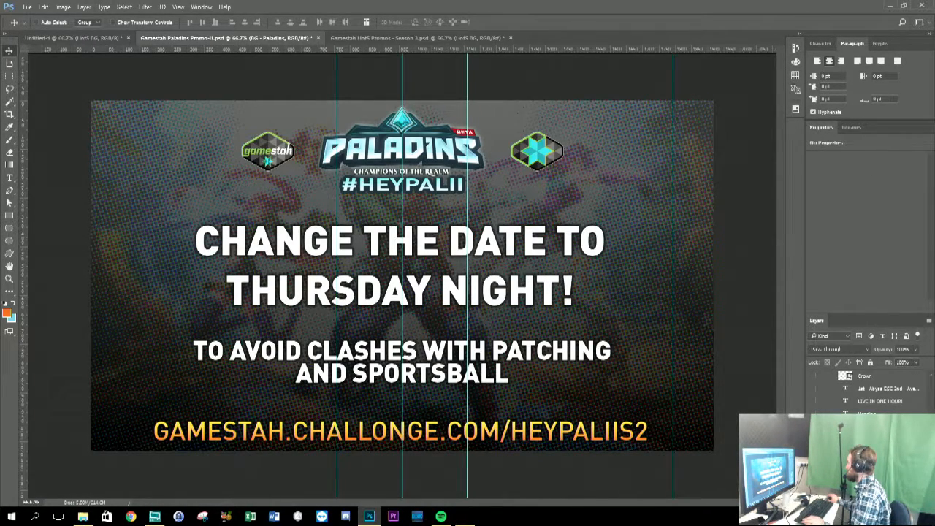
{"action": "right_click", "coordinate": [866, 486]}
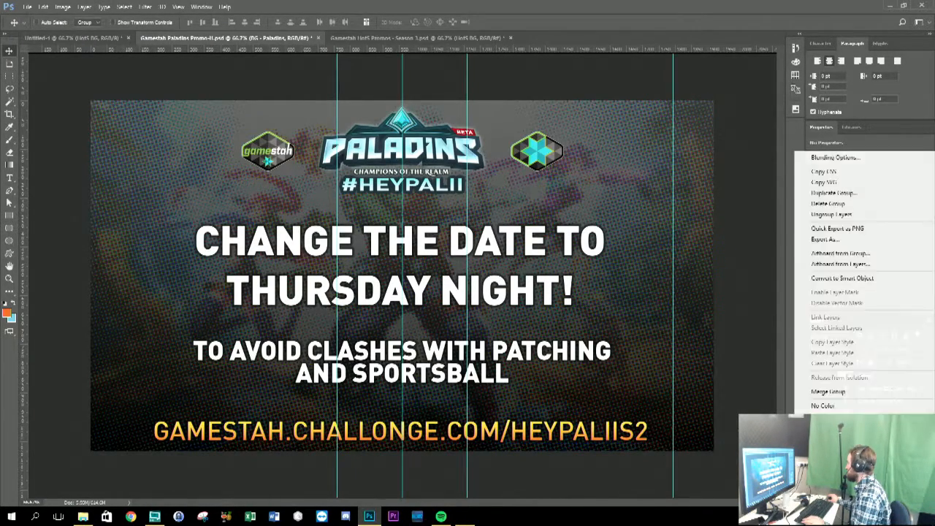
{"action": "left_click", "coordinate": [832, 193]}
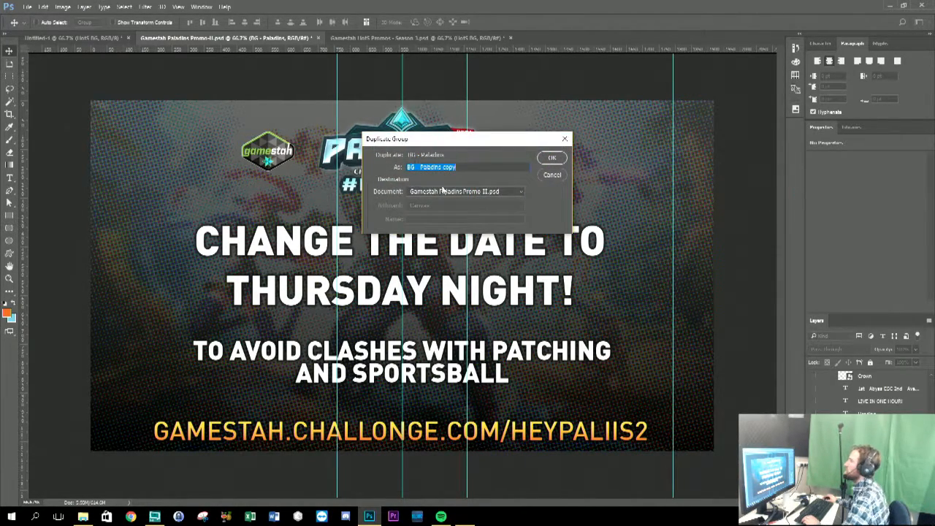
{"action": "left_click", "coordinate": [443, 191]}
{"action": "left_click", "coordinate": [445, 207]}
{"action": "left_click", "coordinate": [549, 158]}
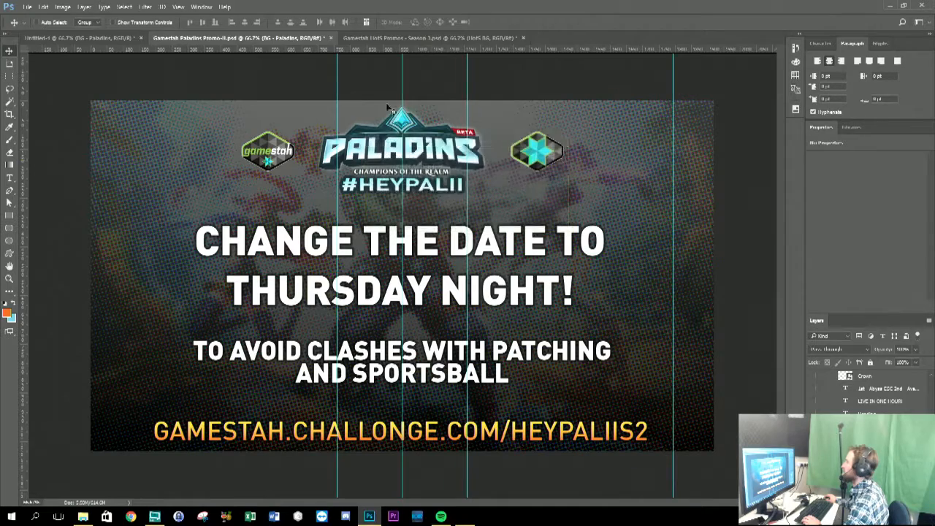
Compare the BG - Paladins group and the HotS BG layer in Untitled-1 by switching their visibility on and off.
{"action": "left_click", "coordinate": [77, 37]}
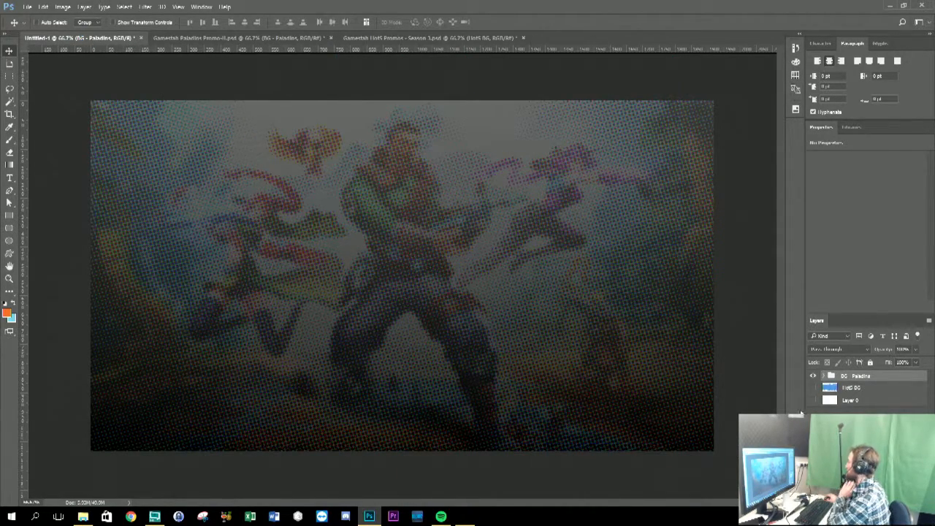
{"action": "left_click", "coordinate": [813, 375]}
{"action": "left_click", "coordinate": [813, 387]}
{"action": "left_click", "coordinate": [813, 376]}
{"action": "left_click", "coordinate": [813, 375]}
{"action": "left_click", "coordinate": [813, 387]}
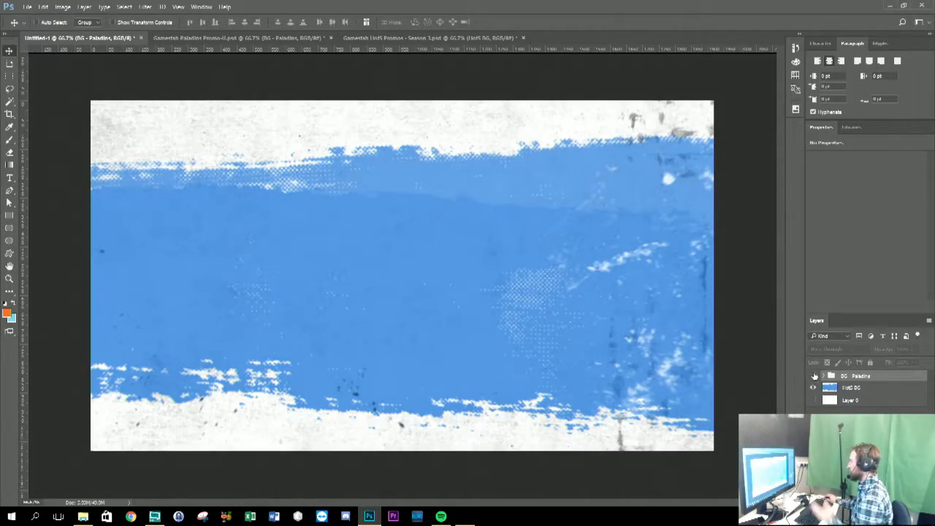
{"action": "left_click", "coordinate": [813, 375]}
{"action": "left_click", "coordinate": [814, 375]}
{"action": "left_click", "coordinate": [813, 375]}
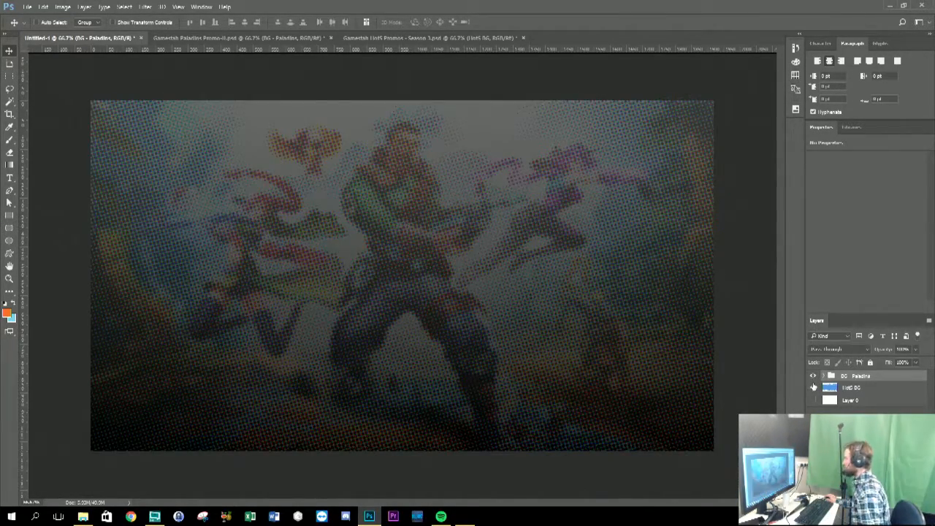
Hide both the BG - Paladins group and the HotS BG layer in Untitled-1 after viewing the HotS artwork.
{"action": "left_click", "coordinate": [814, 376]}
{"action": "left_click", "coordinate": [813, 387]}
{"action": "left_click", "coordinate": [815, 387]}
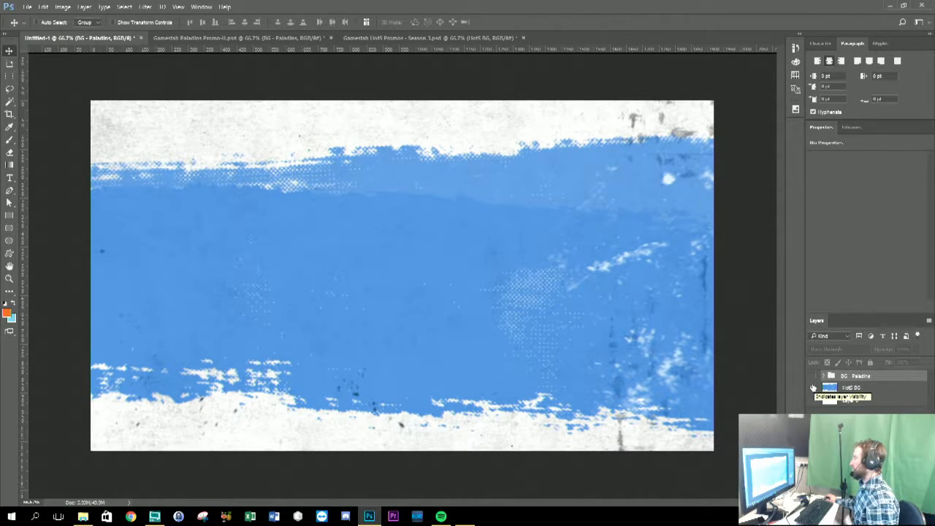
{"action": "left_click", "coordinate": [813, 388]}
{"action": "left_click", "coordinate": [814, 388]}
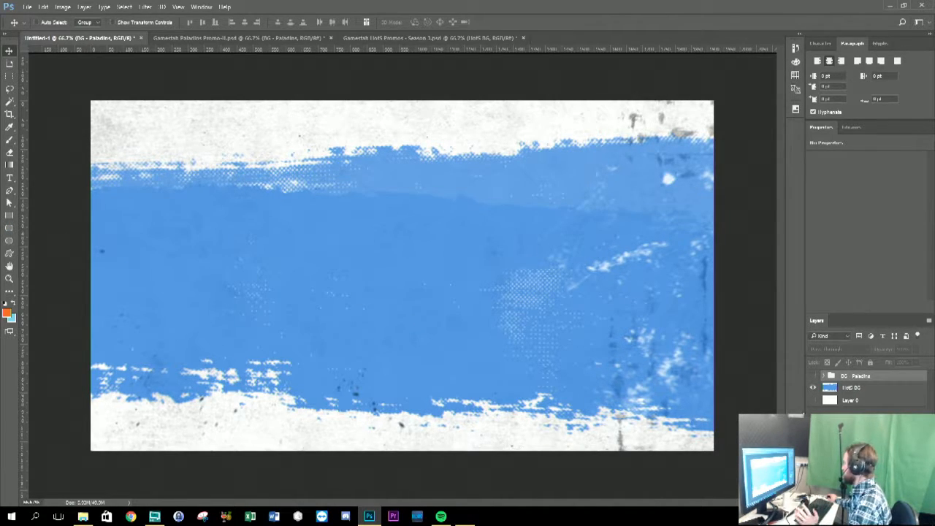
{"action": "left_click", "coordinate": [815, 387]}
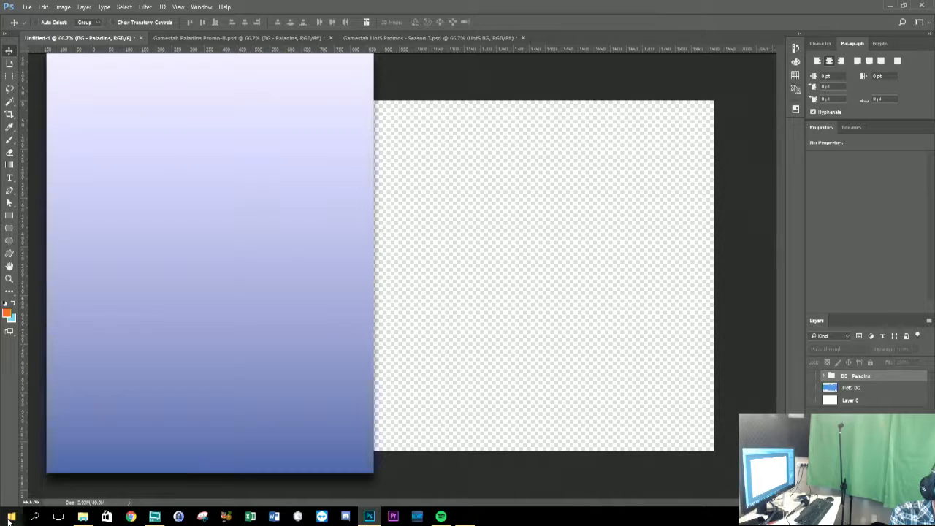
Write "1. BAN - team A" and "2. BAN - Team B" in the blue note overlay and start item 3.
{"action": "type", "text": "1."}
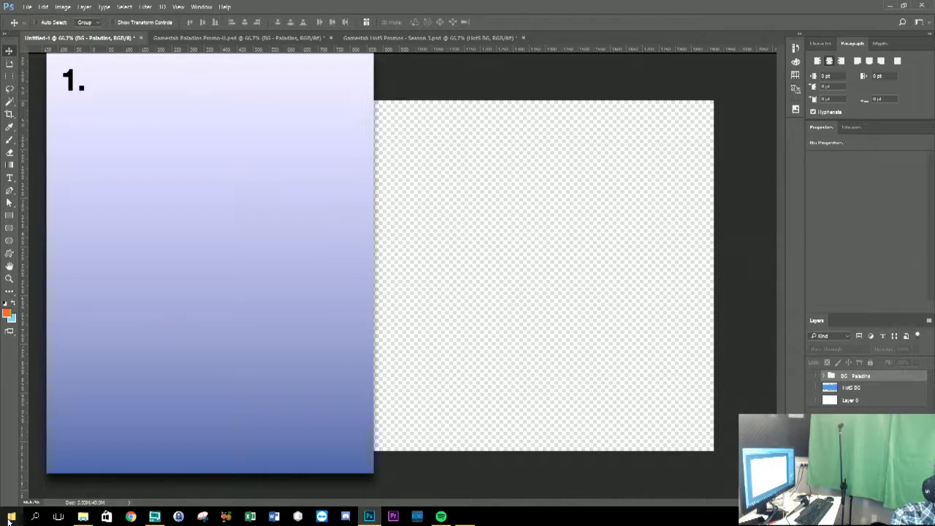
{"action": "type", "text": " BAN"}
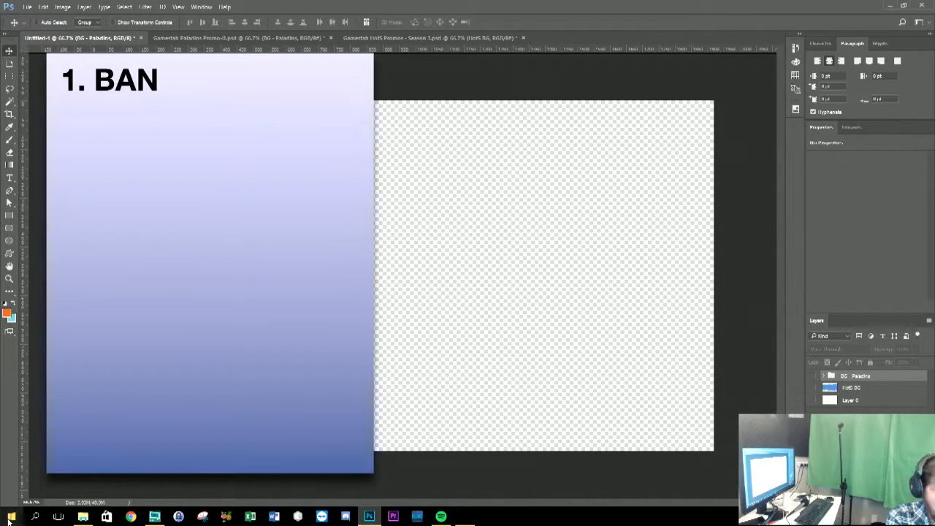
{"action": "type", "text": " - team A"}
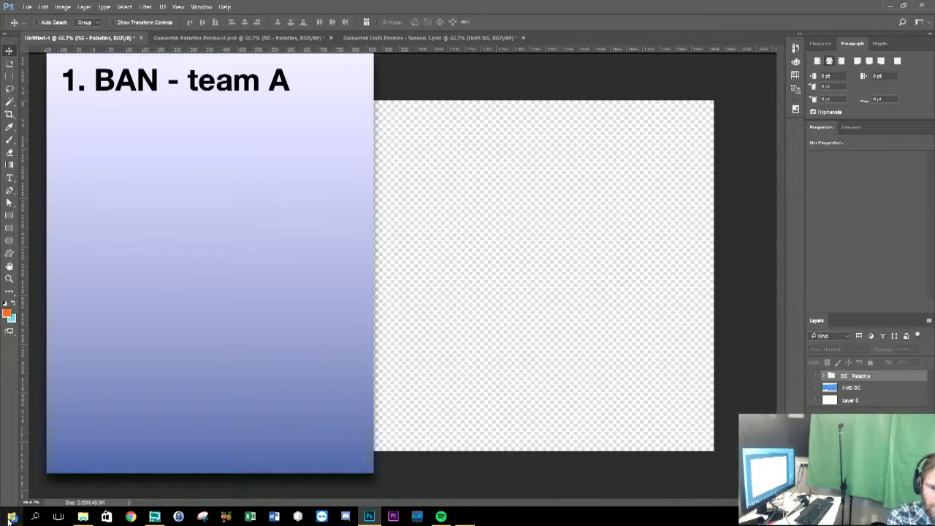
{"action": "key", "text": "Return"}
{"action": "type", "text": "2. BAN"}
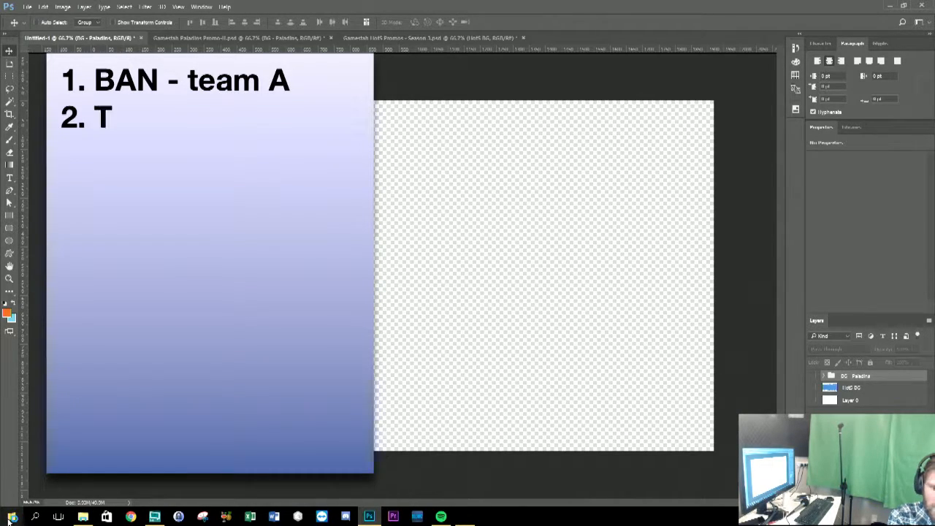
{"action": "type", "text": " - Team B"}
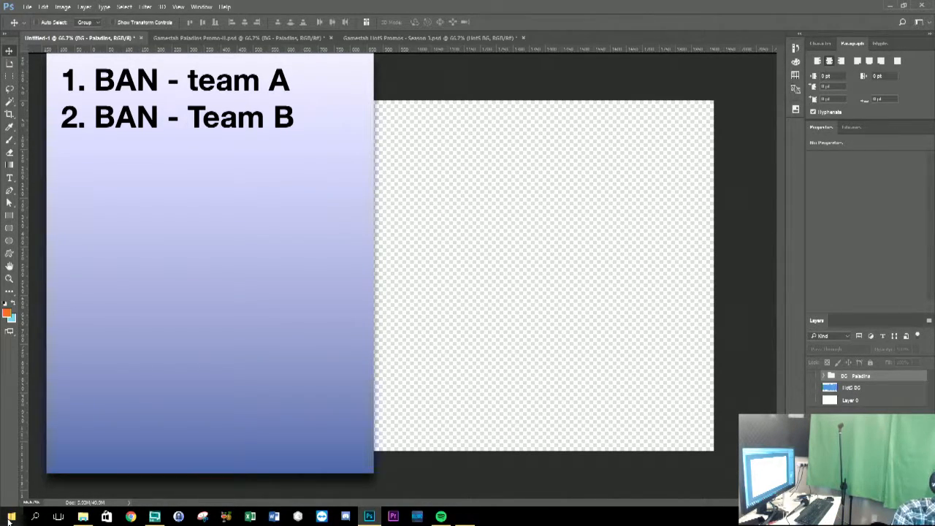
{"action": "type", "text": "3."}
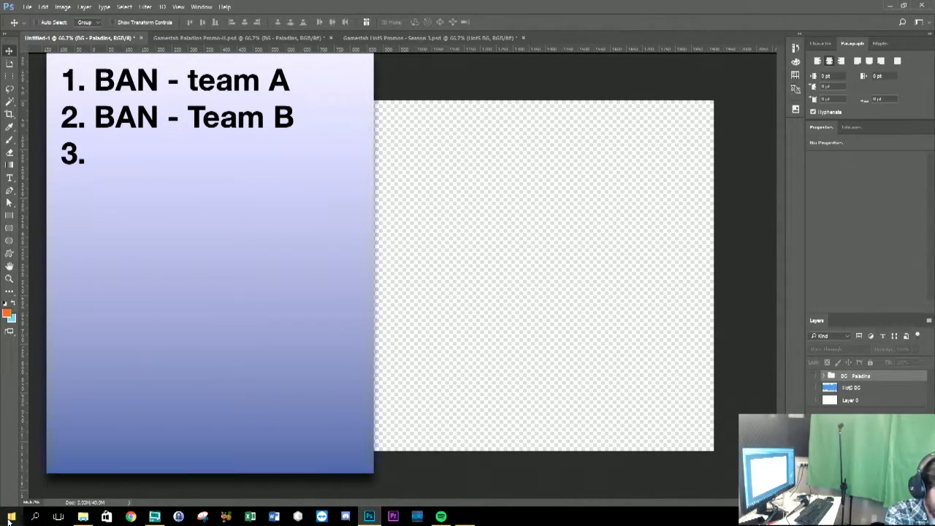
{"action": "type", "text": " Te"}
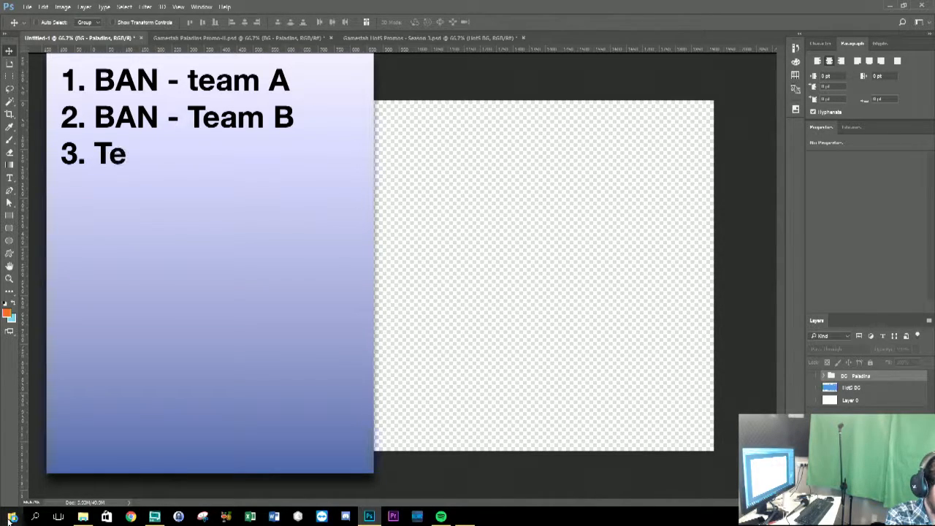
{"action": "type", "text": "am A SELEDT"}
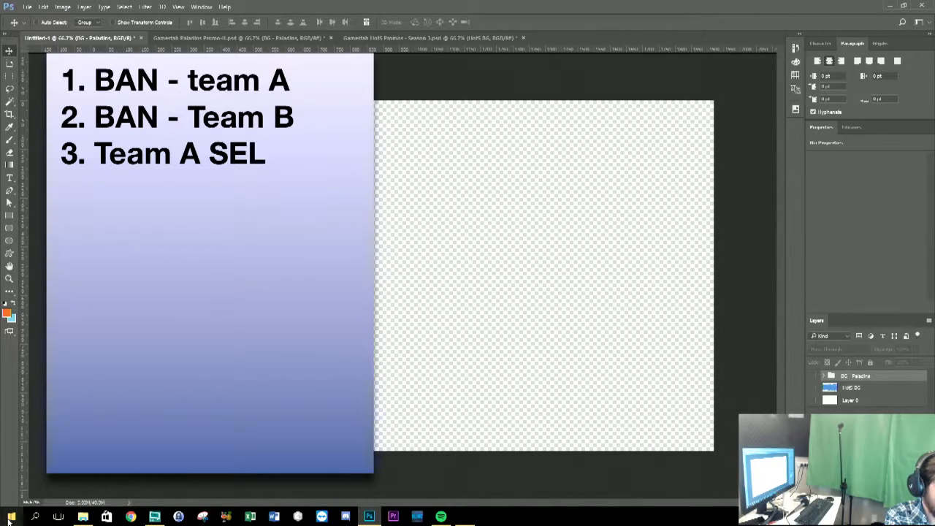
{"action": "key", "text": "BackSpace"}
{"action": "key", "text": "BackSpace"}
{"action": "key", "text": "BackSpace"}
{"action": "key", "text": "BackSpace"}
{"action": "key", "text": "BackSpace"}
{"action": "key", "text": "BackSpace"}
{"action": "key", "text": "BackSpace"}
{"action": "key", "text": "BackSpace"}
{"action": "key", "text": "BackSpace"}
{"action": "key", "text": "BackSpace"}
{"action": "key", "text": "BackSpace"}
{"action": "key", "text": "BackSpace"}
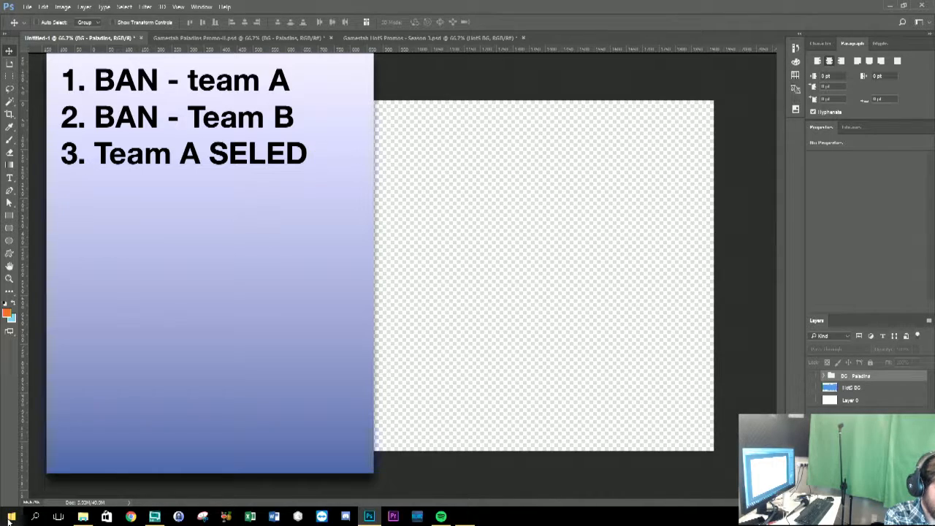
{"action": "key", "text": "BackSpace"}
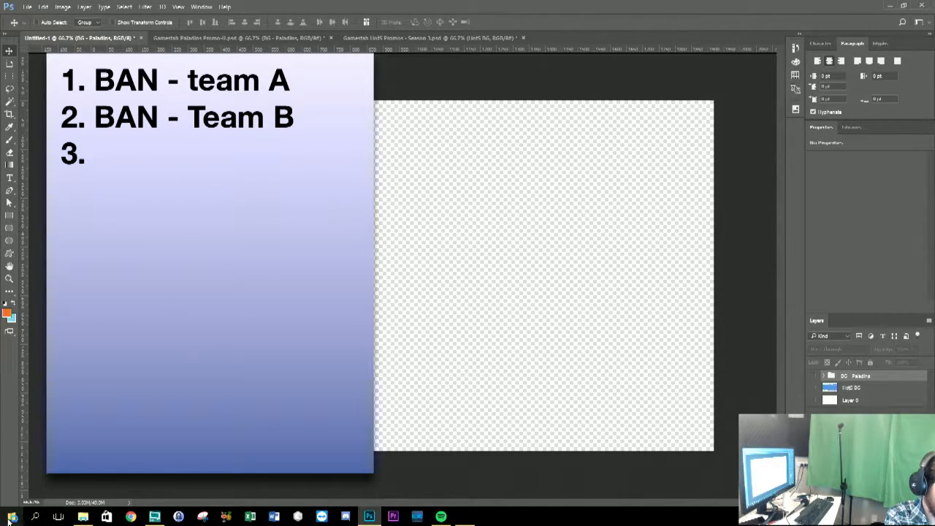
Complete the third item of the note overlay's list as "3. SELECT - Team A".
{"action": "type", "text": "SELET"}
{"action": "key", "text": "BackSpace"}
{"action": "type", "text": "CT - TE"}
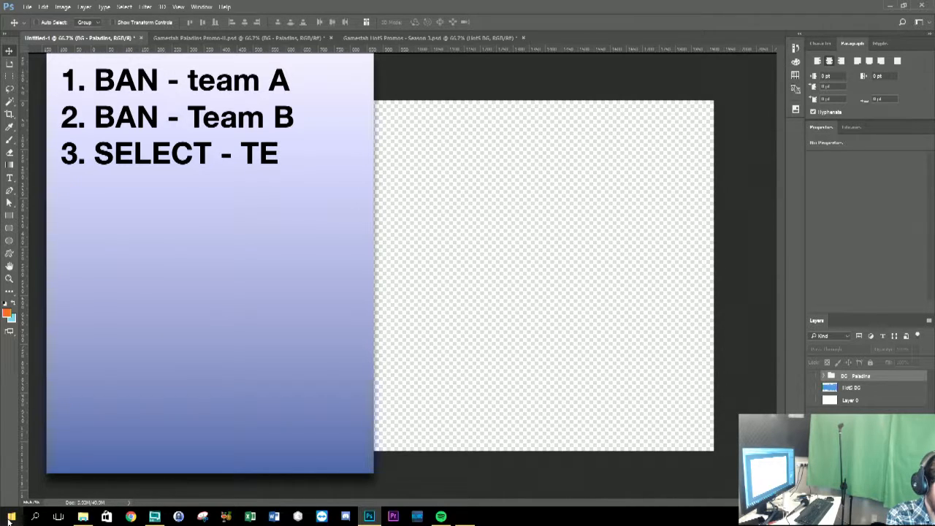
{"action": "key", "text": "BackSpace"}
{"action": "type", "text": "eam A"}
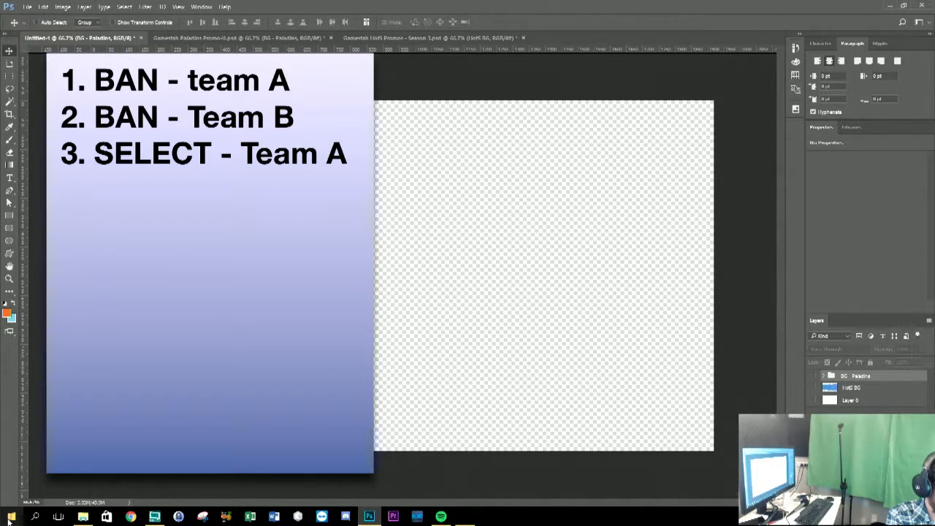
Add "4. SELECT - Loser" and "5. SELECT - Loser" to the list in the blue note overlay.
{"action": "key", "text": "Return"}
{"action": "type", "text": "4."}
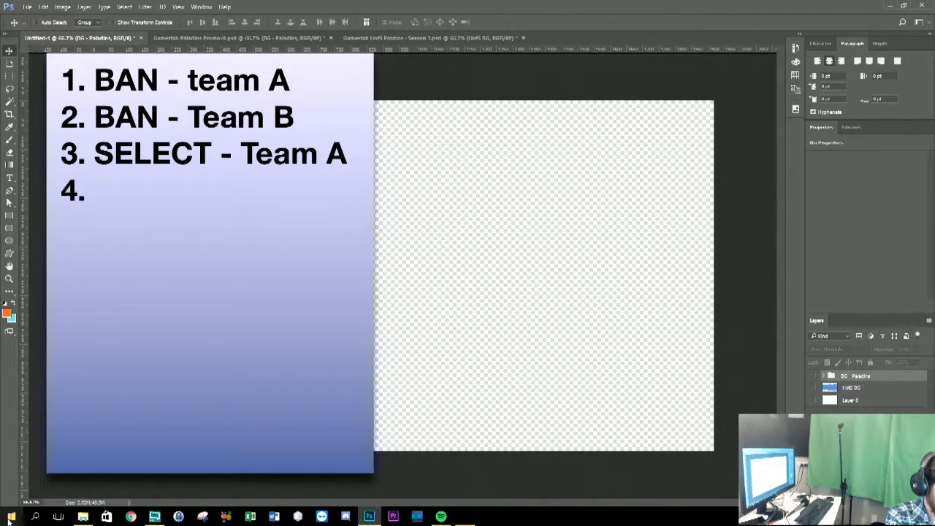
{"action": "type", "text": " SELEDT"}
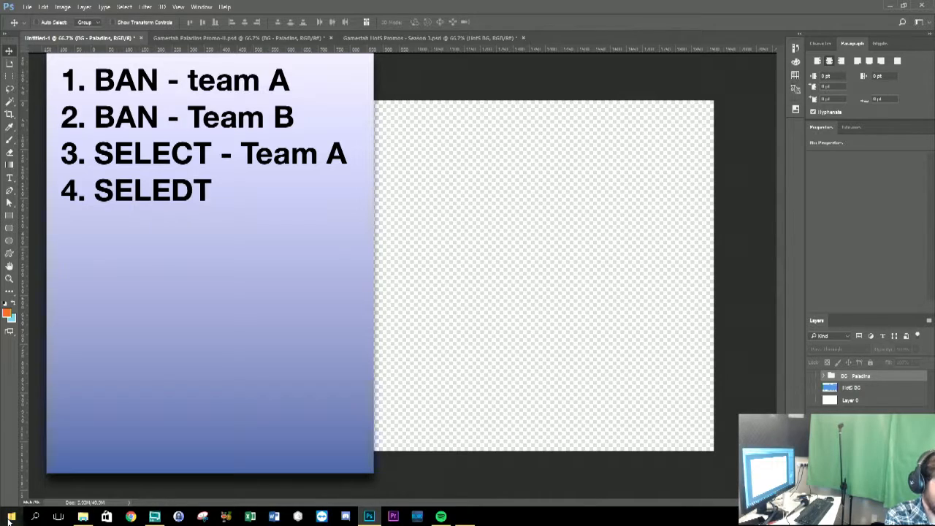
{"action": "key", "text": "BackSpace"}
{"action": "key", "text": "BackSpace"}
{"action": "type", "text": "CT - Loser"}
{"action": "key", "text": "Return"}
{"action": "type", "text": "5"}
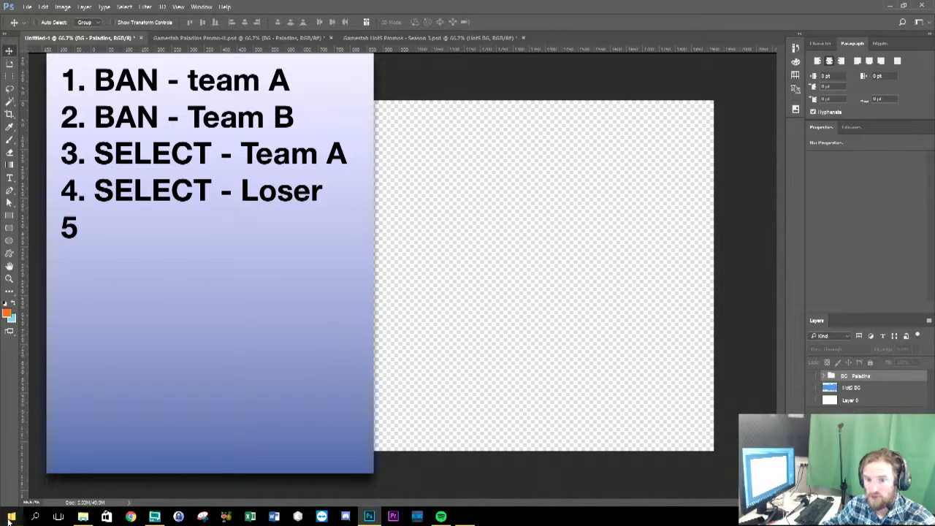
{"action": "type", "text": "."}
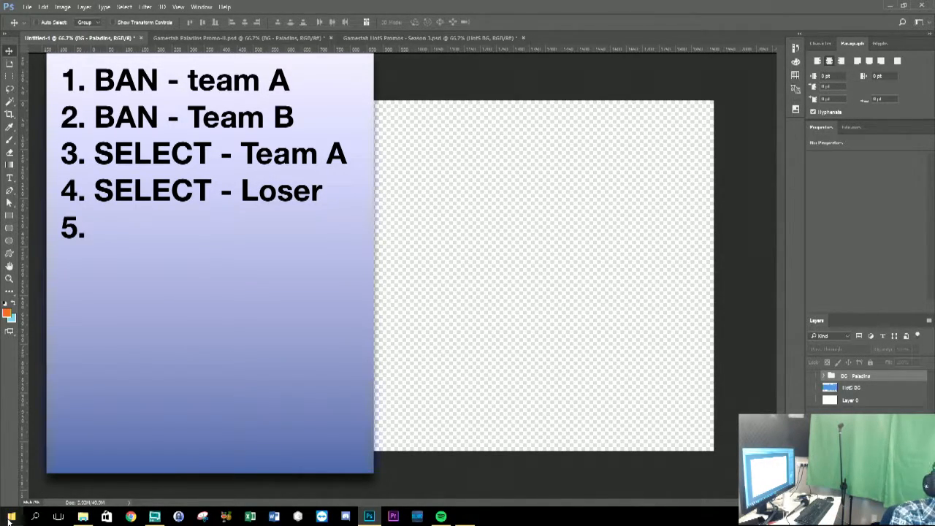
{"action": "type", "text": " SELECT"}
{"action": "key", "text": "BackSpace"}
{"action": "type", "text": "CT - Loser"}
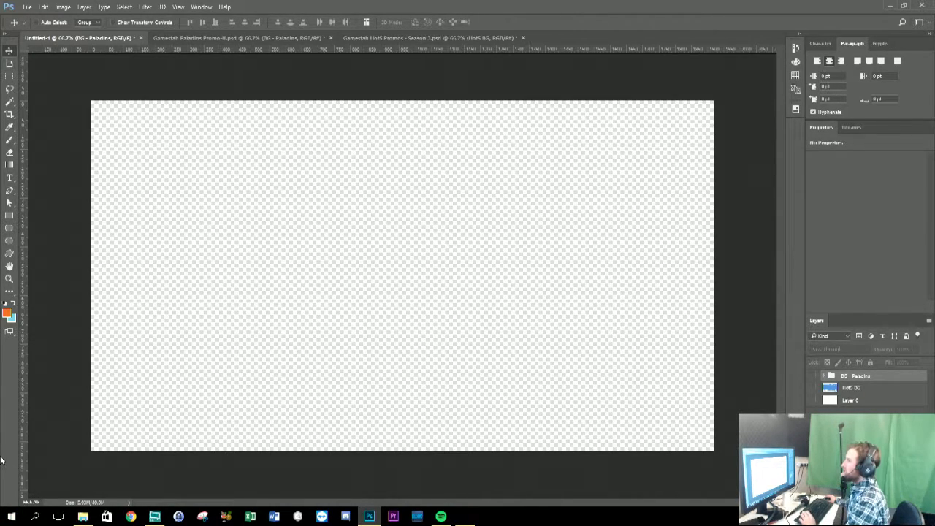
Switch to XSplit Broadcaster's Lobby scene and Scoreboard Assistant, and look at the second clan's logo choices in OW_clans.
{"action": "left_click", "coordinate": [9, 216]}
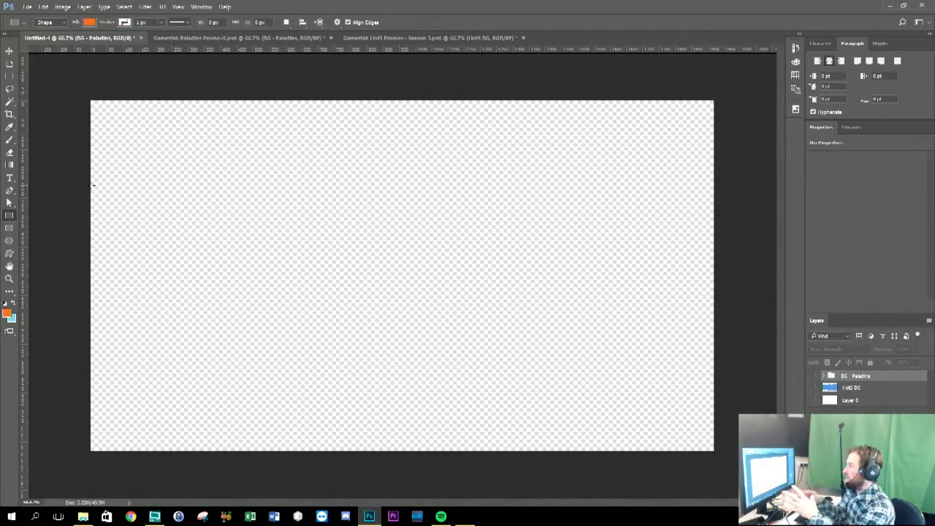
{"action": "left_click", "coordinate": [154, 516]}
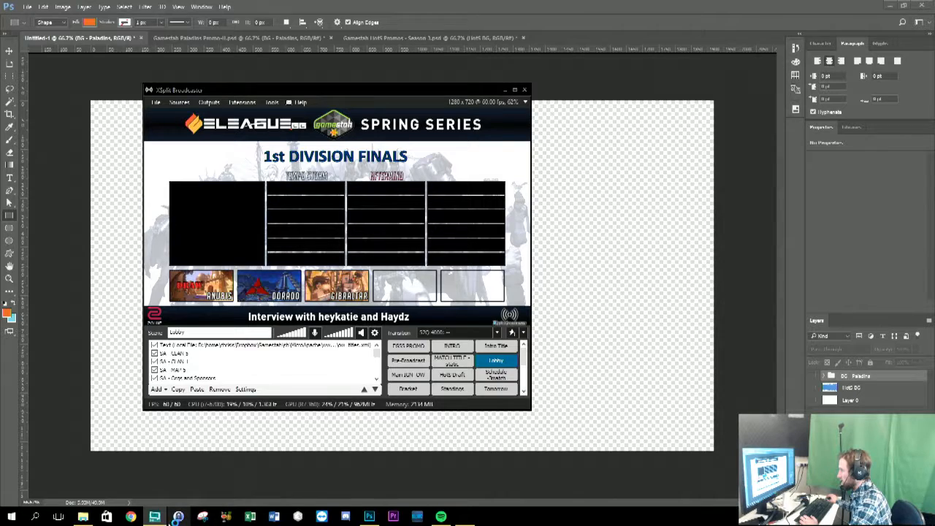
{"action": "left_click", "coordinate": [463, 516]}
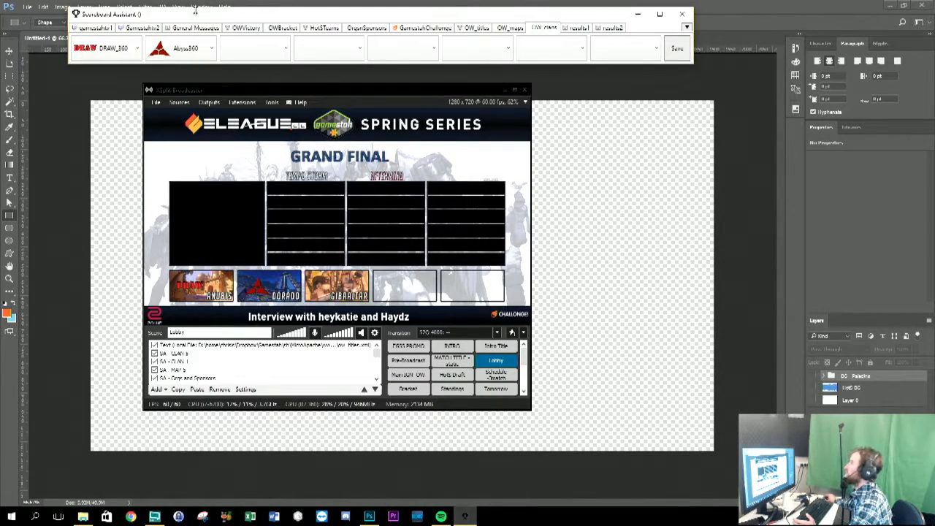
{"action": "left_click", "coordinate": [202, 48]}
{"action": "left_click", "coordinate": [202, 48]}
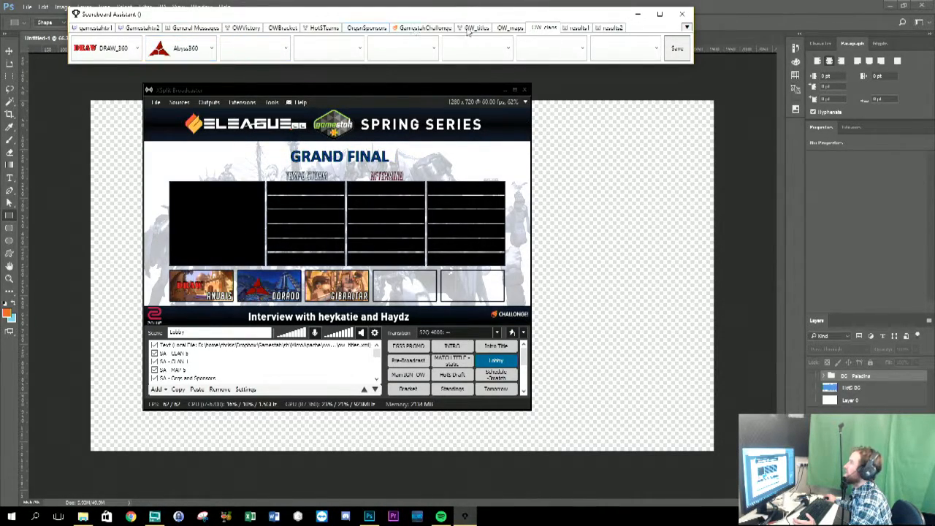
Set the second map to Anubis in Scoreboard Assistant's OW_maps and return to the Untitled-1 document in Photoshop.
{"action": "left_click", "coordinate": [506, 28]}
{"action": "left_click", "coordinate": [192, 49]}
{"action": "scroll", "coordinate": [205, 88], "scroll_direction": "up", "scroll_amount": 3}
{"action": "left_click", "coordinate": [206, 96]}
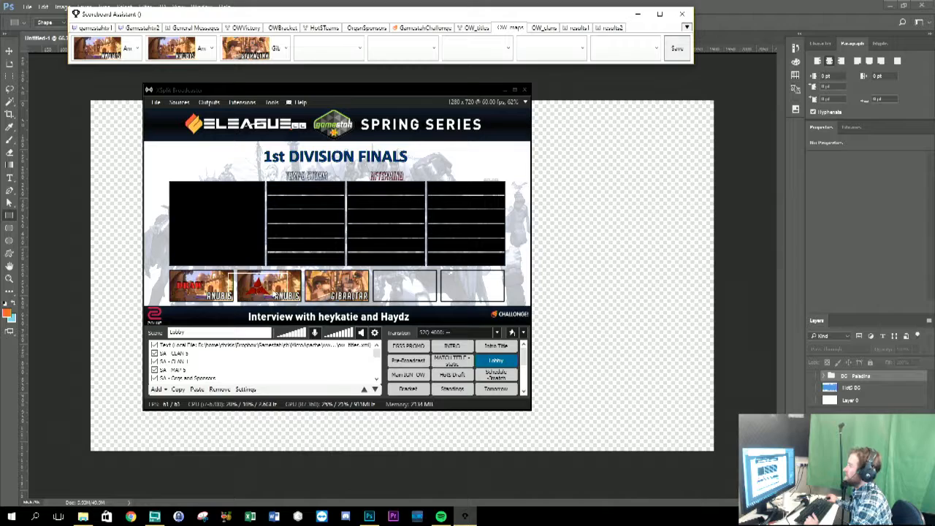
{"action": "left_click", "coordinate": [109, 72]}
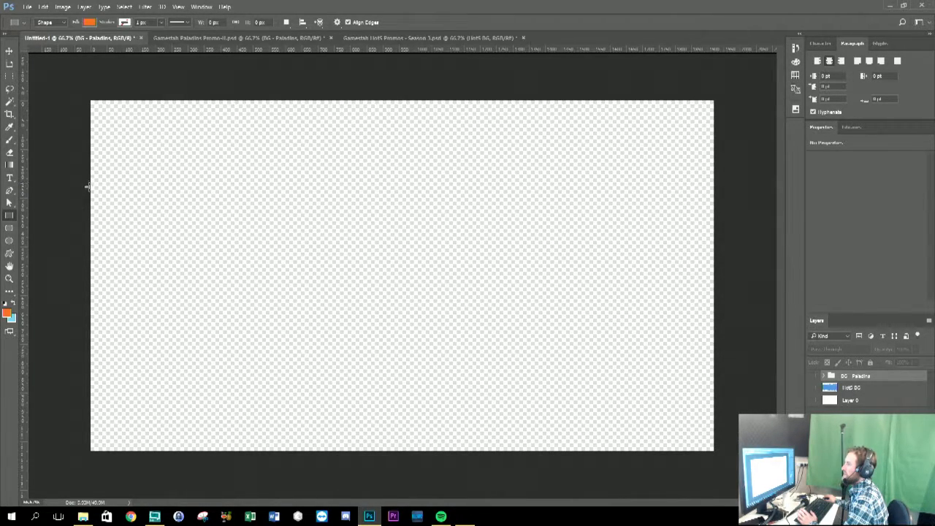
Draw an orange rectangle about 407 by 228 px against the left edge of the canvas, slightly above its middle.
{"action": "left_click_drag", "start_coordinate": [90, 189], "coordinate": [222, 262]}
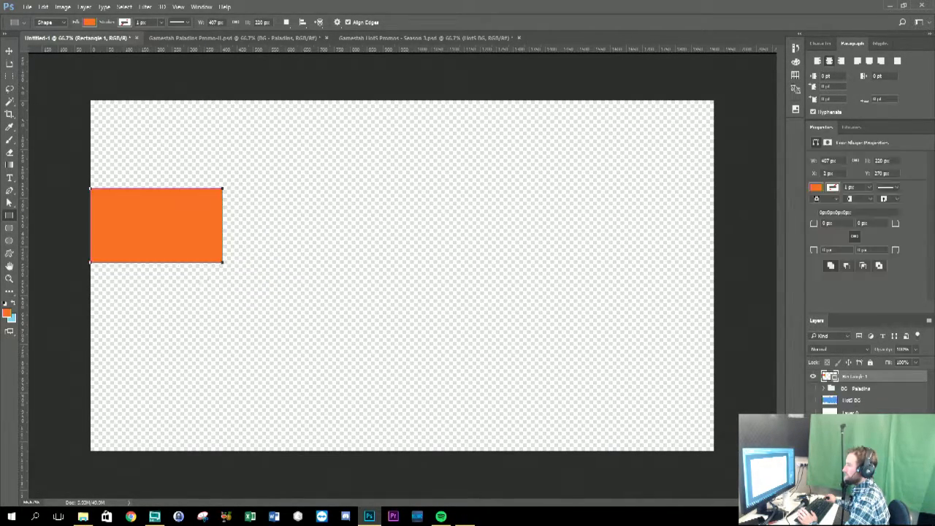
{"action": "left_click", "coordinate": [90, 23]}
{"action": "left_click", "coordinate": [101, 11]}
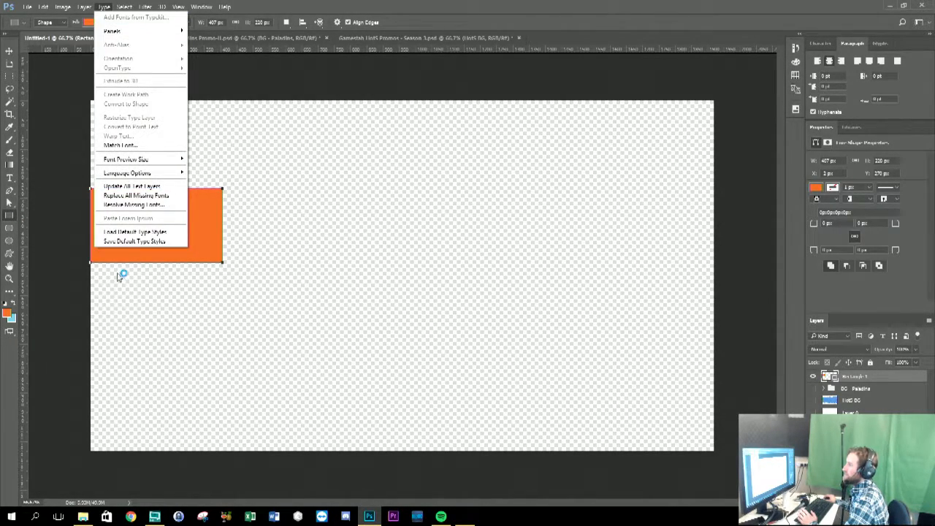
{"action": "left_click", "coordinate": [98, 265]}
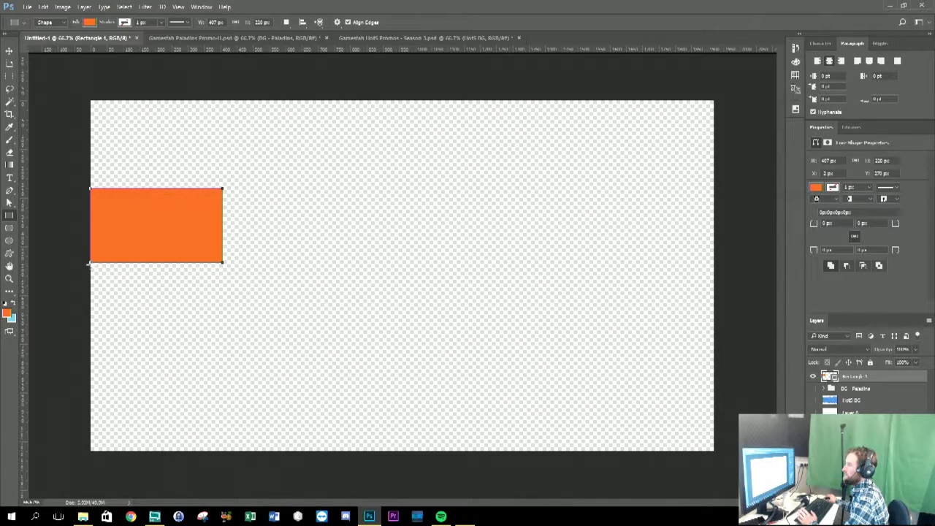
Try placing a second rectangle below the first, drawn freehand and as a duplicate, and remove both attempts.
{"action": "left_click_drag", "start_coordinate": [89, 265], "coordinate": [208, 334]}
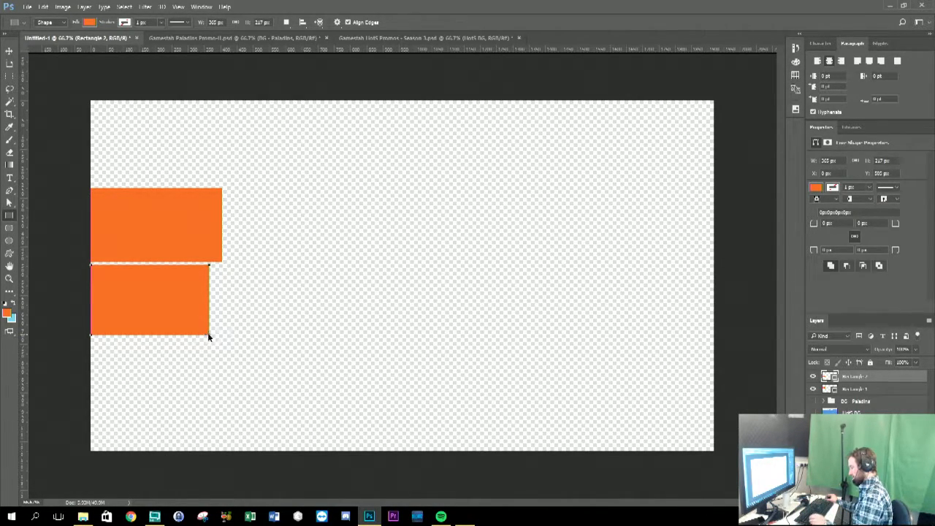
{"action": "key", "text": "ctrl+z"}
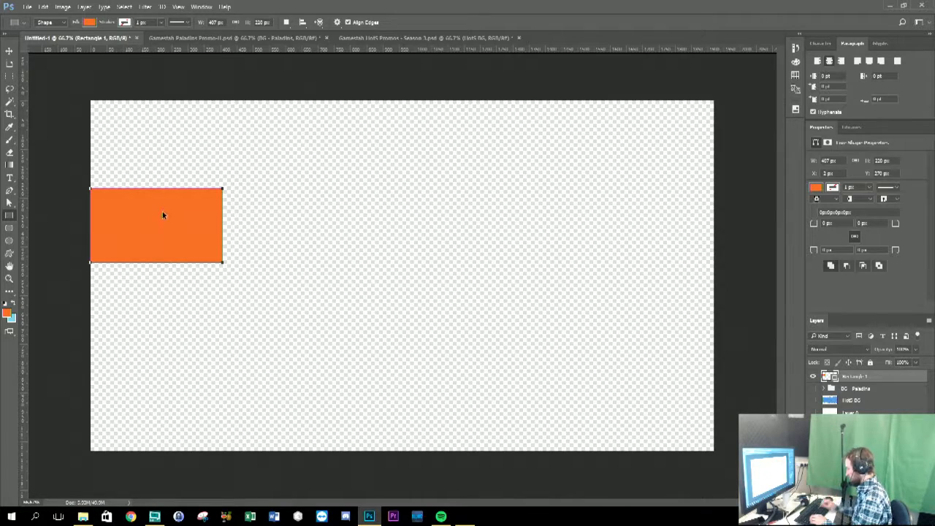
{"action": "key", "text": "ctrl+j"}
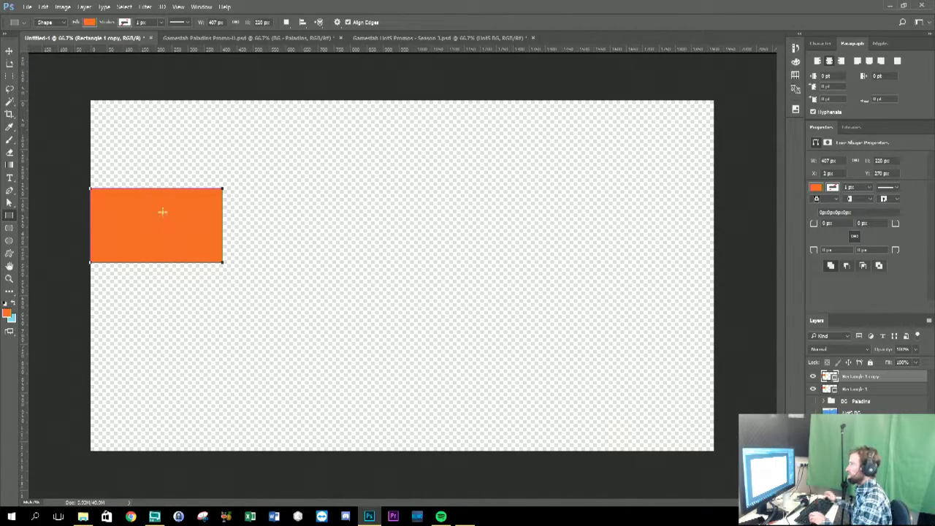
{"action": "left_click", "coordinate": [10, 51]}
{"action": "left_click_drag", "start_coordinate": [133, 213], "coordinate": [139, 294]}
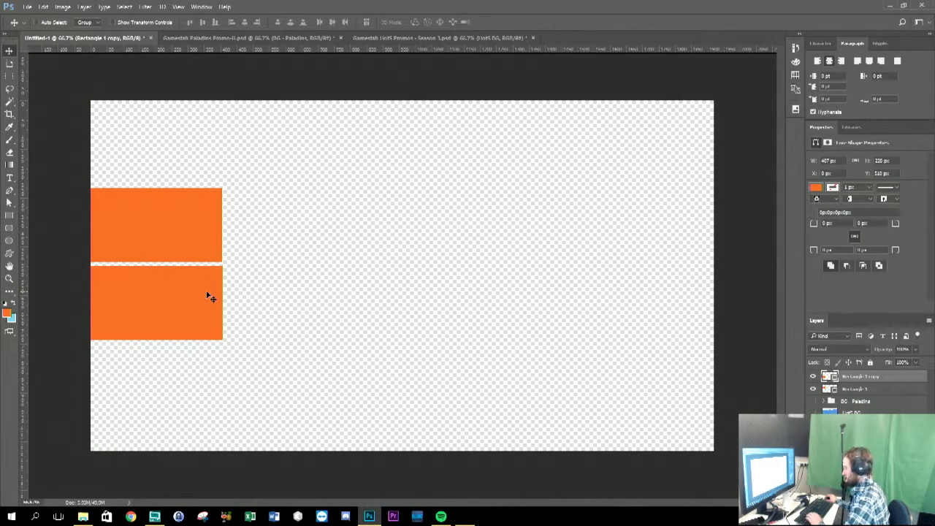
{"action": "key", "text": "Delete"}
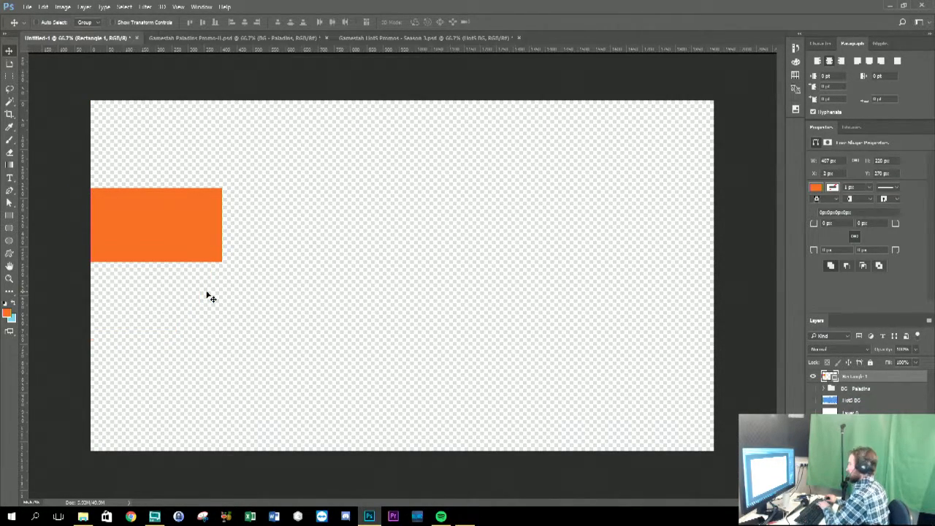
Slant the orange rectangle's right side by moving its lower-right corner inward along the bottom edge.
{"action": "left_click", "coordinate": [7, 204]}
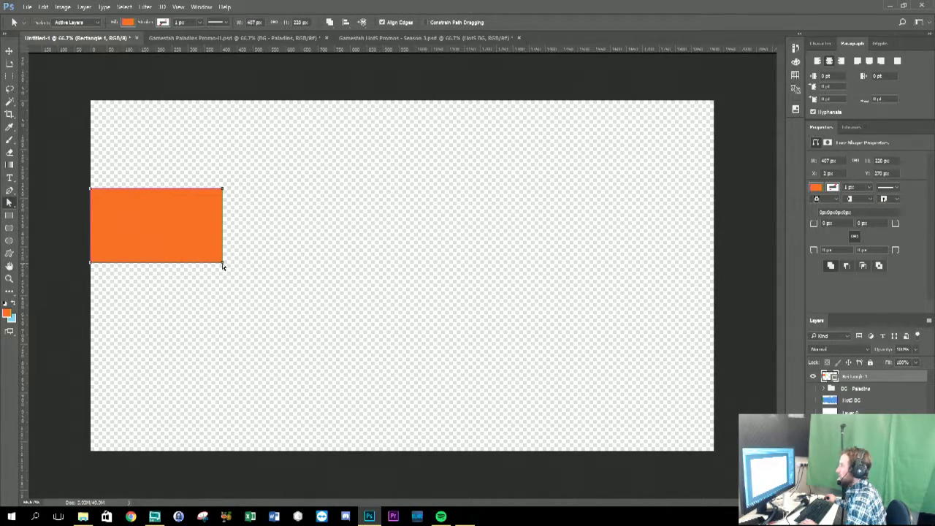
{"action": "left_click_drag", "start_coordinate": [223, 263], "coordinate": [185, 261]}
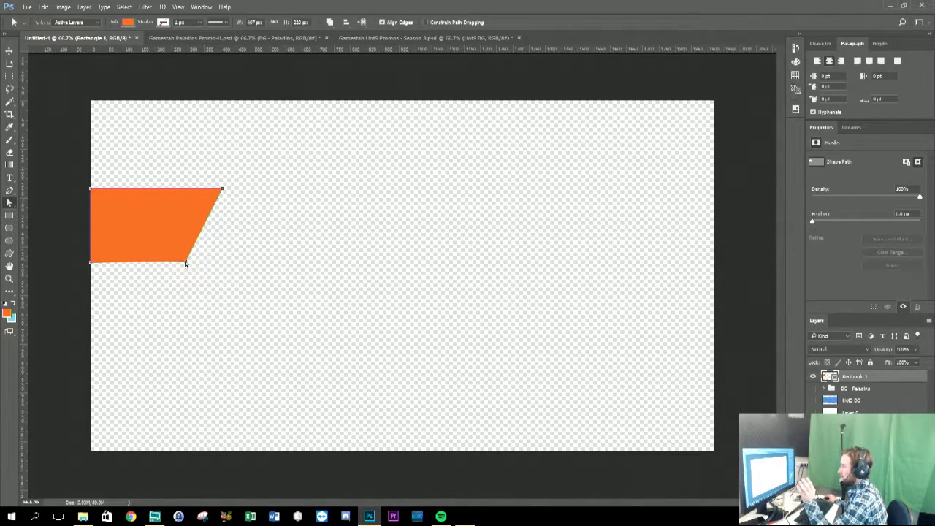
{"action": "left_click_drag", "start_coordinate": [186, 262], "coordinate": [187, 264]}
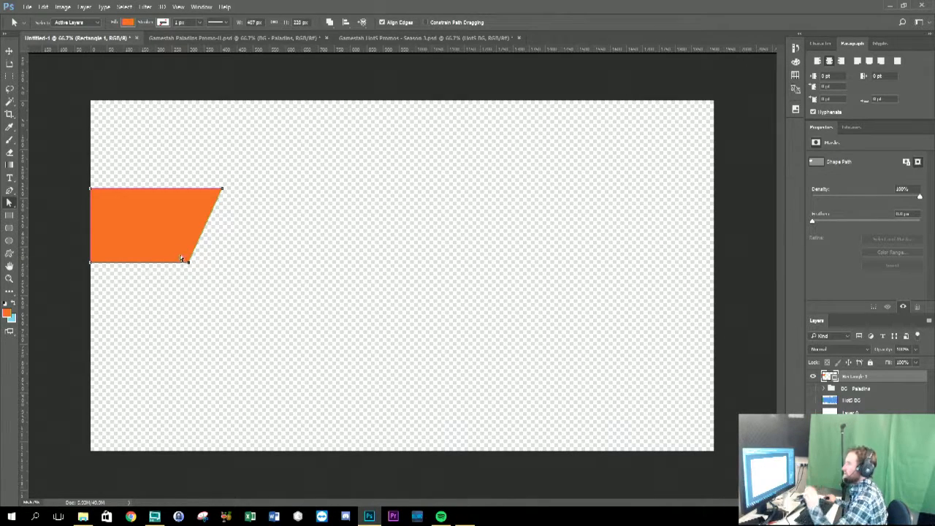
Try placing a duplicate of the slanted orange shape below the original, and delete the duplicate layer.
{"action": "key", "text": "ctrl+j"}
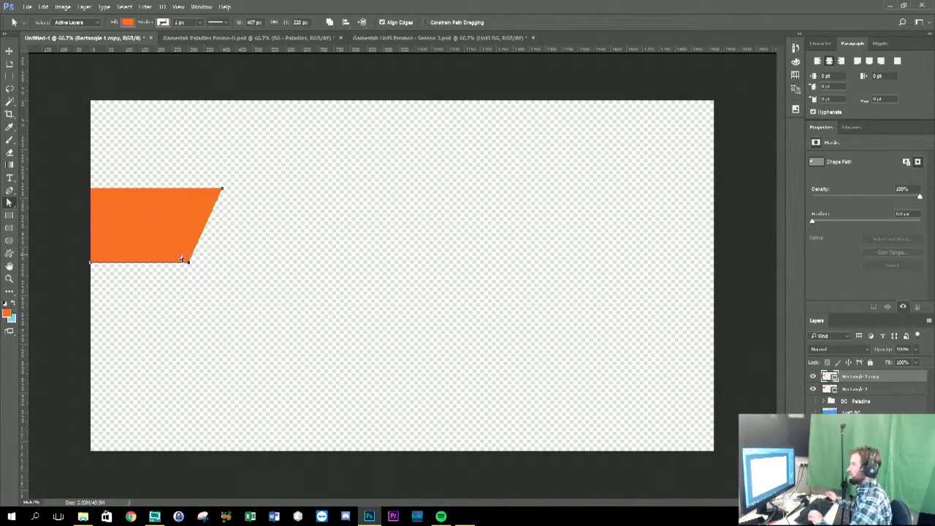
{"action": "left_click_drag", "start_coordinate": [153, 219], "coordinate": [156, 295]}
{"action": "left_click", "coordinate": [9, 52]}
{"action": "left_click_drag", "start_coordinate": [166, 227], "coordinate": [133, 306]}
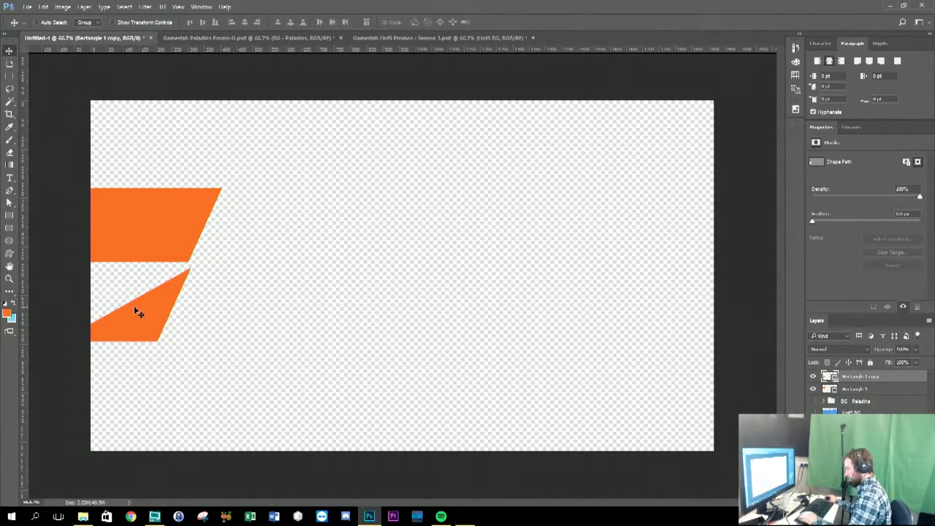
{"action": "key", "text": "ctrl+z"}
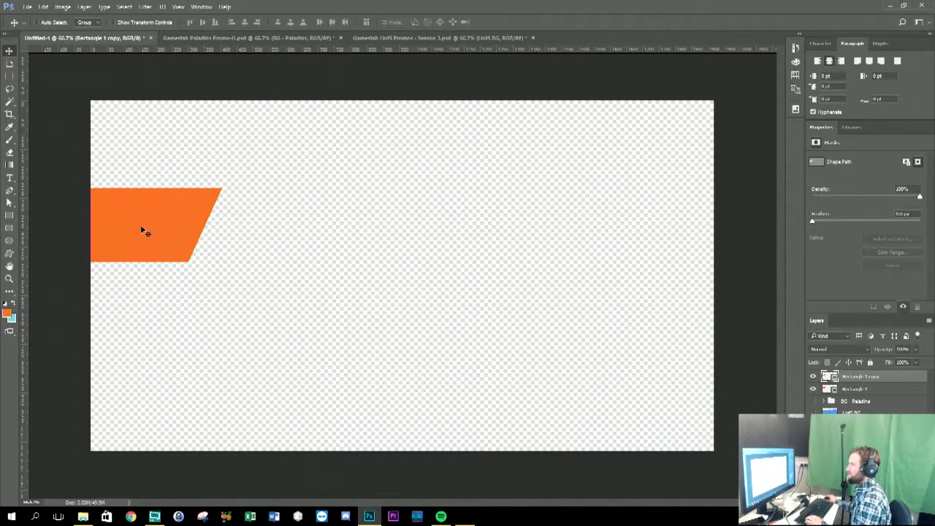
{"action": "left_click", "coordinate": [9, 203]}
{"action": "left_click", "coordinate": [11, 51]}
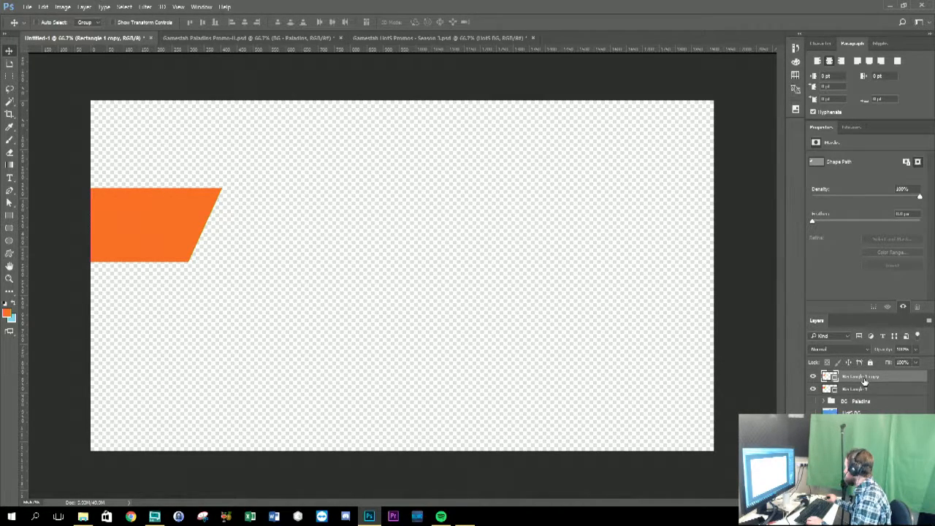
{"action": "key", "text": "Delete"}
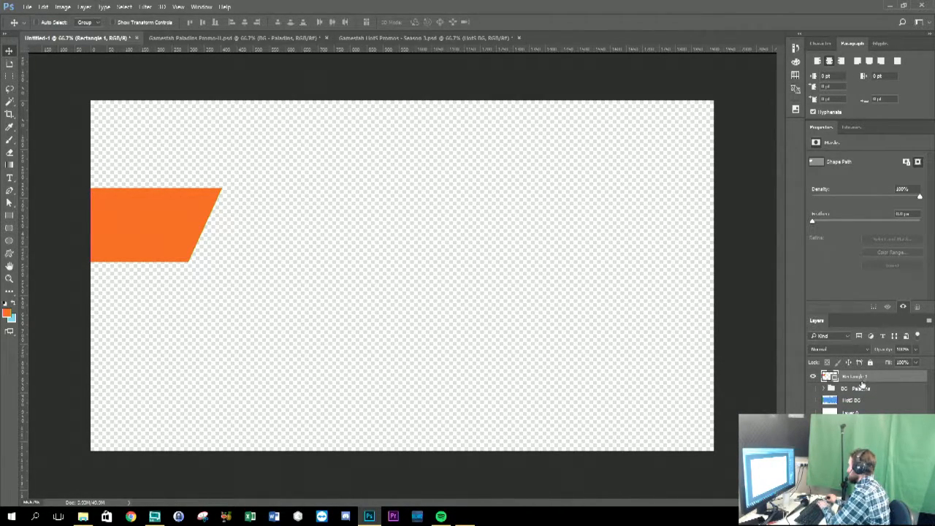
Duplicate the slanted orange shape and place the copy just below the original, shifted left so the slanted edges line up.
{"action": "left_click", "coordinate": [814, 375]}
{"action": "left_click", "coordinate": [814, 375]}
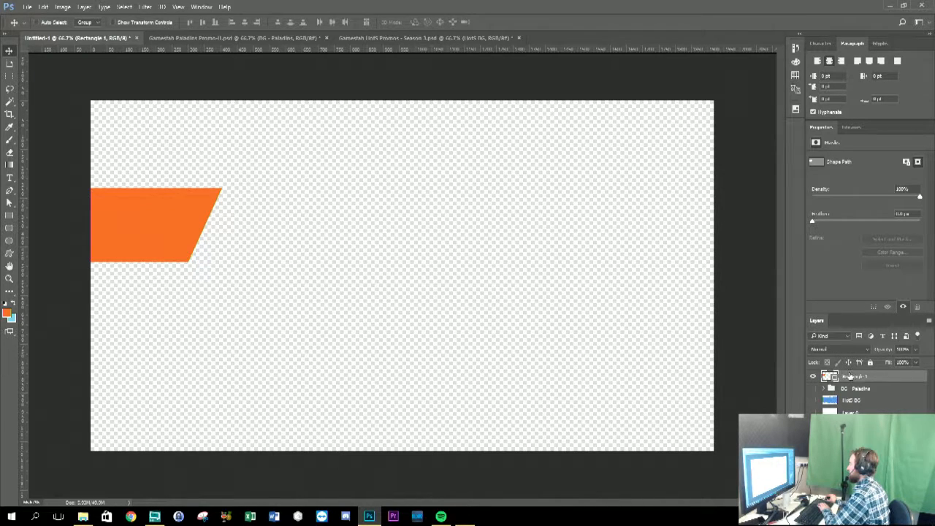
{"action": "key", "text": "ctrl+j"}
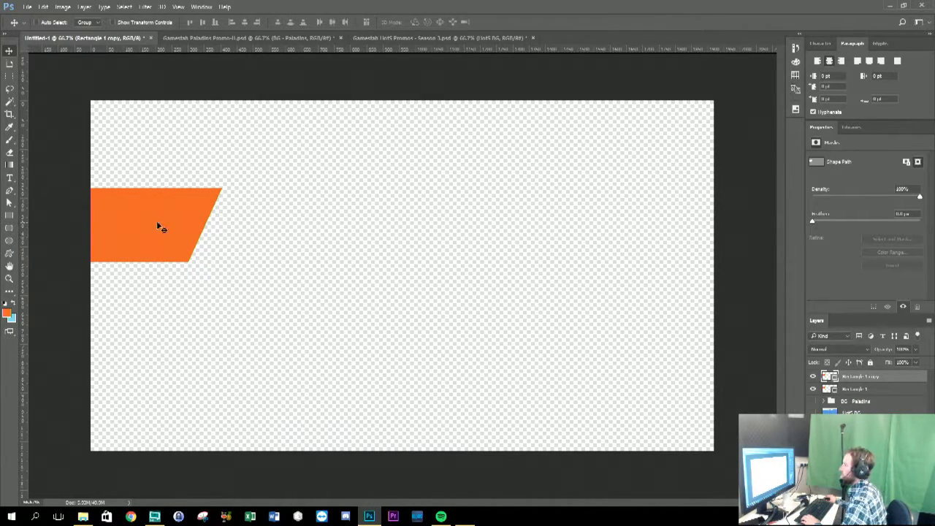
{"action": "left_click_drag", "start_coordinate": [152, 234], "coordinate": [116, 309]}
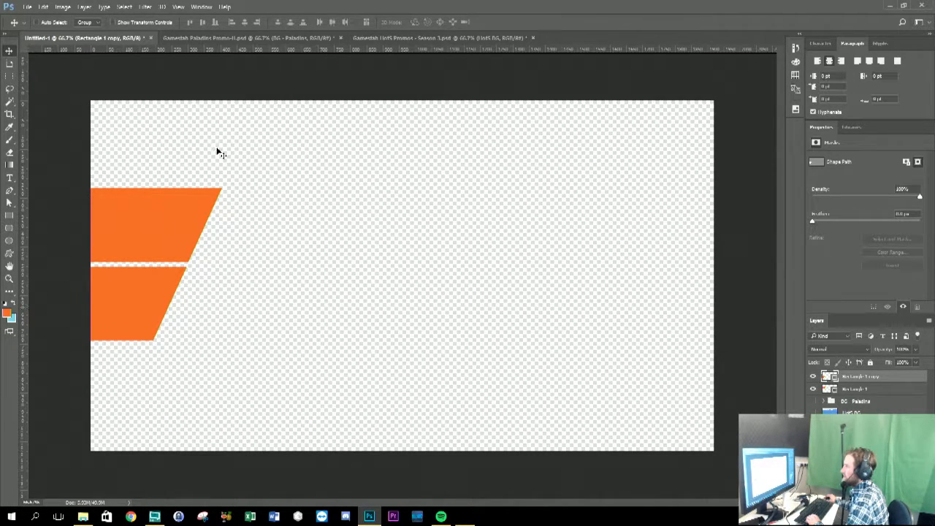
Add horizontal guides along the upper orange shape's top edge and the lower orange shape's bottom edge.
{"action": "left_click", "coordinate": [9, 216]}
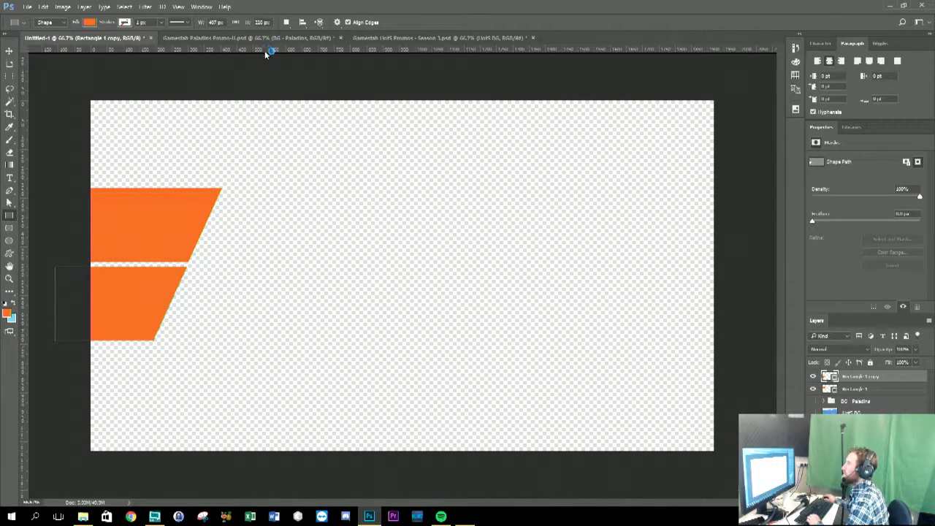
{"action": "left_click", "coordinate": [873, 389]}
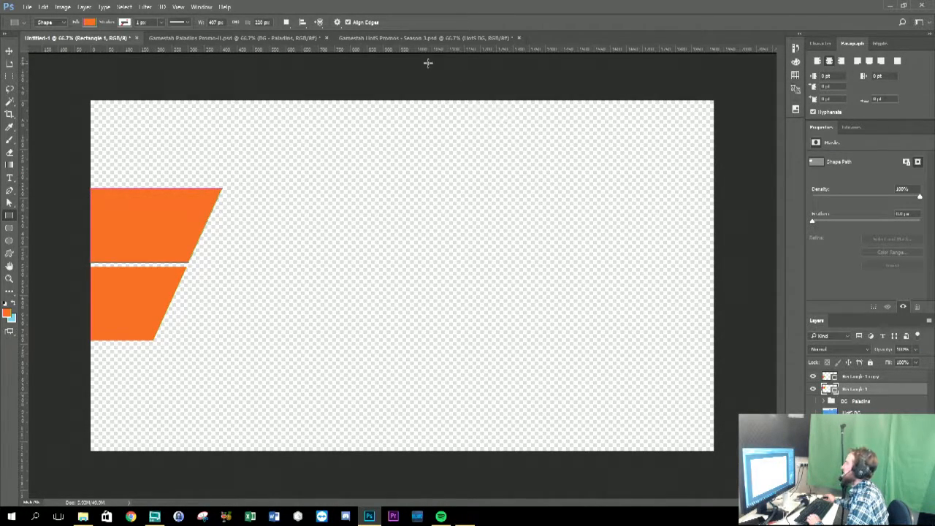
{"action": "left_click_drag", "start_coordinate": [426, 52], "coordinate": [424, 188]}
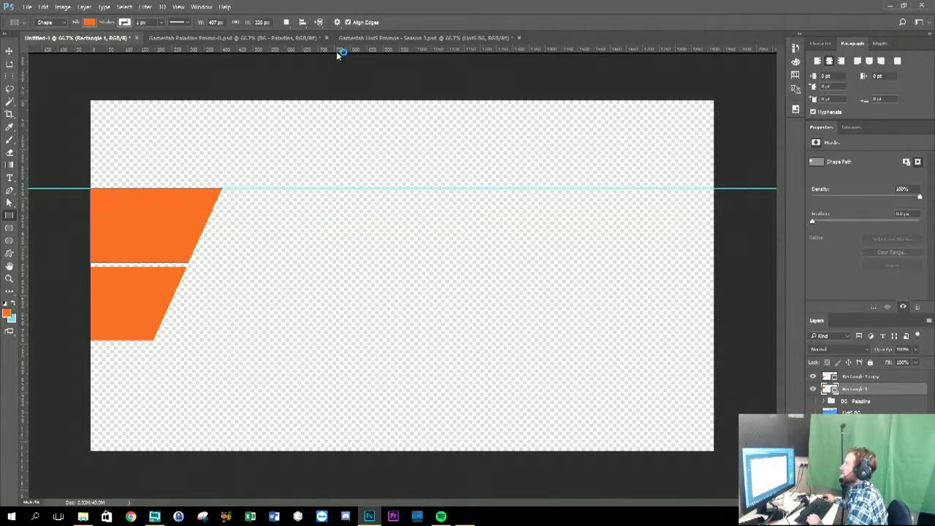
{"action": "left_click_drag", "start_coordinate": [348, 53], "coordinate": [308, 342]}
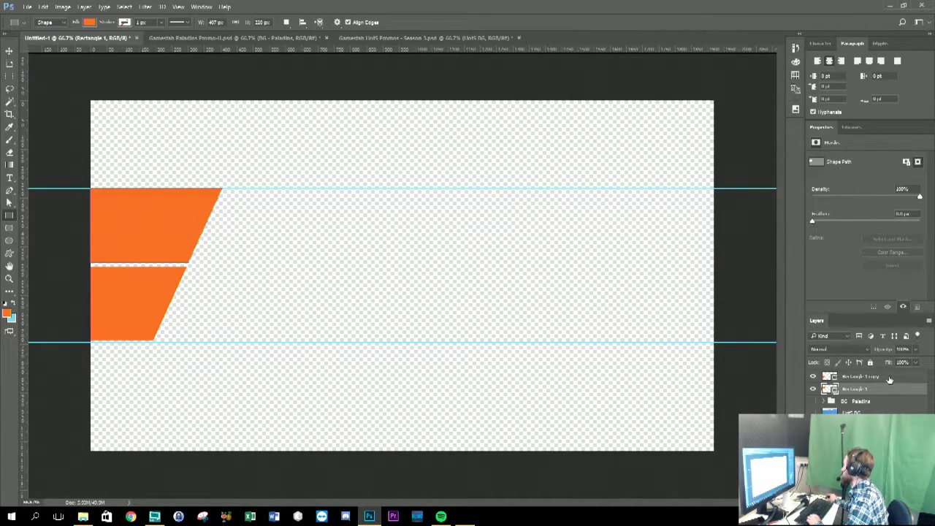
Move the lower horizontal guide up onto the bottom edge of the lower orange shape.
{"action": "left_click", "coordinate": [890, 378]}
{"action": "key", "text": "v"}
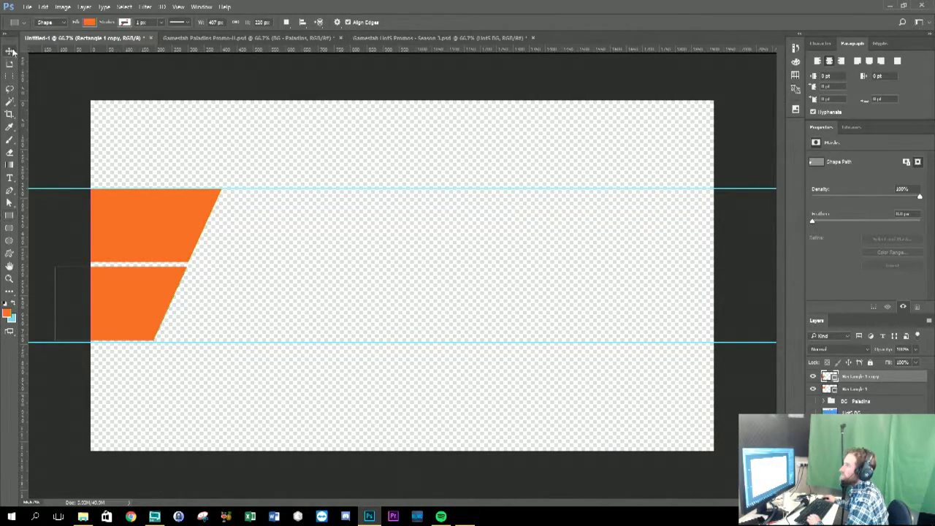
{"action": "left_click_drag", "start_coordinate": [212, 343], "coordinate": [217, 340]}
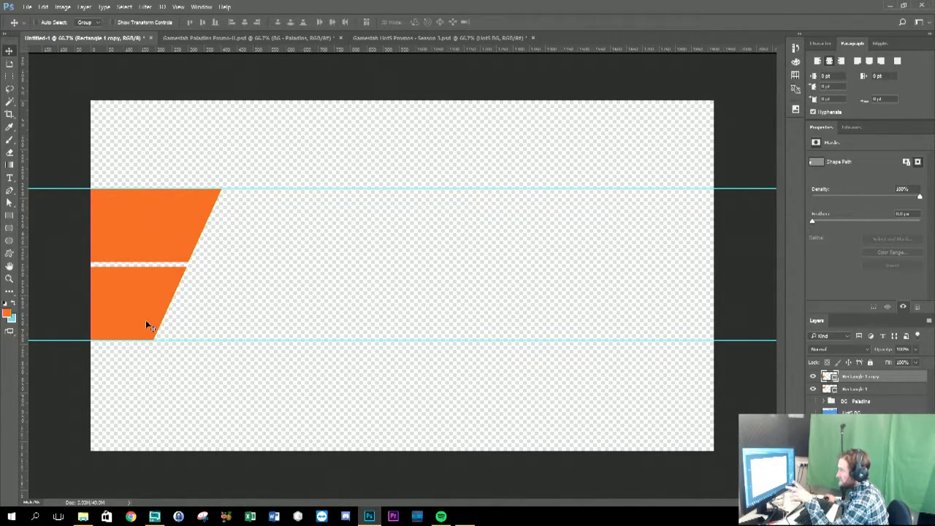
Draw a rectangle about 260 px wide between the guides, align its left edge with the lower orange shape's bottom-right corner, and fill it yellow.
{"action": "left_click", "coordinate": [10, 214]}
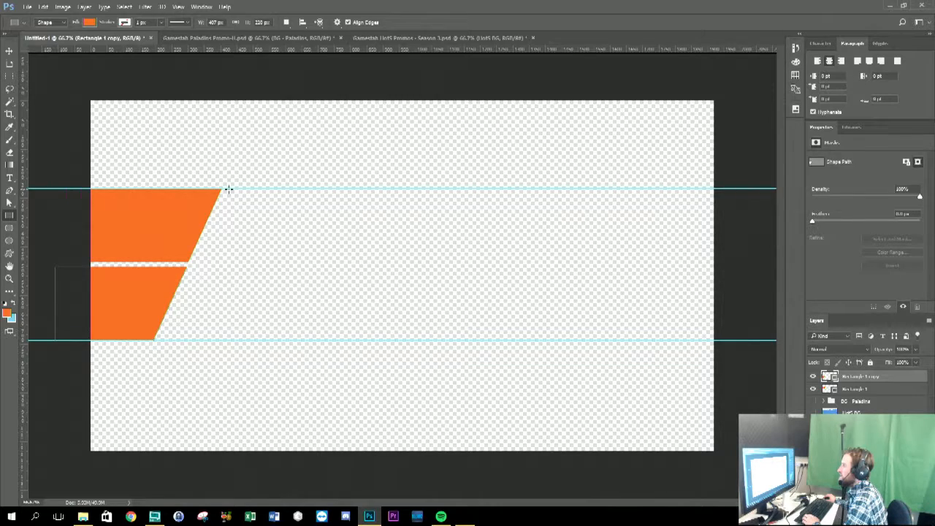
{"action": "left_click_drag", "start_coordinate": [226, 188], "coordinate": [314, 340]}
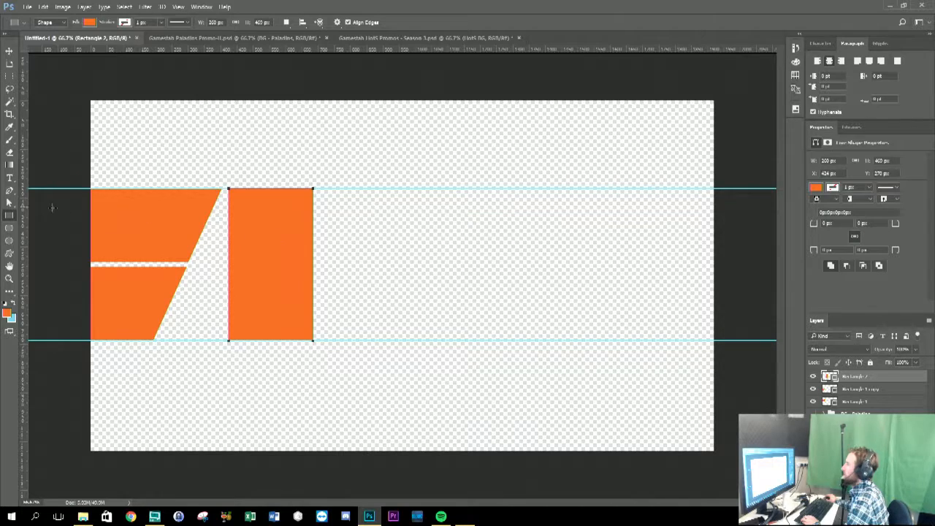
{"action": "left_click", "coordinate": [9, 203]}
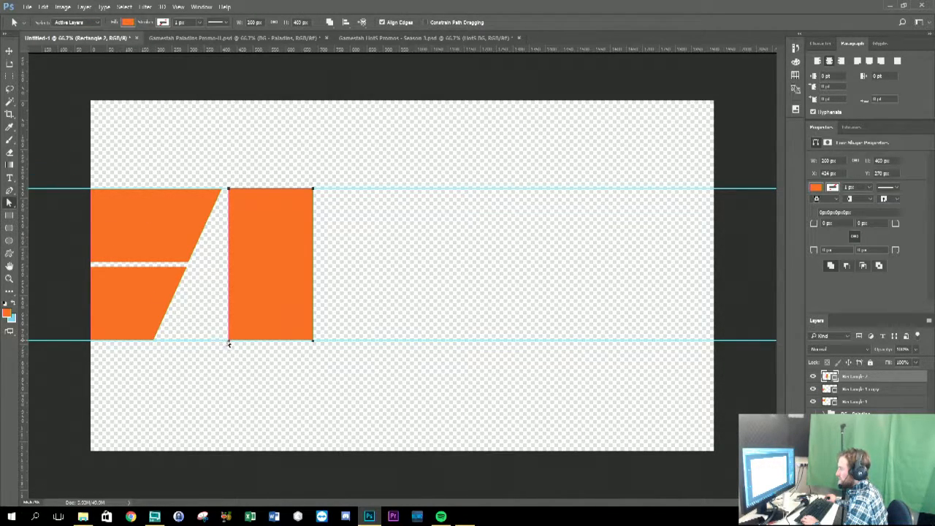
{"action": "left_click_drag", "start_coordinate": [229, 343], "coordinate": [153, 341]}
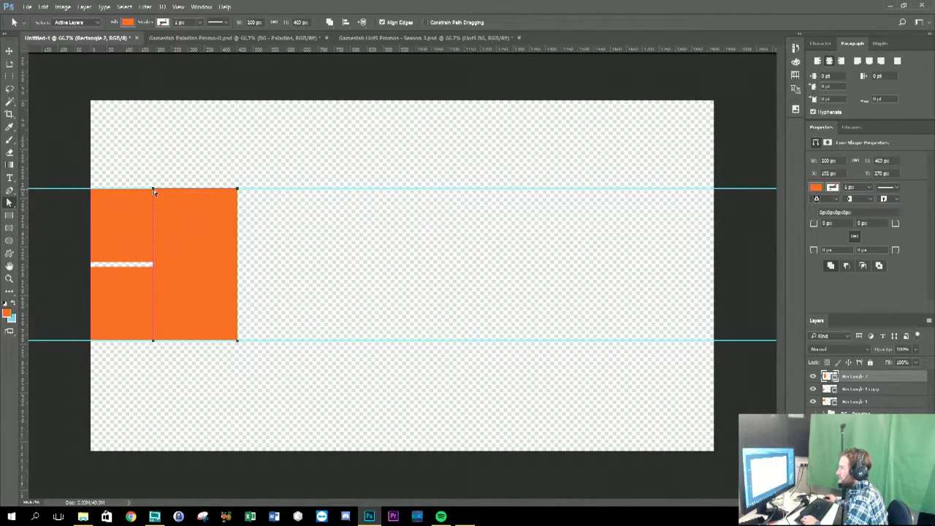
{"action": "left_click", "coordinate": [127, 23]}
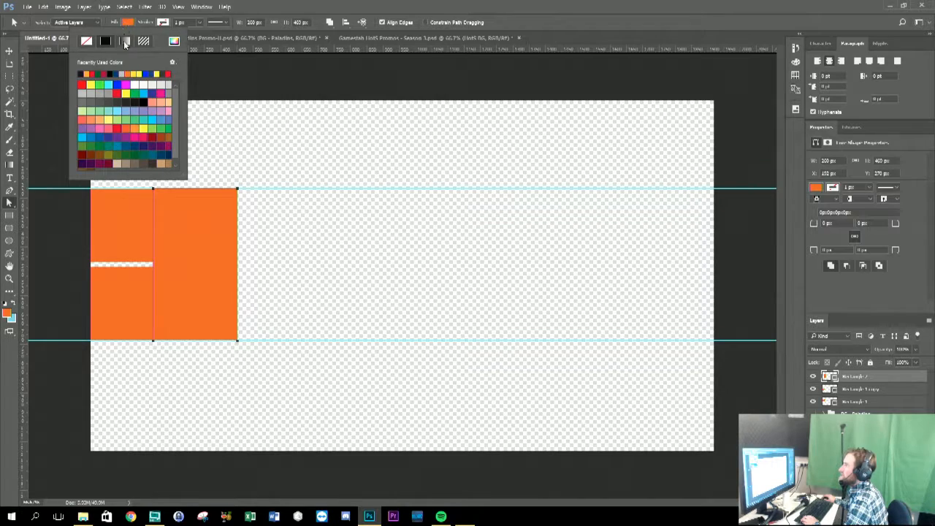
{"action": "left_click", "coordinate": [91, 85]}
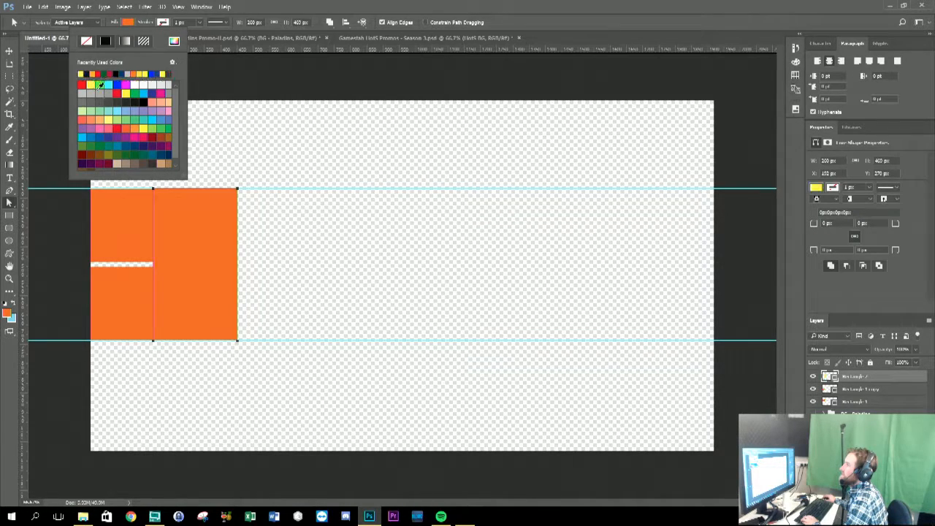
Slant the yellow rectangle parallel to the orange edges by shifting its top corners right, and offset it slightly to leave a narrow gap.
{"action": "left_click", "coordinate": [153, 191]}
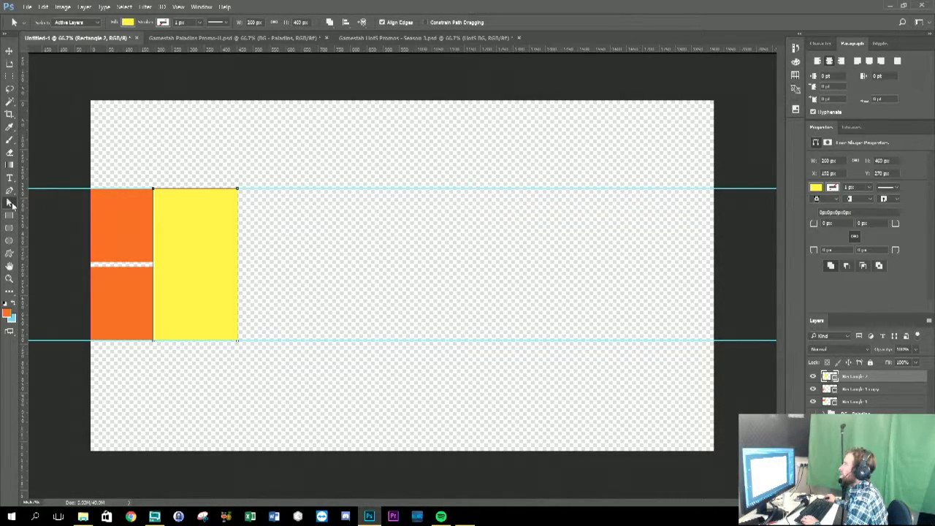
{"action": "left_click_drag", "start_coordinate": [154, 191], "coordinate": [302, 189]}
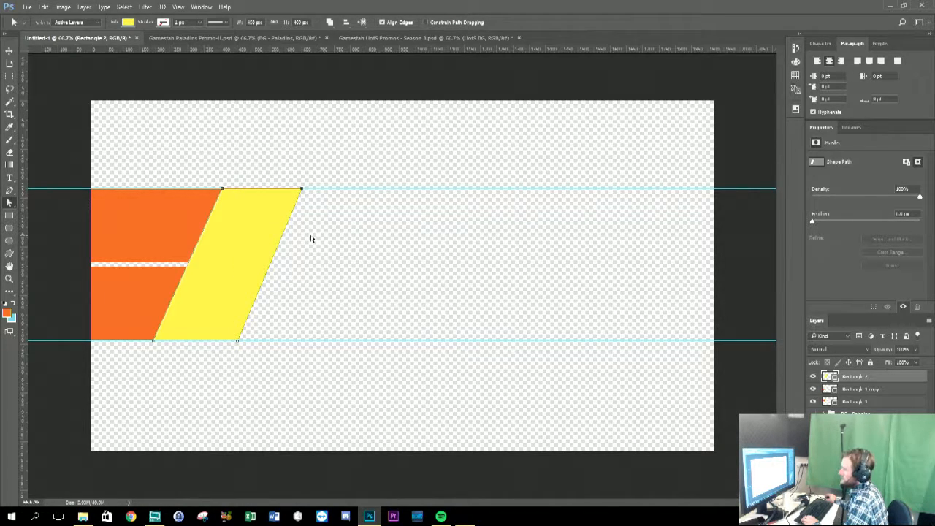
{"action": "key", "text": "v"}
{"action": "left_click_drag", "start_coordinate": [237, 238], "coordinate": [240, 236]}
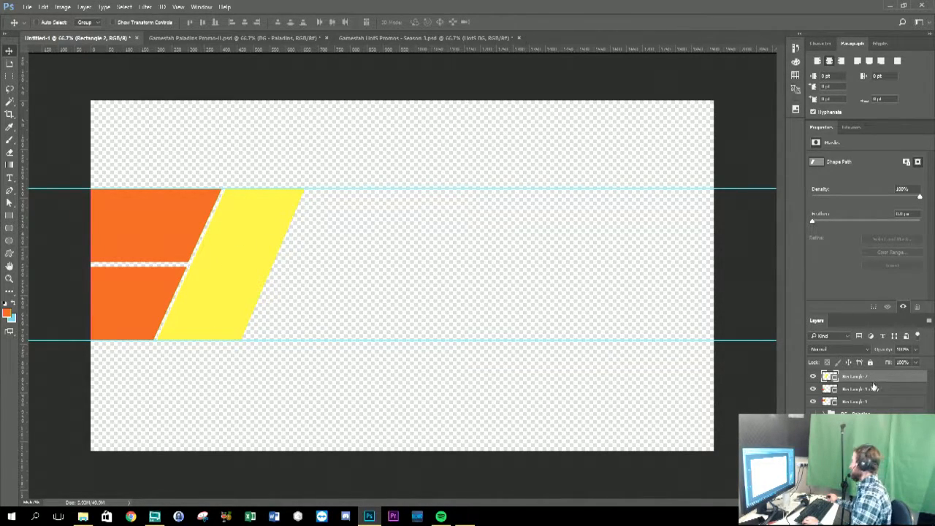
{"action": "key", "text": "ctrl+j"}
{"action": "key", "text": "ctrl+j"}
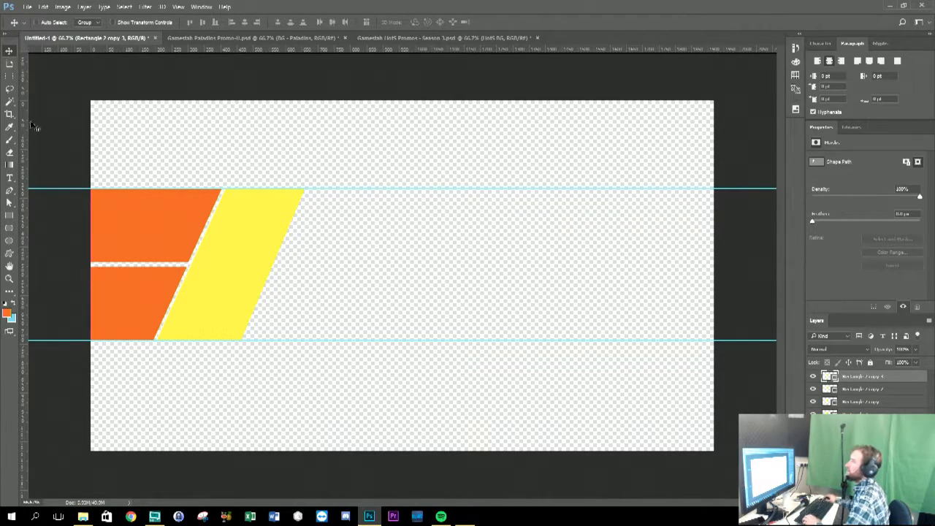
{"action": "left_click", "coordinate": [864, 402]}
{"action": "left_click_drag", "start_coordinate": [229, 298], "coordinate": [332, 296]}
{"action": "key", "text": "Delete"}
{"action": "left_click", "coordinate": [864, 390]}
{"action": "key", "text": "Delete"}
{"action": "left_click", "coordinate": [865, 378]}
{"action": "key", "text": "Delete"}
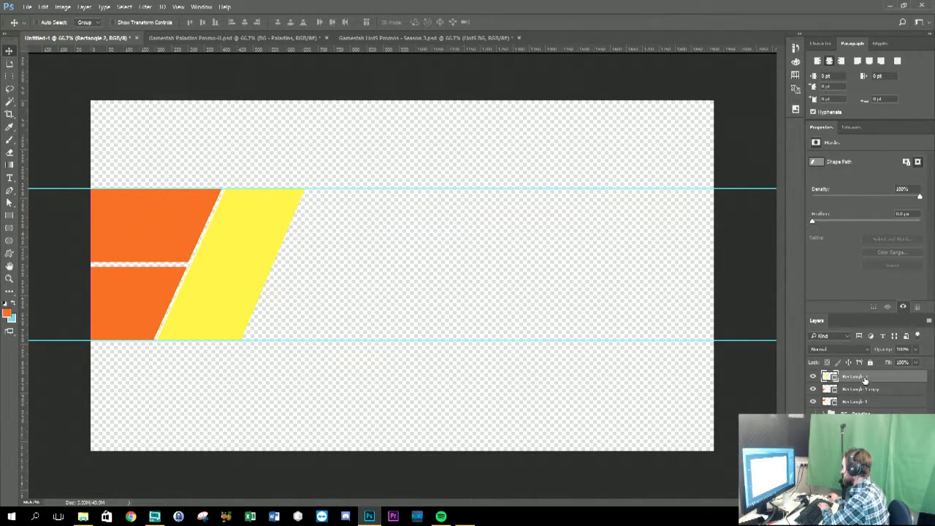
Duplicate the slanted yellow panel three times and move the topmost copy well to the right of the original.
{"action": "key", "text": "ctrl+j"}
{"action": "key", "text": "ctrl+j"}
{"action": "key", "text": "ctrl+j"}
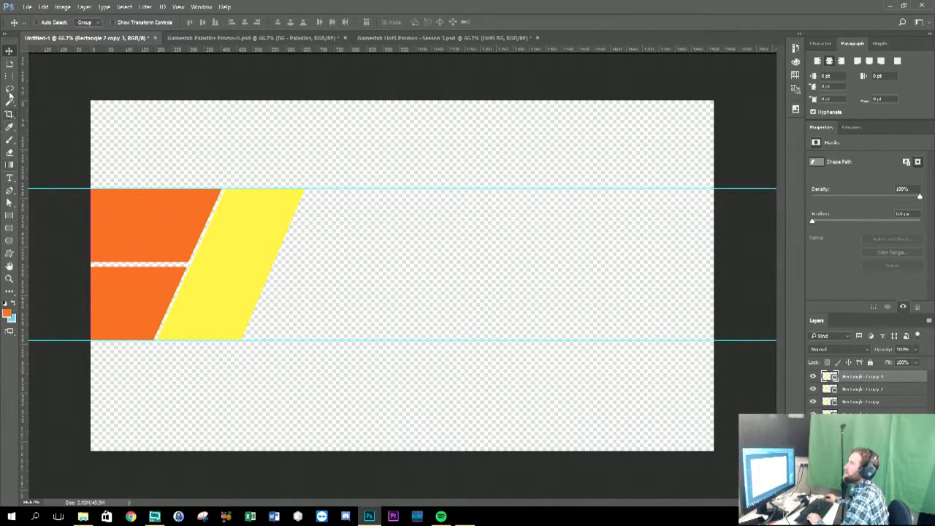
{"action": "left_click_drag", "start_coordinate": [236, 233], "coordinate": [613, 252]}
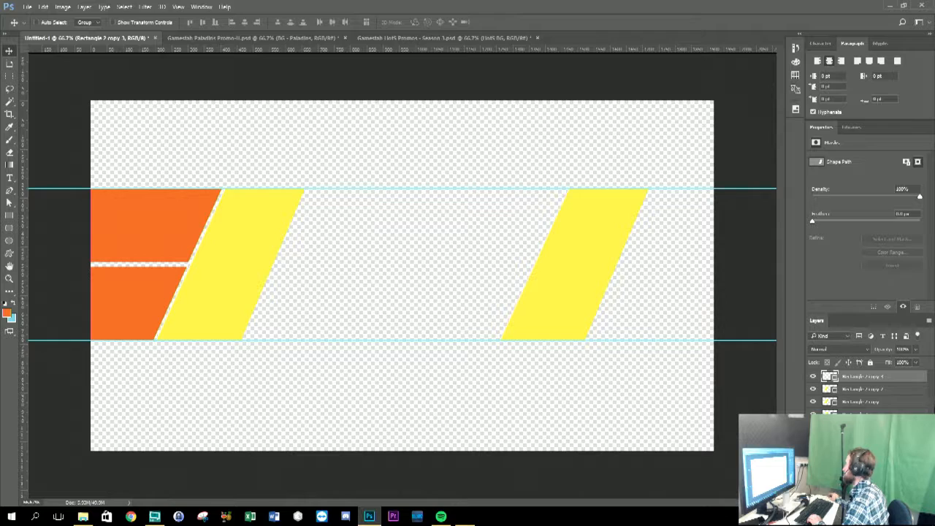
Arrange the three yellow copies in a row to the right of the original panel with narrow, even gaps.
{"action": "left_click", "coordinate": [871, 401]}
{"action": "left_click_drag", "start_coordinate": [260, 285], "coordinate": [328, 279]}
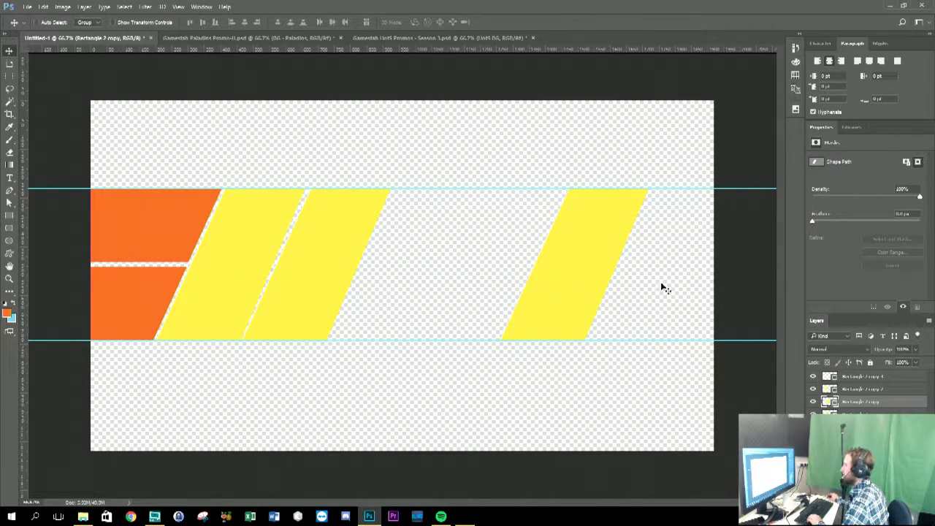
{"action": "left_click", "coordinate": [869, 390]}
{"action": "left_click_drag", "start_coordinate": [251, 252], "coordinate": [415, 260]}
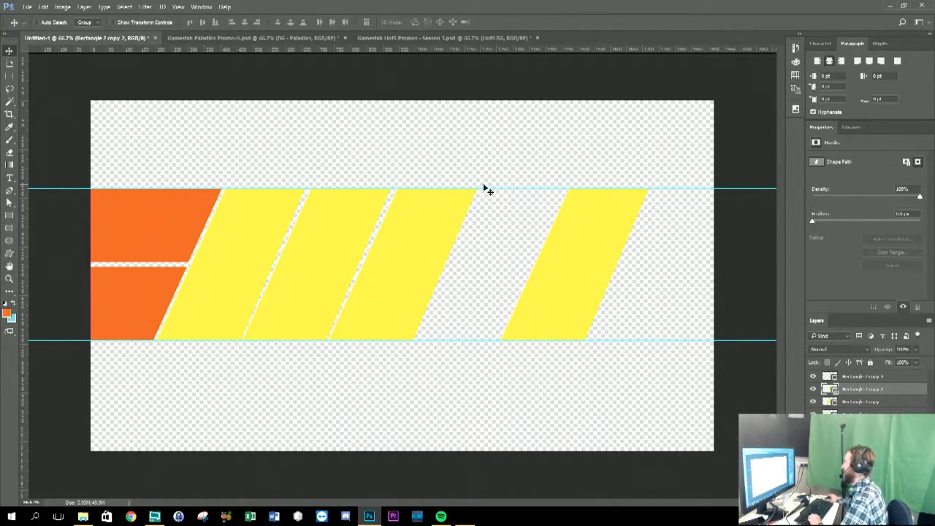
{"action": "left_click", "coordinate": [882, 379]}
{"action": "left_click_drag", "start_coordinate": [587, 246], "coordinate": [502, 247]}
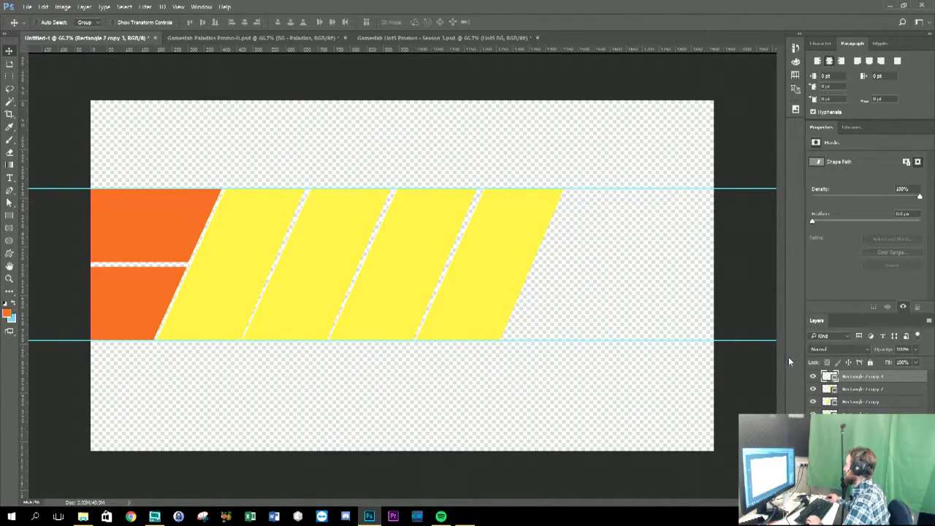
Hide the three yellow copies and show the blue HotS background, keeping the original yellow panel visible.
{"action": "left_click_drag", "start_coordinate": [813, 375], "coordinate": [814, 425]}
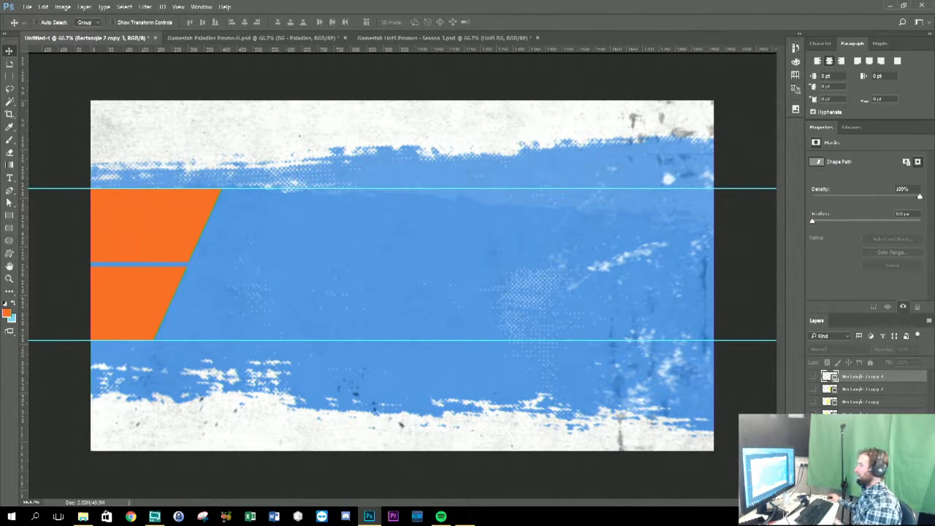
{"action": "key", "text": "ctrl+z"}
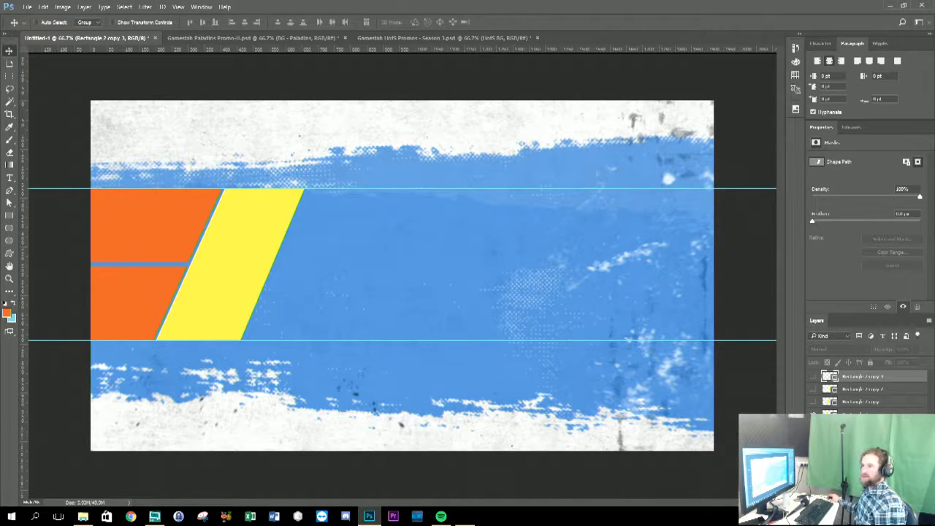
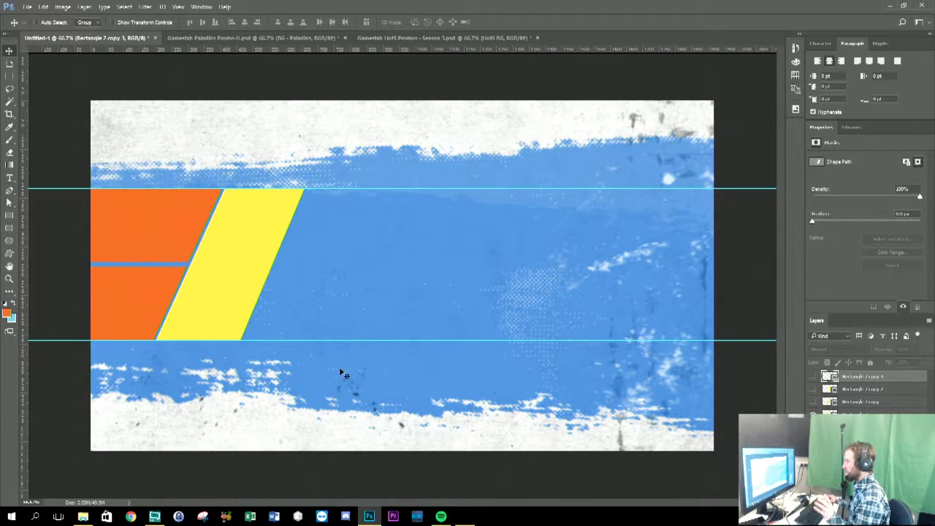
Switch to the Gamestah HotS Promos - Season 3 document and show its Header - HotS group.
{"action": "left_click", "coordinate": [402, 38]}
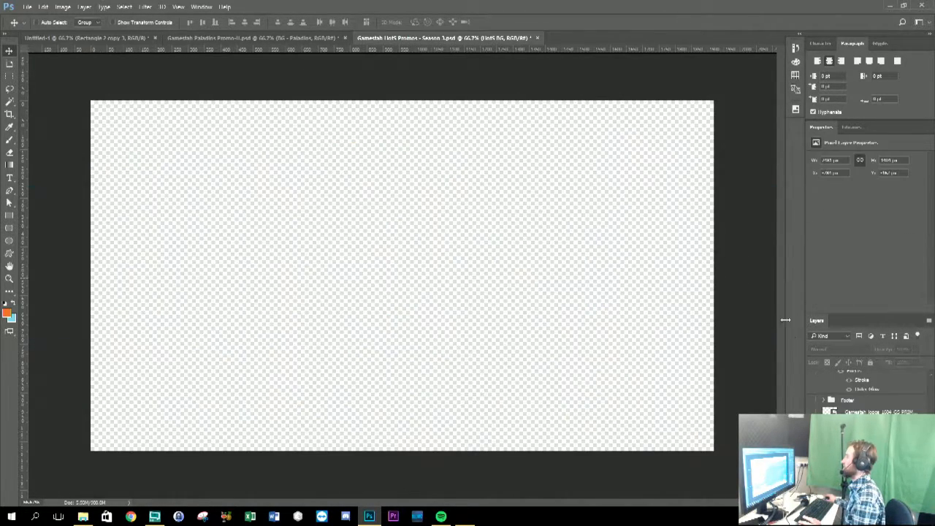
{"action": "scroll", "coordinate": [869, 391], "scroll_direction": "up", "scroll_amount": 5}
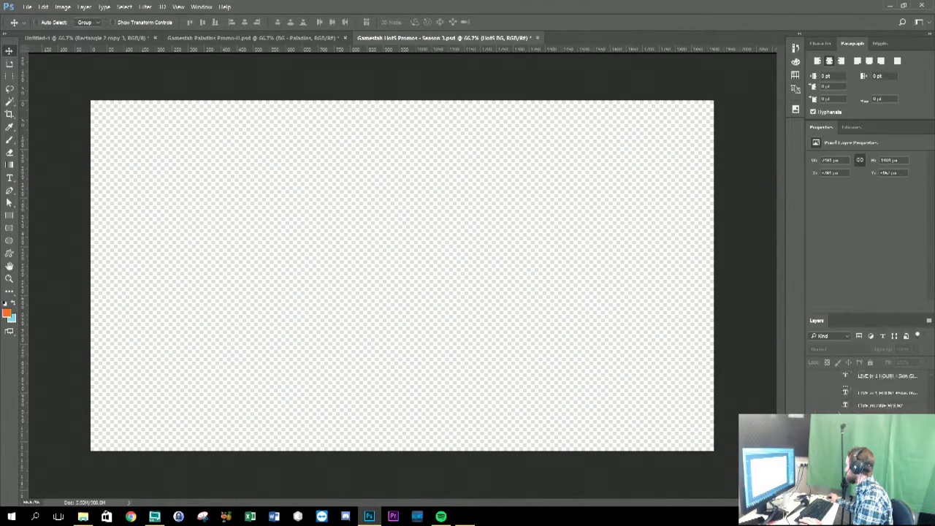
{"action": "scroll", "coordinate": [891, 407], "scroll_direction": "up", "scroll_amount": 5}
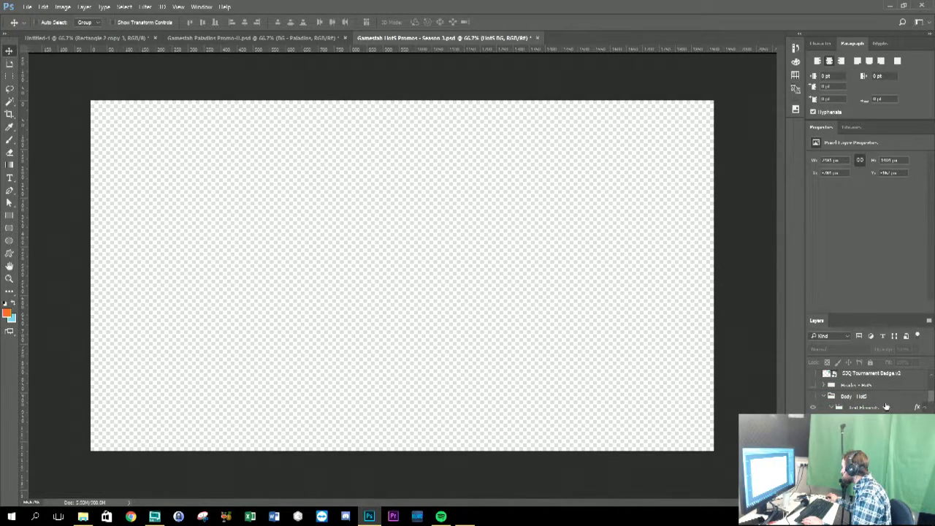
{"action": "left_click", "coordinate": [813, 385]}
Duplicate the Header - HotS group into the Untitled-1 document.
{"action": "right_click", "coordinate": [861, 387]}
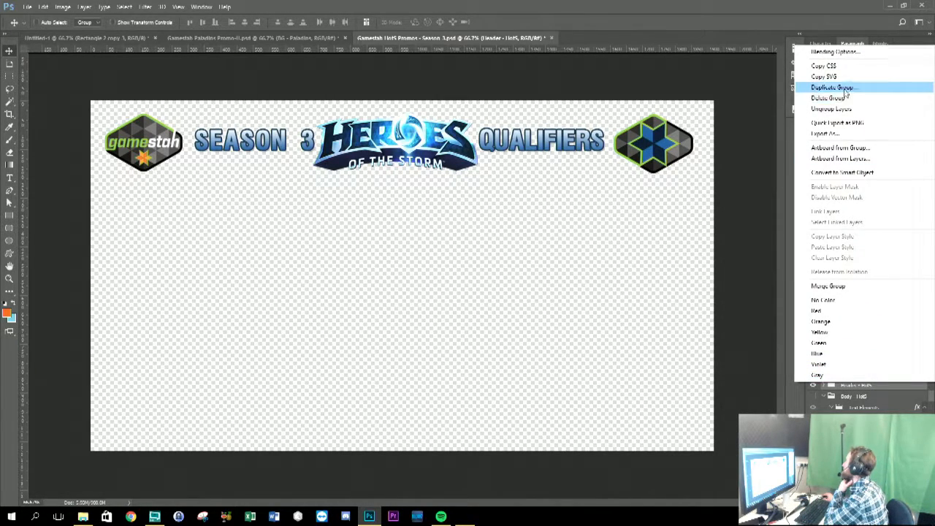
{"action": "left_click", "coordinate": [832, 87]}
{"action": "left_click", "coordinate": [514, 191]}
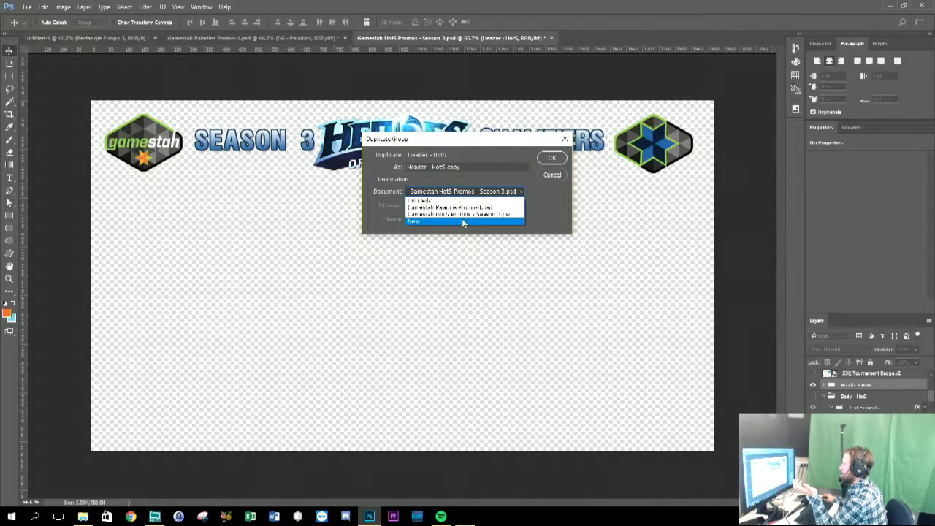
{"action": "left_click", "coordinate": [463, 207]}
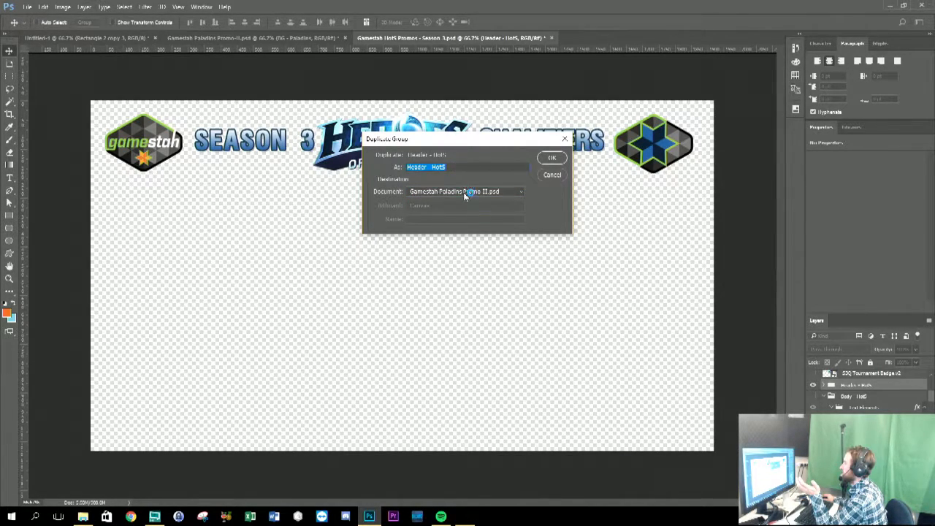
{"action": "left_click", "coordinate": [467, 191]}
{"action": "left_click", "coordinate": [461, 200]}
{"action": "left_click", "coordinate": [546, 161]}
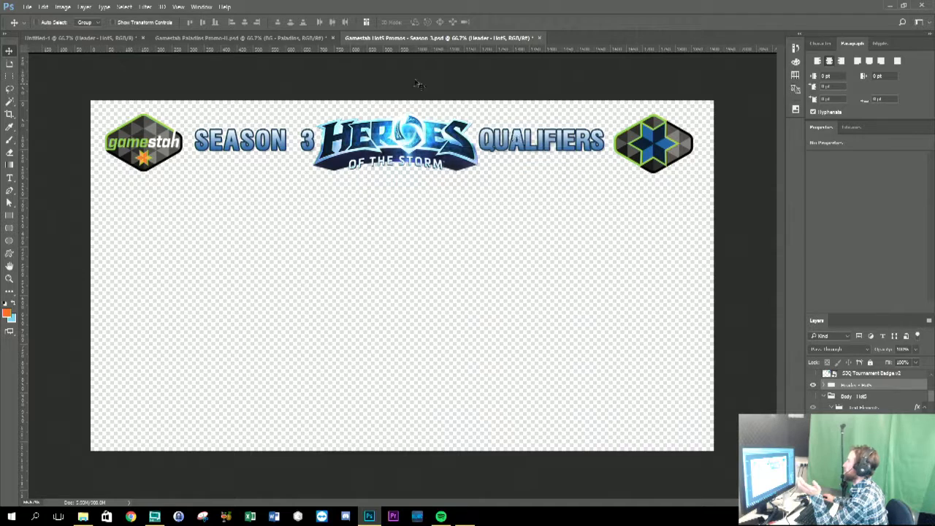
View the Gamestah Paladins promo, return to Untitled-1 and show the three hidden yellow panel copies.
{"action": "left_click", "coordinate": [283, 36]}
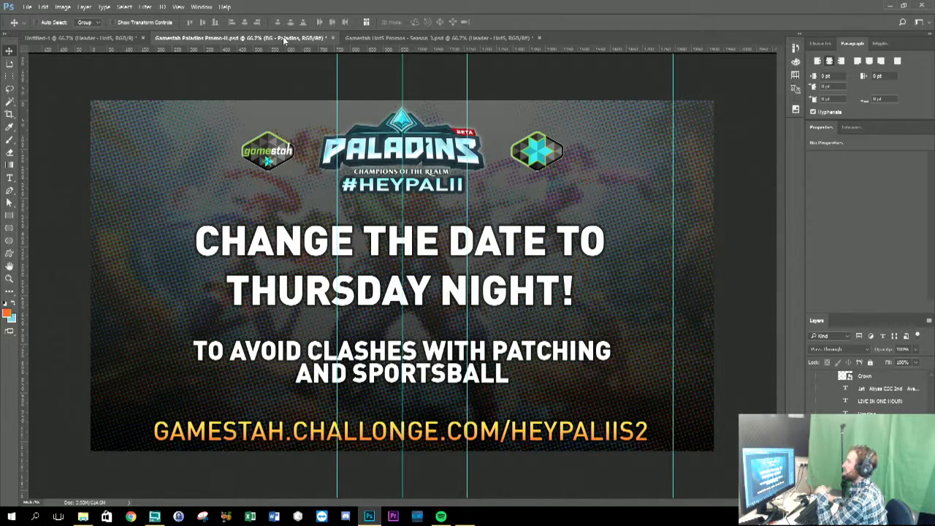
{"action": "left_click", "coordinate": [93, 37]}
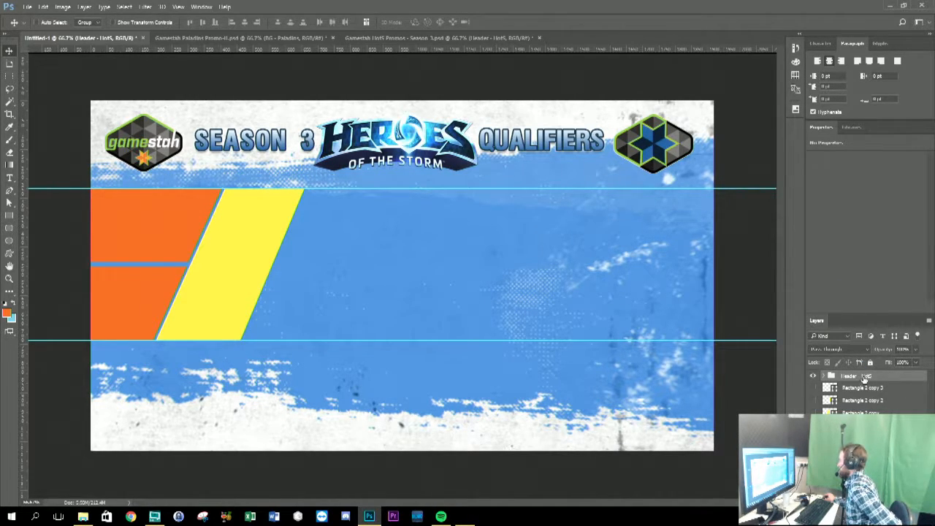
{"action": "left_click", "coordinate": [823, 375]}
{"action": "left_click", "coordinate": [823, 376]}
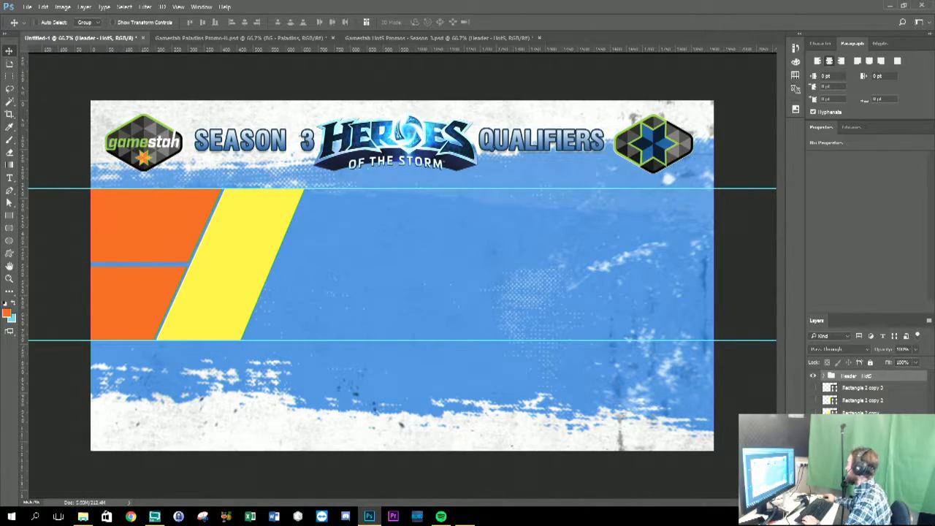
{"action": "left_click", "coordinate": [813, 399]}
{"action": "left_click_drag", "start_coordinate": [813, 399], "coordinate": [813, 387]}
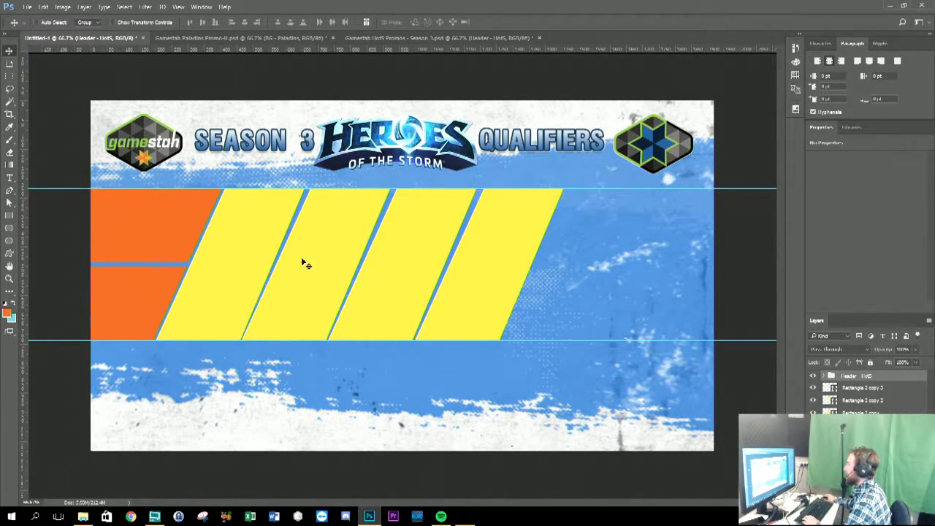
Add a black 140 pt question mark in the VIPER NORA font, starting its text box on the second yellow panel.
{"action": "left_click", "coordinate": [9, 178]}
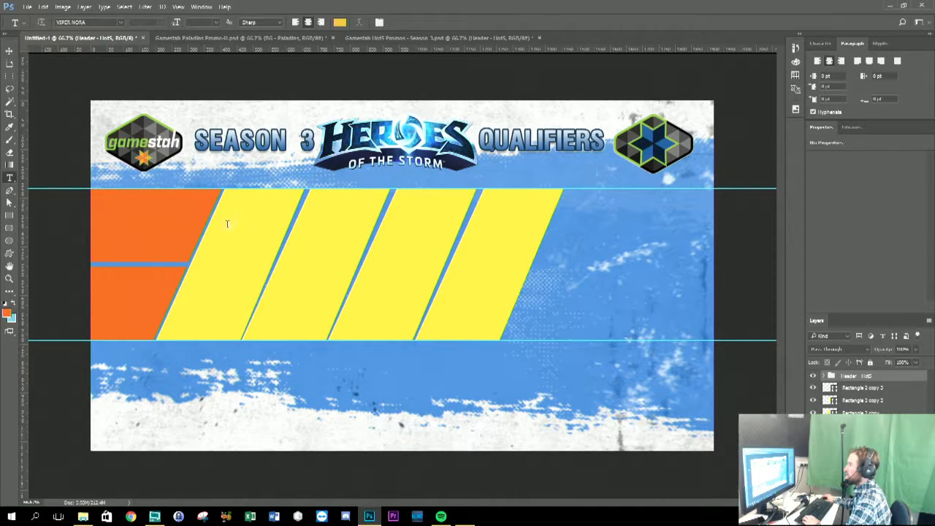
{"action": "left_click_drag", "start_coordinate": [303, 235], "coordinate": [335, 293]}
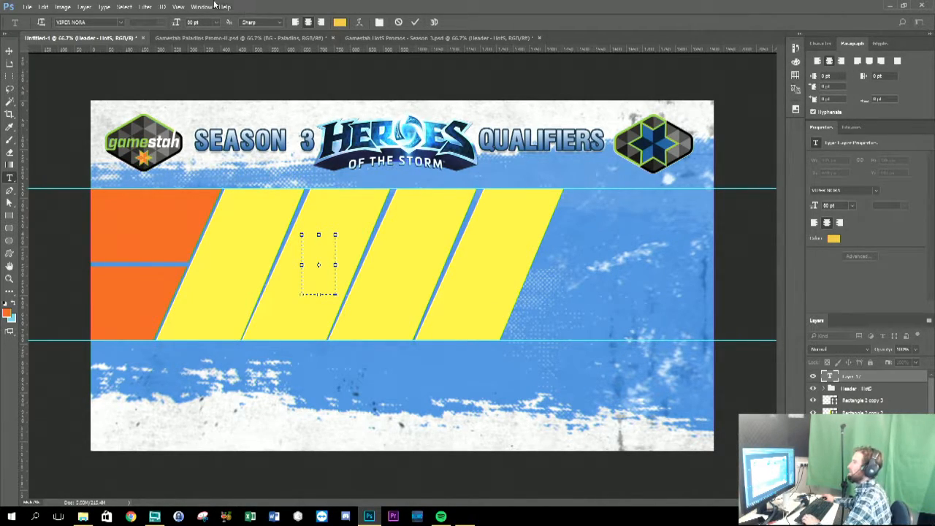
{"action": "left_click", "coordinate": [178, 22]}
{"action": "type", "text": "140"}
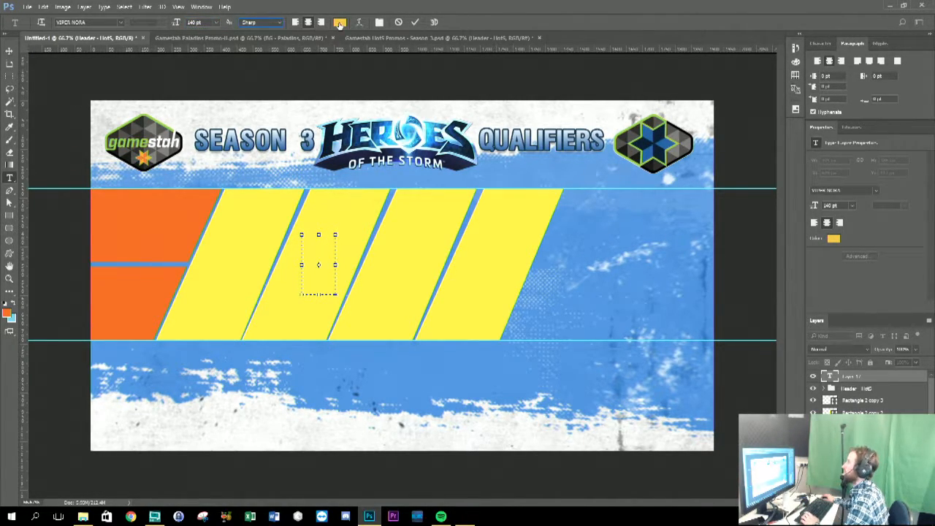
{"action": "left_click", "coordinate": [340, 22]}
{"action": "type", "text": "000000"}
{"action": "key", "text": "Return"}
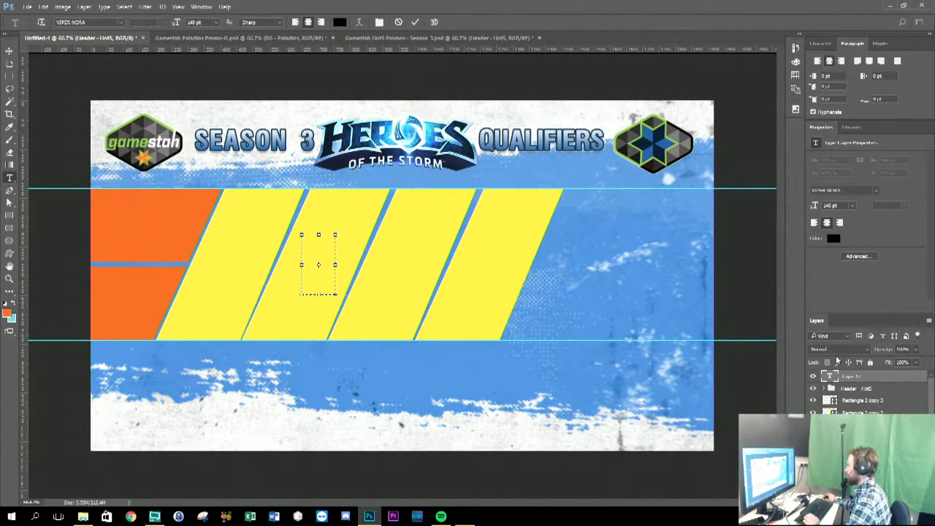
{"action": "left_click_drag", "start_coordinate": [339, 295], "coordinate": [438, 373]}
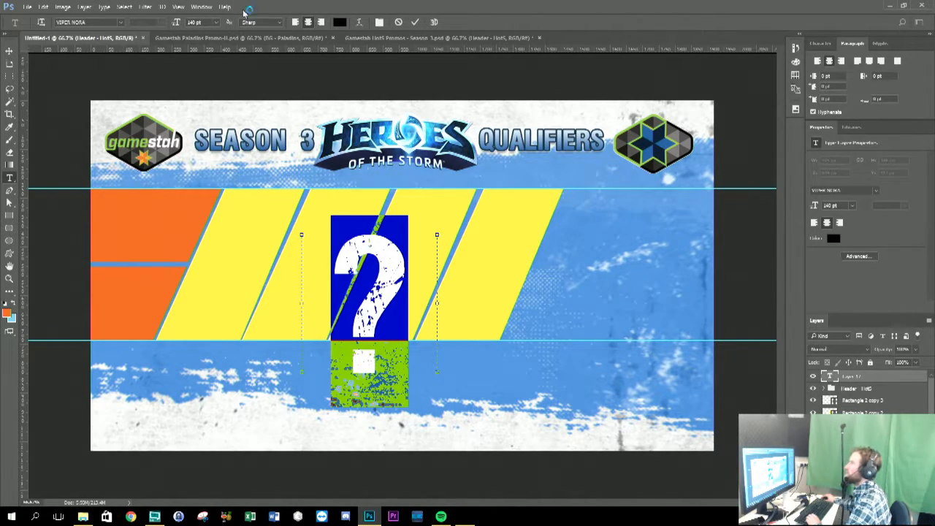
Reduce the question mark to 48 pt and shrink its text box to fit inside the second yellow panel.
{"action": "left_click", "coordinate": [217, 23]}
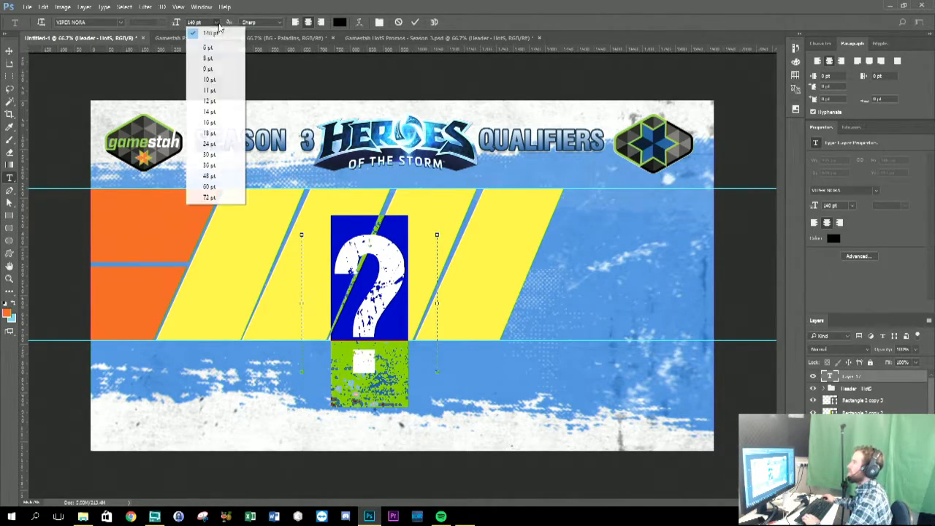
{"action": "left_click", "coordinate": [210, 156]}
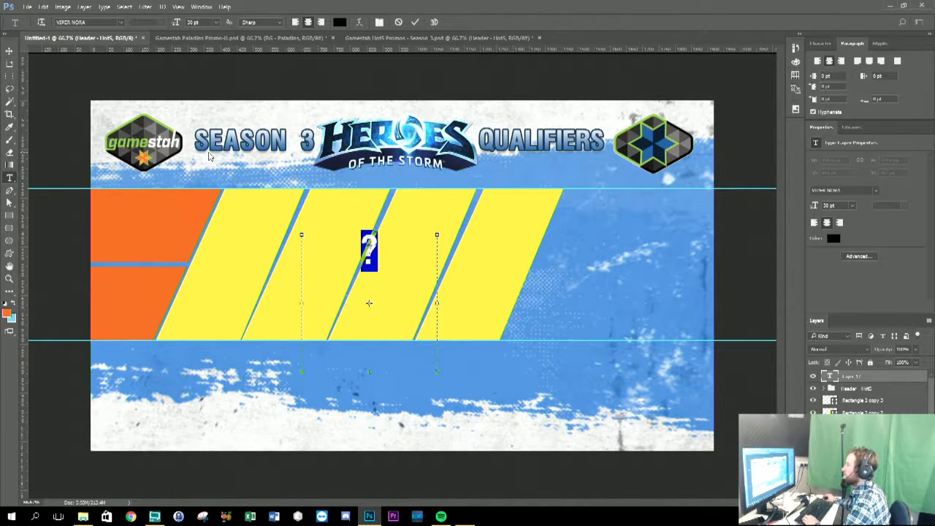
{"action": "left_click", "coordinate": [216, 23]}
{"action": "left_click", "coordinate": [211, 177]}
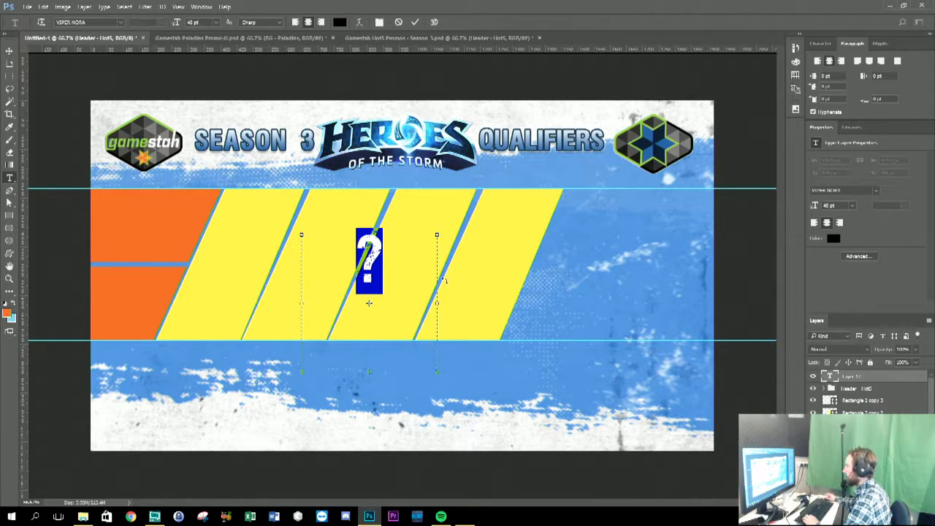
{"action": "left_click_drag", "start_coordinate": [436, 371], "coordinate": [337, 287]}
{"action": "key", "text": "ctrl+Return"}
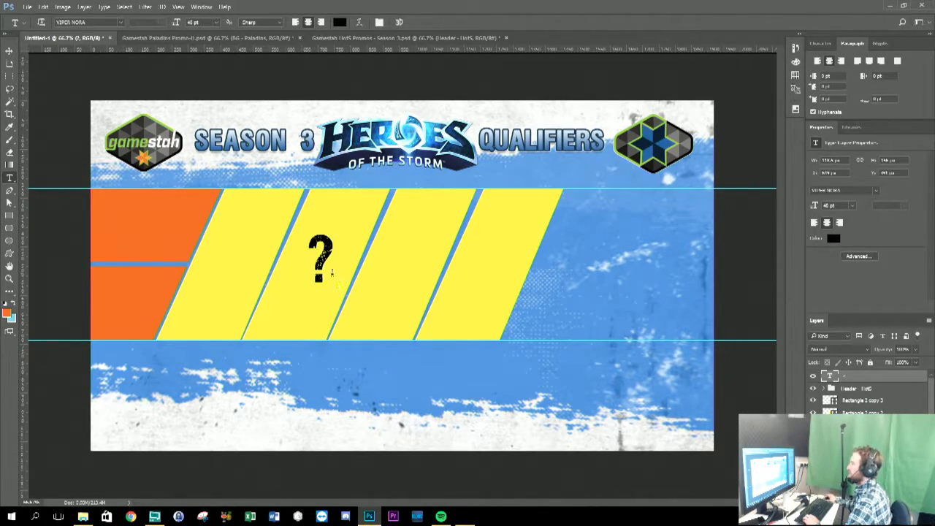
Group the yellow panel layers and name the group SELECTIONS.
{"action": "left_click", "coordinate": [862, 400]}
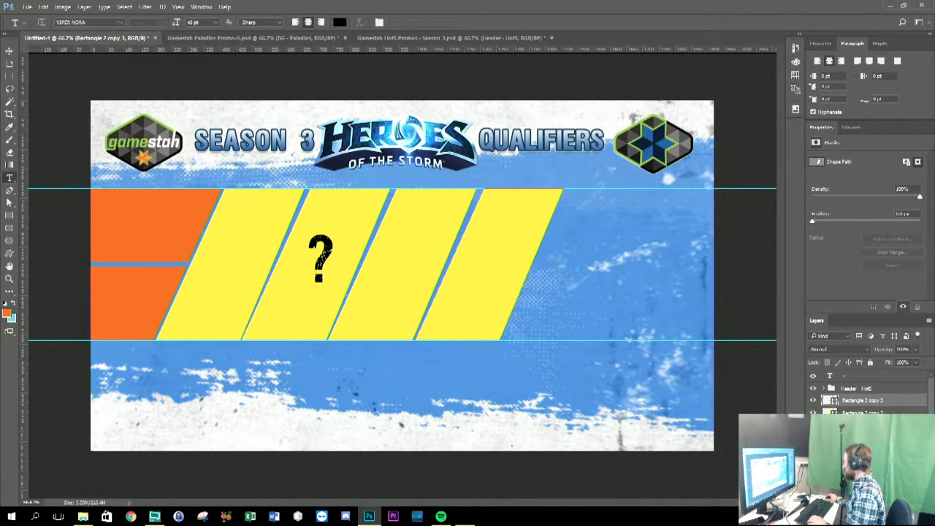
{"action": "key", "text": "ctrl+g"}
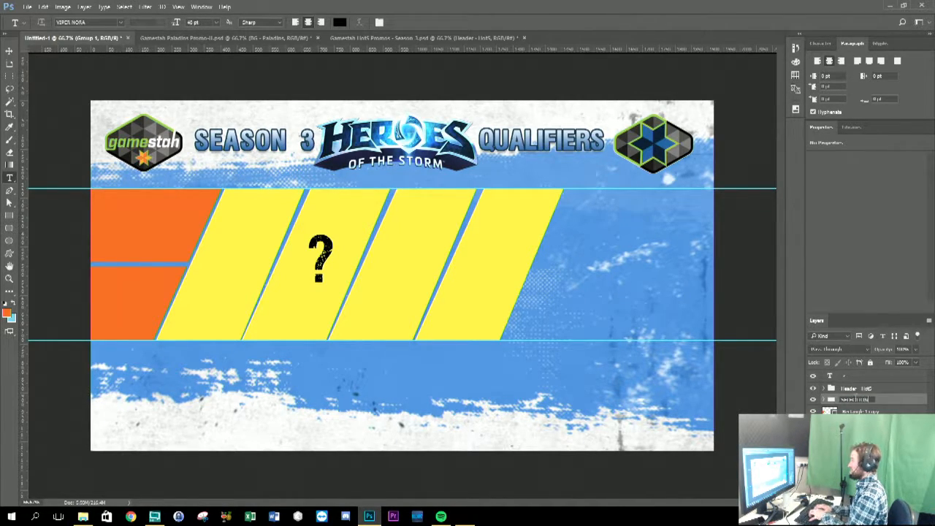
{"action": "key", "text": "Return"}
Group the two orange panel layers and name the group BANS.
{"action": "left_click", "coordinate": [859, 412]}
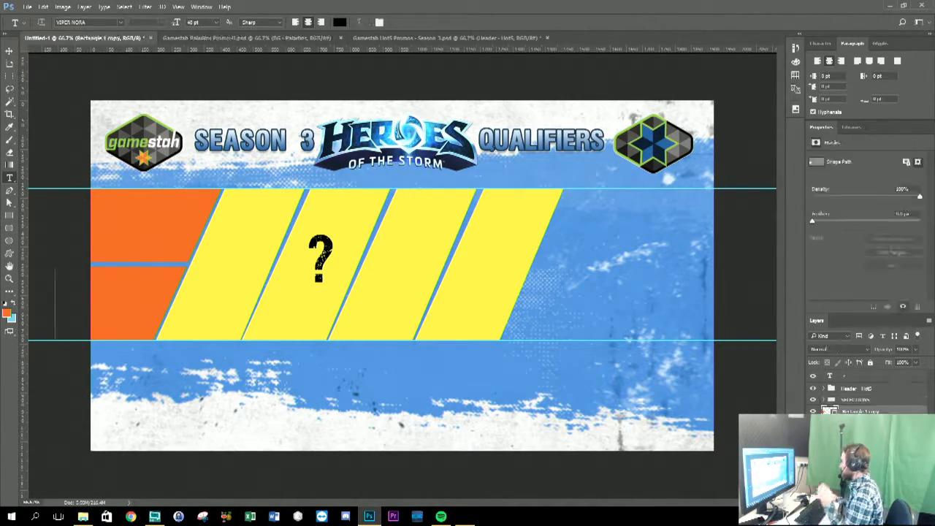
{"action": "left_click", "coordinate": [859, 422], "text": "shift"}
{"action": "key", "text": "ctrl+g"}
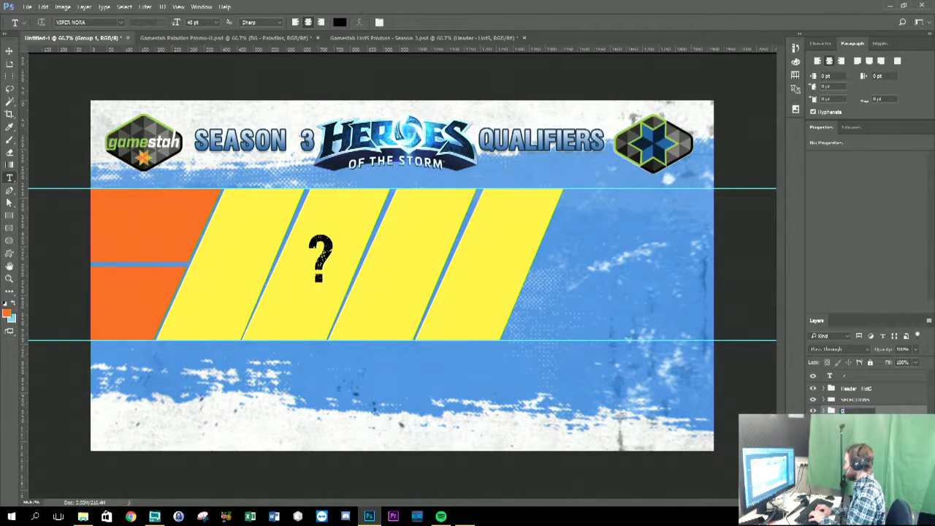
{"action": "key", "text": "Return"}
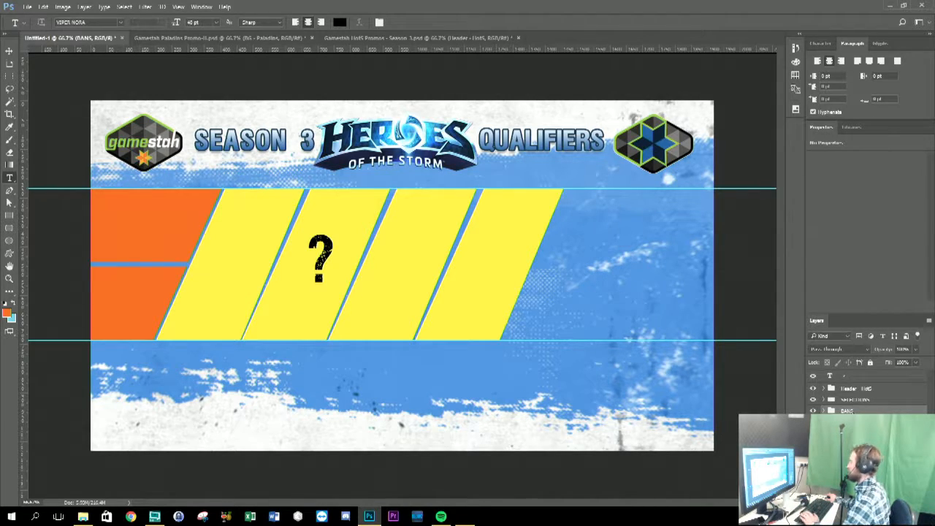
Move the question mark text layer into the SELECTIONS group and hide that group.
{"action": "left_click", "coordinate": [813, 399]}
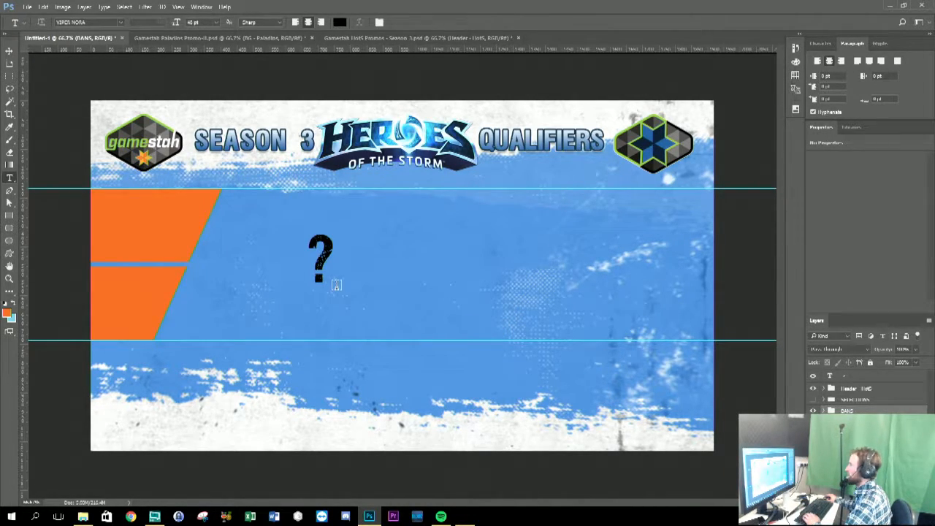
{"action": "left_click", "coordinate": [813, 399]}
{"action": "left_click", "coordinate": [847, 399]}
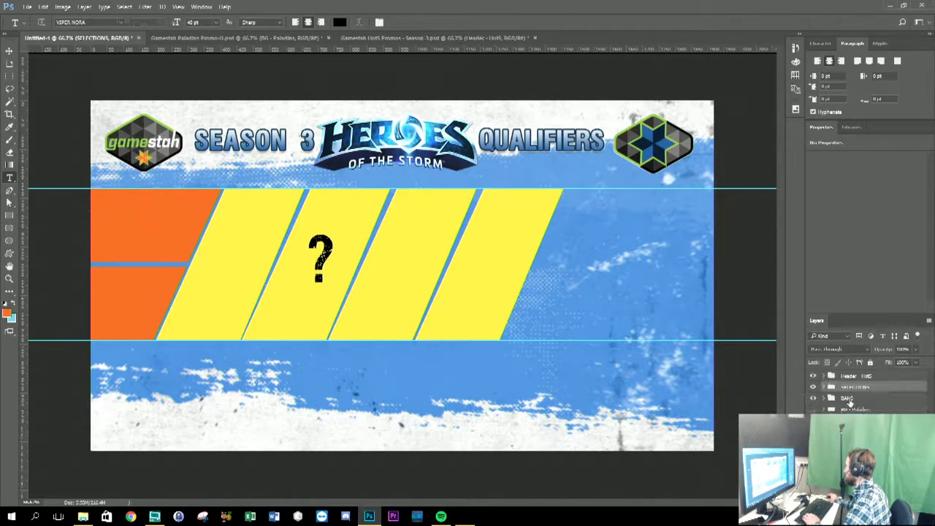
{"action": "left_click", "coordinate": [813, 387]}
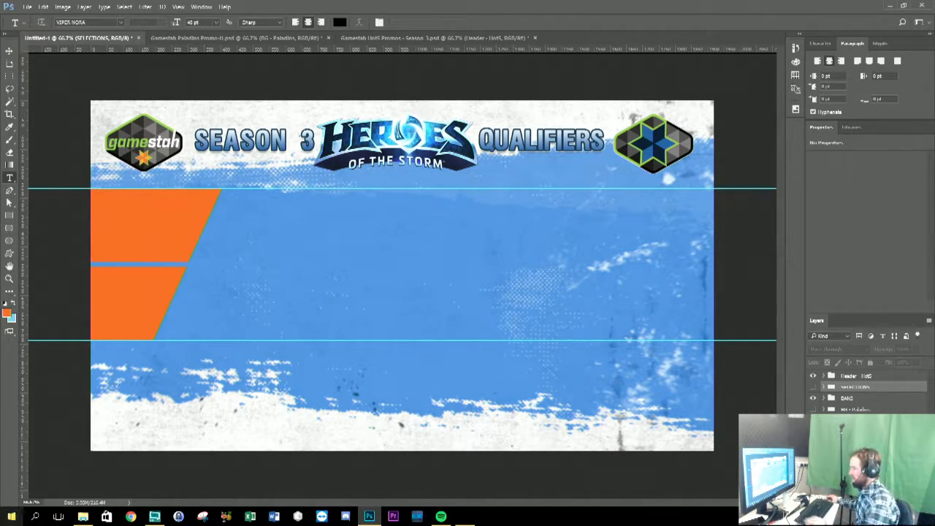
Open HotS Hero Select Overlay.psd from the Heroes of the Storm folder in Broadcast Media, leaving its missing fonts unresolved.
{"action": "left_click", "coordinate": [94, 519]}
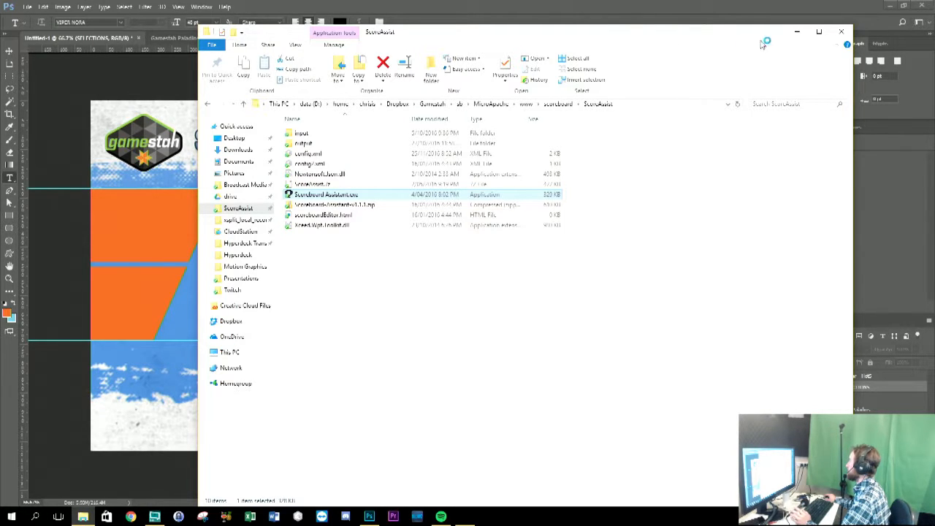
{"action": "left_click", "coordinate": [797, 31]}
{"action": "left_click", "coordinate": [27, 7]}
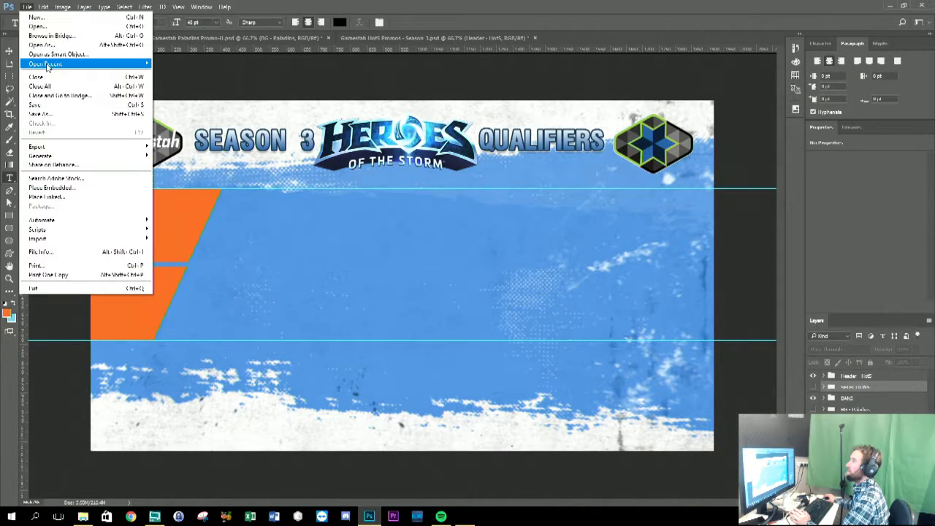
{"action": "left_click", "coordinate": [36, 26]}
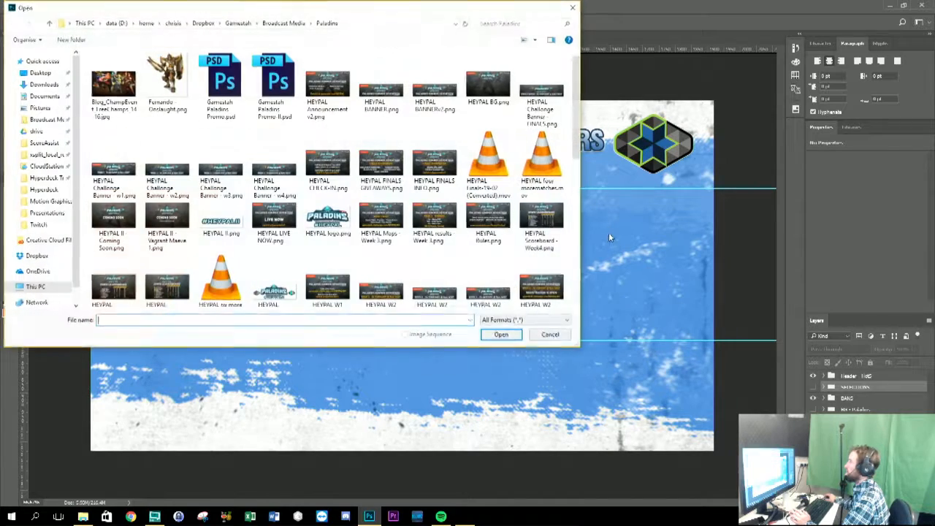
{"action": "left_click", "coordinate": [284, 24]}
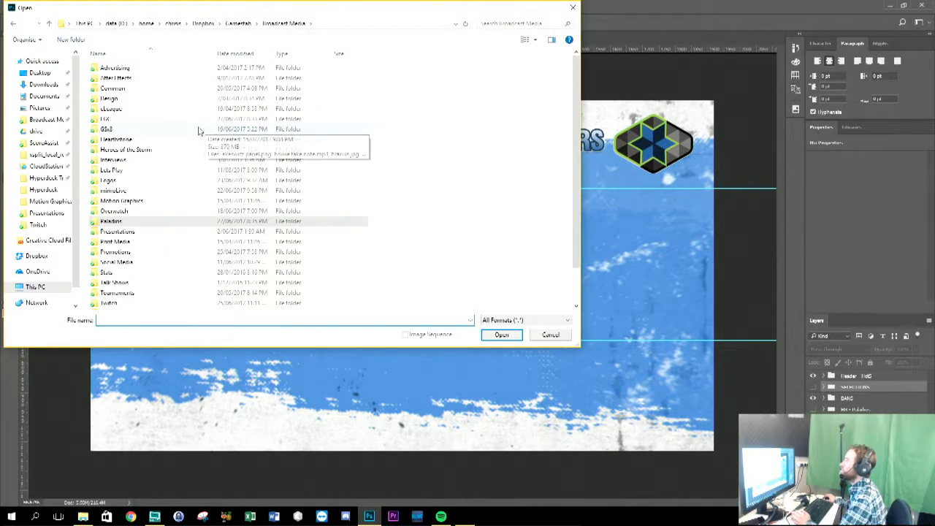
{"action": "double_click", "coordinate": [146, 149]}
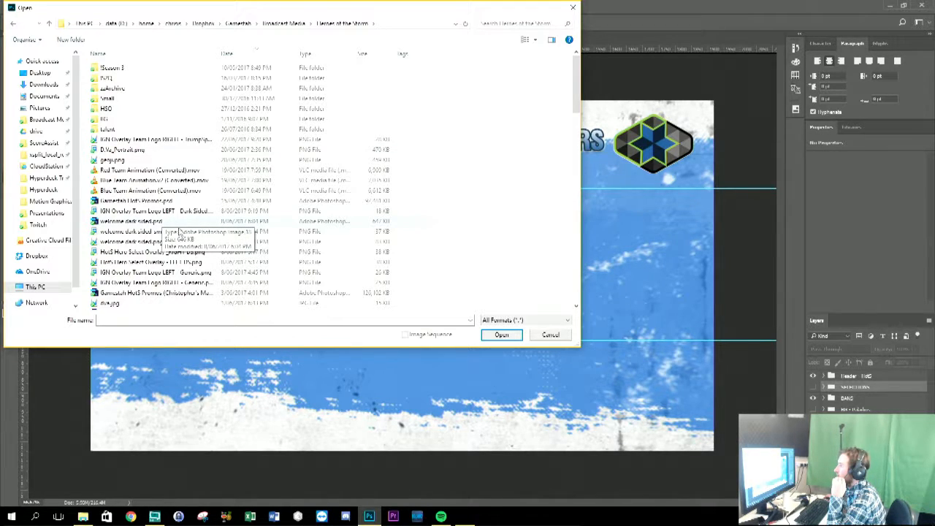
{"action": "left_click", "coordinate": [190, 275]}
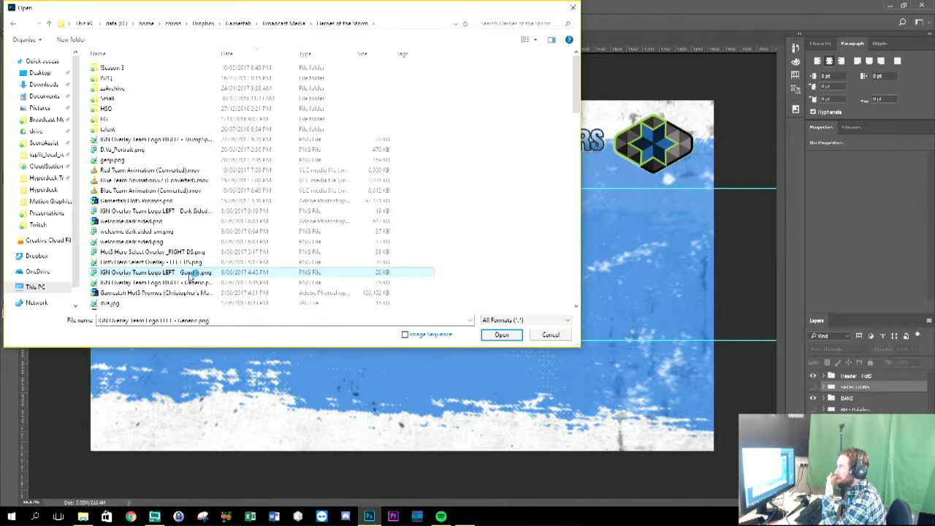
{"action": "scroll", "coordinate": [189, 278], "scroll_direction": "down", "scroll_amount": 2}
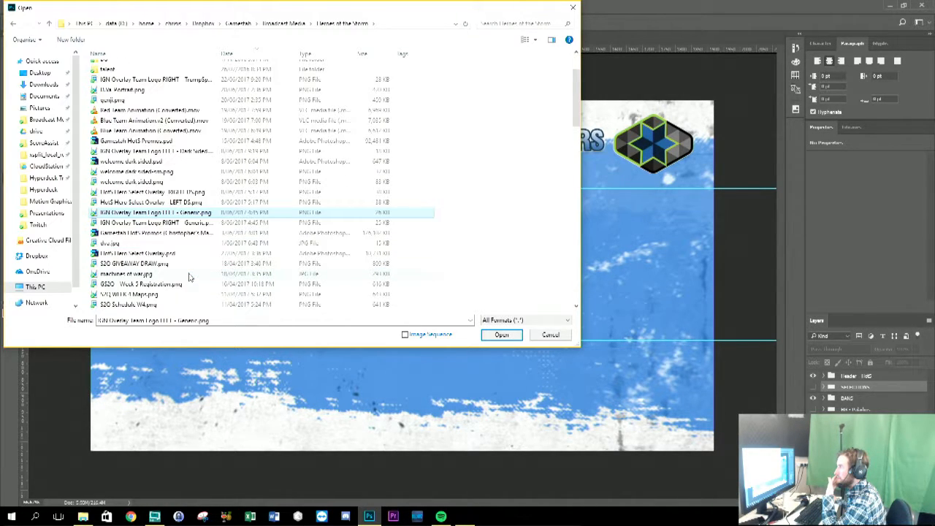
{"action": "double_click", "coordinate": [168, 253]}
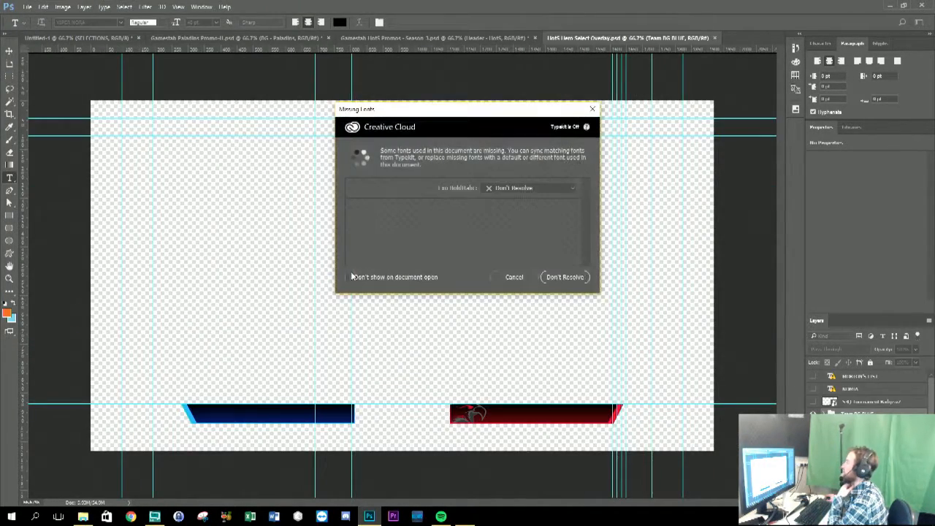
{"action": "left_click", "coordinate": [564, 277]}
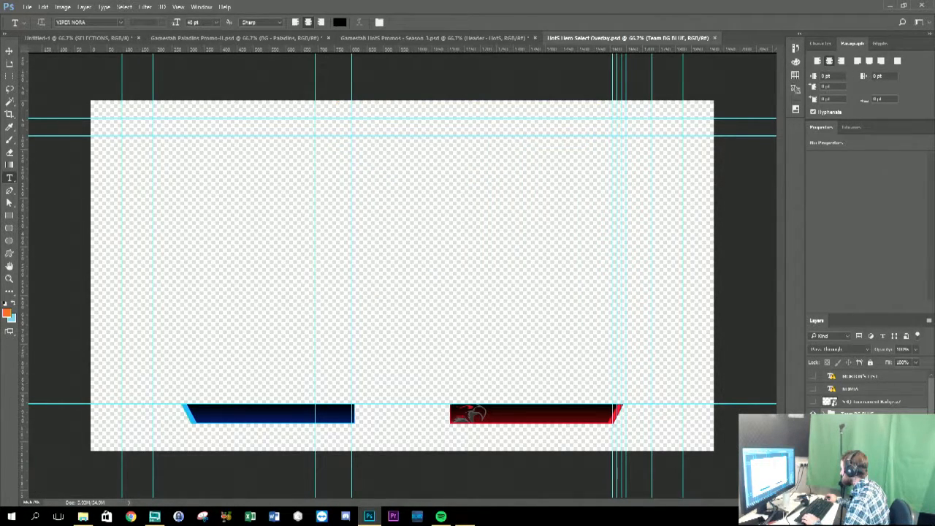
Look through the hero select overlay's layers and show the Artanis ban screen behind the team bars.
{"action": "scroll", "coordinate": [848, 390], "scroll_direction": "down", "scroll_amount": 2}
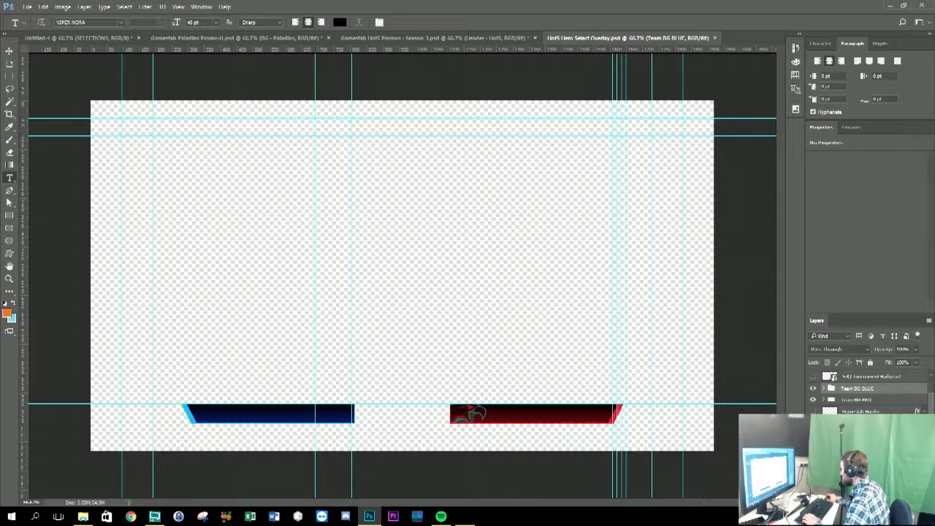
{"action": "left_click", "coordinate": [813, 423]}
{"action": "left_click", "coordinate": [813, 423]}
{"action": "scroll", "coordinate": [847, 395], "scroll_direction": "down", "scroll_amount": 1}
{"action": "scroll", "coordinate": [847, 394], "scroll_direction": "up", "scroll_amount": 3}
{"action": "scroll", "coordinate": [862, 394], "scroll_direction": "up", "scroll_amount": 2}
{"action": "scroll", "coordinate": [862, 395], "scroll_direction": "up", "scroll_amount": 1}
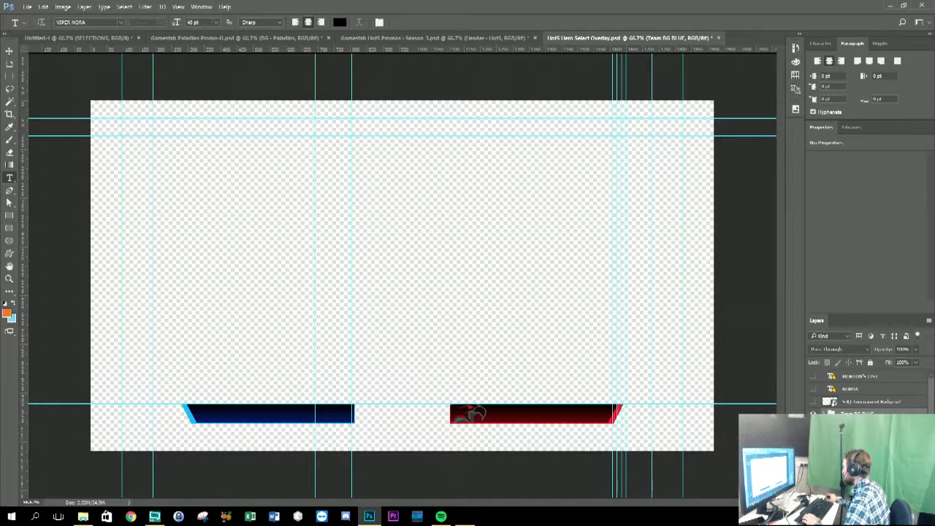
{"action": "scroll", "coordinate": [862, 391], "scroll_direction": "down", "scroll_amount": 5}
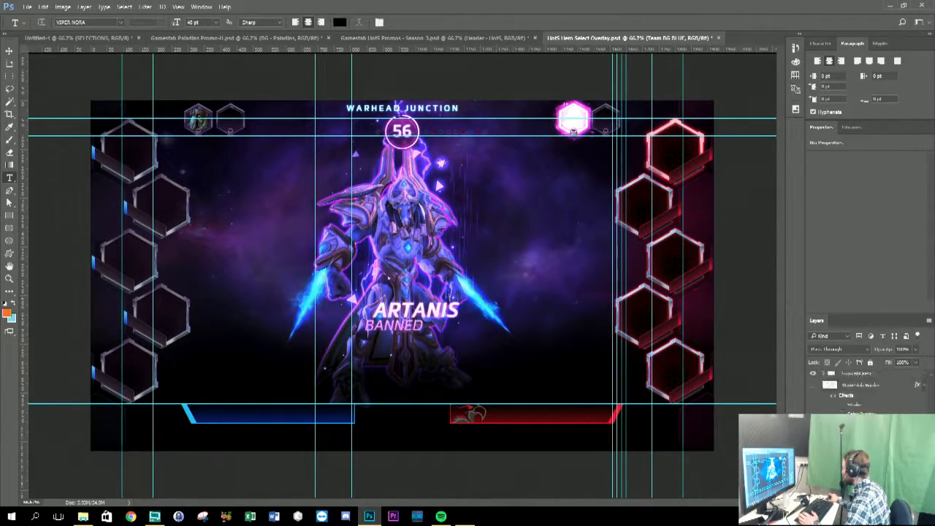
{"action": "scroll", "coordinate": [863, 387], "scroll_direction": "up", "scroll_amount": 3}
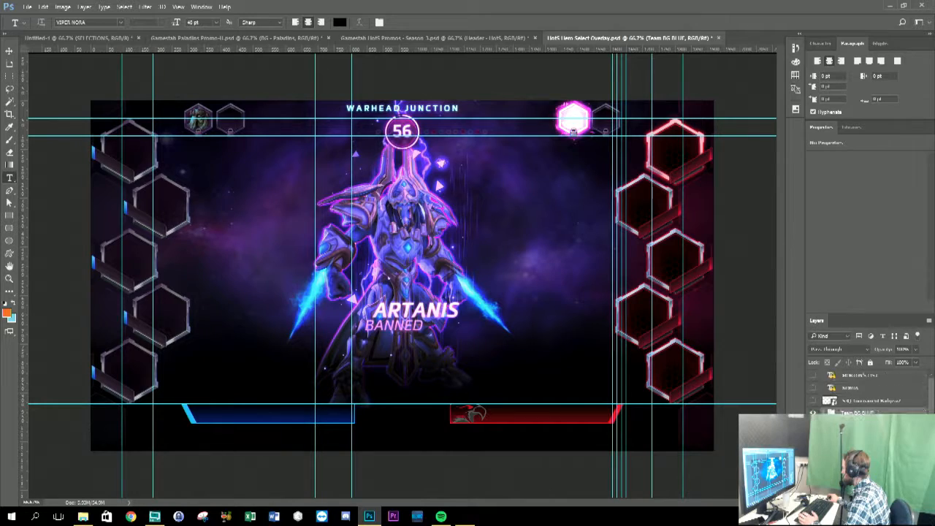
Show the MORTON'S LIST and NOMIA team names and the Season 3 tournament badge, and hide the Artanis background.
{"action": "left_click", "coordinate": [813, 376]}
{"action": "left_click", "coordinate": [813, 388]}
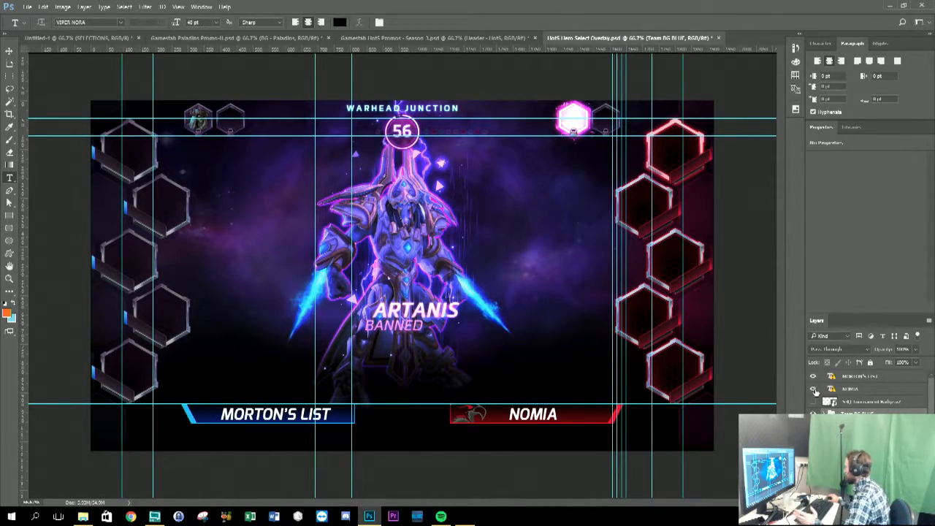
{"action": "left_click", "coordinate": [813, 401]}
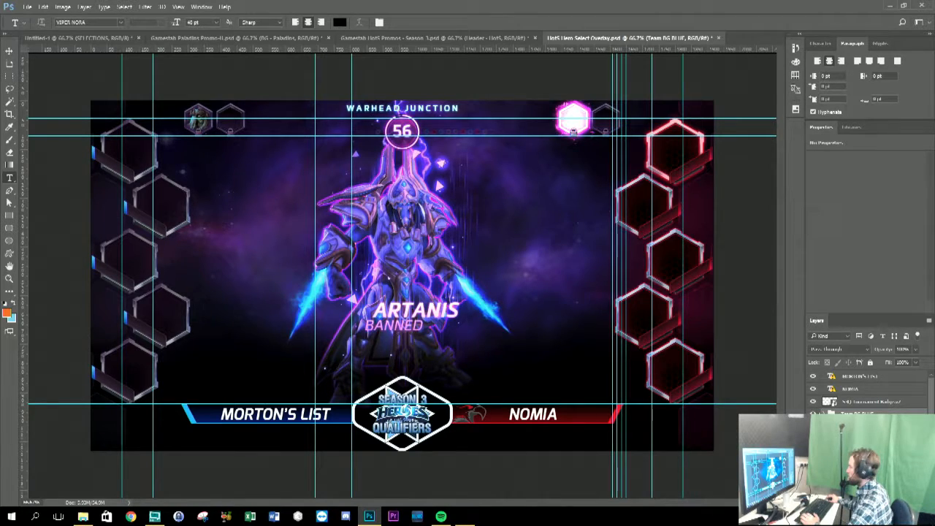
{"action": "scroll", "coordinate": [863, 387], "scroll_direction": "down", "scroll_amount": 3}
{"action": "left_click", "coordinate": [813, 427]}
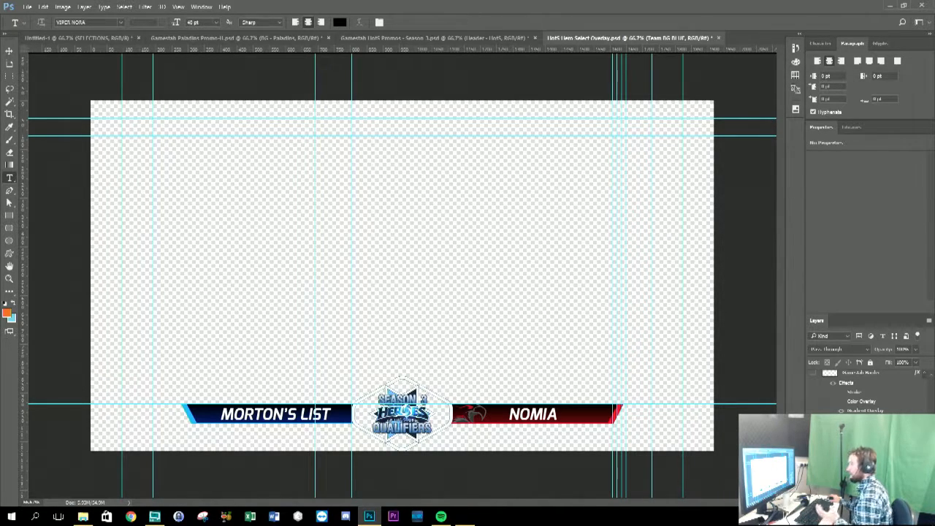
Group the team bar and Season 3 badge layers, leaving the team names out, and name the group Team Ovleray Example.
{"action": "scroll", "coordinate": [932, 393], "scroll_direction": "up", "scroll_amount": 3}
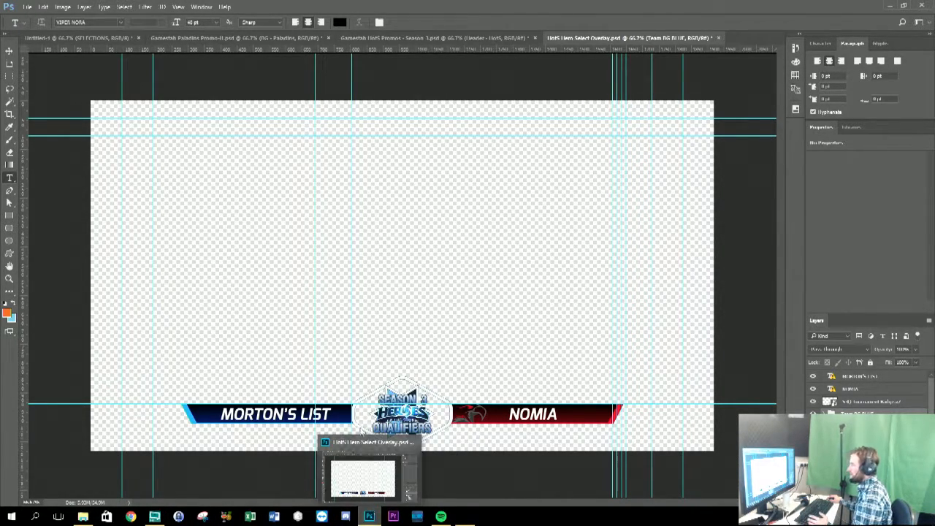
{"action": "left_click", "coordinate": [859, 405]}
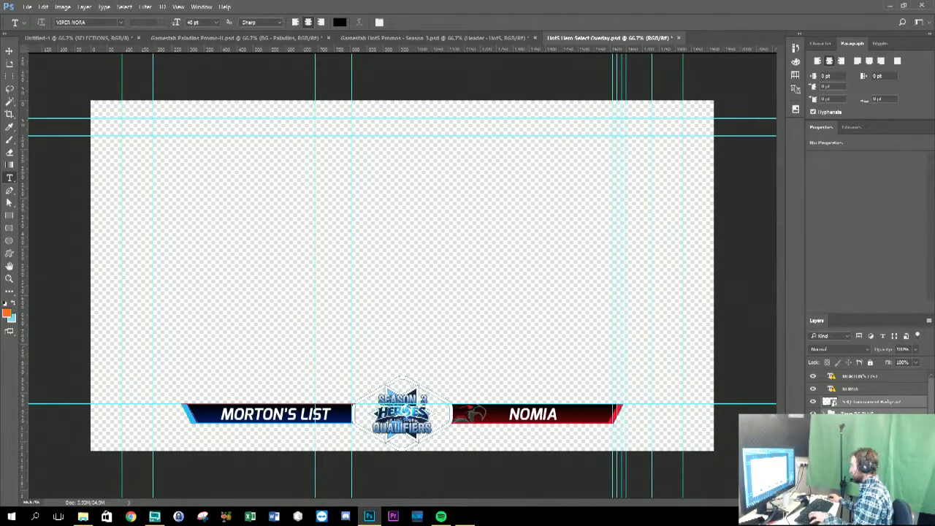
{"action": "key", "text": "ctrl+g"}
{"action": "double_click", "coordinate": [854, 402]}
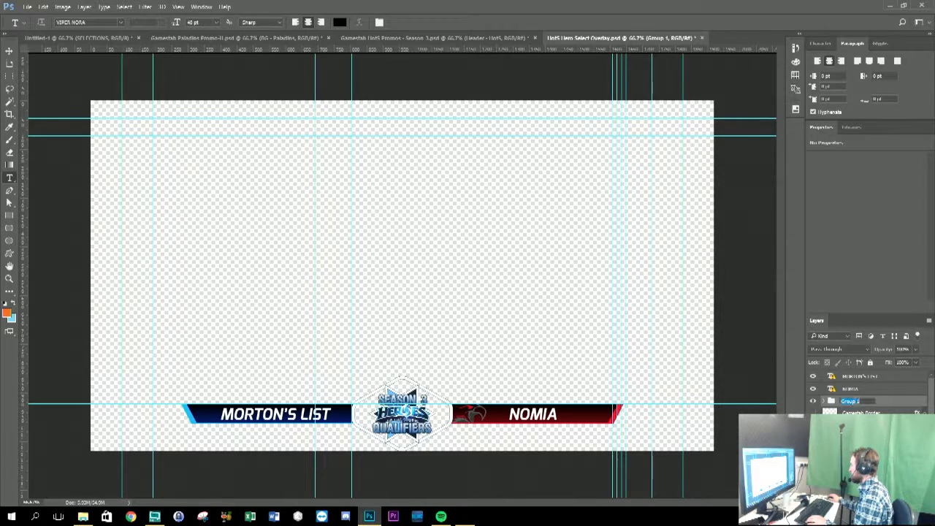
{"action": "type", "text": "Team Overl"}
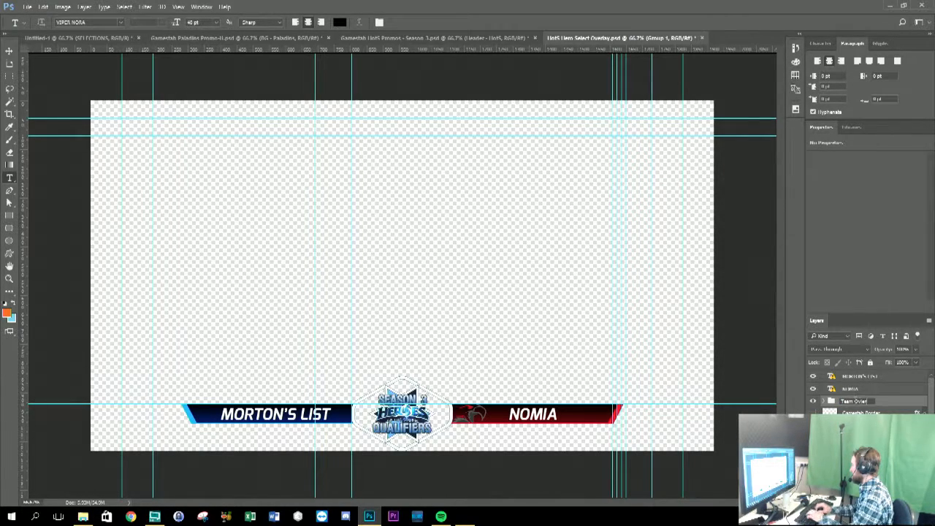
{"action": "type", "text": "ay Example"}
{"action": "key", "text": "Return"}
Duplicate the Team Ovleray Example group into the Untitled-1 document.
{"action": "right_click", "coordinate": [856, 403]}
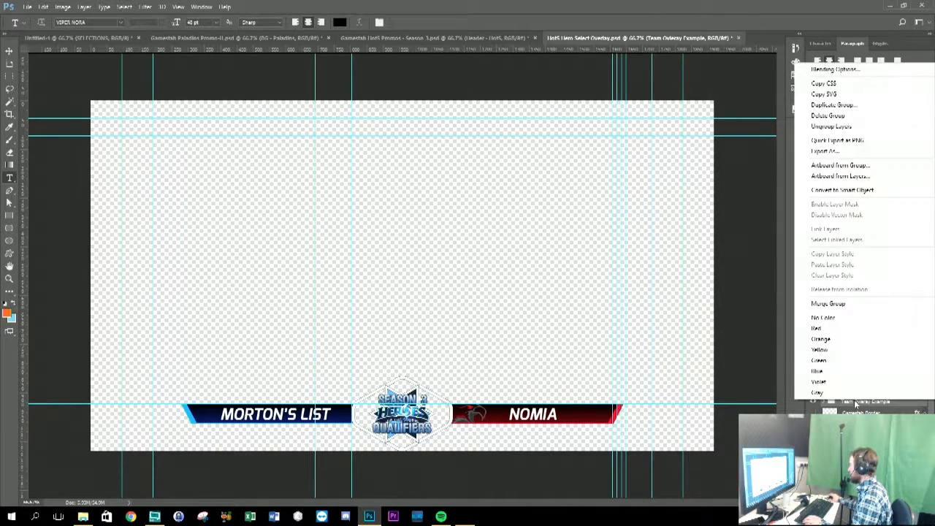
{"action": "left_click", "coordinate": [831, 106]}
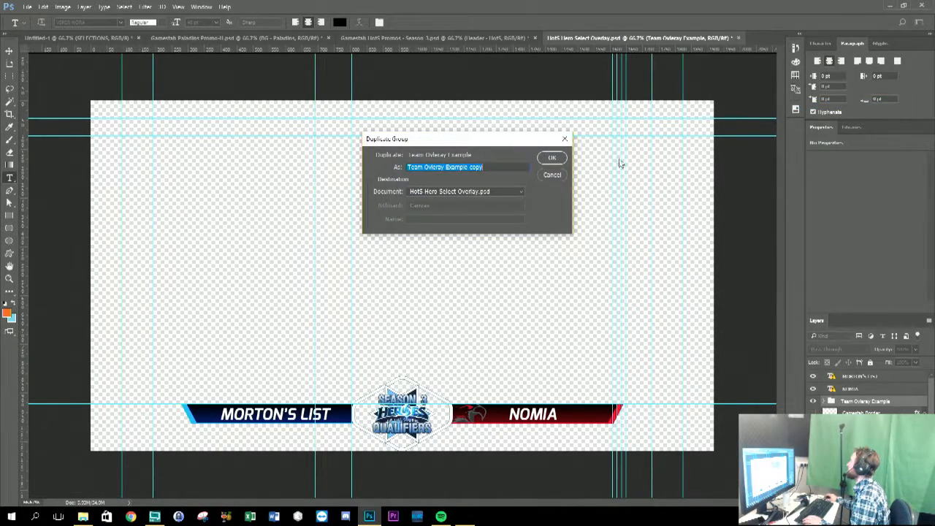
{"action": "left_click", "coordinate": [475, 192]}
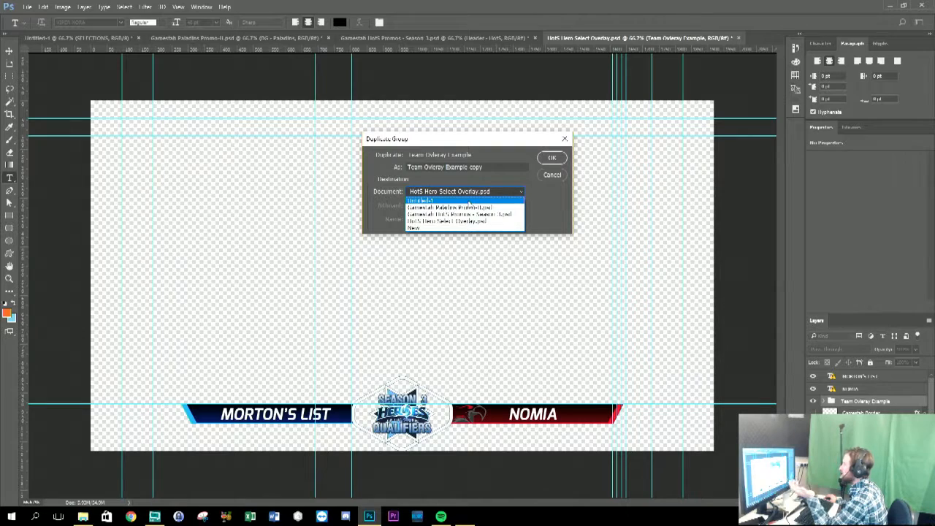
{"action": "left_click", "coordinate": [470, 201]}
{"action": "left_click", "coordinate": [561, 156]}
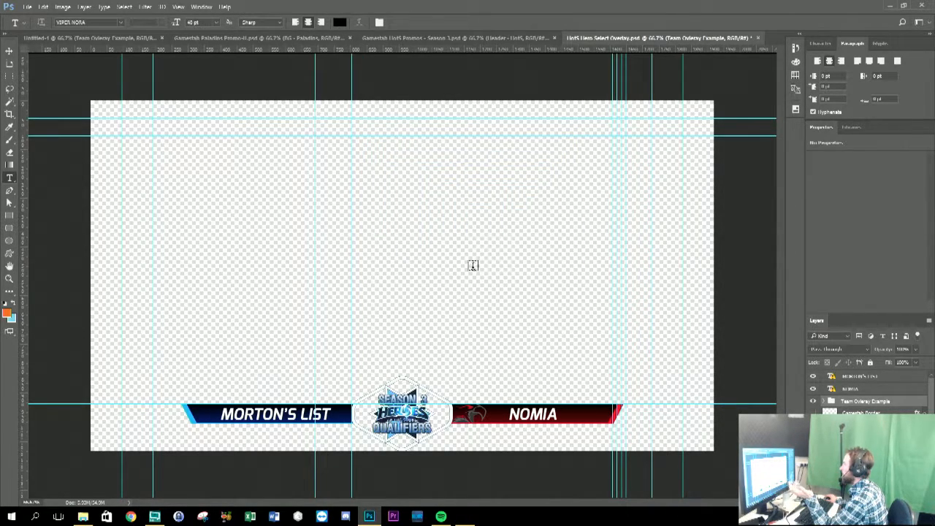
Check the Lobby scene's layout in XSplit Broadcaster, and return to Photoshop.
{"action": "left_click", "coordinate": [155, 516]}
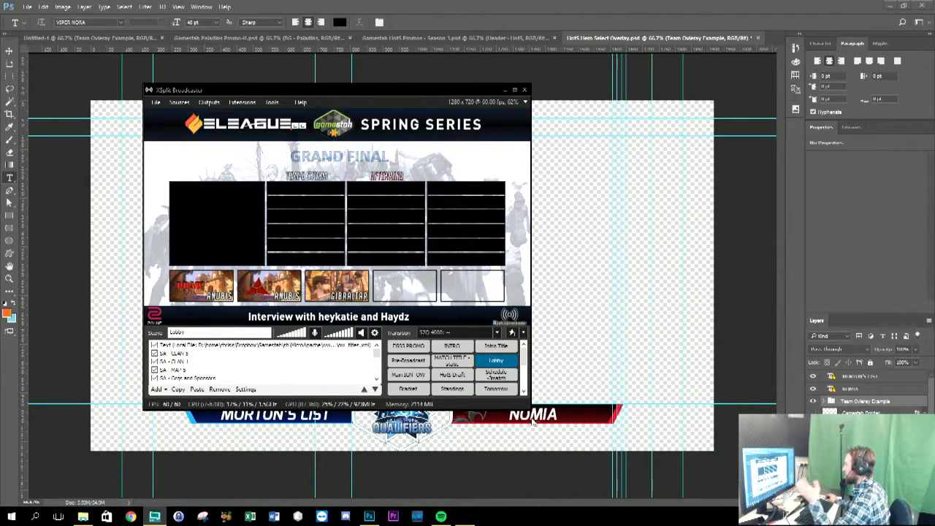
{"action": "left_click", "coordinate": [591, 14]}
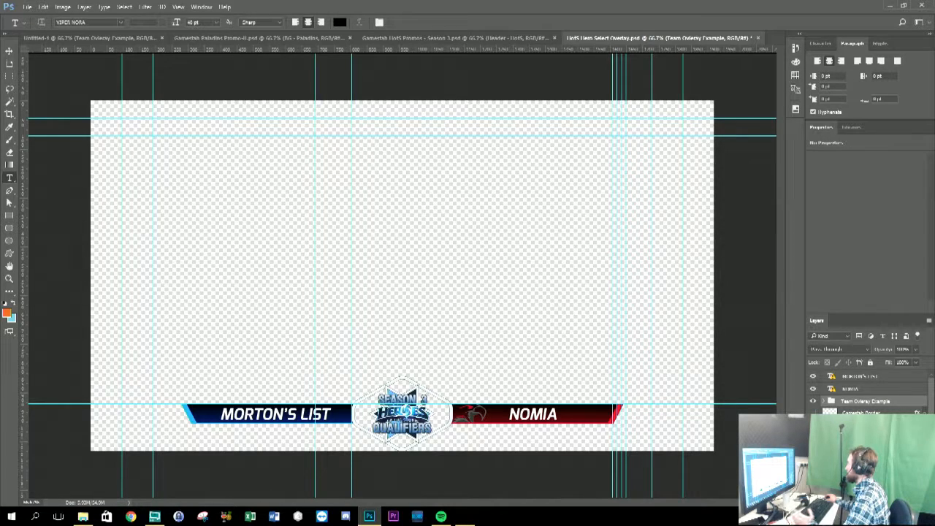
Hide the blue background in Untitled-1 and move the lower orange panel down, widening the gap below the upper panel.
{"action": "left_click", "coordinate": [103, 38]}
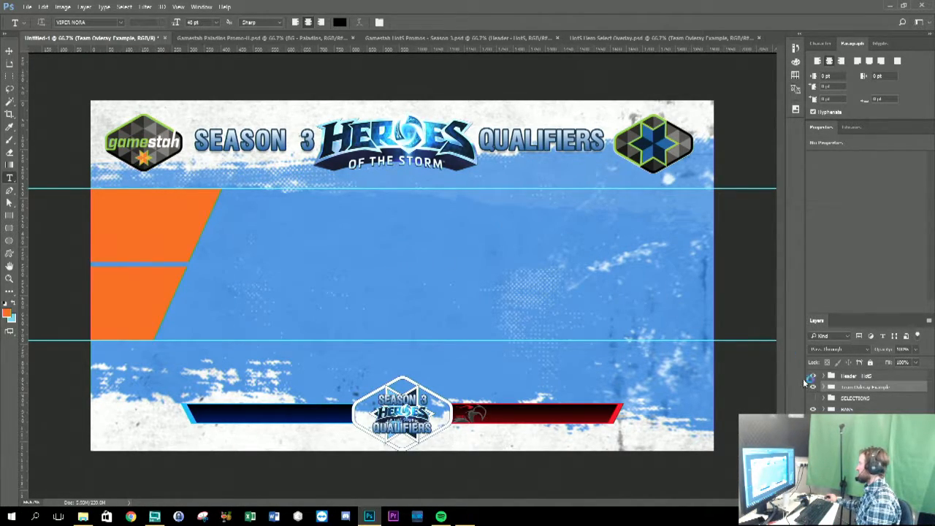
{"action": "left_click", "coordinate": [812, 431]}
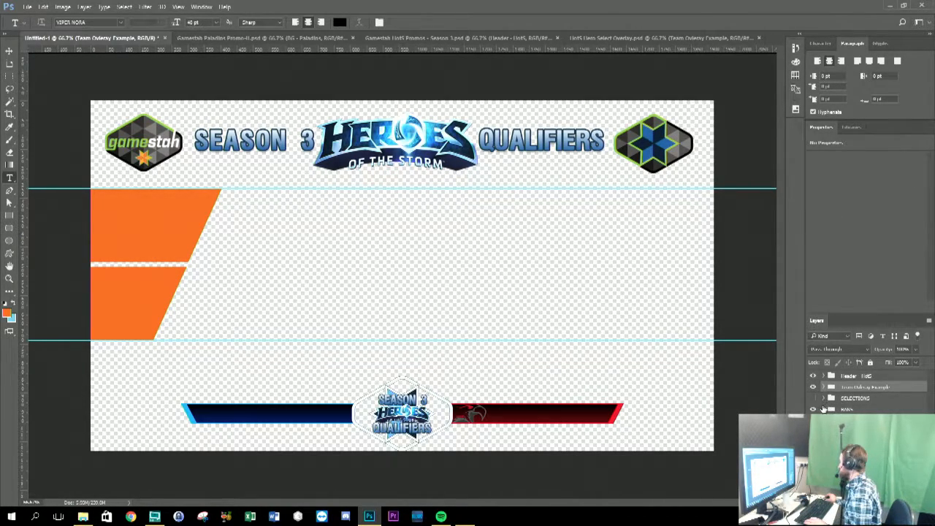
{"action": "left_click", "coordinate": [847, 421]}
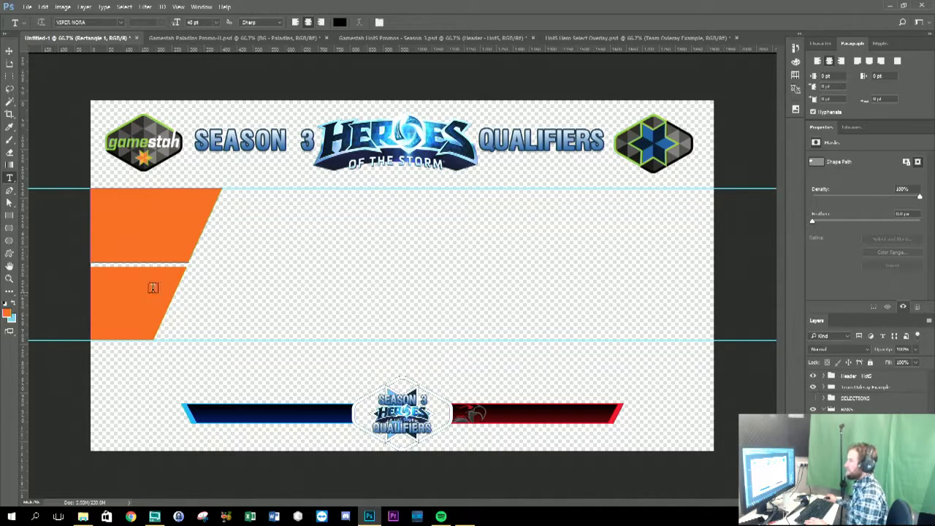
{"action": "key", "text": "v"}
{"action": "left_click_drag", "start_coordinate": [125, 267], "coordinate": [138, 344]}
{"action": "left_click", "coordinate": [855, 431]}
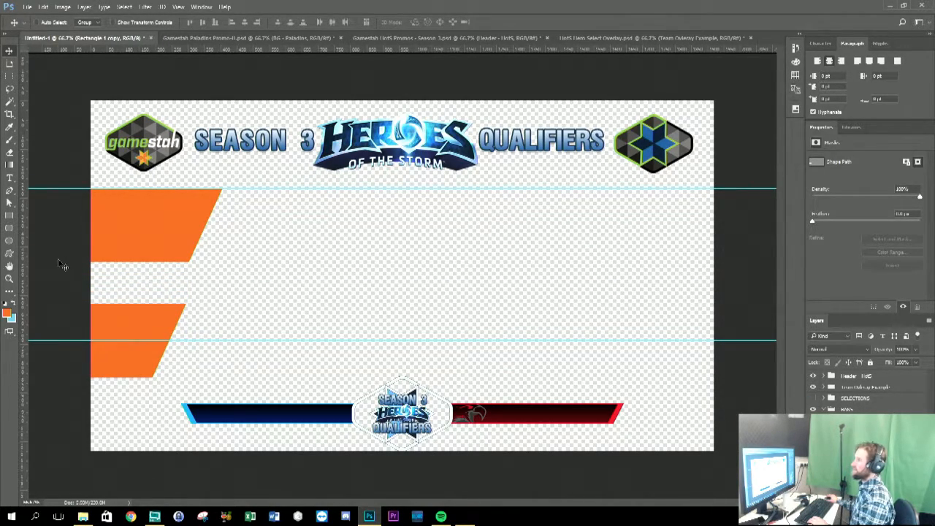
Draw a rectangular bar about 299 by 37 px under the upper orange panel and fill it with dark blue.
{"action": "left_click", "coordinate": [10, 215]}
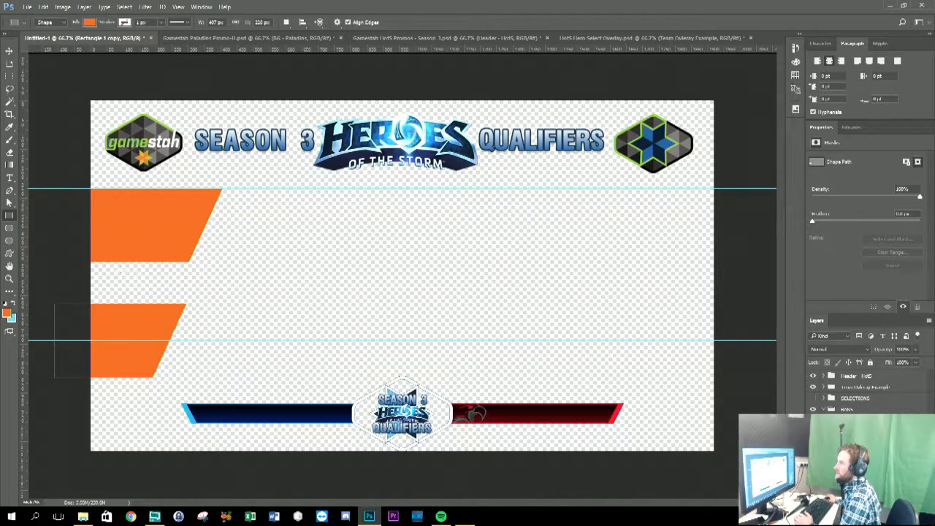
{"action": "left_click_drag", "start_coordinate": [91, 260], "coordinate": [187, 273]}
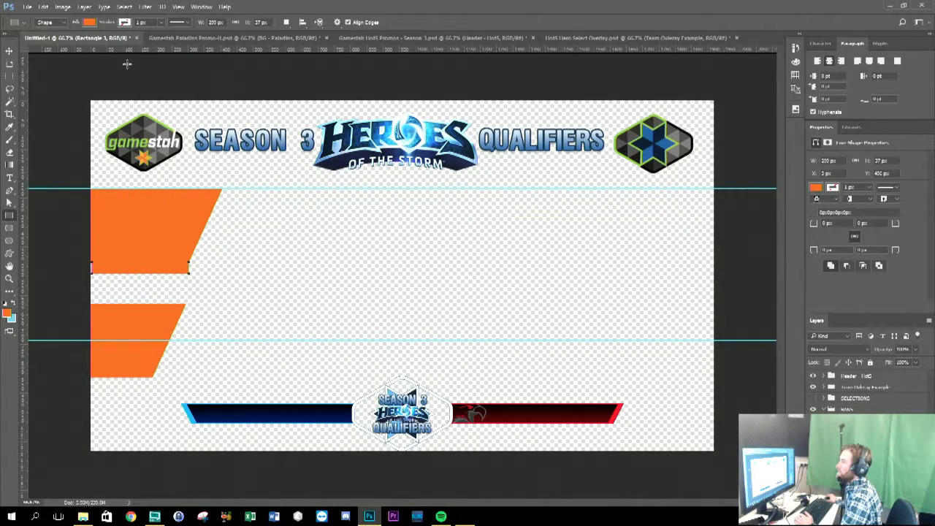
{"action": "left_click", "coordinate": [89, 22]}
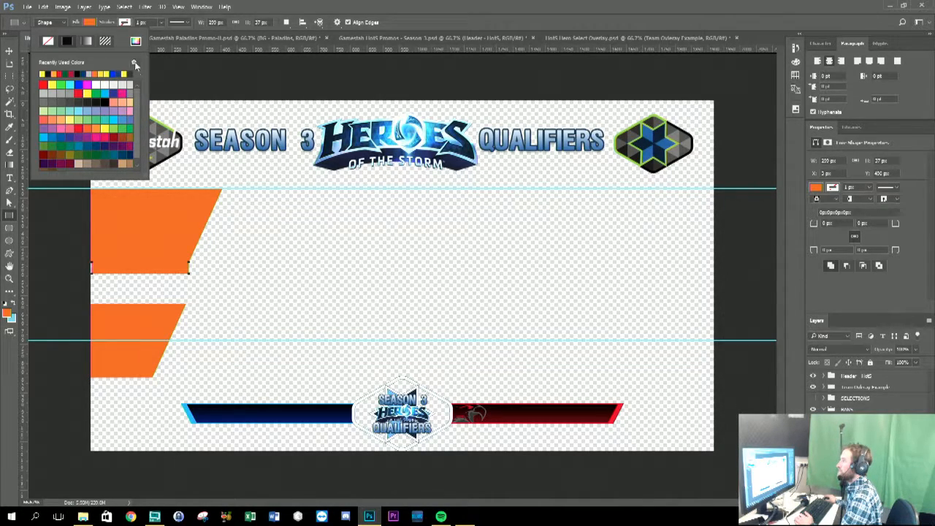
{"action": "left_click", "coordinate": [87, 73]}
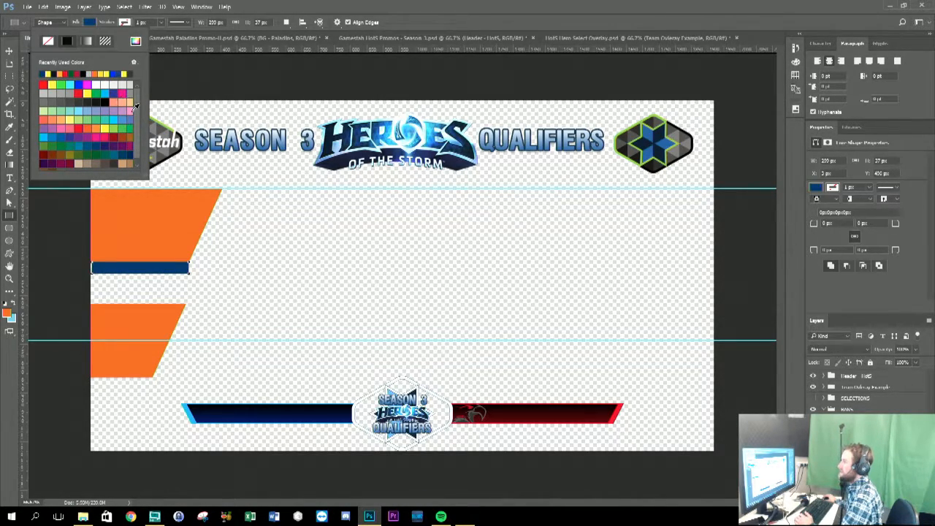
{"action": "left_click", "coordinate": [90, 22]}
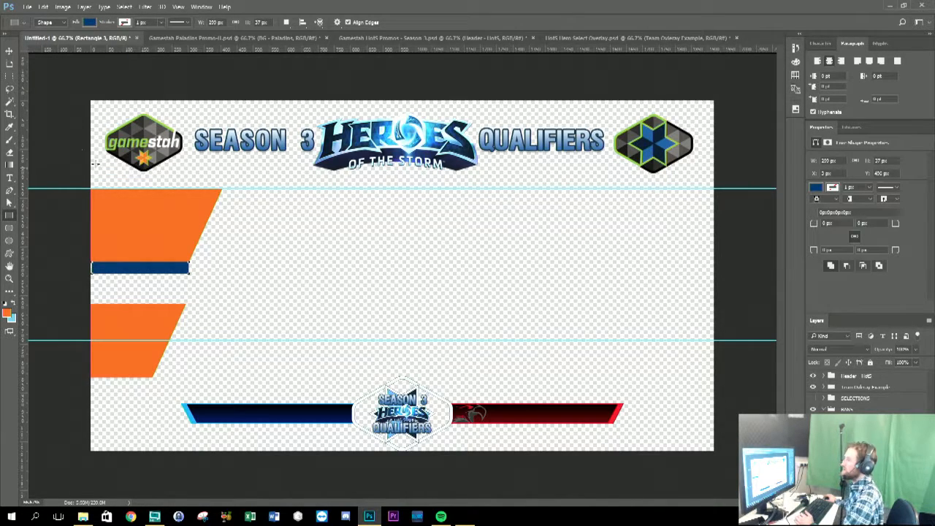
Align the dark blue bar with the canvas's left edge and nudge it flush against the upper orange panel's bottom edge.
{"action": "left_click", "coordinate": [9, 52]}
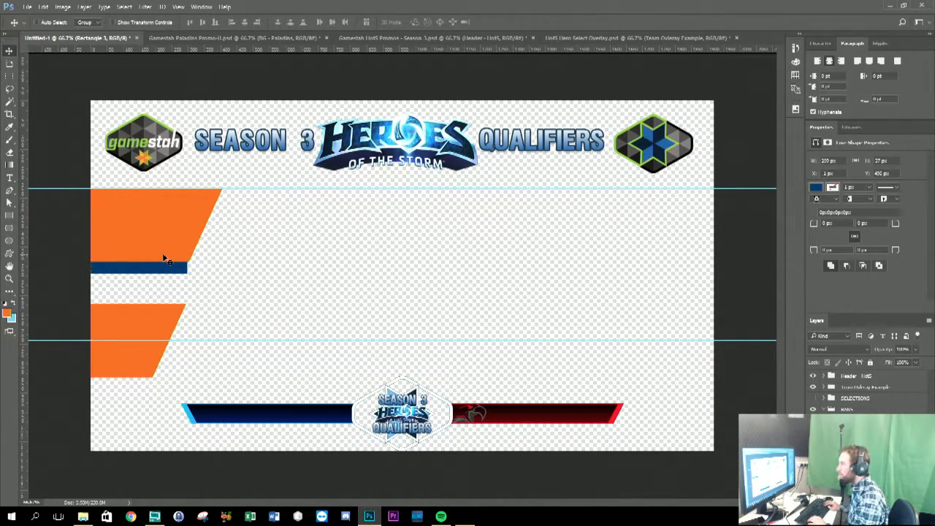
{"action": "key", "text": "Down"}
{"action": "key", "text": "Down"}
{"action": "key", "text": "Down"}
{"action": "key", "text": "Down"}
{"action": "key", "text": "Down"}
{"action": "key", "text": "Down"}
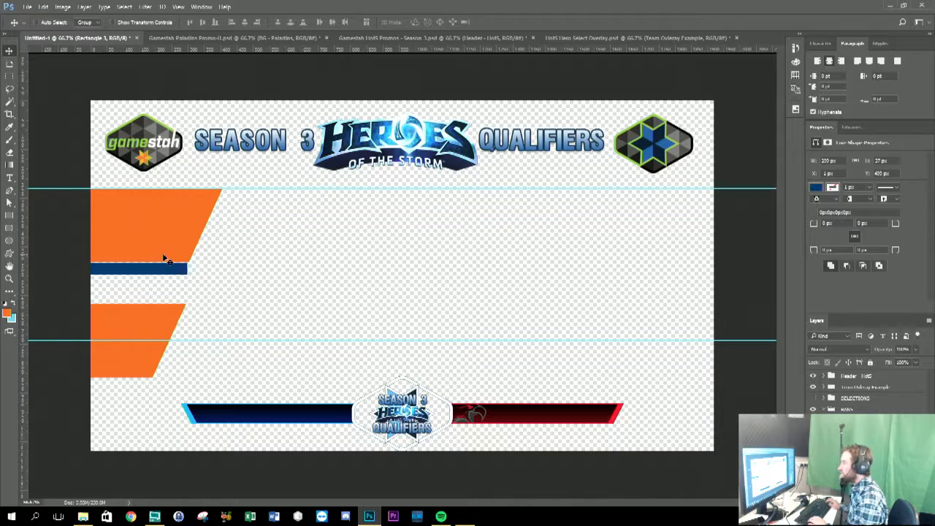
{"action": "key", "text": "Up"}
{"action": "key", "text": "Up"}
{"action": "key", "text": "Up"}
{"action": "key", "text": "Up"}
{"action": "key", "text": "Up"}
{"action": "key", "text": "Up"}
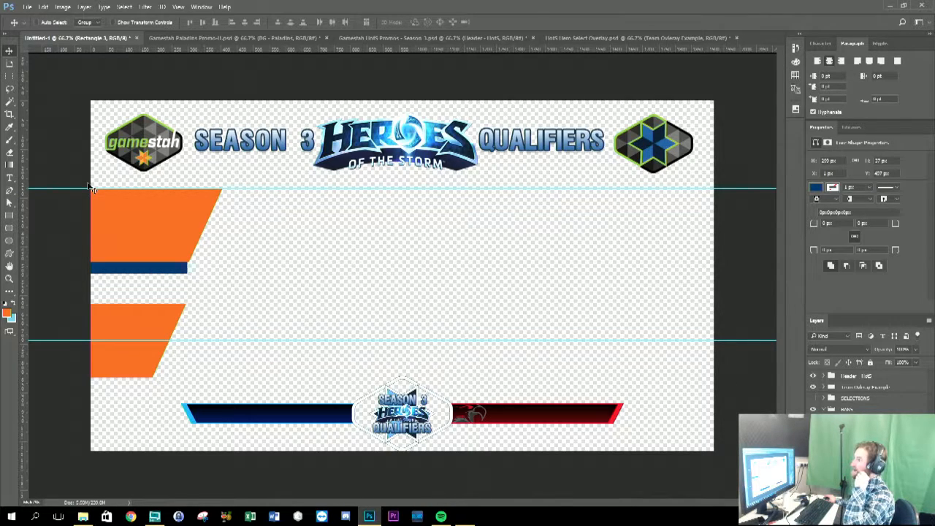
Stretch the dark blue bar to 304 px wide to match the upper orange panel's bottom edge.
{"action": "left_click", "coordinate": [10, 215]}
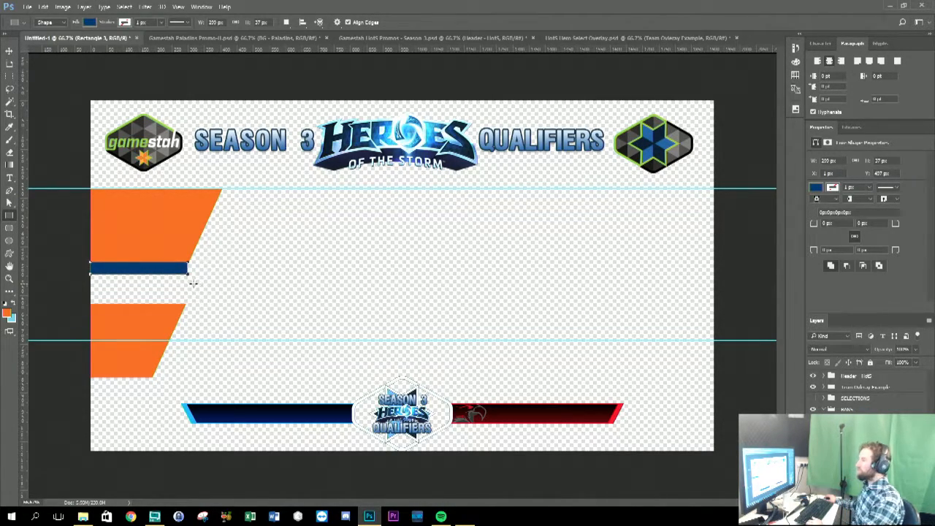
{"action": "left_click", "coordinate": [10, 51]}
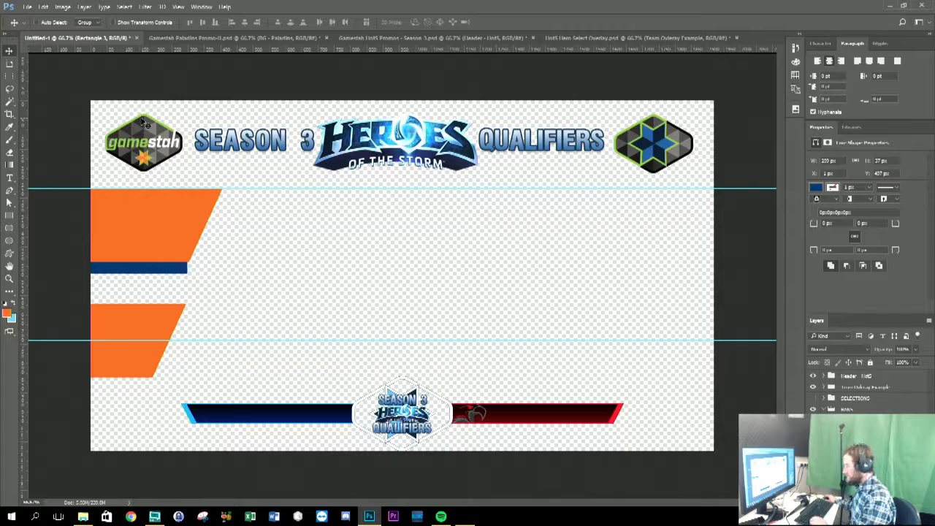
{"action": "key", "text": "ctrl+t"}
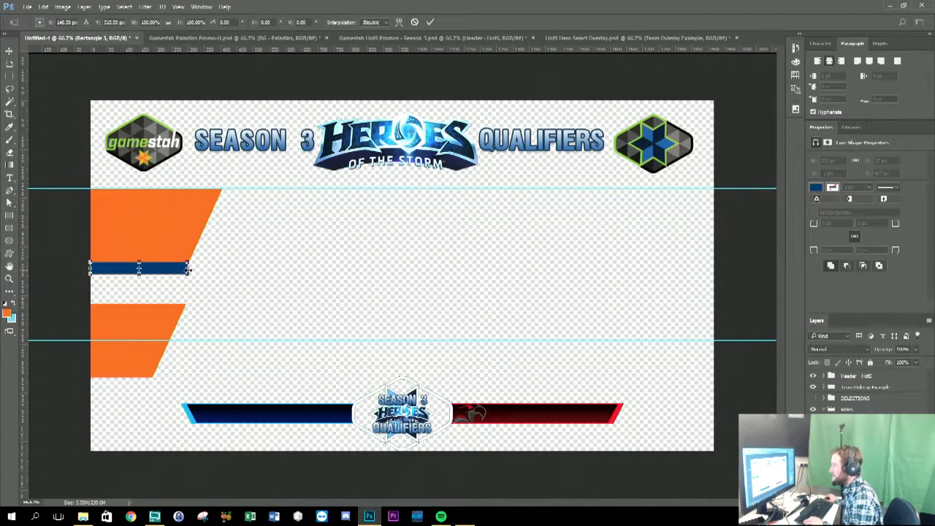
{"action": "left_click_drag", "start_coordinate": [188, 268], "coordinate": [191, 268]}
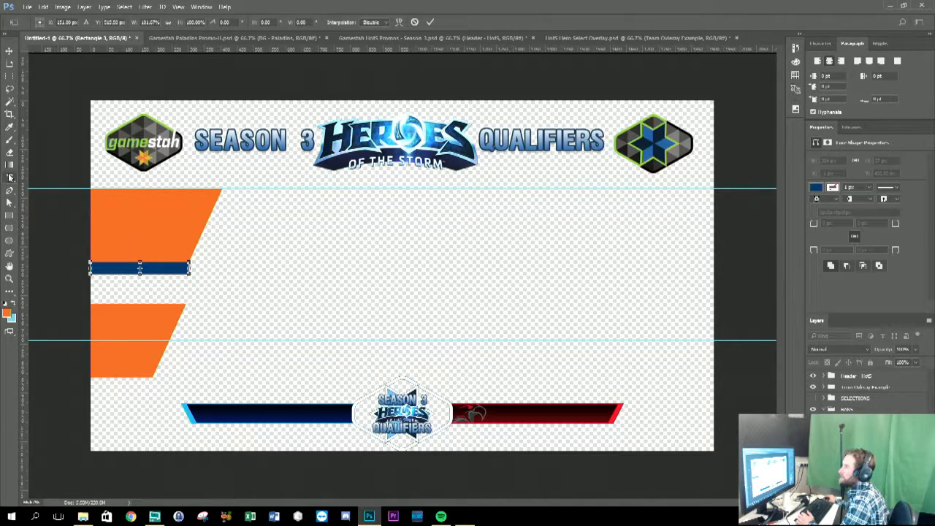
{"action": "key", "text": "Return"}
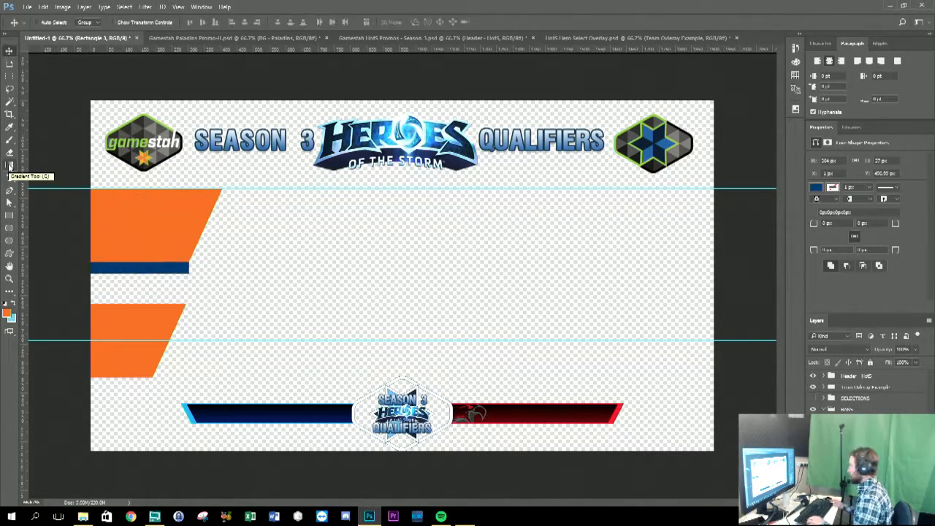
Duplicate the dark blue bar and place the copy flush under the lower orange panel, matching its bottom edge.
{"action": "key", "text": "ctrl+j"}
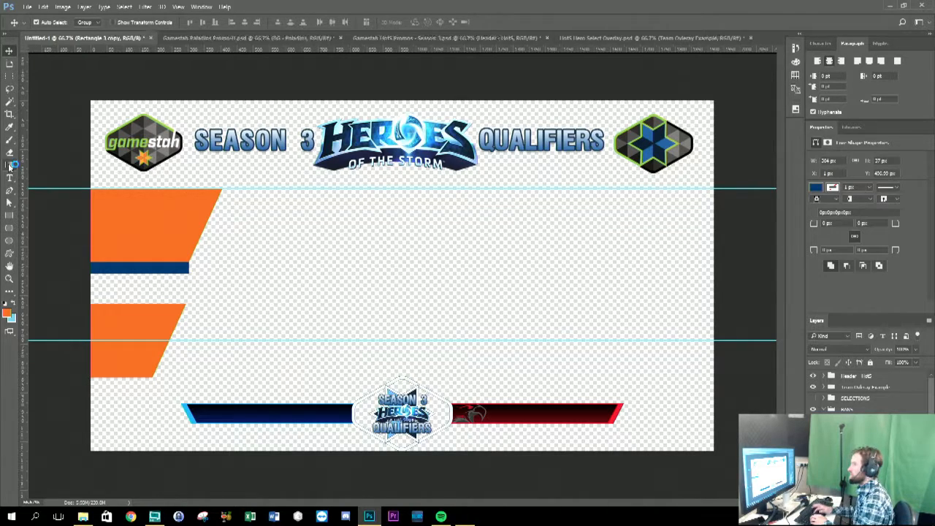
{"action": "left_click_drag", "start_coordinate": [134, 284], "coordinate": [103, 388]}
Rename the two dark blue bar layers, naming the lower one Blue Ban 2.
{"action": "left_click", "coordinate": [866, 442]}
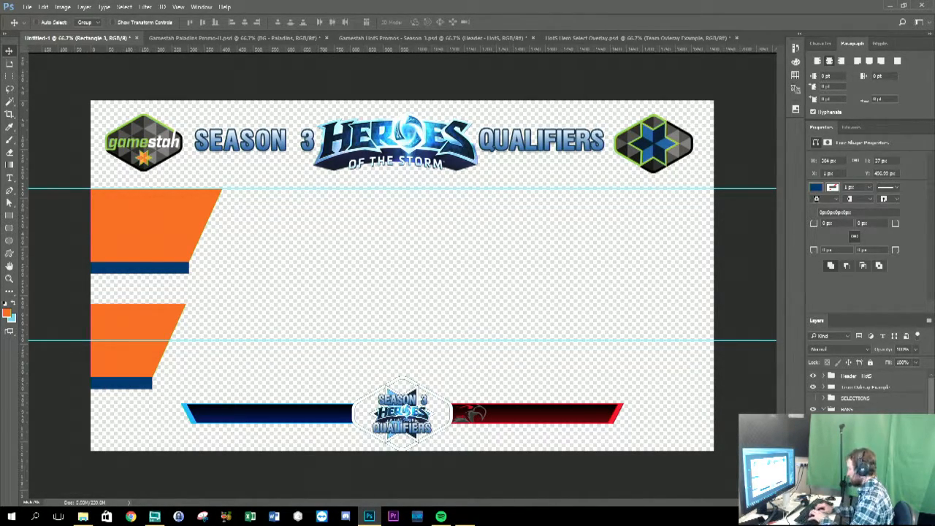
{"action": "key", "text": "Return"}
{"action": "left_click", "coordinate": [866, 431]}
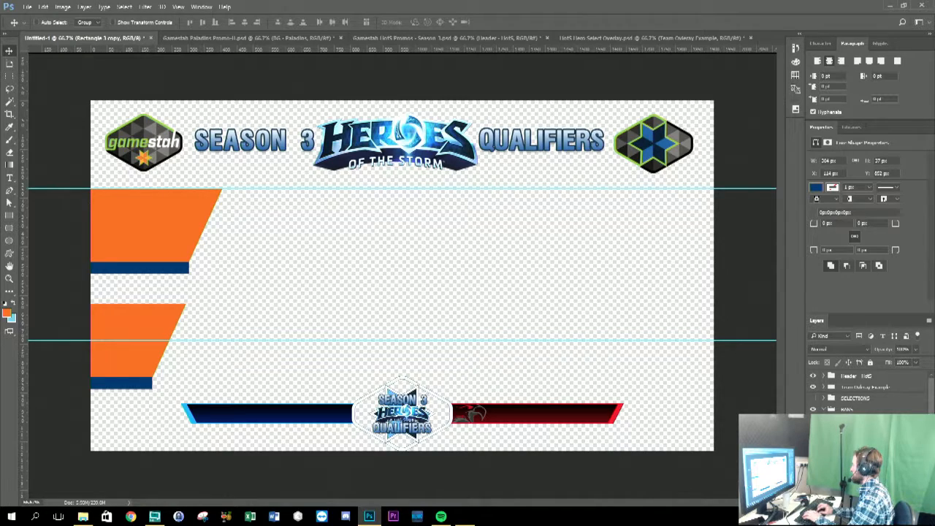
{"action": "key", "text": "Return"}
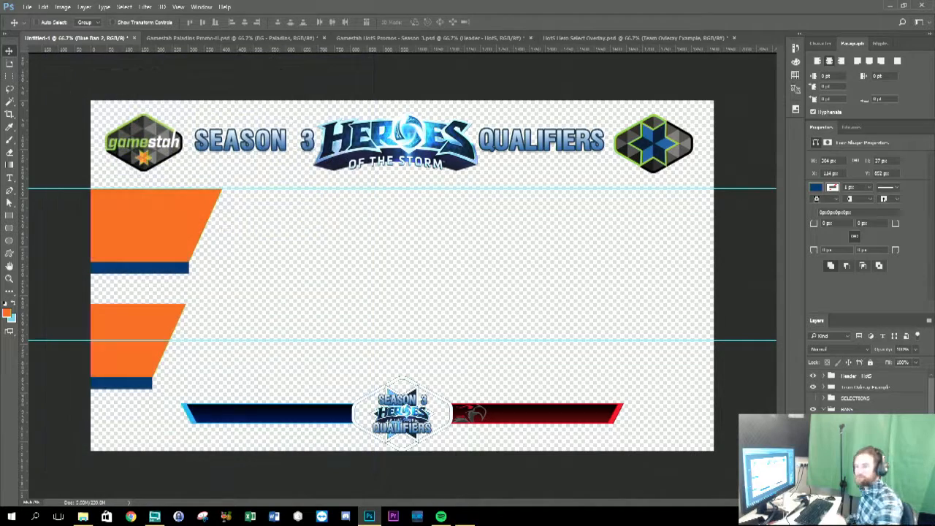
Group the two dark blue bar layers as Blue Bans and duplicate the group.
{"action": "left_click", "coordinate": [858, 431]}
{"action": "left_click", "coordinate": [858, 442], "text": "shift"}
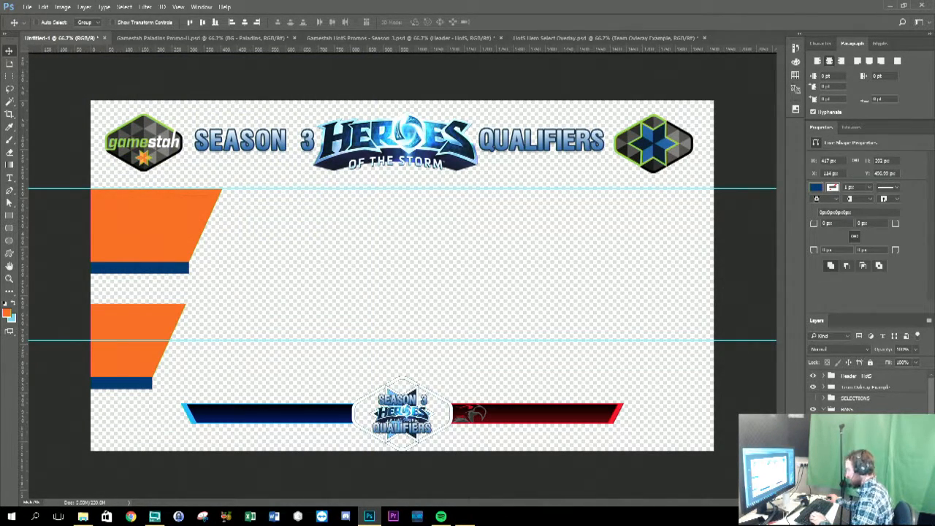
{"action": "key", "text": "ctrl+g"}
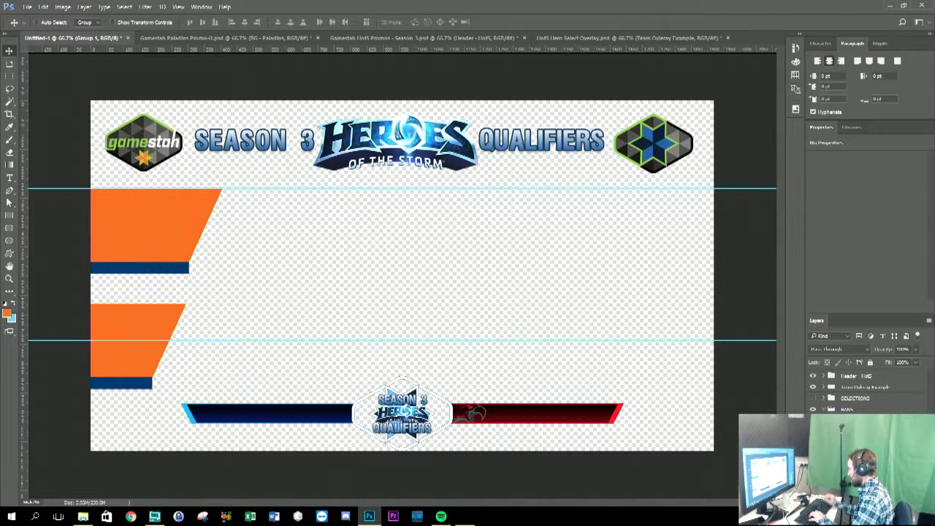
{"action": "key", "text": "Return"}
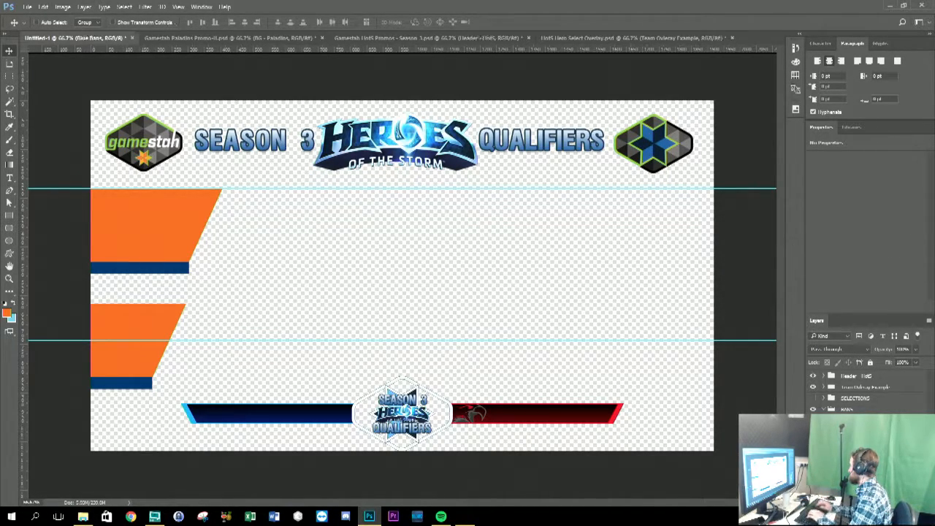
{"action": "key", "text": "ctrl+j"}
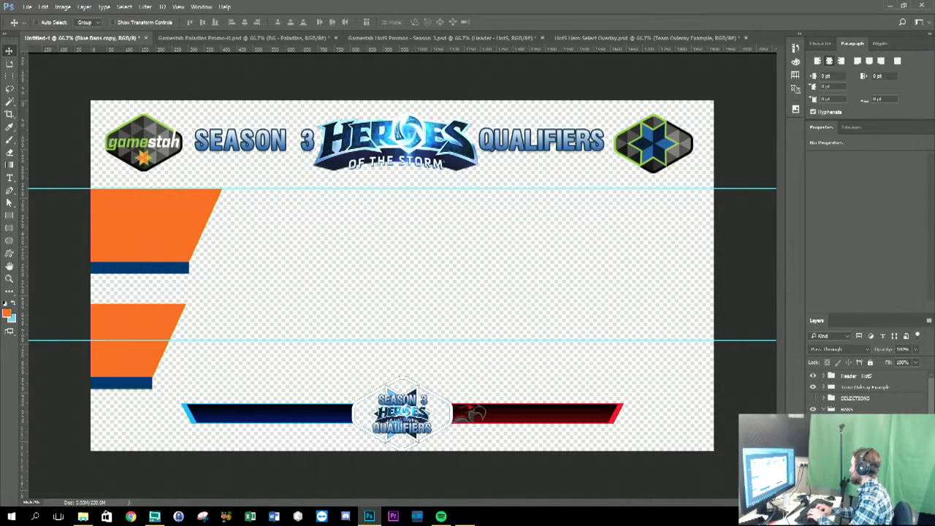
Rename the duplicated group Red Bans and its two bar layers Red Ban 1 and Red Ban 2.
{"action": "key", "text": "Return"}
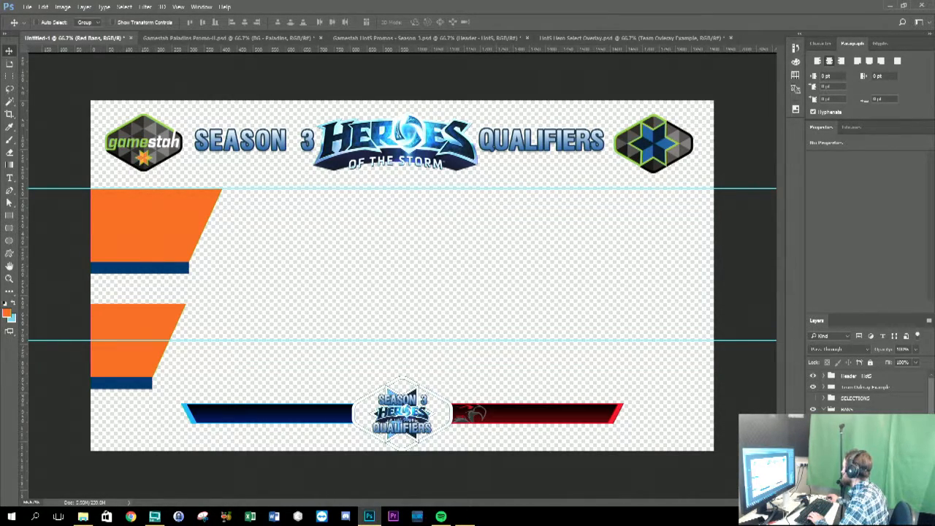
{"action": "left_click", "coordinate": [858, 442]}
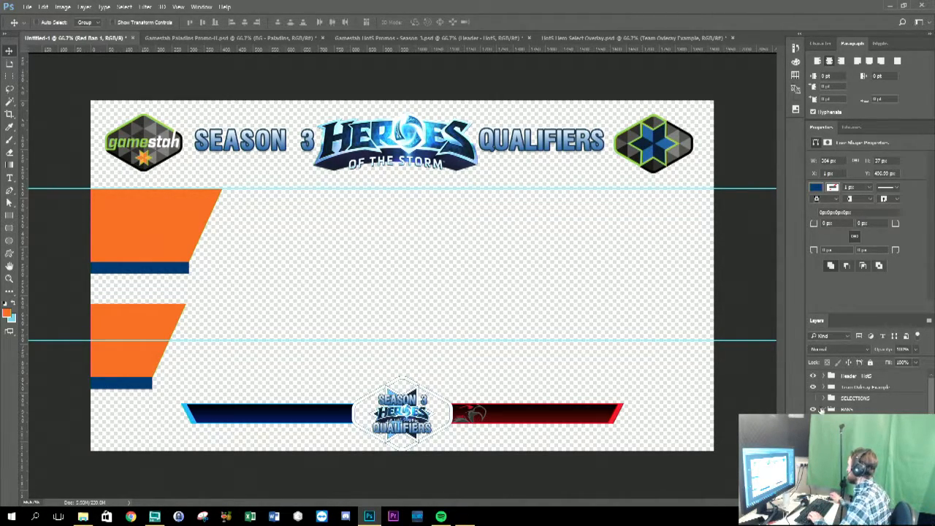
{"action": "left_click", "coordinate": [859, 453]}
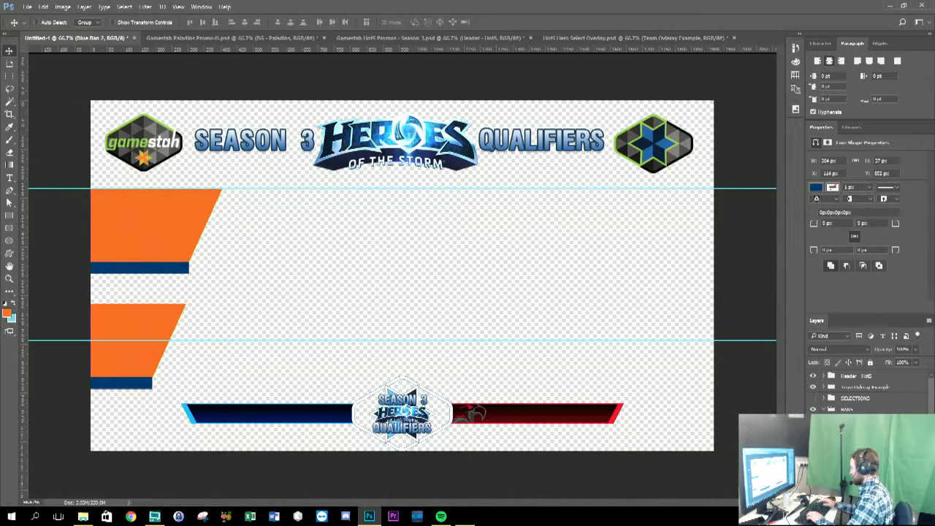
{"action": "key", "text": "Return"}
Fill the upper Red Ban 1 bar with red ed1c24, sampled from the red team bar's slanted edge.
{"action": "left_click", "coordinate": [859, 442]}
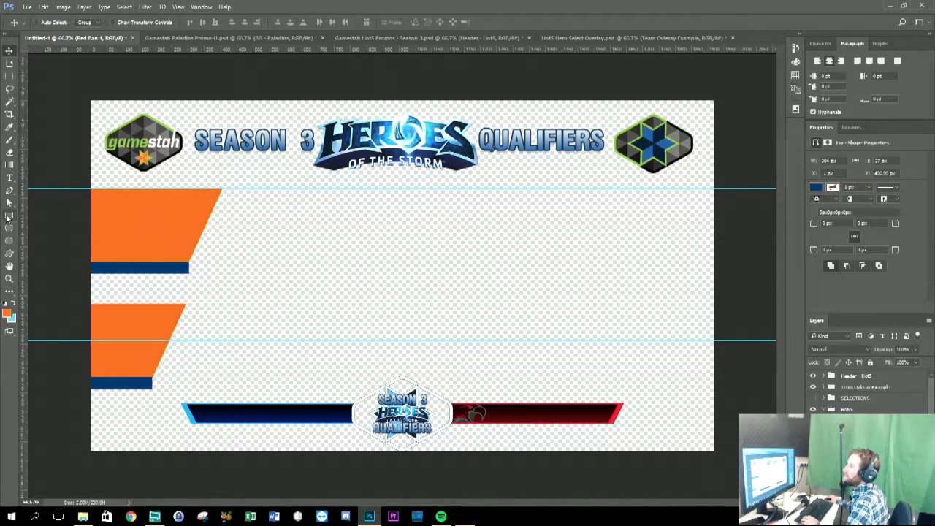
{"action": "left_click", "coordinate": [8, 216]}
{"action": "left_click", "coordinate": [90, 22]}
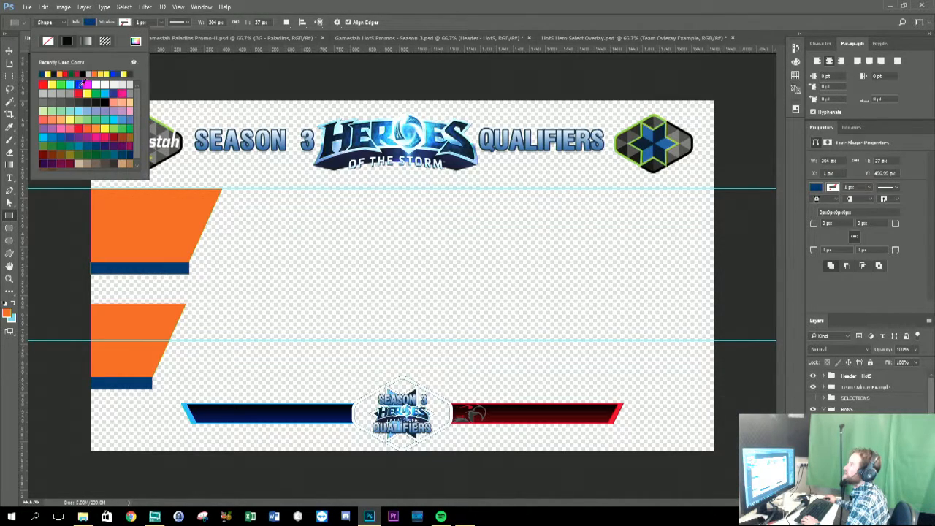
{"action": "left_click", "coordinate": [42, 85]}
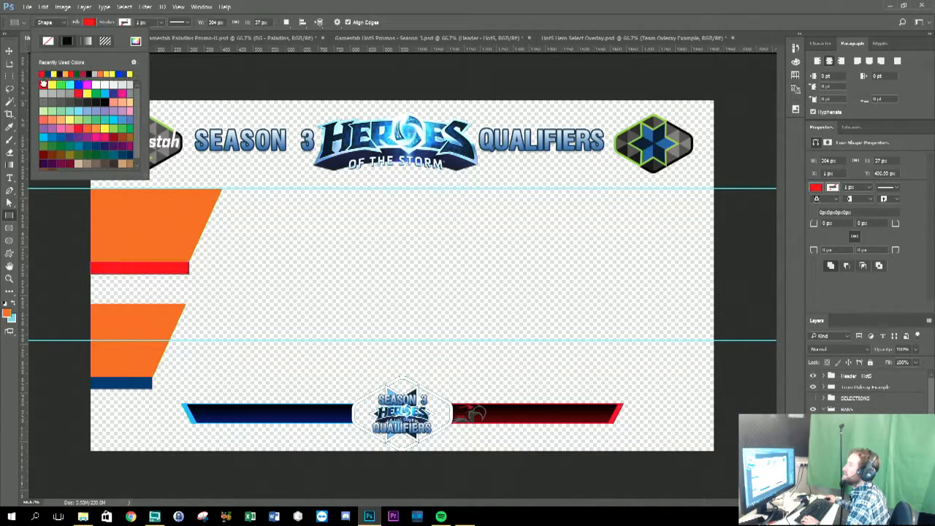
{"action": "left_click", "coordinate": [88, 73]}
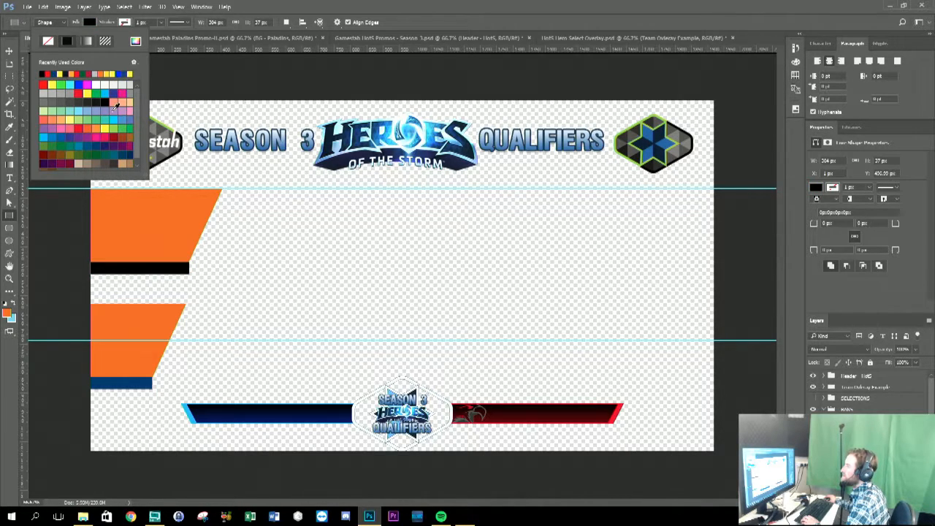
{"action": "left_click", "coordinate": [92, 74]}
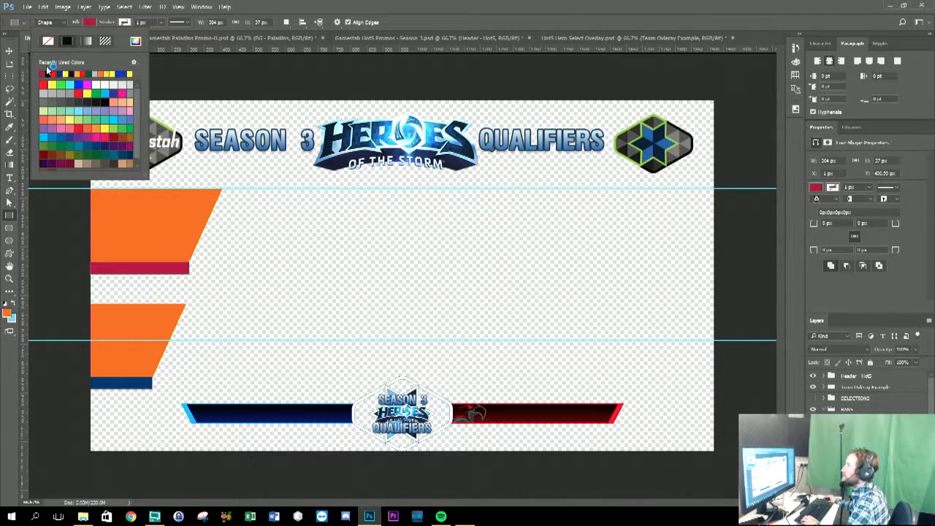
{"action": "left_click", "coordinate": [135, 41]}
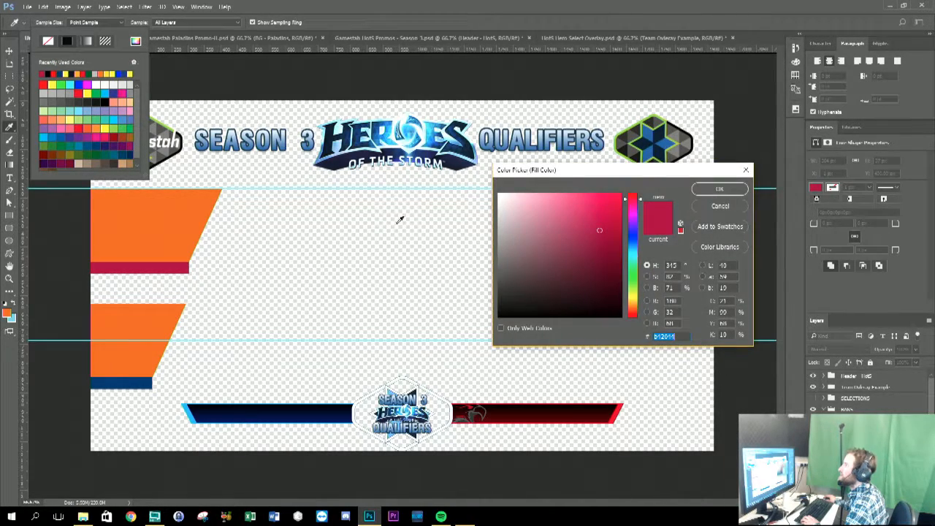
{"action": "left_click", "coordinate": [618, 410]}
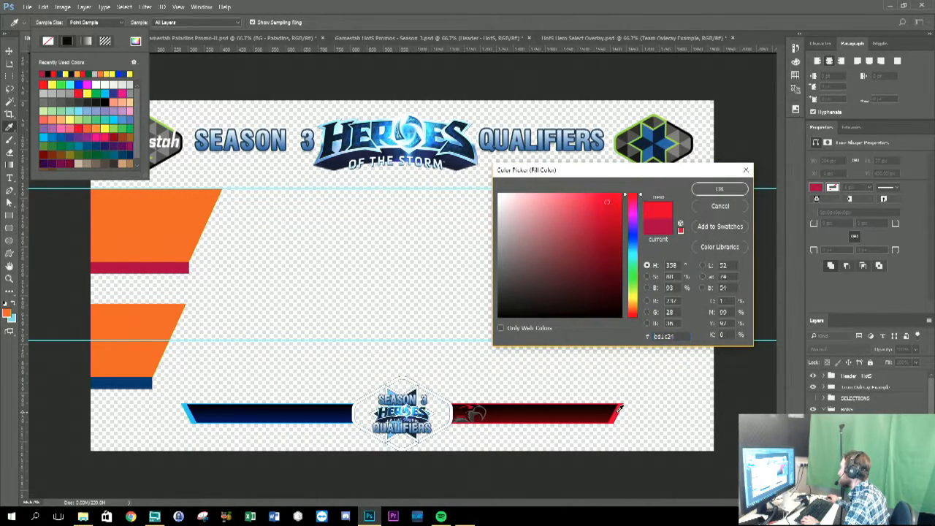
{"action": "left_click", "coordinate": [719, 189]}
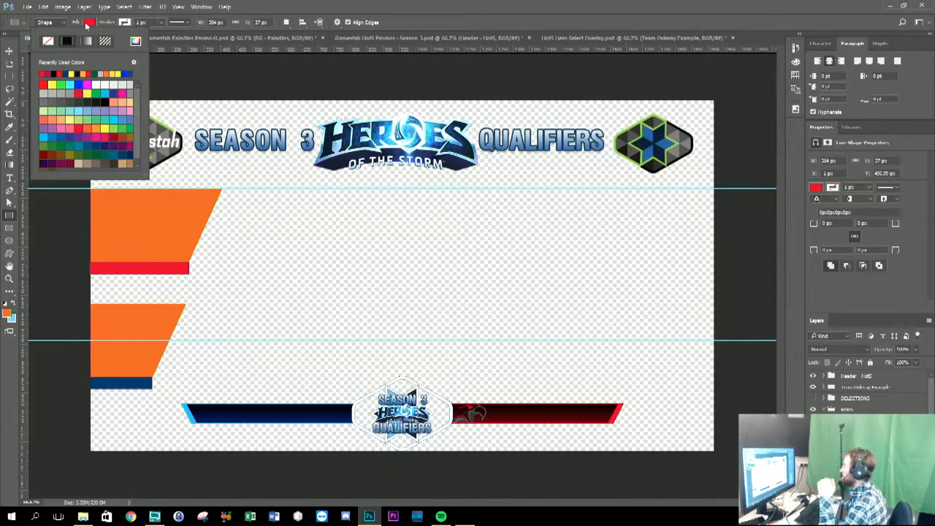
Fill the lower Red Ban 2 bar with the same recently used red.
{"action": "left_click", "coordinate": [855, 431]}
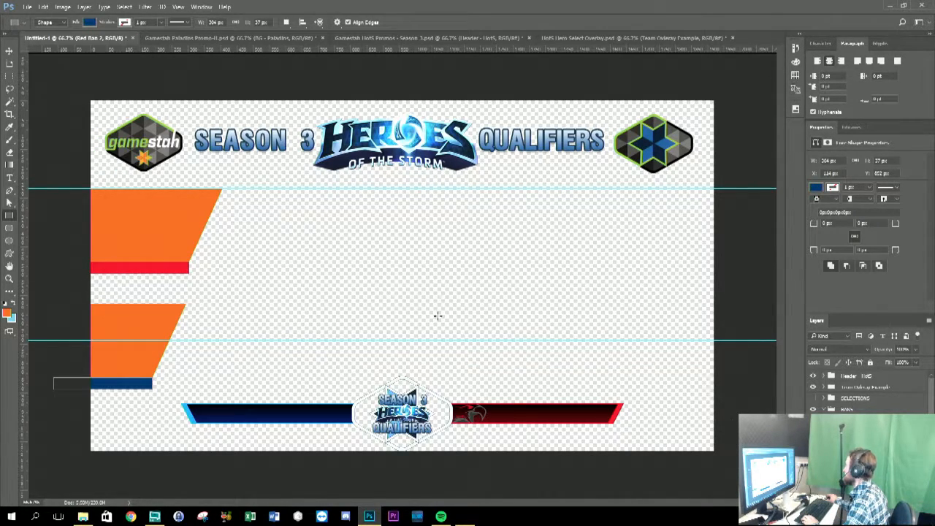
{"action": "left_click", "coordinate": [89, 22]}
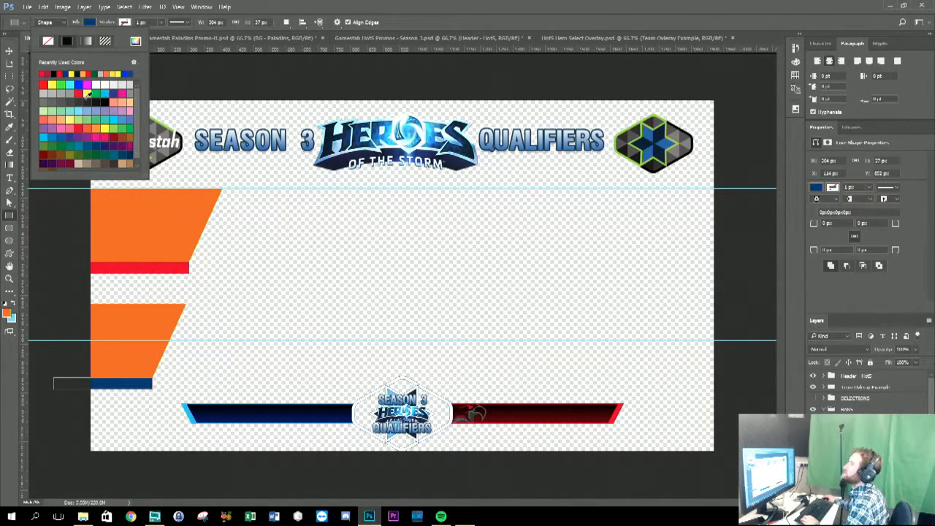
{"action": "left_click", "coordinate": [43, 74]}
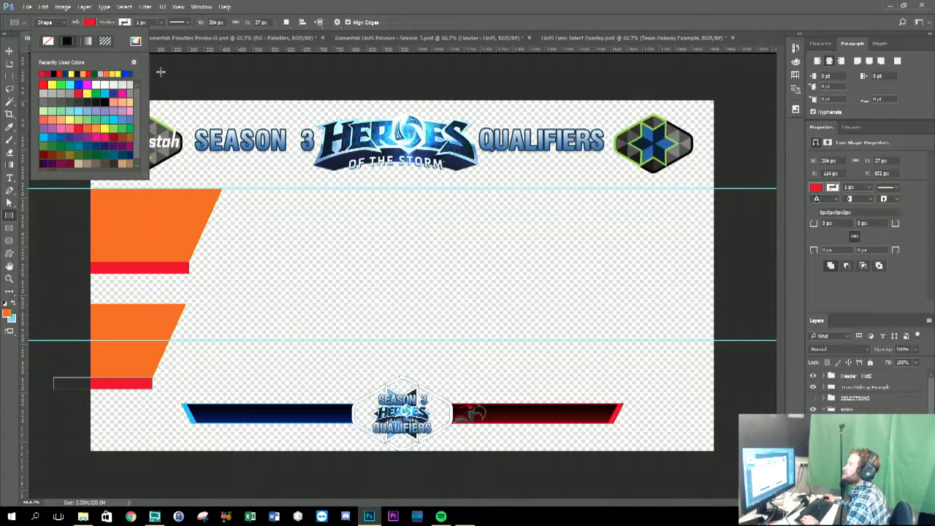
{"action": "left_click", "coordinate": [88, 24]}
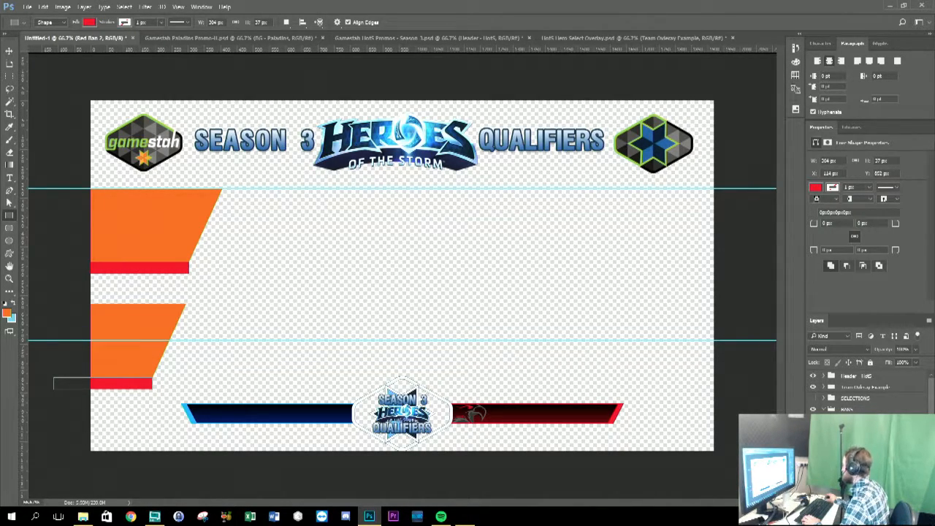
Fill the upper Blue Ban 1 bar with light blue 00aeef, matching the blue team bar's slanted edge.
{"action": "left_click", "coordinate": [847, 419]}
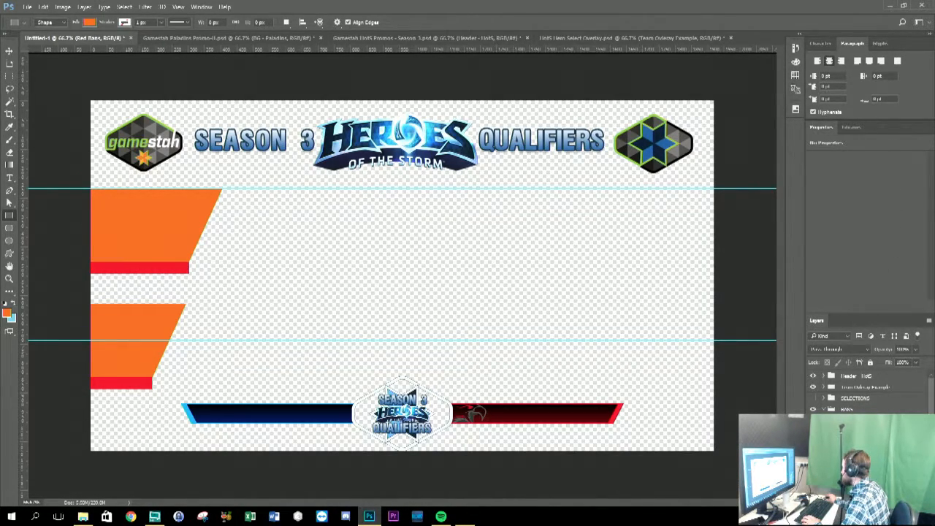
{"action": "left_click", "coordinate": [847, 442]}
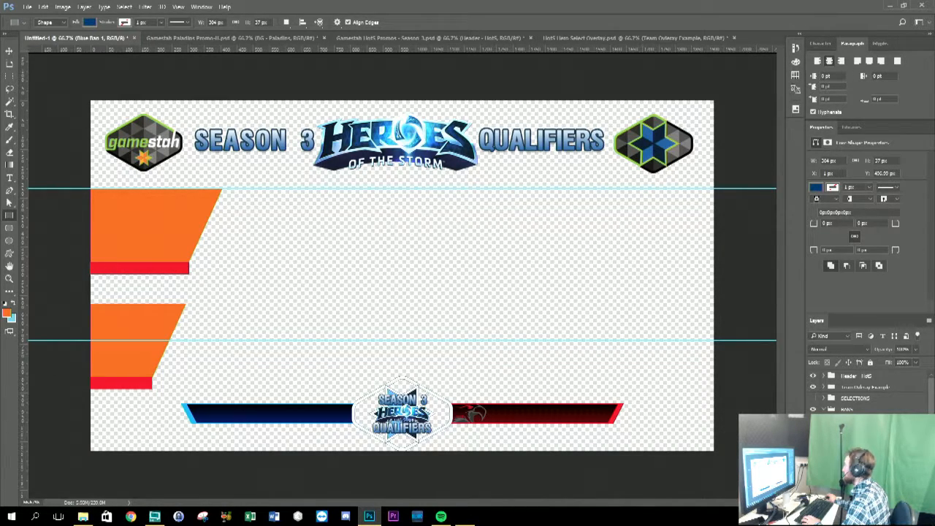
{"action": "left_click", "coordinate": [91, 21]}
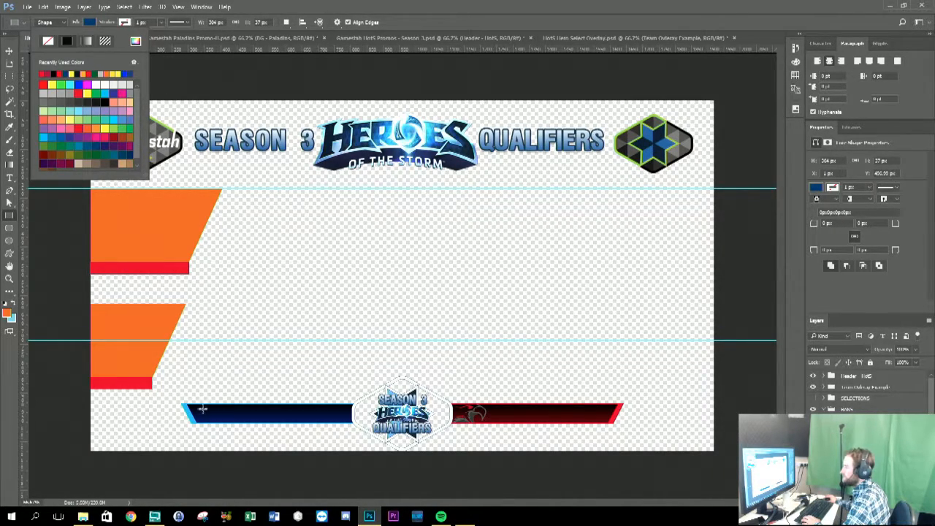
{"action": "left_click", "coordinate": [136, 41]}
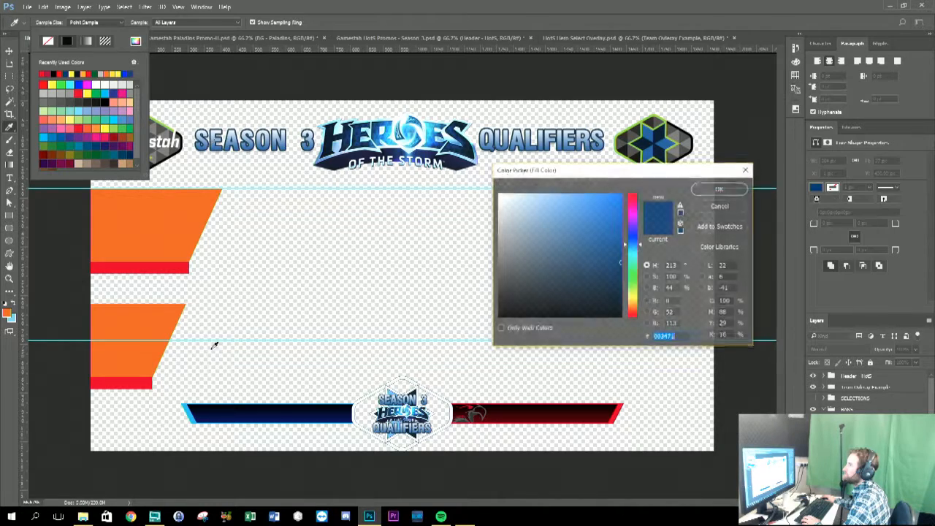
{"action": "type", "text": "00acef"}
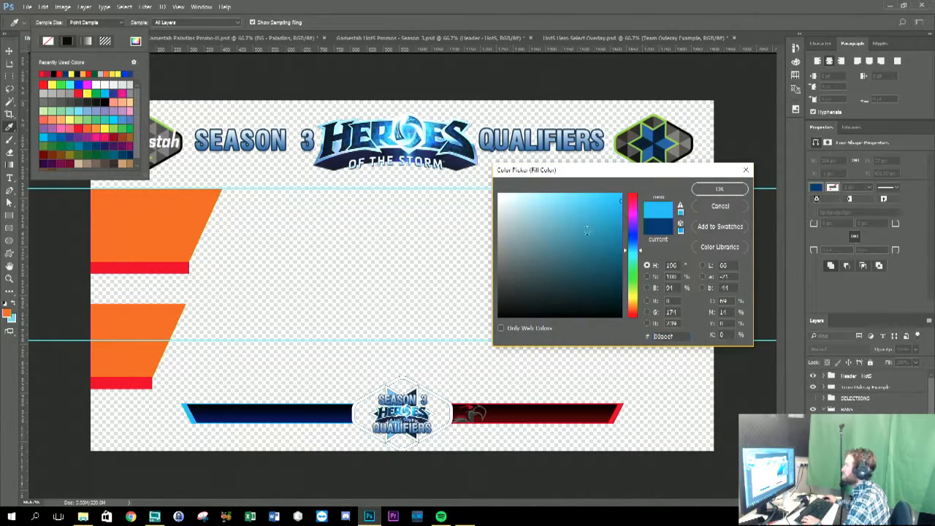
{"action": "left_click", "coordinate": [719, 189]}
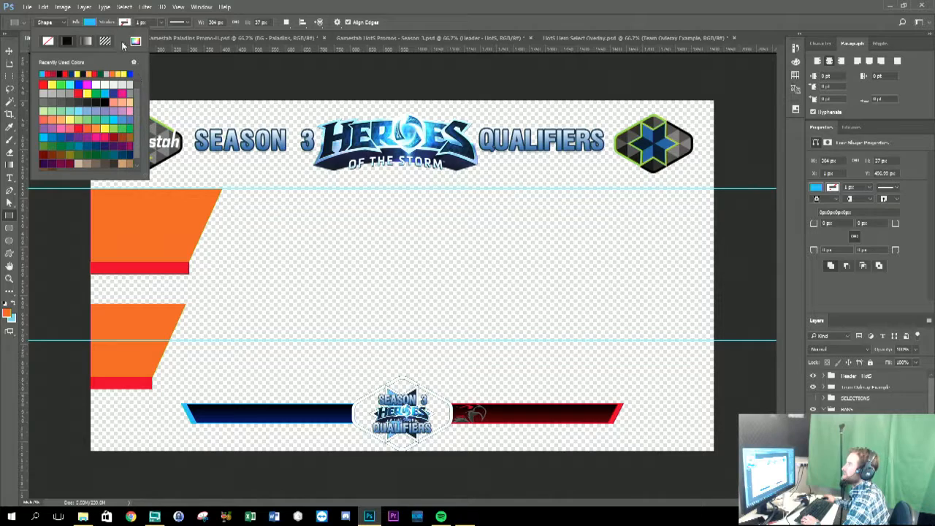
{"action": "left_click", "coordinate": [91, 22]}
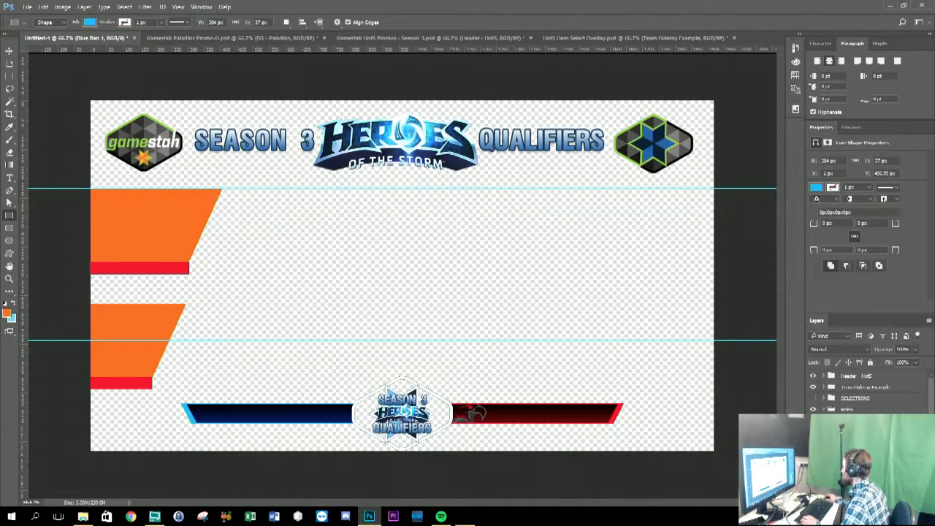
Fill the lower Blue Ban 2 bar with the same recently used light blue.
{"action": "left_click", "coordinate": [89, 22]}
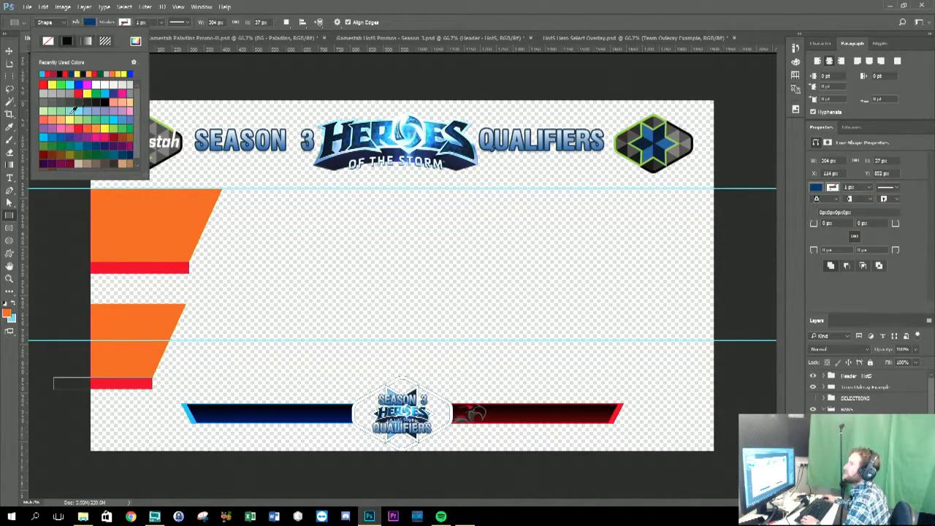
{"action": "left_click", "coordinate": [43, 74]}
{"action": "left_click", "coordinate": [89, 22]}
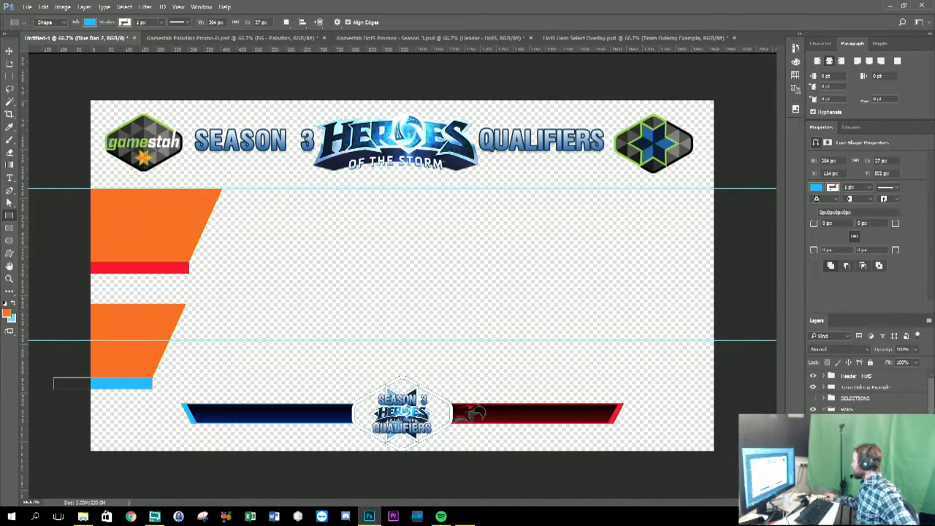
Examine the team-coloured hero frames in the HotS Hero Select Overlay document and return to the map selection document.
{"action": "scroll", "coordinate": [869, 395], "scroll_direction": "down", "scroll_amount": 3}
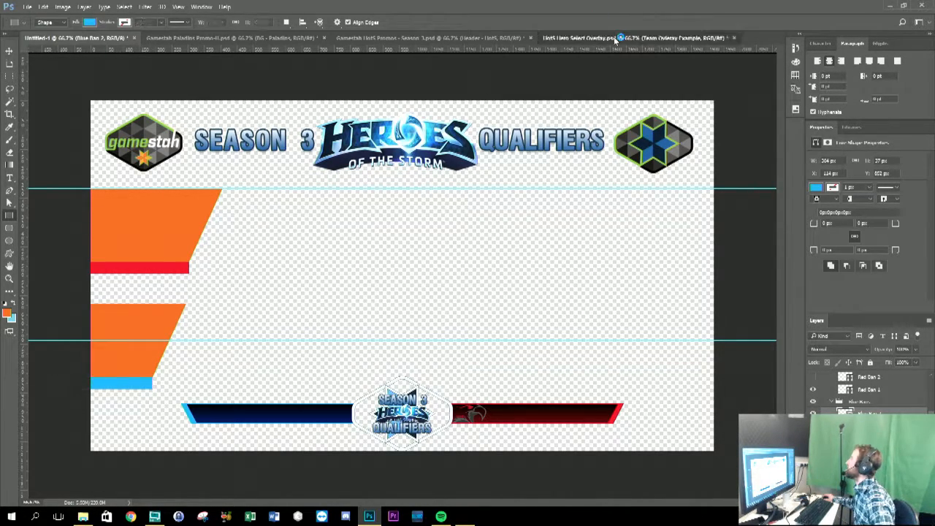
{"action": "left_click", "coordinate": [613, 37]}
{"action": "scroll", "coordinate": [869, 391], "scroll_direction": "down", "scroll_amount": 1}
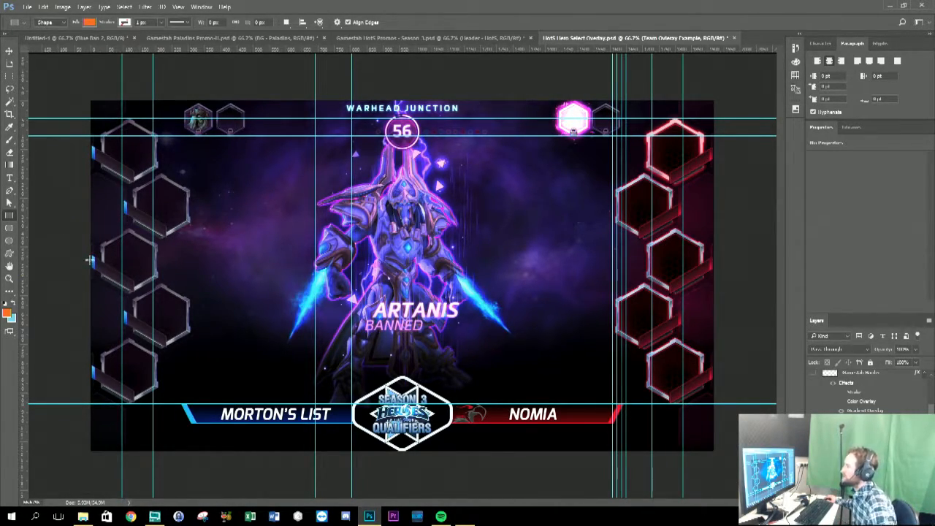
{"action": "left_click", "coordinate": [81, 37]}
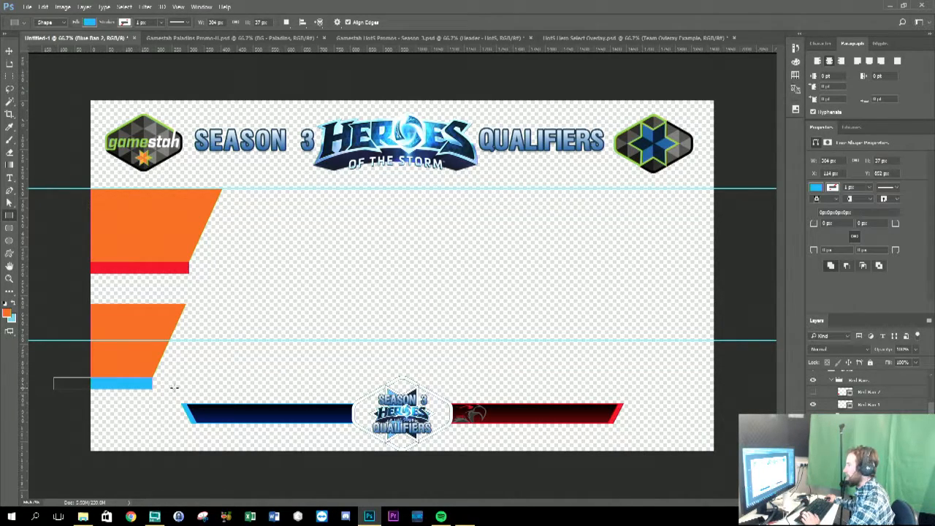
Delete the lower orange panel, the copy of the upper slanted panel.
{"action": "left_click", "coordinate": [869, 431]}
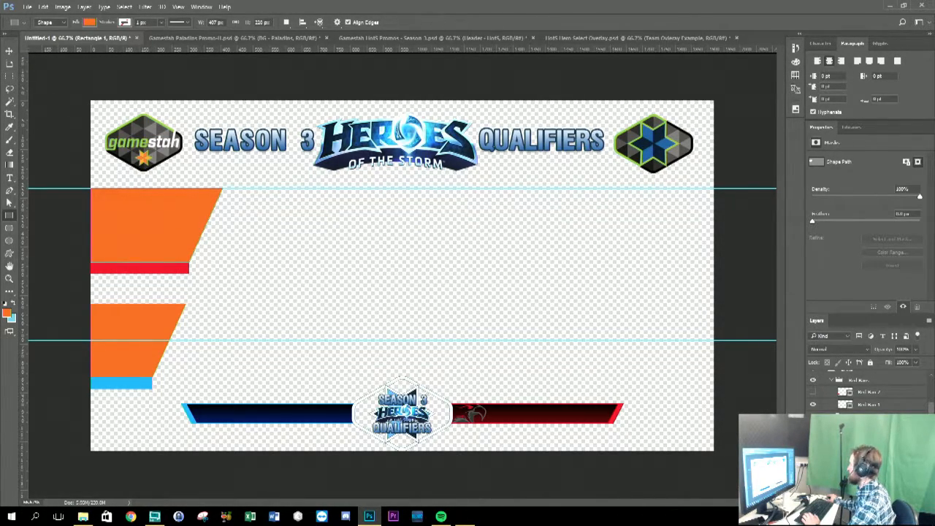
{"action": "key", "text": "ctrl+j"}
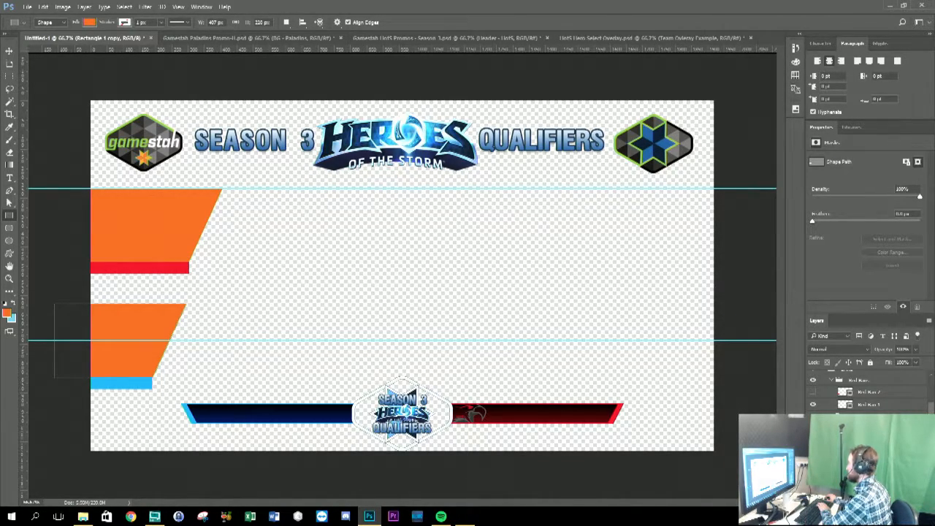
{"action": "key", "text": "Delete"}
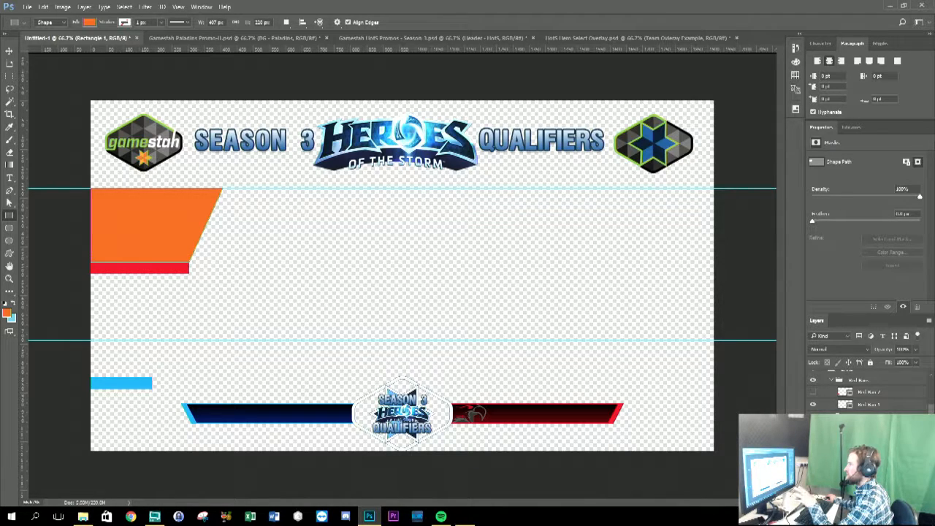
{"action": "left_click_drag", "start_coordinate": [152, 225], "coordinate": [116, 340]}
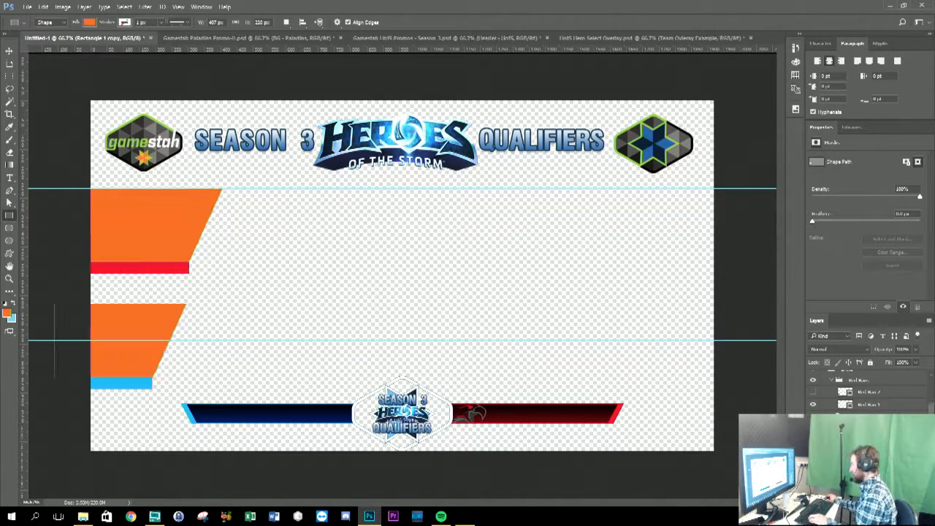
{"action": "left_click", "coordinate": [10, 49]}
{"action": "mouse_move", "coordinate": [139, 328]}
{"action": "left_mouse_down"}
{"action": "mouse_move", "coordinate": [199, 316]}
{"action": "mouse_move", "coordinate": [176, 198]}
{"action": "mouse_move", "coordinate": [179, 289]}
{"action": "mouse_move", "coordinate": [128, 322]}
{"action": "mouse_move", "coordinate": [61, 314]}
{"action": "mouse_move", "coordinate": [159, 297]}
{"action": "mouse_move", "coordinate": [133, 310]}
{"action": "mouse_move", "coordinate": [138, 320]}
{"action": "left_mouse_up"}
{"action": "key", "text": "Delete"}
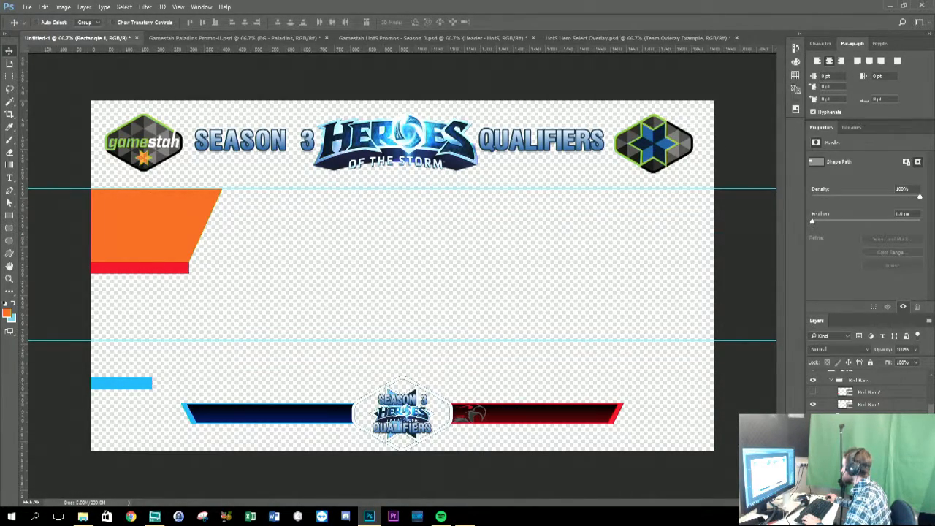
Stretch the upper orange panel downward to about 132% of its height and duplicate it.
{"action": "key", "text": "ctrl+t"}
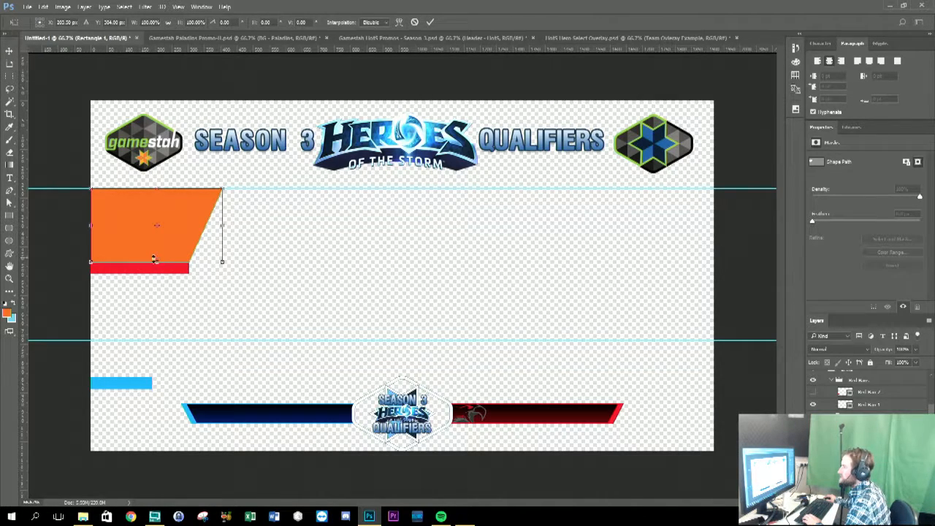
{"action": "left_click_drag", "start_coordinate": [156, 261], "coordinate": [155, 285]}
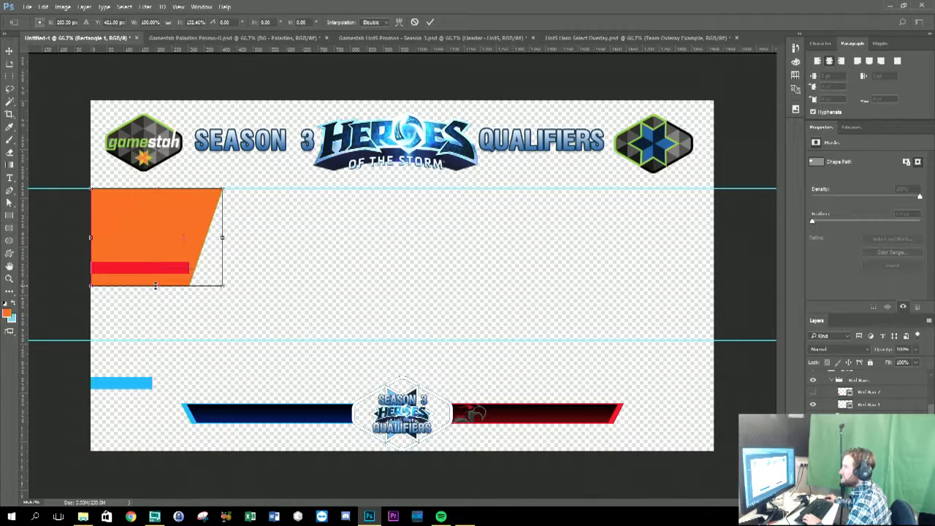
{"action": "left_click", "coordinate": [430, 24]}
{"action": "key", "text": "ctrl+j"}
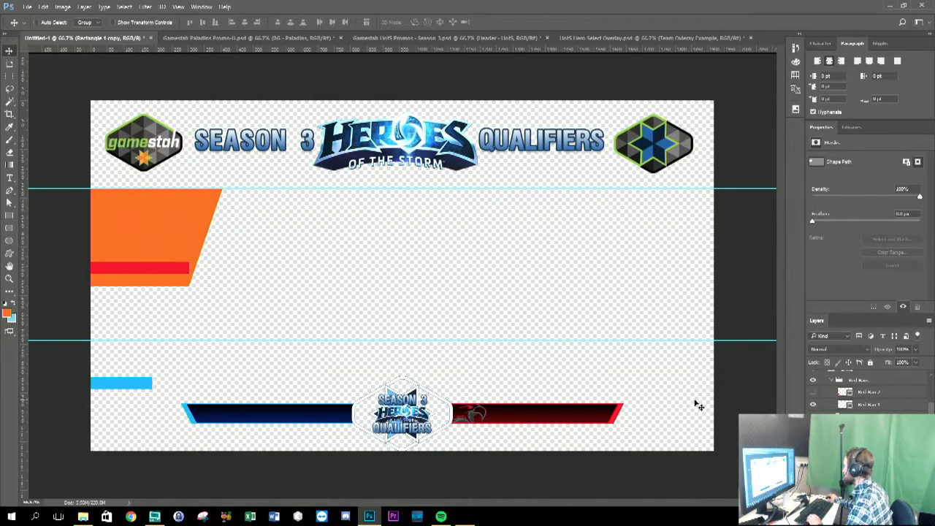
Place the duplicated orange panel just below the upper one, continuing its slant, and lower the Red Ban 1 bar within the upper panel.
{"action": "left_click_drag", "start_coordinate": [165, 243], "coordinate": [128, 338]}
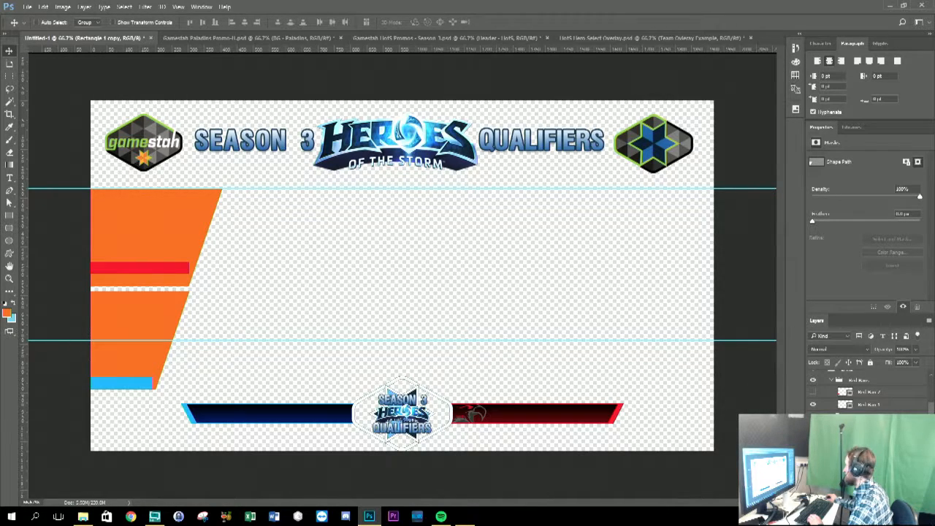
{"action": "left_click", "coordinate": [870, 406]}
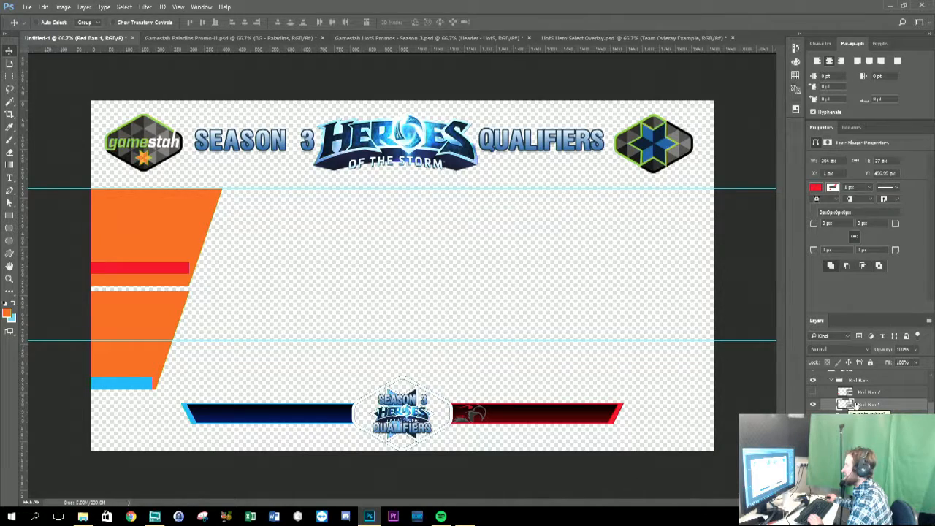
{"action": "scroll", "coordinate": [847, 400], "scroll_direction": "up", "scroll_amount": 3}
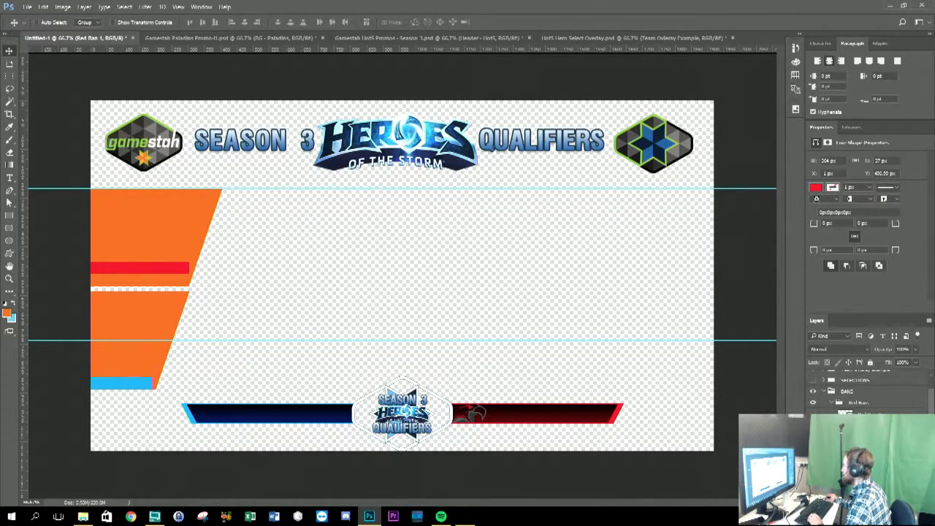
{"action": "left_click_drag", "start_coordinate": [167, 267], "coordinate": [164, 274]}
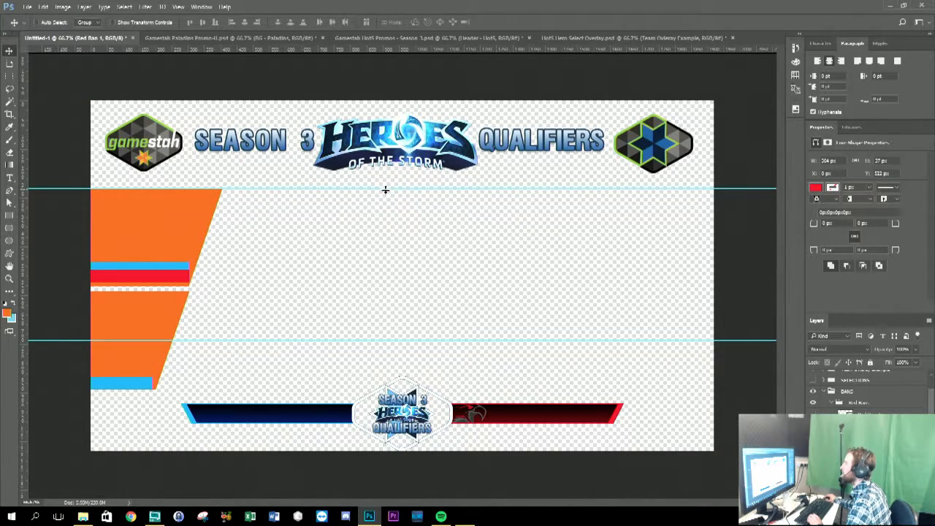
Add a horizontal guide at the upper orange panel's bottom edge and align the bottom of the Red Ban 1 bar with it.
{"action": "left_click_drag", "start_coordinate": [378, 49], "coordinate": [358, 285]}
{"action": "key", "text": "Escape"}
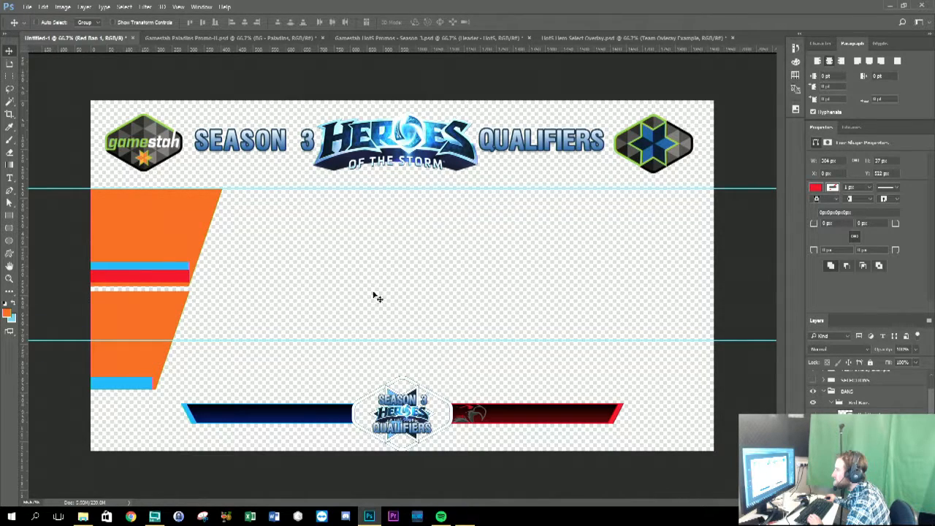
{"action": "scroll", "coordinate": [869, 398], "scroll_direction": "down", "scroll_amount": 3}
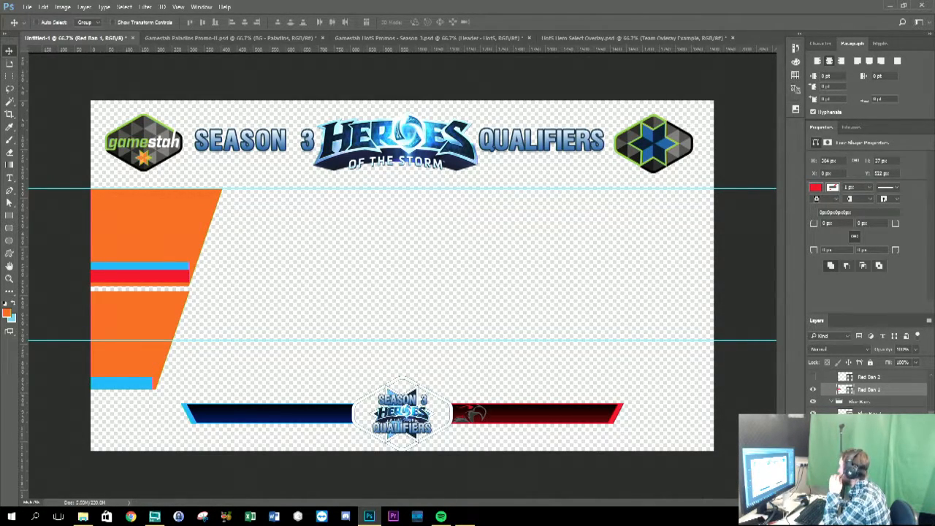
{"action": "left_click", "coordinate": [869, 437]}
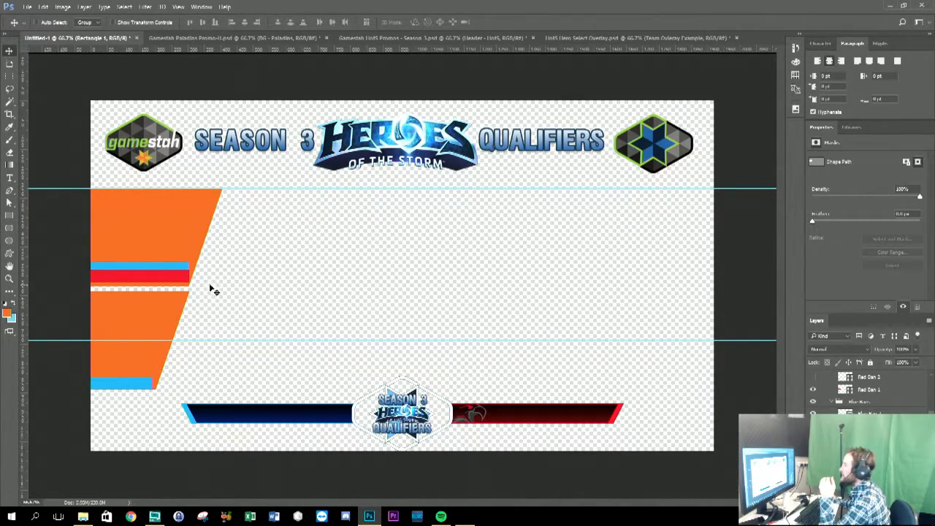
{"action": "mouse_move", "coordinate": [212, 287]}
{"action": "left_mouse_down"}
{"action": "mouse_move", "coordinate": [213, 295]}
{"action": "mouse_move", "coordinate": [219, 261]}
{"action": "mouse_move", "coordinate": [225, 287]}
{"action": "left_mouse_up"}
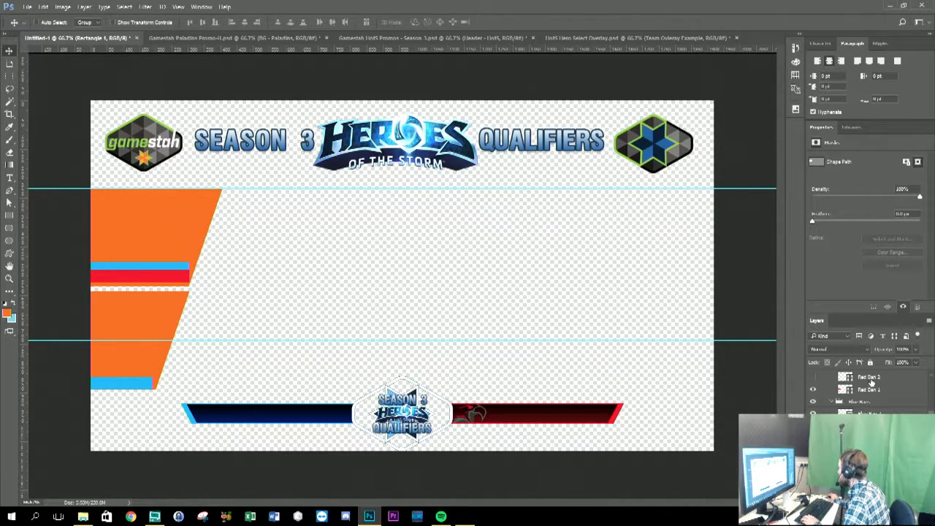
{"action": "left_click", "coordinate": [869, 378]}
{"action": "left_click_drag", "start_coordinate": [187, 282], "coordinate": [170, 281]}
{"action": "left_click", "coordinate": [864, 390]}
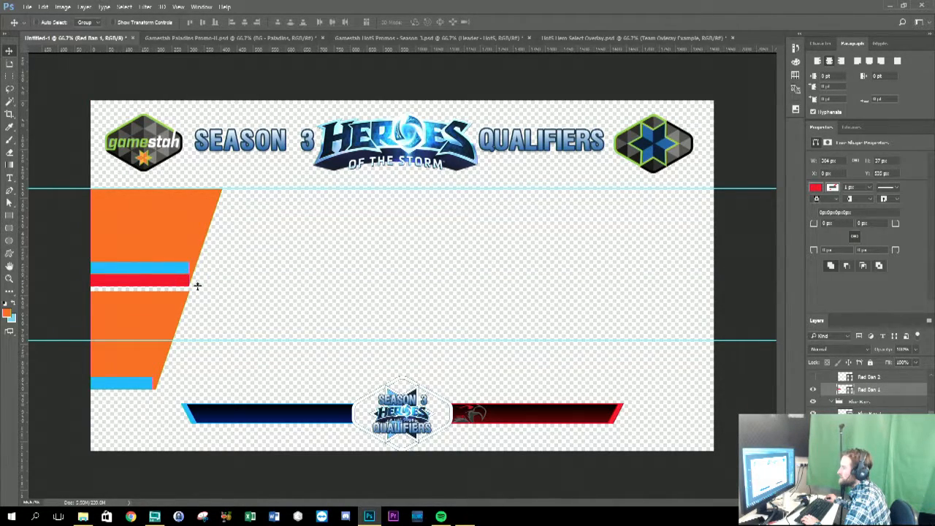
Extend the Red Ban 1 bar's upper-right corner outward so its end follows the slanted edge of the upper orange panel.
{"action": "left_click", "coordinate": [9, 202]}
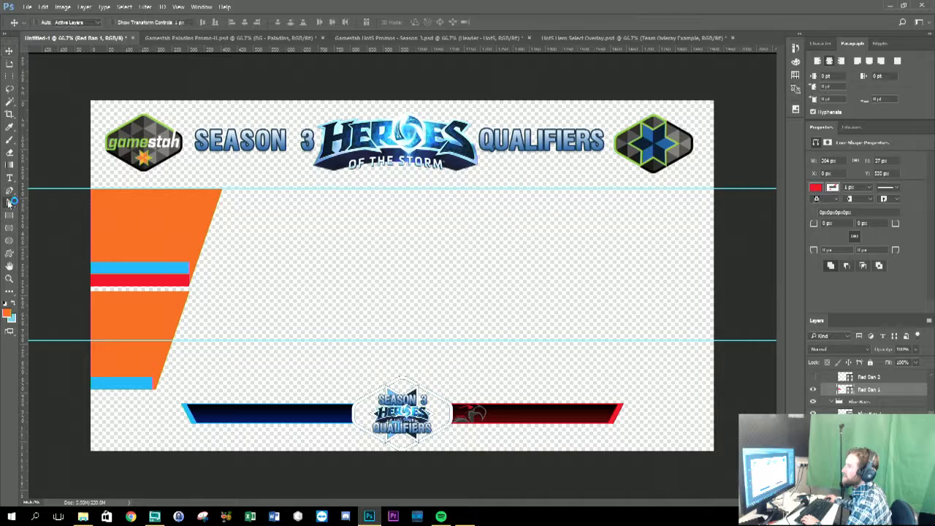
{"action": "scroll", "coordinate": [190, 284], "scroll_direction": "up", "scroll_amount": 5}
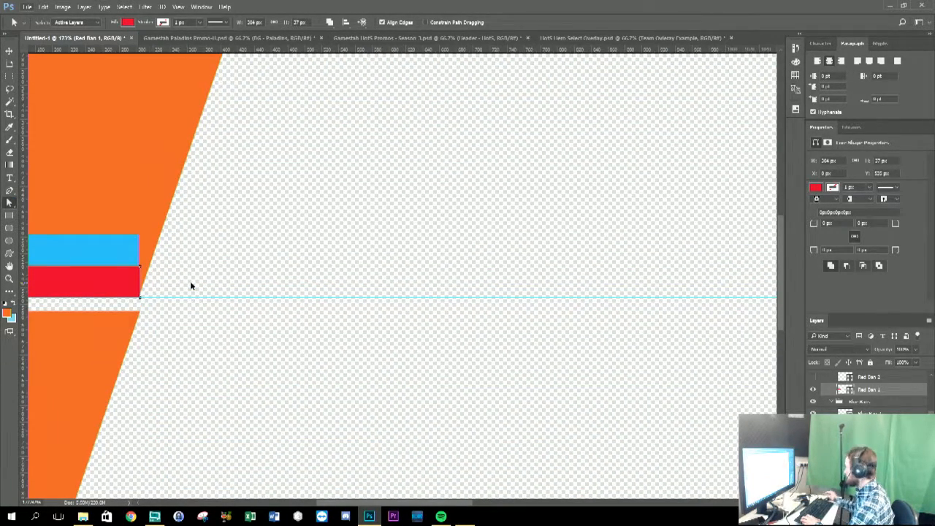
{"action": "left_click_drag", "start_coordinate": [434, 503], "coordinate": [390, 506]}
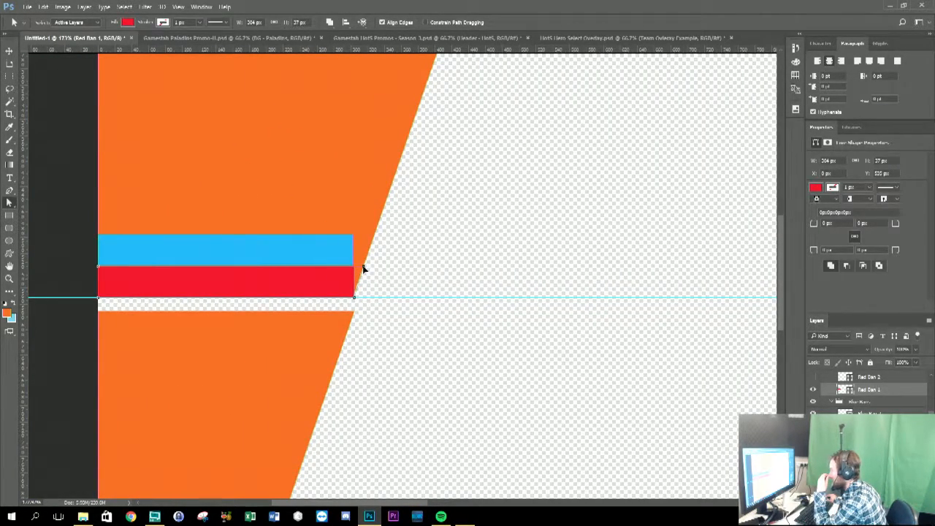
{"action": "left_click_drag", "start_coordinate": [363, 267], "coordinate": [363, 266]}
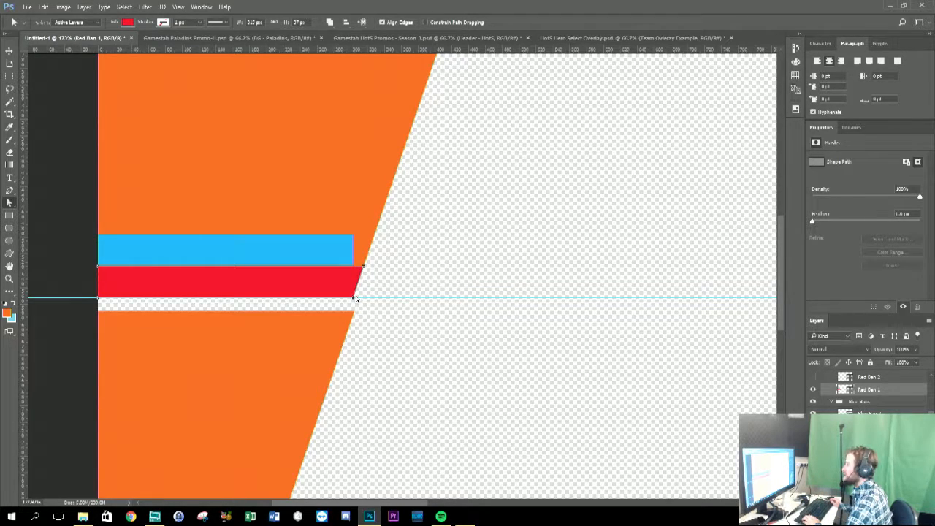
{"action": "left_click", "coordinate": [10, 51]}
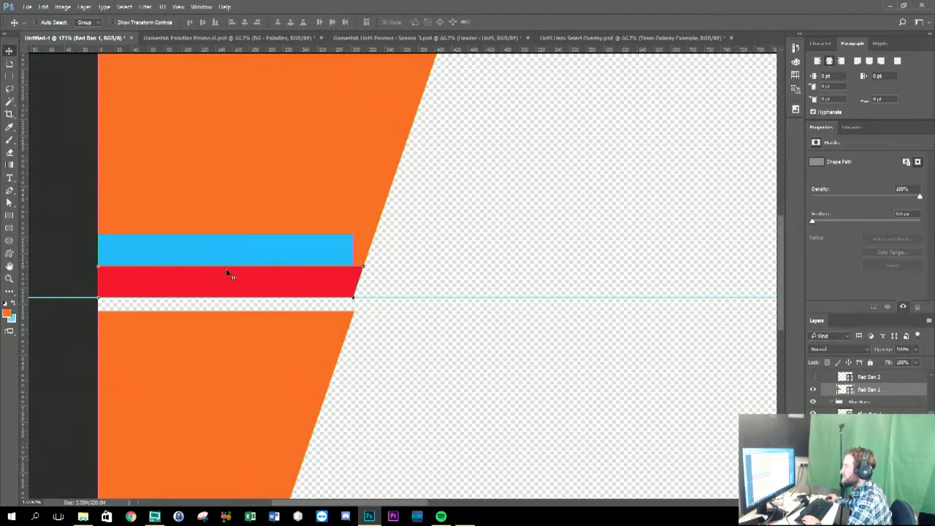
{"action": "left_click", "coordinate": [813, 390]}
{"action": "left_click", "coordinate": [814, 390]}
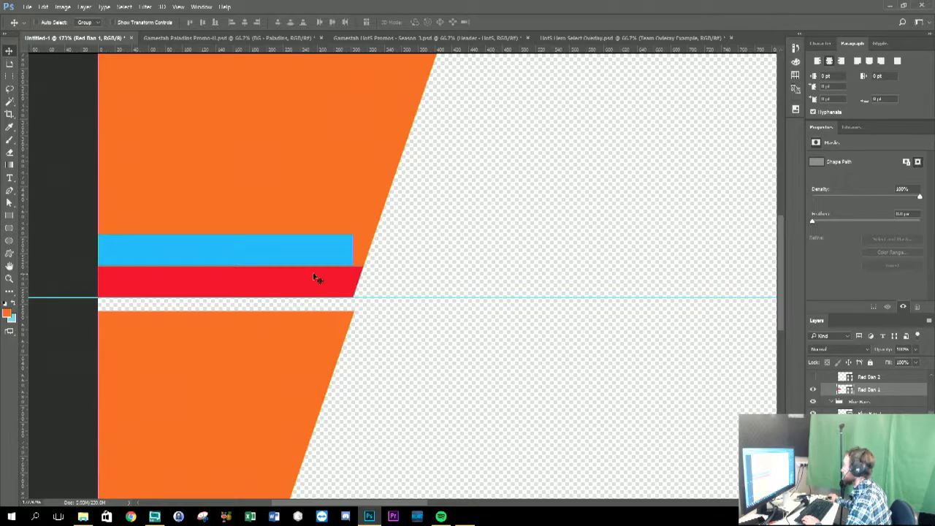
Align the Blue Ban 2 bar with the bottom edge of the lower orange panel, its right end meeting the panel's lower corner.
{"action": "left_click", "coordinate": [869, 426]}
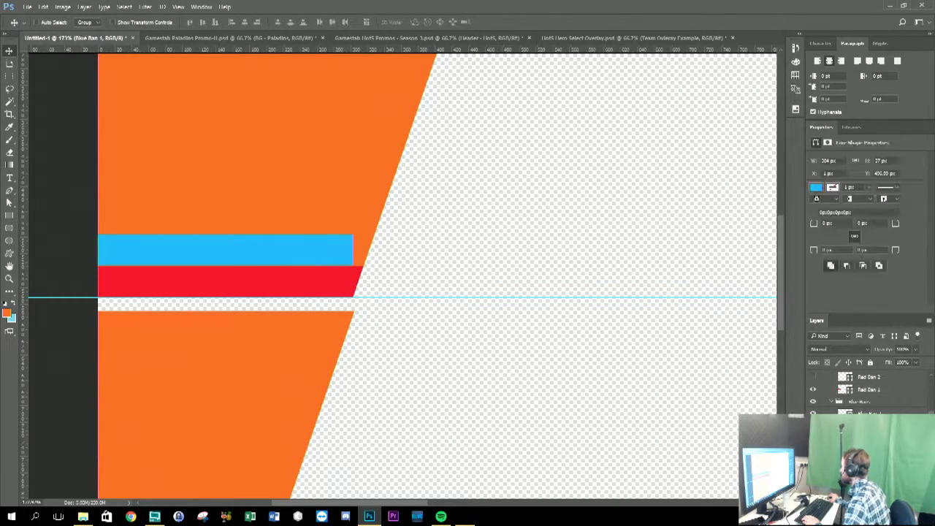
{"action": "left_click", "coordinate": [869, 413]}
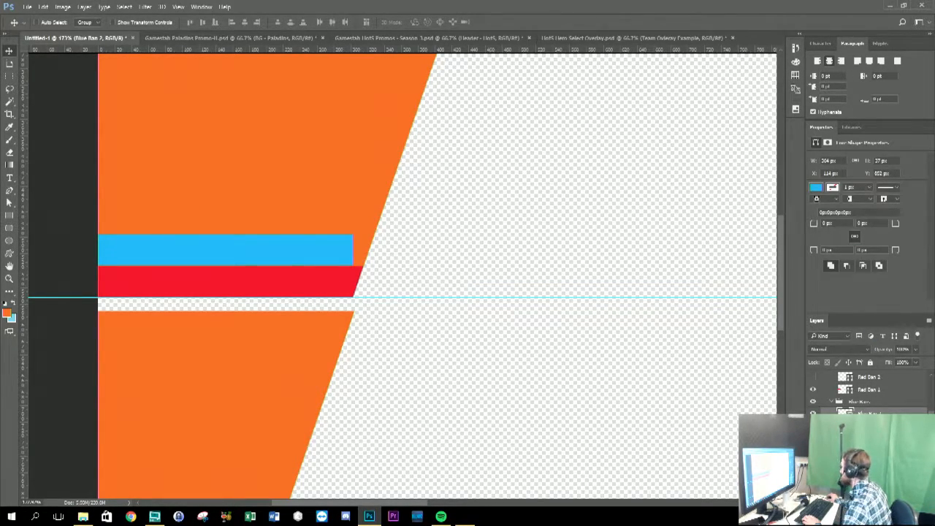
{"action": "left_click", "coordinate": [812, 413]}
{"action": "left_click", "coordinate": [812, 412]}
{"action": "left_click_drag", "start_coordinate": [325, 253], "coordinate": [331, 273]}
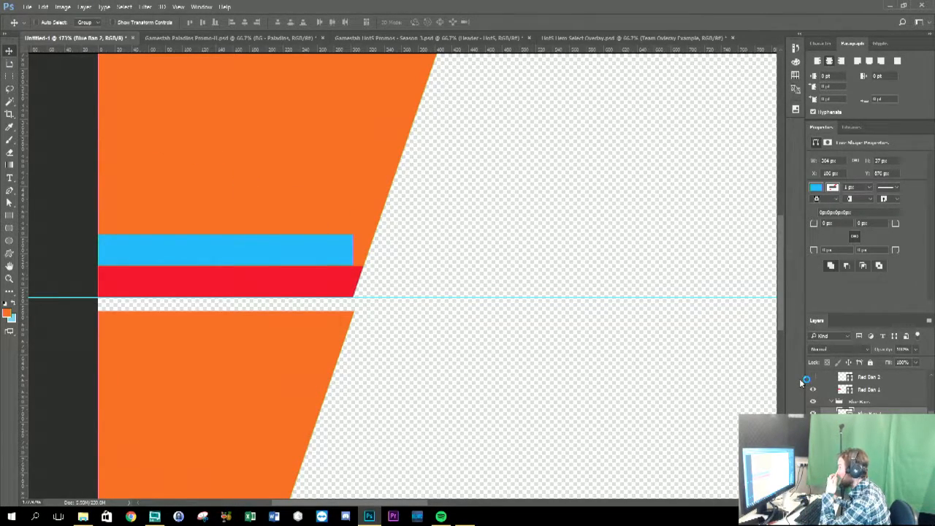
{"action": "scroll", "coordinate": [550, 373], "scroll_direction": "down", "scroll_amount": 5}
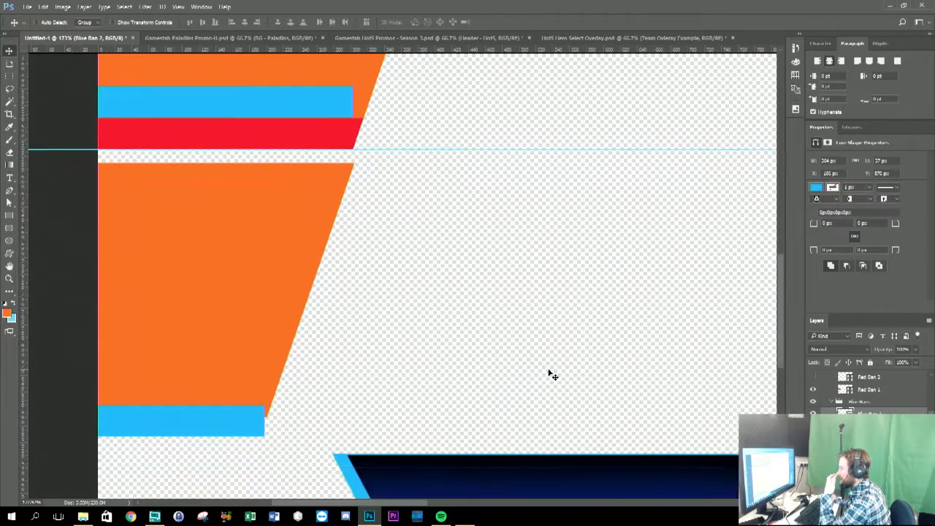
{"action": "left_click_drag", "start_coordinate": [242, 432], "coordinate": [233, 407]}
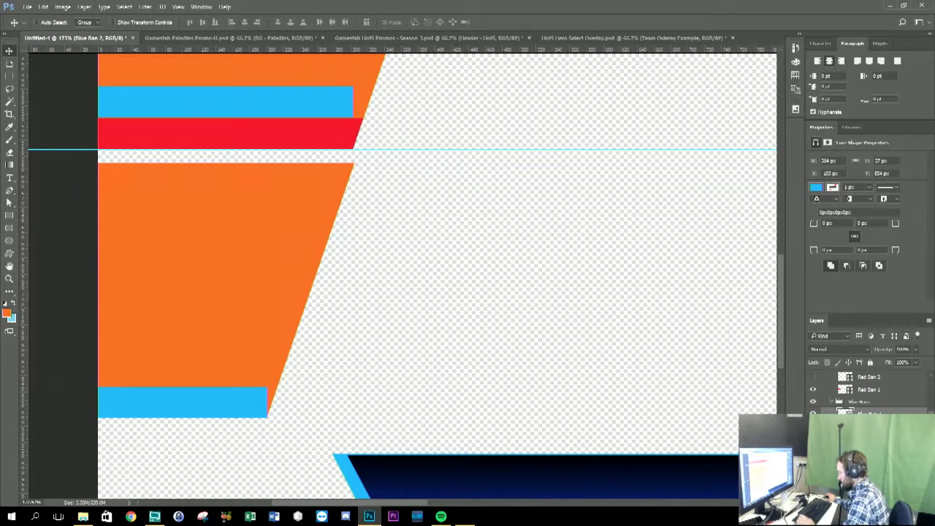
Extend the Blue Ban 2 bar's upper-right corner to the lower panel's slanted edge, and hide the Blue Ban 1 bar.
{"action": "left_click", "coordinate": [9, 202]}
{"action": "left_click", "coordinate": [240, 404]}
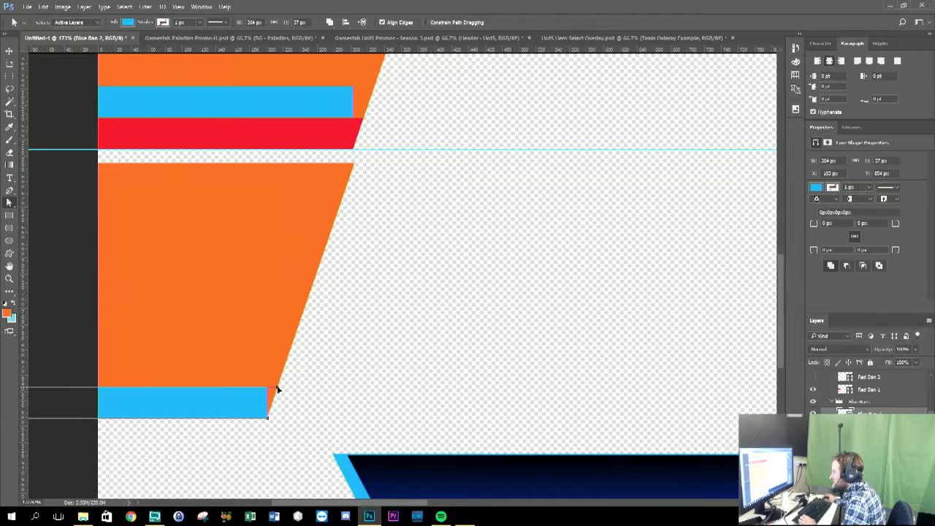
{"action": "left_click_drag", "start_coordinate": [278, 390], "coordinate": [277, 388]}
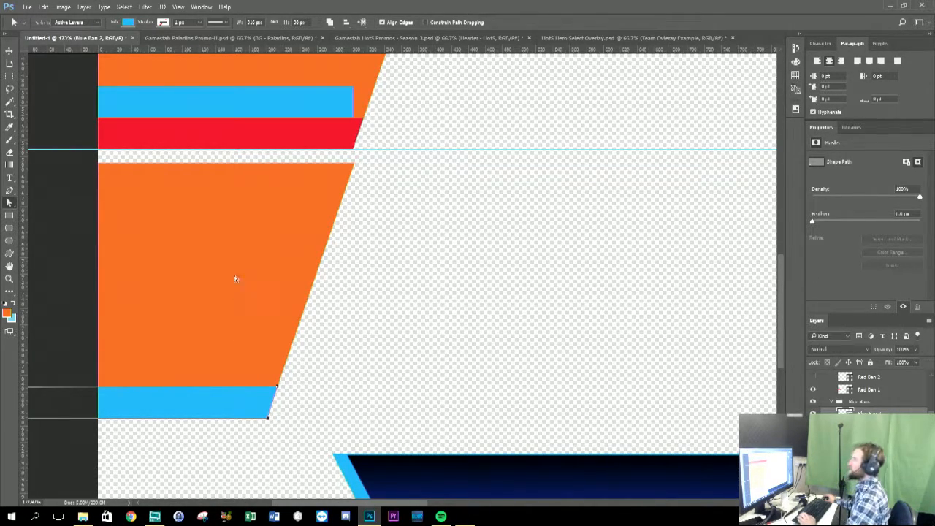
{"action": "left_click", "coordinate": [813, 425]}
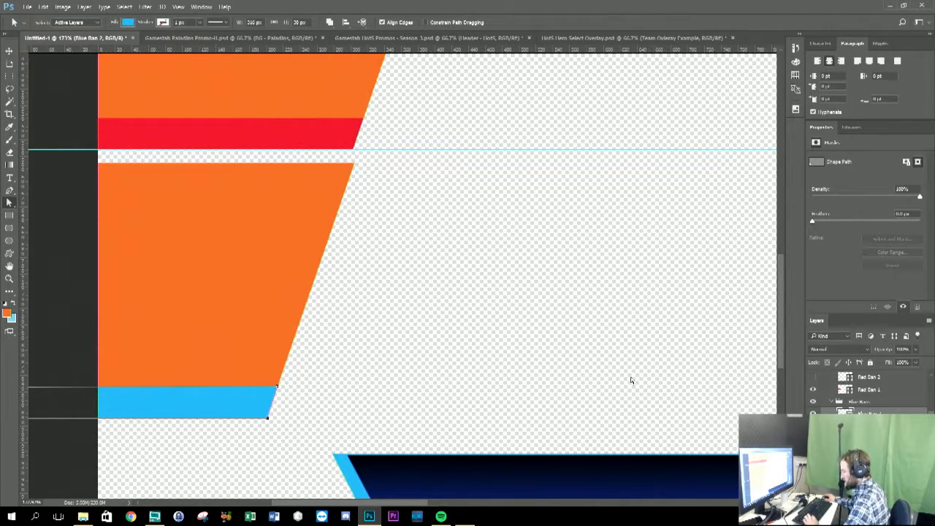
{"action": "scroll", "coordinate": [628, 380], "scroll_direction": "down", "scroll_amount": 5}
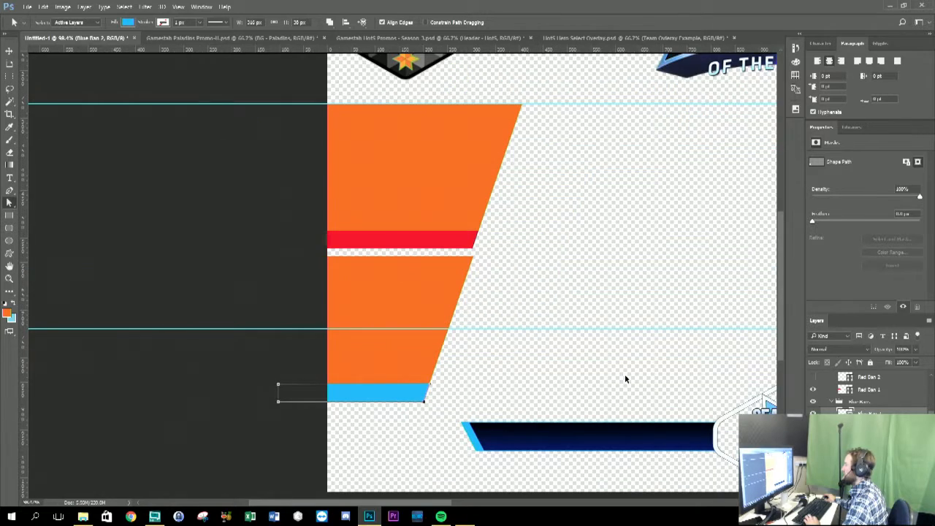
{"action": "scroll", "coordinate": [624, 379], "scroll_direction": "down", "scroll_amount": 1}
{"action": "left_click_drag", "start_coordinate": [423, 502], "coordinate": [489, 501]}
{"action": "scroll", "coordinate": [462, 376], "scroll_direction": "down", "scroll_amount": 3}
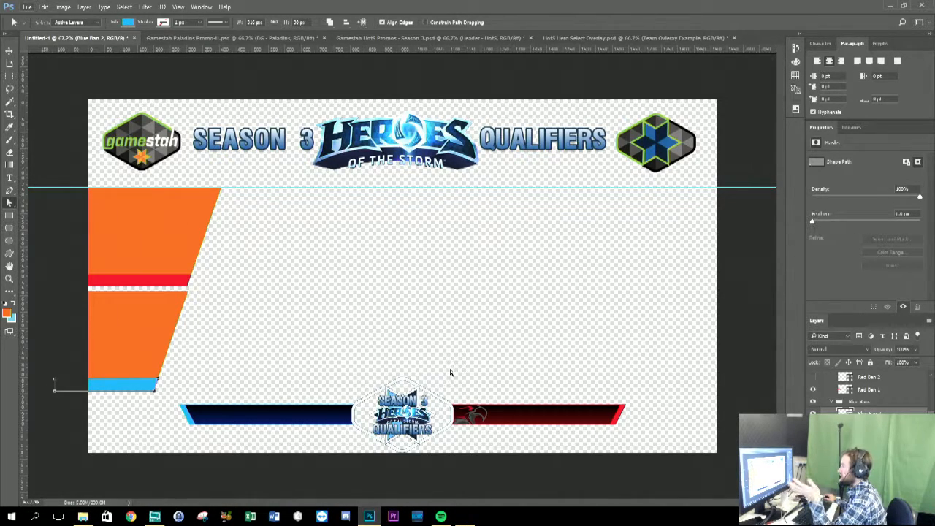
Group the two orange panel layers and name the group Banned Maps.
{"action": "key", "text": "alt+["}
{"action": "key", "text": "alt+["}
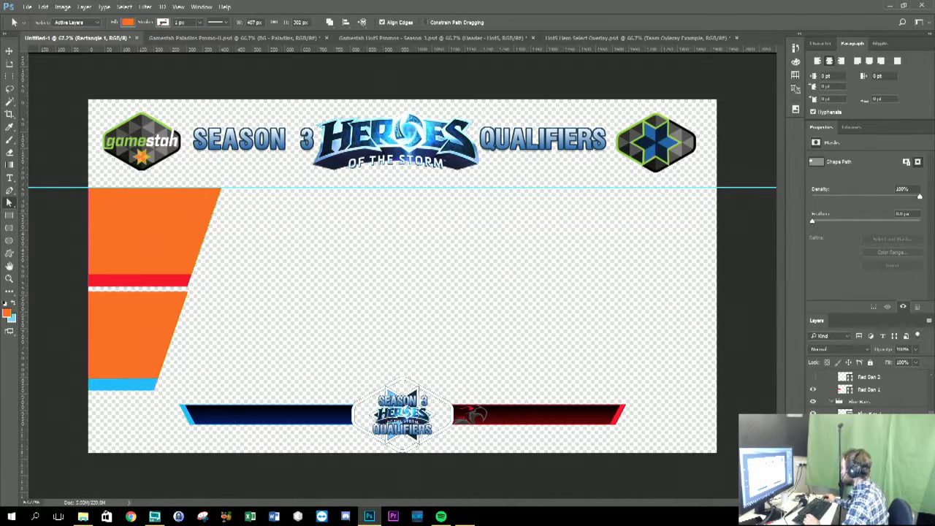
{"action": "key", "text": "alt+shift+]"}
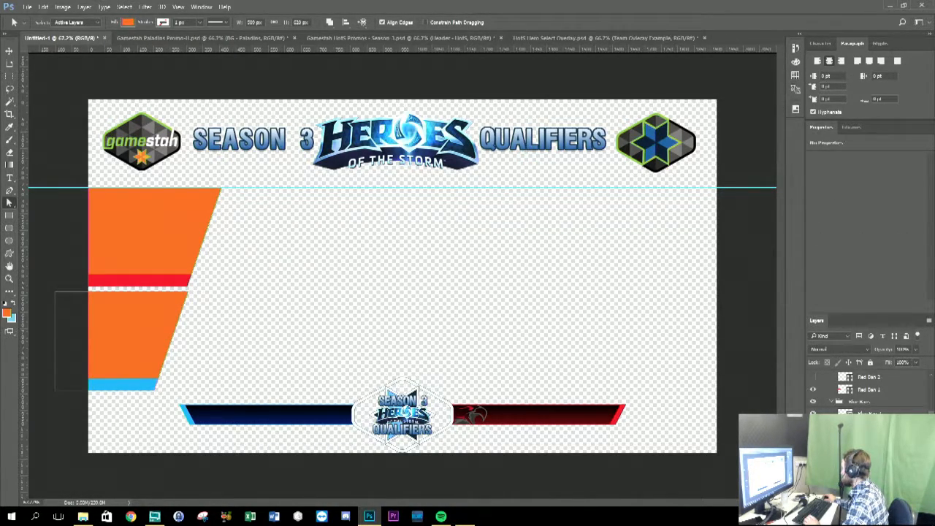
{"action": "key", "text": "ctrl+g"}
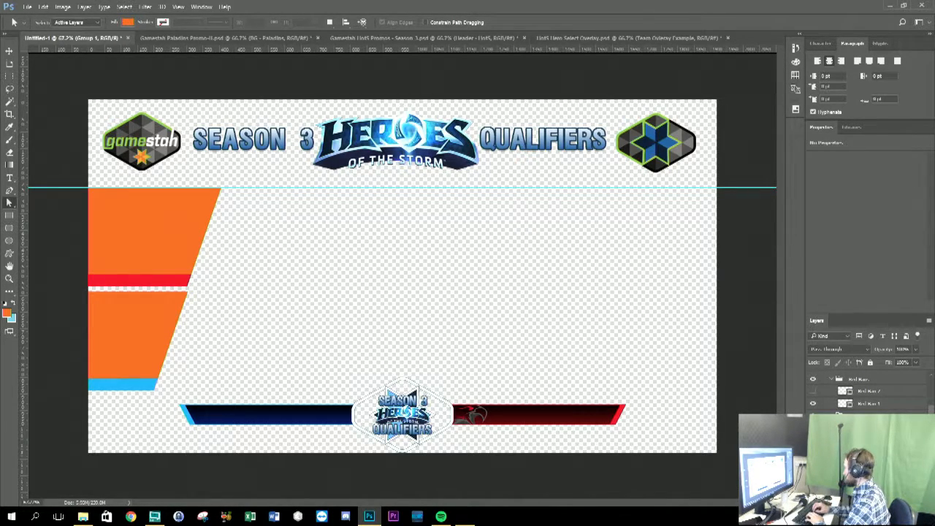
{"action": "key", "text": "Return"}
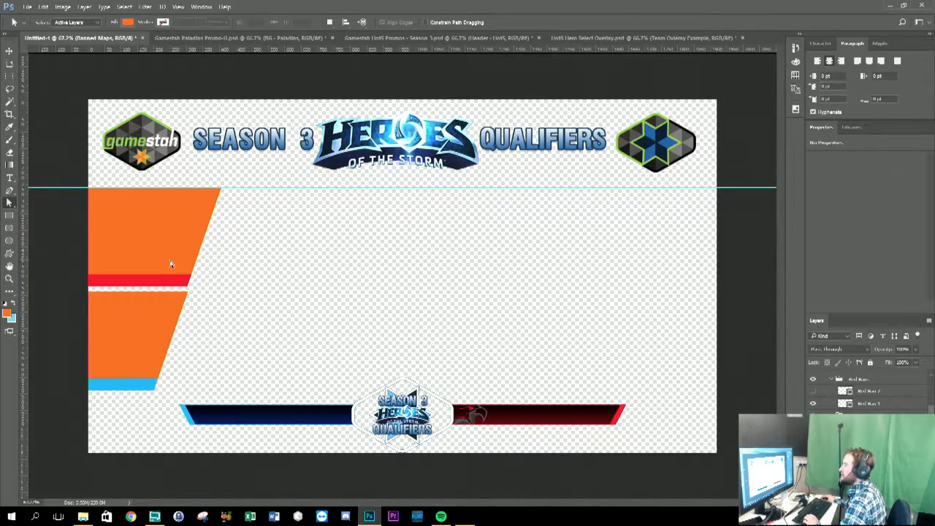
Collapse the BANS group and shift it horizontally to the right, bringing the lower panel's hidden left part onto the canvas.
{"action": "scroll", "coordinate": [838, 412], "scroll_direction": "up", "scroll_amount": 3}
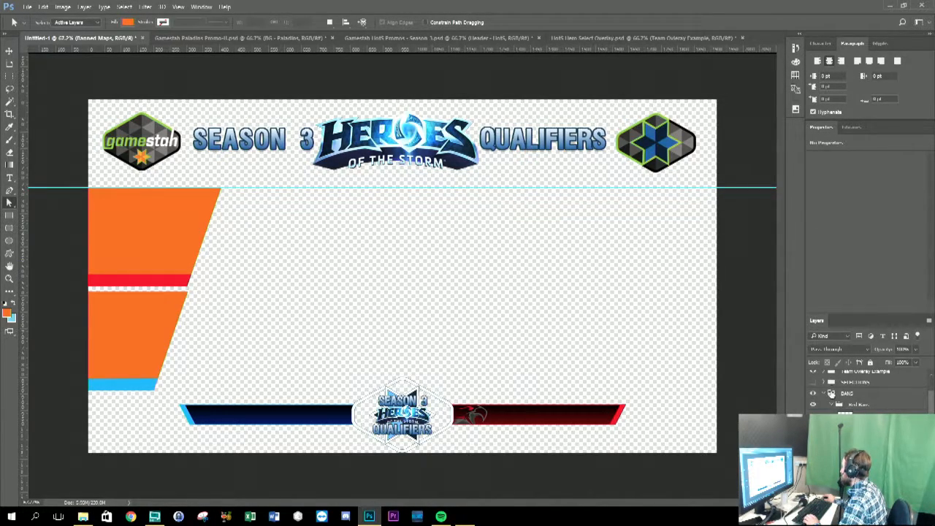
{"action": "left_click", "coordinate": [831, 406]}
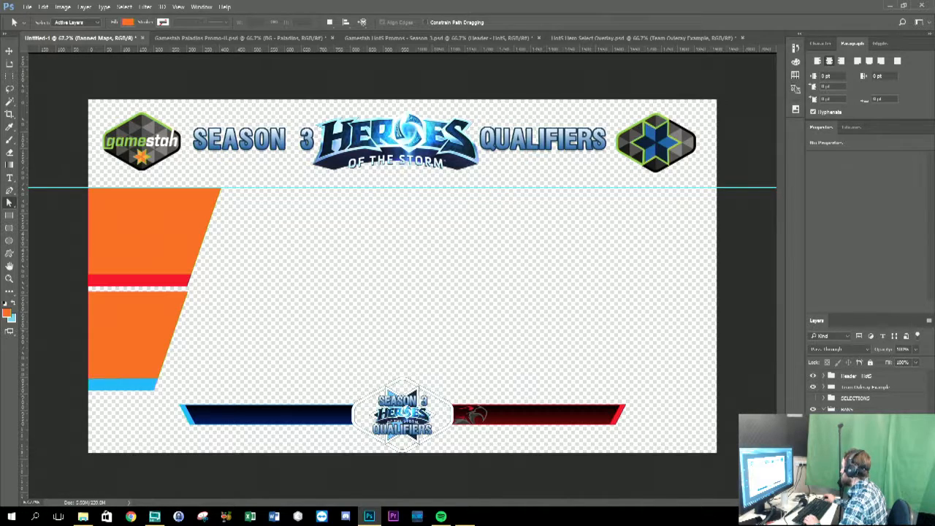
{"action": "left_click", "coordinate": [824, 410]}
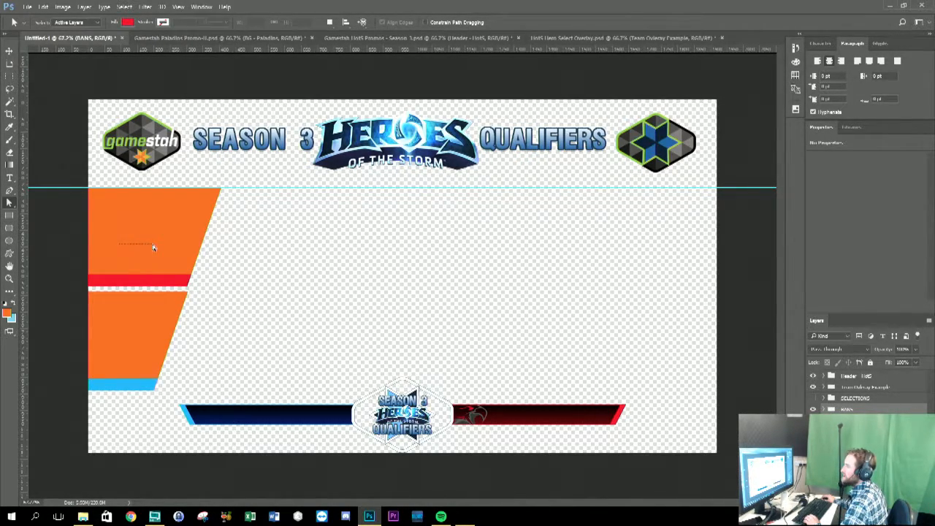
{"action": "key", "text": "v"}
{"action": "left_click_drag", "start_coordinate": [143, 208], "coordinate": [177, 223]}
Widen the upper orange panel by extending its left edge to the canvas's left border, keeping its right edge in place.
{"action": "left_click", "coordinate": [823, 410]}
{"action": "left_click", "coordinate": [855, 421]}
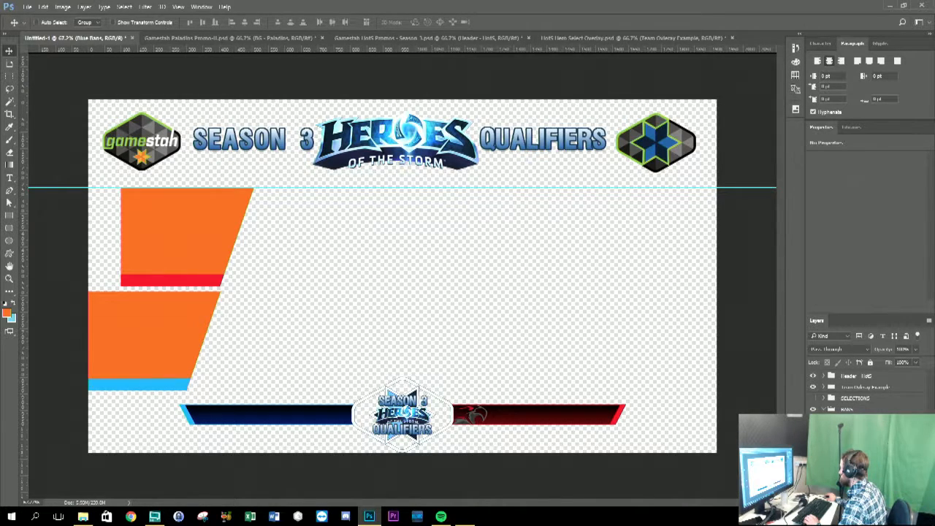
{"action": "left_click", "coordinate": [854, 443]}
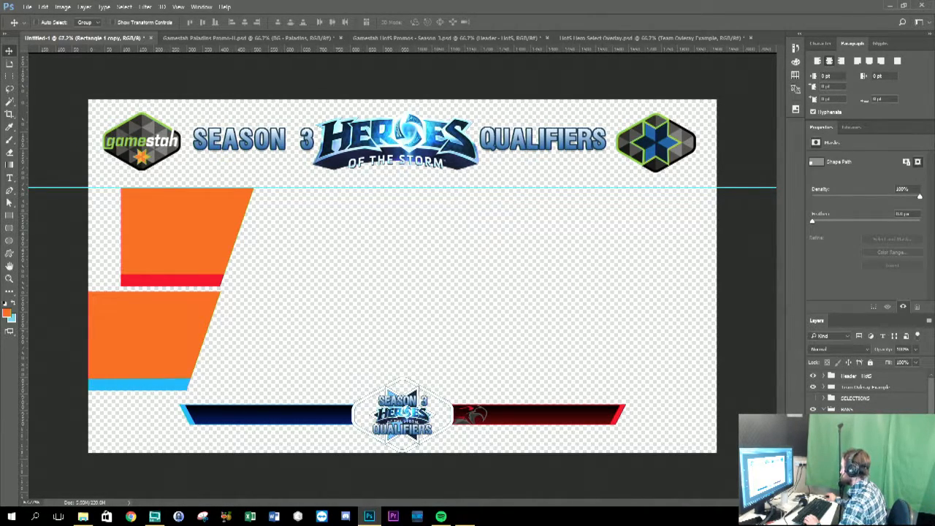
{"action": "key", "text": "ctrl"}
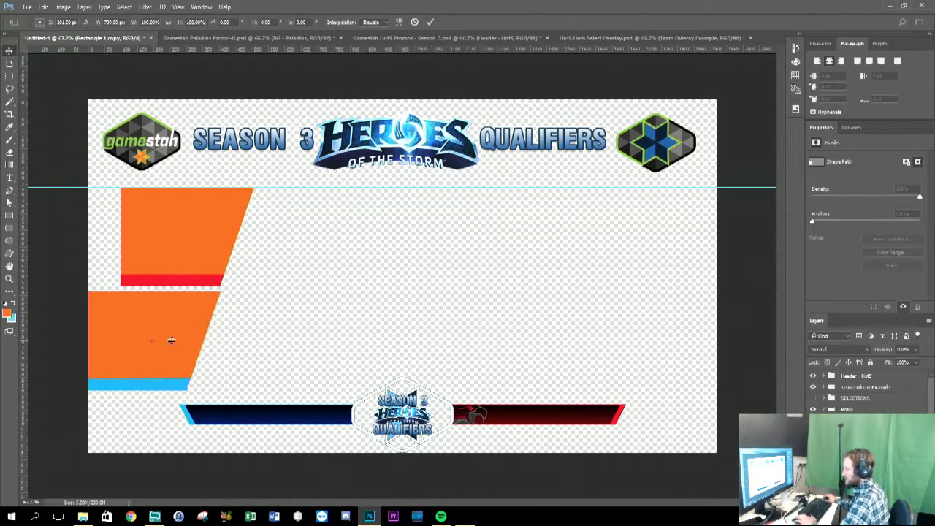
{"action": "left_click", "coordinate": [124, 241], "text": "ctrl"}
{"action": "key", "text": "ctrl+t"}
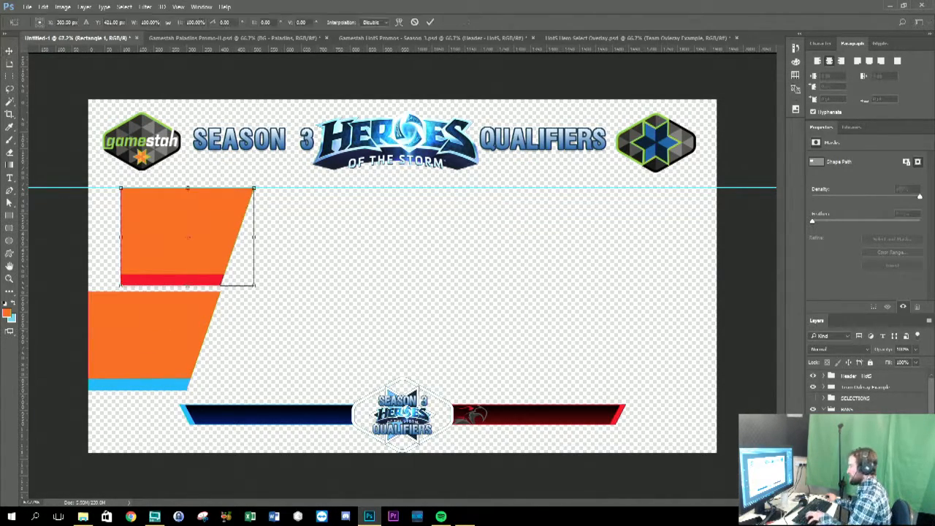
{"action": "left_click_drag", "start_coordinate": [119, 241], "coordinate": [89, 237]}
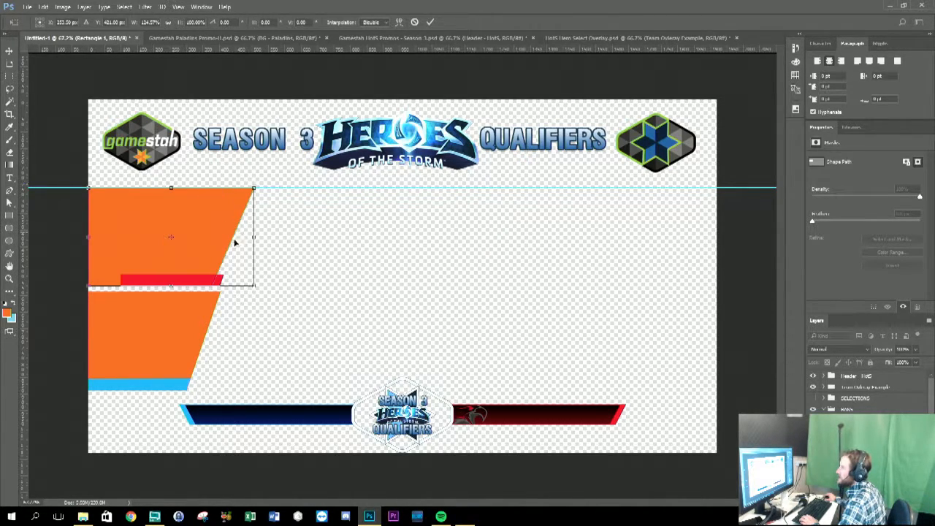
{"action": "mouse_move", "coordinate": [88, 236]}
{"action": "left_mouse_down"}
{"action": "mouse_move", "coordinate": [149, 235]}
{"action": "mouse_move", "coordinate": [76, 237]}
{"action": "mouse_move", "coordinate": [87, 237]}
{"action": "left_mouse_up"}
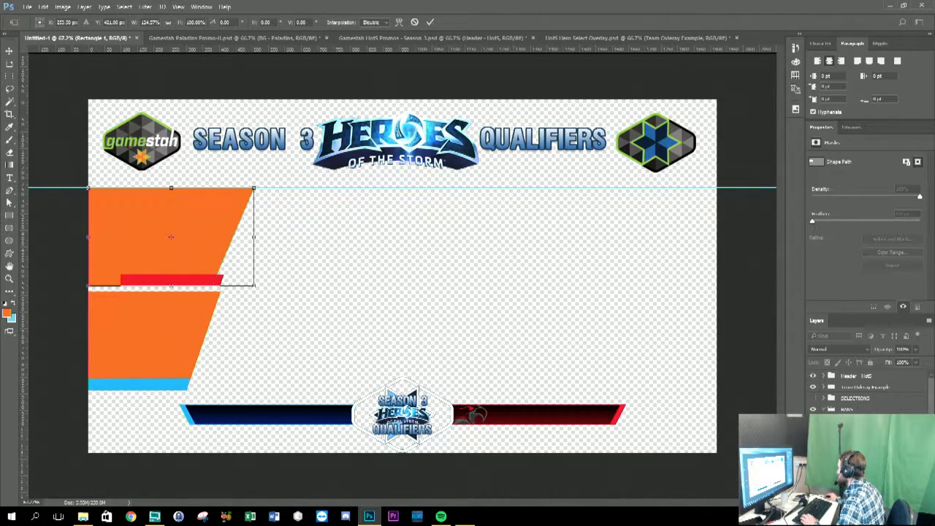
{"action": "key", "text": "Return"}
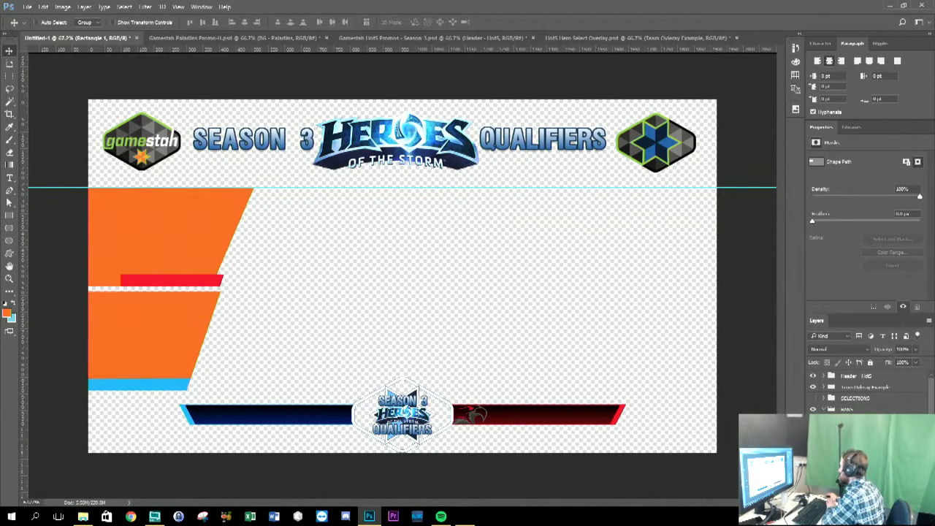
Shift the Red Ban 1 bar left to meet the upper panel's slanted edge and stretch its left end to the canvas border.
{"action": "mouse_move", "coordinate": [212, 284]}
{"action": "left_mouse_down"}
{"action": "mouse_move", "coordinate": [196, 283]}
{"action": "mouse_move", "coordinate": [205, 282]}
{"action": "left_mouse_up"}
{"action": "key", "text": "ctrl+t"}
{"action": "left_click_drag", "start_coordinate": [111, 278], "coordinate": [88, 278]}
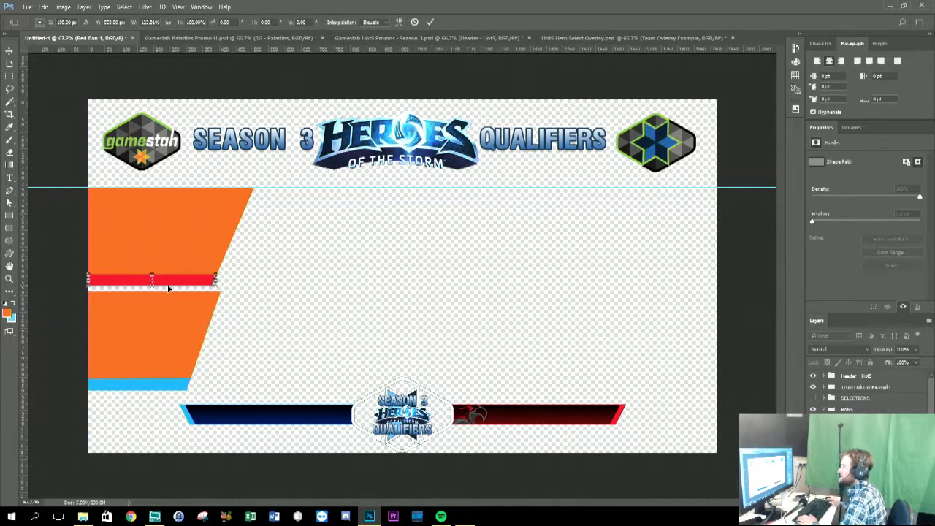
{"action": "key", "text": "Return"}
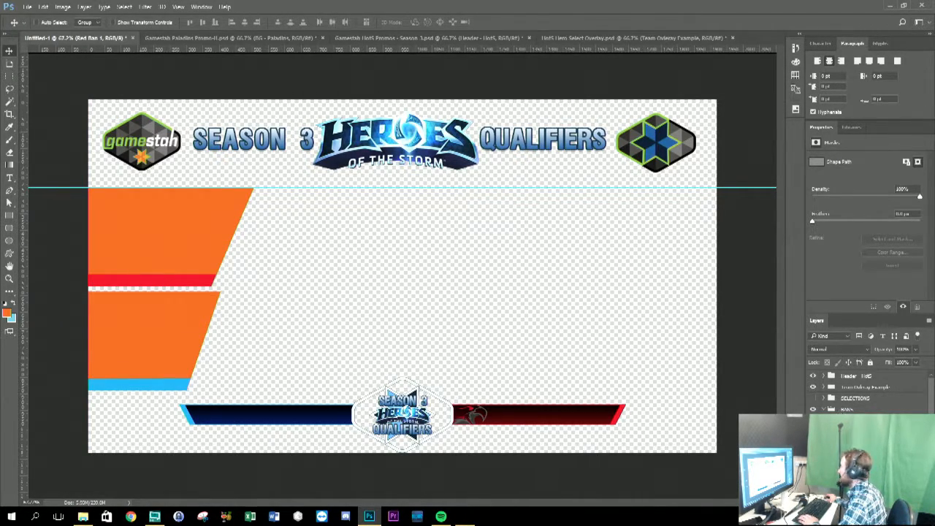
Shift the lower orange panel slightly left under the upper panel's slanted edge, and move the Blue Ban 2 bar left to match it.
{"action": "scroll", "coordinate": [869, 394], "scroll_direction": "down", "scroll_amount": 2}
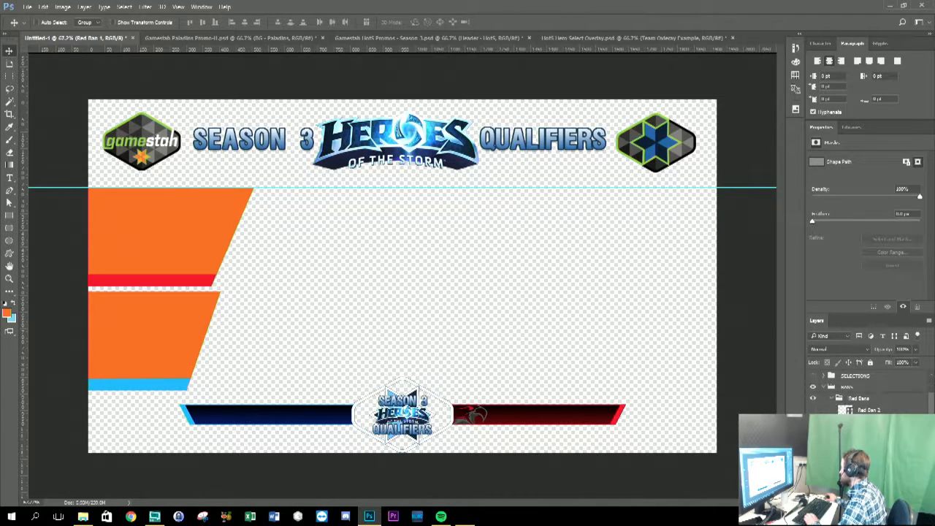
{"action": "left_click", "coordinate": [869, 444]}
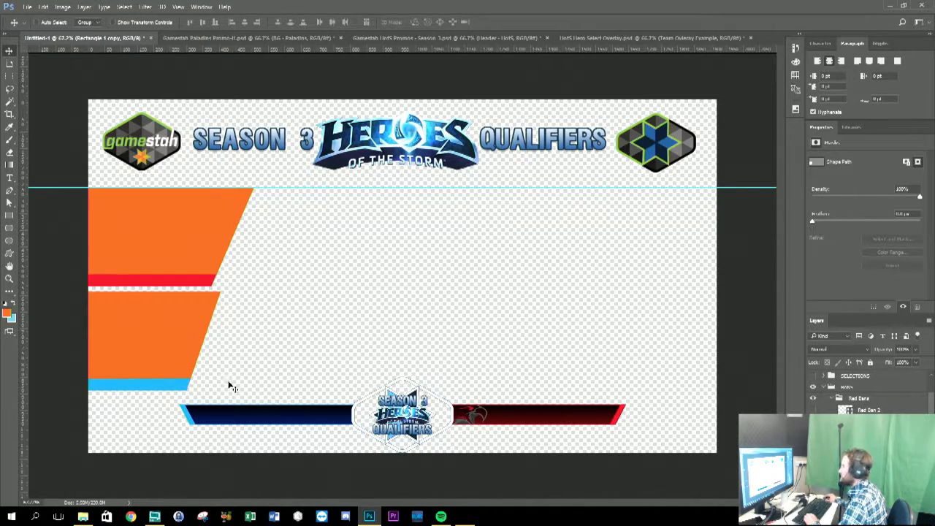
{"action": "left_click_drag", "start_coordinate": [173, 348], "coordinate": [164, 347]}
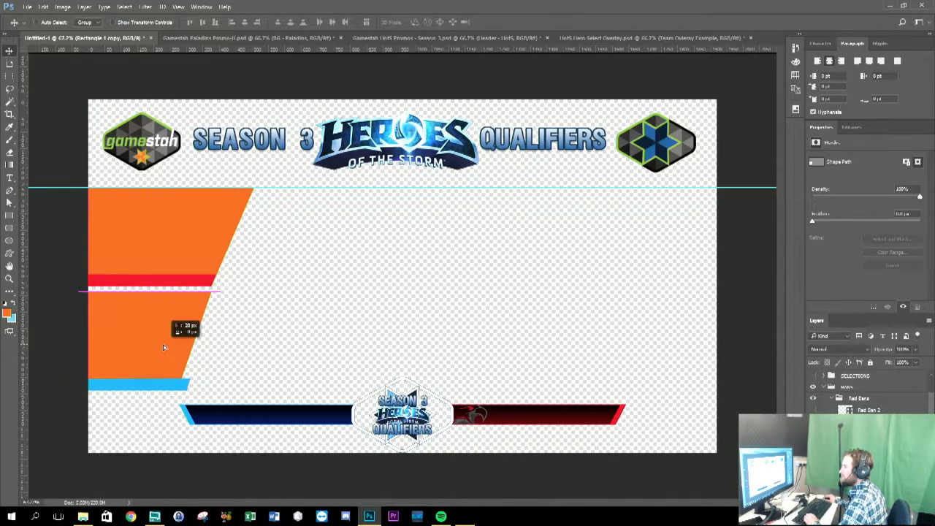
{"action": "left_click_drag", "start_coordinate": [163, 348], "coordinate": [167, 349]}
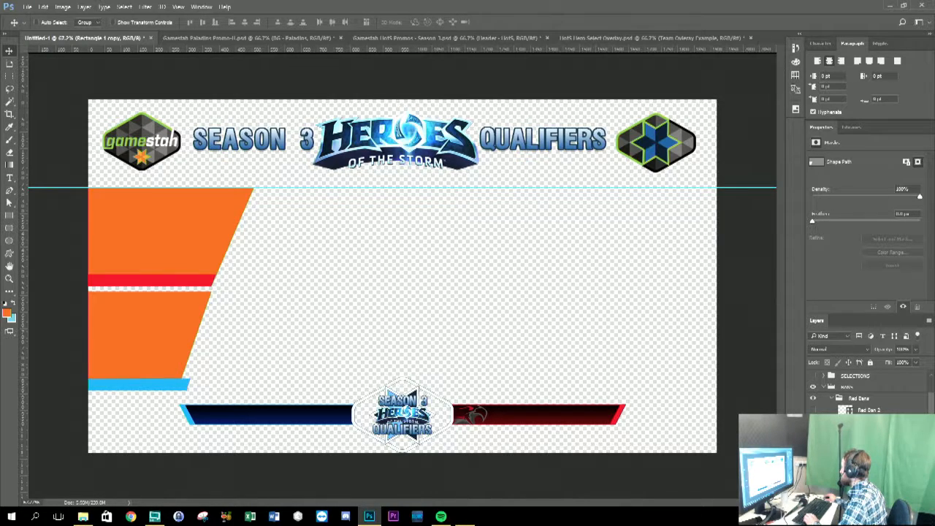
{"action": "mouse_move", "coordinate": [173, 382]}
{"action": "left_mouse_down"}
{"action": "mouse_move", "coordinate": [163, 375]}
{"action": "mouse_move", "coordinate": [158, 385]}
{"action": "left_mouse_up"}
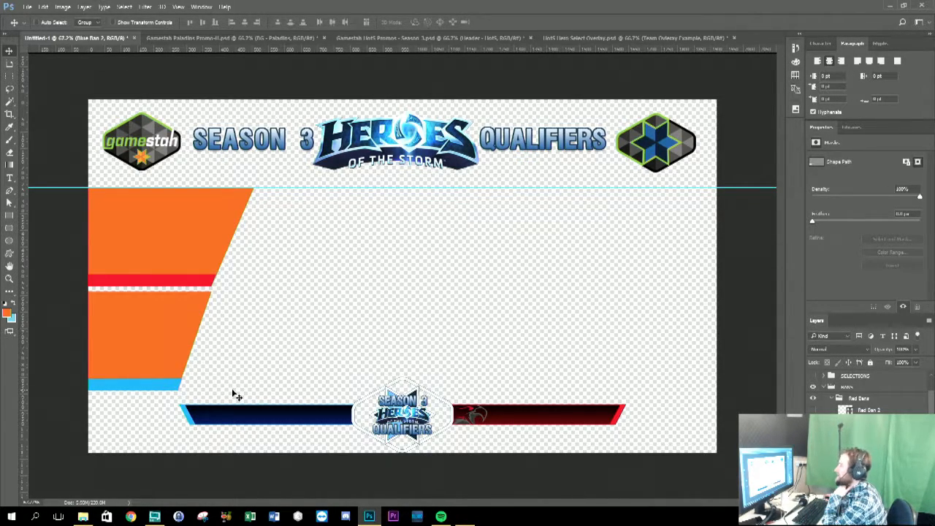
Pull the upper orange panel's upper-right corner slightly inward along the guide so its slant lines up with the lower panel.
{"action": "left_click", "coordinate": [9, 202]}
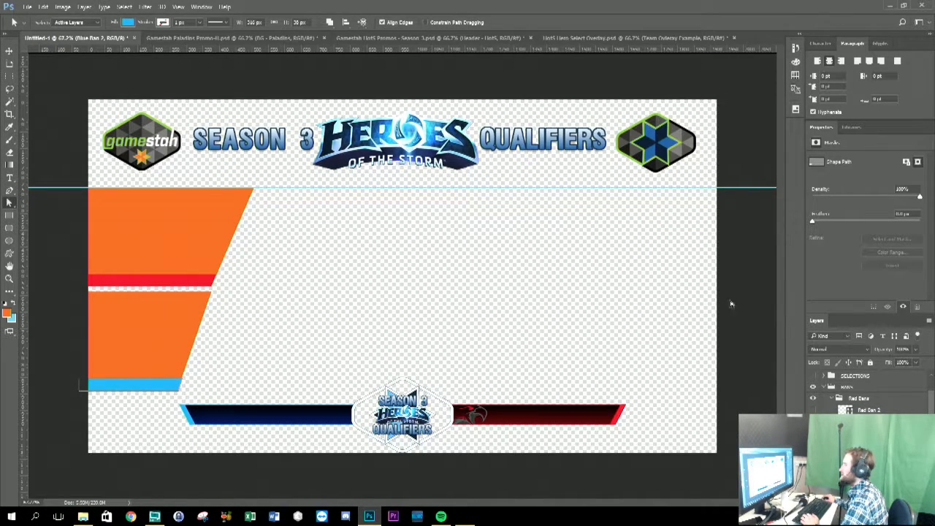
{"action": "left_click", "coordinate": [135, 334]}
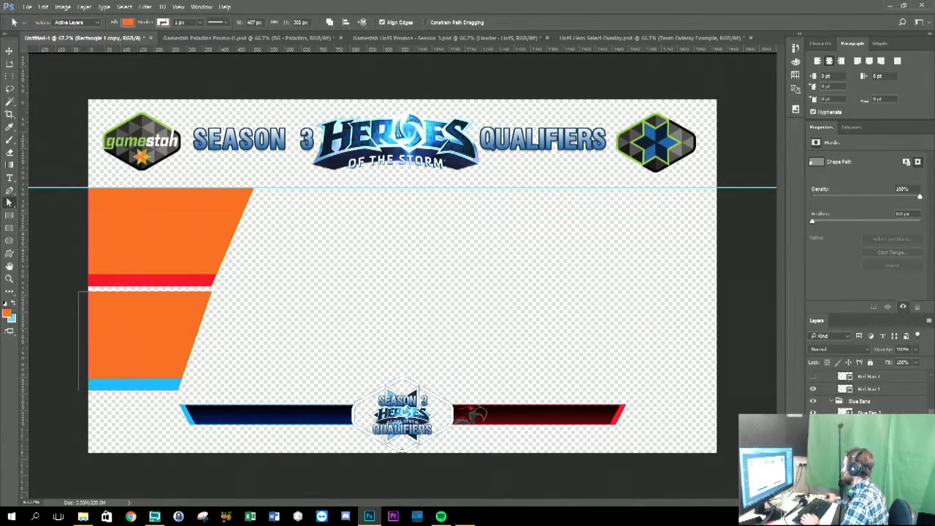
{"action": "key", "text": "alt+bracketleft"}
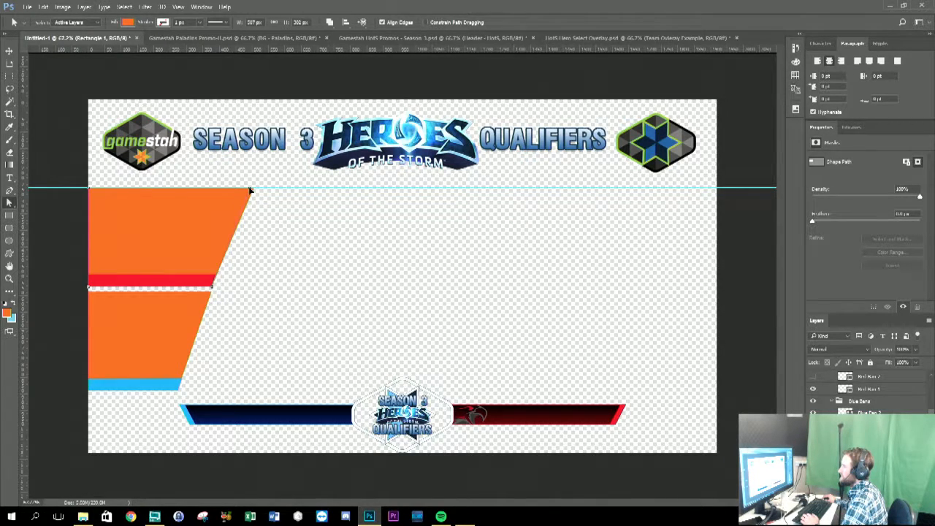
{"action": "left_click_drag", "start_coordinate": [250, 189], "coordinate": [248, 188]}
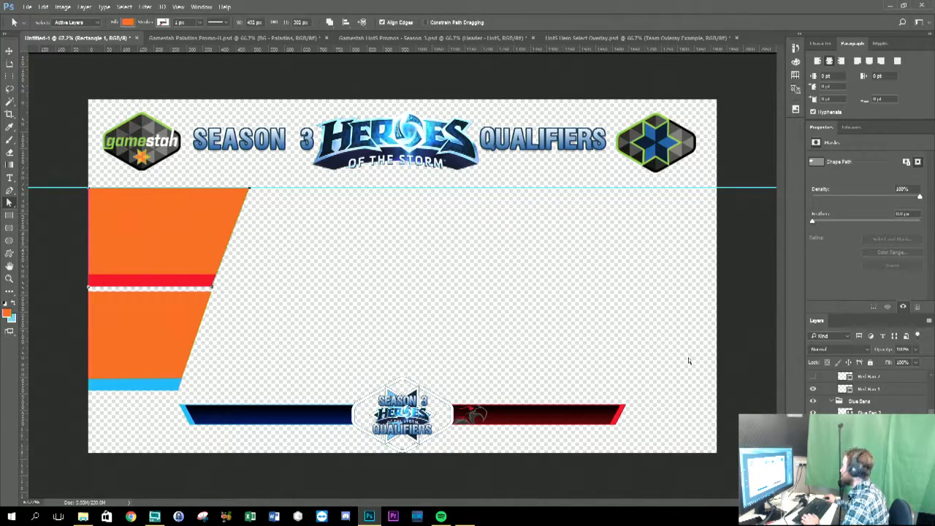
Add the text B1 inside the upper orange panel and lower the text area so the label sits mid-panel.
{"action": "left_click", "coordinate": [10, 51]}
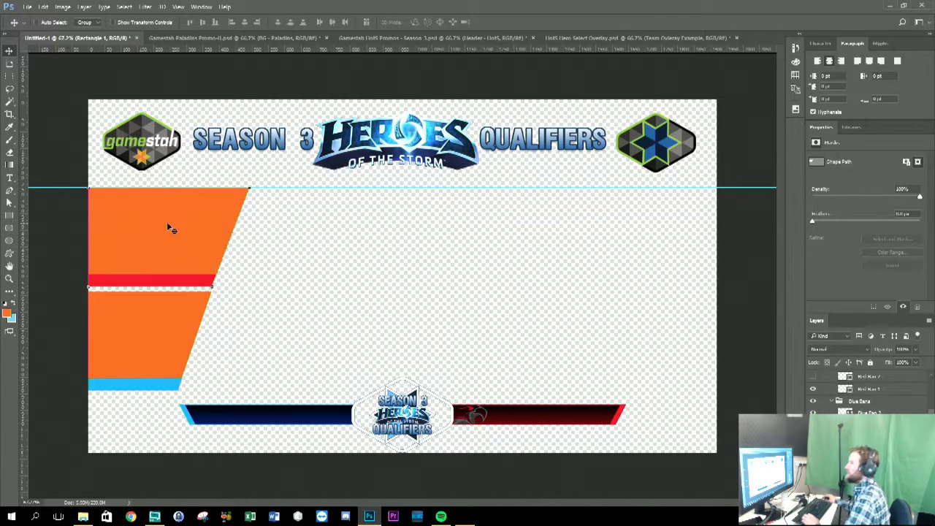
{"action": "left_click", "coordinate": [10, 177]}
{"action": "left_click", "coordinate": [117, 210]}
{"action": "type", "text": "B1"}
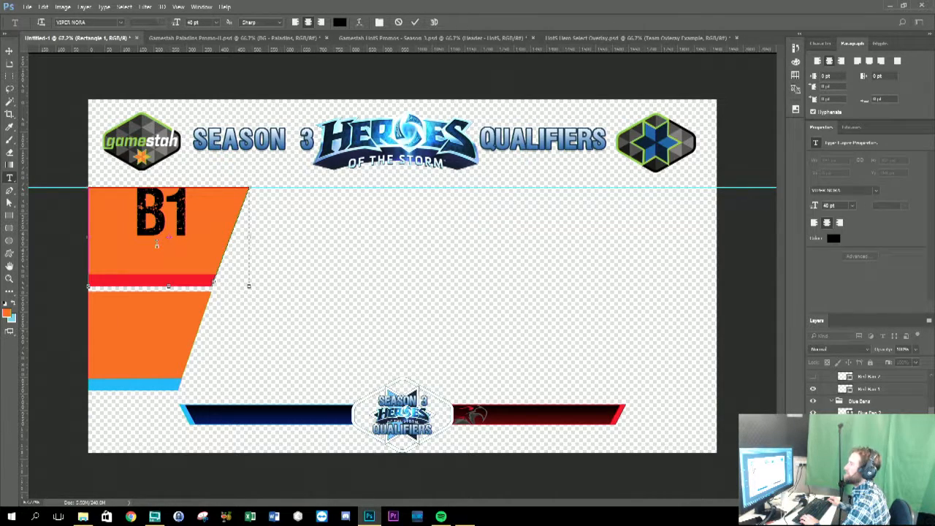
{"action": "left_click_drag", "start_coordinate": [169, 187], "coordinate": [173, 210]}
{"action": "key", "text": "ctrl+Return"}
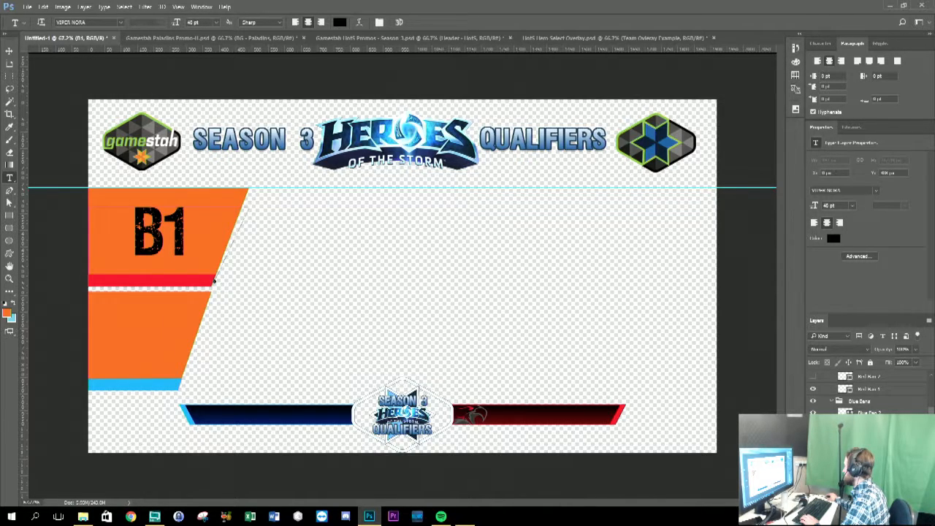
Add the text B2 inside the lower orange panel and lower the text area so the label sits mid-panel.
{"action": "left_click", "coordinate": [115, 333]}
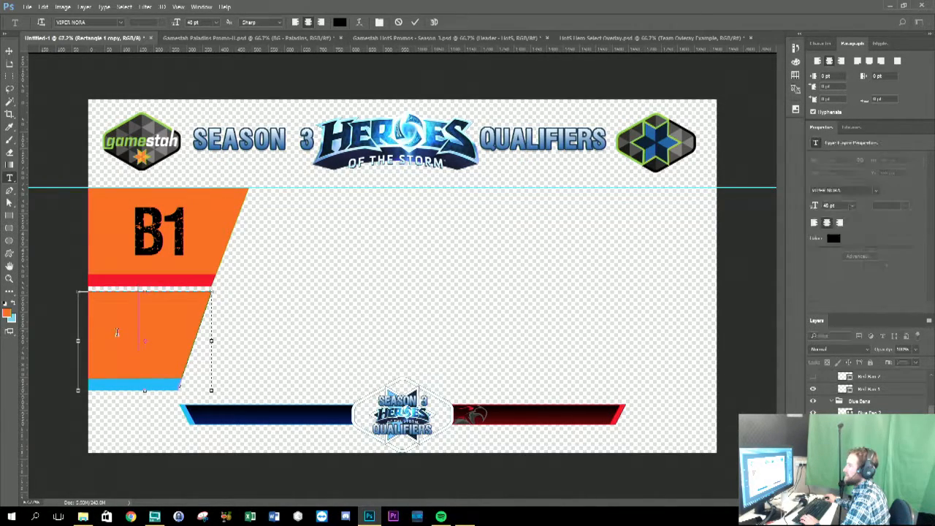
{"action": "type", "text": "B2"}
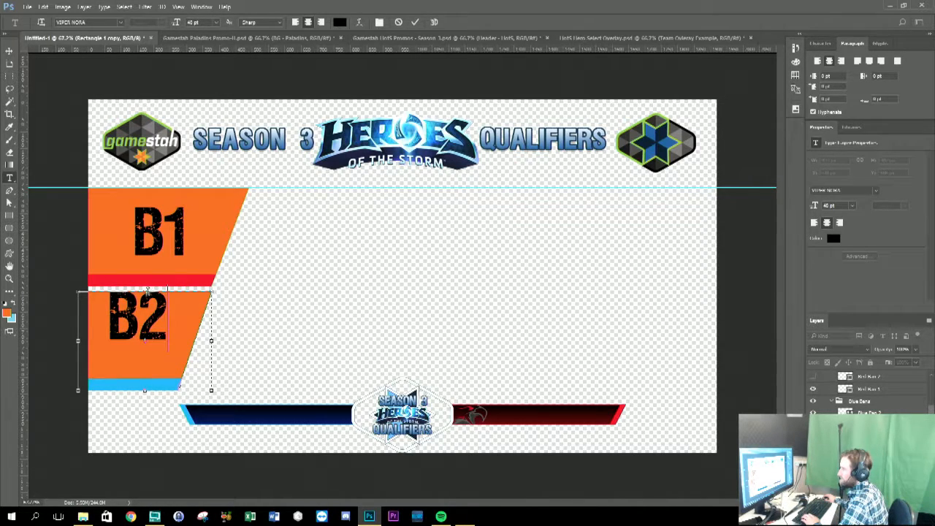
{"action": "left_click_drag", "start_coordinate": [145, 291], "coordinate": [144, 314]}
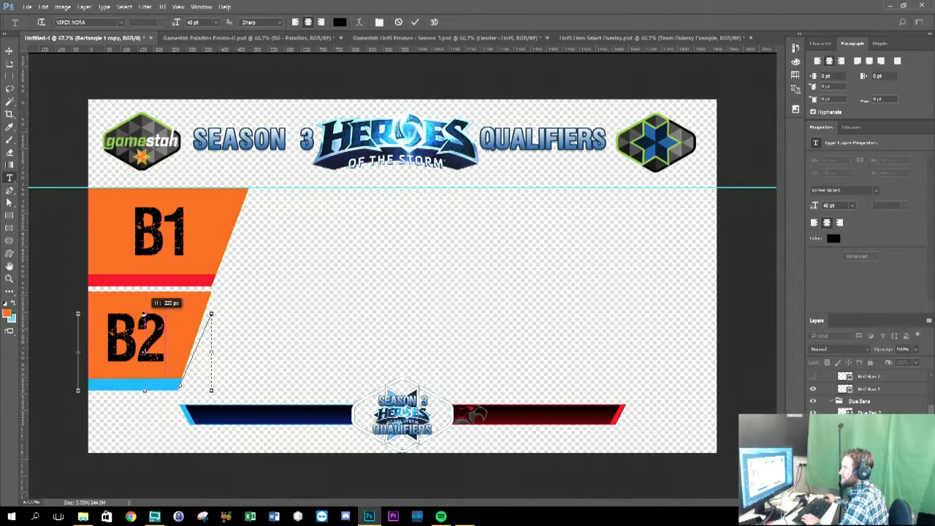
{"action": "key", "text": "ctrl+Return"}
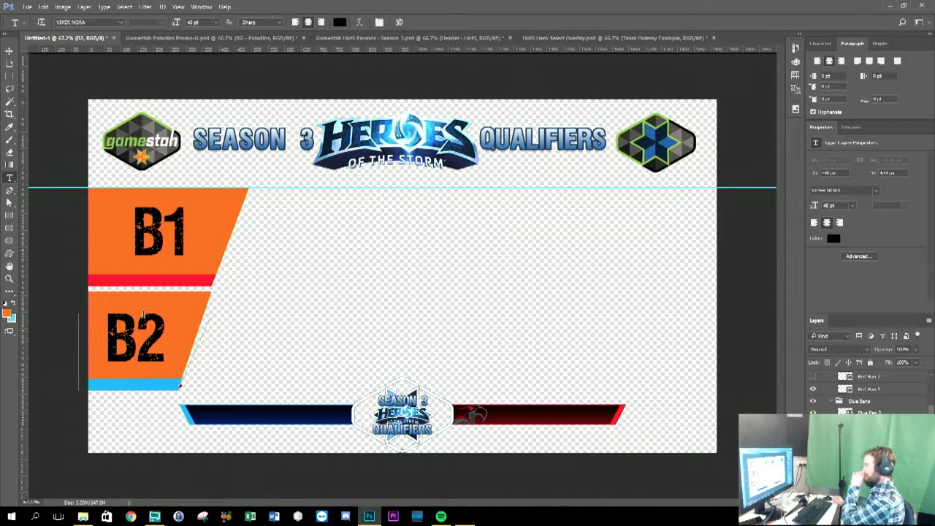
Collapse the Blue Bans subgroup and the whole BANS group in the layer list.
{"action": "left_click", "coordinate": [832, 401]}
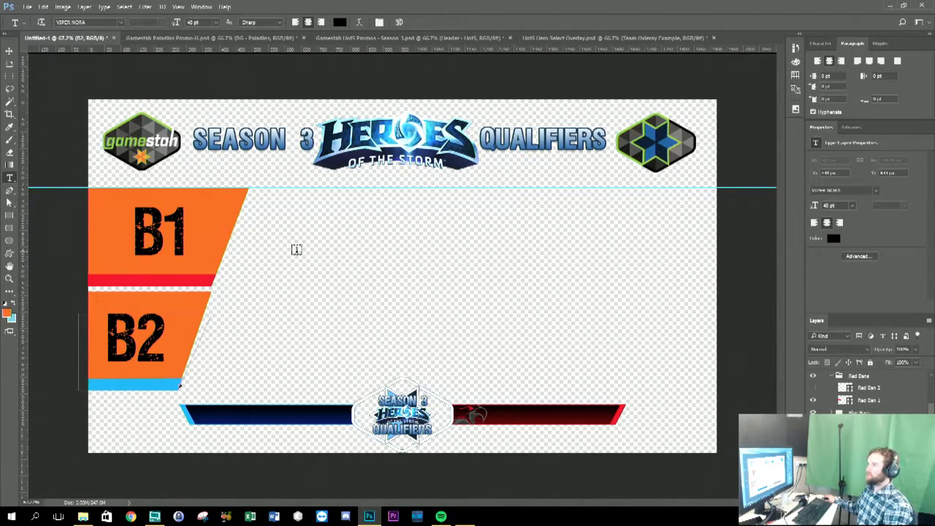
{"action": "left_click", "coordinate": [10, 219]}
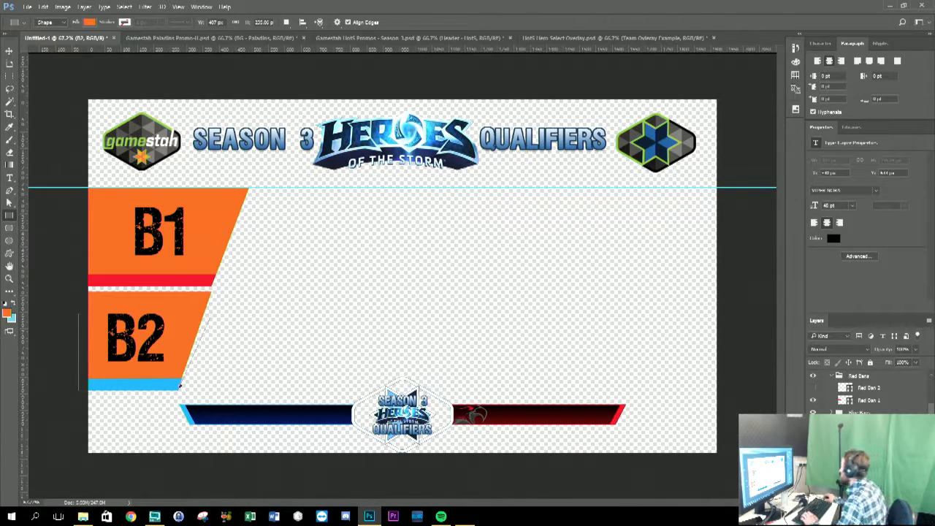
{"action": "scroll", "coordinate": [868, 387], "scroll_direction": "up", "scroll_amount": 3}
{"action": "left_click", "coordinate": [862, 409]}
{"action": "scroll", "coordinate": [867, 395], "scroll_direction": "up", "scroll_amount": 1}
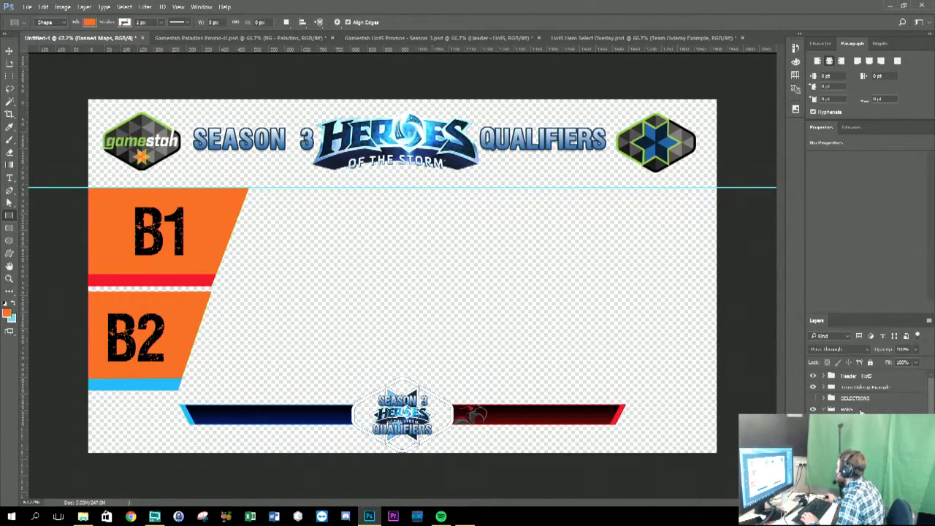
{"action": "left_click", "coordinate": [825, 410]}
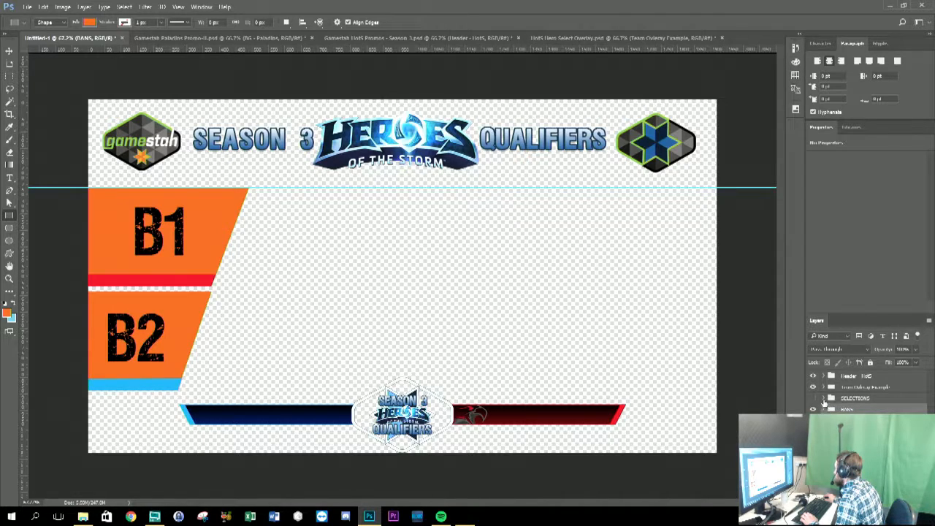
Show and expand the SELECTIONS group, hiding its three yellow panel copies and the question mark text so only the first panel remains.
{"action": "left_click", "coordinate": [813, 398]}
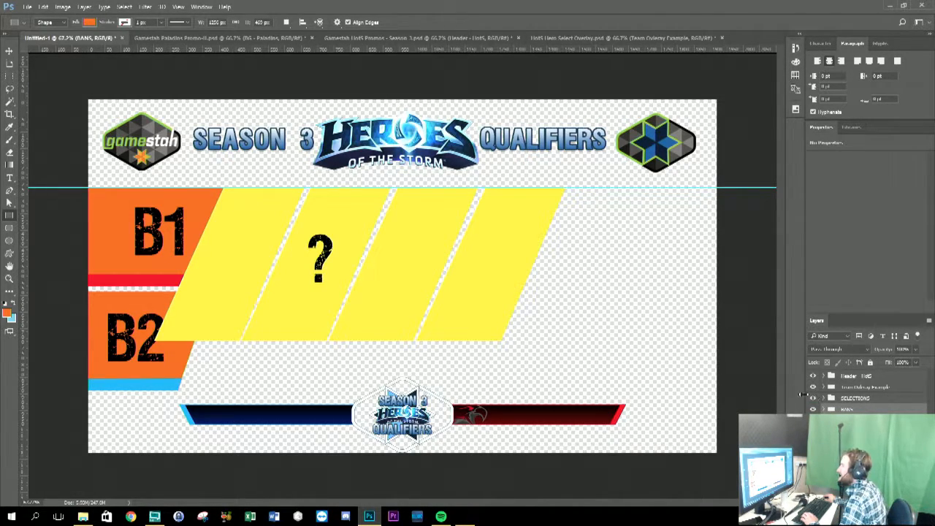
{"action": "left_click", "coordinate": [823, 398]}
{"action": "scroll", "coordinate": [835, 407], "scroll_direction": "down", "scroll_amount": 2}
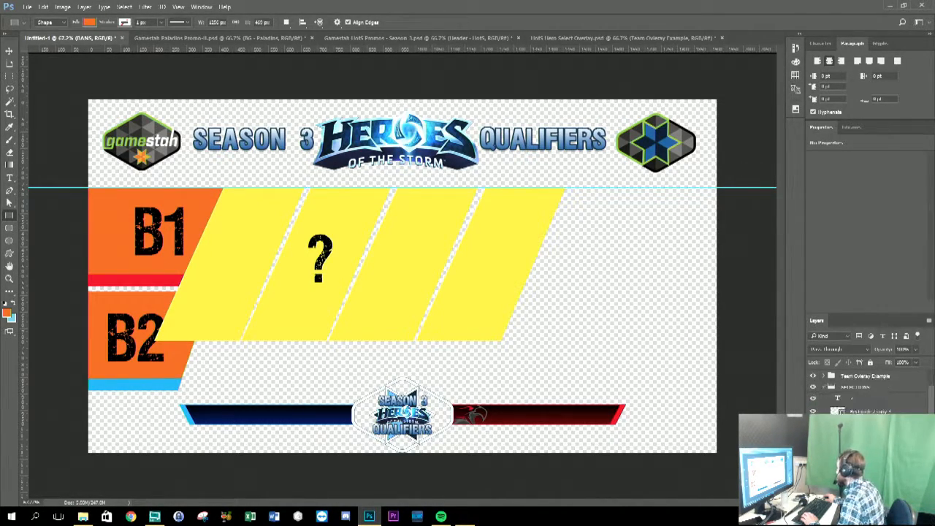
{"action": "left_click", "coordinate": [813, 402]}
{"action": "left_click_drag", "start_coordinate": [813, 414], "coordinate": [813, 426]}
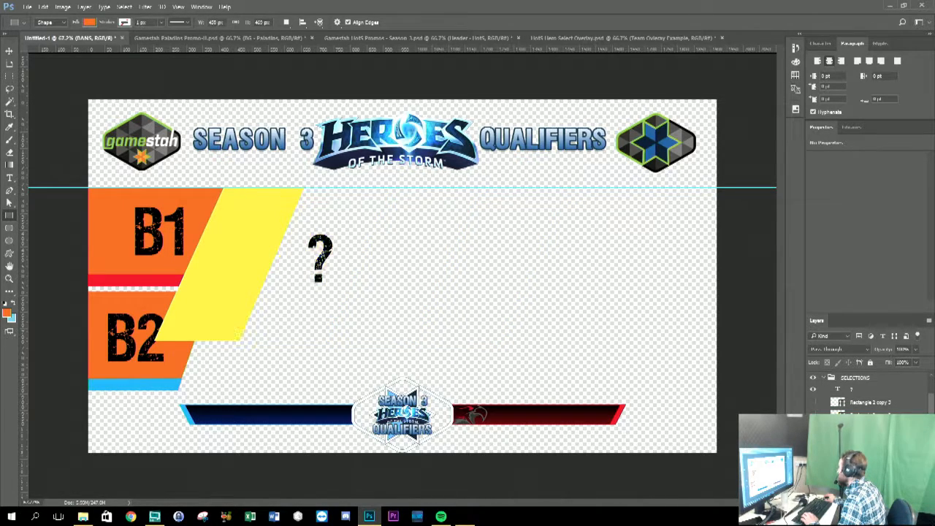
{"action": "left_click", "coordinate": [813, 389]}
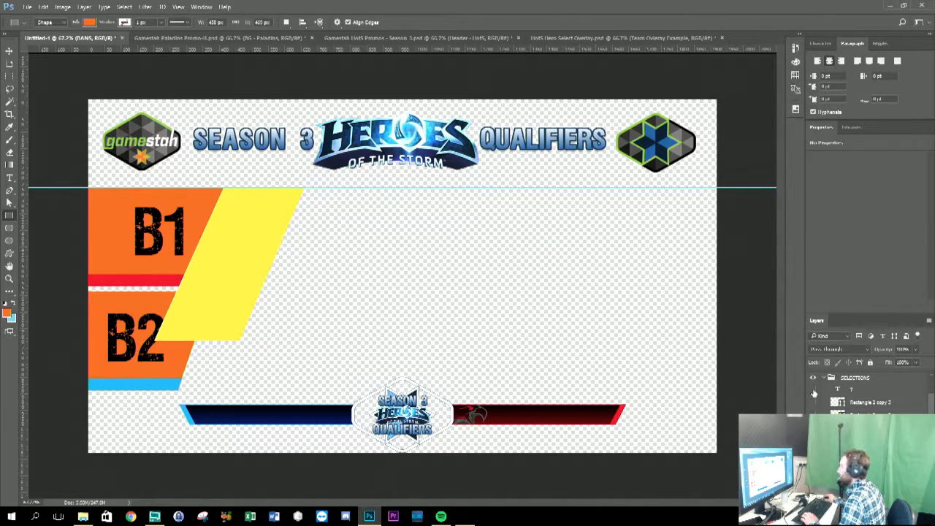
Shift the yellow panel right to clear the B1 panel's upper corner and pull its lower-left corner down to the blue bar's bottom corner.
{"action": "left_click", "coordinate": [869, 439]}
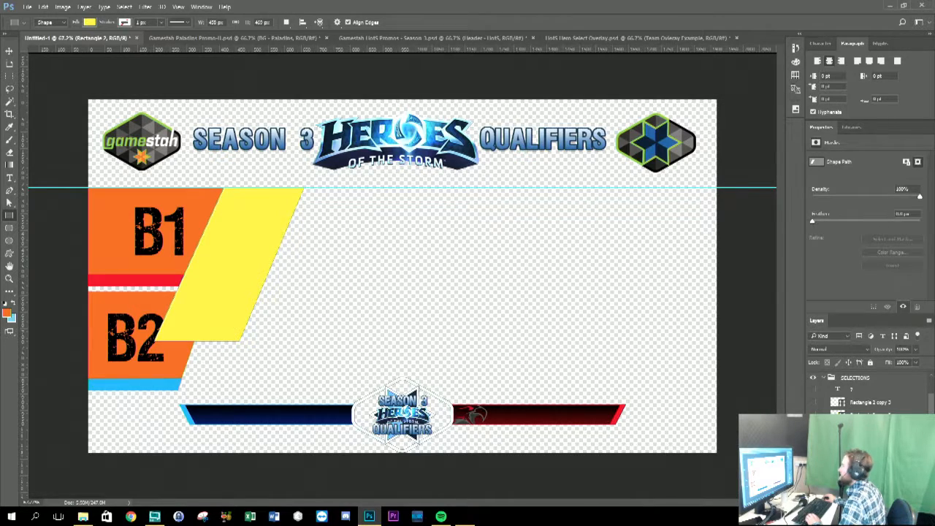
{"action": "left_click", "coordinate": [10, 50]}
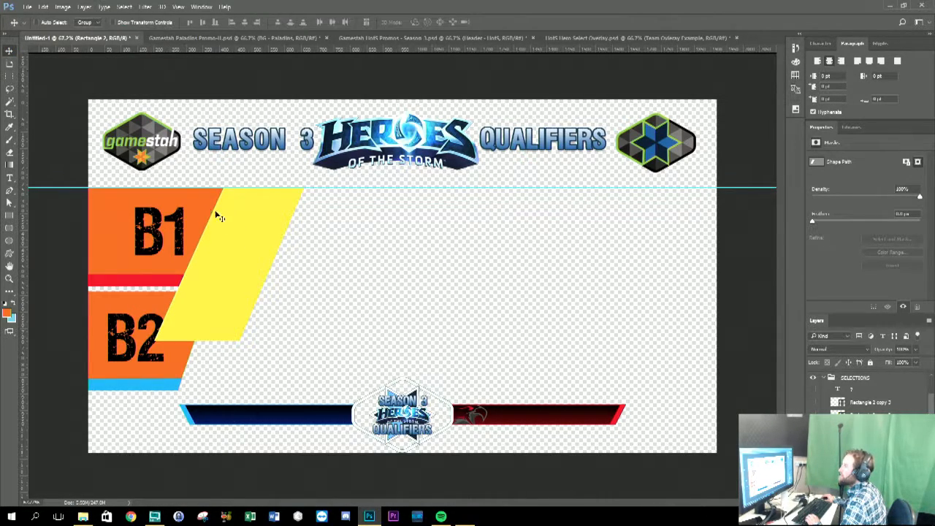
{"action": "left_click_drag", "start_coordinate": [231, 223], "coordinate": [256, 226]}
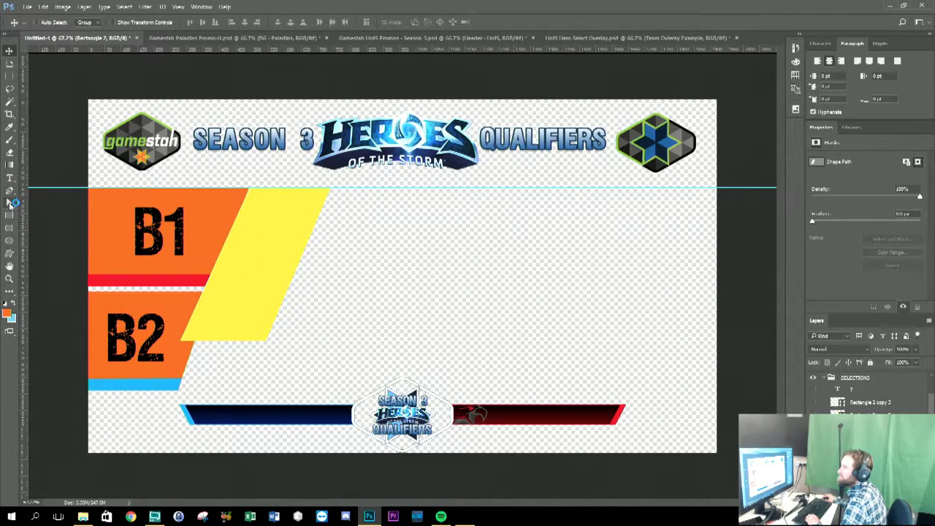
{"action": "left_click", "coordinate": [9, 204]}
{"action": "left_click_drag", "start_coordinate": [180, 341], "coordinate": [179, 390]}
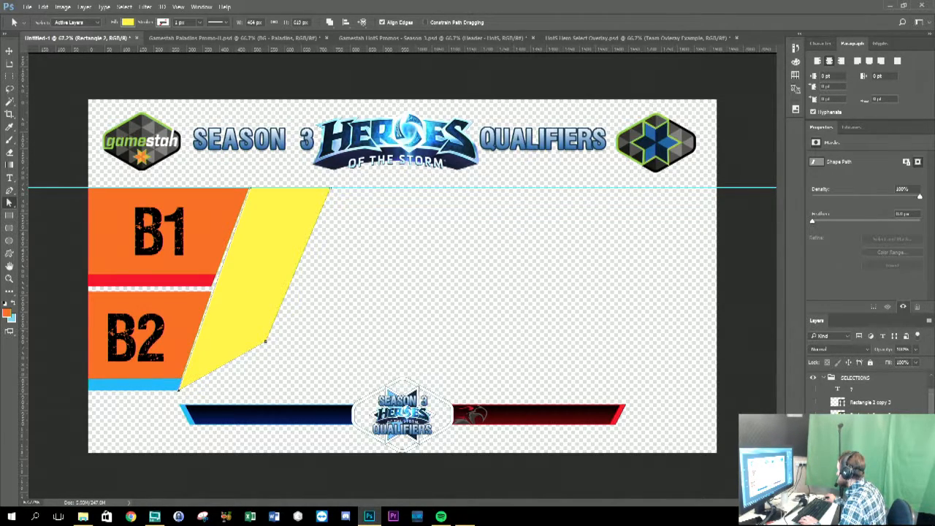
Rename the lower orange panel's layer to identify it as Map 2 and toggle its visibility to check it.
{"action": "scroll", "coordinate": [868, 384], "scroll_direction": "down", "scroll_amount": 3}
{"action": "left_click", "coordinate": [868, 431]}
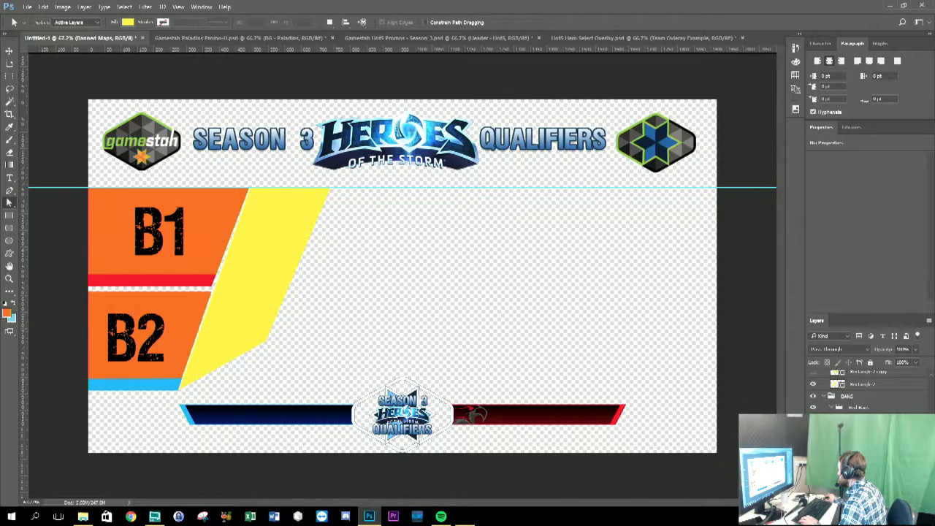
{"action": "scroll", "coordinate": [867, 395], "scroll_direction": "down", "scroll_amount": 1}
{"action": "left_click", "coordinate": [868, 431]}
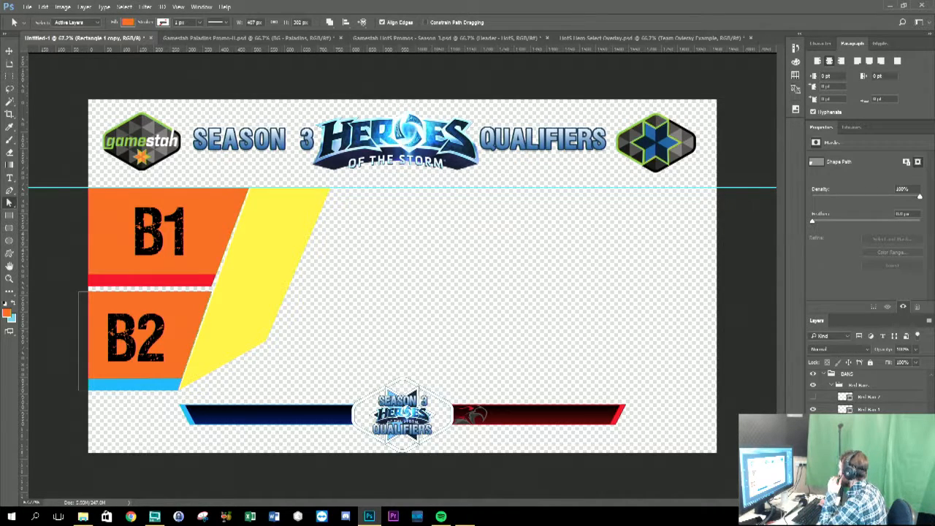
{"action": "left_click", "coordinate": [868, 431]}
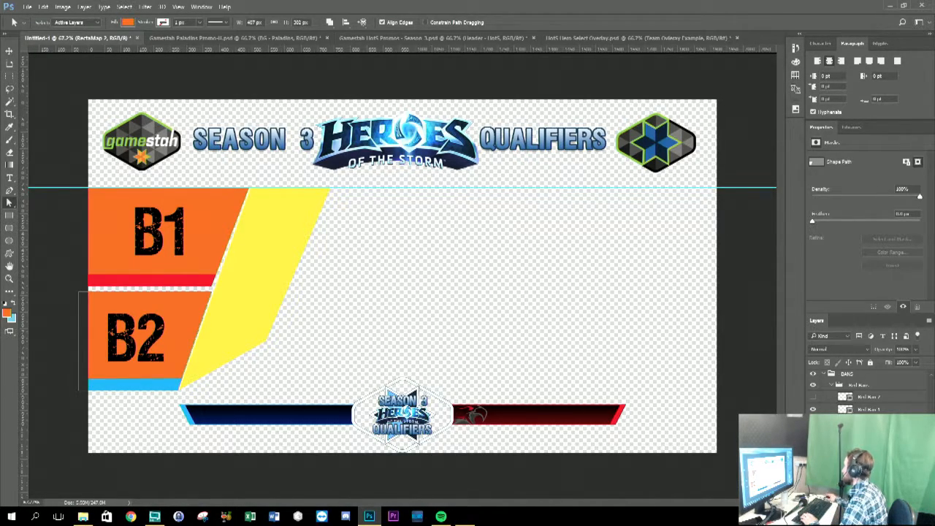
{"action": "left_click", "coordinate": [812, 431]}
{"action": "left_click", "coordinate": [812, 431]}
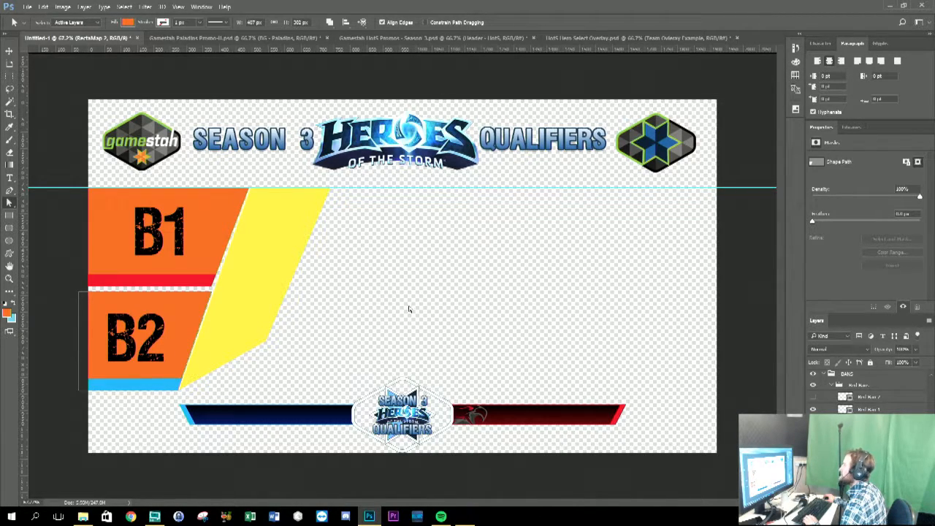
Reshape the yellow panel's right side by lowering its bottom corner to the B2 panel's base and moving its top corner slightly outward.
{"action": "left_click", "coordinate": [9, 52]}
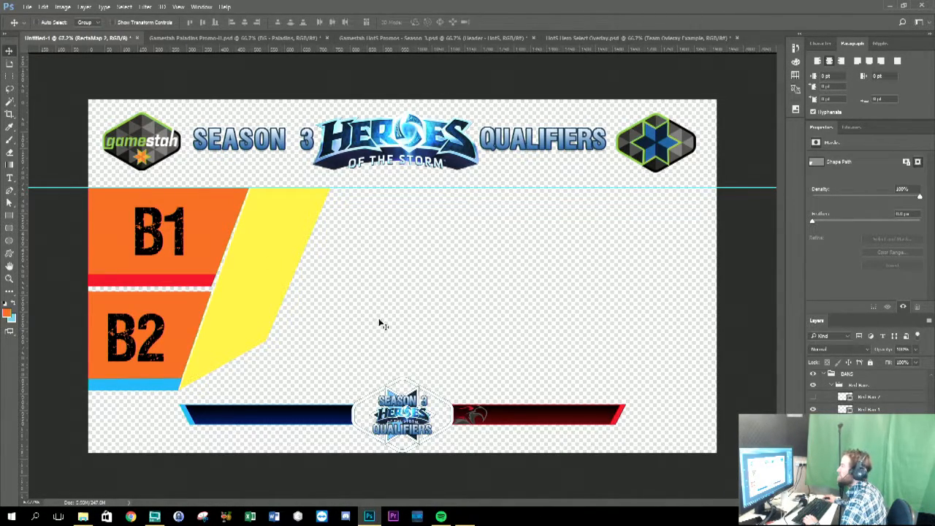
{"action": "left_click_drag", "start_coordinate": [387, 49], "coordinate": [388, 390]}
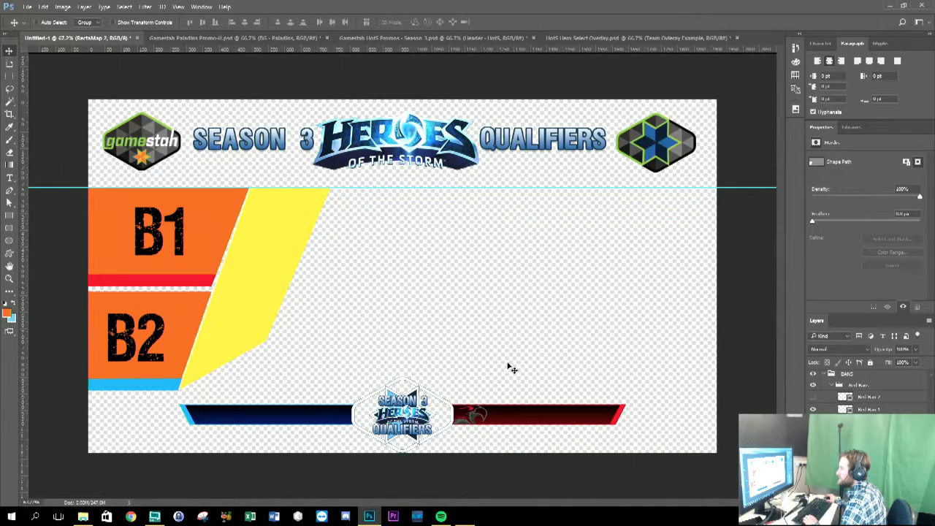
{"action": "scroll", "coordinate": [864, 409], "scroll_direction": "down", "scroll_amount": 5}
{"action": "left_click", "coordinate": [864, 407]}
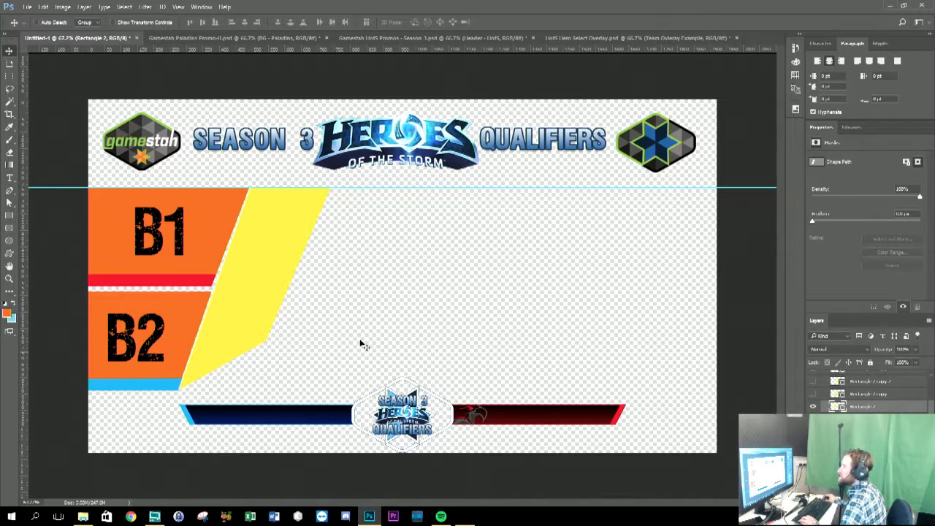
{"action": "left_click", "coordinate": [9, 203]}
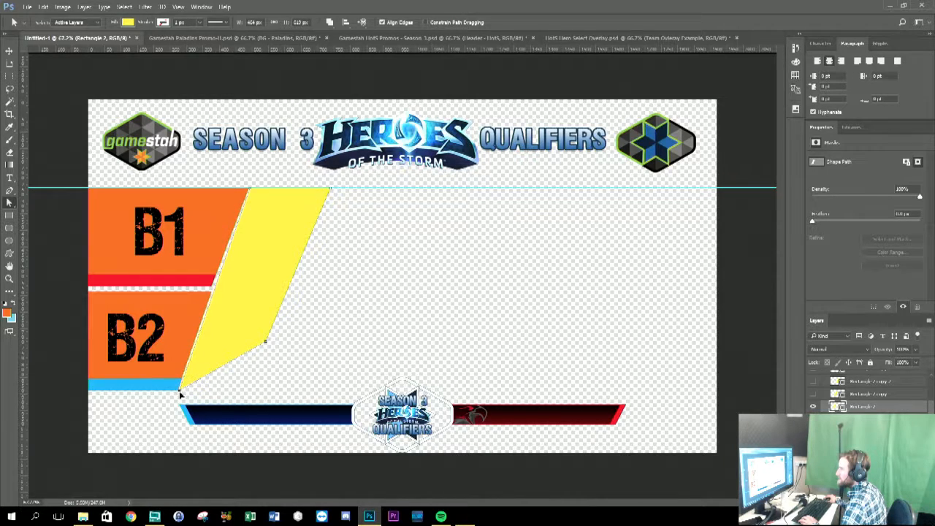
{"action": "left_click_drag", "start_coordinate": [264, 341], "coordinate": [260, 395]}
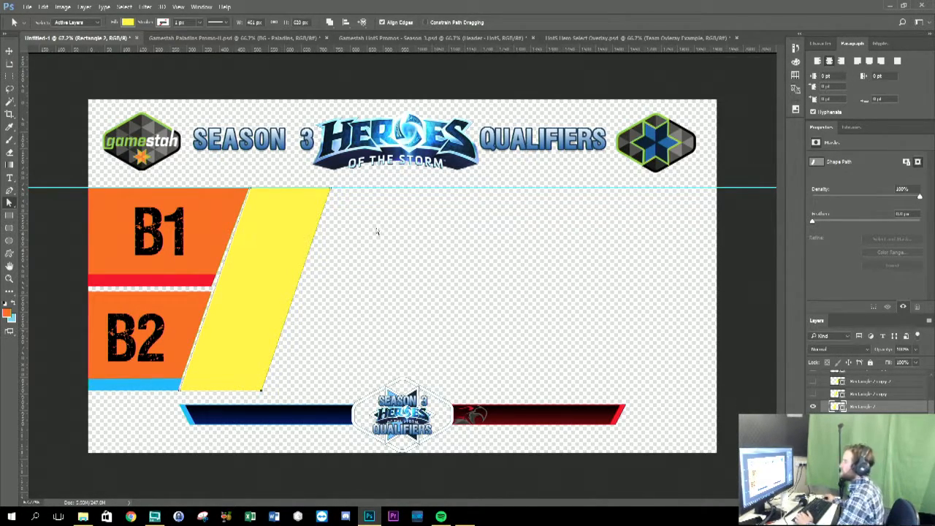
{"action": "left_click_drag", "start_coordinate": [332, 192], "coordinate": [336, 192]}
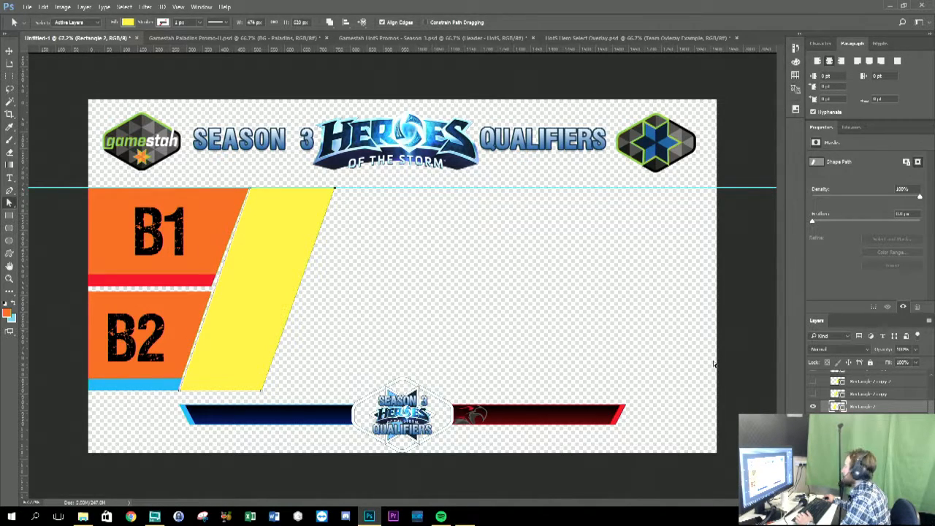
Fine-tune the top-right corner of the orange B2 panel to follow the slanted edge of the panel above.
{"action": "scroll", "coordinate": [869, 392], "scroll_direction": "down", "scroll_amount": 3}
{"action": "left_click", "coordinate": [870, 435]}
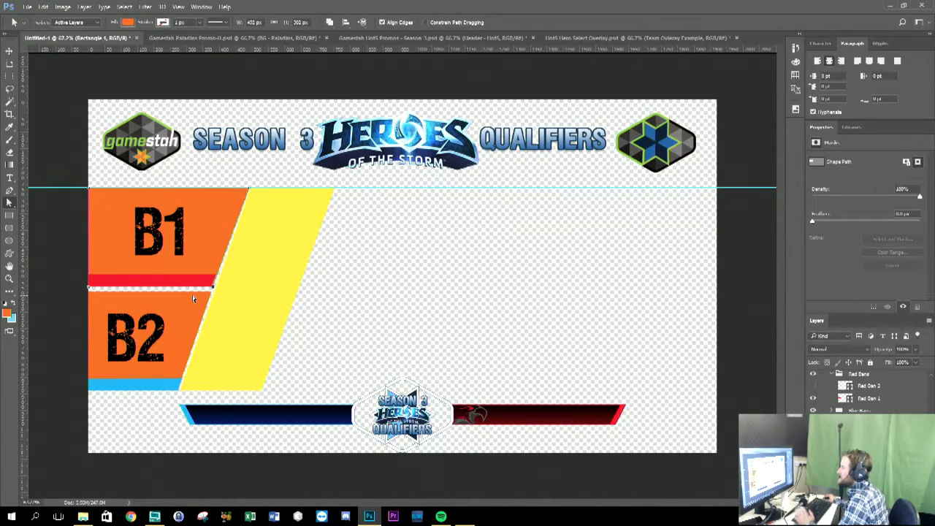
{"action": "left_click", "coordinate": [869, 434]}
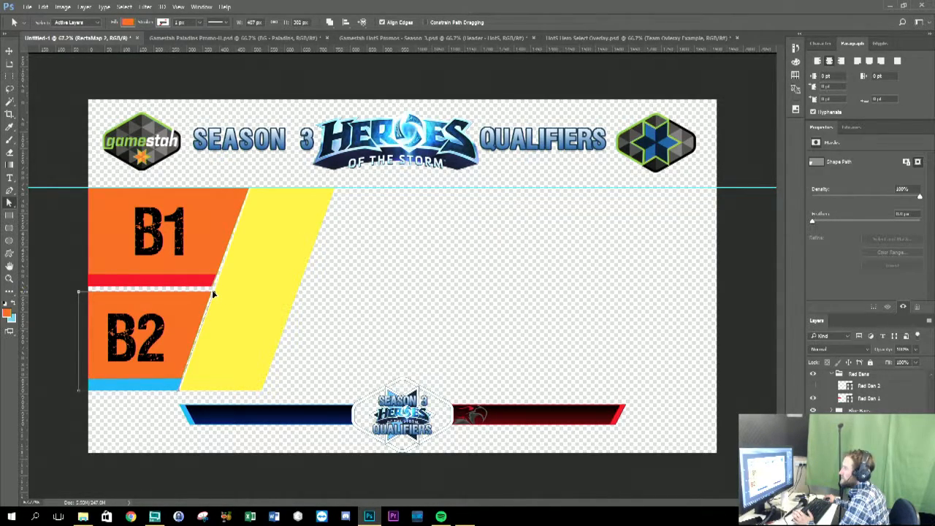
{"action": "left_click_drag", "start_coordinate": [211, 291], "coordinate": [213, 293]}
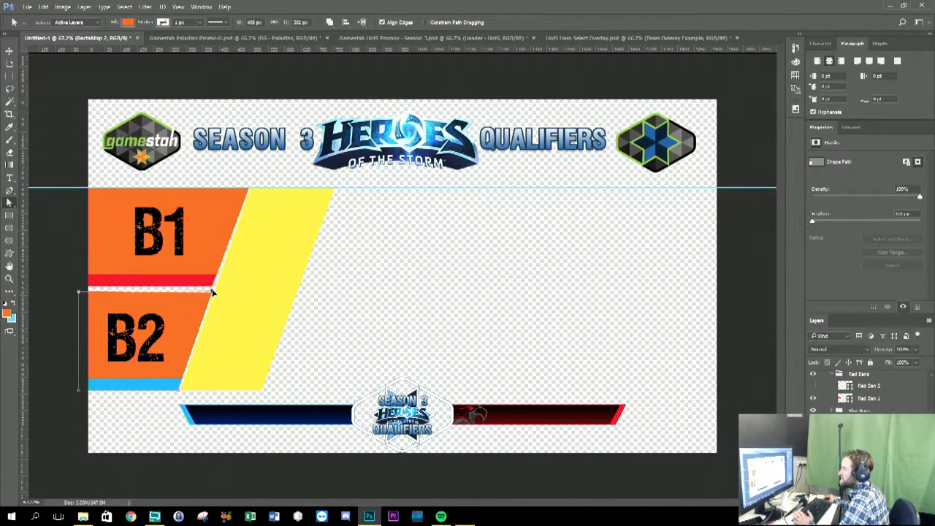
{"action": "key", "text": "Up"}
{"action": "key", "text": "v"}
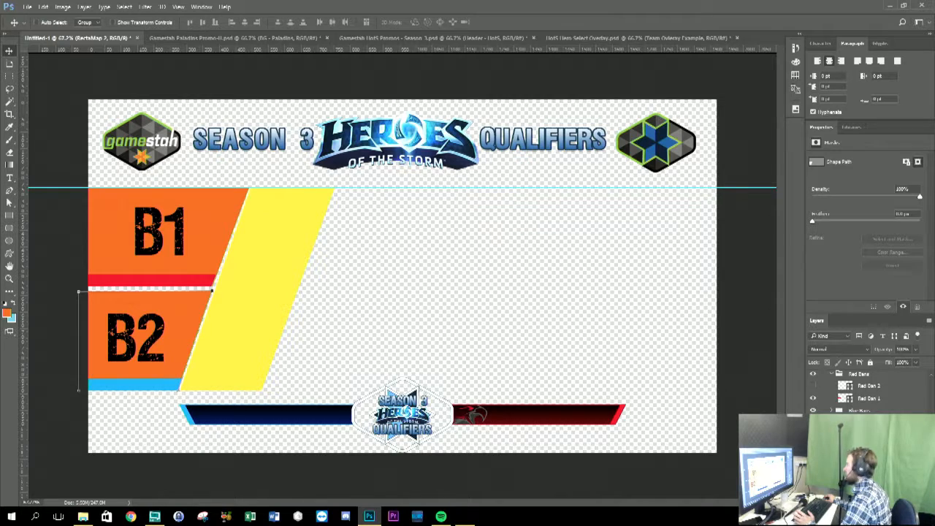
Duplicate the reshaped yellow panel and place the copy beside it with a narrow slanted gap.
{"action": "left_click", "coordinate": [862, 431]}
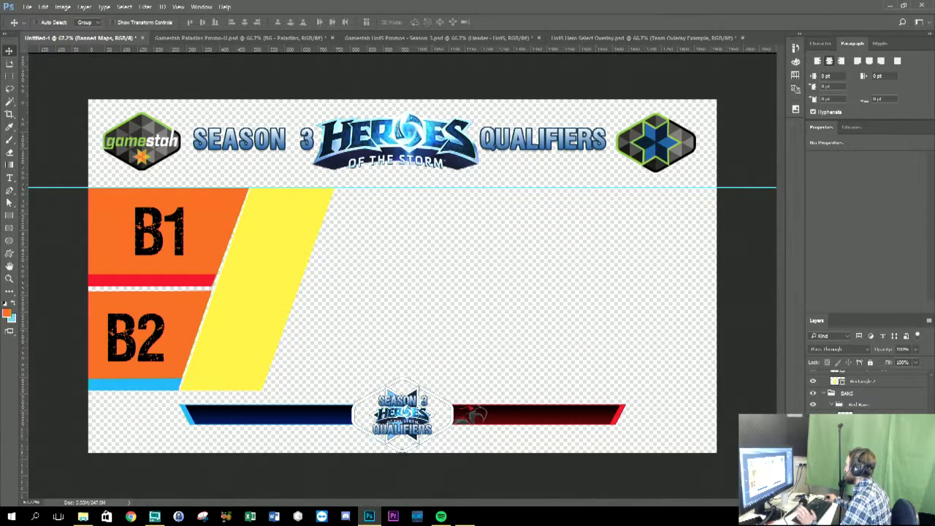
{"action": "scroll", "coordinate": [862, 431], "scroll_direction": "up", "scroll_amount": 4}
{"action": "left_click", "coordinate": [861, 445]}
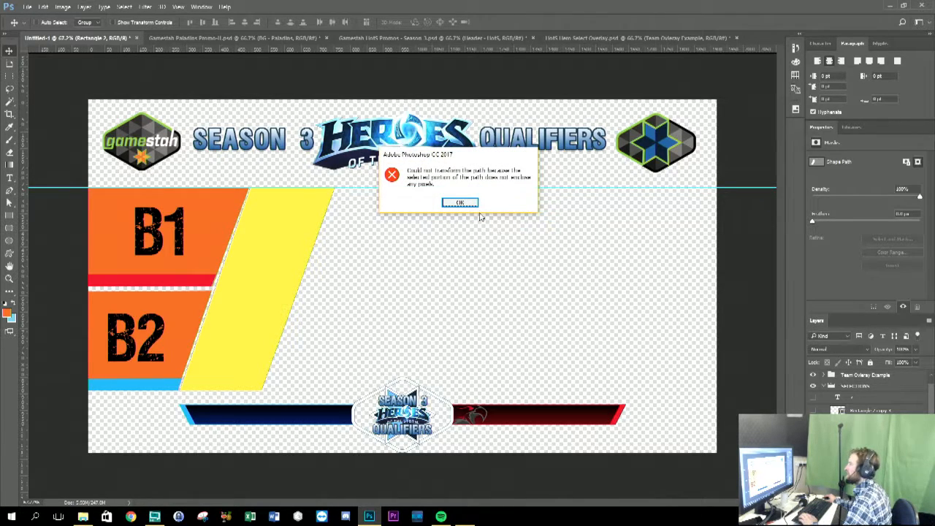
{"action": "left_click", "coordinate": [465, 206]}
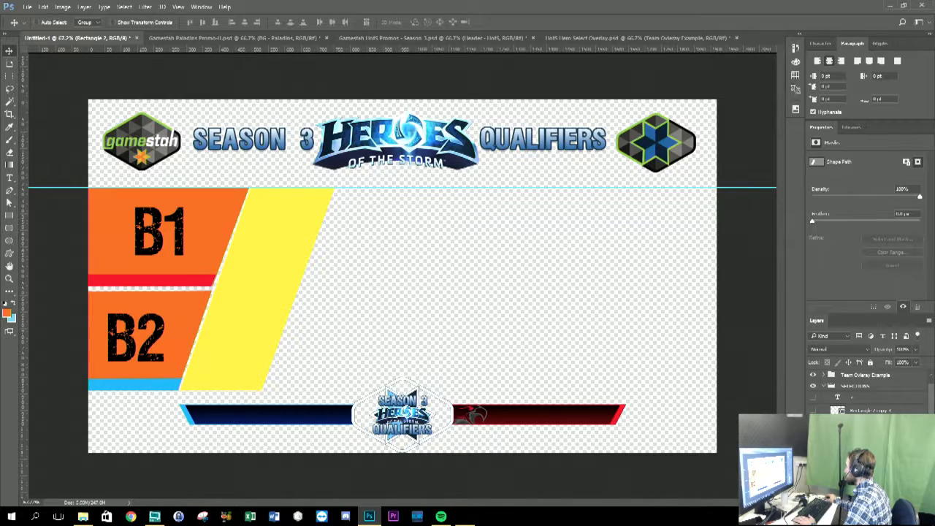
{"action": "key", "text": "ctrl+t"}
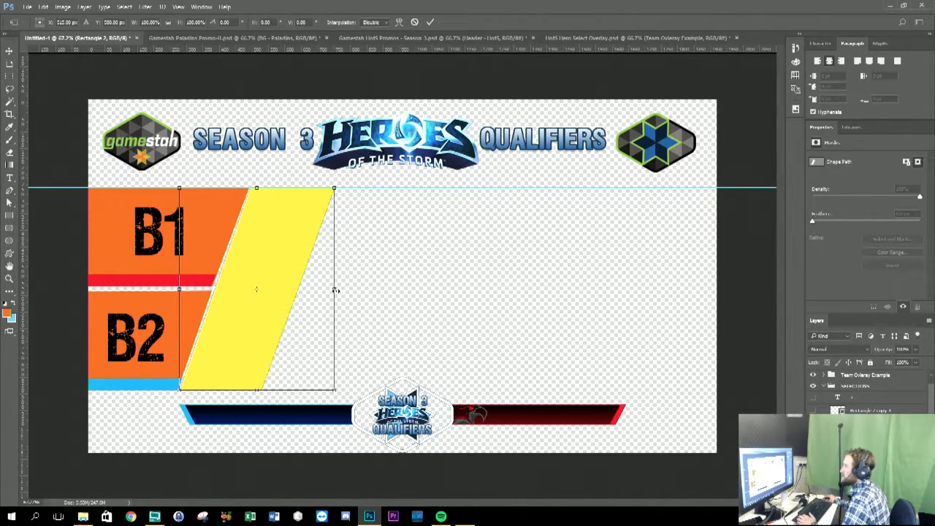
{"action": "key", "text": "Return"}
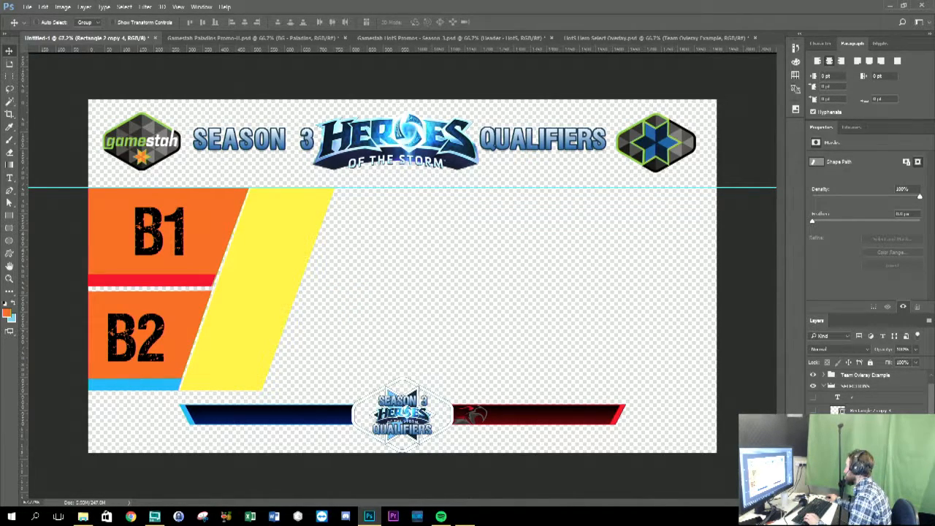
{"action": "left_click_drag", "start_coordinate": [276, 275], "coordinate": [357, 275]}
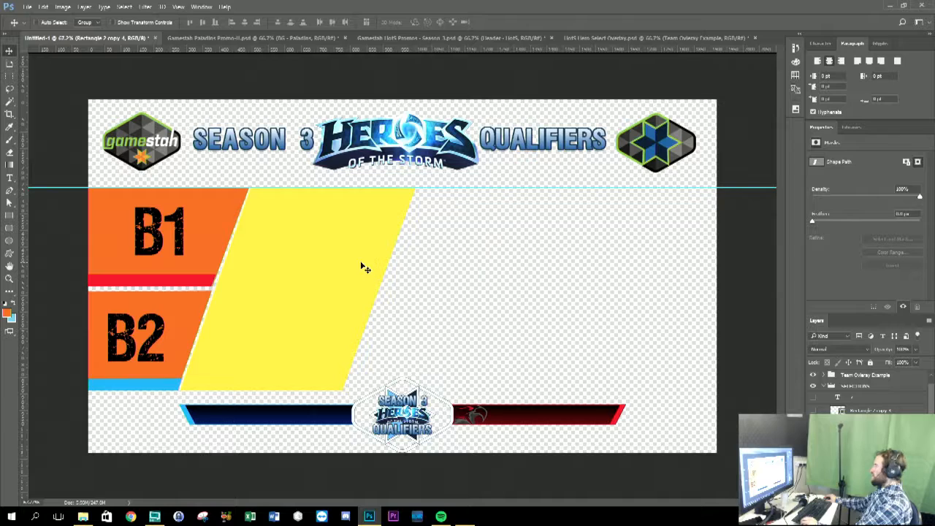
{"action": "left_click_drag", "start_coordinate": [356, 268], "coordinate": [362, 265]}
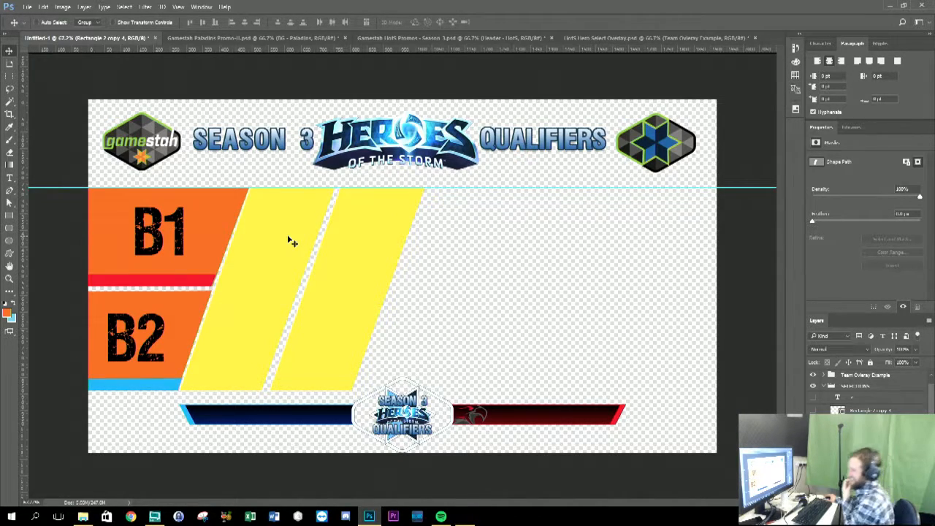
Shift the first yellow panel slightly away from the orange panels and set its copy beside it with a matching gap.
{"action": "left_click_drag", "start_coordinate": [355, 252], "coordinate": [413, 251]}
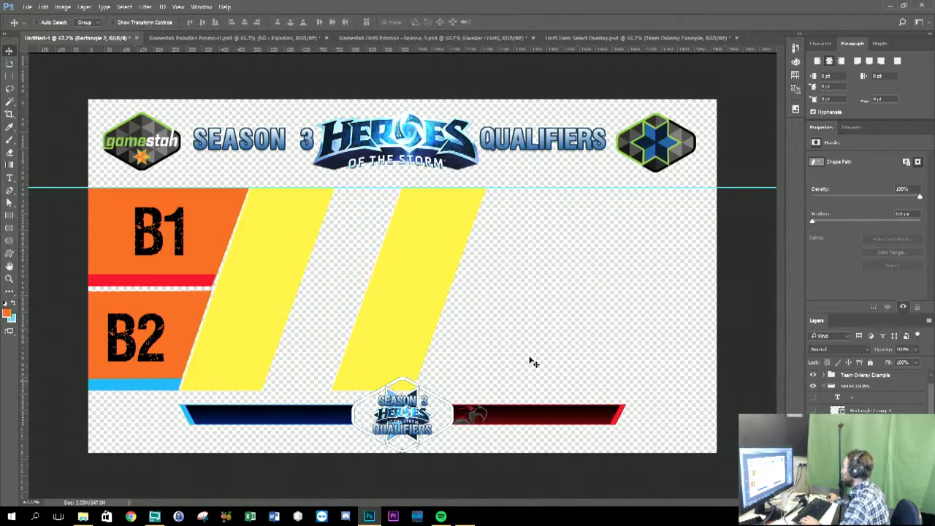
{"action": "mouse_move", "coordinate": [273, 252]}
{"action": "left_mouse_down"}
{"action": "mouse_move", "coordinate": [294, 253]}
{"action": "mouse_move", "coordinate": [278, 255]}
{"action": "left_mouse_up"}
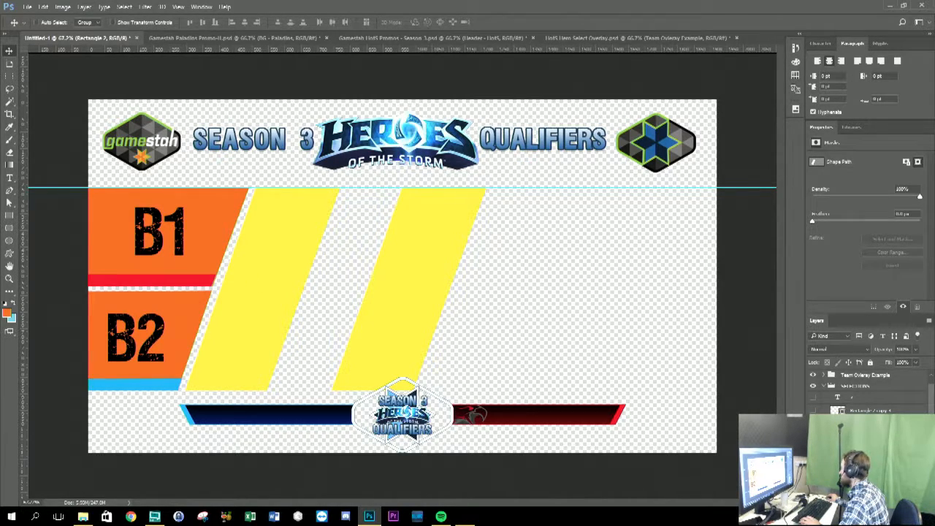
{"action": "left_click_drag", "start_coordinate": [438, 285], "coordinate": [379, 277]}
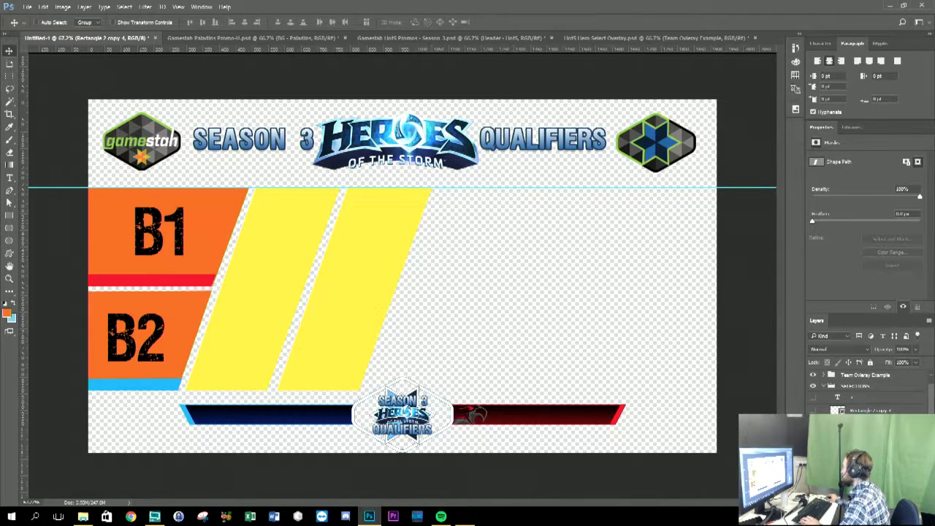
Delete the old, shorter yellow panel that overlaps the two new ones.
{"action": "left_click", "coordinate": [869, 437]}
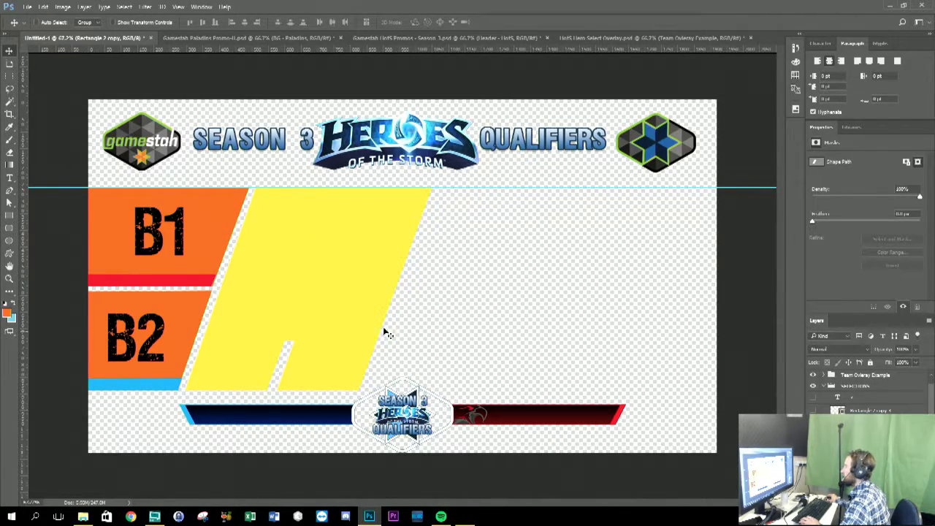
{"action": "left_click_drag", "start_coordinate": [307, 277], "coordinate": [462, 289]}
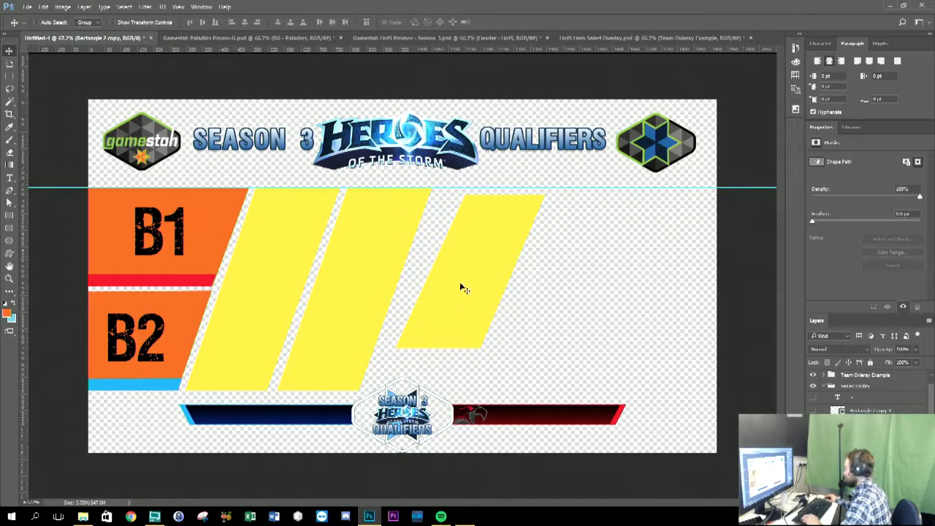
{"action": "key", "text": "Delete"}
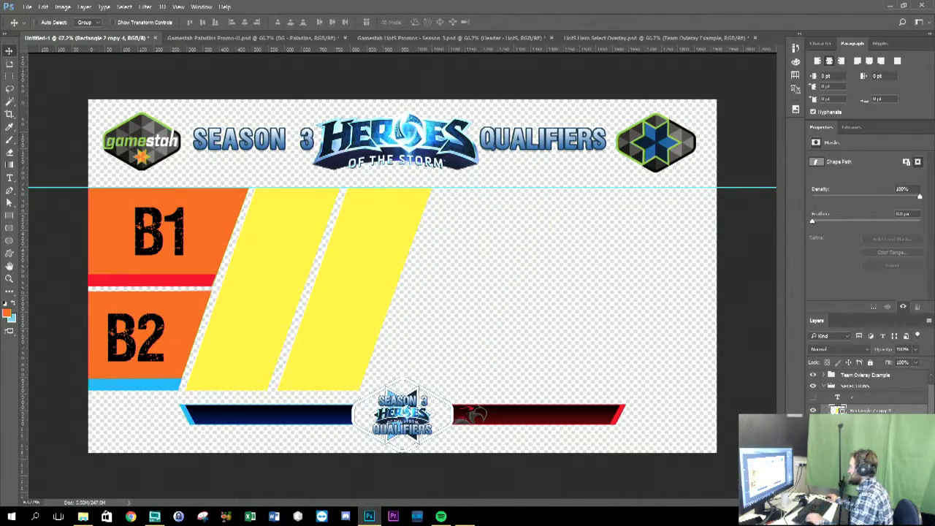
Duplicate both yellow panels to the right as the third and fourth panels, and tighten the gap before the fourth.
{"action": "left_click", "coordinate": [869, 422], "text": "shift"}
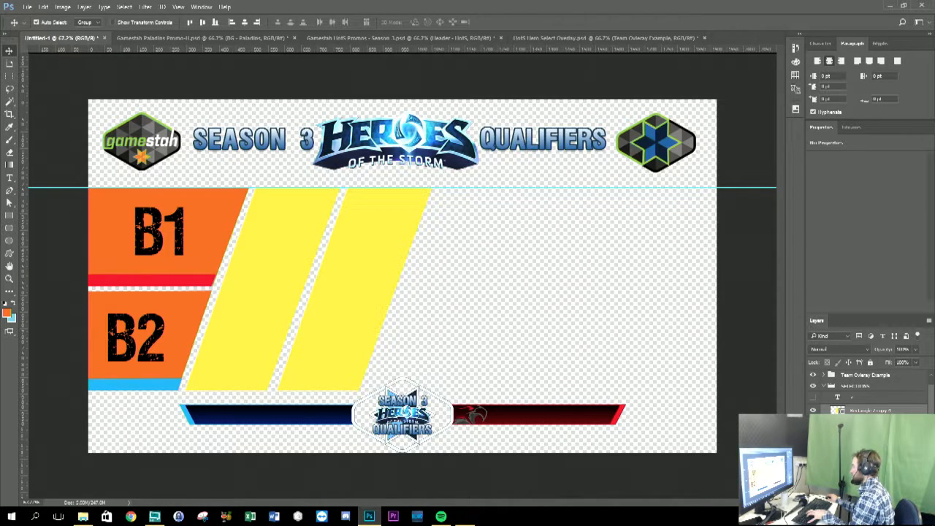
{"action": "left_click_drag", "start_coordinate": [297, 252], "coordinate": [475, 253]}
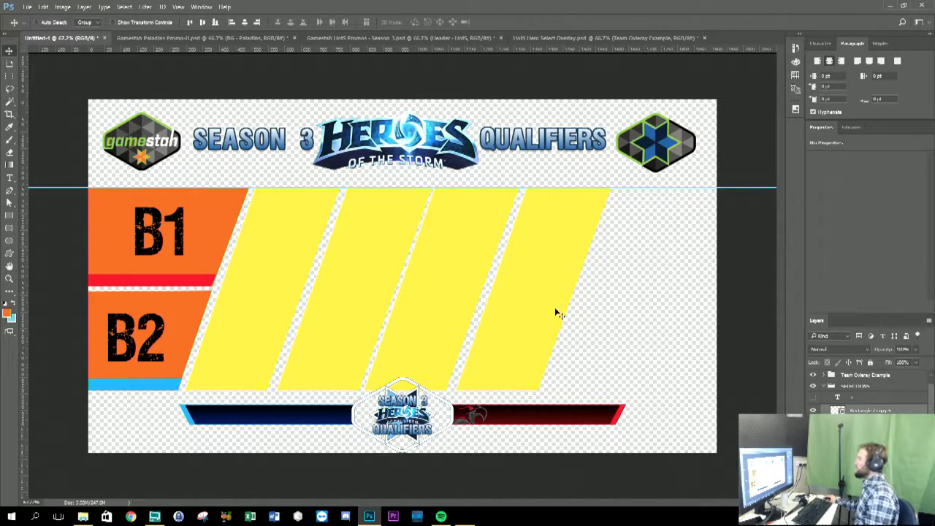
{"action": "left_click", "coordinate": [868, 422]}
{"action": "left_click", "coordinate": [868, 410]}
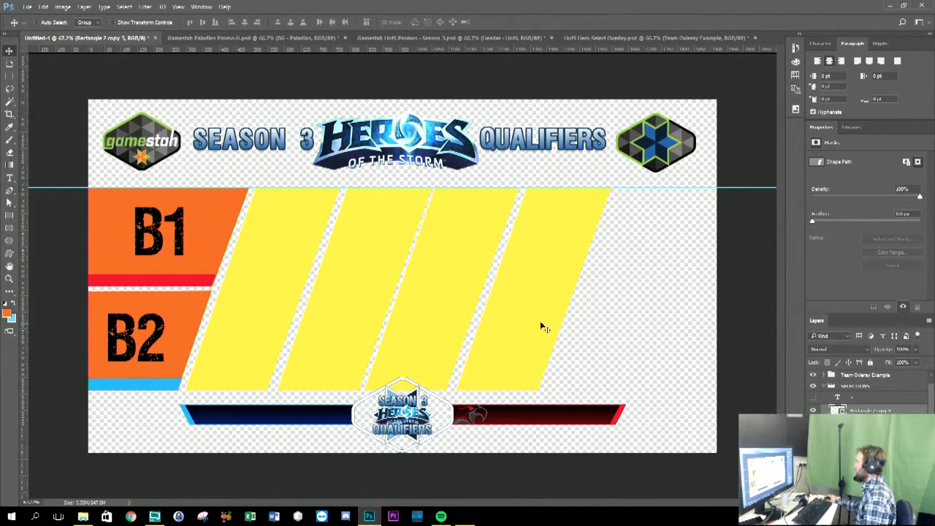
{"action": "left_click_drag", "start_coordinate": [542, 247], "coordinate": [539, 250]}
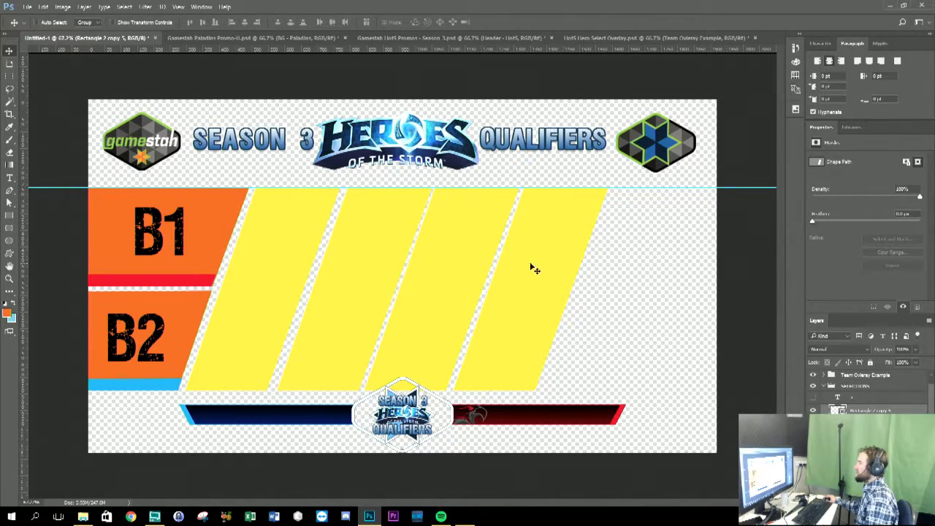
Hide the four yellow panels one after another and undo the hiding.
{"action": "left_click", "coordinate": [813, 410]}
{"action": "left_click", "coordinate": [812, 423]}
{"action": "left_click", "coordinate": [813, 436]}
{"action": "left_click", "coordinate": [813, 449]}
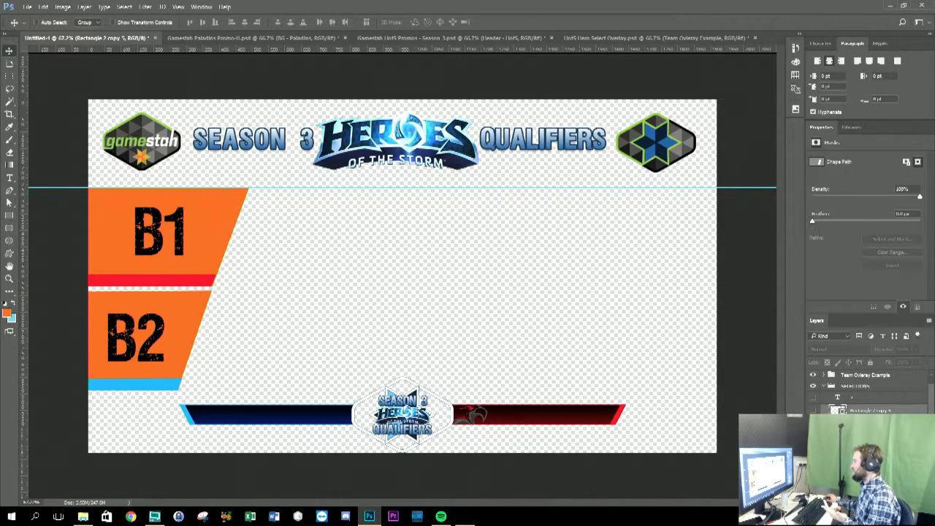
{"action": "key", "text": "ctrl+z"}
{"action": "key", "text": "ctrl+alt+z"}
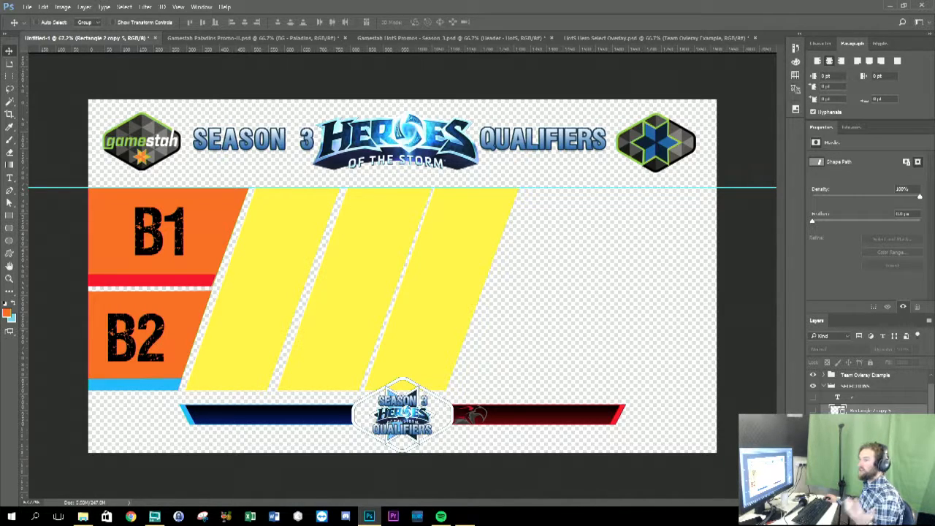
Show the fourth yellow panel again and place a duplicate to its right as the fifth panel in the row.
{"action": "left_click", "coordinate": [814, 410]}
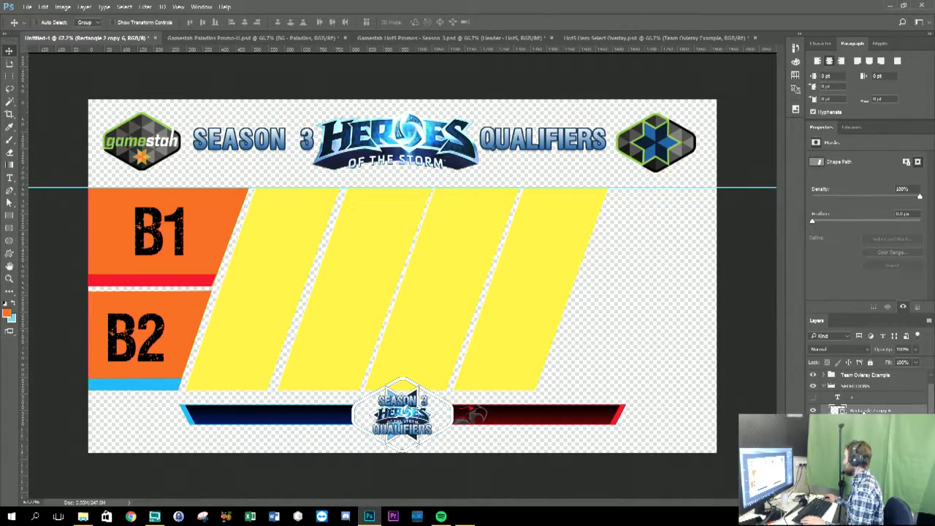
{"action": "left_click_drag", "start_coordinate": [553, 323], "coordinate": [625, 307]}
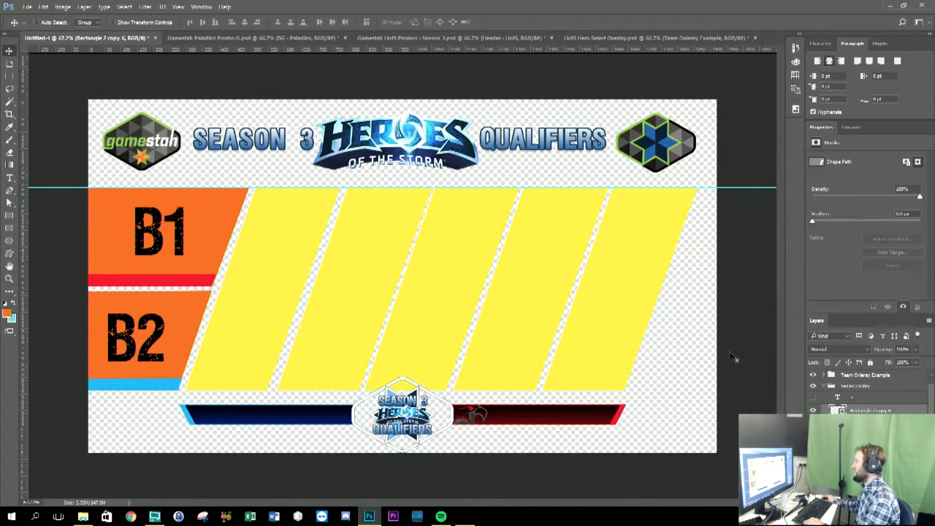
Hide all yellow panels except the first, and show the second one again.
{"action": "left_click", "coordinate": [813, 410]}
{"action": "left_click", "coordinate": [812, 421]}
{"action": "left_click", "coordinate": [813, 434]}
{"action": "left_click", "coordinate": [813, 447]}
{"action": "left_click", "coordinate": [813, 460]}
{"action": "left_click", "coordinate": [862, 460]}
{"action": "left_click", "coordinate": [813, 460]}
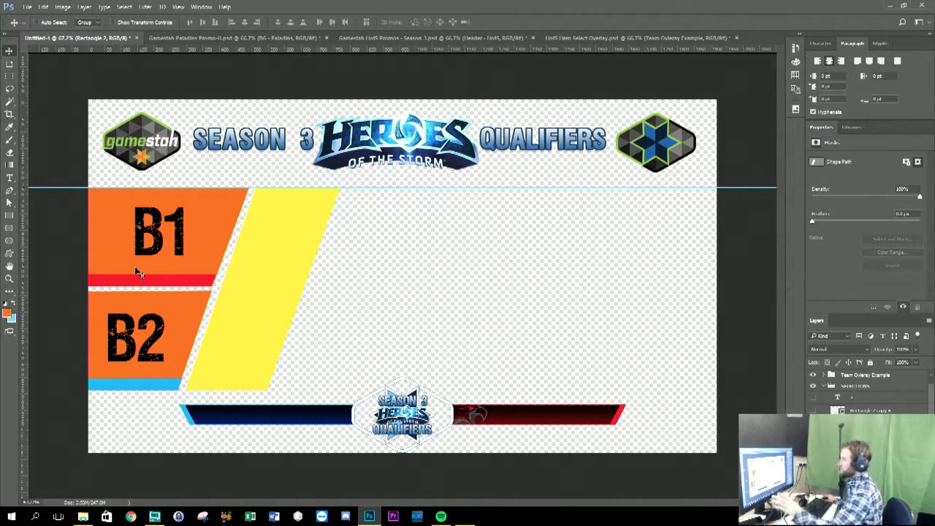
{"action": "left_click", "coordinate": [813, 431]}
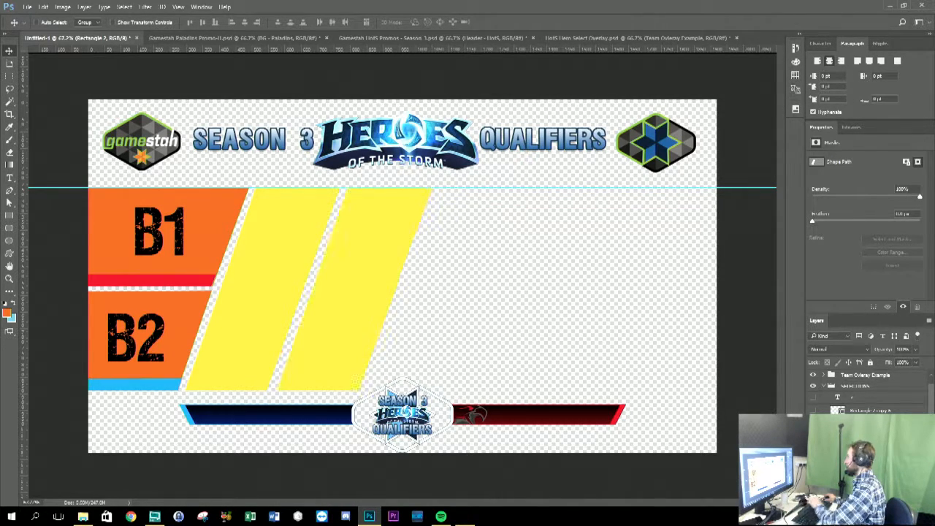
Move the second yellow panel slightly closer to the first and bring back the three remaining panels of the row.
{"action": "left_click_drag", "start_coordinate": [373, 271], "coordinate": [926, 257]}
{"action": "key", "text": "ctrl+z"}
{"action": "left_click_drag", "start_coordinate": [397, 230], "coordinate": [364, 260]}
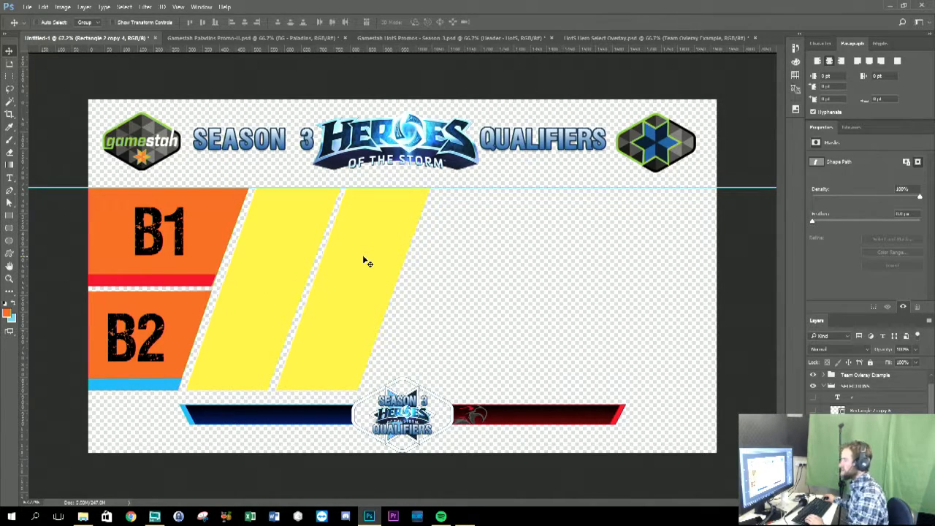
{"action": "key", "text": "ctrl+alt+shift+t"}
{"action": "key", "text": "ctrl+alt+shift+t"}
{"action": "key", "text": "ctrl+alt+shift+t"}
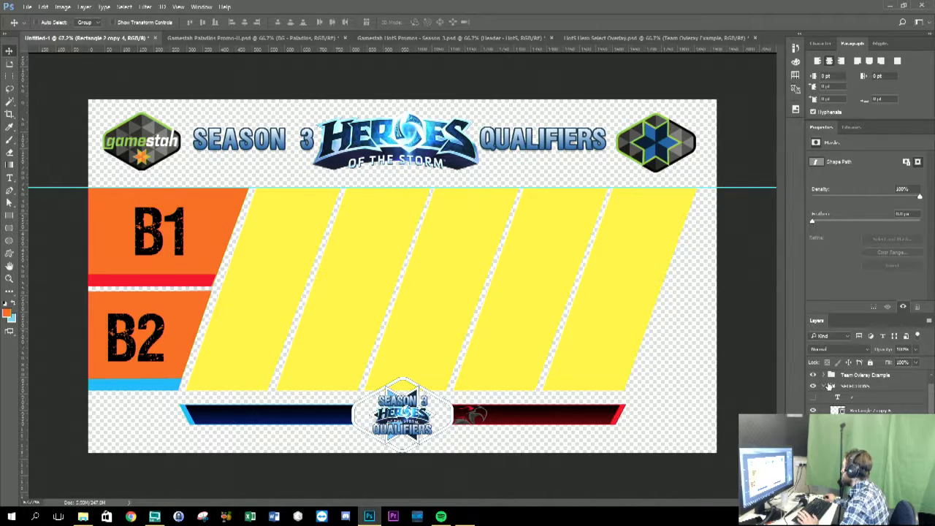
Duplicate the blue strip of the B2 panel and place the copy inside the SELECTIONS group.
{"action": "left_click", "coordinate": [823, 386]}
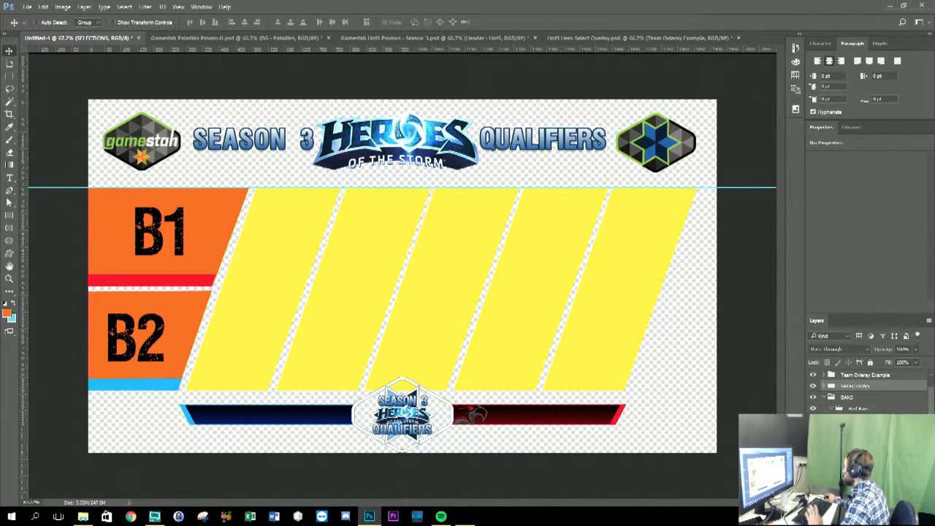
{"action": "left_click", "coordinate": [862, 419]}
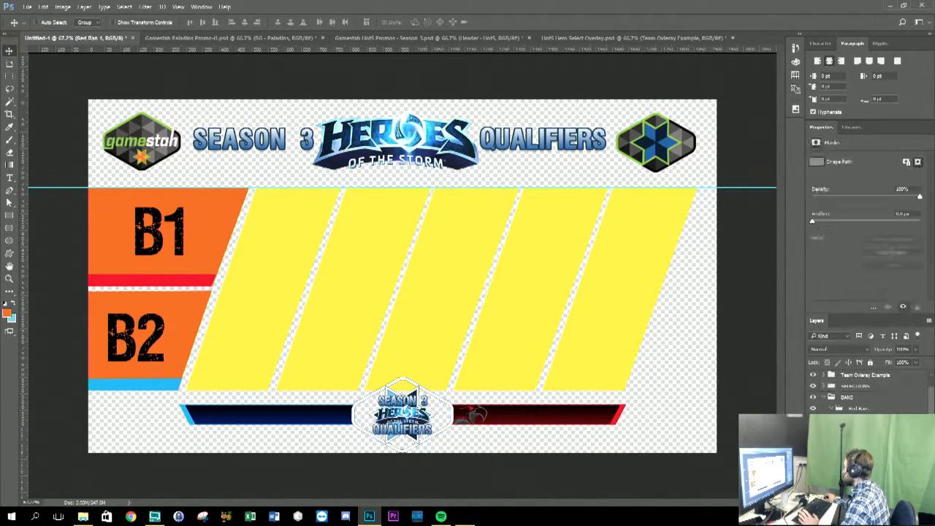
{"action": "left_click", "coordinate": [813, 419]}
{"action": "left_click", "coordinate": [813, 419]}
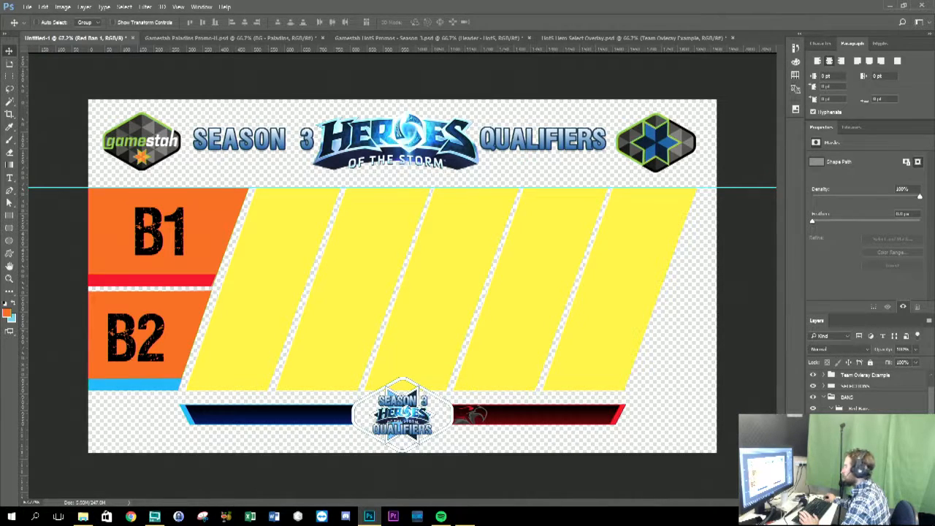
{"action": "left_click", "coordinate": [862, 452]}
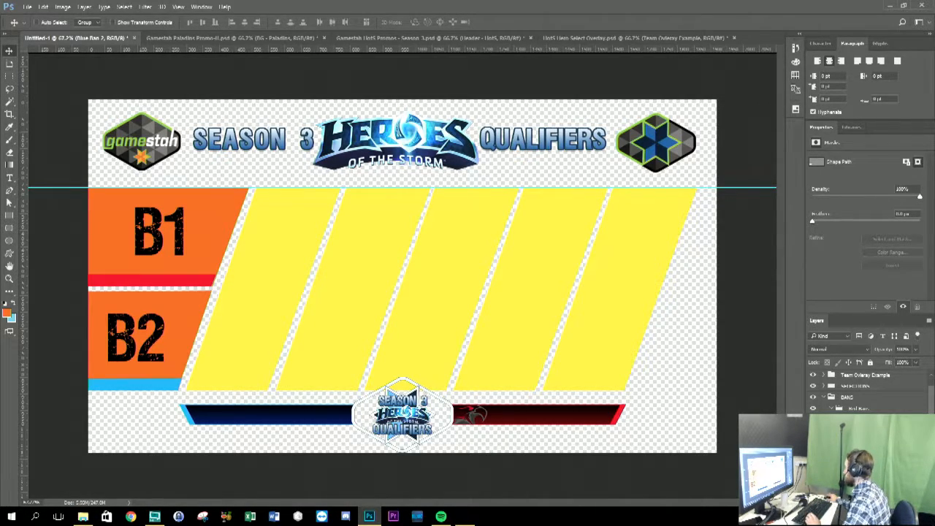
{"action": "key", "text": "ctrl+j"}
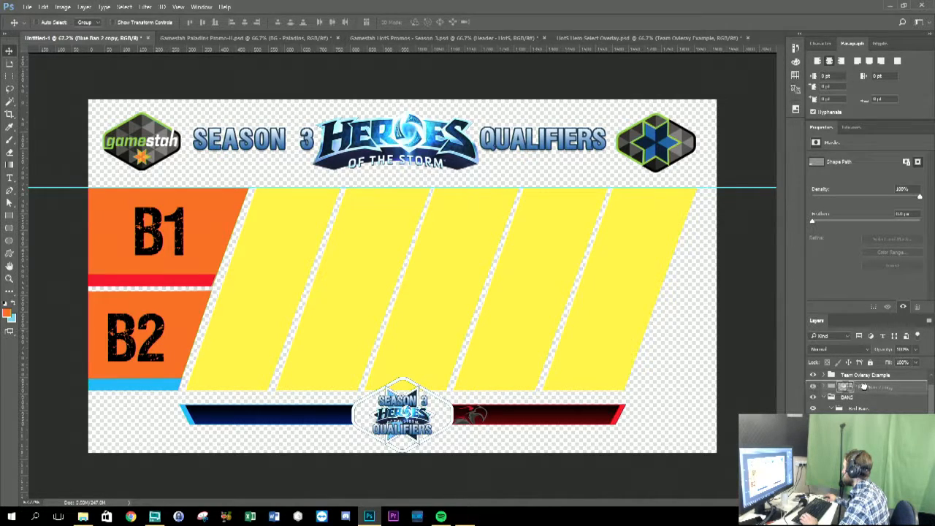
{"action": "left_click", "coordinate": [829, 386]}
{"action": "left_click", "coordinate": [823, 386]}
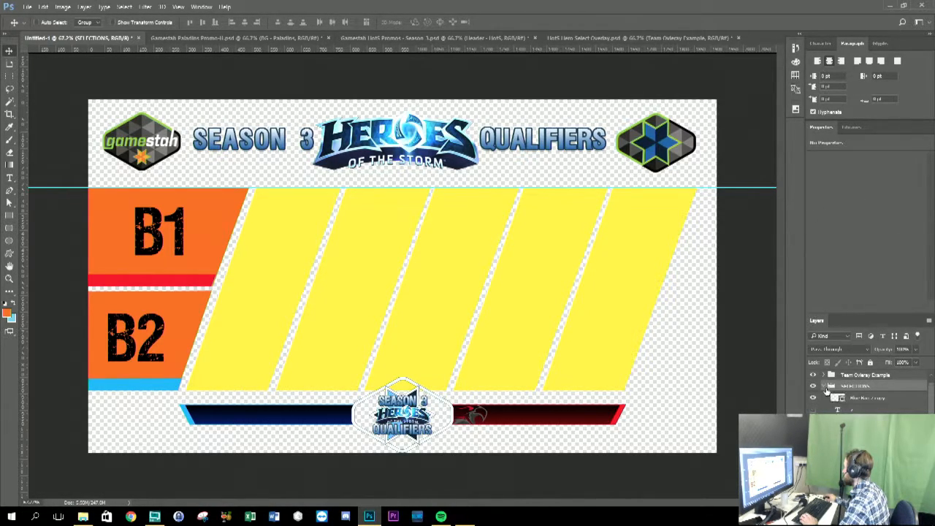
Rename the copied blue strip layer in the SELECTIONS group as Blue Select.
{"action": "double_click", "coordinate": [858, 398]}
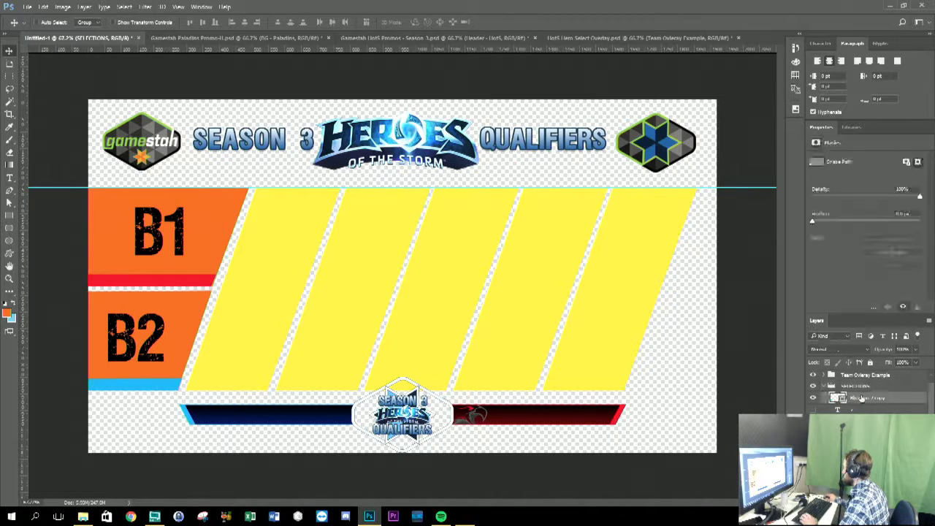
{"action": "type", "text": "B"}
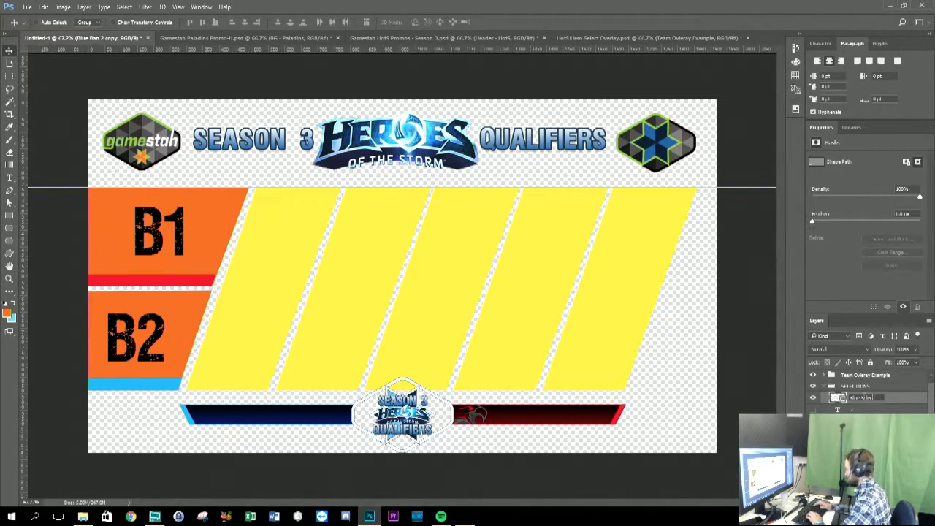
{"action": "type", "text": "lue Select"}
{"action": "key", "text": "Return"}
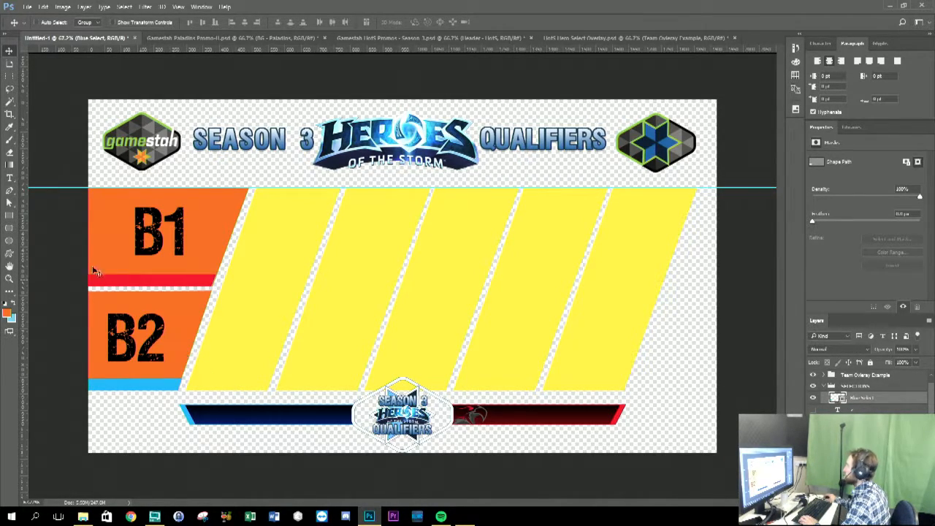
Place the Blue Select strip along the base of the first yellow panel and reshape its ends to follow the panel's slanted sides.
{"action": "left_click_drag", "start_coordinate": [186, 379], "coordinate": [257, 387]}
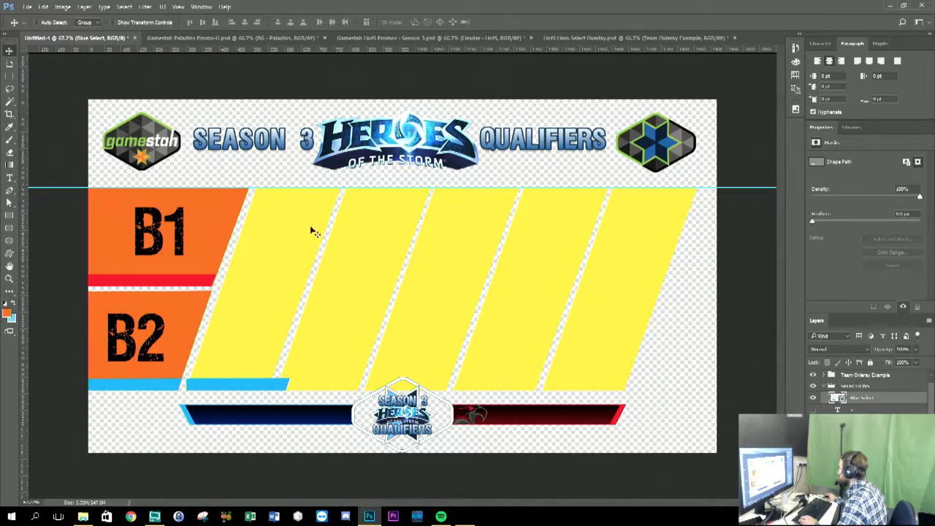
{"action": "left_click", "coordinate": [11, 203]}
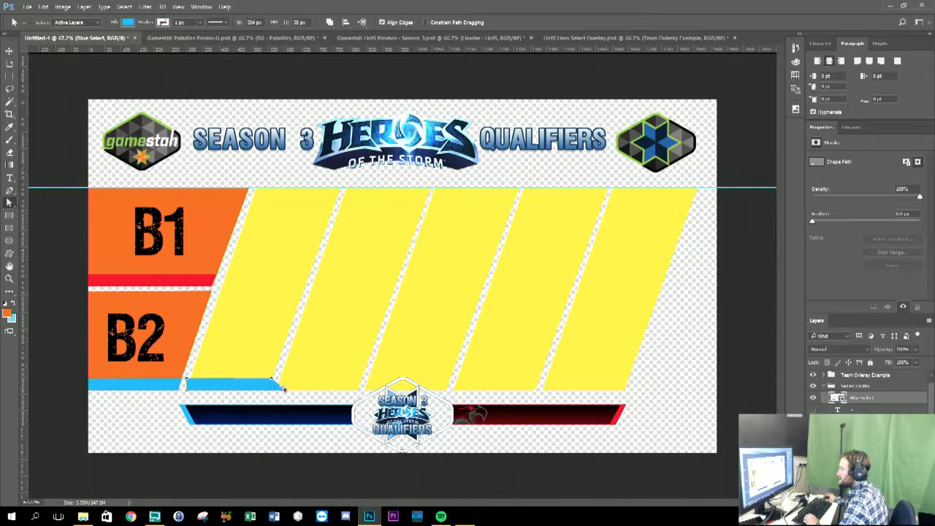
{"action": "left_click_drag", "start_coordinate": [287, 393], "coordinate": [270, 395]}
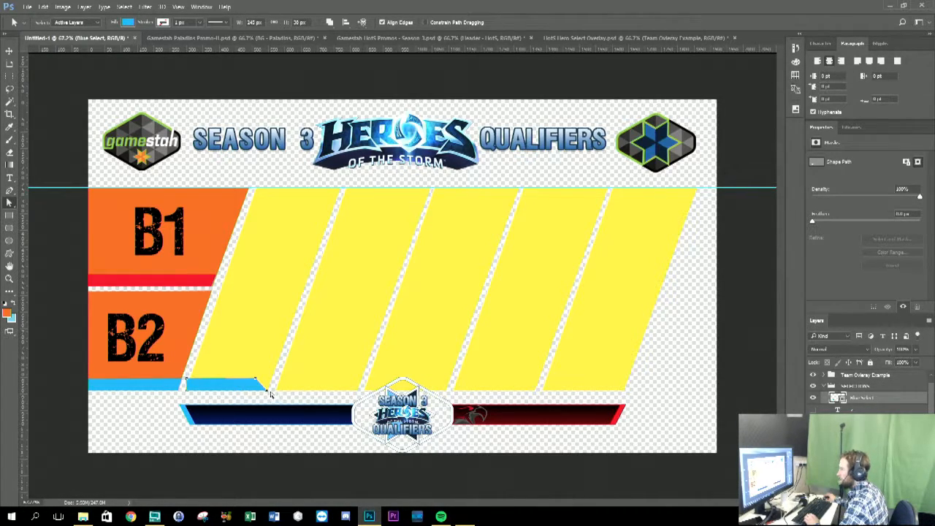
{"action": "left_click_drag", "start_coordinate": [257, 381], "coordinate": [269, 381]}
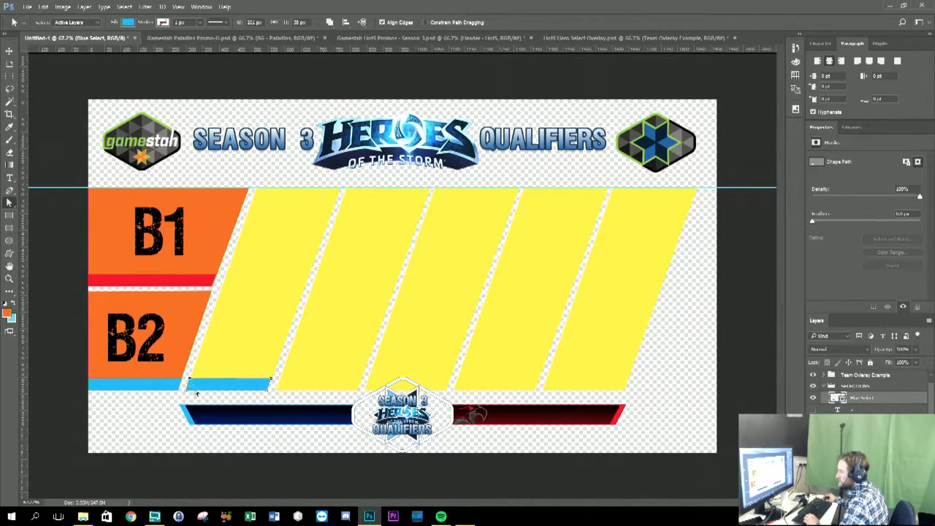
{"action": "scroll", "coordinate": [173, 385], "scroll_direction": "up", "scroll_amount": 2}
{"action": "scroll", "coordinate": [173, 387], "scroll_direction": "down", "scroll_amount": 2}
{"action": "scroll", "coordinate": [173, 387], "scroll_direction": "up", "scroll_amount": 1}
{"action": "scroll", "coordinate": [173, 387], "scroll_direction": "down", "scroll_amount": 3}
{"action": "scroll", "coordinate": [172, 381], "scroll_direction": "up", "scroll_amount": 1}
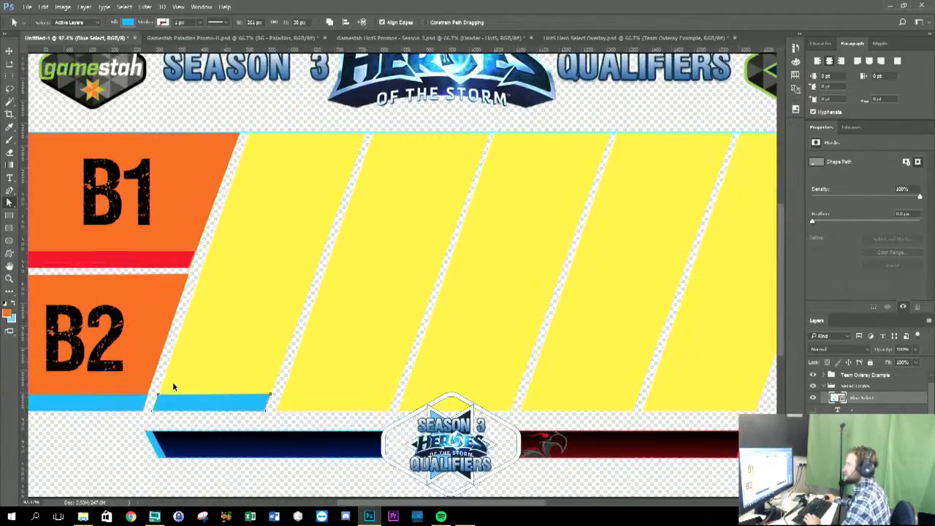
Move the Blue Select strip to the base of the second yellow panel.
{"action": "left_click", "coordinate": [9, 53]}
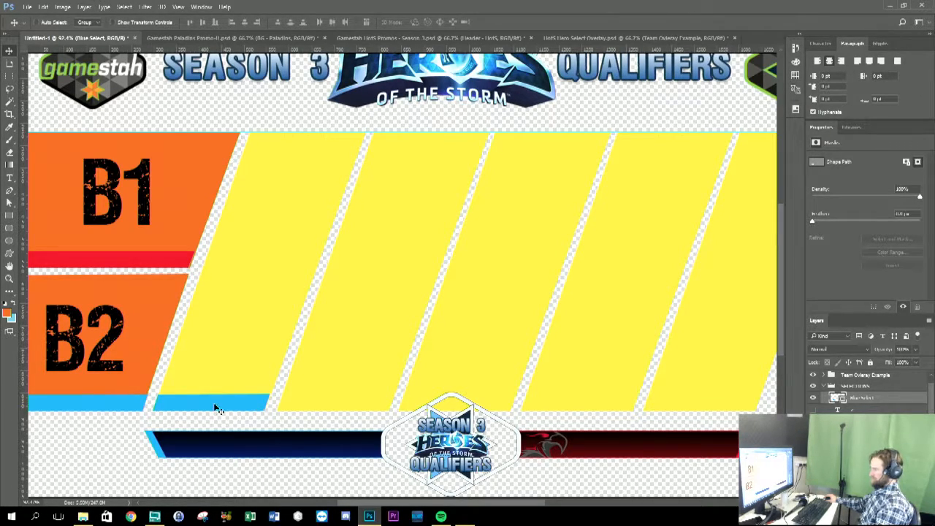
{"action": "left_click", "coordinate": [863, 398]}
{"action": "left_click_drag", "start_coordinate": [230, 406], "coordinate": [327, 406]}
{"action": "key", "text": "ctrl+j"}
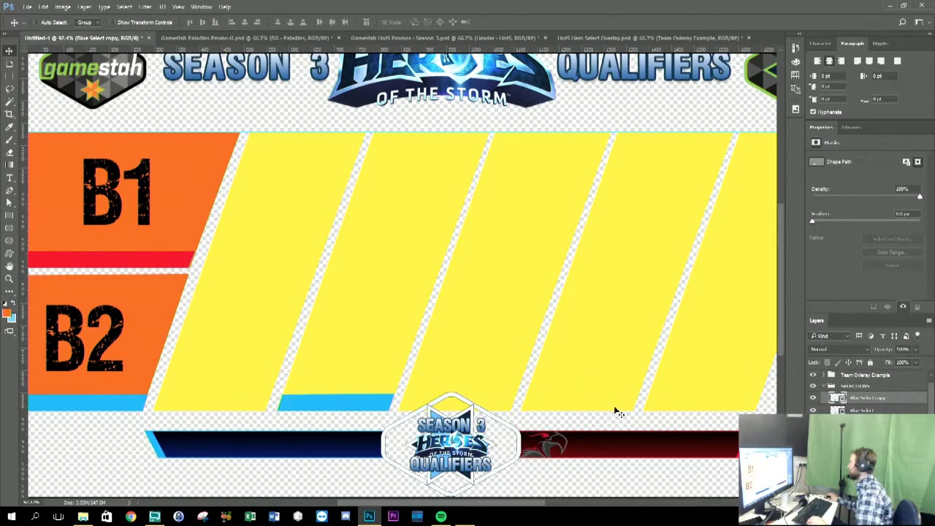
{"action": "left_click_drag", "start_coordinate": [333, 403], "coordinate": [450, 404]}
{"action": "key", "text": "Delete"}
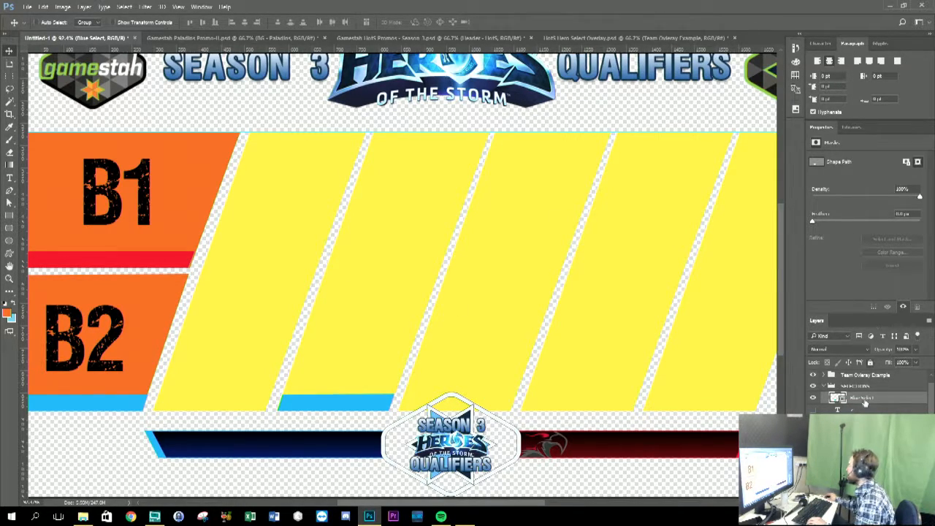
Duplicate the Blue Select strip and place the copy along the base of the third yellow panel.
{"action": "key", "text": "ctrl+j"}
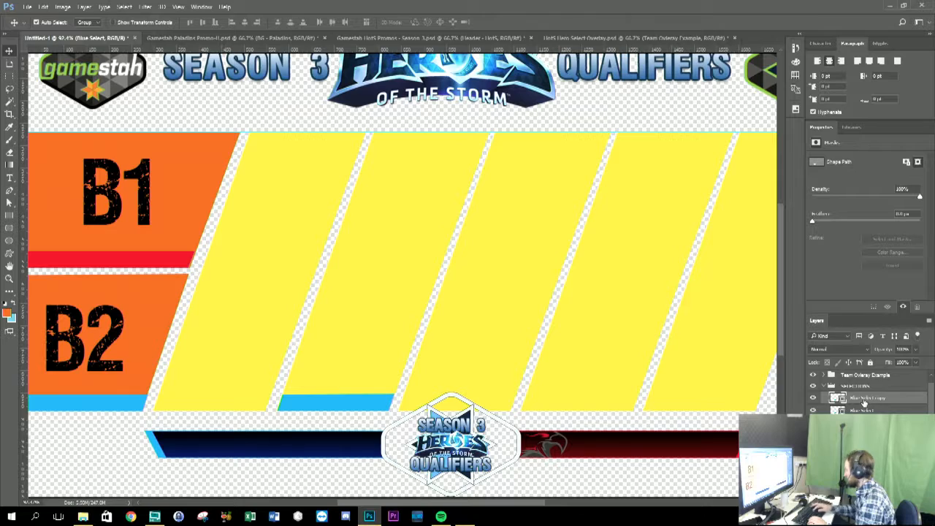
{"action": "left_click_drag", "start_coordinate": [359, 409], "coordinate": [476, 409]}
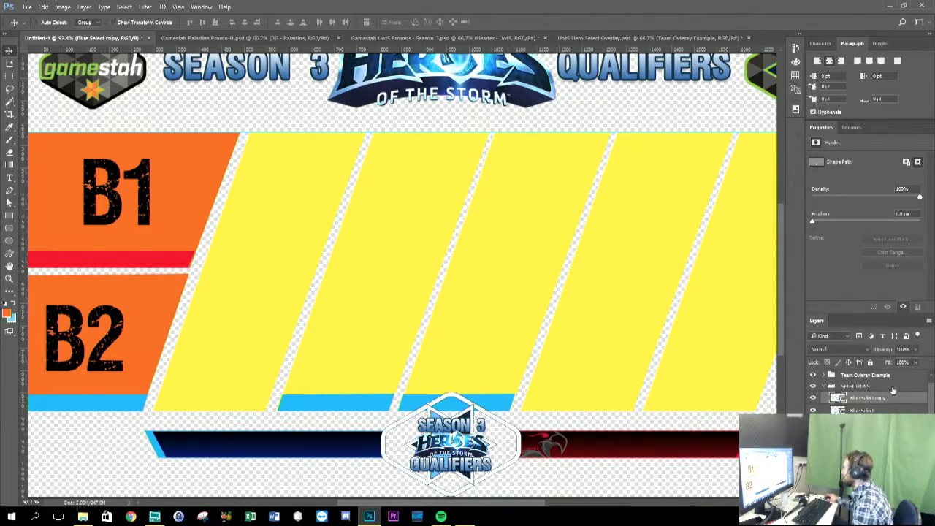
Show the Red Ban 2 strip and duplicate it into the SELECTIONS group as Red Select.
{"action": "left_click", "coordinate": [861, 411]}
{"action": "scroll", "coordinate": [862, 410], "scroll_direction": "down", "scroll_amount": 1}
{"action": "scroll", "coordinate": [862, 391], "scroll_direction": "down", "scroll_amount": 2}
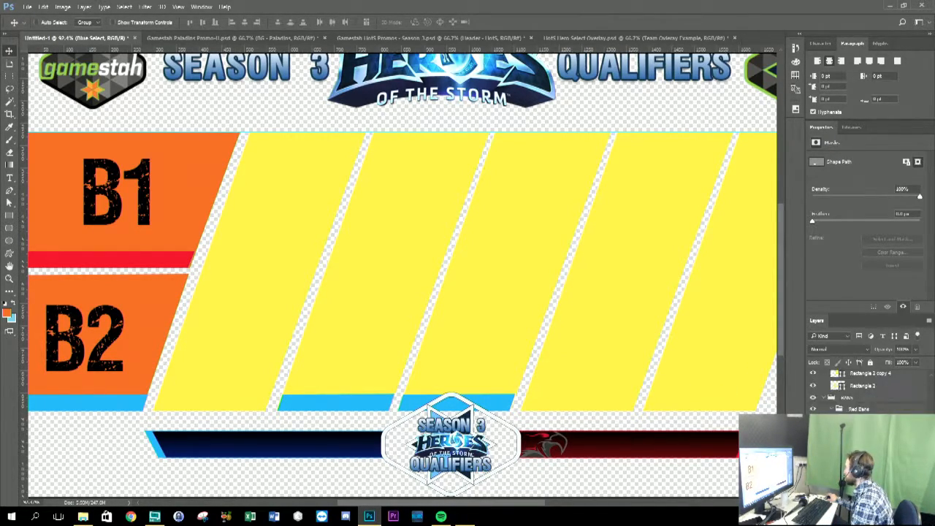
{"action": "left_click", "coordinate": [861, 420]}
{"action": "left_click", "coordinate": [862, 433]}
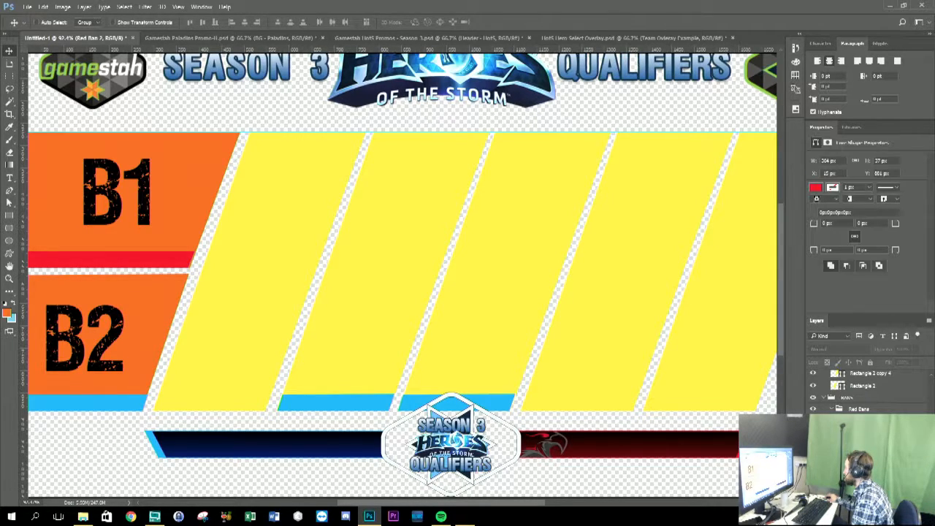
{"action": "left_click", "coordinate": [813, 433]}
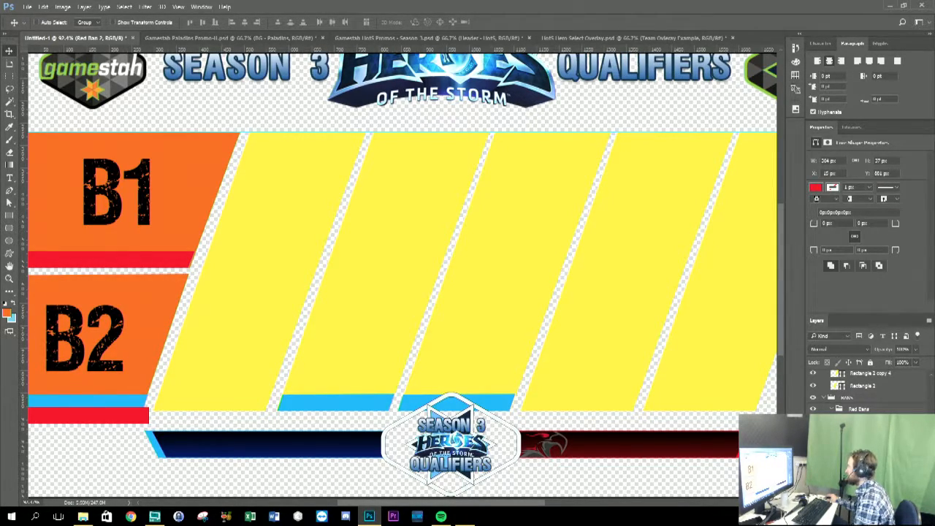
{"action": "key", "text": "ctrl+j"}
{"action": "scroll", "coordinate": [866, 387], "scroll_direction": "up", "scroll_amount": 3}
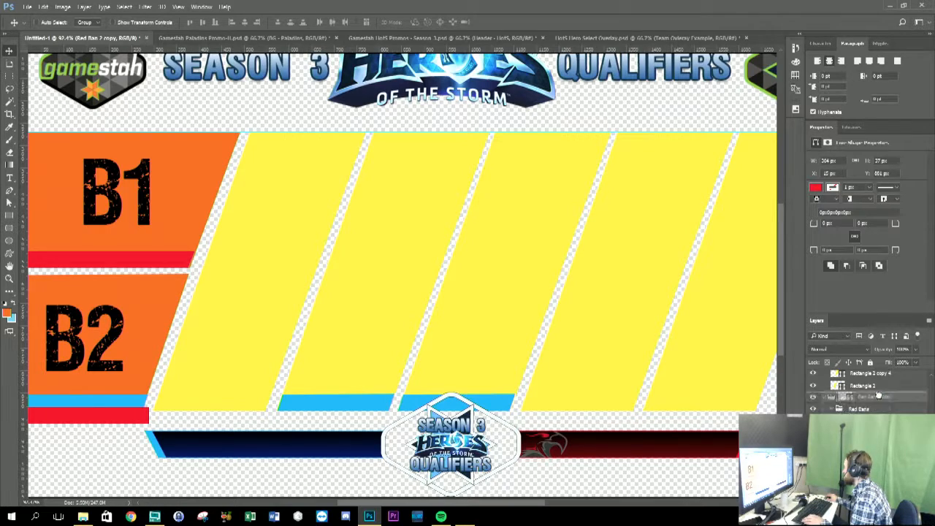
{"action": "scroll", "coordinate": [865, 391], "scroll_direction": "up", "scroll_amount": 3}
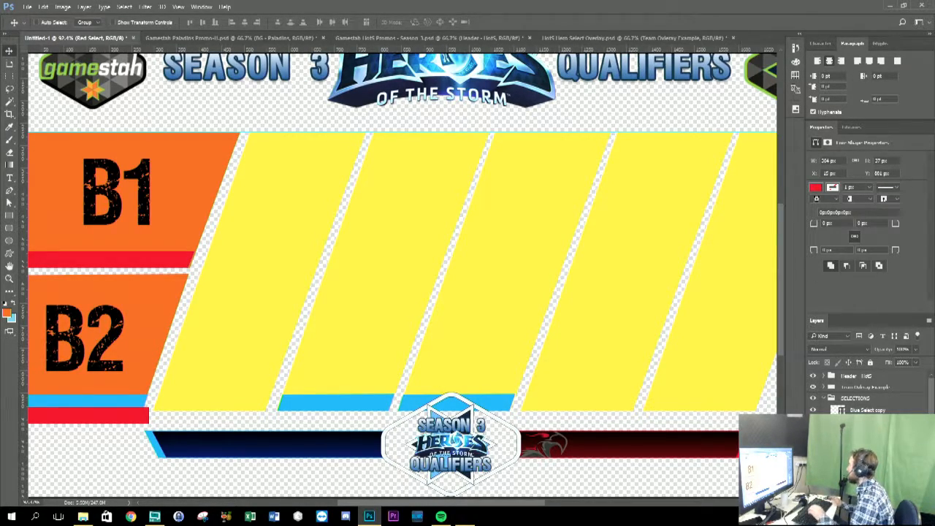
Switch the third panel's blue strip off and on several times and leave it hidden.
{"action": "left_click", "coordinate": [863, 409]}
{"action": "left_click", "coordinate": [813, 410]}
{"action": "left_click", "coordinate": [813, 410]}
{"action": "left_click", "coordinate": [813, 410]}
{"action": "left_click", "coordinate": [813, 410]}
{"action": "left_click", "coordinate": [813, 410]}
{"action": "left_click", "coordinate": [813, 410]}
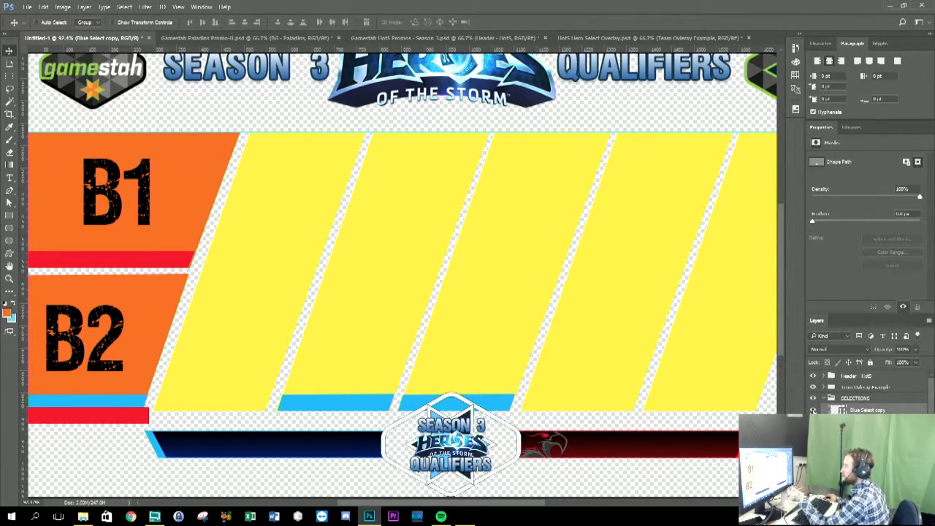
{"action": "left_click", "coordinate": [813, 410]}
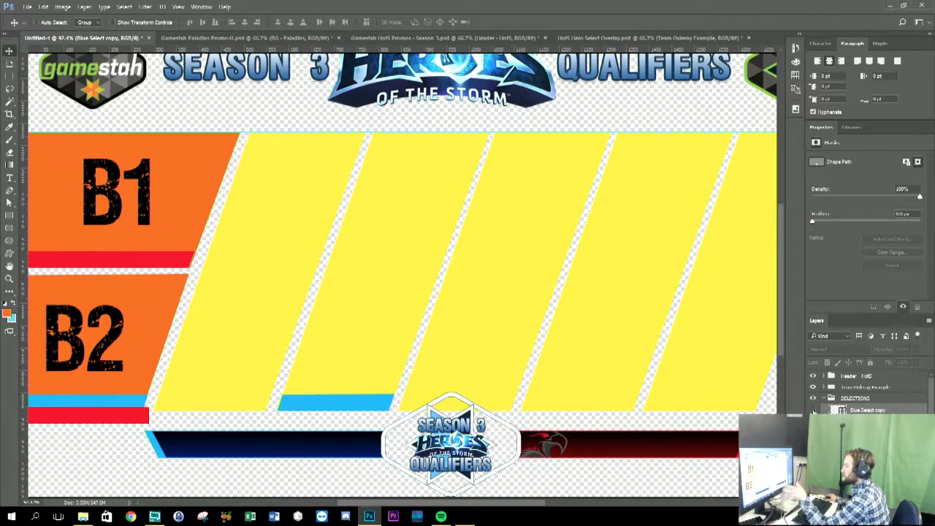
{"action": "left_click", "coordinate": [813, 410]}
{"action": "left_click", "coordinate": [813, 409]}
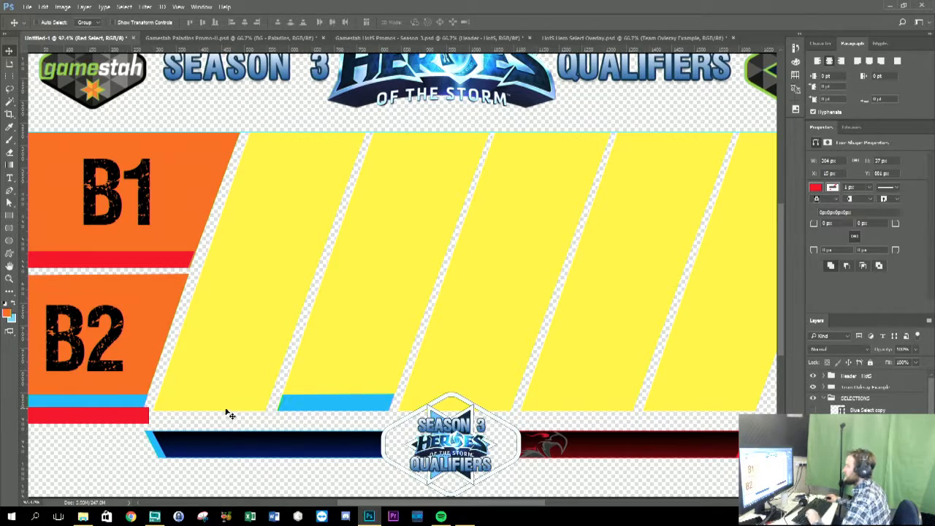
Place the Red Select strip along the base of the first yellow panel and reshape its ends to match the panel's slanted sides.
{"action": "left_click_drag", "start_coordinate": [132, 423], "coordinate": [267, 412]}
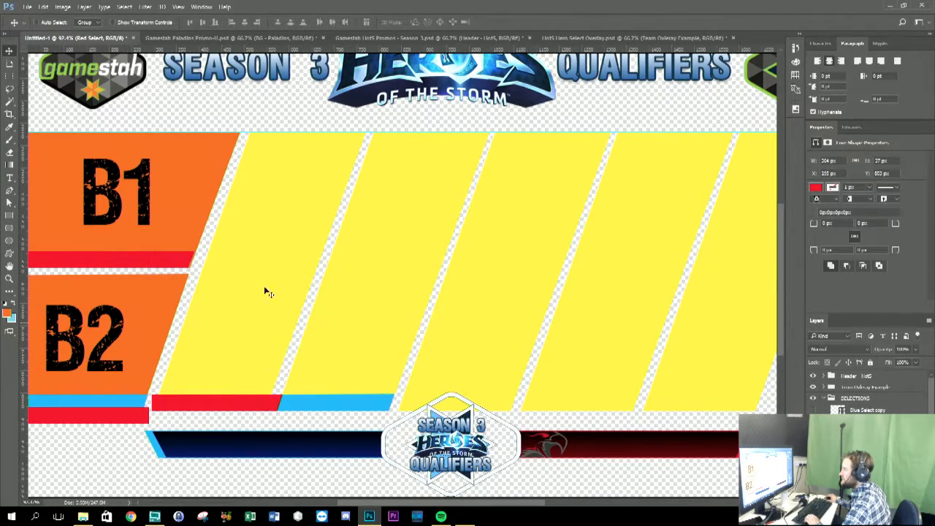
{"action": "left_click", "coordinate": [10, 202]}
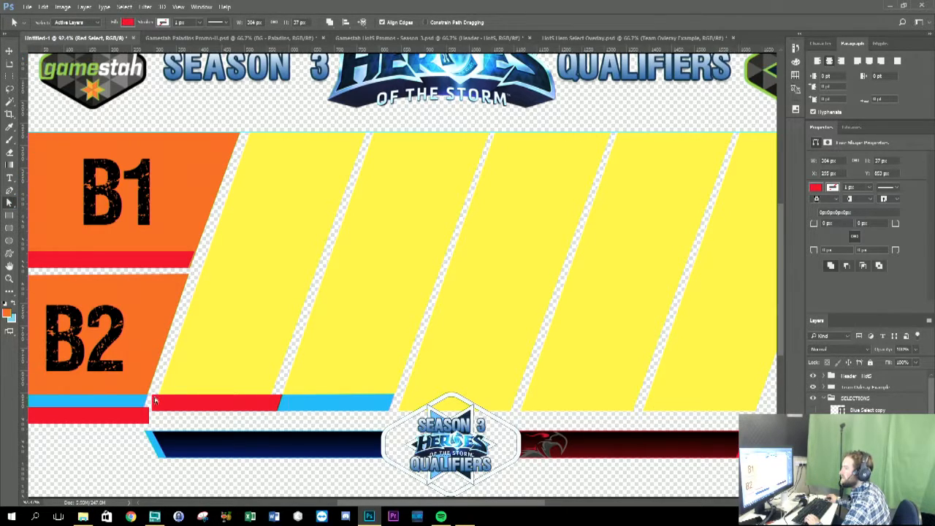
{"action": "left_click_drag", "start_coordinate": [157, 397], "coordinate": [158, 395]}
{"action": "left_click_drag", "start_coordinate": [289, 395], "coordinate": [271, 395]}
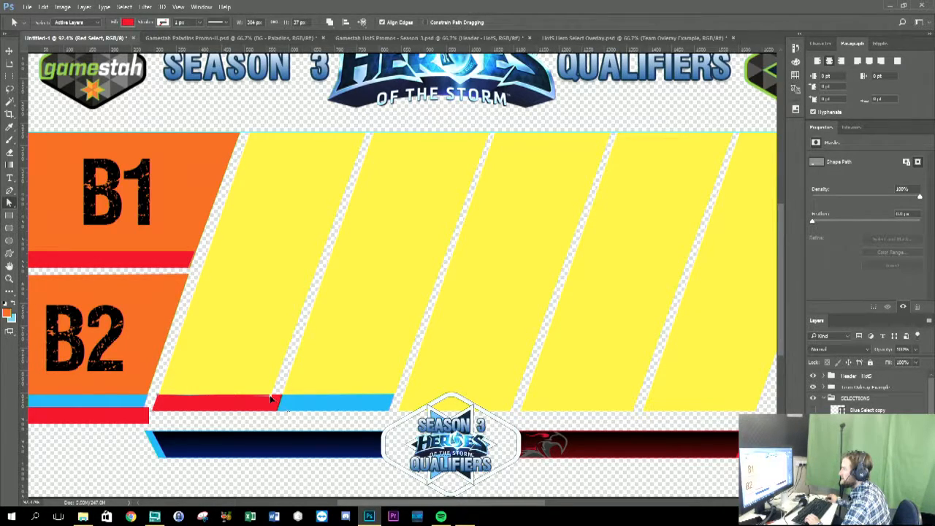
{"action": "left_click_drag", "start_coordinate": [289, 414], "coordinate": [264, 414]}
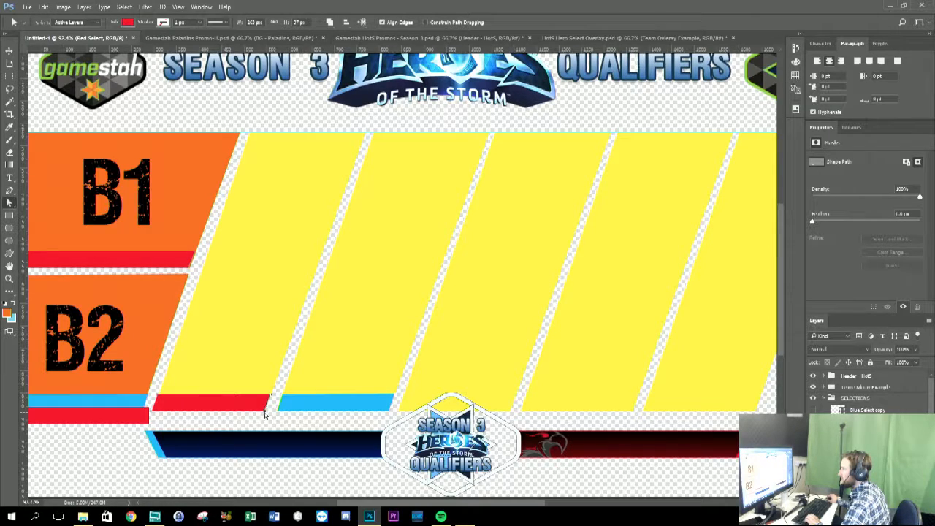
{"action": "left_click", "coordinate": [9, 51]}
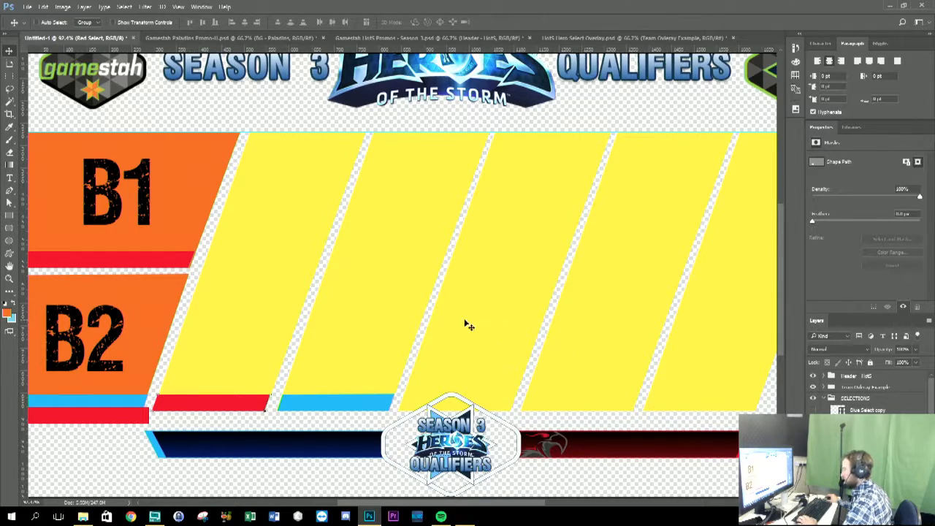
Add a horizontal guide along the lower edge of the red strip on the B1 panel.
{"action": "scroll", "coordinate": [466, 324], "scroll_direction": "down", "scroll_amount": 3}
{"action": "scroll", "coordinate": [457, 322], "scroll_direction": "up", "scroll_amount": 2}
{"action": "scroll", "coordinate": [457, 323], "scroll_direction": "down", "scroll_amount": 2}
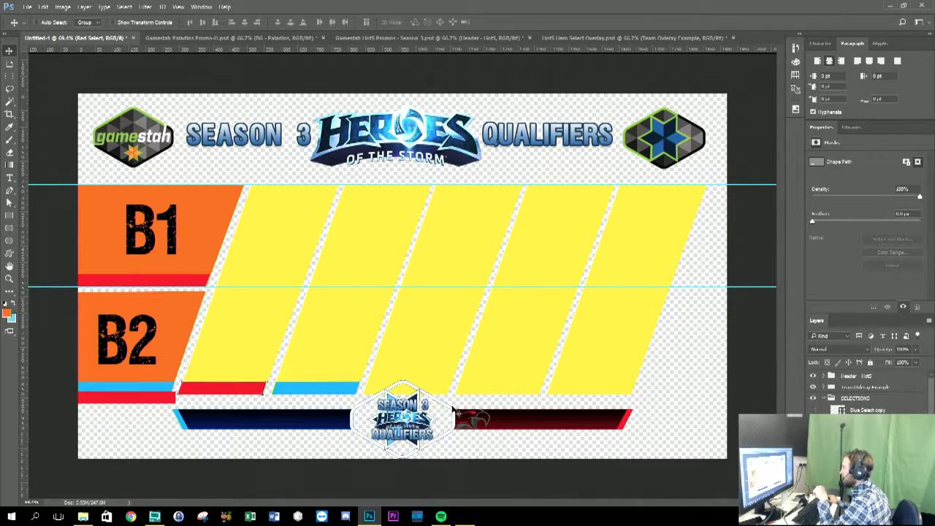
{"action": "left_click", "coordinate": [482, 428]}
{"action": "scroll", "coordinate": [865, 395], "scroll_direction": "down", "scroll_amount": 2}
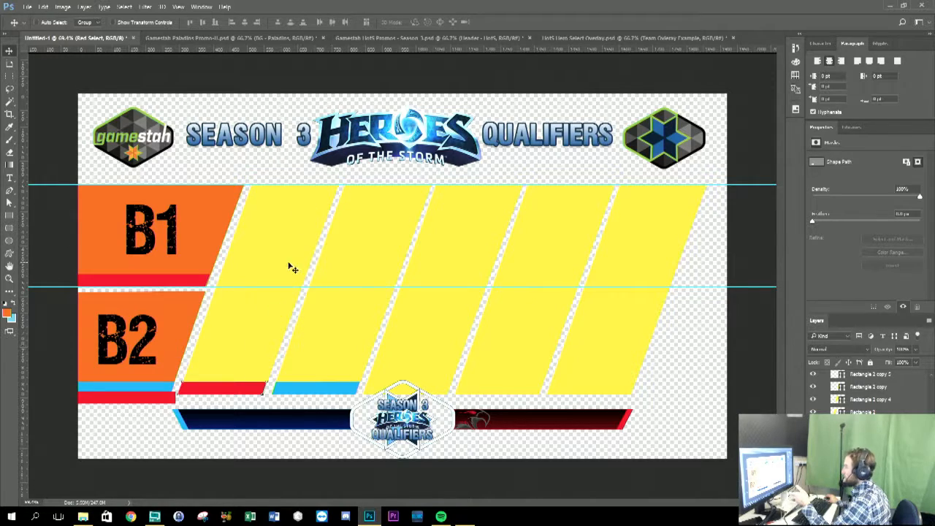
{"action": "scroll", "coordinate": [866, 394], "scroll_direction": "up", "scroll_amount": 2}
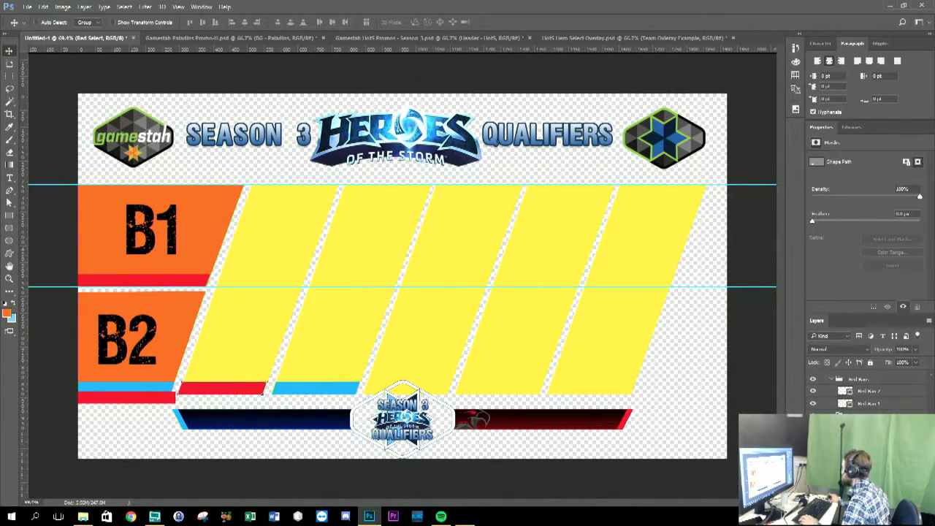
Try the logo from the red team bar just above the first yellow panel's red strip, and move it back onto the bar.
{"action": "scroll", "coordinate": [865, 394], "scroll_direction": "up", "scroll_amount": 3}
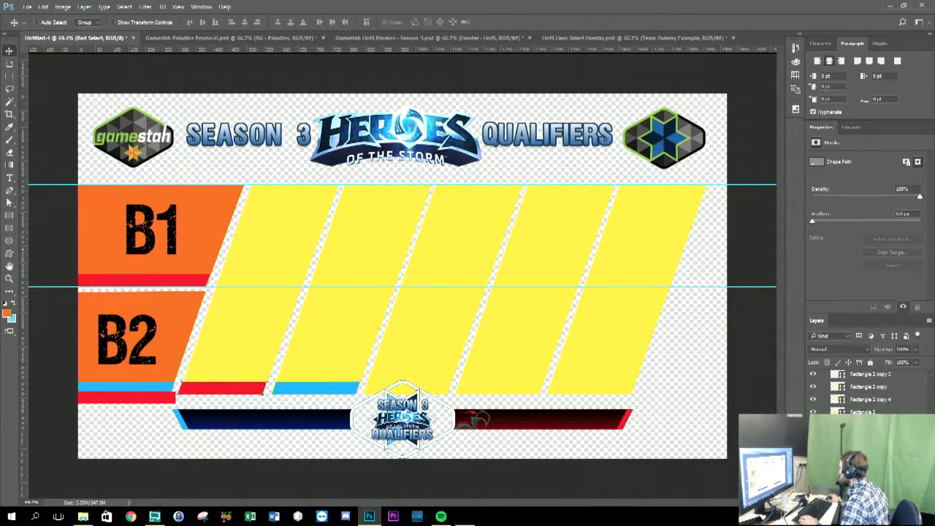
{"action": "left_click", "coordinate": [823, 387]}
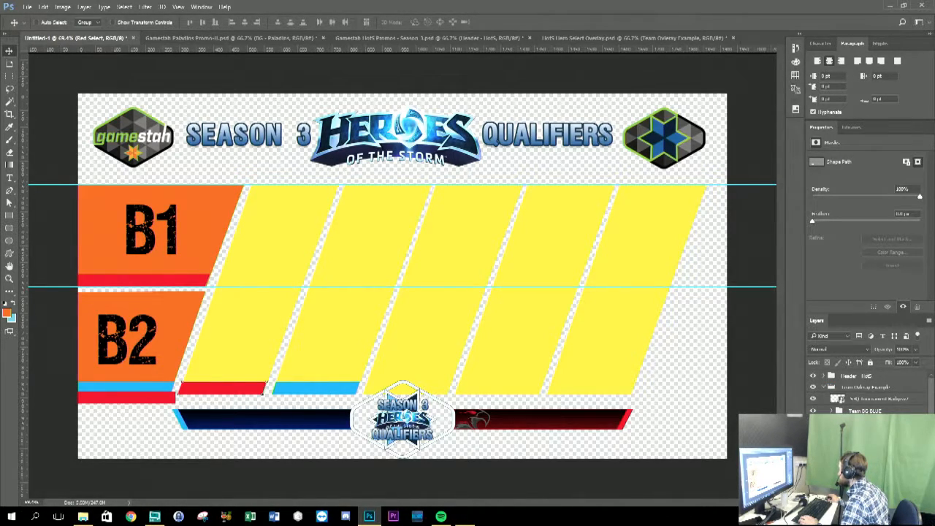
{"action": "scroll", "coordinate": [824, 404], "scroll_direction": "down", "scroll_amount": 1}
{"action": "left_click", "coordinate": [473, 419], "text": "ctrl"}
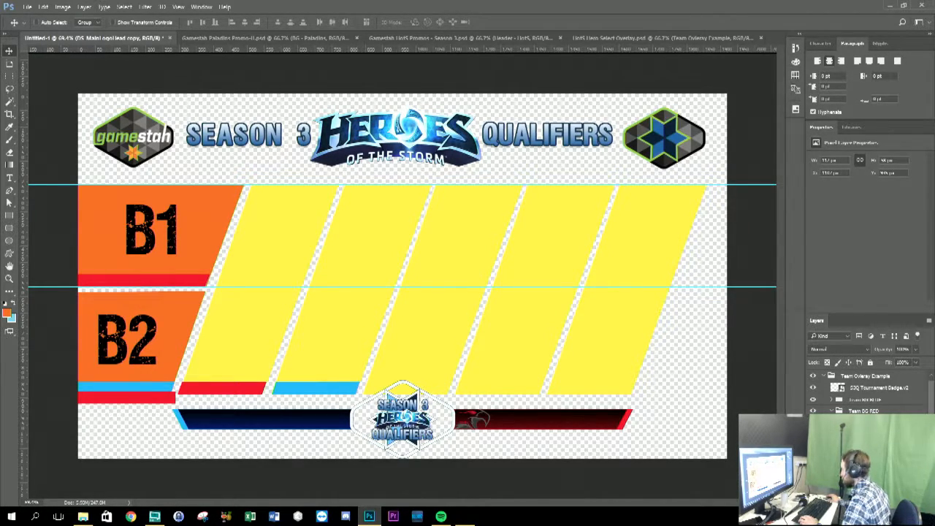
{"action": "left_click_drag", "start_coordinate": [479, 419], "coordinate": [246, 372]}
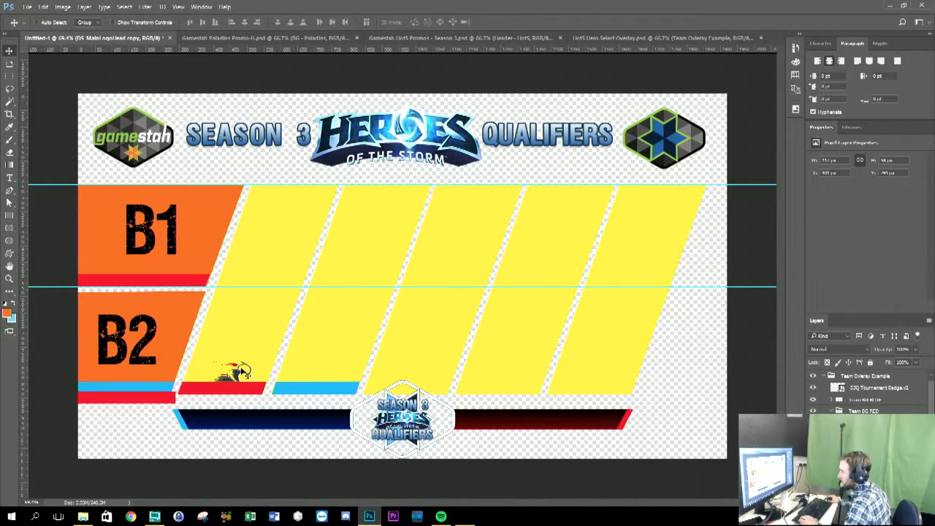
{"action": "mouse_move", "coordinate": [232, 374]}
{"action": "left_mouse_down"}
{"action": "mouse_move", "coordinate": [276, 276]}
{"action": "mouse_move", "coordinate": [264, 286]}
{"action": "mouse_move", "coordinate": [248, 367]}
{"action": "mouse_move", "coordinate": [230, 373]}
{"action": "left_mouse_up"}
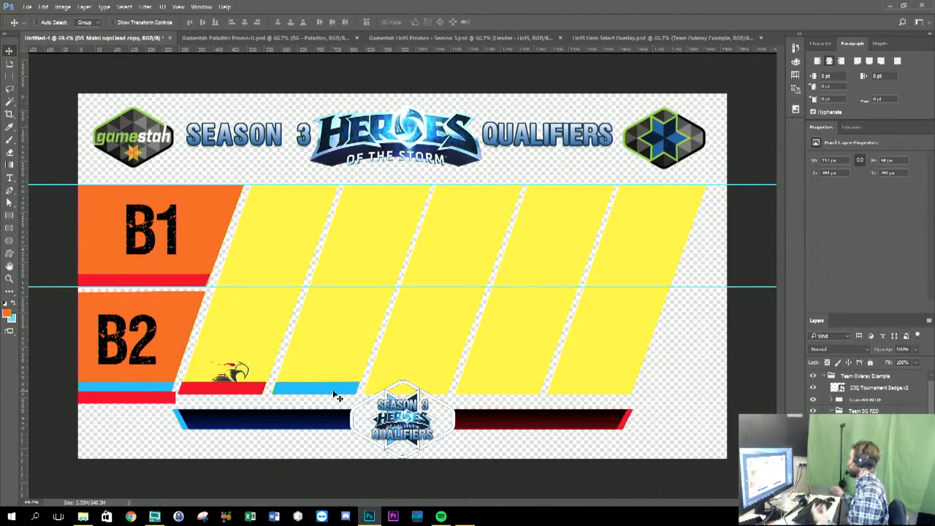
{"action": "left_click_drag", "start_coordinate": [255, 356], "coordinate": [486, 422]}
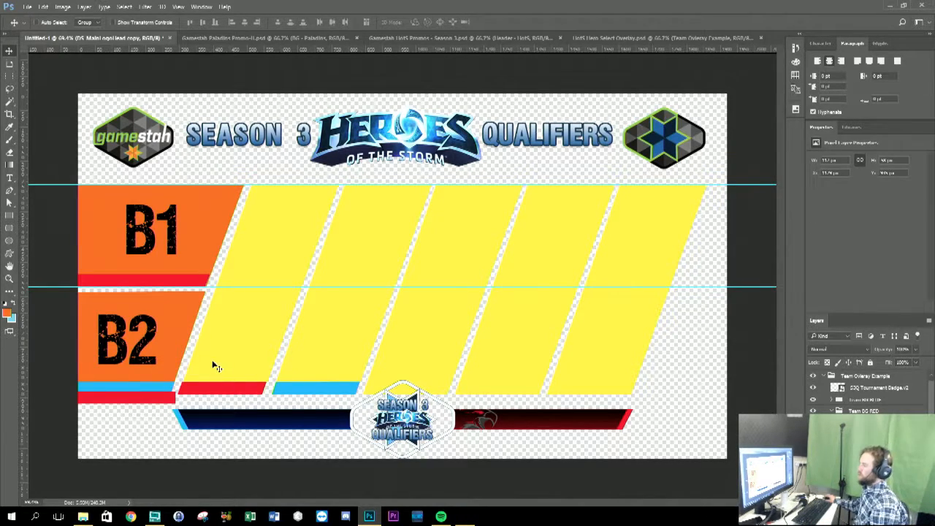
Hide the Red Ban 2 strip below the B2 panel and undo the accidental move of the red team bar.
{"action": "left_click", "coordinate": [831, 411]}
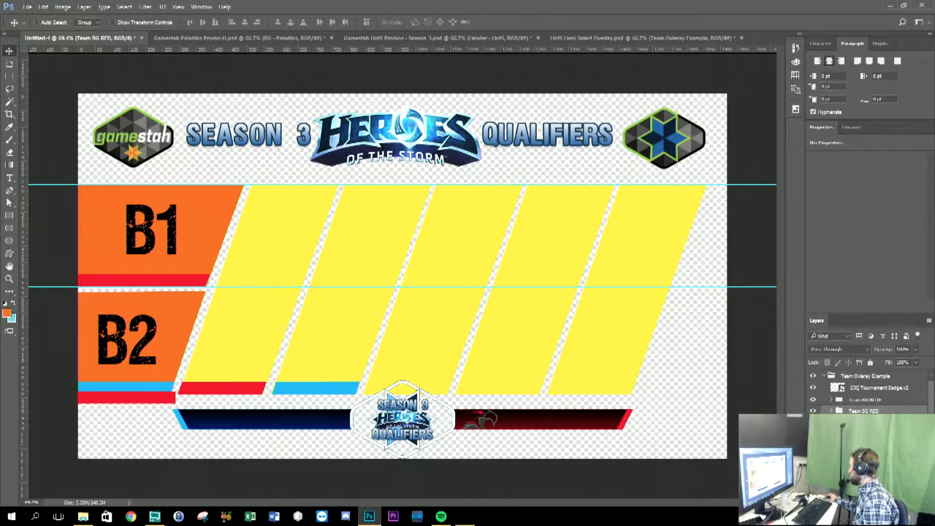
{"action": "scroll", "coordinate": [865, 394], "scroll_direction": "down", "scroll_amount": 8}
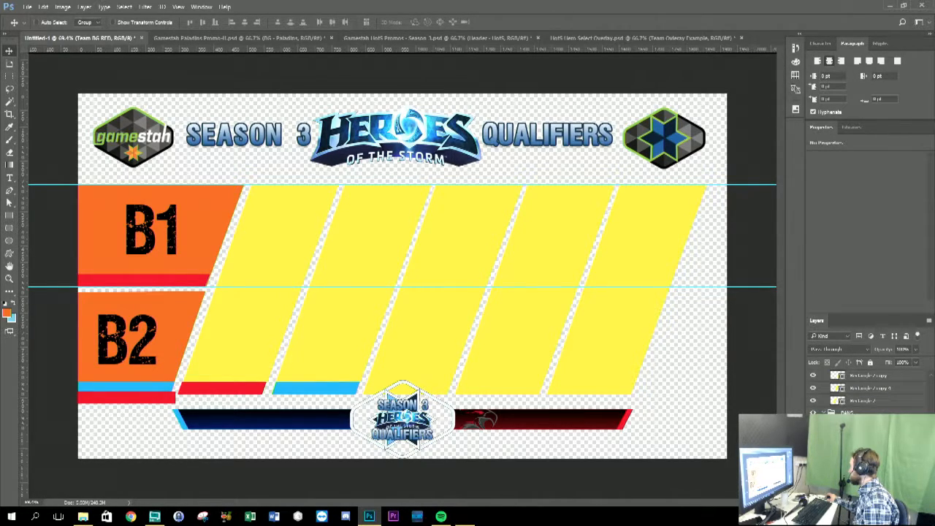
{"action": "key", "text": "ctrl+comma"}
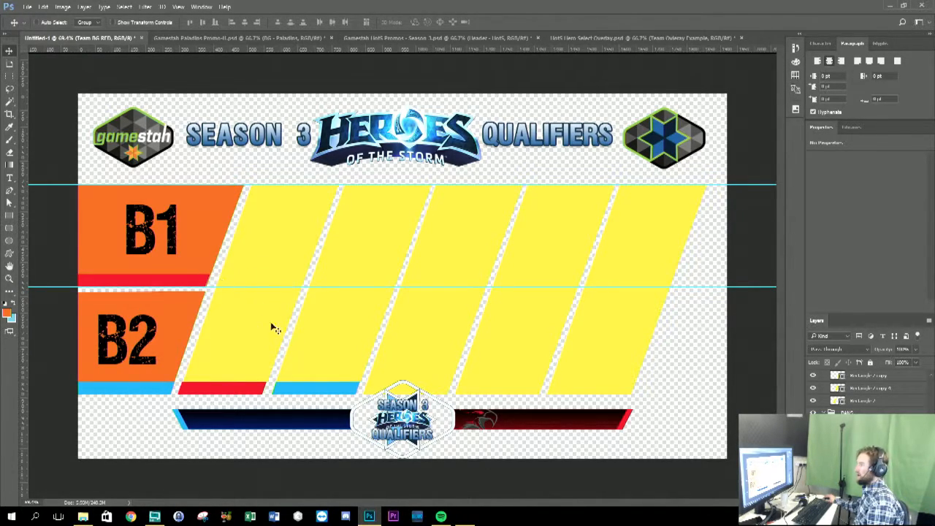
{"action": "key", "text": "ctrl+z"}
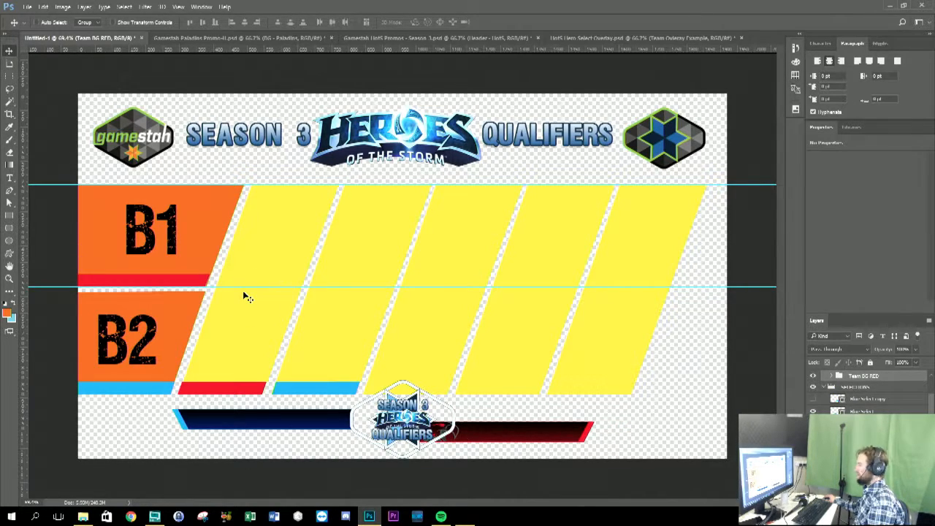
{"action": "key", "text": "ctrl+z"}
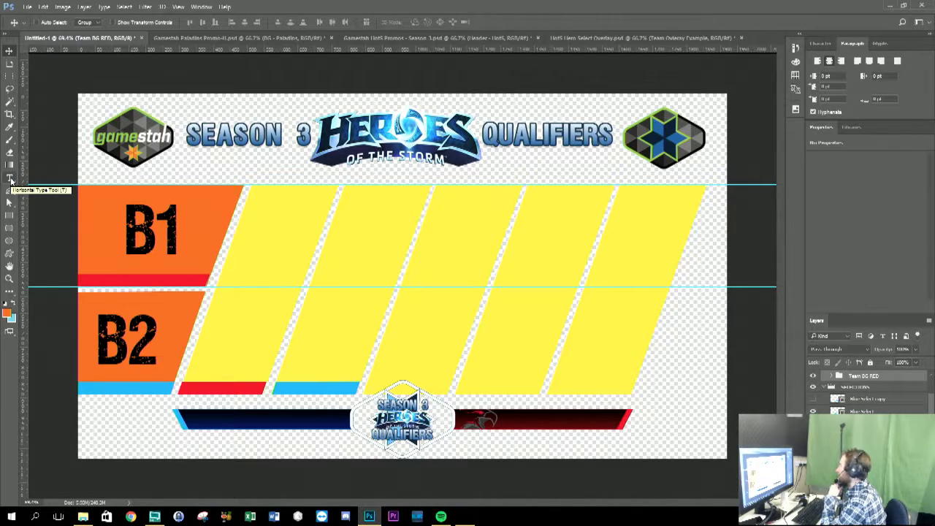
{"action": "left_click", "coordinate": [8, 218]}
{"action": "scroll", "coordinate": [867, 392], "scroll_direction": "down", "scroll_amount": 5}
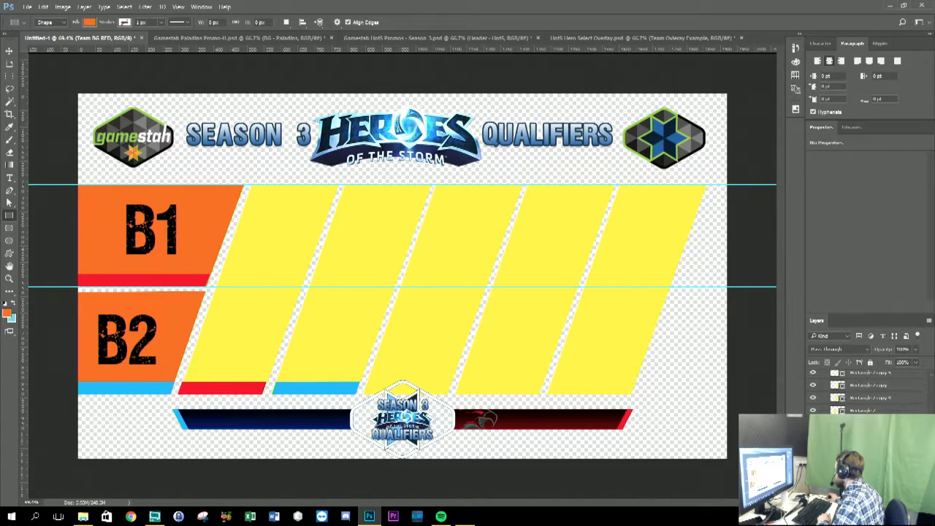
{"action": "scroll", "coordinate": [867, 391], "scroll_direction": "up", "scroll_amount": 3}
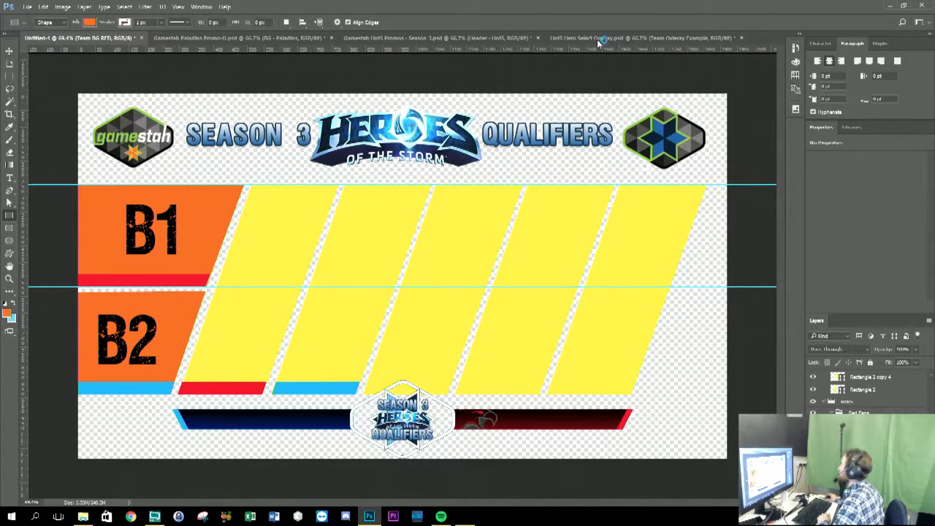
Start saving the untitled document and choose the Photoshop Assets folder inside Broadcast Media's Common folder as the destination.
{"action": "key", "text": "ctrl+s"}
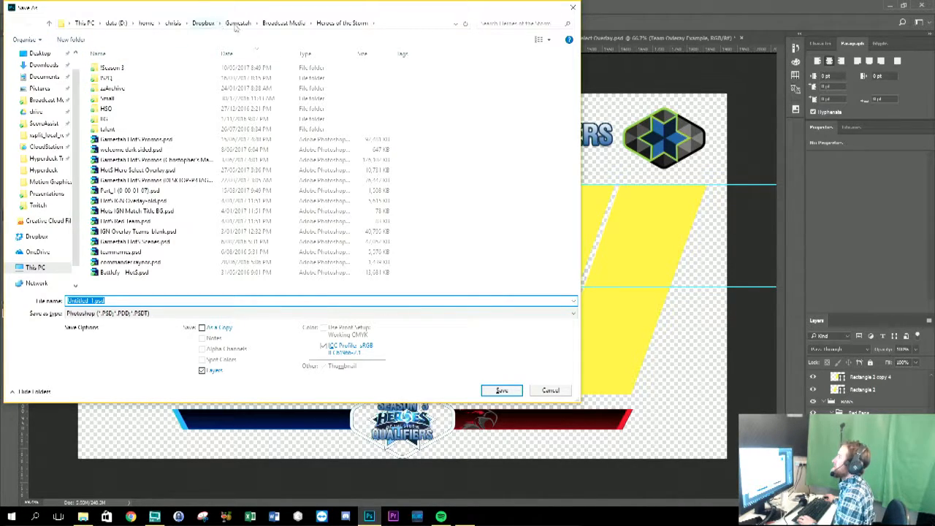
{"action": "left_click", "coordinate": [274, 26]}
{"action": "double_click", "coordinate": [150, 150]}
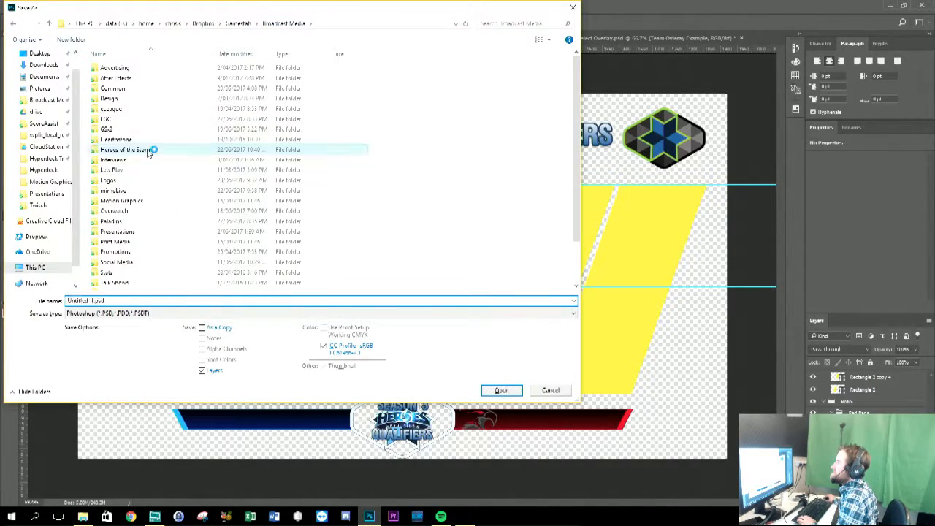
{"action": "left_click", "coordinate": [273, 24]}
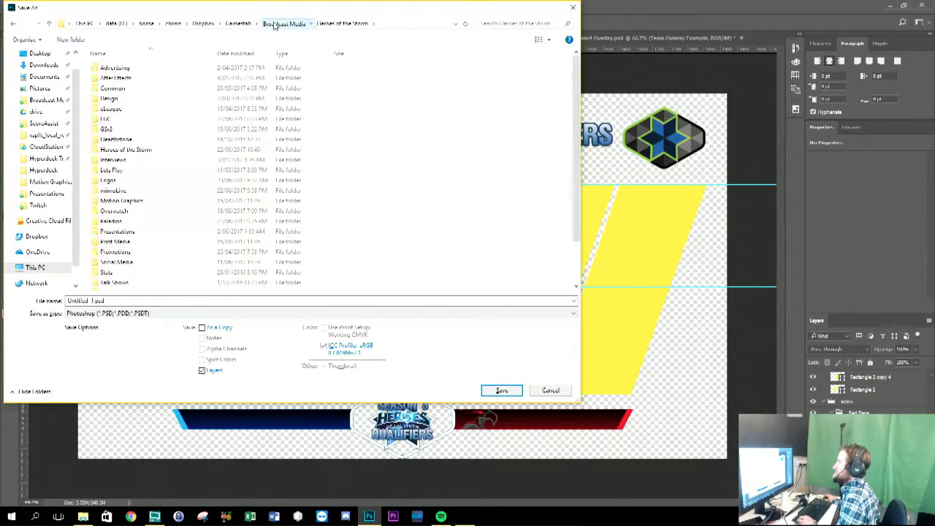
{"action": "double_click", "coordinate": [124, 89]}
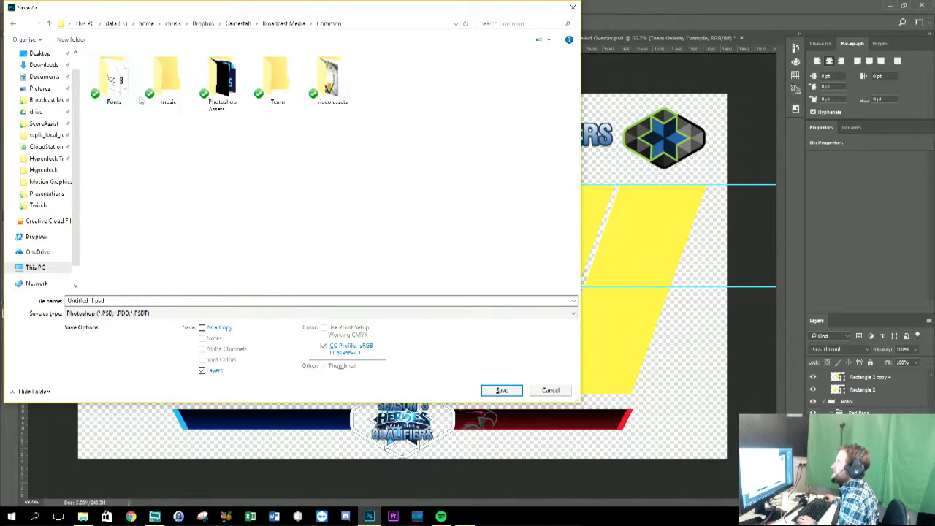
{"action": "double_click", "coordinate": [223, 82]}
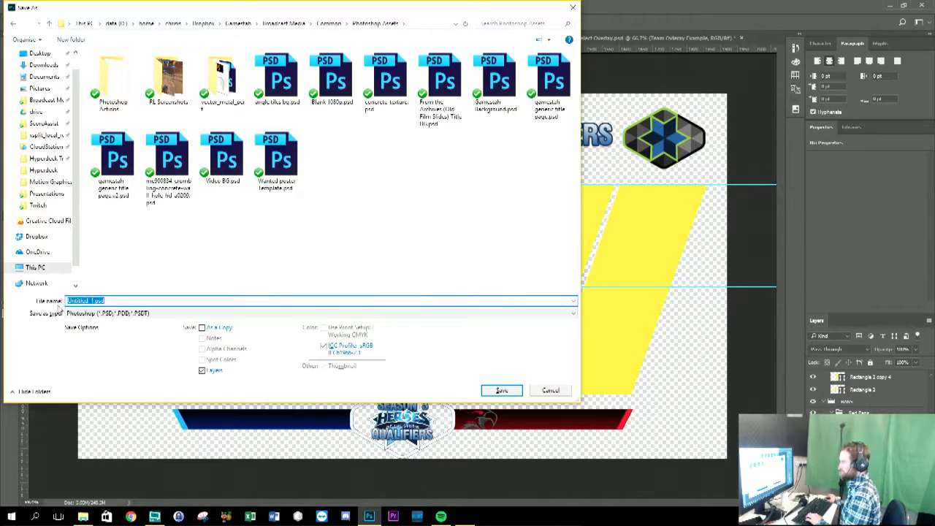
Save the document as a PSD named "Map Selection Template v1 - Wireframe" with Maximize Compatibility on.
{"action": "type", "text": "Map"}
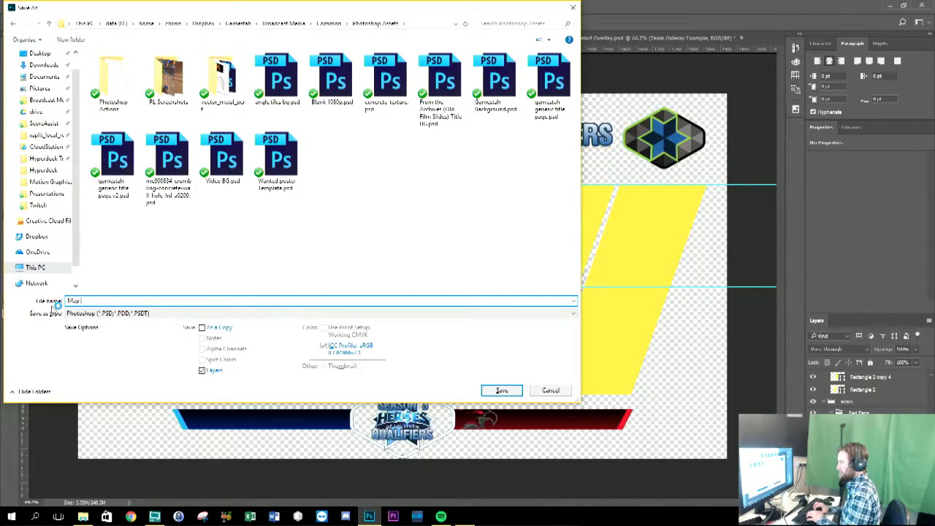
{"action": "type", "text": " Selection Templ"}
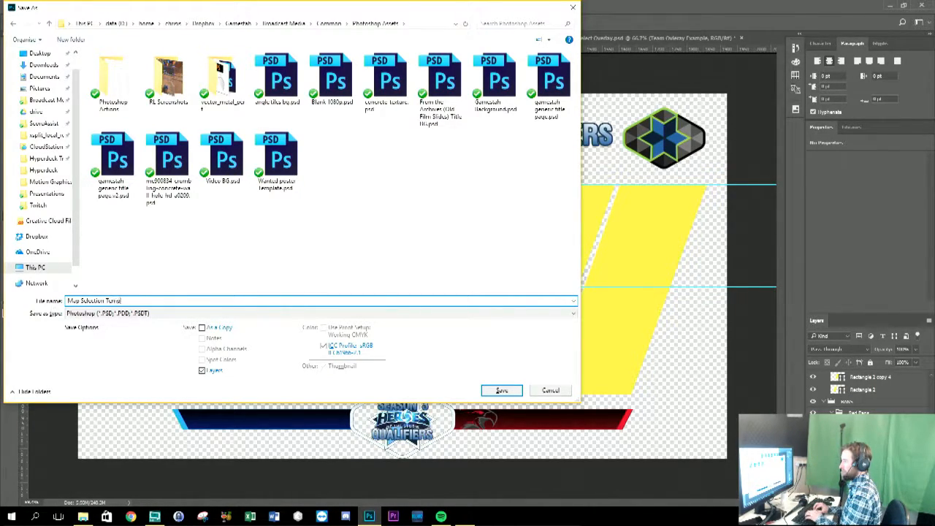
{"action": "type", "text": "ate v1 - W"}
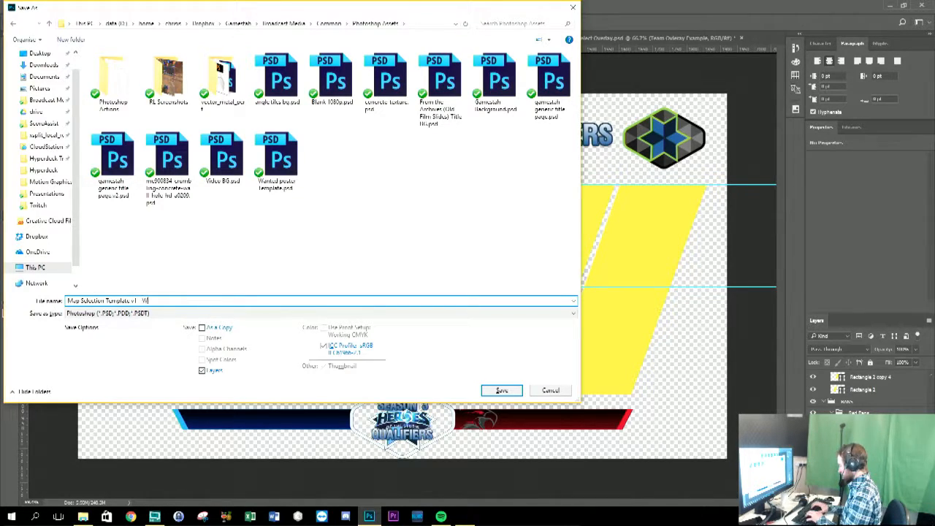
{"action": "type", "text": "ireframe"}
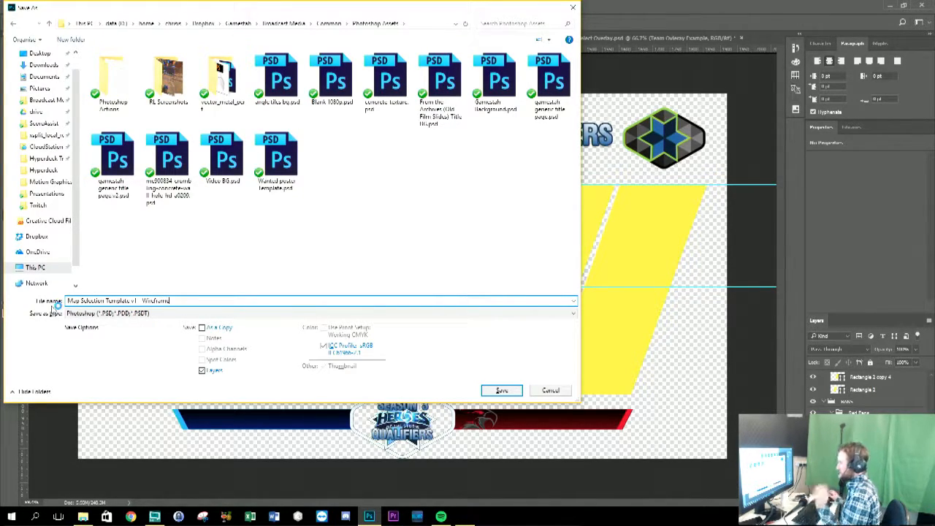
{"action": "left_click", "coordinate": [496, 392]}
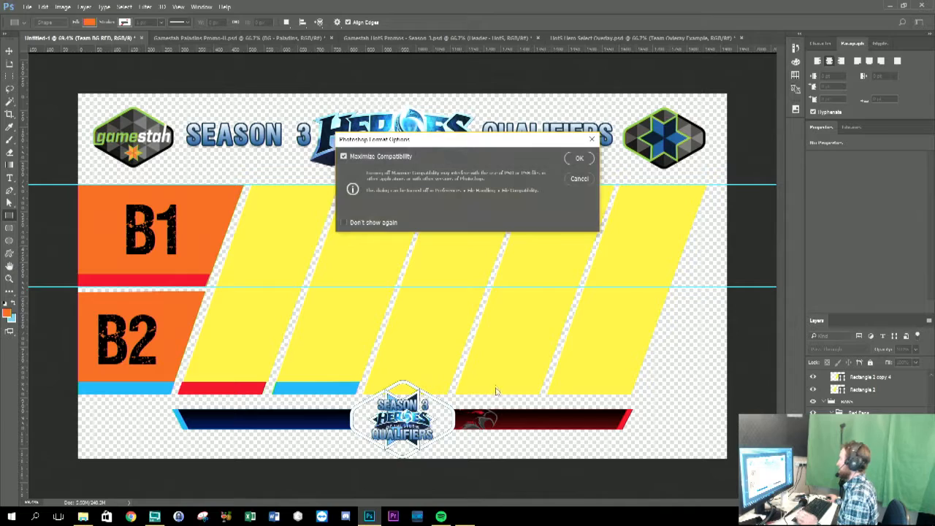
{"action": "left_click", "coordinate": [576, 157]}
Save a second version of the document in the same folder as "Map Selection Template v2.psd", keeping Maximize Compatibility on.
{"action": "left_click", "coordinate": [27, 7]}
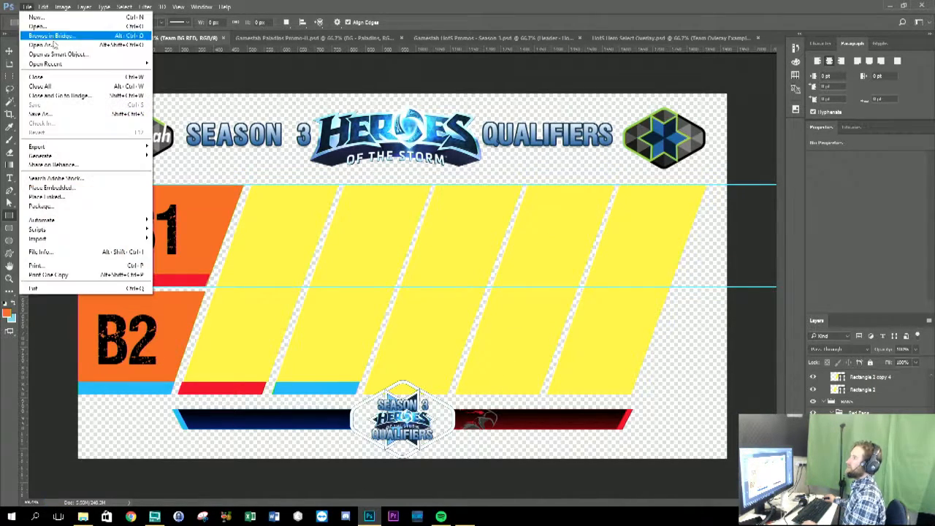
{"action": "left_click", "coordinate": [85, 117]}
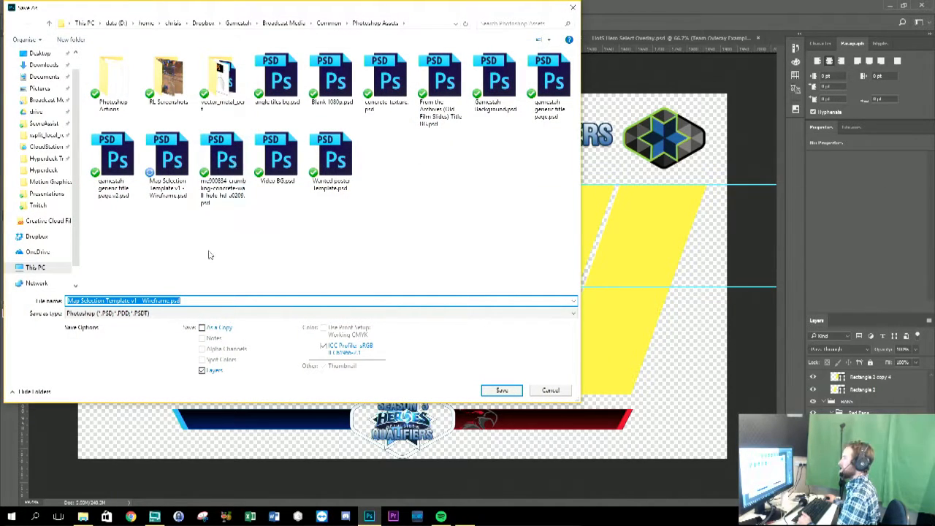
{"action": "left_click_drag", "start_coordinate": [170, 300], "coordinate": [134, 300]}
{"action": "type", "text": "2"}
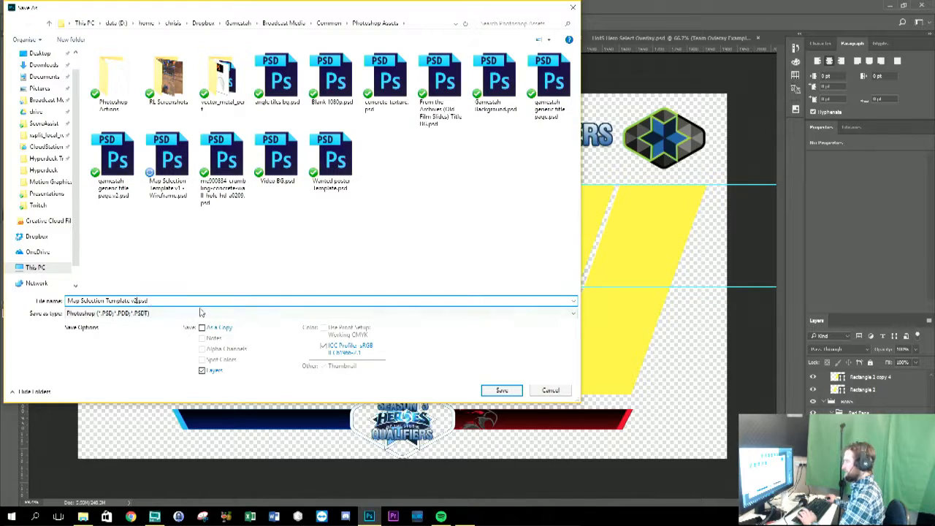
{"action": "left_click", "coordinate": [508, 394]}
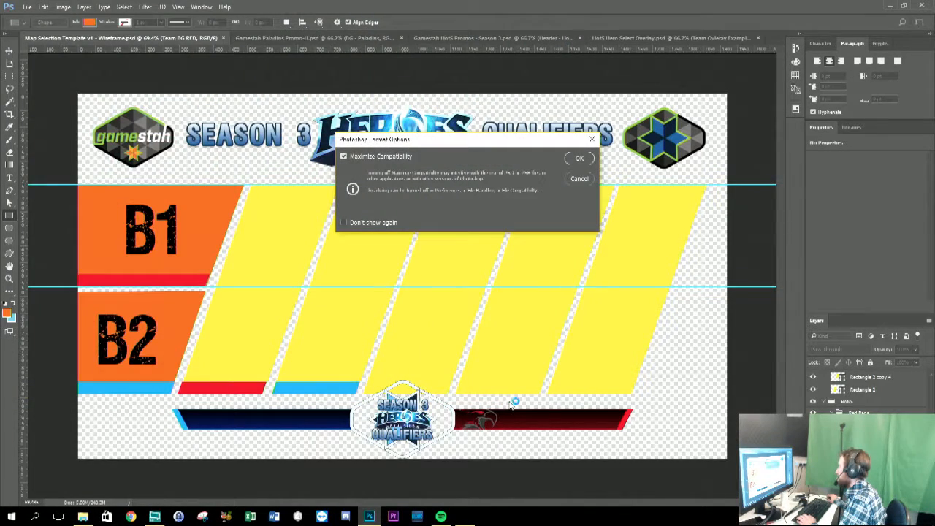
{"action": "left_click", "coordinate": [579, 158]}
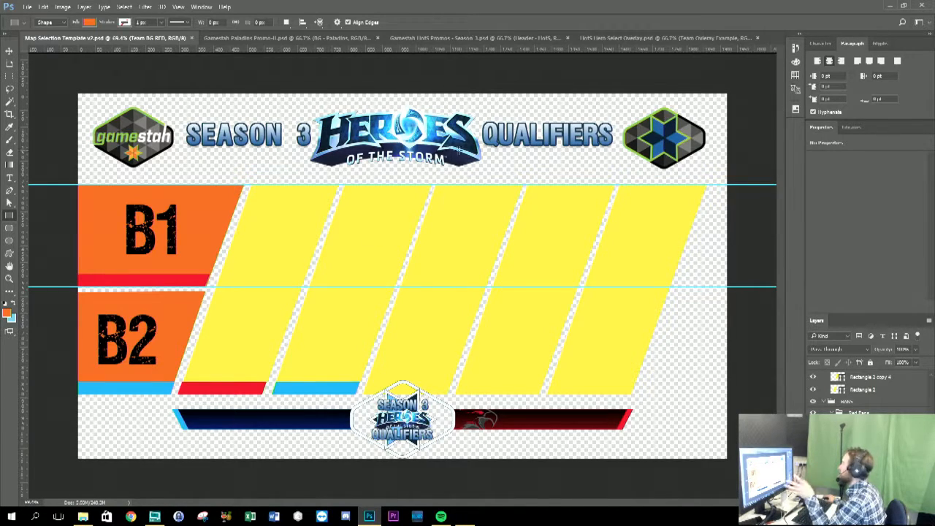
Collapse the Team Overlay Example group, and hide it together with the Header - HotS group.
{"action": "scroll", "coordinate": [869, 386], "scroll_direction": "up", "scroll_amount": 5}
{"action": "left_click", "coordinate": [823, 387]}
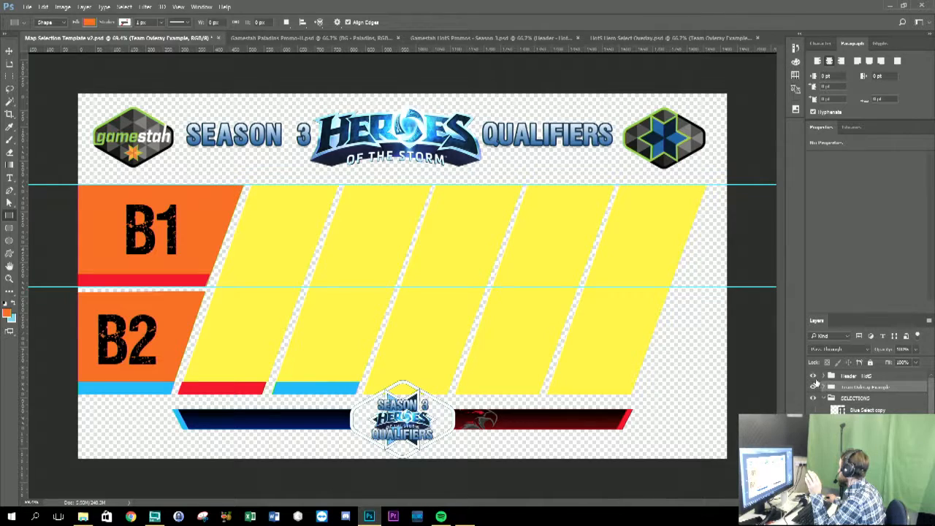
{"action": "left_click", "coordinate": [813, 375]}
{"action": "scroll", "coordinate": [832, 398], "scroll_direction": "down", "scroll_amount": 3}
{"action": "scroll", "coordinate": [847, 391], "scroll_direction": "down", "scroll_amount": 3}
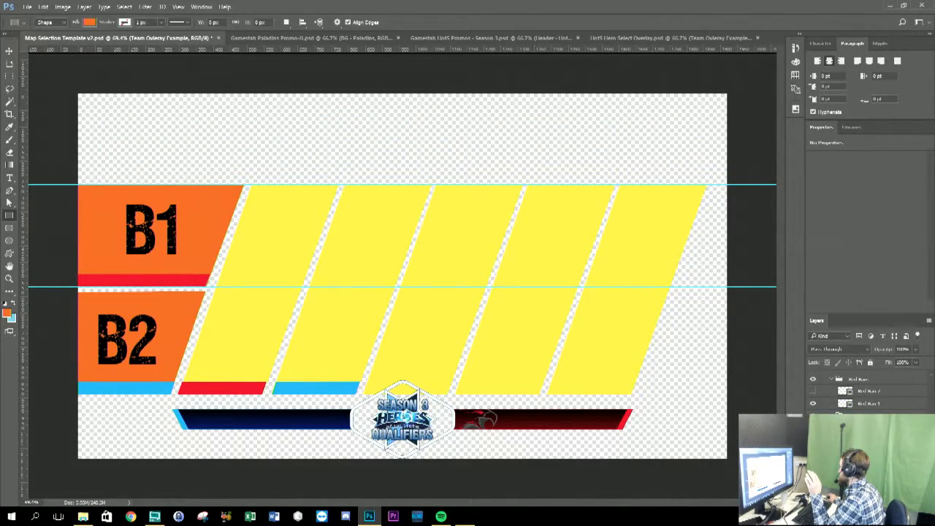
{"action": "scroll", "coordinate": [869, 394], "scroll_direction": "up", "scroll_amount": 5}
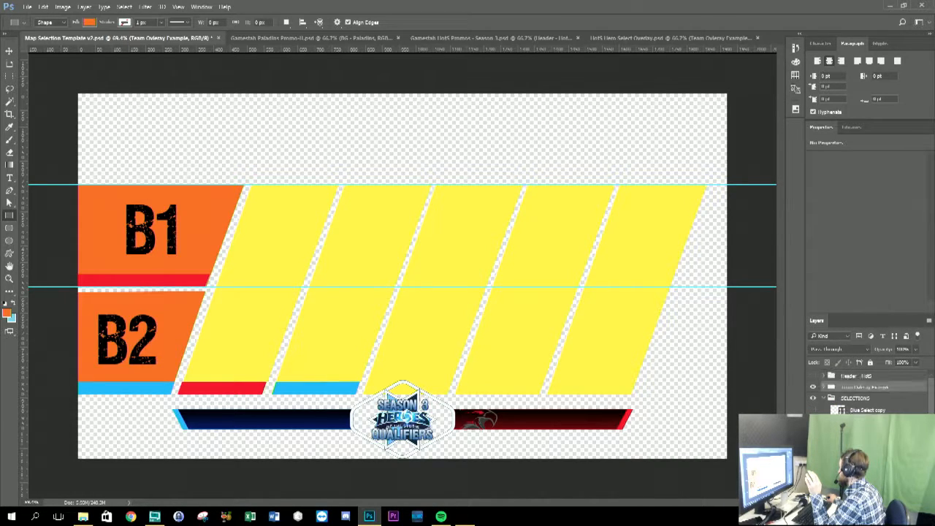
{"action": "left_click", "coordinate": [813, 387]}
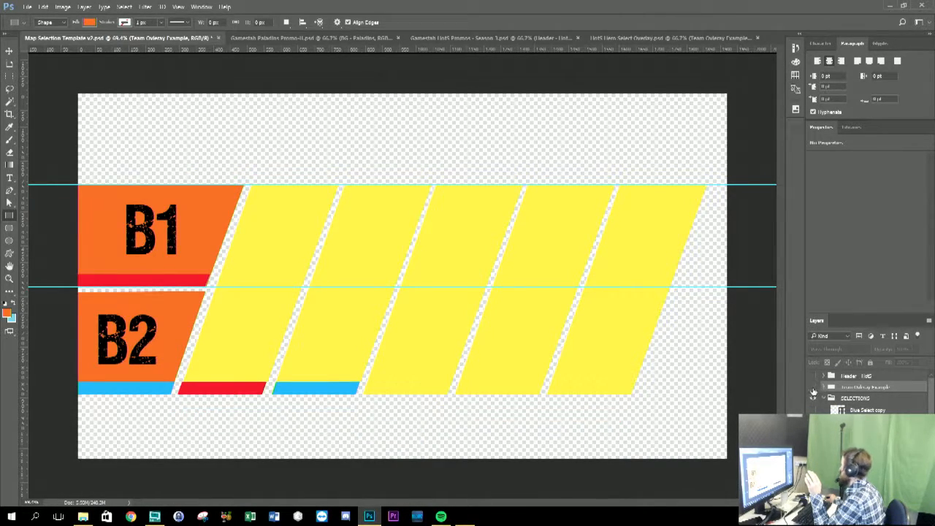
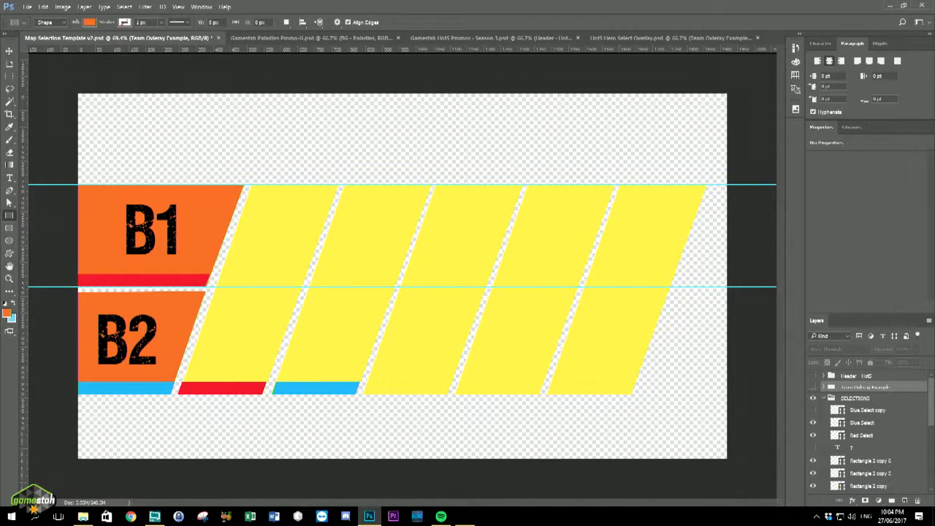
Switch to Chrome and run a Google image search for "heroes of the storm maps".
{"action": "left_click", "coordinate": [177, 517]}
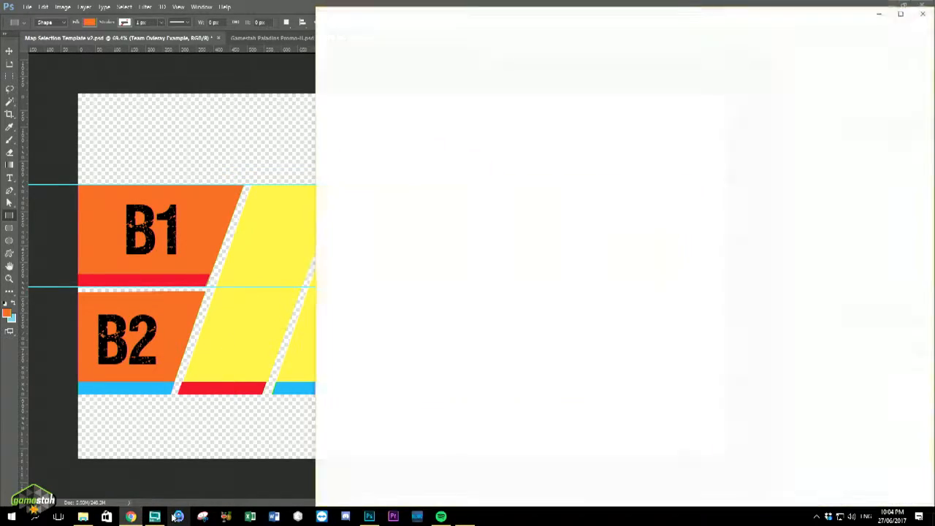
{"action": "double_click", "coordinate": [609, 19]}
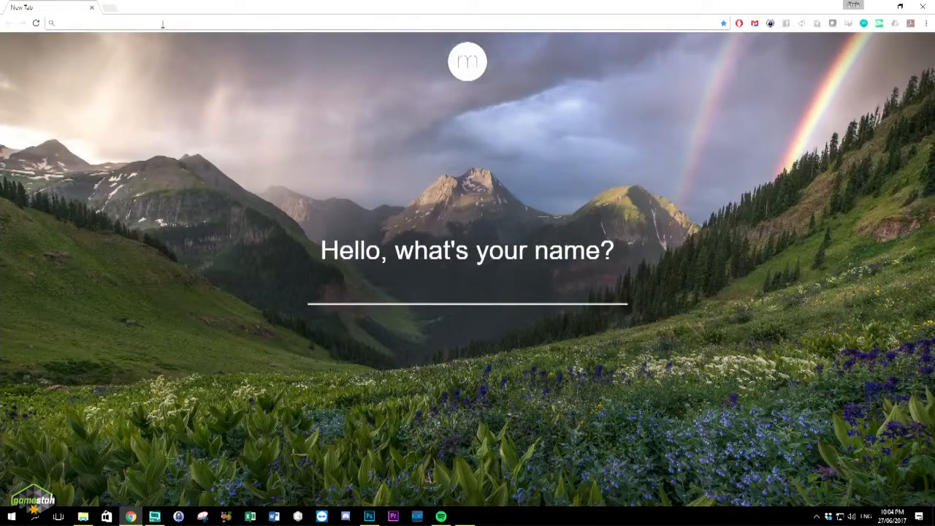
{"action": "type", "text": "her"}
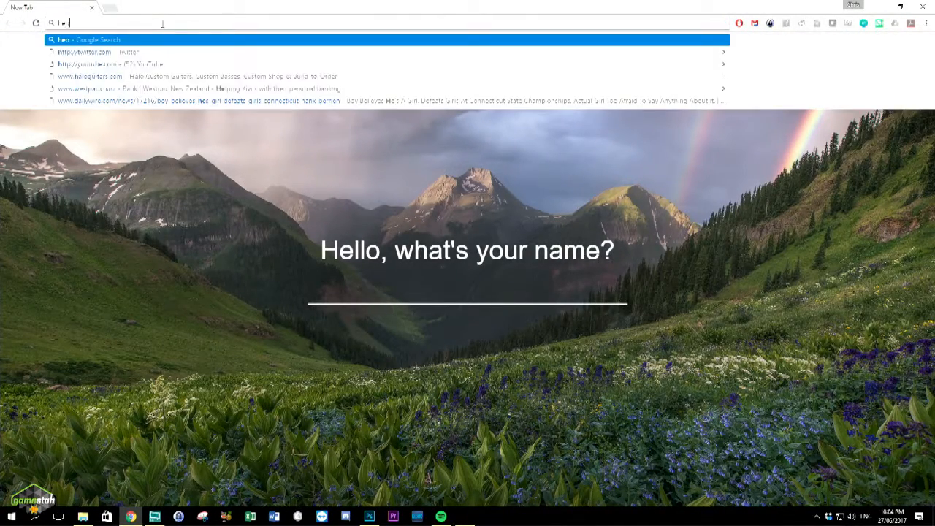
{"action": "type", "text": "eoes of the storm"}
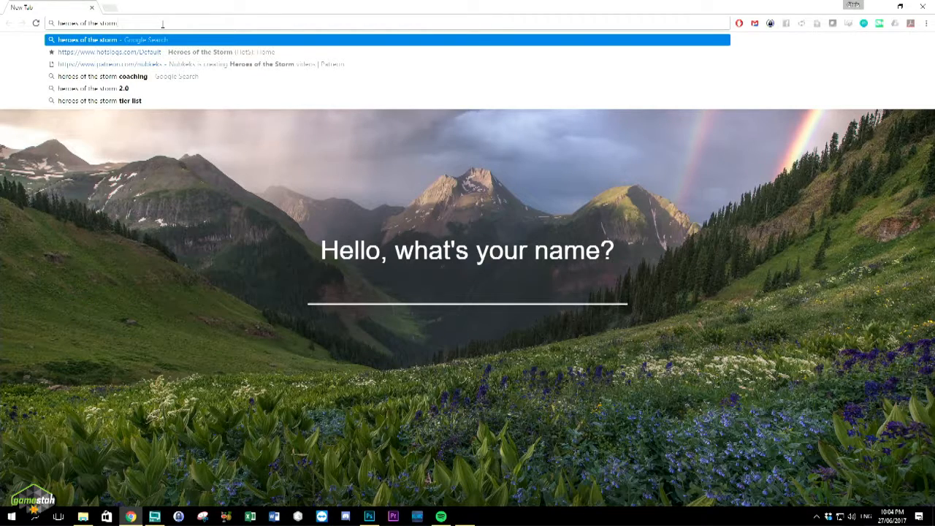
{"action": "type", "text": "maps"}
{"action": "key", "text": "Return"}
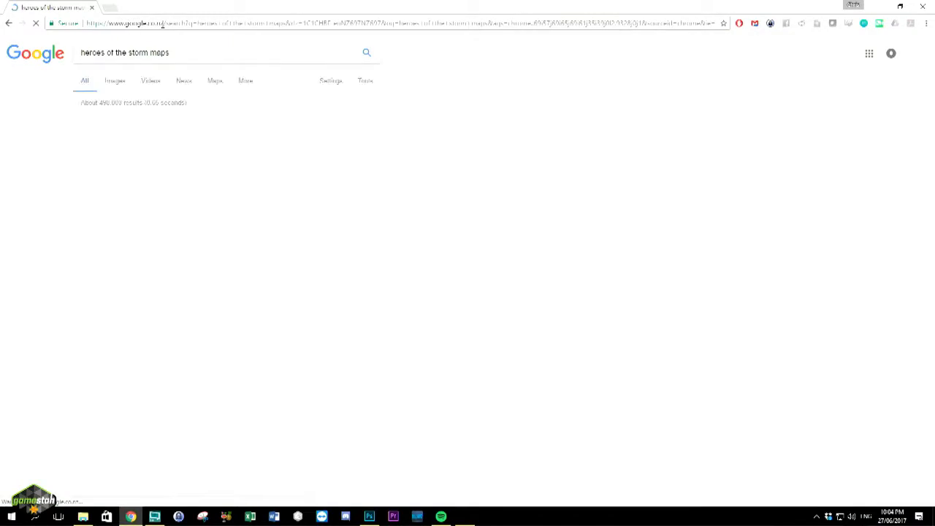
{"action": "left_click", "coordinate": [117, 81]}
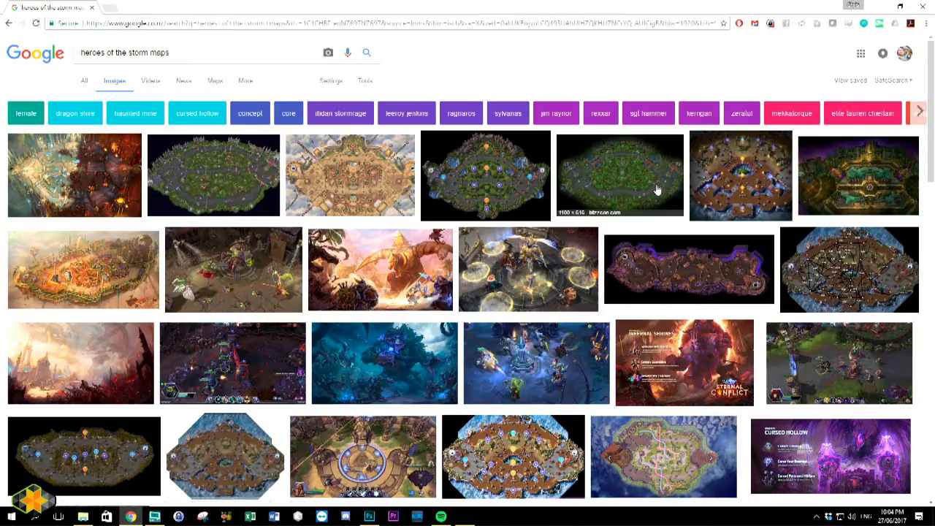
Look through the image results for artwork suitable for the map panels.
{"action": "left_click", "coordinate": [715, 356]}
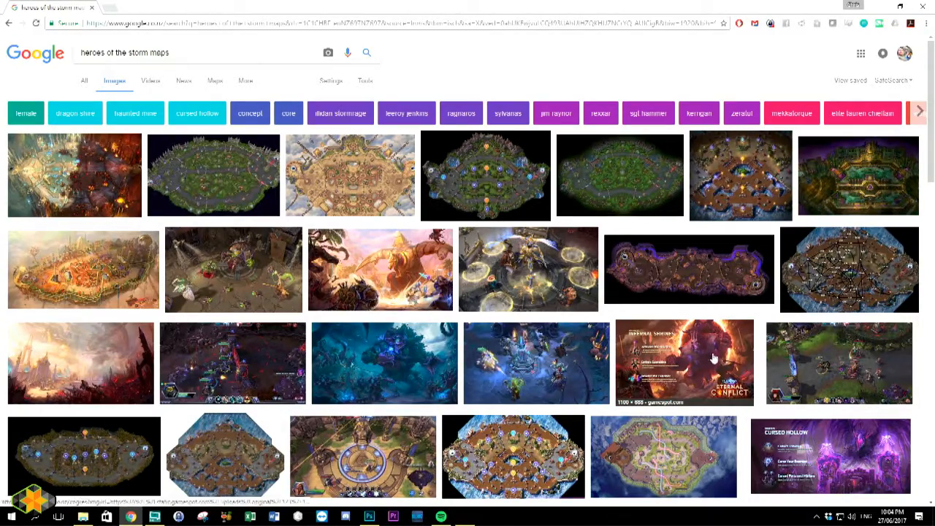
{"action": "scroll", "coordinate": [681, 340], "scroll_direction": "down", "scroll_amount": 2}
{"action": "scroll", "coordinate": [681, 339], "scroll_direction": "down", "scroll_amount": 1}
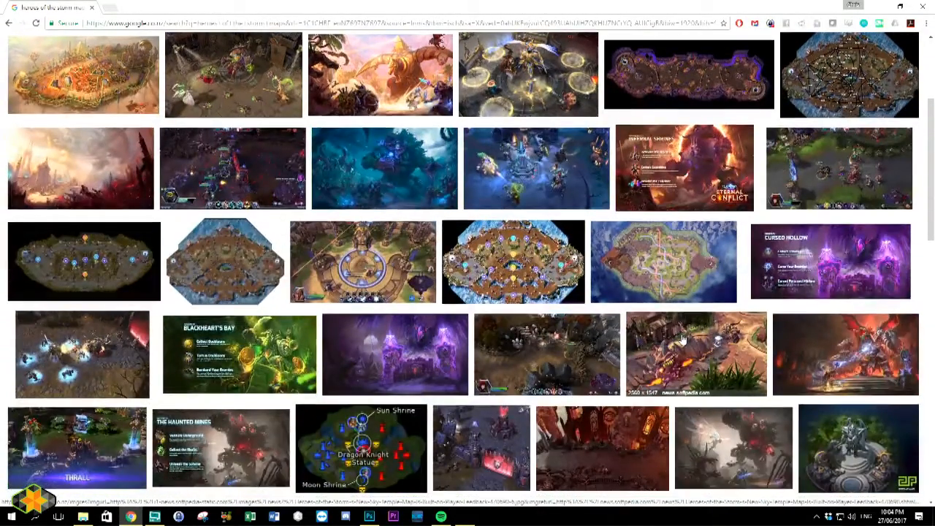
{"action": "scroll", "coordinate": [681, 339], "scroll_direction": "down", "scroll_amount": 2}
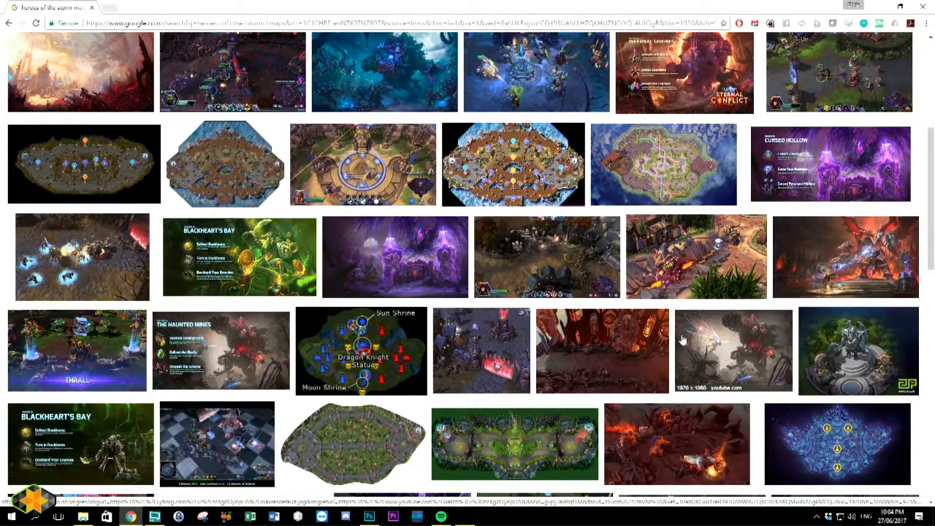
{"action": "scroll", "coordinate": [681, 340], "scroll_direction": "down", "scroll_amount": 2}
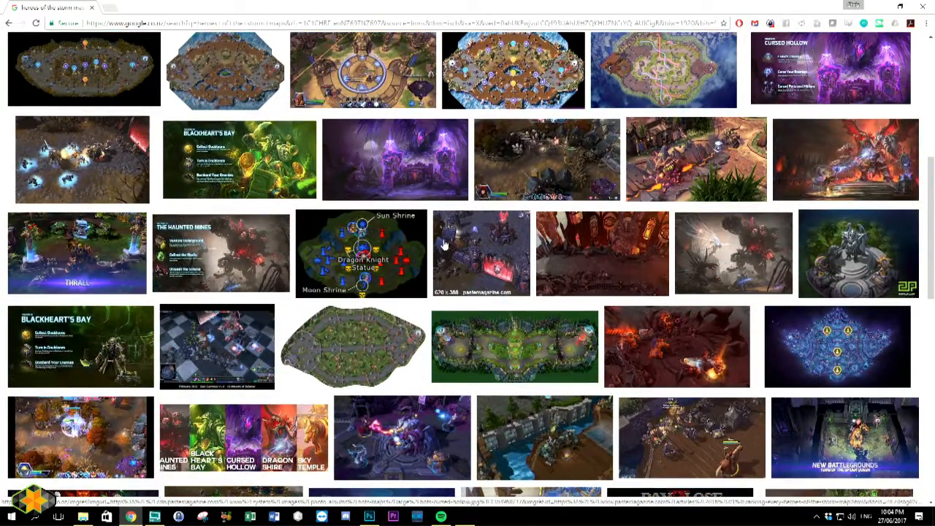
{"action": "scroll", "coordinate": [441, 240], "scroll_direction": "up", "scroll_amount": 4}
{"action": "scroll", "coordinate": [443, 245], "scroll_direction": "up", "scroll_amount": 4}
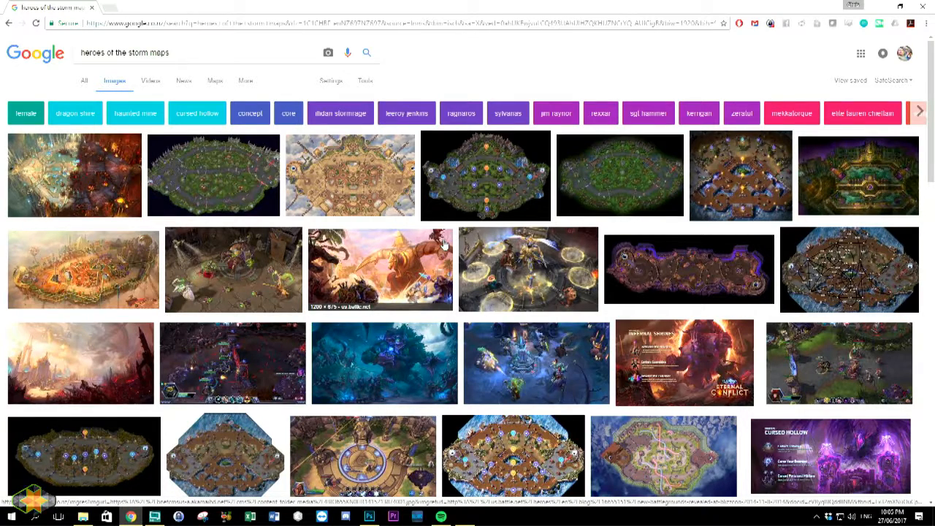
Narrow the image results to dragon shire and preview the Dragon Knight statue picture along with its related images.
{"action": "left_click", "coordinate": [99, 108]}
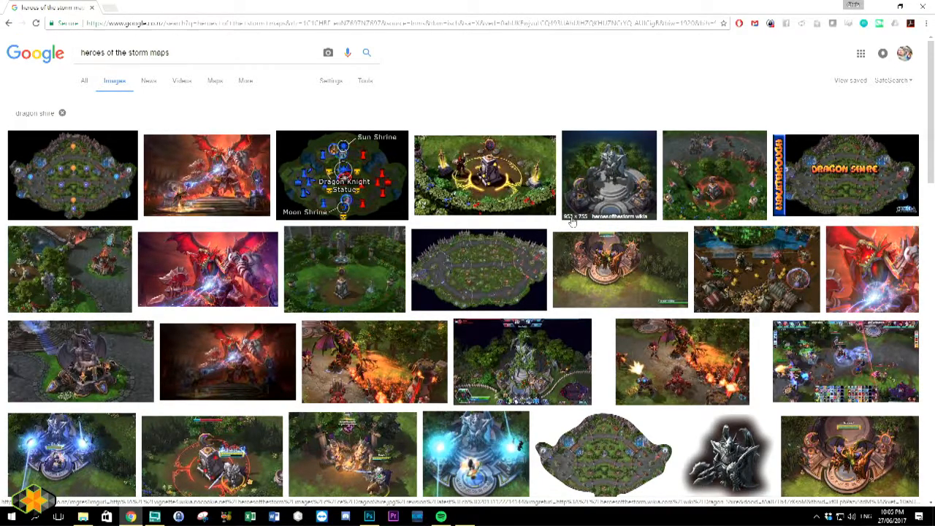
{"action": "left_click", "coordinate": [605, 179]}
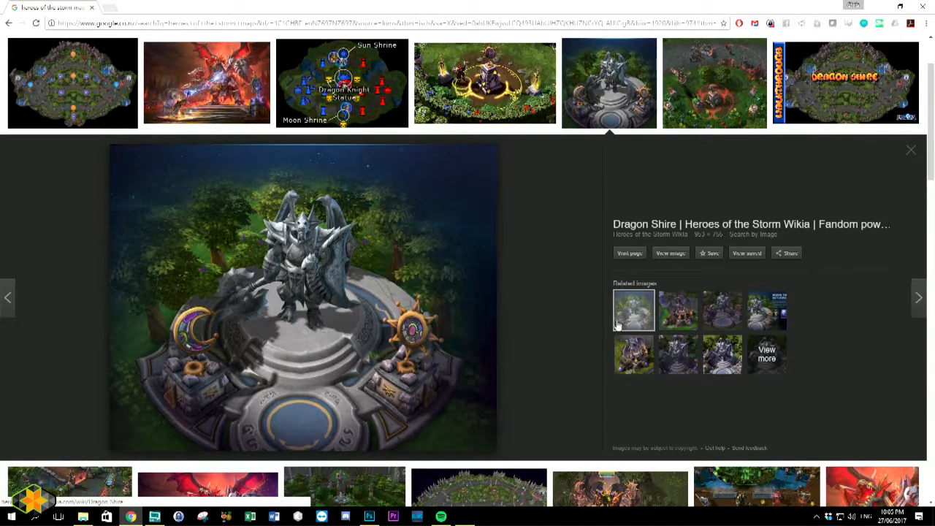
{"action": "left_click", "coordinate": [673, 328]}
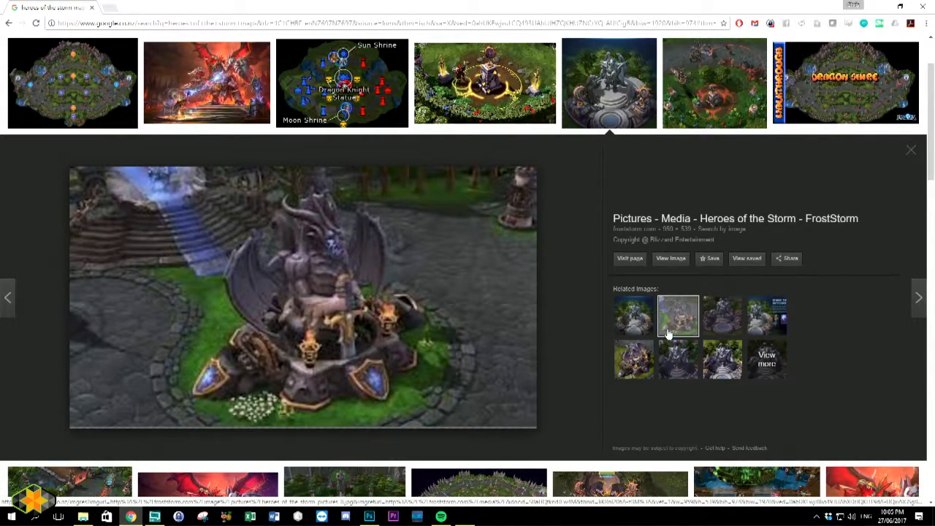
{"action": "left_click", "coordinate": [633, 356]}
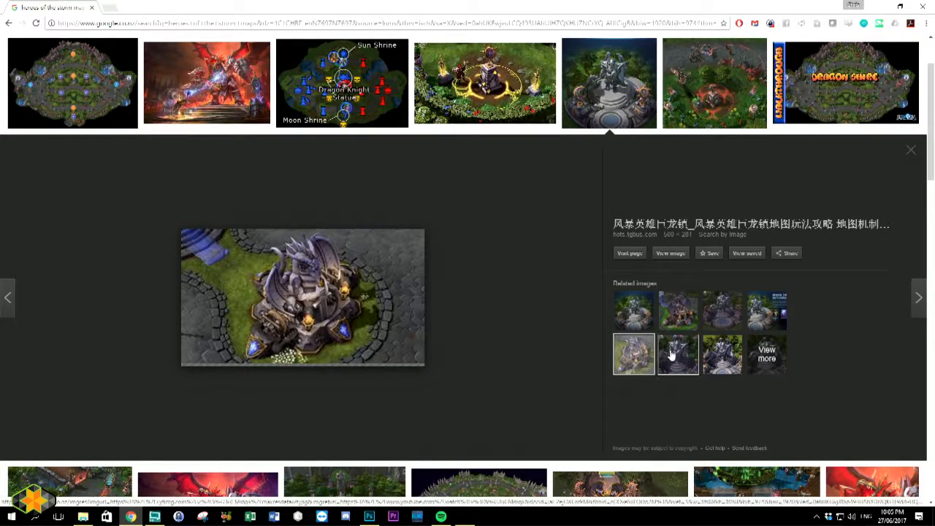
{"action": "left_click", "coordinate": [670, 356]}
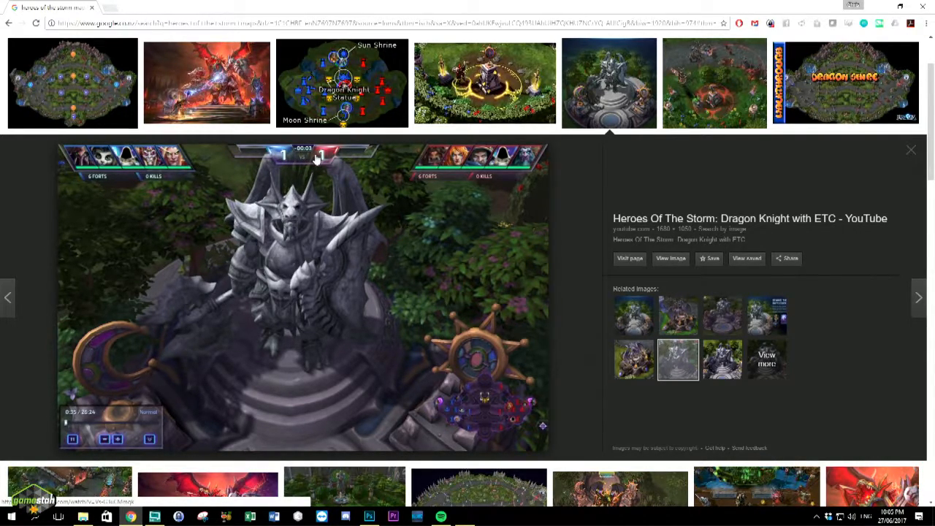
{"action": "left_click", "coordinate": [726, 370]}
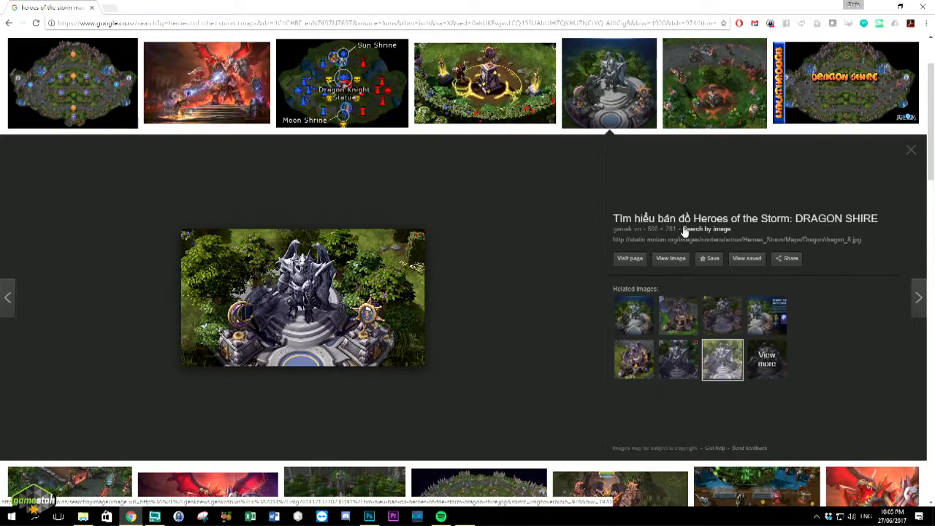
{"action": "right_click", "coordinate": [281, 283]}
{"action": "left_click", "coordinate": [314, 291]}
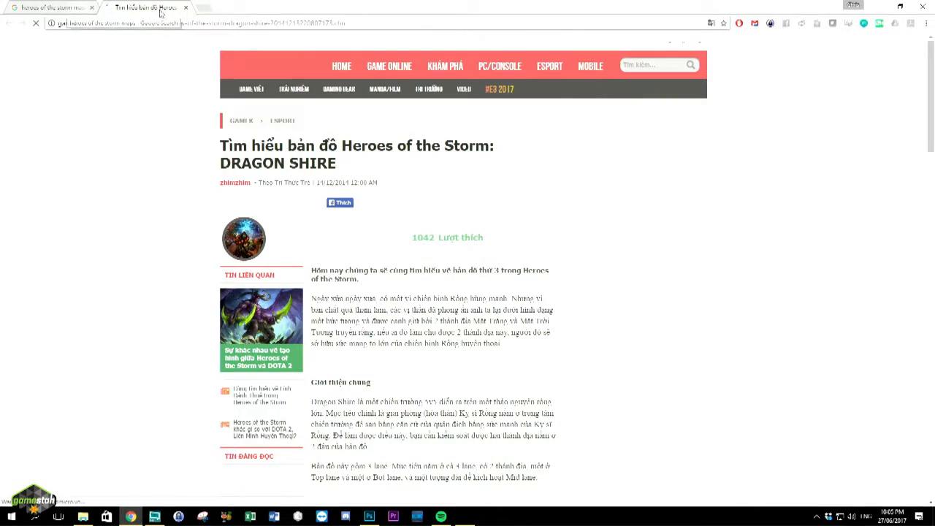
{"action": "left_click", "coordinate": [186, 7]}
Open the previewed dragon statue image in its own tab and copy the image.
{"action": "right_click", "coordinate": [286, 254]}
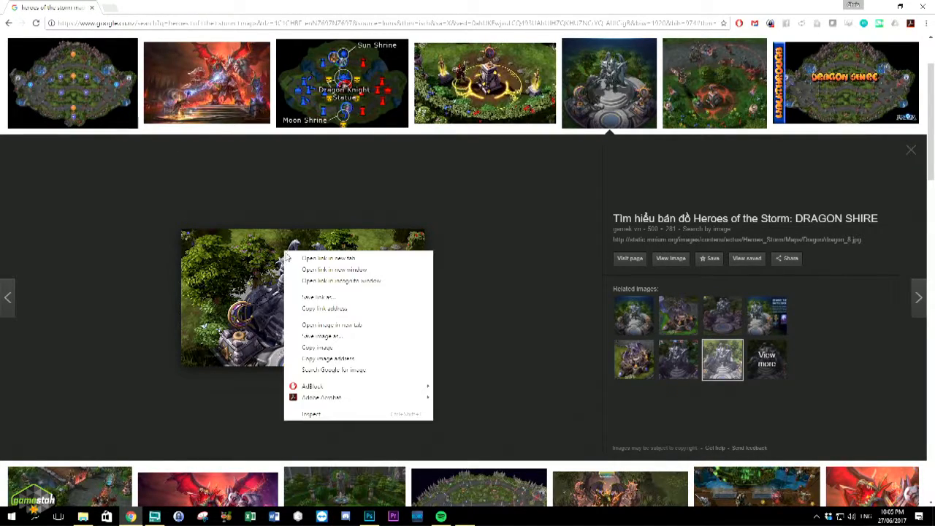
{"action": "left_click", "coordinate": [340, 325]}
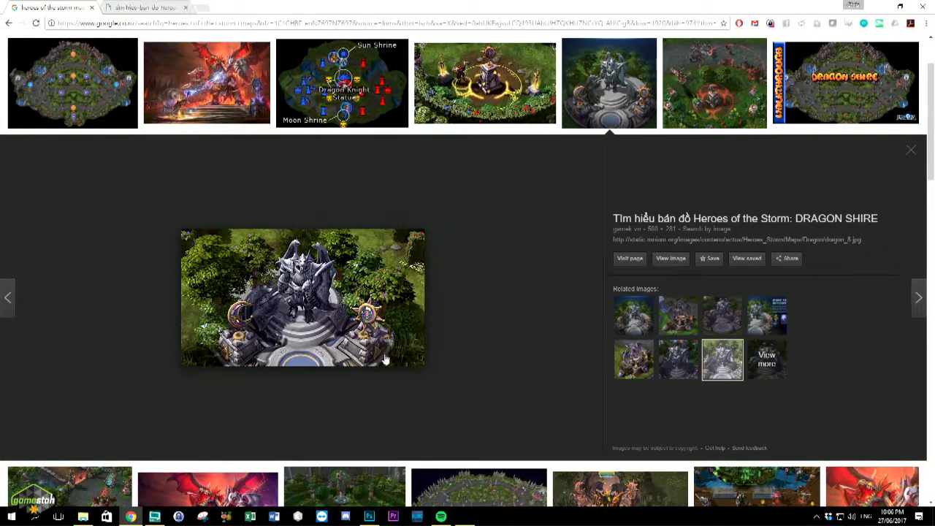
{"action": "right_click", "coordinate": [276, 285]}
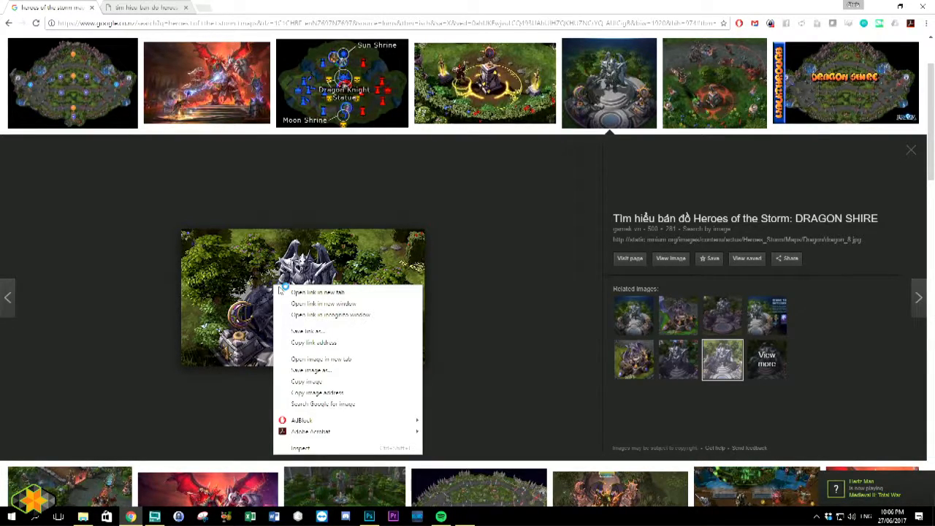
{"action": "left_click", "coordinate": [158, 8]}
{"action": "right_click", "coordinate": [508, 294]}
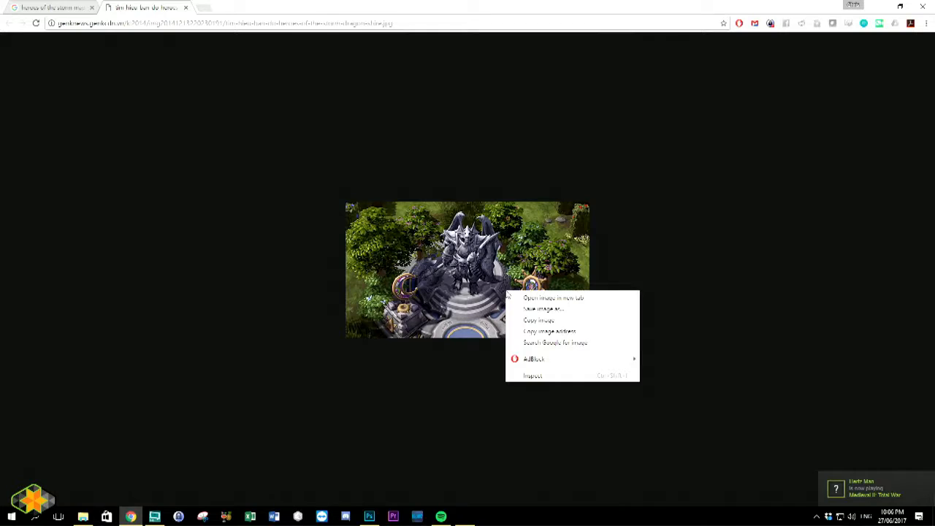
{"action": "left_click", "coordinate": [551, 319]}
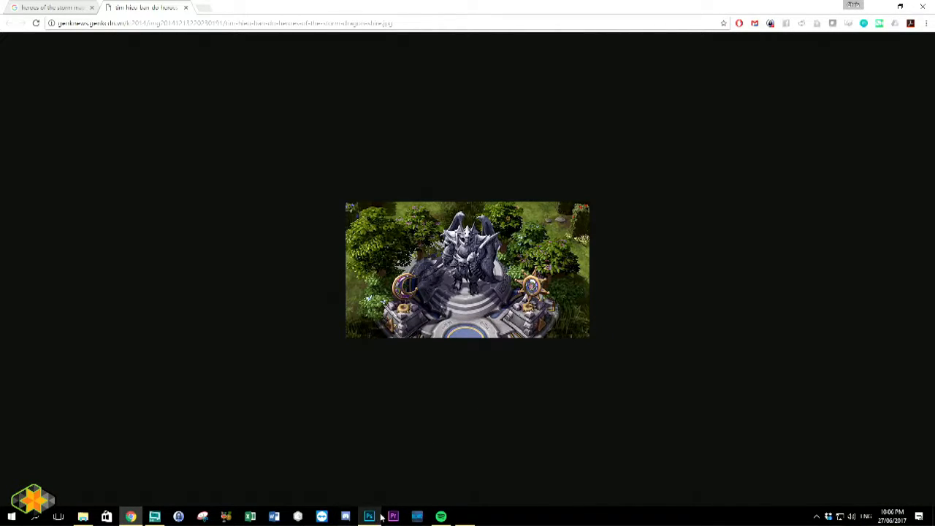
Switch to Photoshop, try the copied statue image as a new layer over the first two yellow panels, and delete that layer.
{"action": "left_click", "coordinate": [369, 515]}
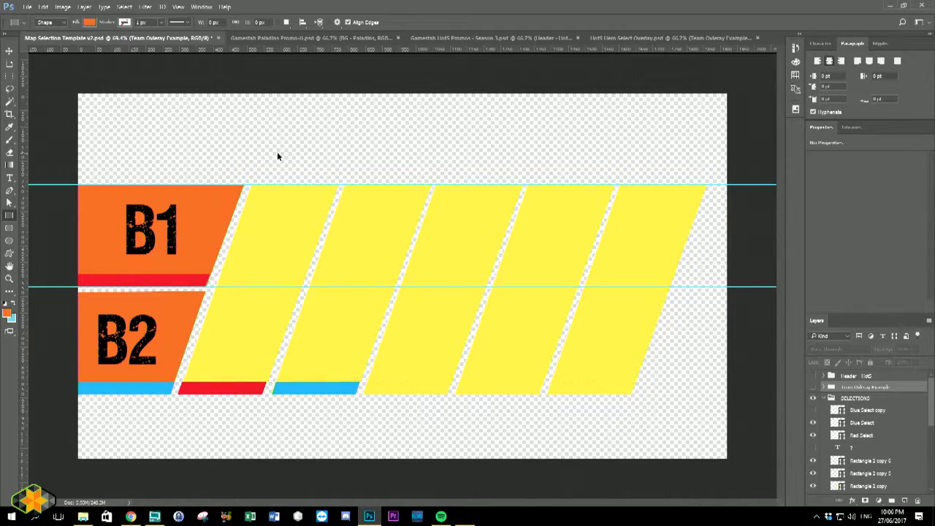
{"action": "key", "text": "ctrl+v"}
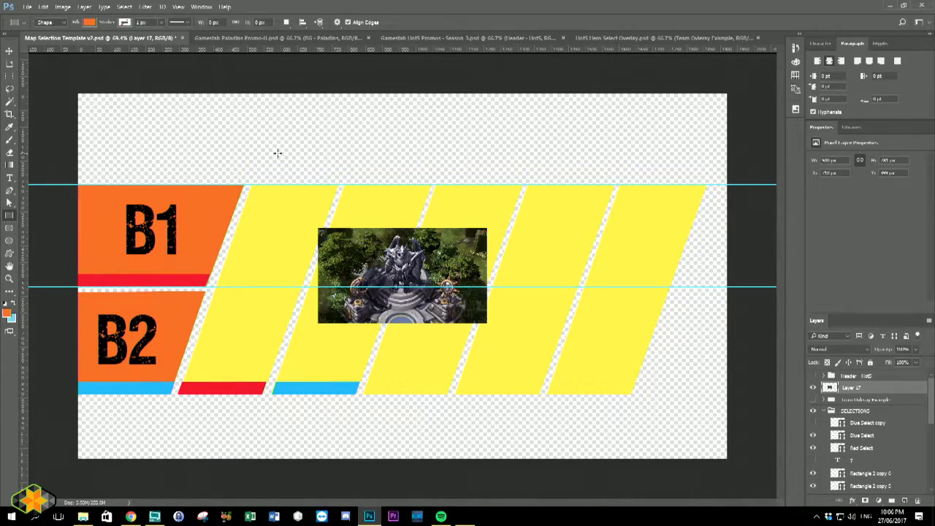
{"action": "left_click", "coordinate": [10, 51]}
{"action": "left_click_drag", "start_coordinate": [404, 260], "coordinate": [273, 259]}
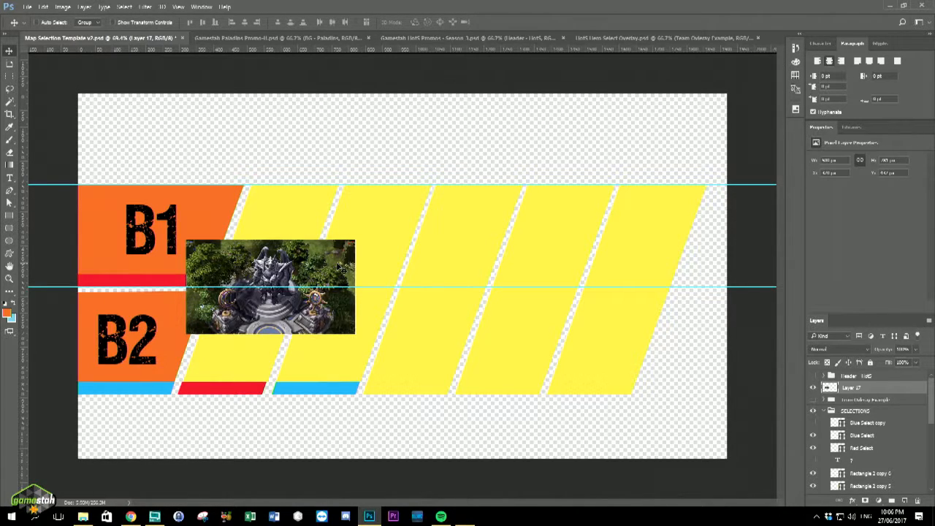
{"action": "key", "text": "Delete"}
Return to Chrome and close the statue image's tab to get back to the dragon shire results.
{"action": "key", "text": "super+Tab"}
{"action": "left_click", "coordinate": [354, 162]}
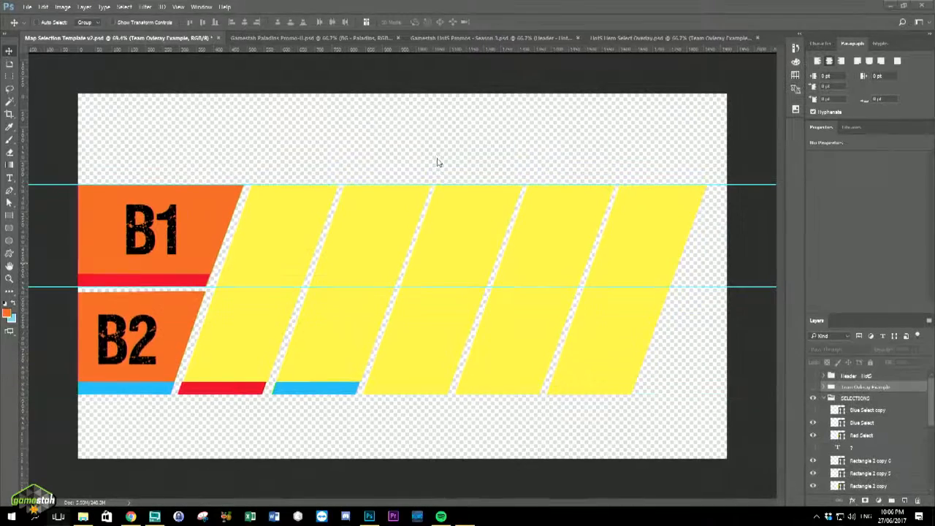
{"action": "key", "text": "super+Tab"}
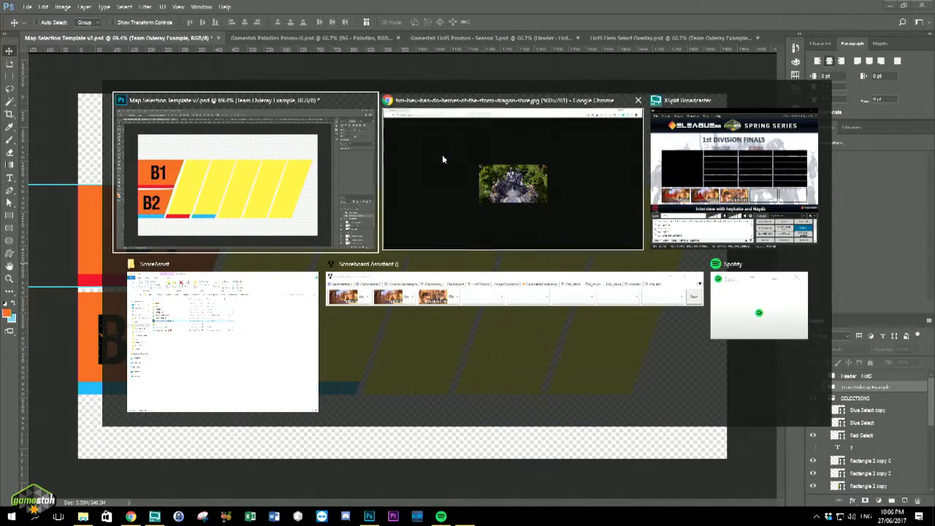
{"action": "left_click", "coordinate": [441, 159]}
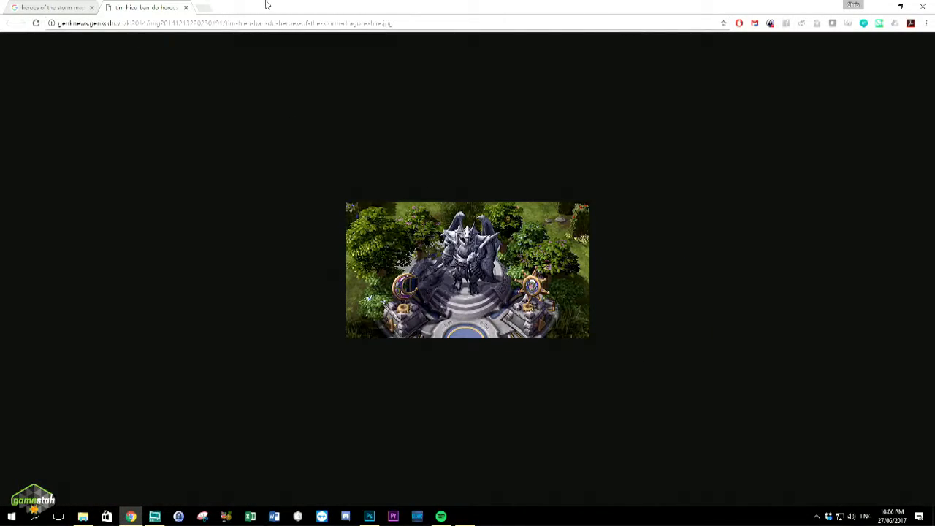
{"action": "left_click", "coordinate": [186, 8]}
{"action": "scroll", "coordinate": [323, 177], "scroll_direction": "down", "scroll_amount": 3}
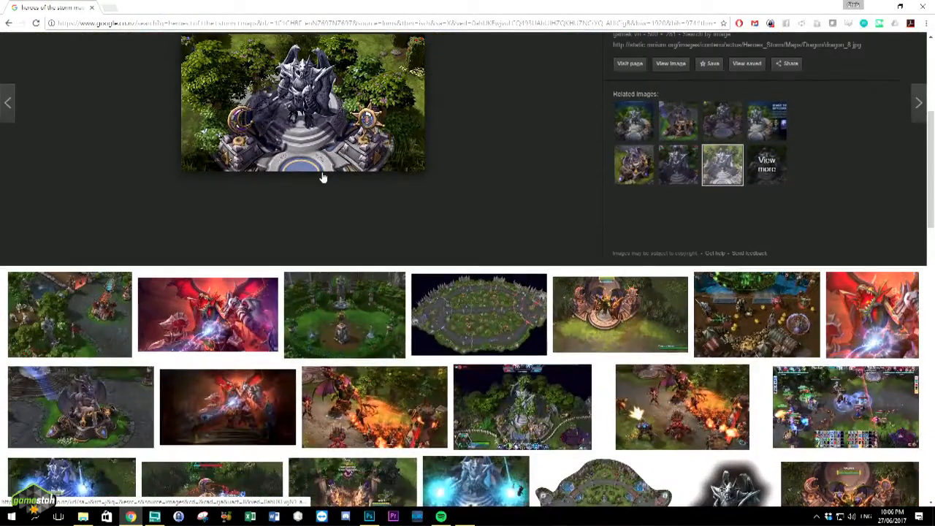
{"action": "scroll", "coordinate": [324, 177], "scroll_direction": "up", "scroll_amount": 4}
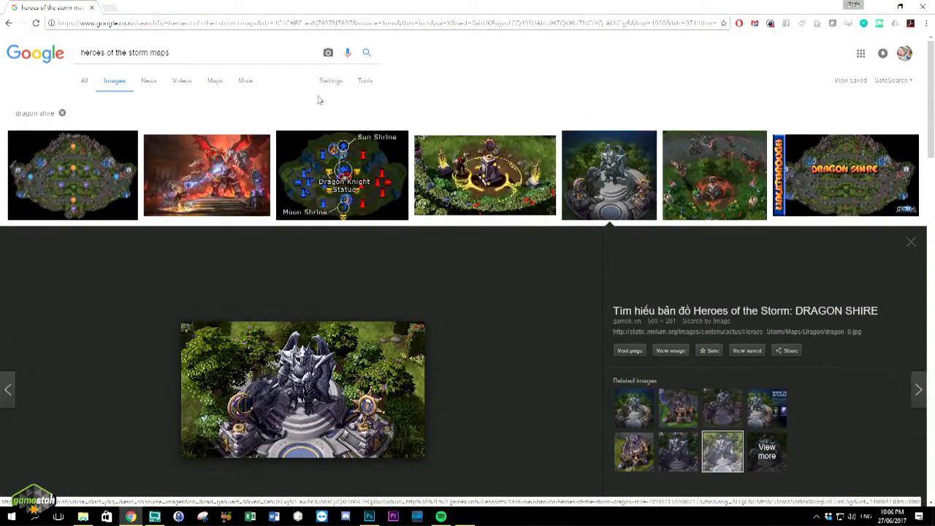
Display image sizes in the dragon shire results and limit them to images larger than 1024×768.
{"action": "left_click", "coordinate": [365, 82]}
{"action": "left_click", "coordinate": [292, 99]}
{"action": "left_click", "coordinate": [304, 129]}
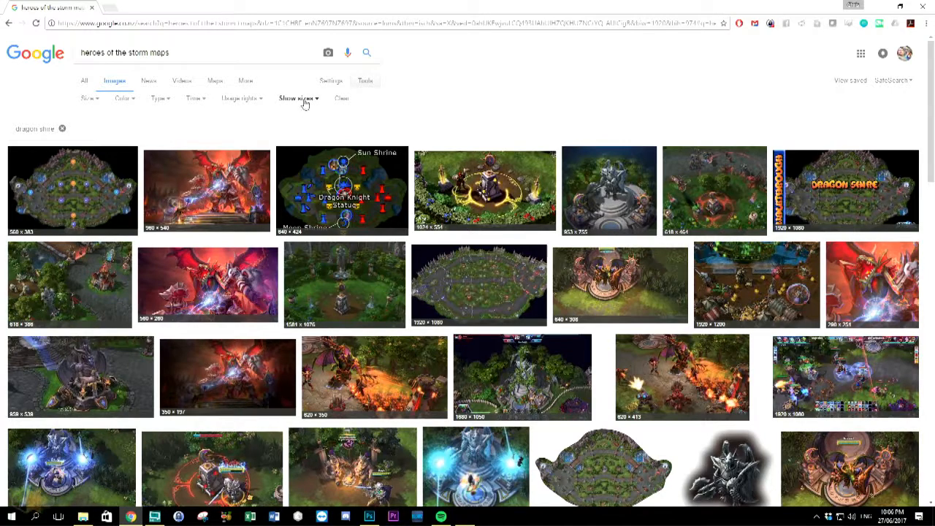
{"action": "left_click", "coordinate": [88, 98]}
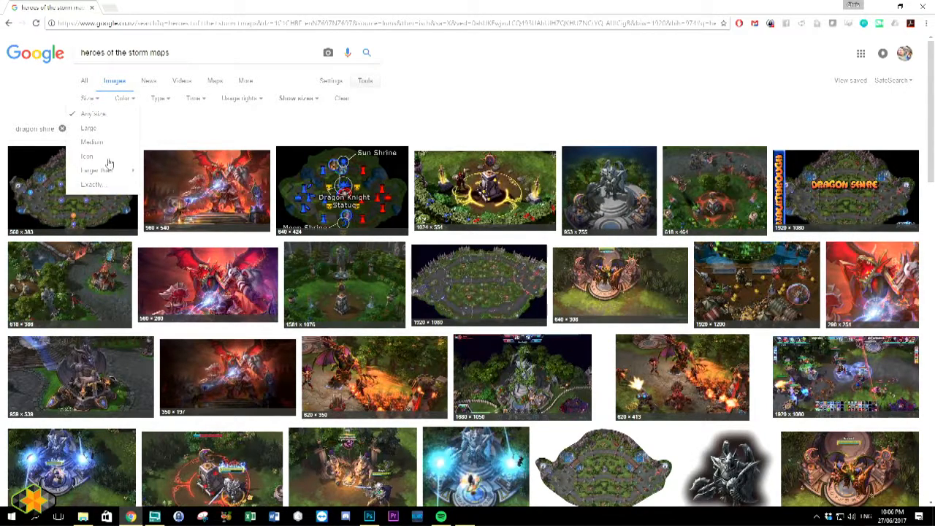
{"action": "mouse_move", "coordinate": [97, 170]}
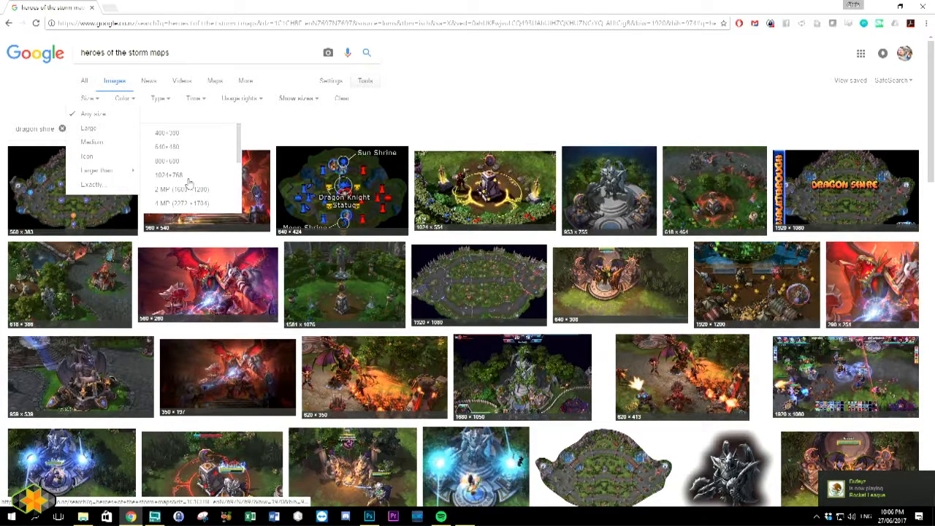
{"action": "left_click", "coordinate": [184, 175]}
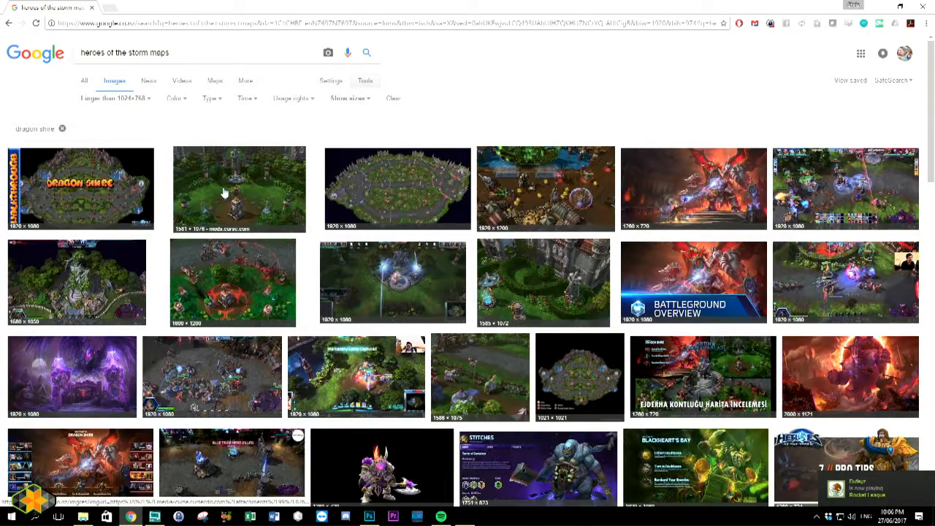
Hide the search tools and look through the dragon shire image results for suitable map artwork.
{"action": "left_click", "coordinate": [364, 80]}
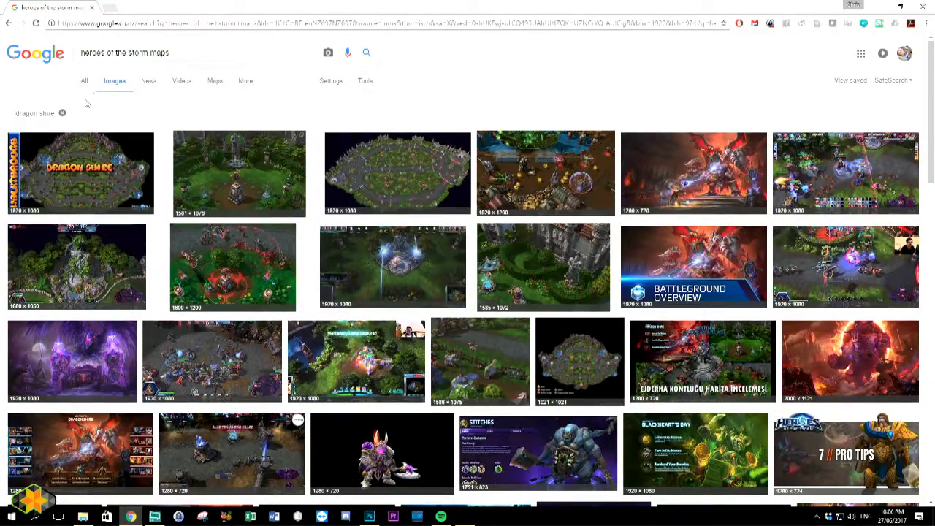
{"action": "scroll", "coordinate": [532, 271], "scroll_direction": "down", "scroll_amount": 3}
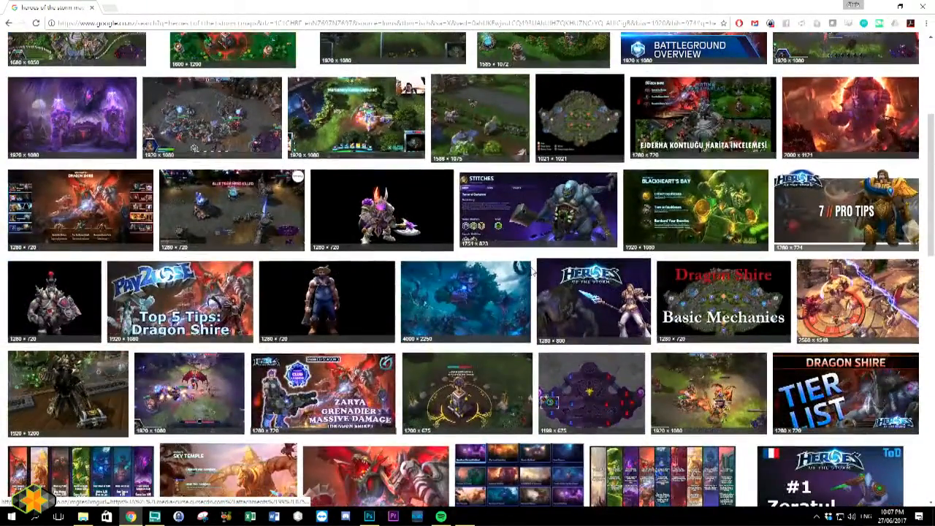
{"action": "scroll", "coordinate": [487, 257], "scroll_direction": "down", "scroll_amount": 4}
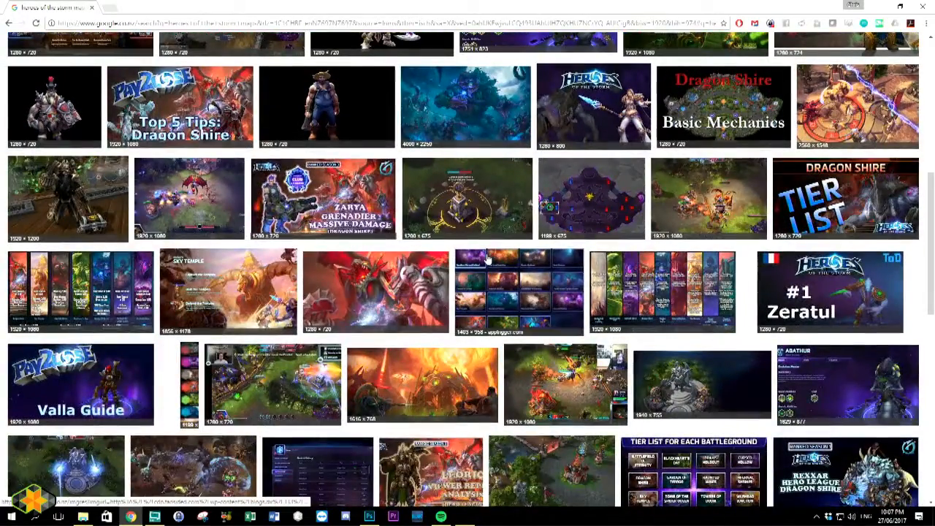
{"action": "scroll", "coordinate": [488, 257], "scroll_direction": "down", "scroll_amount": 3}
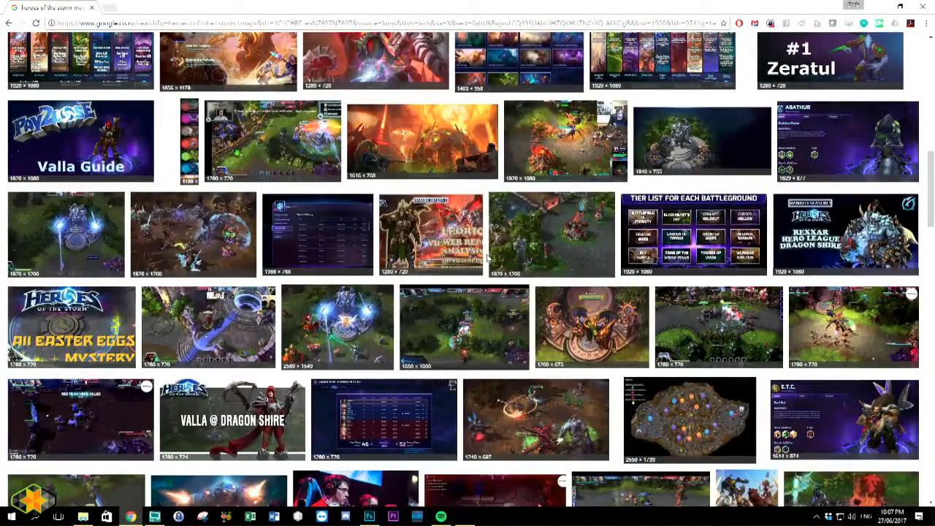
{"action": "scroll", "coordinate": [487, 257], "scroll_direction": "down", "scroll_amount": 3}
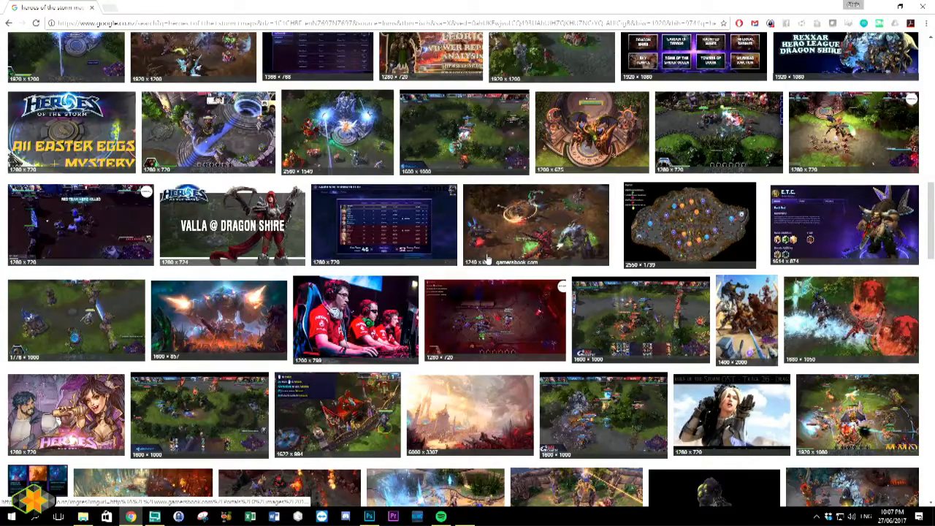
{"action": "scroll", "coordinate": [487, 257], "scroll_direction": "down", "scroll_amount": 4}
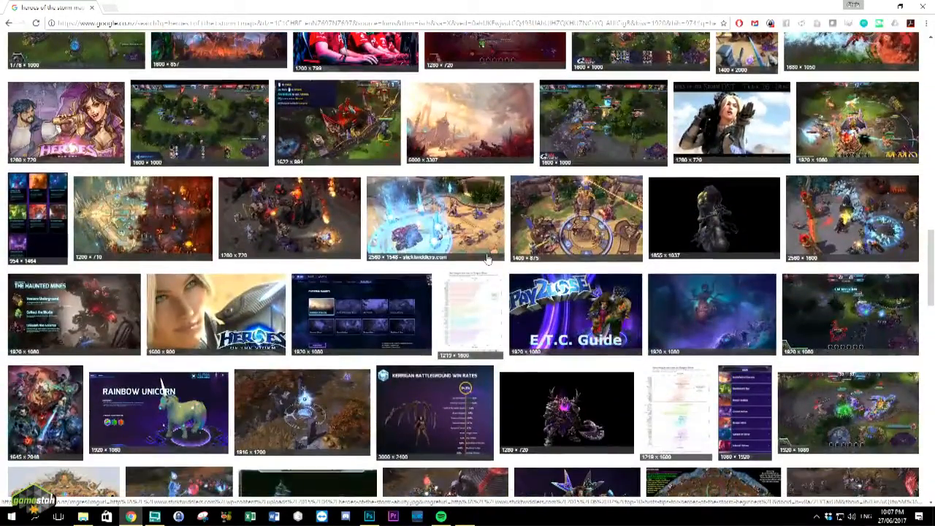
{"action": "scroll", "coordinate": [488, 257], "scroll_direction": "down", "scroll_amount": 2}
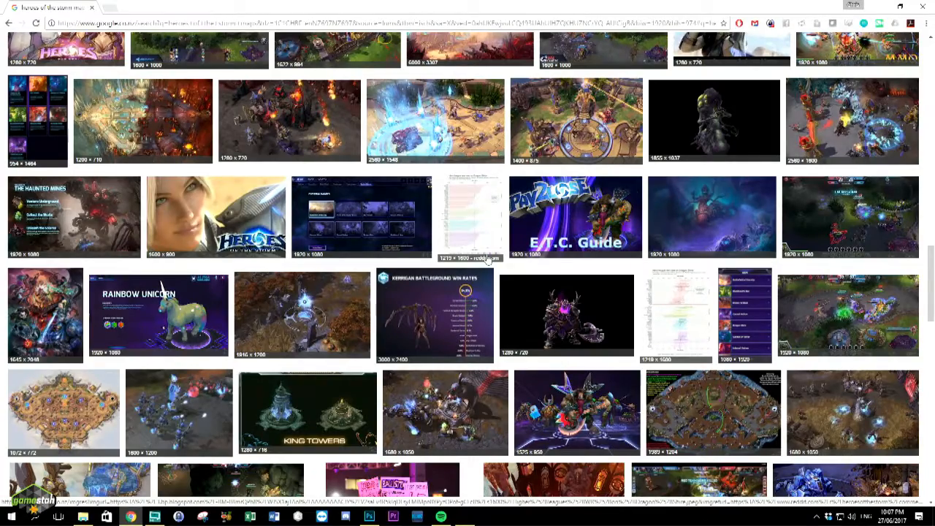
{"action": "scroll", "coordinate": [487, 257], "scroll_direction": "up", "scroll_amount": 15}
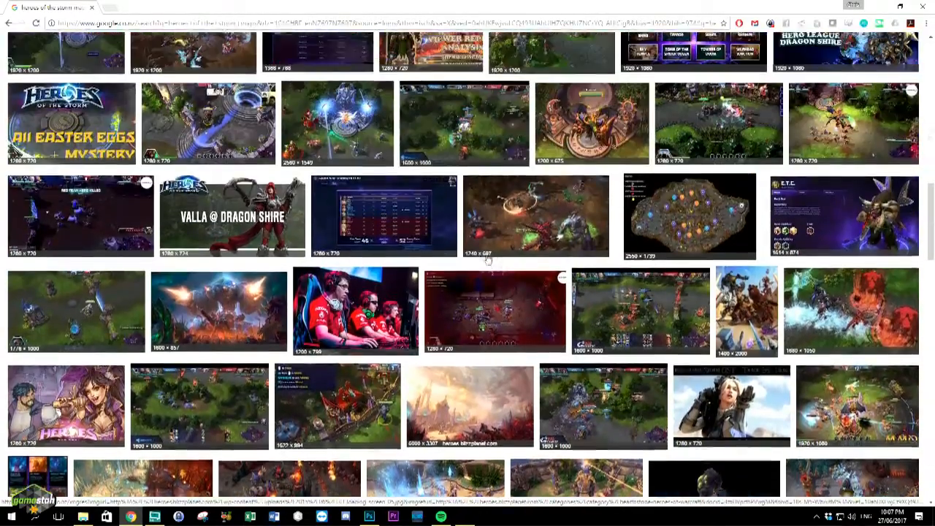
{"action": "scroll", "coordinate": [488, 257], "scroll_direction": "up", "scroll_amount": 10}
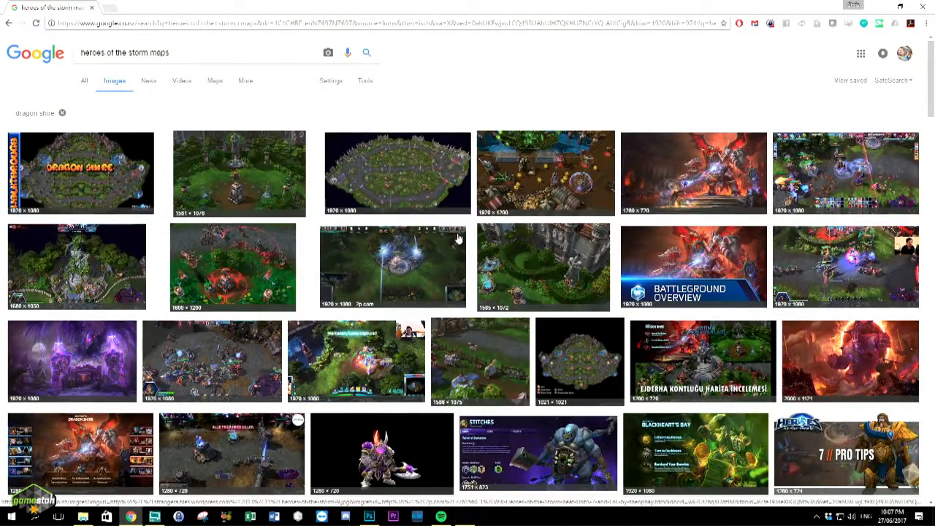
Preview the Dragon Altar artwork in the dragon shire results and copy the image.
{"action": "left_click", "coordinate": [683, 189]}
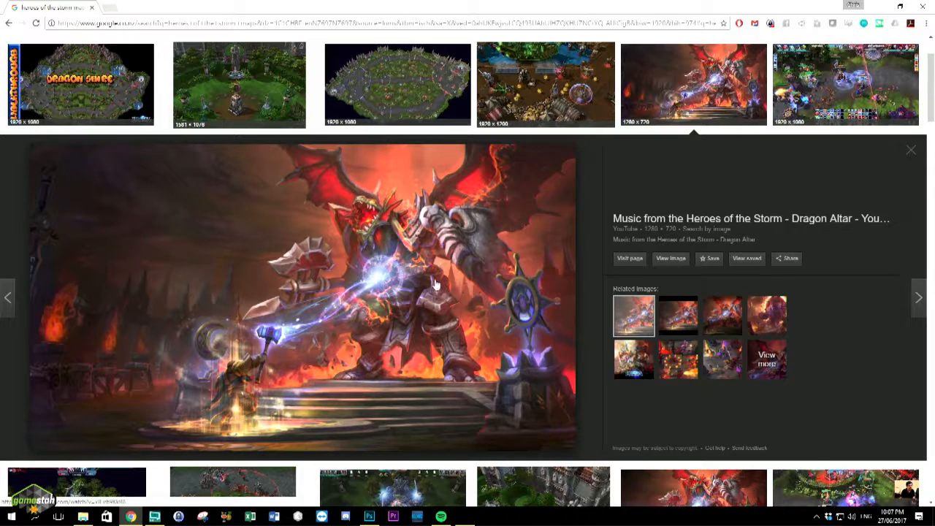
{"action": "right_click", "coordinate": [385, 244]}
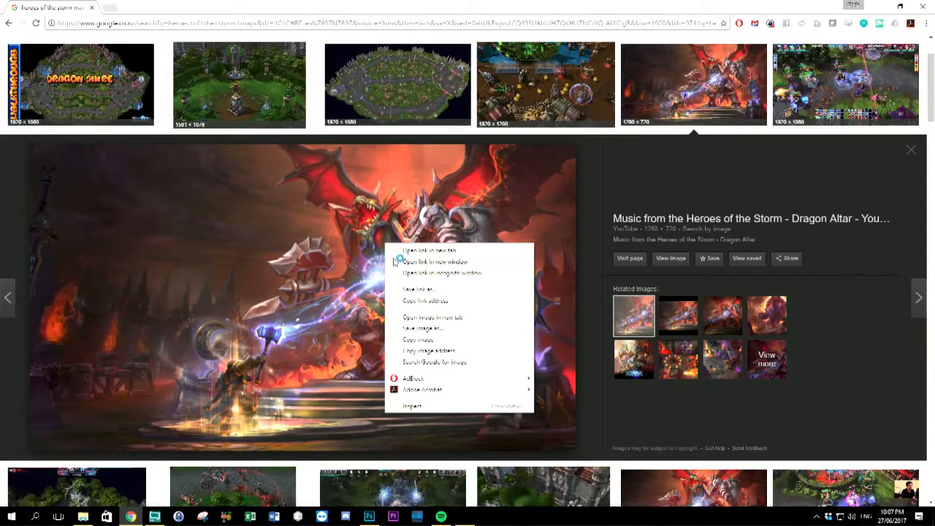
{"action": "scroll", "coordinate": [348, 280], "scroll_direction": "down", "scroll_amount": 1}
{"action": "scroll", "coordinate": [347, 280], "scroll_direction": "up", "scroll_amount": 2}
{"action": "right_click", "coordinate": [363, 281]}
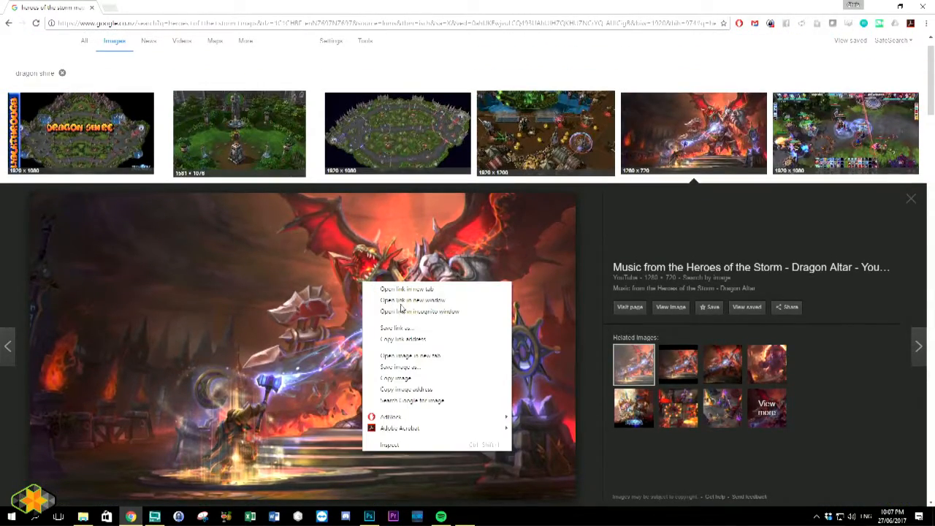
{"action": "left_click", "coordinate": [426, 377]}
Switch to Photoshop, paste the dragon artwork as a new layer in the map selection template, and move it down over the panels.
{"action": "key", "text": "super+Tab"}
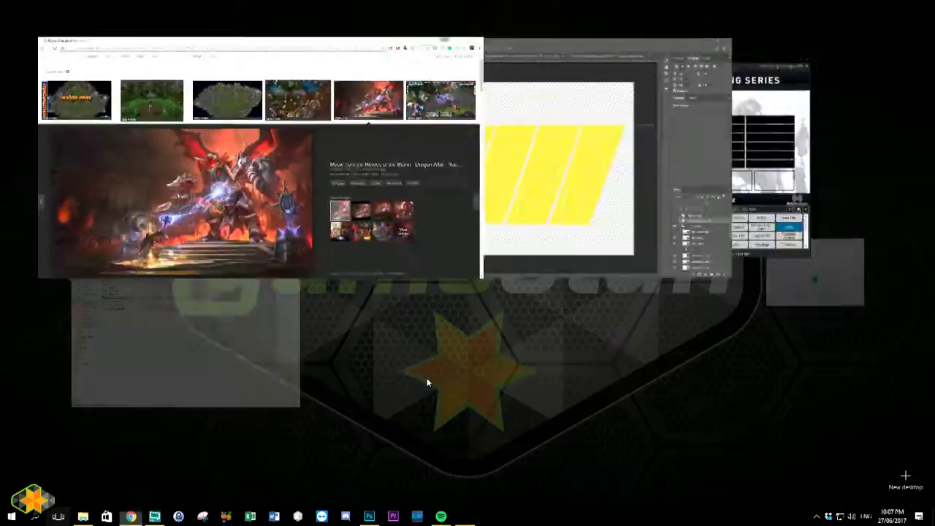
{"action": "left_click", "coordinate": [523, 167]}
{"action": "key", "text": "ctrl+v"}
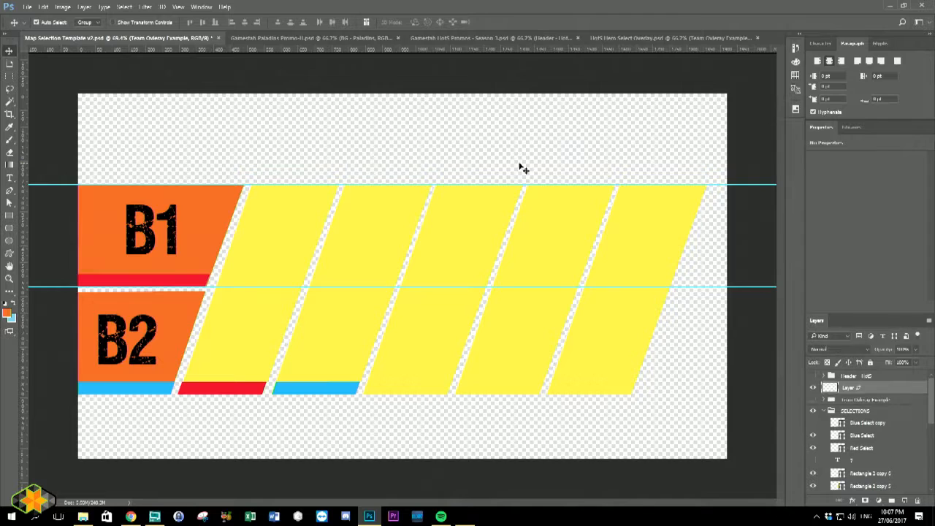
{"action": "left_click_drag", "start_coordinate": [480, 174], "coordinate": [430, 211]}
{"action": "key", "text": "ctrl+t"}
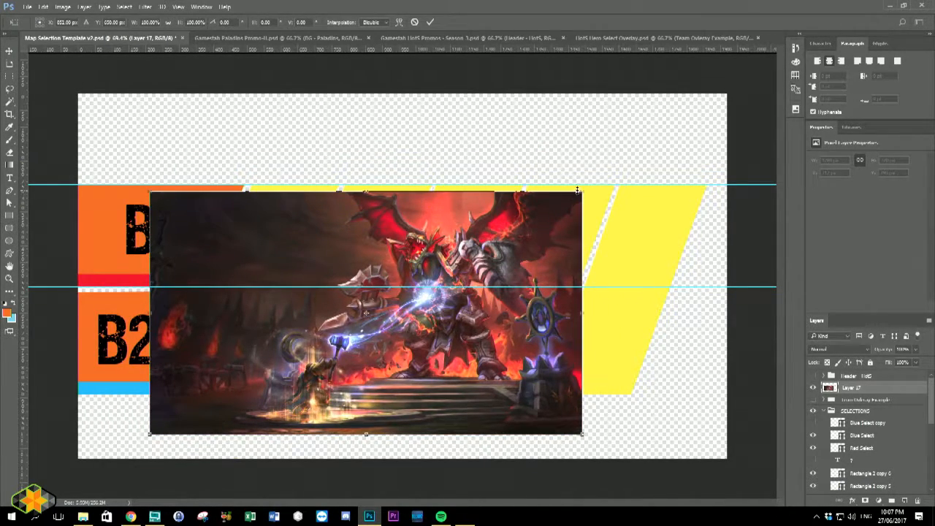
{"action": "left_click_drag", "start_coordinate": [584, 192], "coordinate": [400, 276]}
{"action": "left_click_drag", "start_coordinate": [348, 321], "coordinate": [317, 239]}
{"action": "key", "text": "ctrl+z"}
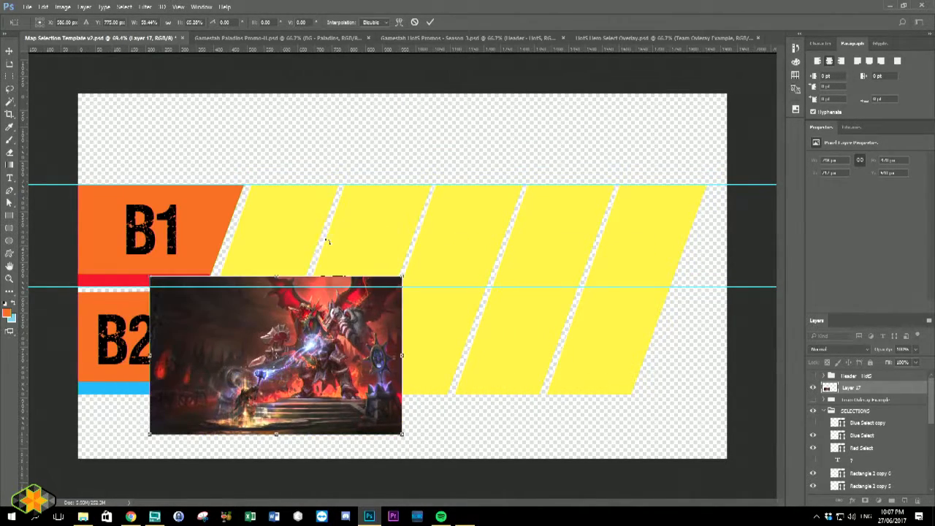
{"action": "key", "text": "ctrl+z"}
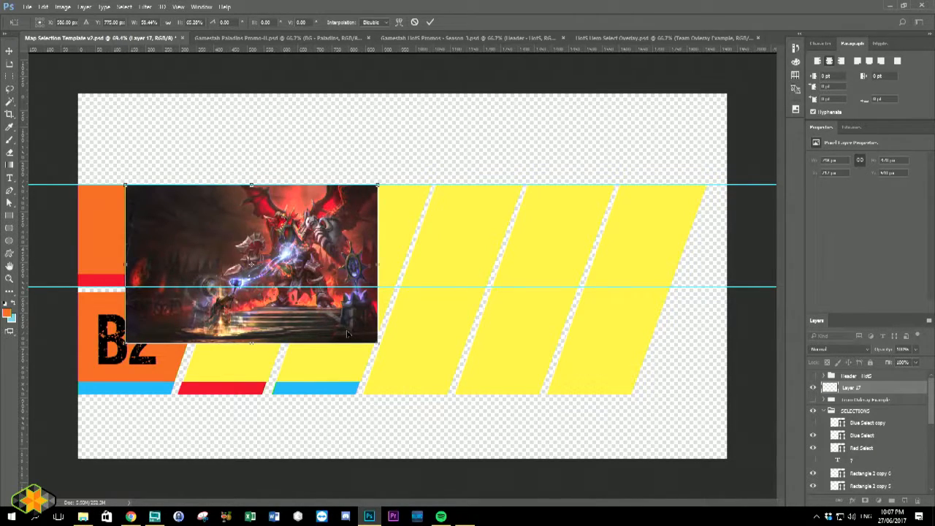
{"action": "key", "text": "ctrl+z"}
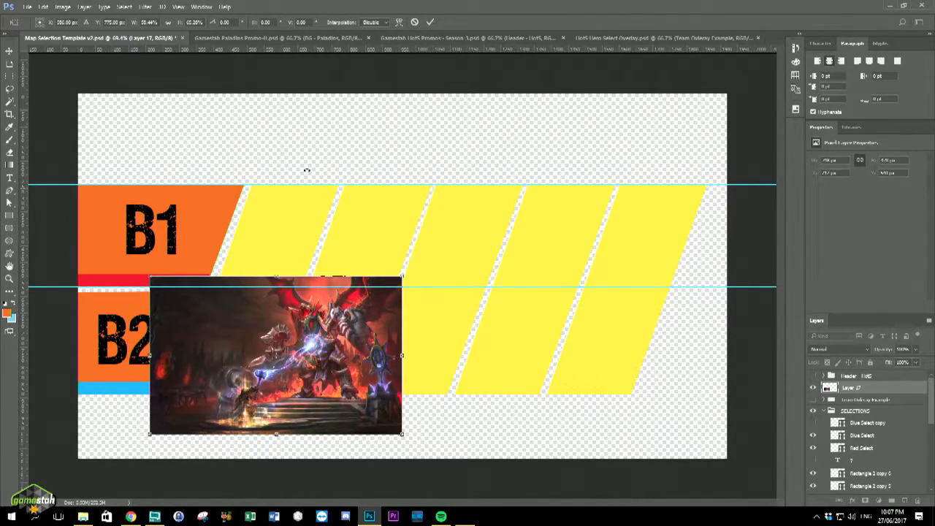
{"action": "left_click", "coordinate": [63, 6]}
{"action": "mouse_move", "coordinate": [44, 7]}
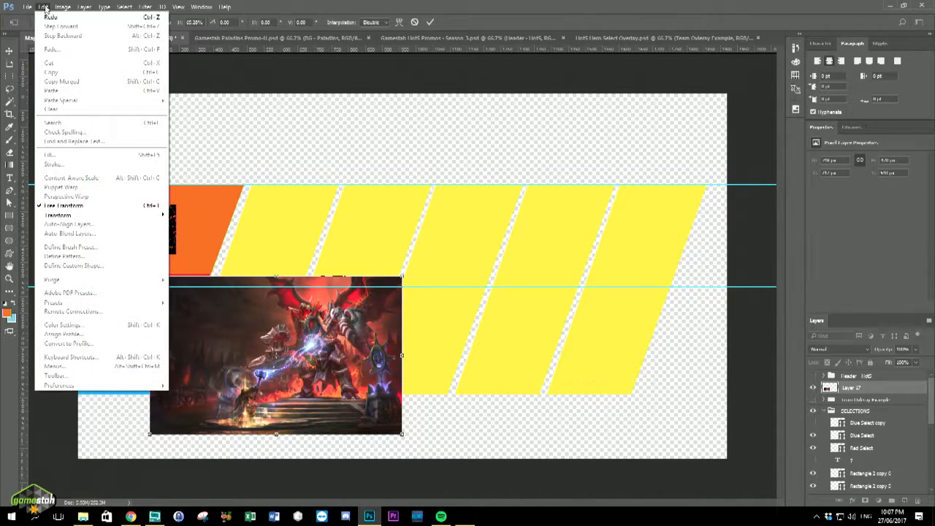
{"action": "left_click", "coordinate": [283, 86]}
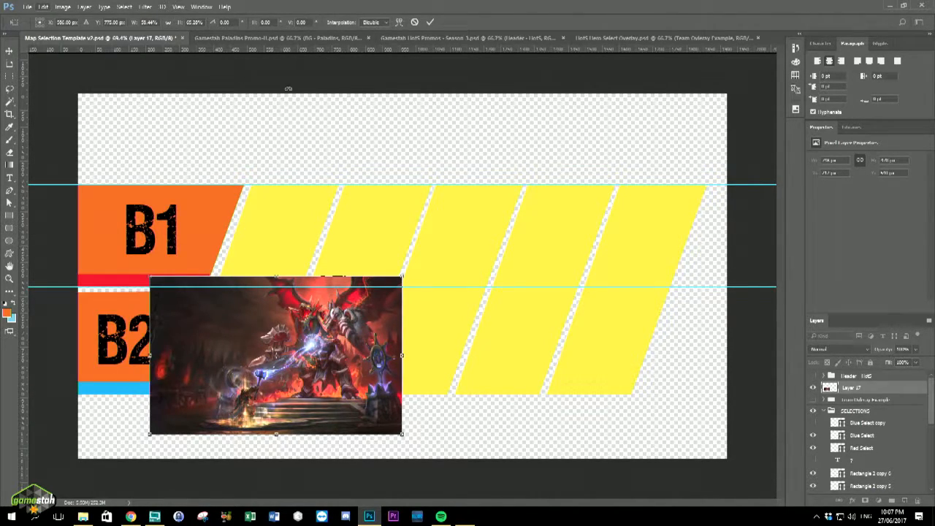
{"action": "key", "text": "Escape"}
Align the dragon artwork with the upper guide, scale it to about 1108 × 623 px, and place it over the ban panels and first yellow panels.
{"action": "left_click_drag", "start_coordinate": [386, 231], "coordinate": [498, 221]}
{"action": "key", "text": "ctrl+t"}
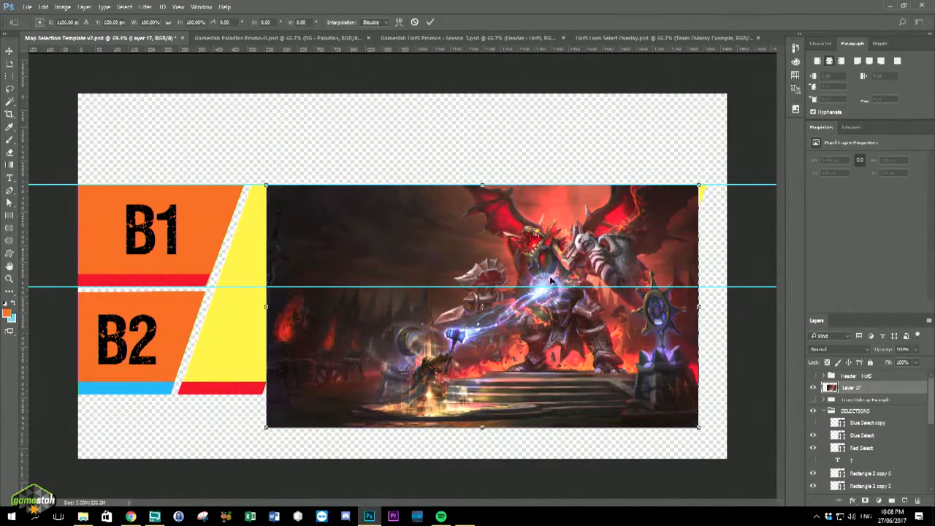
{"action": "left_click_drag", "start_coordinate": [699, 429], "coordinate": [640, 381]}
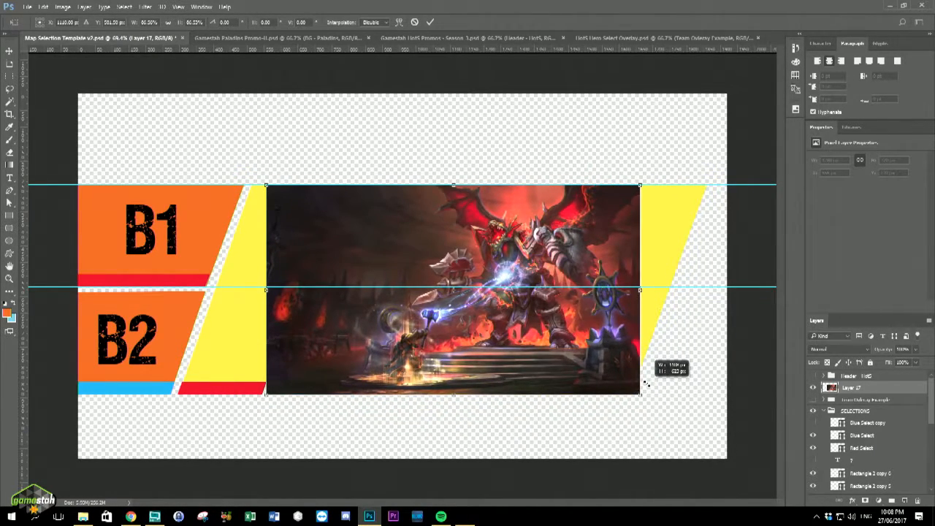
{"action": "left_click_drag", "start_coordinate": [555, 274], "coordinate": [299, 261]}
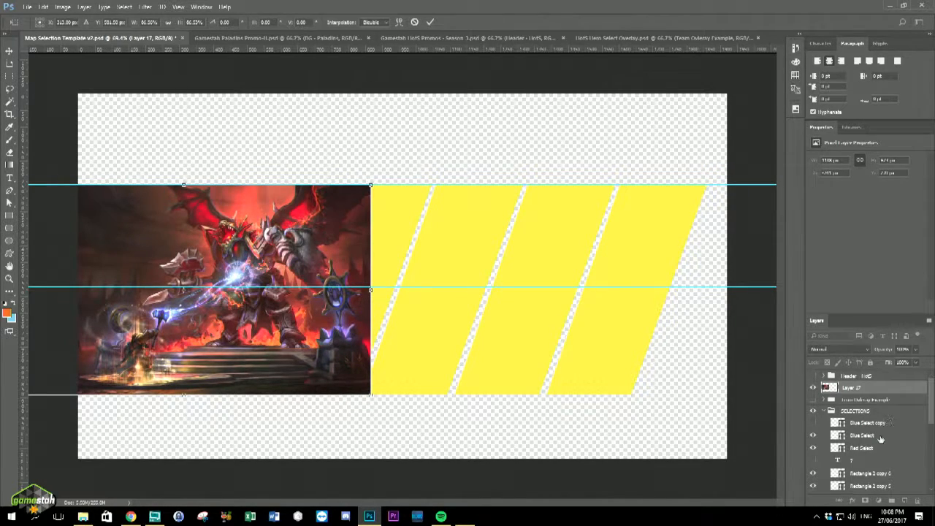
{"action": "scroll", "coordinate": [883, 436], "scroll_direction": "down", "scroll_amount": 5}
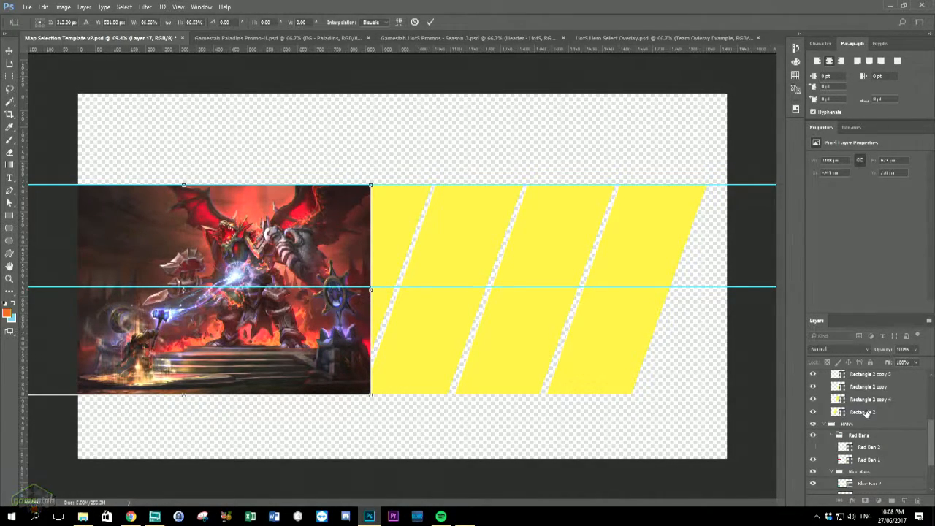
{"action": "key", "text": "Return"}
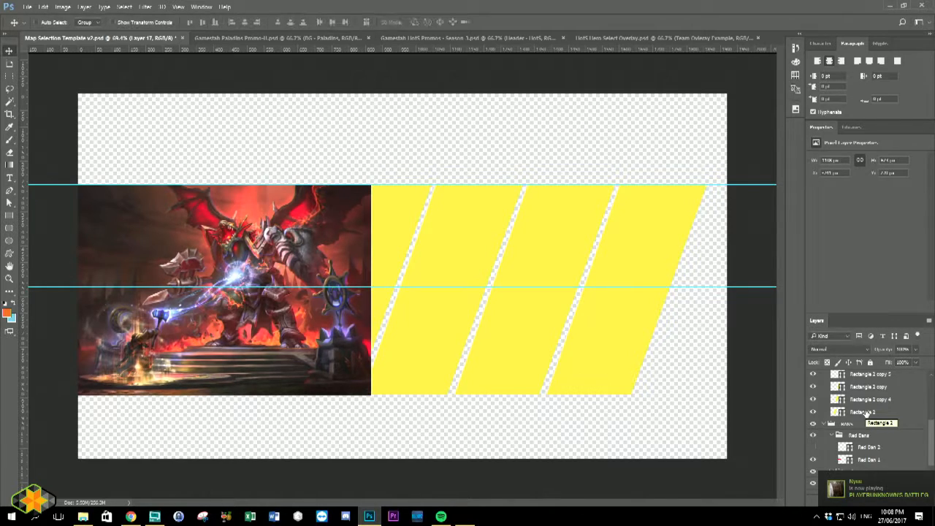
Rasterize the Rectangle 2 layer and select its slanted yellow shape with the Magic Wand.
{"action": "left_click", "coordinate": [862, 413]}
{"action": "scroll", "coordinate": [856, 412], "scroll_direction": "up", "scroll_amount": 5}
{"action": "scroll", "coordinate": [856, 412], "scroll_direction": "down", "scroll_amount": 5}
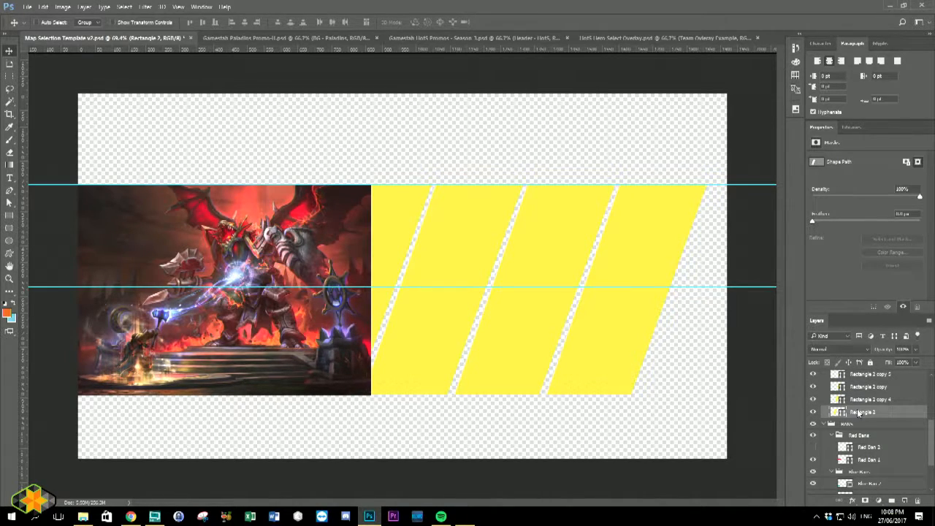
{"action": "left_click", "coordinate": [9, 101]}
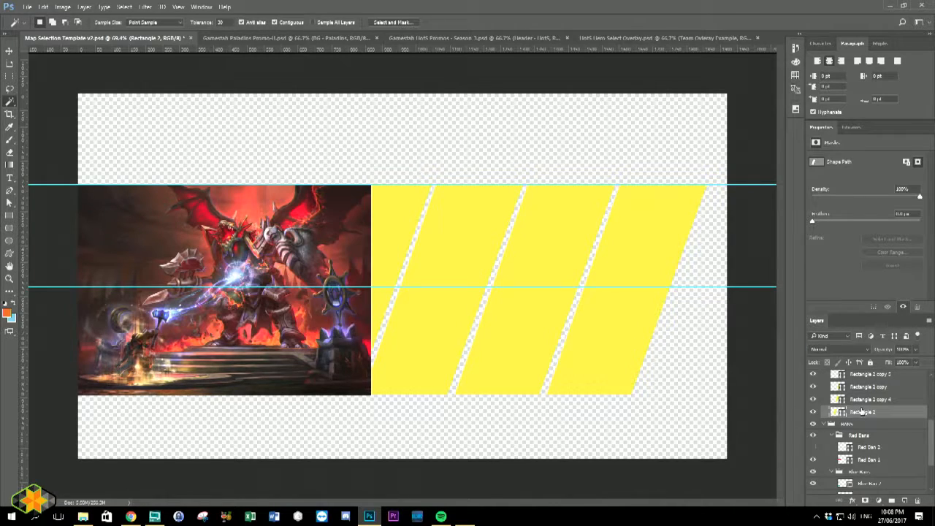
{"action": "right_click", "coordinate": [863, 412]}
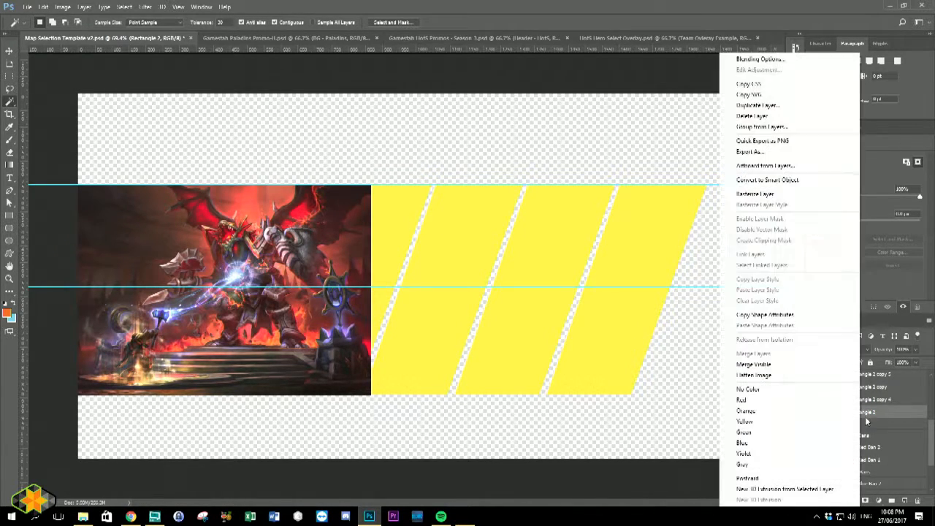
{"action": "left_click", "coordinate": [760, 194]}
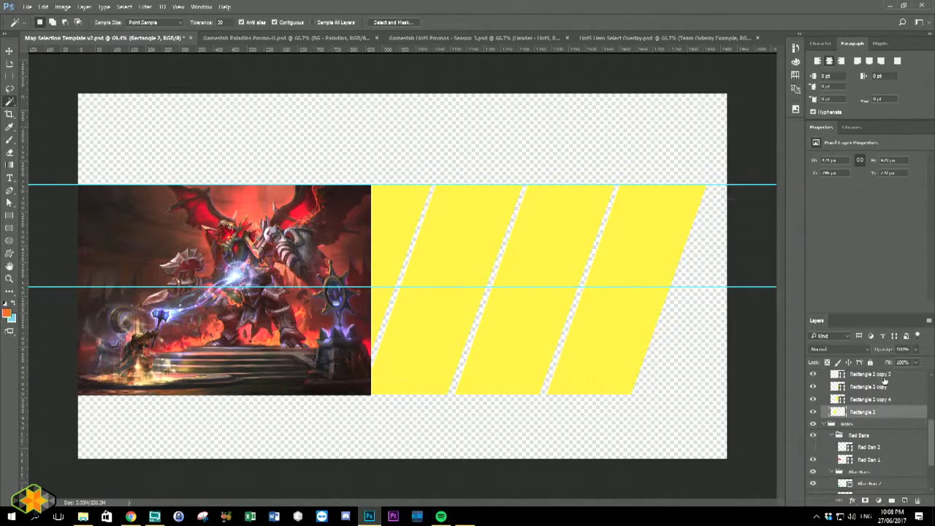
{"action": "left_click", "coordinate": [245, 265]}
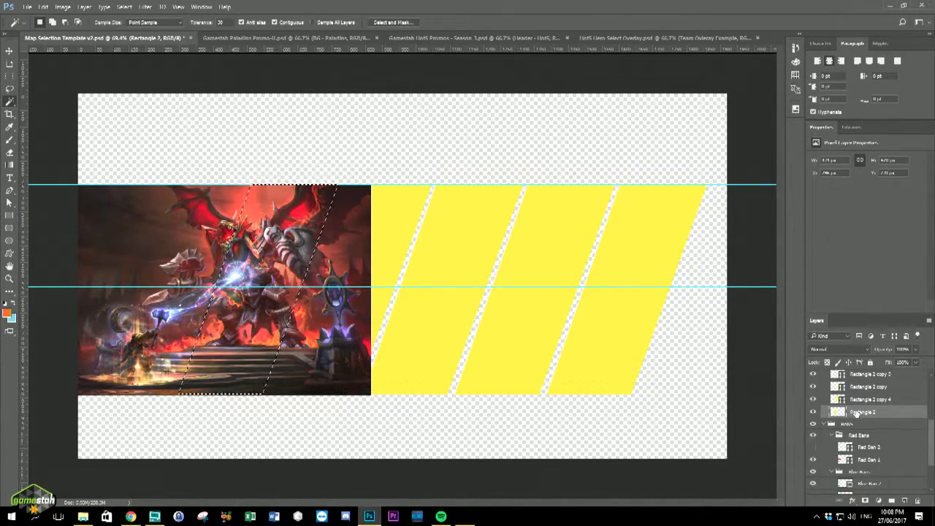
Make the dragon artwork layer active with the Move tool, try shifting it slightly sideways, and undo the move.
{"action": "left_click", "coordinate": [8, 51]}
{"action": "scroll", "coordinate": [867, 415], "scroll_direction": "up", "scroll_amount": 2}
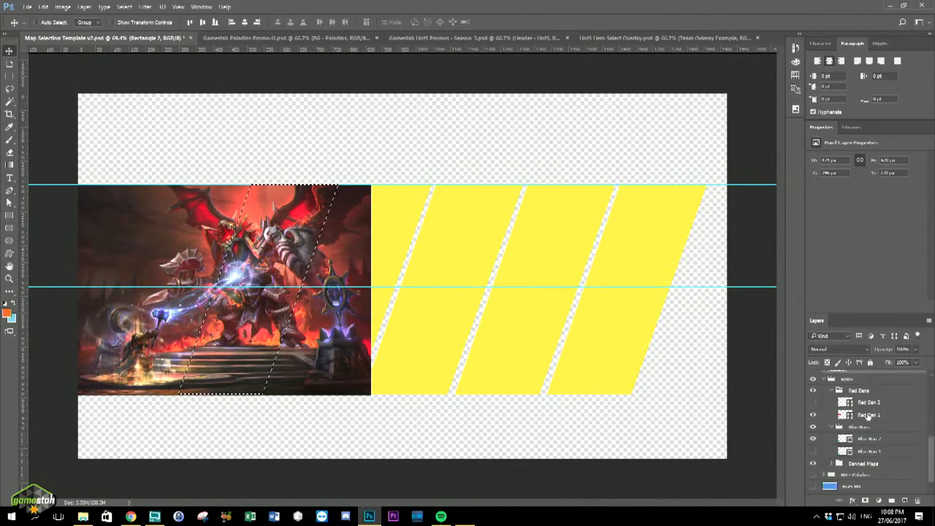
{"action": "scroll", "coordinate": [868, 414], "scroll_direction": "up", "scroll_amount": 5}
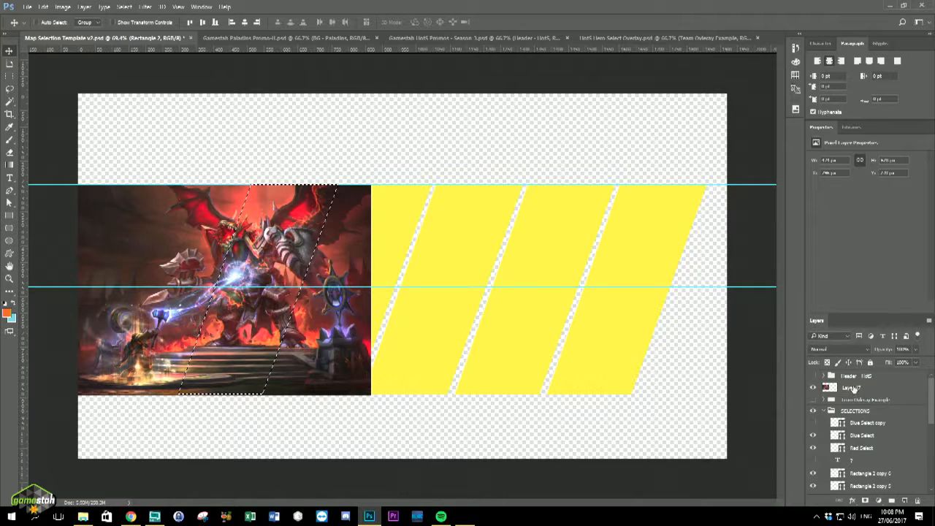
{"action": "left_click", "coordinate": [852, 388]}
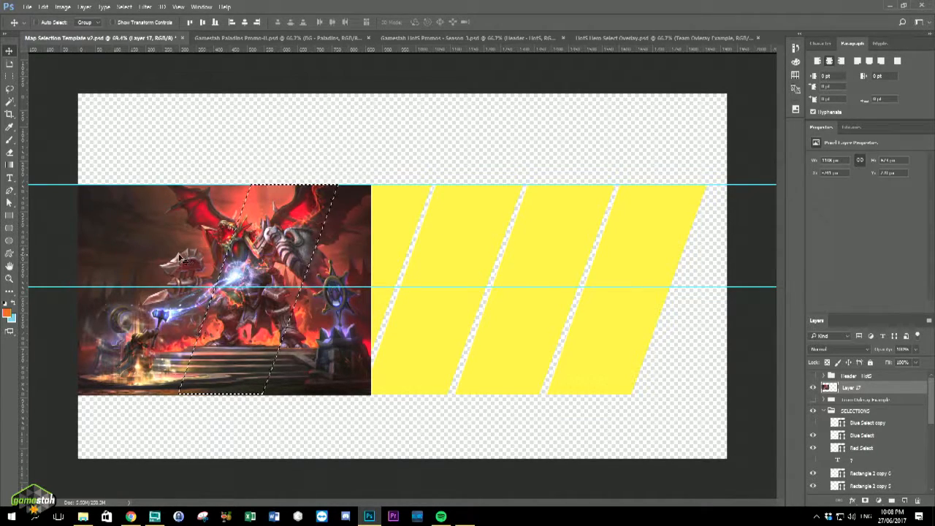
{"action": "left_click_drag", "start_coordinate": [180, 258], "coordinate": [193, 260]}
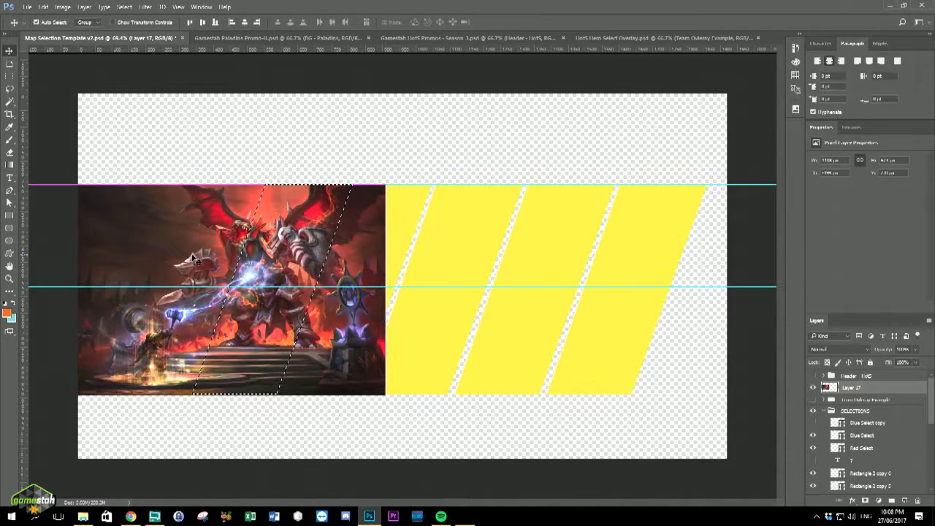
{"action": "key", "text": "ctrl+z"}
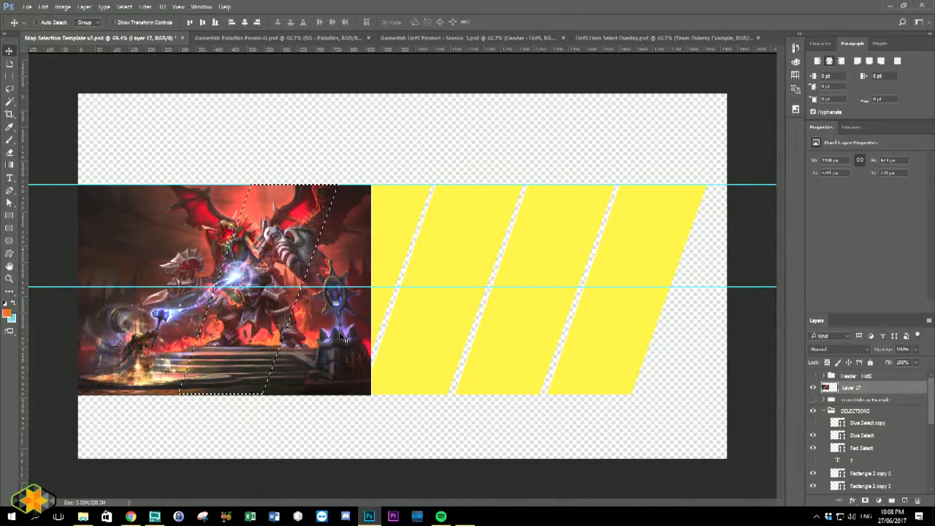
Undo the Magic Wand selection and the rasterizing of the Rectangle 2 layer.
{"action": "scroll", "coordinate": [906, 462], "scroll_direction": "down", "scroll_amount": 5}
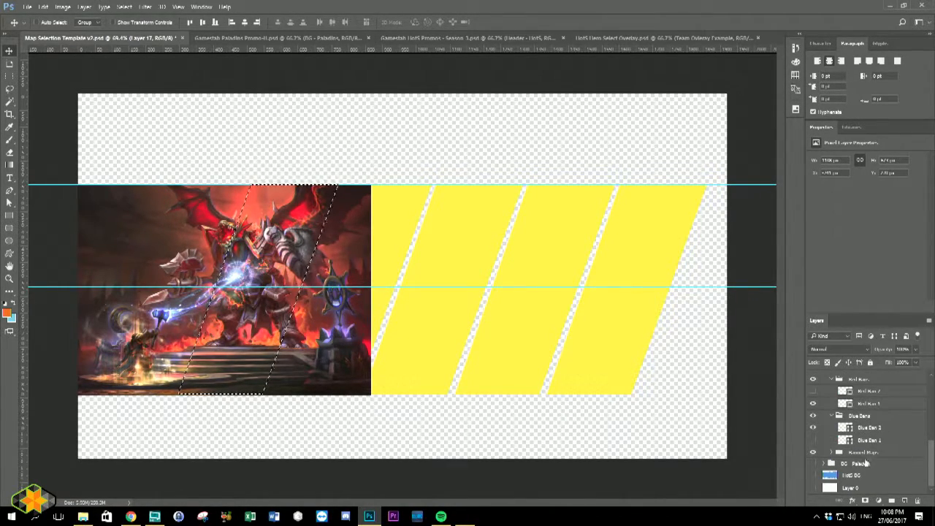
{"action": "scroll", "coordinate": [860, 431], "scroll_direction": "up", "scroll_amount": 3}
{"action": "left_click", "coordinate": [845, 401]}
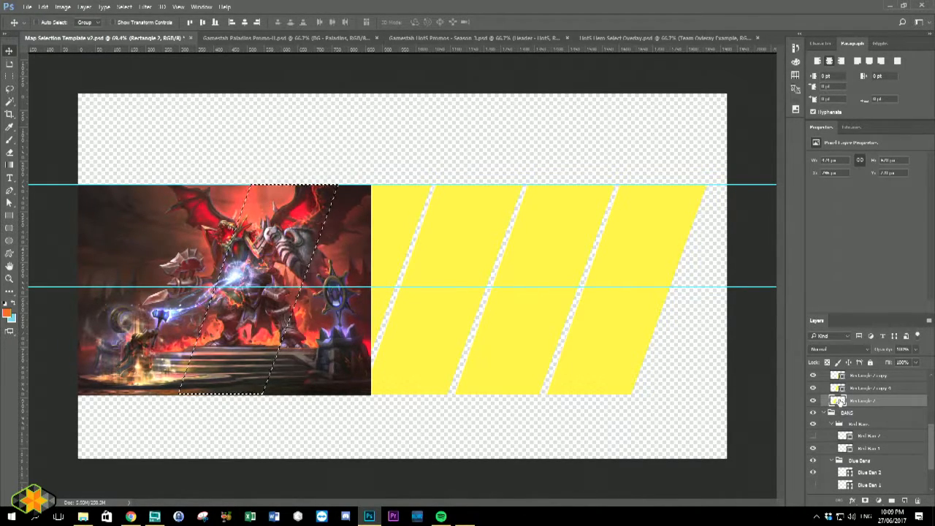
{"action": "key", "text": "ctrl+z"}
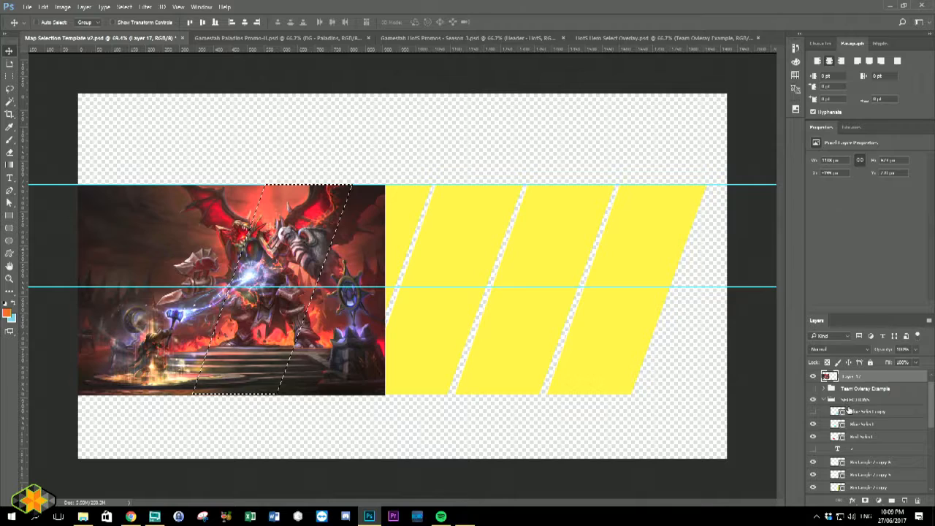
{"action": "scroll", "coordinate": [848, 410], "scroll_direction": "down", "scroll_amount": 3}
{"action": "scroll", "coordinate": [853, 424], "scroll_direction": "down", "scroll_amount": 3}
{"action": "scroll", "coordinate": [852, 424], "scroll_direction": "up", "scroll_amount": 3}
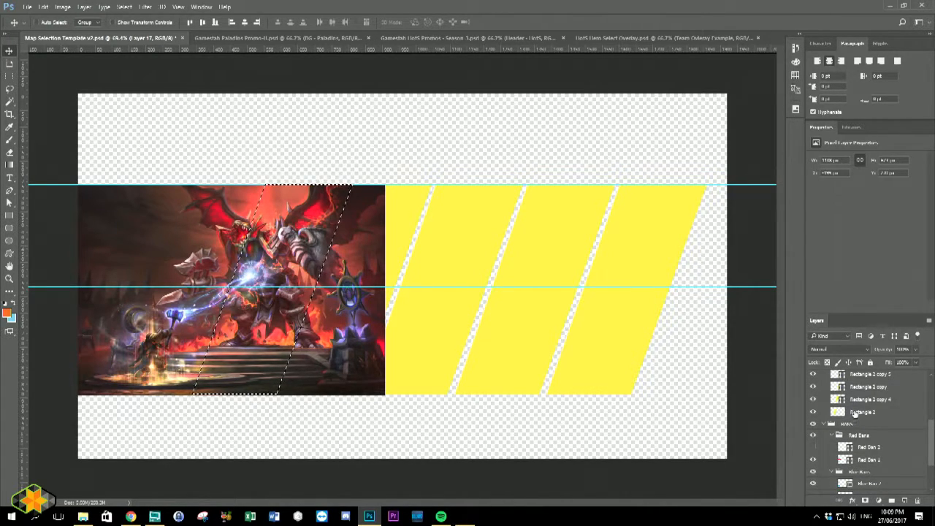
{"action": "key", "text": "ctrl+z"}
{"action": "scroll", "coordinate": [855, 415], "scroll_direction": "down", "scroll_amount": 3}
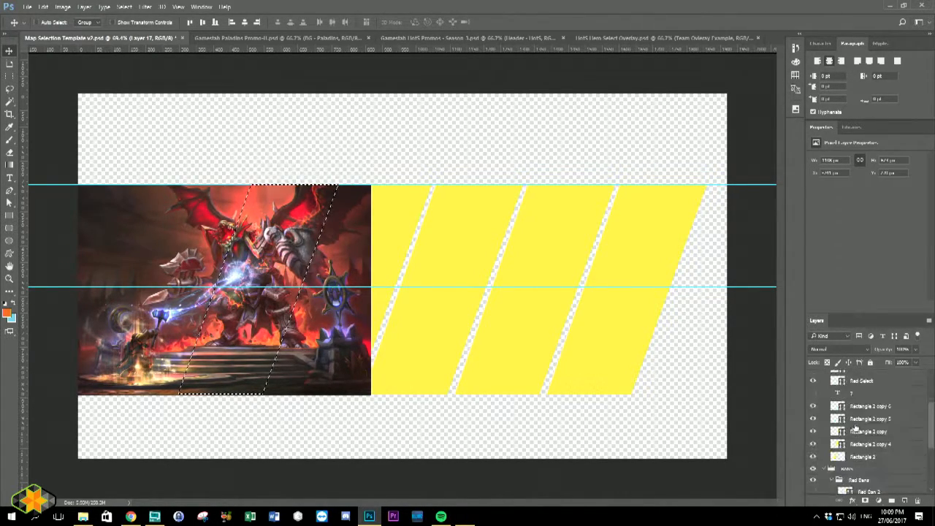
{"action": "scroll", "coordinate": [856, 430], "scroll_direction": "down", "scroll_amount": 3}
{"action": "left_click", "coordinate": [45, 7]}
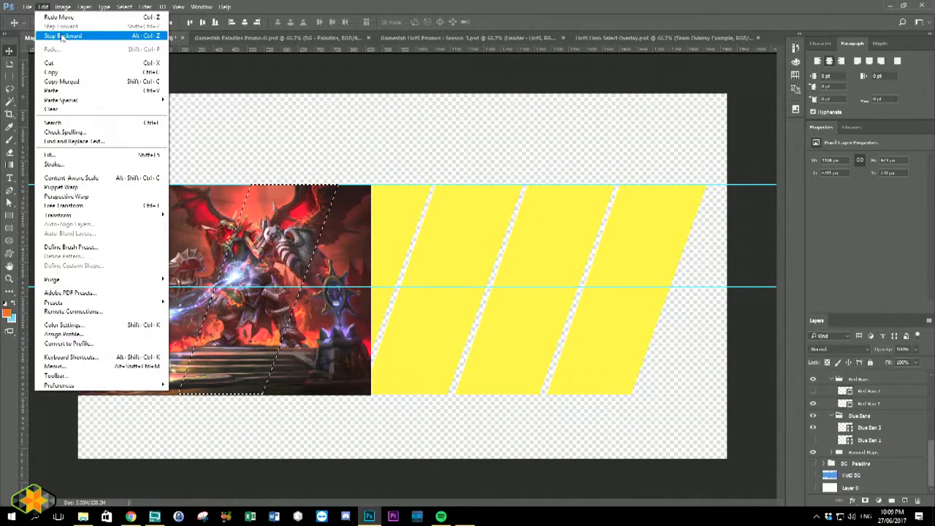
{"action": "left_click", "coordinate": [62, 36]}
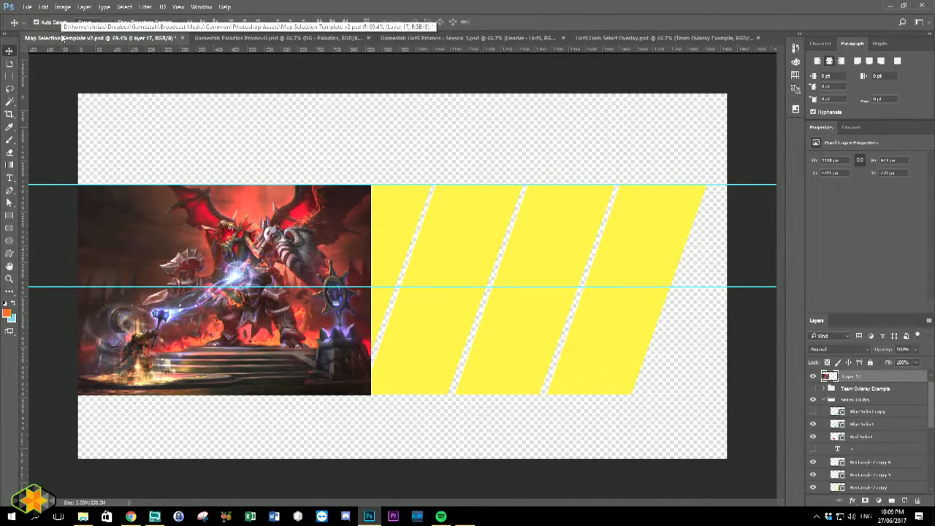
Make the Rectangle 2 shape layer active and hide the dragon artwork layer.
{"action": "scroll", "coordinate": [890, 434], "scroll_direction": "down", "scroll_amount": 5}
{"action": "scroll", "coordinate": [891, 434], "scroll_direction": "up", "scroll_amount": 1}
{"action": "scroll", "coordinate": [891, 434], "scroll_direction": "up", "scroll_amount": 6}
{"action": "scroll", "coordinate": [891, 434], "scroll_direction": "down", "scroll_amount": 6}
{"action": "scroll", "coordinate": [891, 434], "scroll_direction": "up", "scroll_amount": 2}
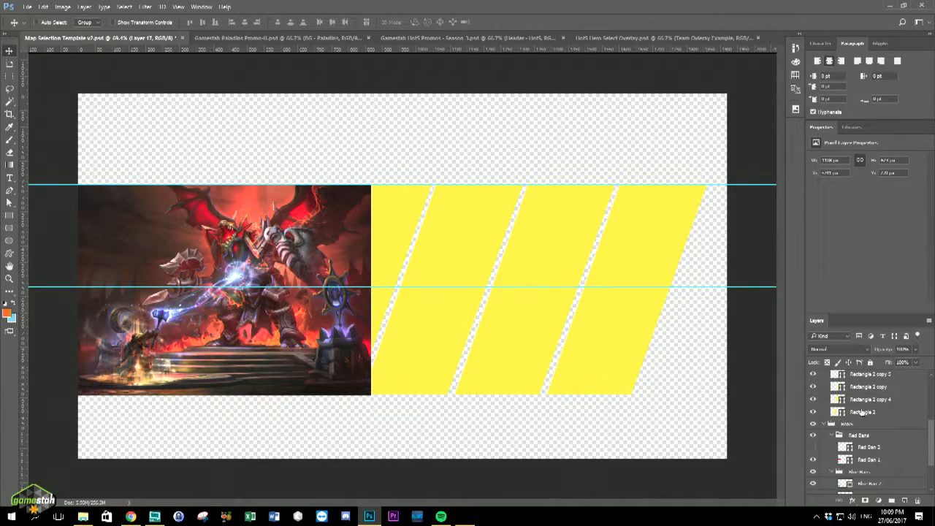
{"action": "left_click", "coordinate": [862, 412]}
{"action": "scroll", "coordinate": [886, 376], "scroll_direction": "up", "scroll_amount": 4}
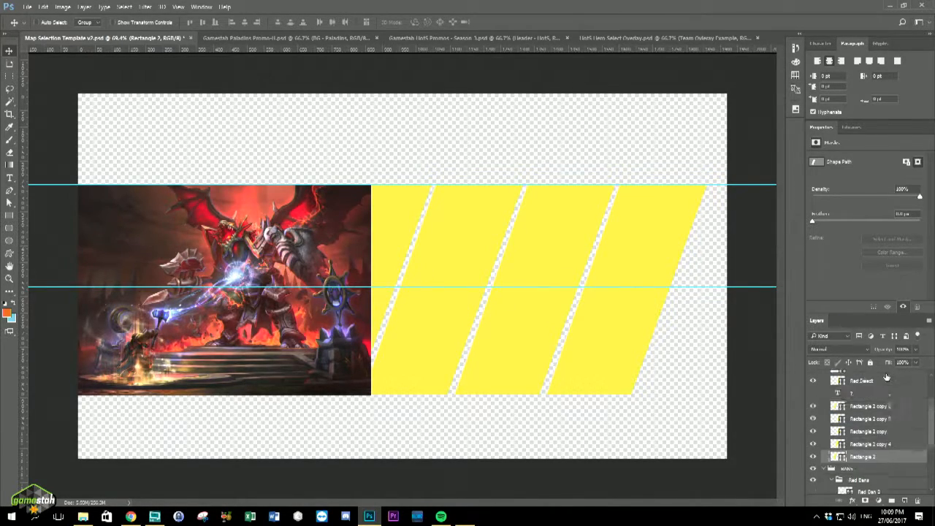
{"action": "left_click", "coordinate": [813, 388]}
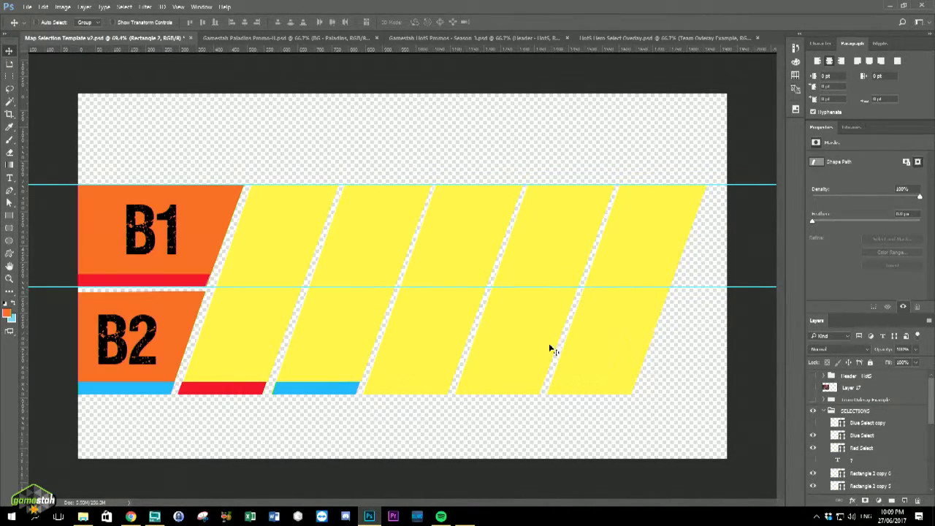
Give the Rectangle 2 shape no fill and a yellow stroke 5 px wide.
{"action": "left_click", "coordinate": [9, 215]}
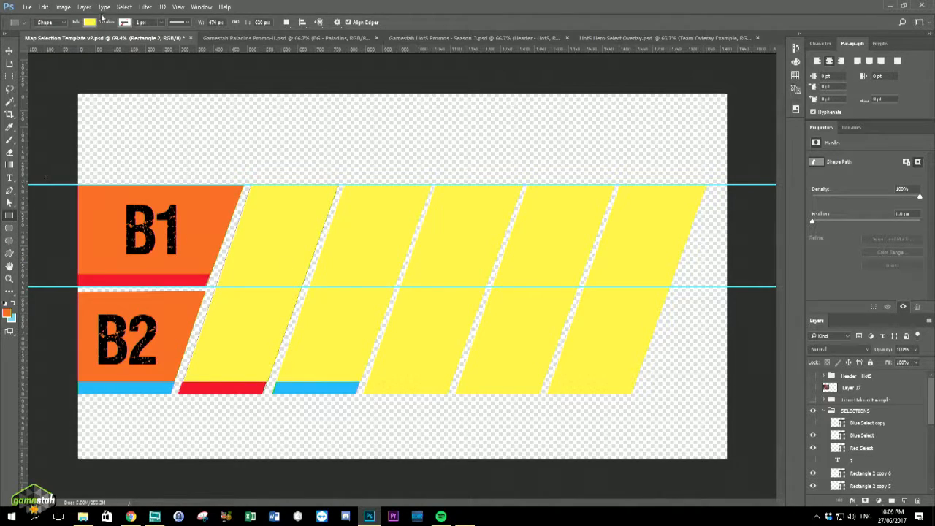
{"action": "left_click", "coordinate": [90, 23]}
{"action": "left_click", "coordinate": [48, 42]}
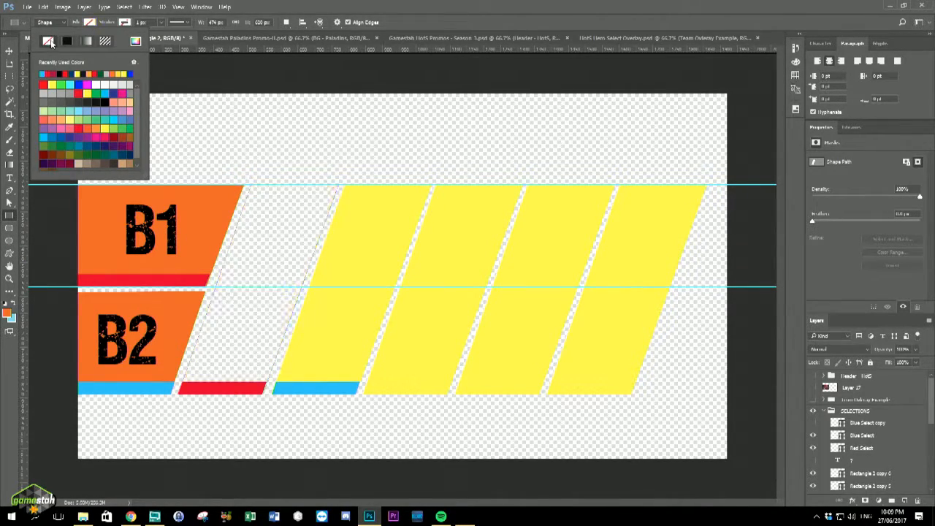
{"action": "left_click", "coordinate": [125, 23]}
{"action": "left_click", "coordinate": [87, 85]}
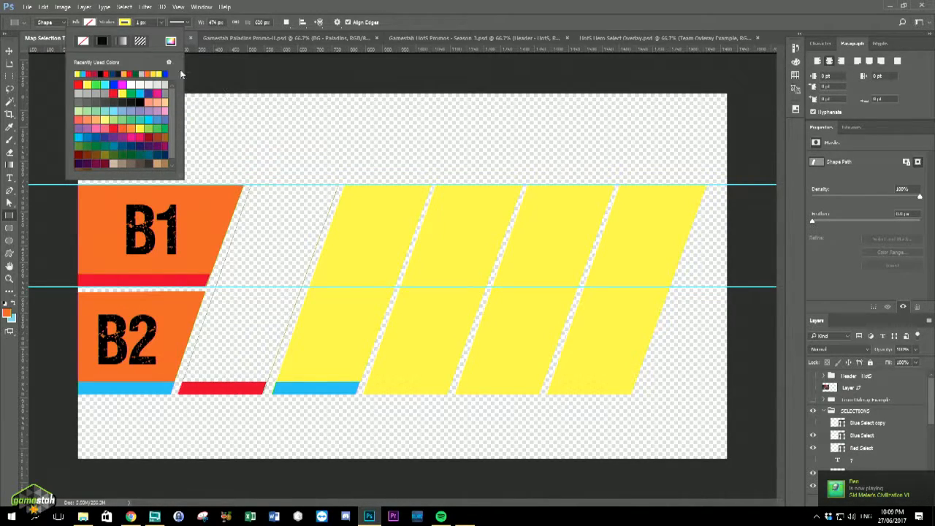
{"action": "left_click", "coordinate": [138, 22]}
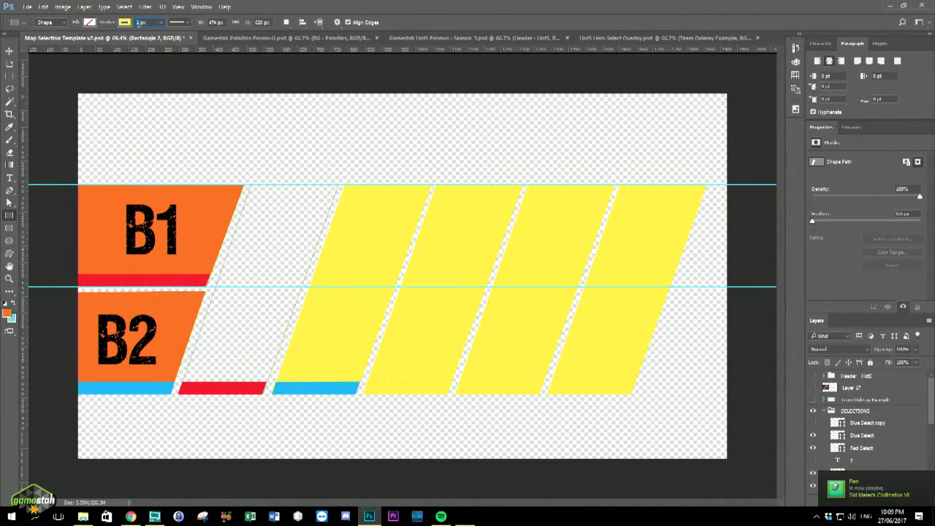
{"action": "key", "text": "Tab"}
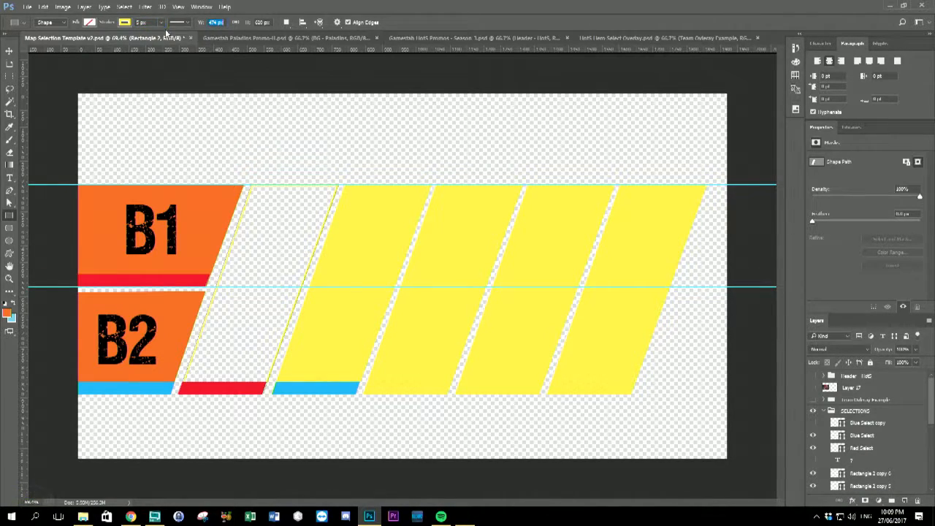
Show the dragon artwork, place its layer directly below Rectangle 2, and shift it sideways so the dragon's head sits inside the slanted outline.
{"action": "left_click", "coordinate": [813, 387]}
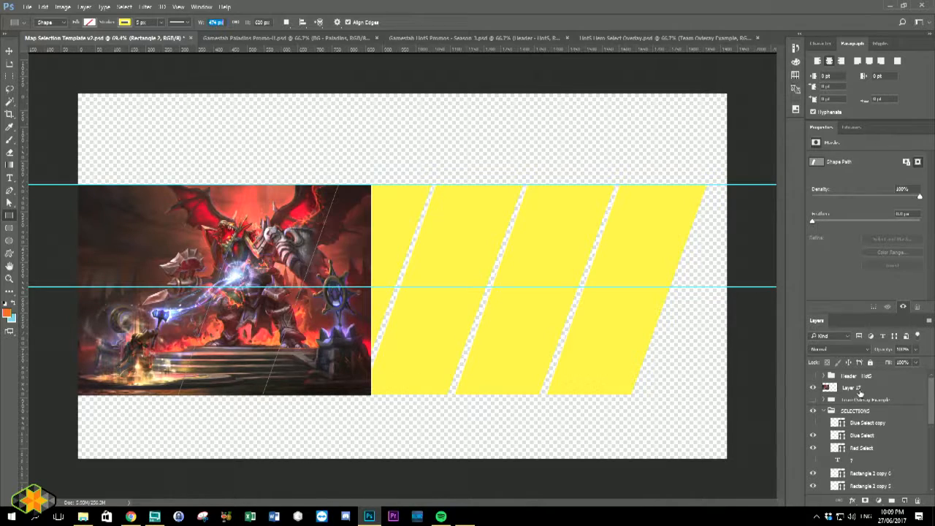
{"action": "left_click_drag", "start_coordinate": [865, 389], "coordinate": [868, 463]}
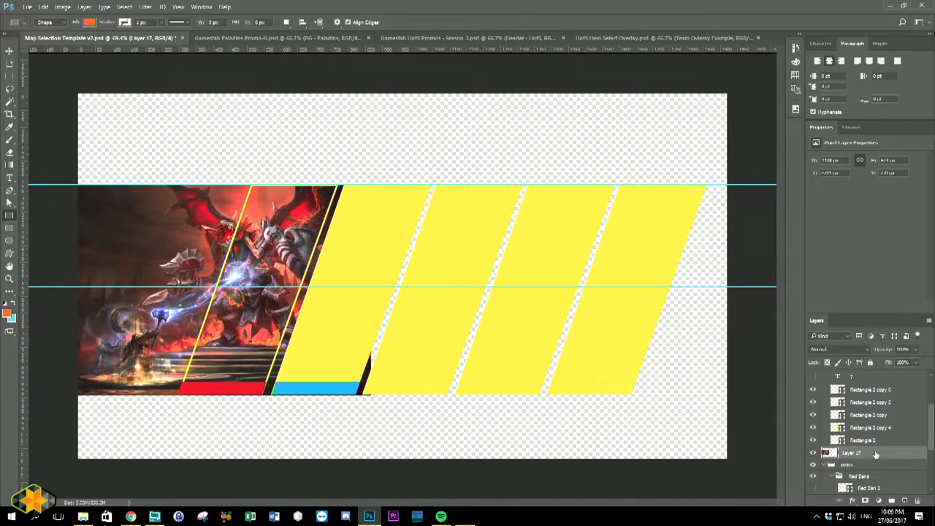
{"action": "left_click", "coordinate": [9, 51]}
{"action": "left_click_drag", "start_coordinate": [127, 259], "coordinate": [187, 260]}
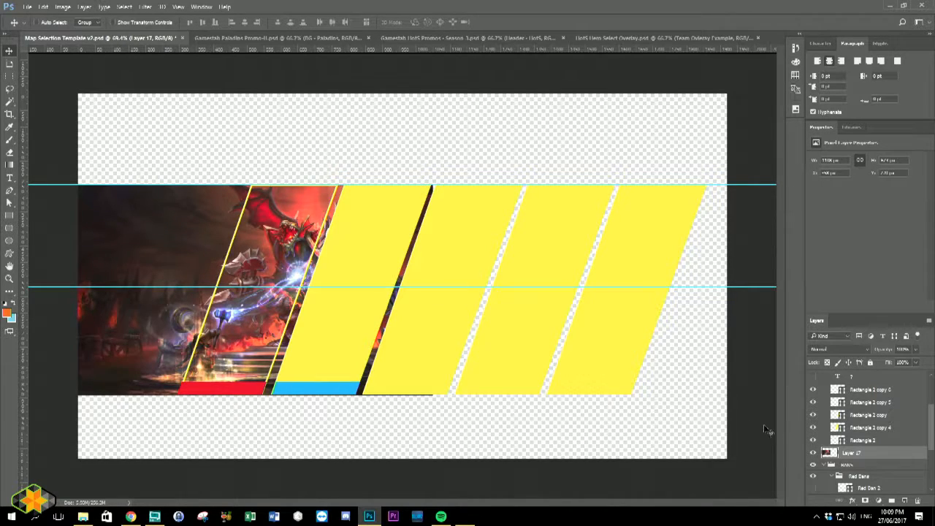
Rasterize the outlined Rectangle 2 layer and select the area inside its slanted outline with the Magic Wand.
{"action": "scroll", "coordinate": [871, 452], "scroll_direction": "up", "scroll_amount": 3}
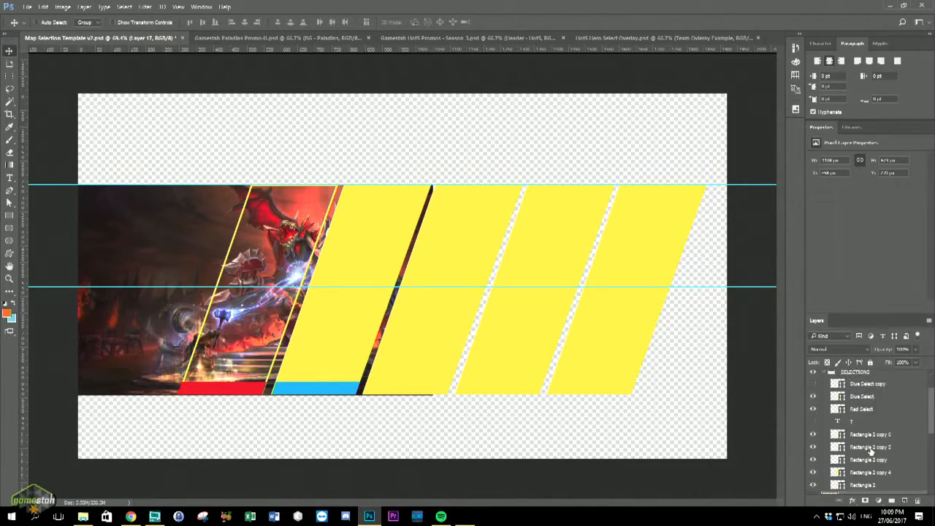
{"action": "scroll", "coordinate": [847, 423], "scroll_direction": "down", "scroll_amount": 3}
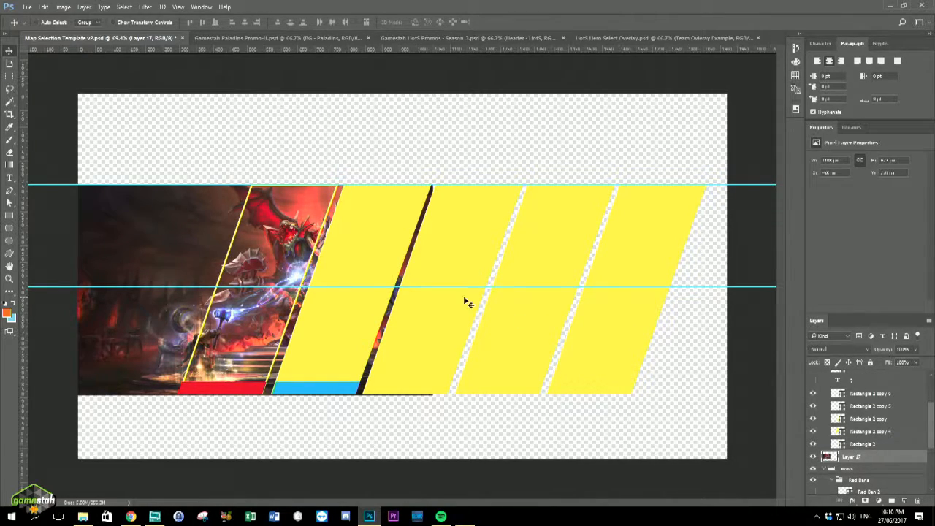
{"action": "left_click", "coordinate": [9, 66]}
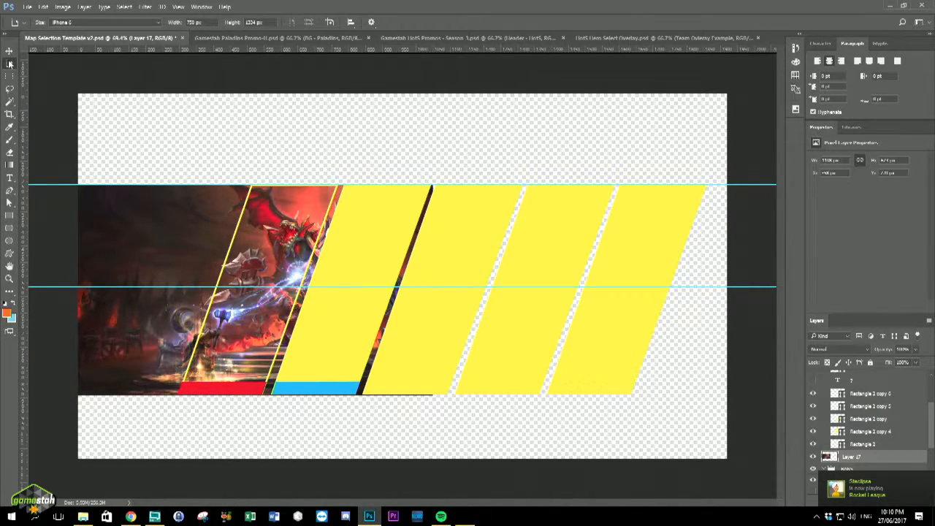
{"action": "left_click", "coordinate": [847, 443]}
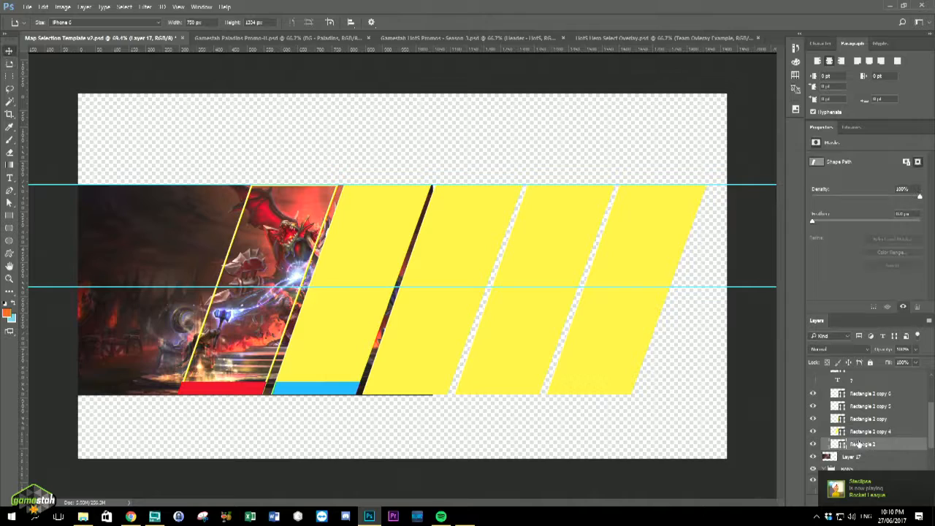
{"action": "left_click", "coordinate": [9, 100]}
{"action": "left_click", "coordinate": [129, 155]}
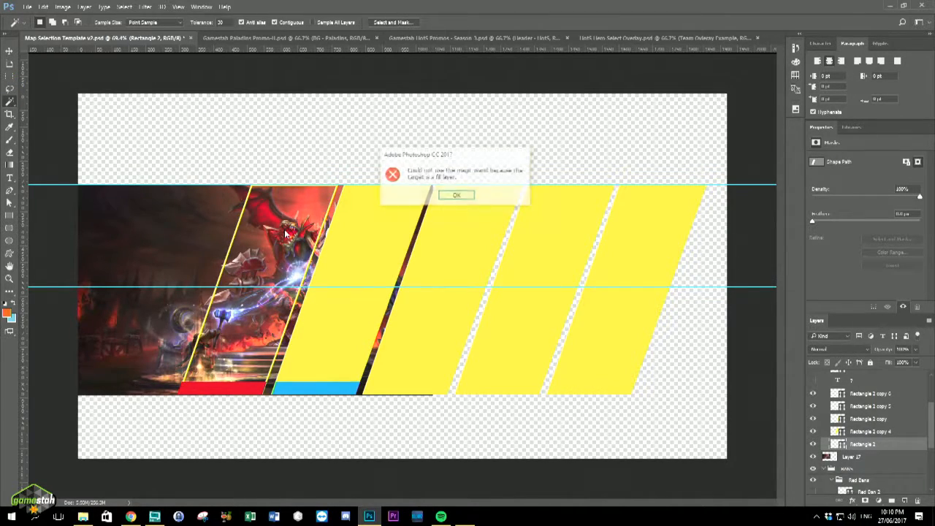
{"action": "left_click", "coordinate": [457, 196]}
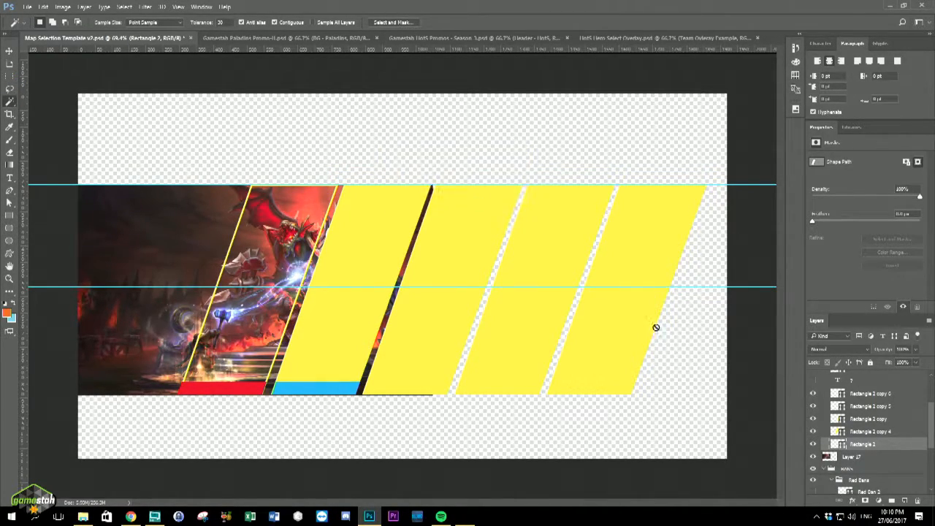
{"action": "right_click", "coordinate": [860, 447]}
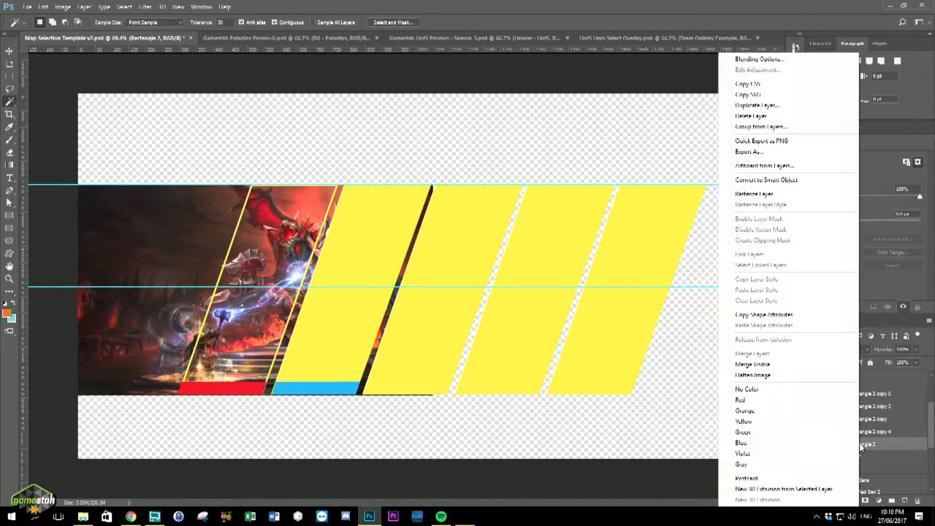
{"action": "left_click", "coordinate": [776, 196]}
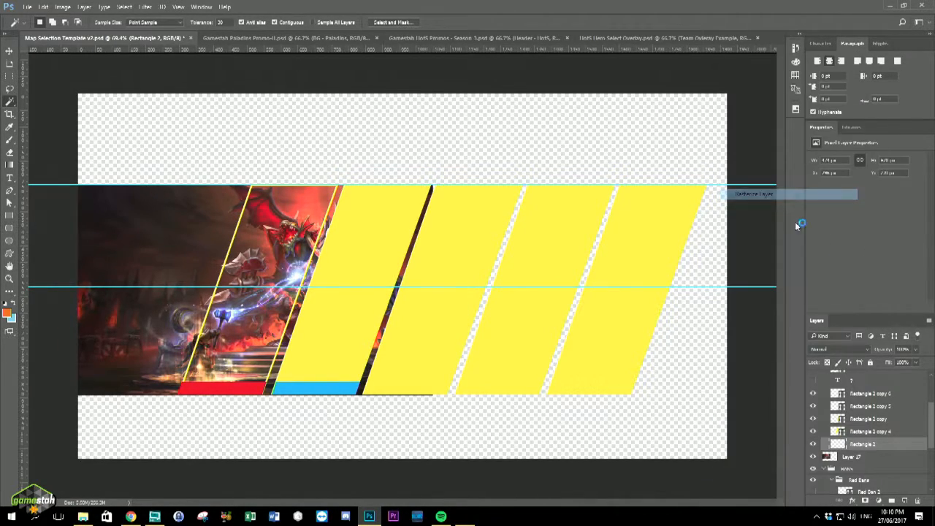
{"action": "left_click", "coordinate": [290, 252]}
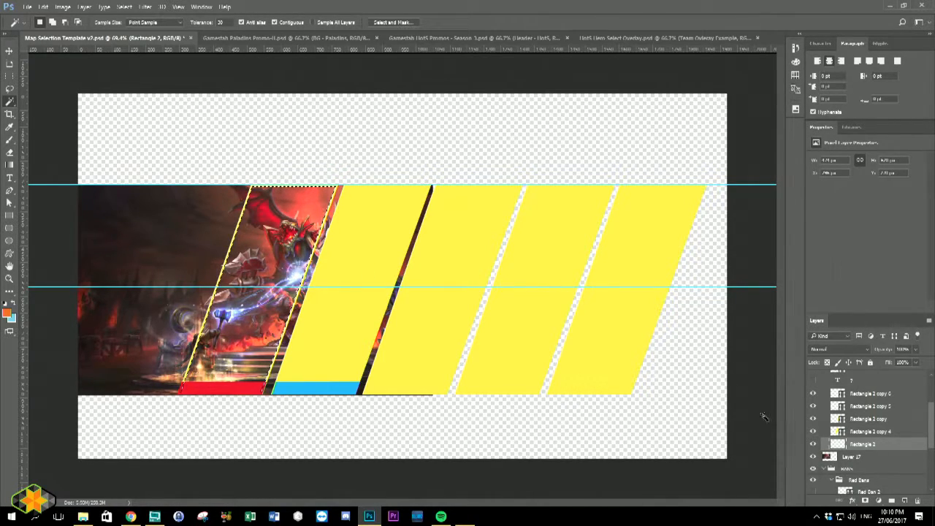
Copy the selected part of the dragon artwork, Layer 17, to a new layer and hide the full artwork.
{"action": "left_click", "coordinate": [859, 458]}
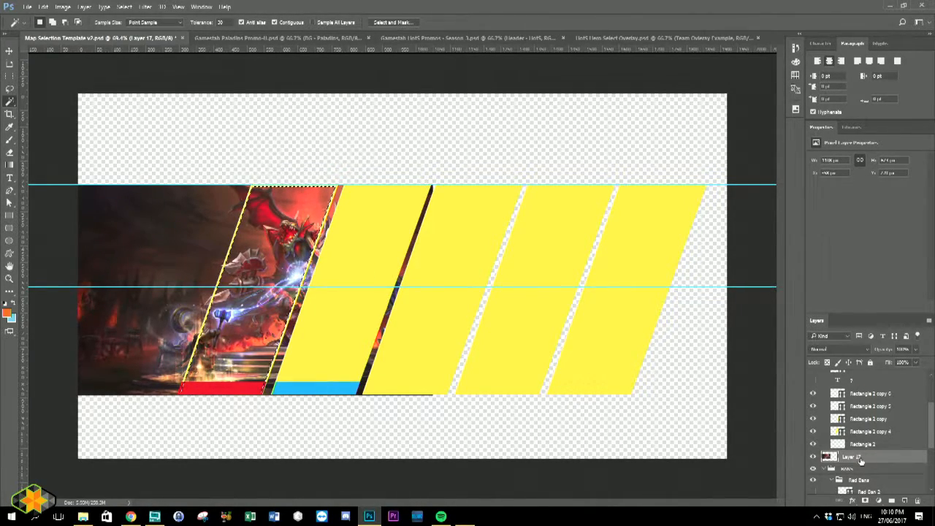
{"action": "key", "text": "ctrl+j"}
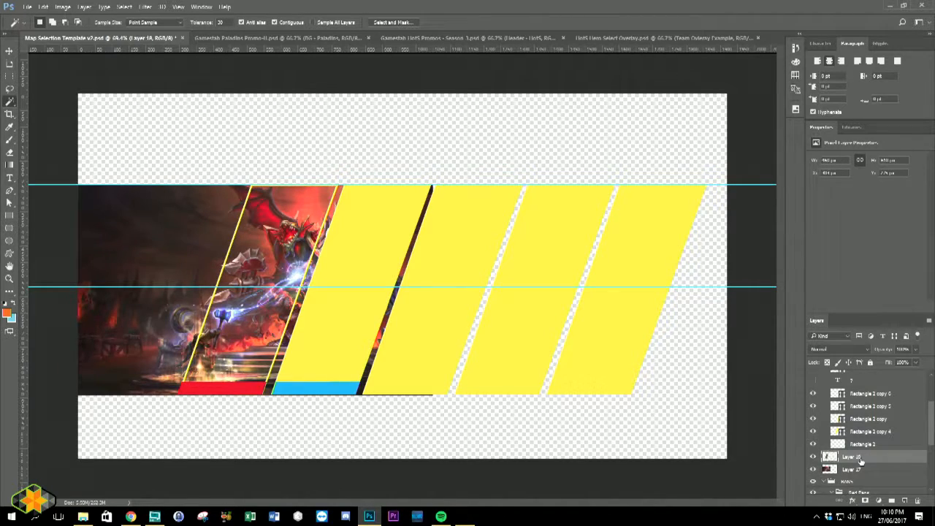
{"action": "left_click", "coordinate": [813, 469]}
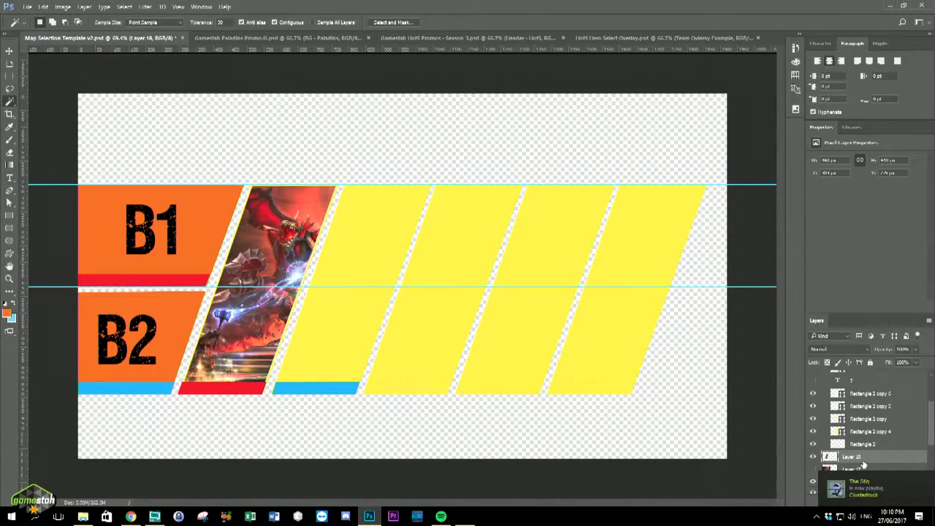
Check the source dragon image in Chrome, switch to Scoreboard Assistant, and examine the first slot's map choices in the OW_maps set.
{"action": "key", "text": "alt+Tab"}
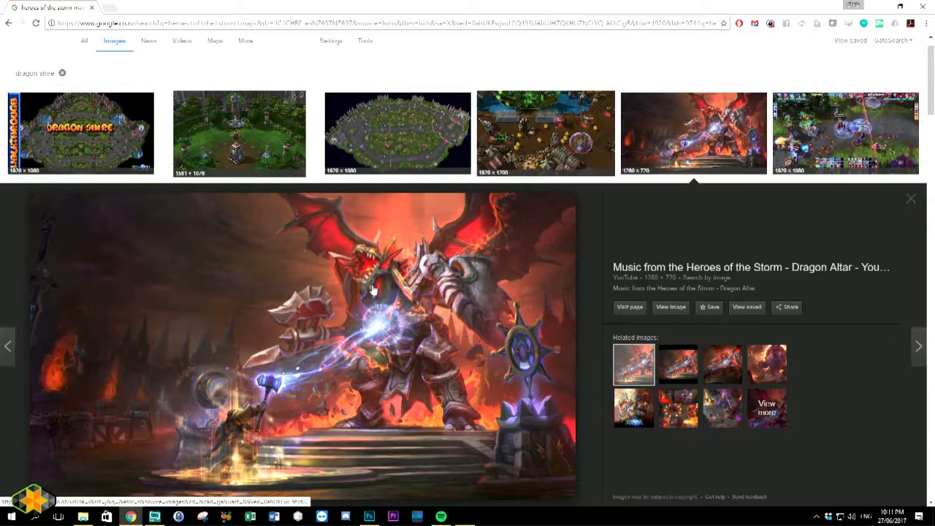
{"action": "key", "text": "alt+Tab"}
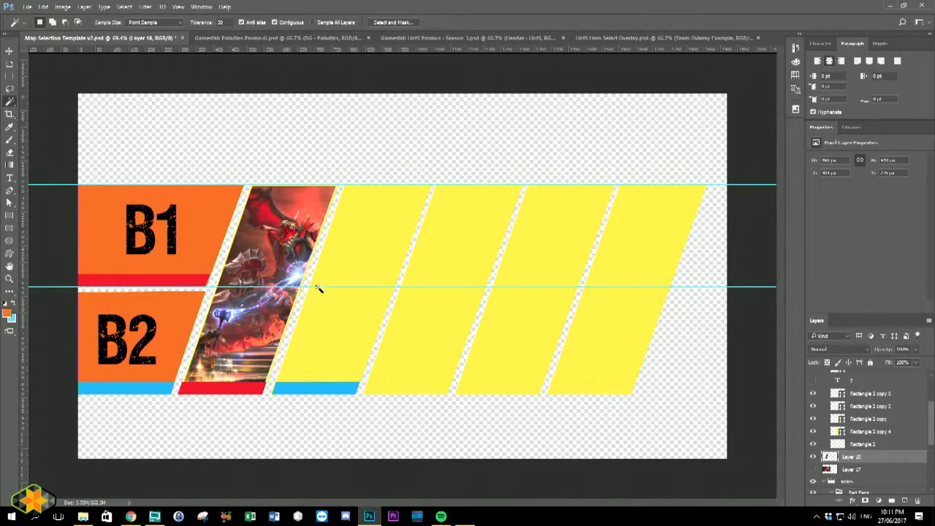
{"action": "left_click", "coordinate": [178, 516]}
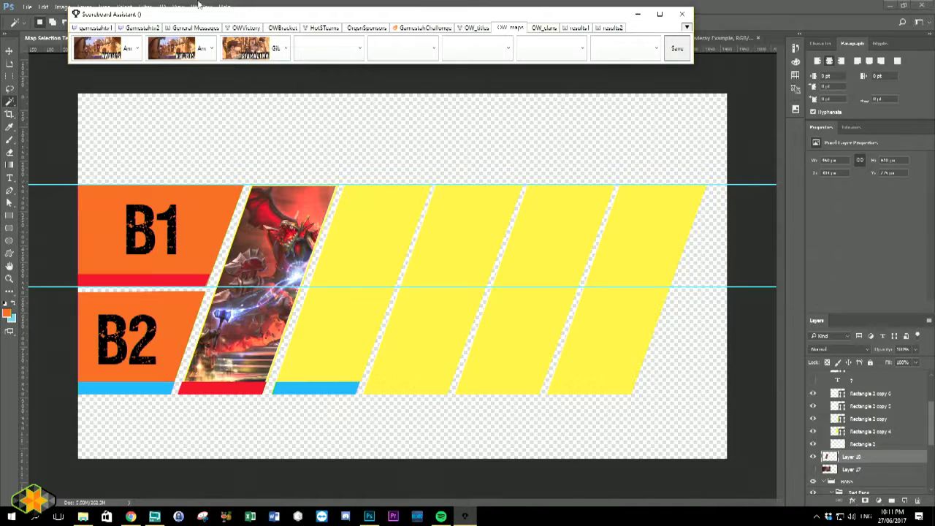
{"action": "left_click", "coordinate": [126, 49]}
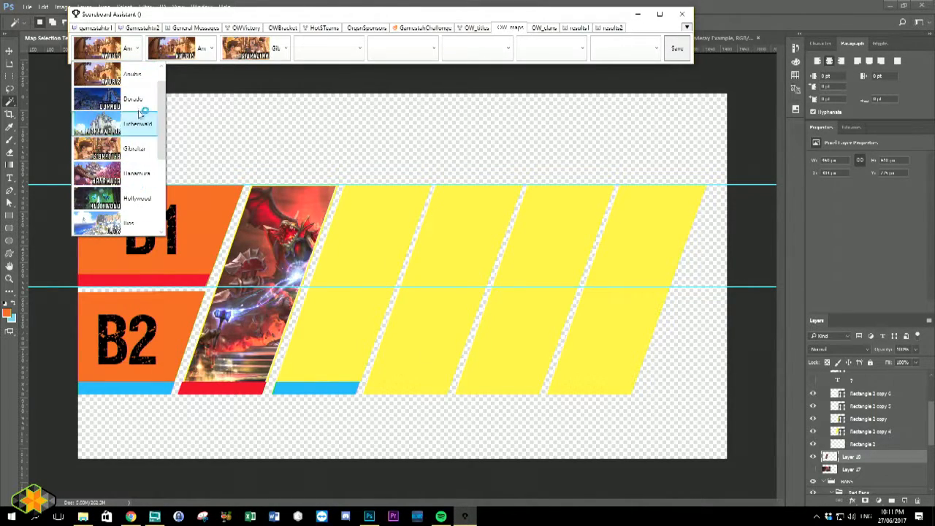
{"action": "left_click", "coordinate": [269, 229]}
{"action": "left_click", "coordinate": [465, 260]}
{"action": "key", "text": "alt+Tab"}
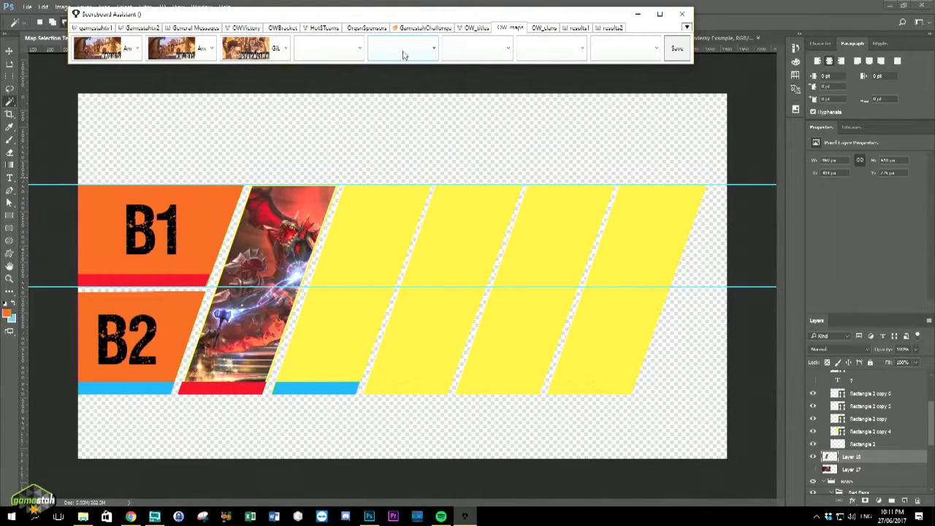
Set the first map slot of the OW_maps set to Eichenwalde in Scoreboard Assistant.
{"action": "left_click", "coordinate": [132, 54]}
{"action": "left_click", "coordinate": [121, 119]}
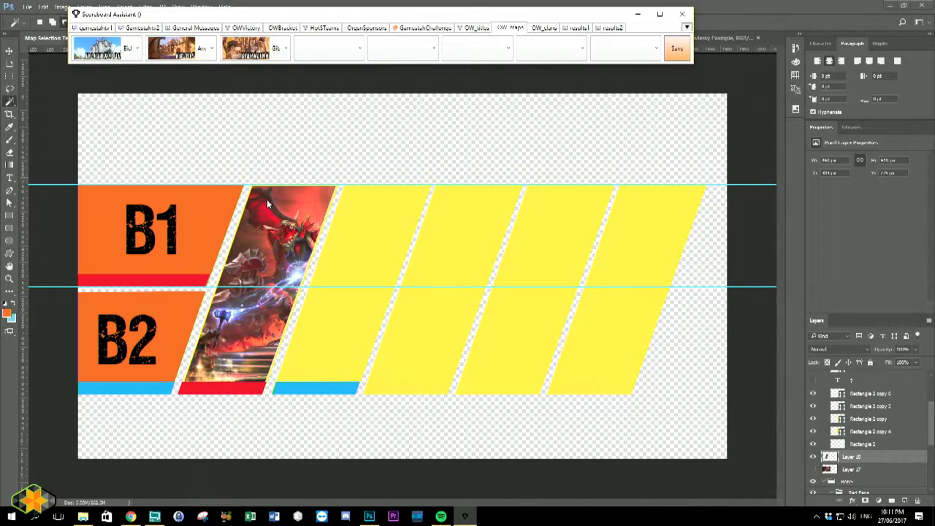
Return to Photoshop, clear the selection on the map template, and activate the Rectangle tool.
{"action": "left_click", "coordinate": [9, 217]}
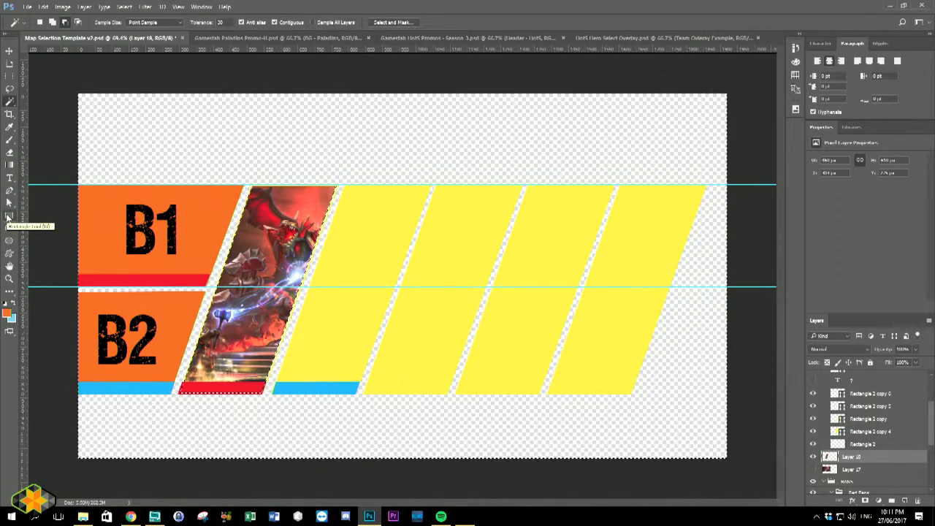
{"action": "key", "text": "ctrl+d"}
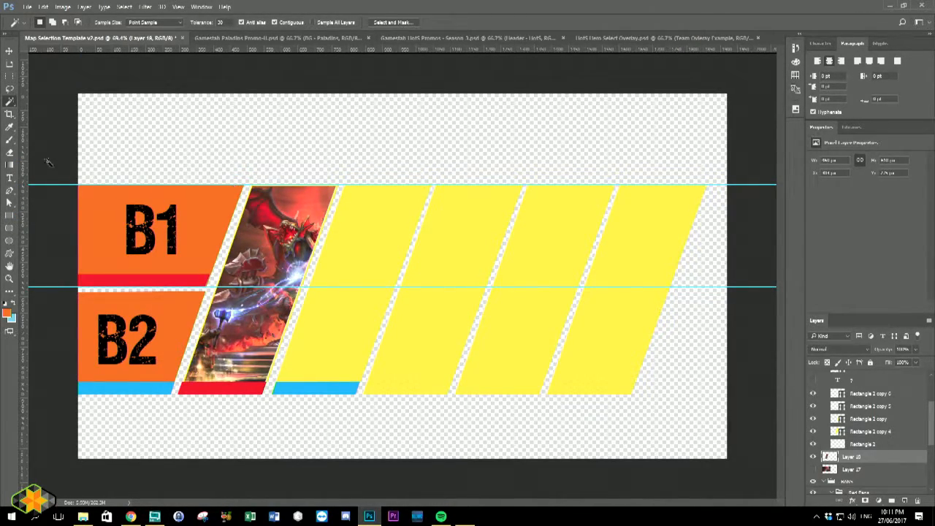
{"action": "left_click", "coordinate": [9, 217]}
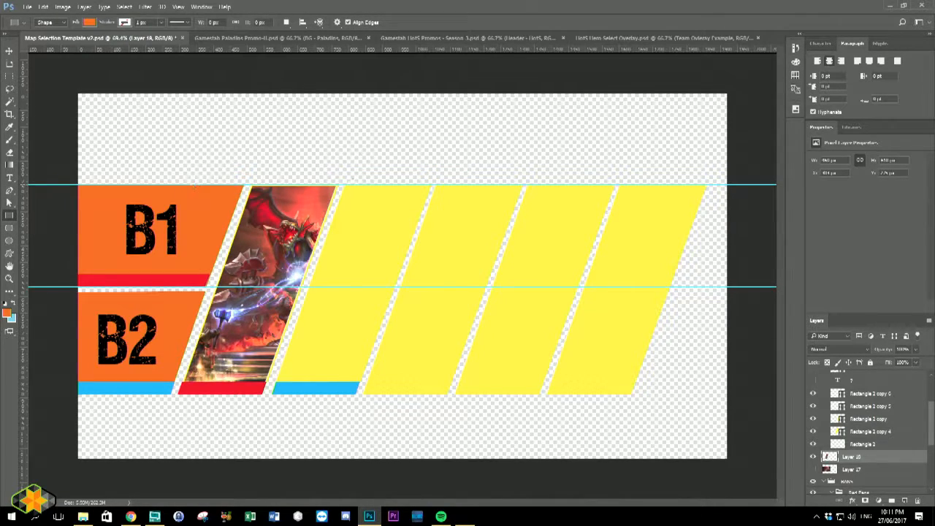
{"action": "left_click", "coordinate": [719, 184]}
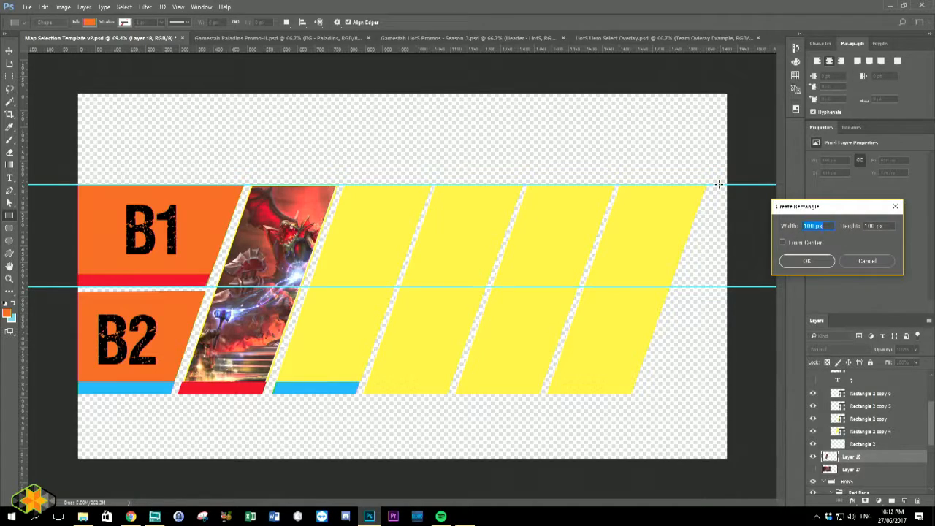
{"action": "left_click", "coordinate": [865, 261]}
{"action": "left_click_drag", "start_coordinate": [711, 185], "coordinate": [628, 341]}
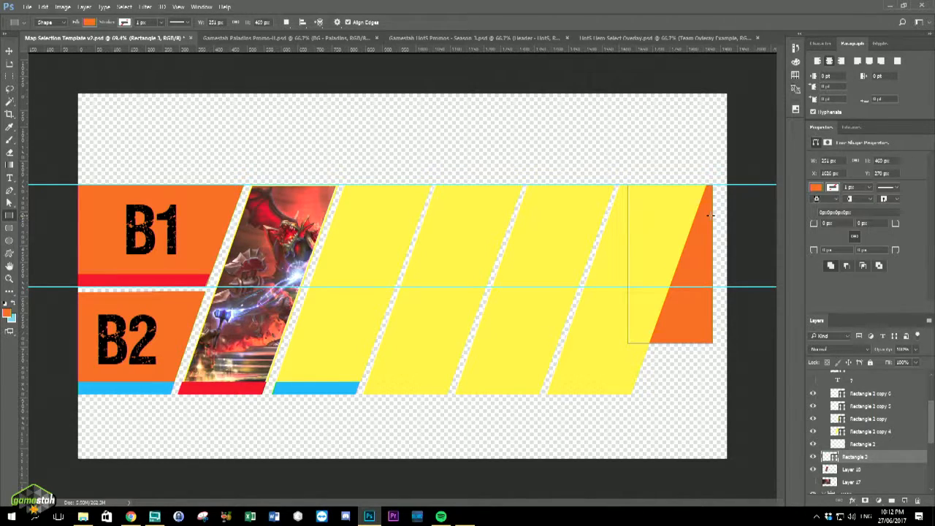
{"action": "key", "text": "ctrl+z"}
Draw an orange rectangle about 257 by 620 px from the last yellow panel's upper outer corner down to its base line.
{"action": "left_click_drag", "start_coordinate": [705, 186], "coordinate": [619, 395]}
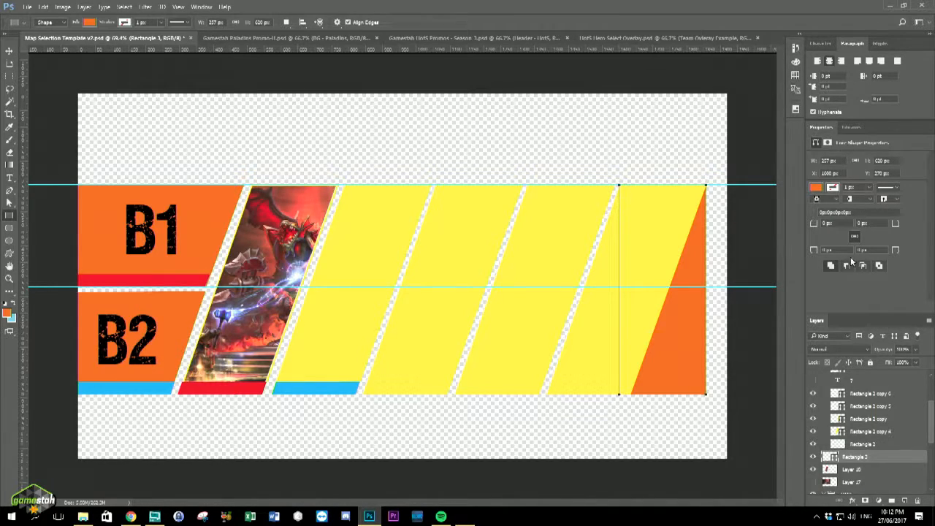
{"action": "double_click", "coordinate": [831, 457]}
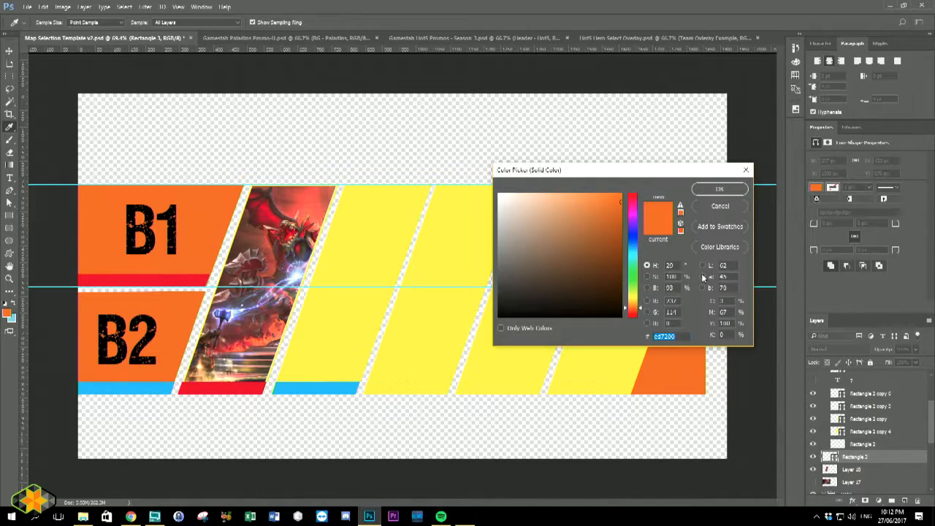
{"action": "left_click", "coordinate": [720, 207]}
Look through the new rectangle's layer commands and the collapsed side panels for a way to slant the shape.
{"action": "right_click", "coordinate": [851, 455]}
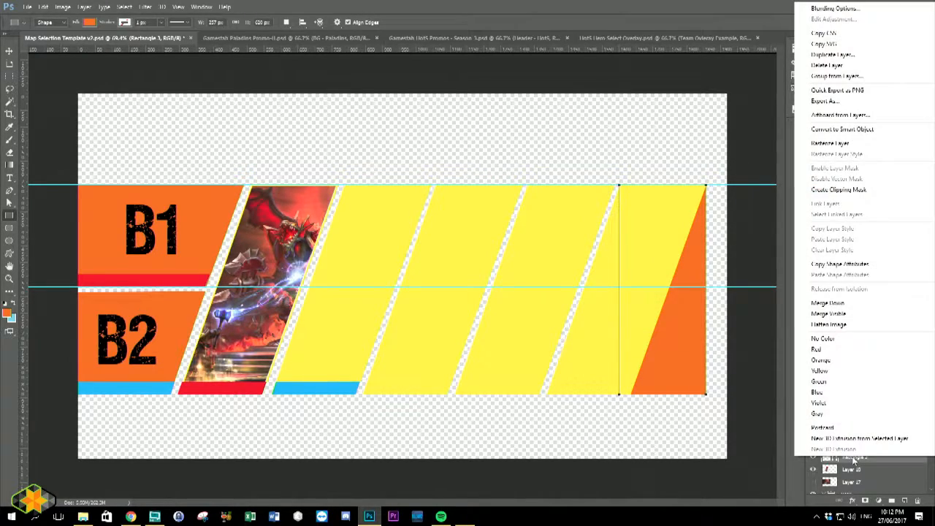
{"action": "left_click", "coordinate": [852, 457]}
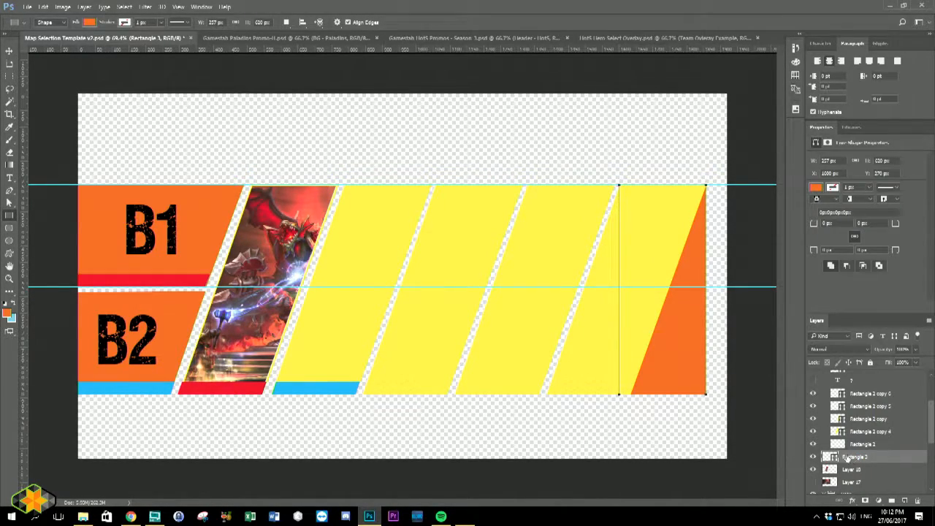
{"action": "left_click", "coordinate": [796, 89]}
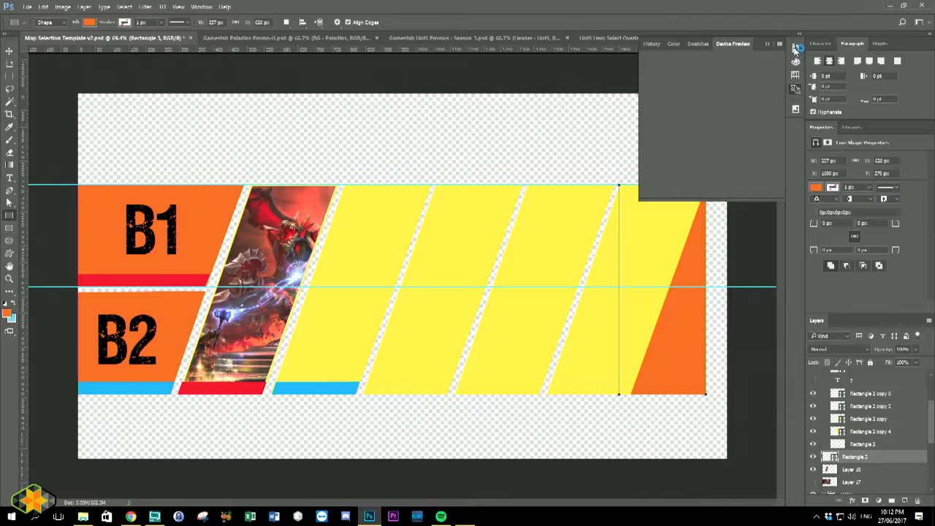
{"action": "left_click", "coordinate": [796, 89]}
{"action": "left_click", "coordinate": [796, 109]}
{"action": "left_click", "coordinate": [796, 110]}
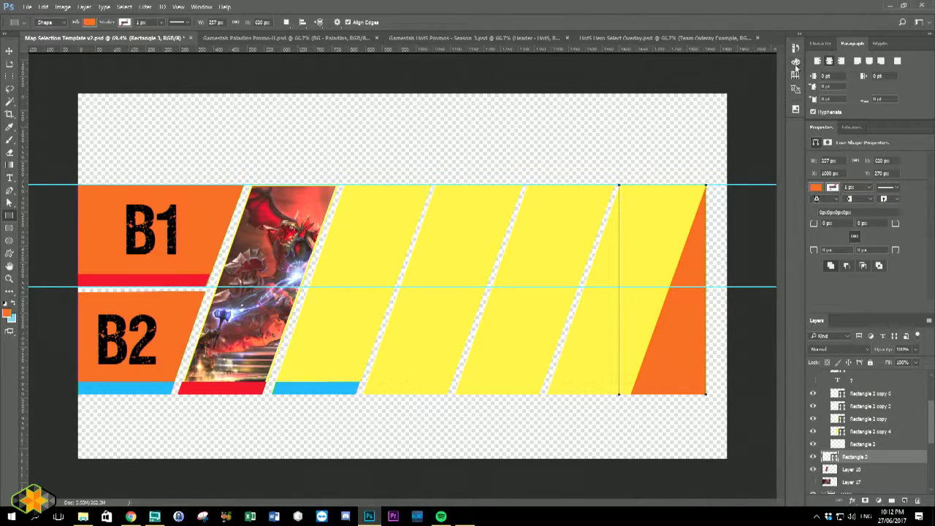
{"action": "left_click", "coordinate": [794, 47]}
{"action": "left_click", "coordinate": [795, 46]}
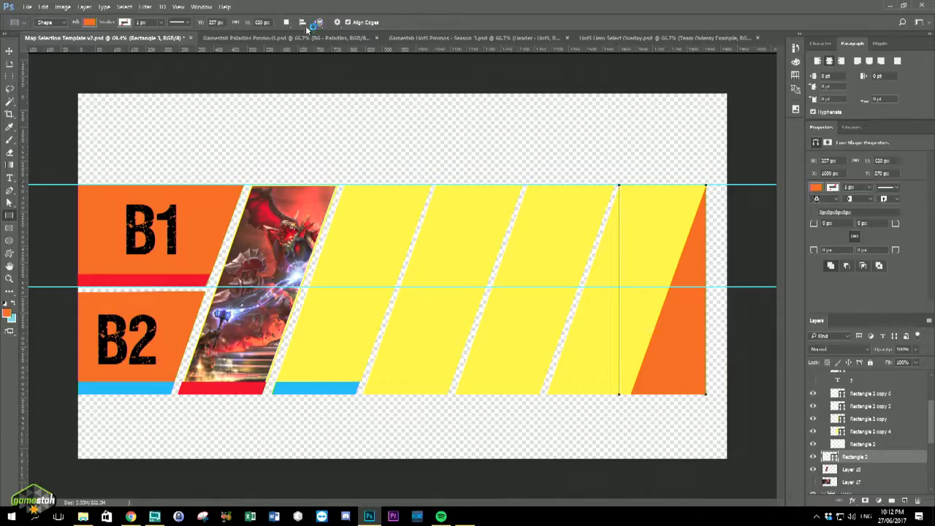
Switch to Chrome and search the web in a new tab for "change angle of a rectangle in photoshop".
{"action": "left_click", "coordinate": [130, 516]}
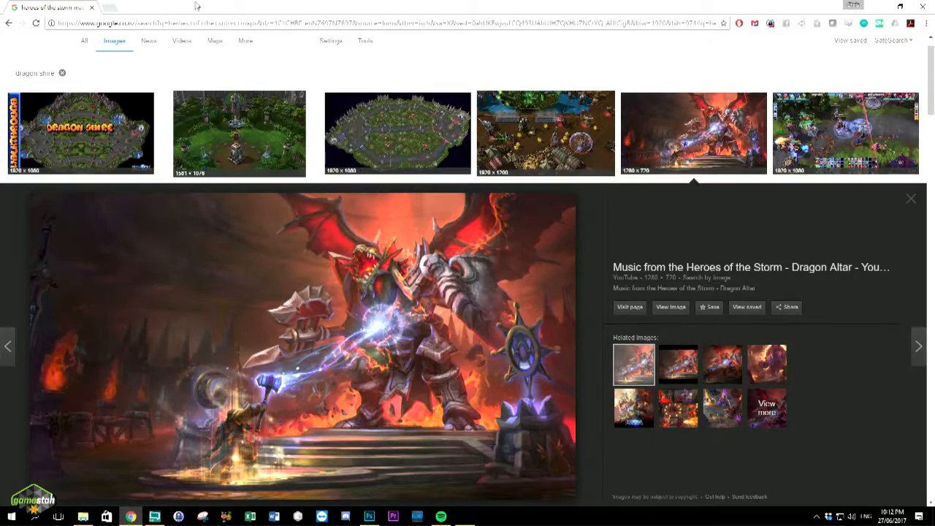
{"action": "left_click", "coordinate": [109, 9]}
{"action": "type", "text": "change angle of a recta"}
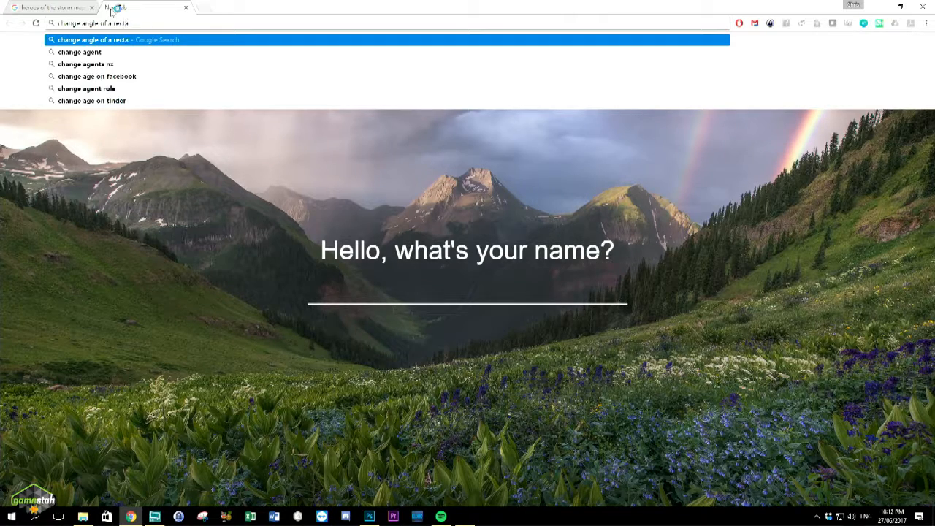
{"action": "type", "text": "ngle in photoshop"}
{"action": "key", "text": "Return"}
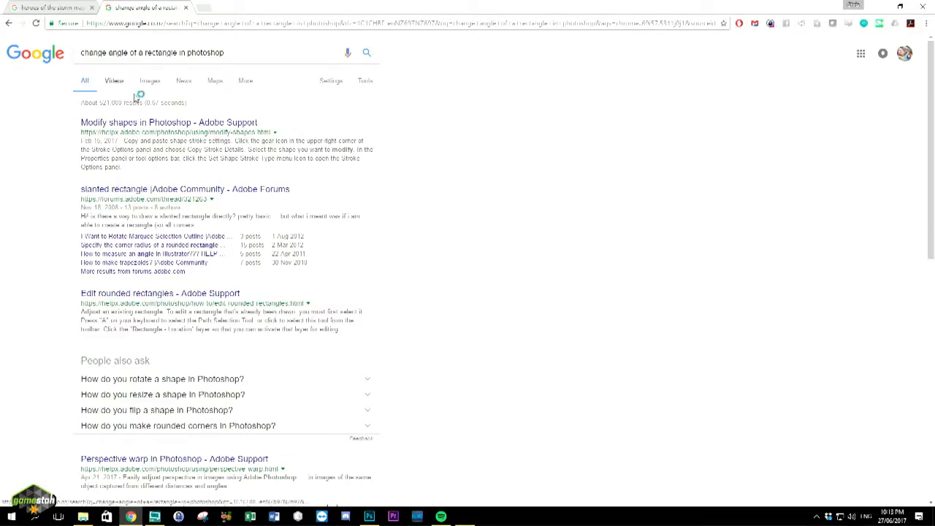
Read Adobe's Modify shapes article through to its end and open the related article Warp images, shapes, and paths.
{"action": "left_click", "coordinate": [159, 124]}
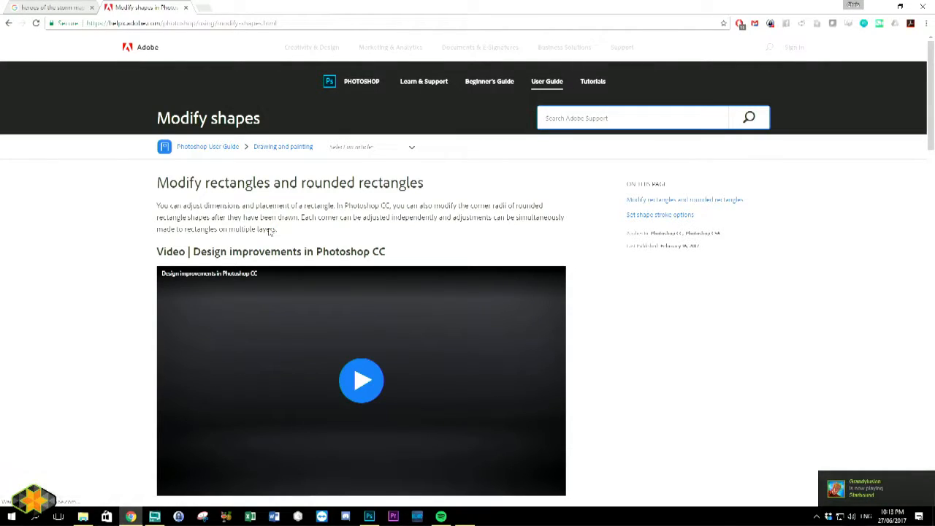
{"action": "scroll", "coordinate": [268, 231], "scroll_direction": "down", "scroll_amount": 7}
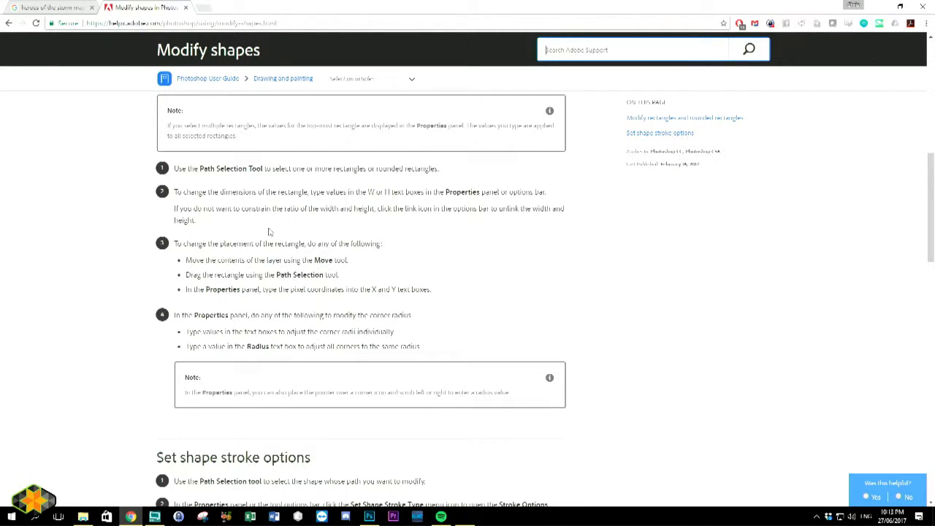
{"action": "scroll", "coordinate": [268, 231], "scroll_direction": "down", "scroll_amount": 1}
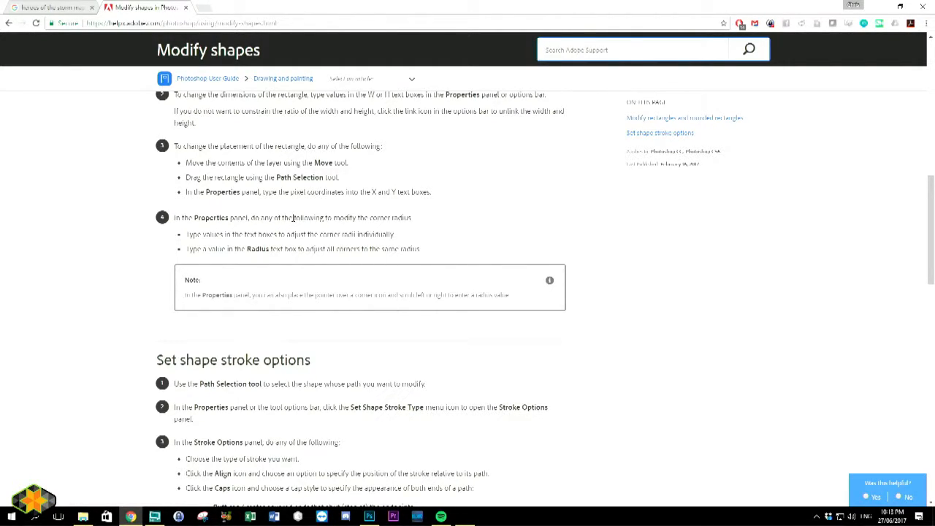
{"action": "scroll", "coordinate": [293, 219], "scroll_direction": "down", "scroll_amount": 2}
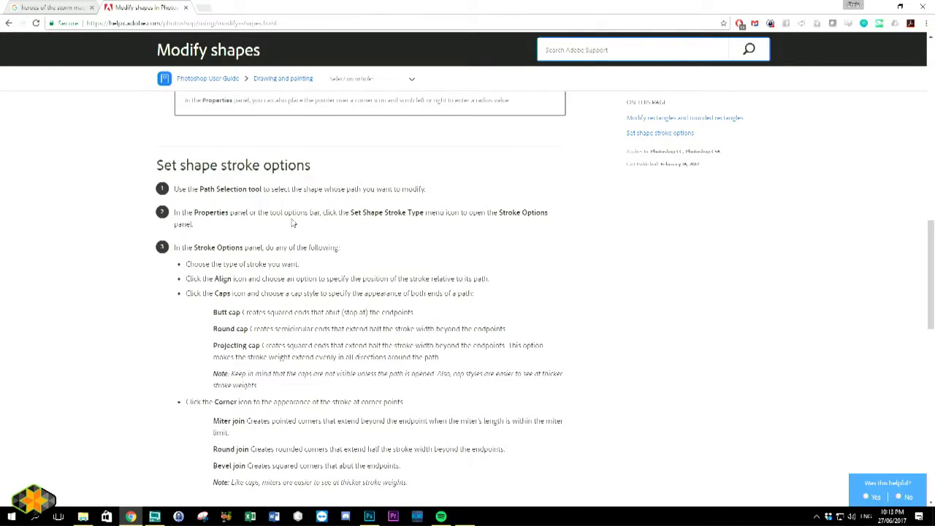
{"action": "scroll", "coordinate": [292, 221], "scroll_direction": "down", "scroll_amount": 1}
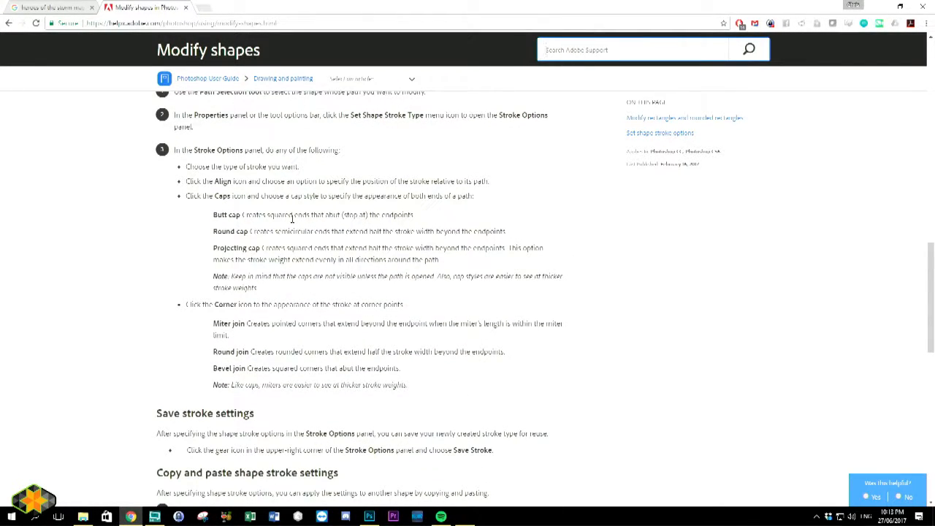
{"action": "scroll", "coordinate": [292, 219], "scroll_direction": "down", "scroll_amount": 2}
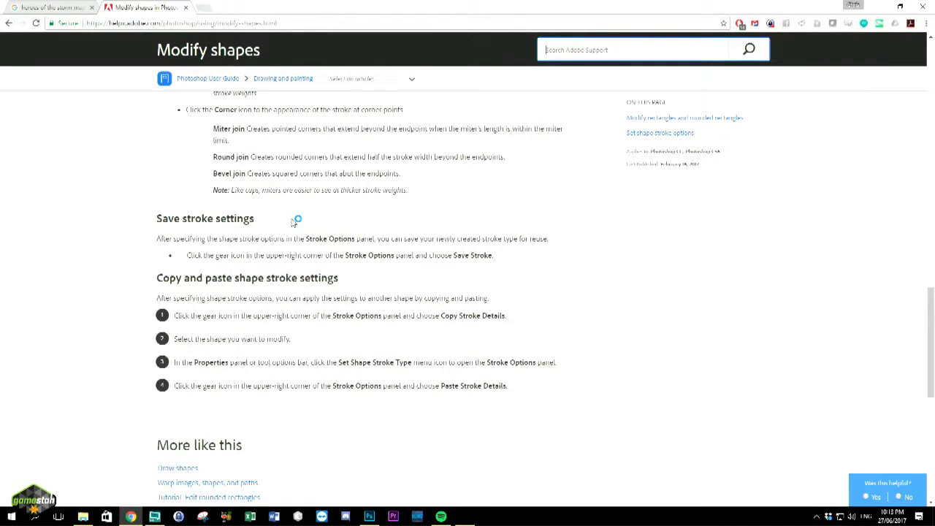
{"action": "scroll", "coordinate": [292, 222], "scroll_direction": "down", "scroll_amount": 2}
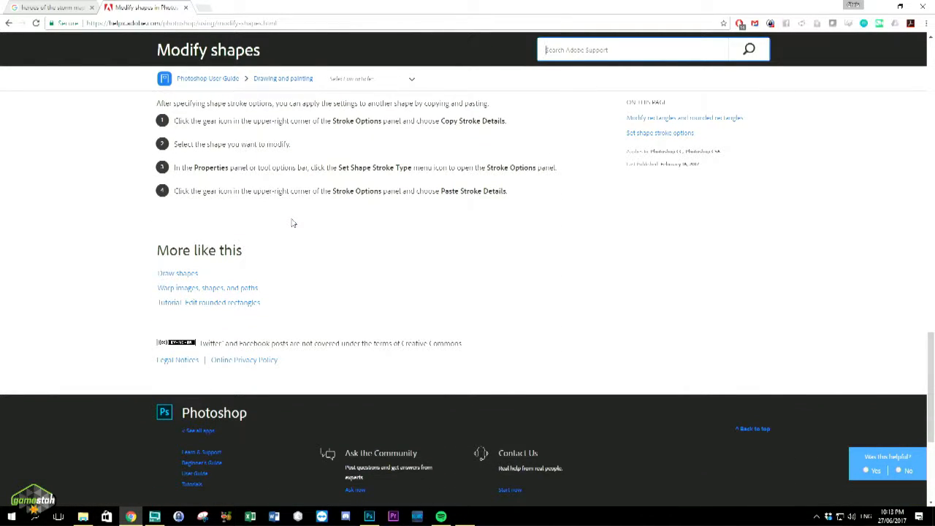
{"action": "left_click", "coordinate": [233, 289]}
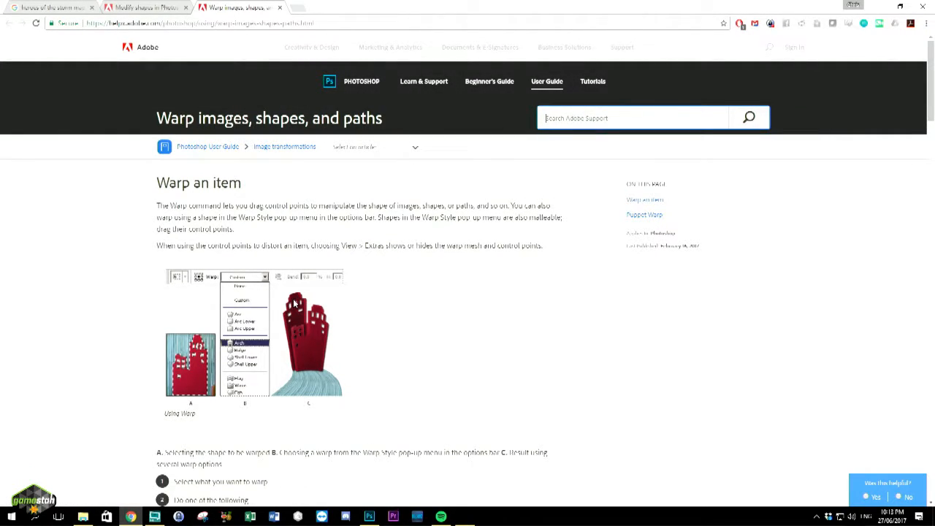
Return to Photoshop and examine the Rectangle tool's mode, path operation, alignment, arrangement and size constraint options for a way to slant the shape.
{"action": "key", "text": "super+Tab"}
{"action": "key", "text": "super"}
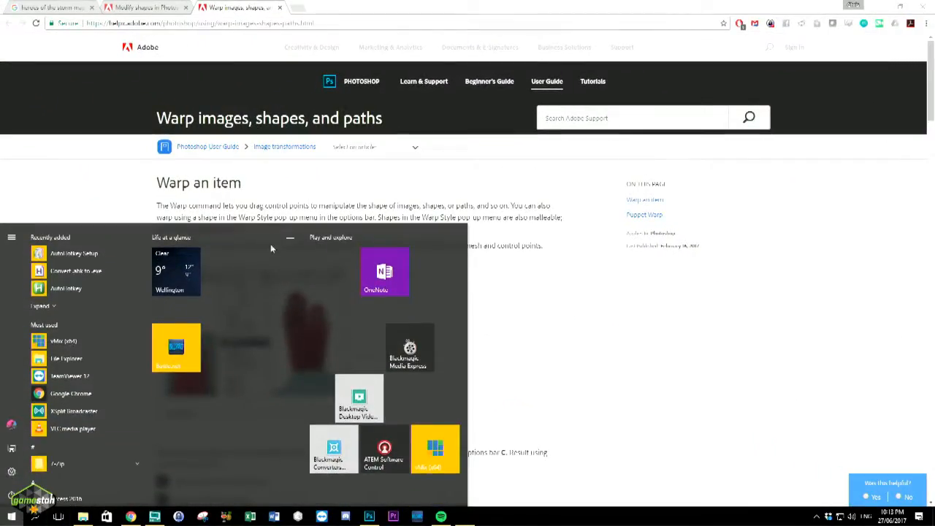
{"action": "key", "text": "super+Tab"}
{"action": "left_click", "coordinate": [387, 197]}
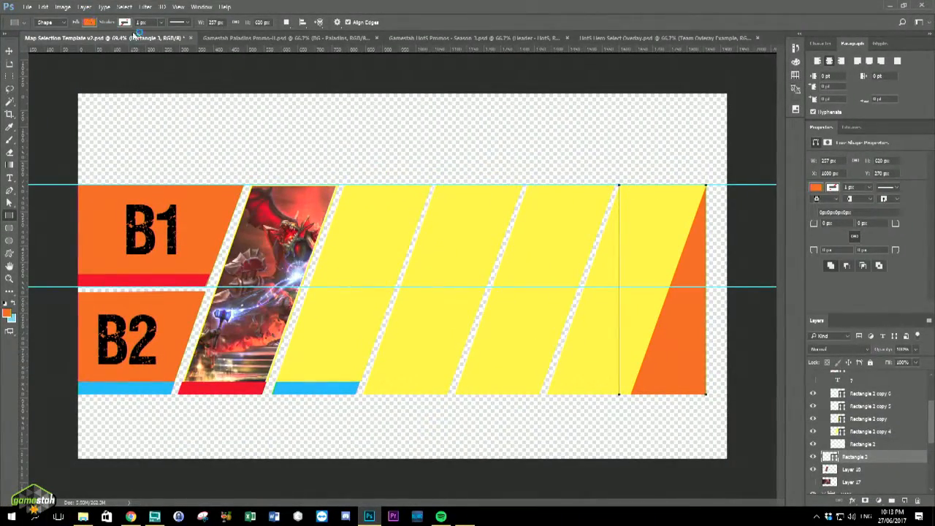
{"action": "left_click", "coordinate": [286, 23]}
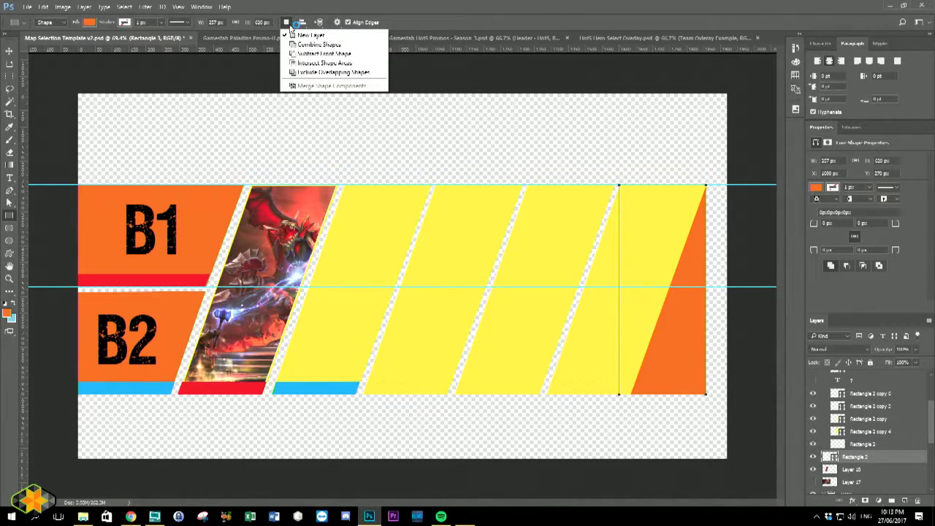
{"action": "left_click", "coordinate": [292, 25]}
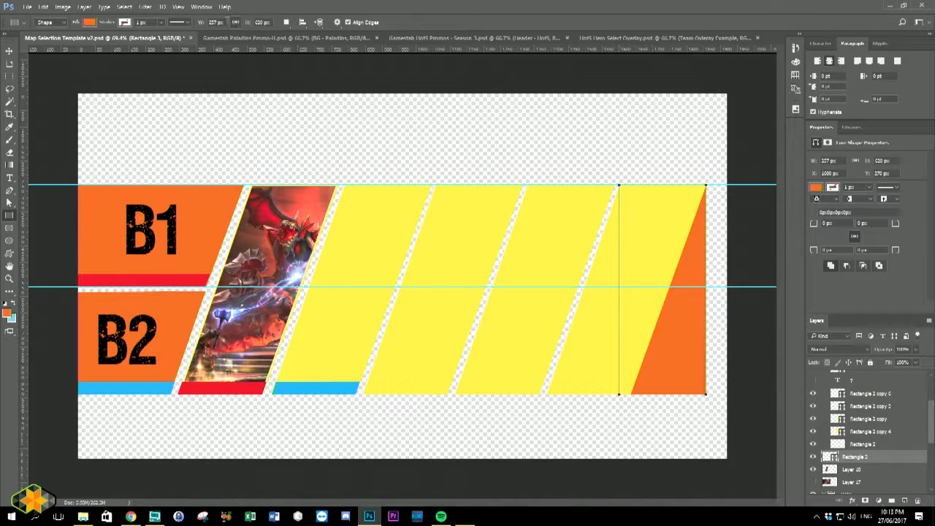
{"action": "left_click", "coordinate": [25, 25]}
{"action": "left_click", "coordinate": [23, 26]}
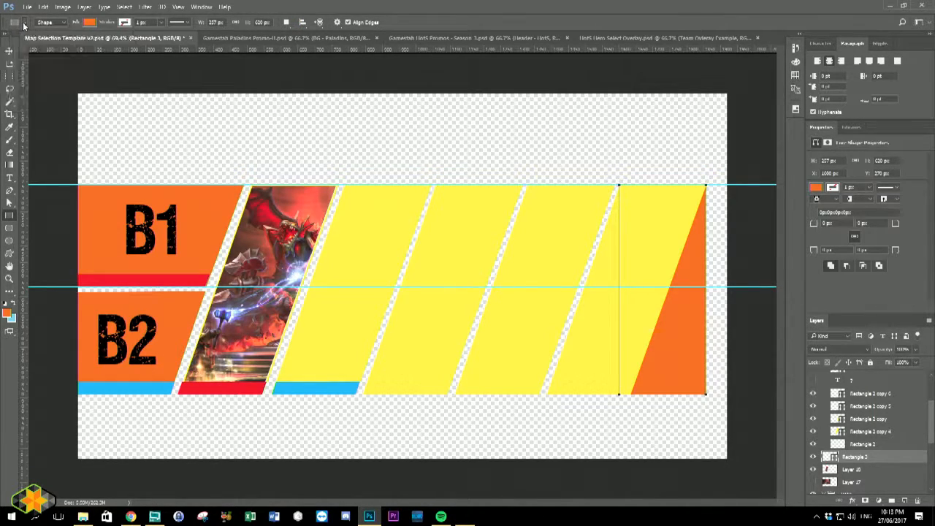
{"action": "left_click", "coordinate": [63, 23]}
{"action": "left_click", "coordinate": [64, 23]}
{"action": "left_click", "coordinate": [303, 23]}
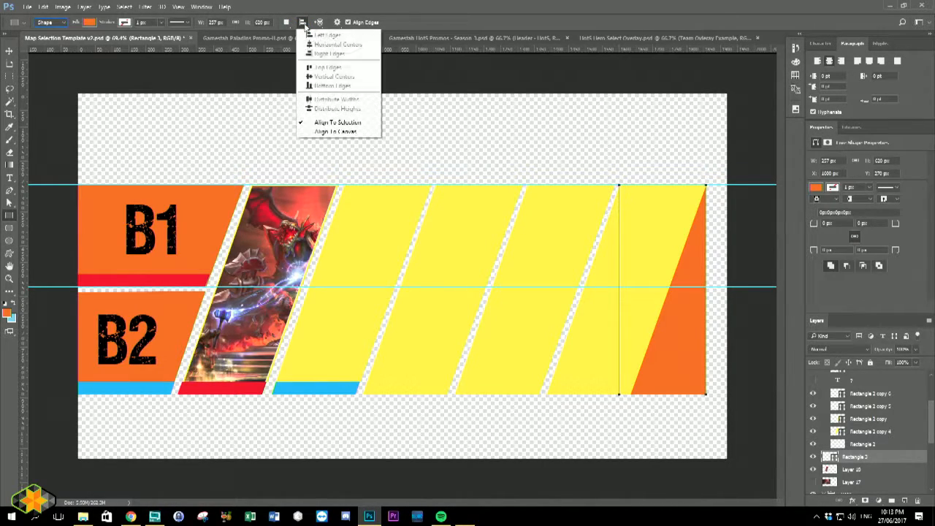
{"action": "left_click", "coordinate": [303, 23]}
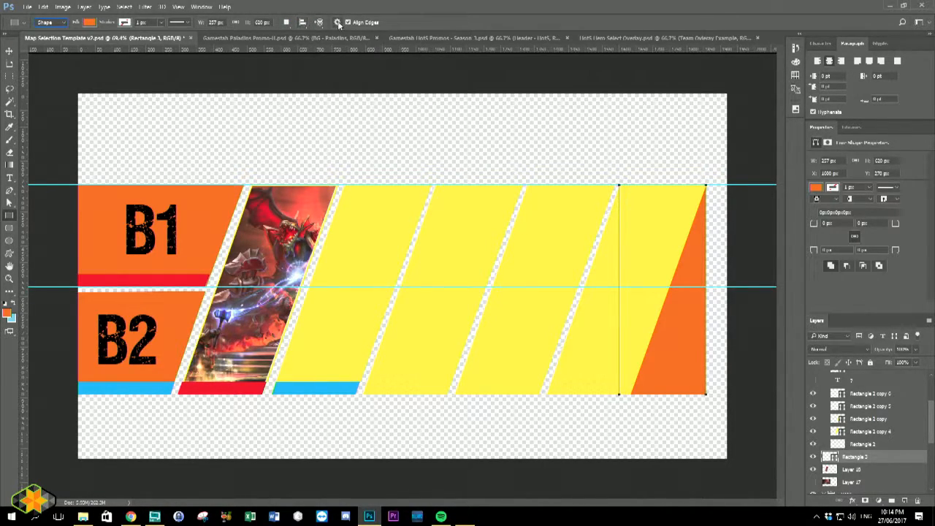
{"action": "left_click", "coordinate": [337, 22]}
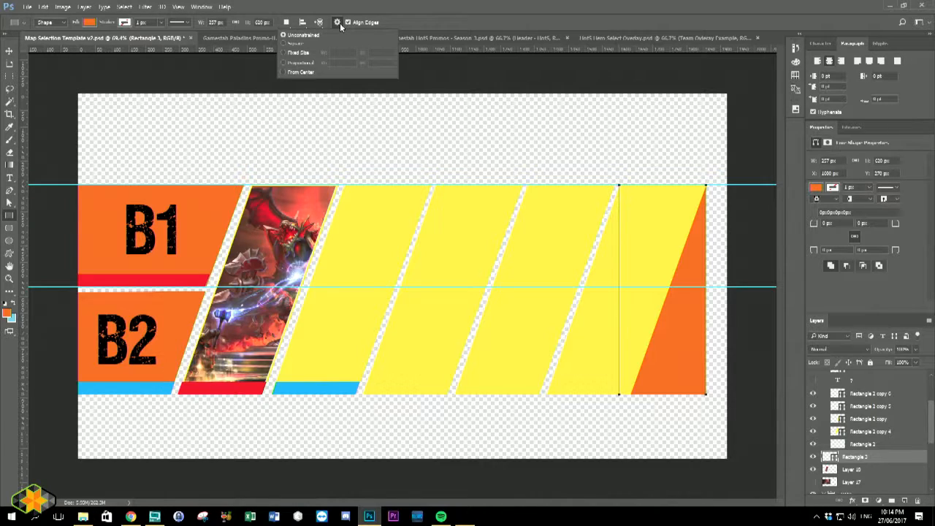
{"action": "left_click", "coordinate": [283, 63]}
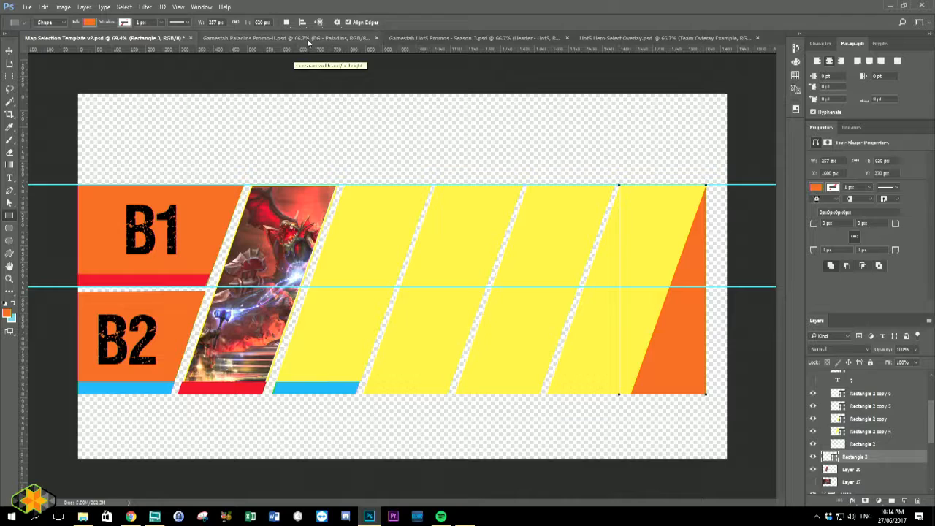
{"action": "left_click", "coordinate": [319, 23]}
{"action": "left_click", "coordinate": [319, 22]}
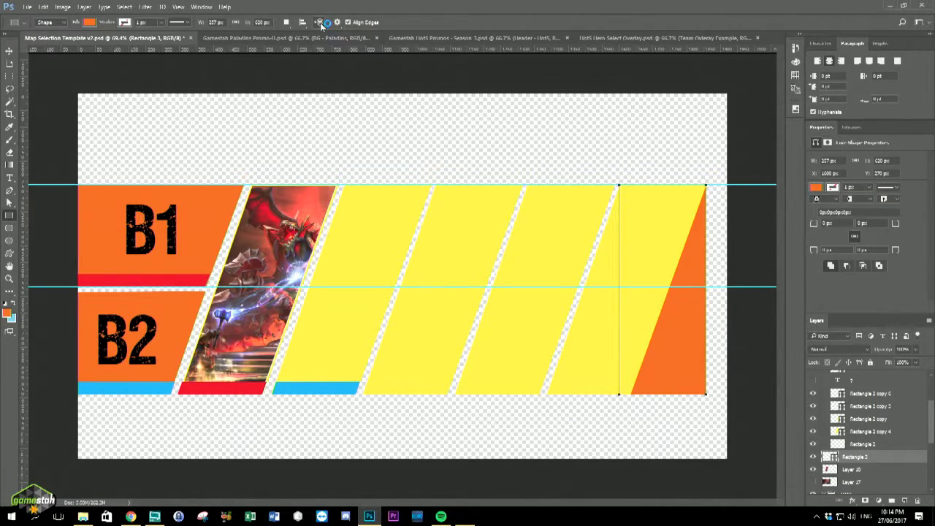
Review the Warp an item section of Adobe's article in Chrome, and return to Photoshop with the Direct Selection tool (or Path Selection tool) active.
{"action": "key", "text": "alt+Tab"}
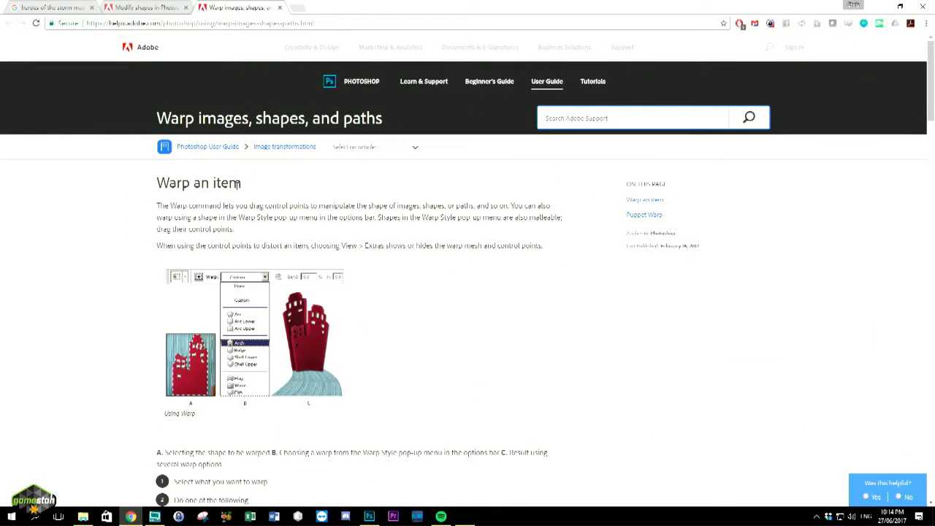
{"action": "scroll", "coordinate": [251, 298], "scroll_direction": "down", "scroll_amount": 3}
{"action": "scroll", "coordinate": [250, 298], "scroll_direction": "up", "scroll_amount": 2}
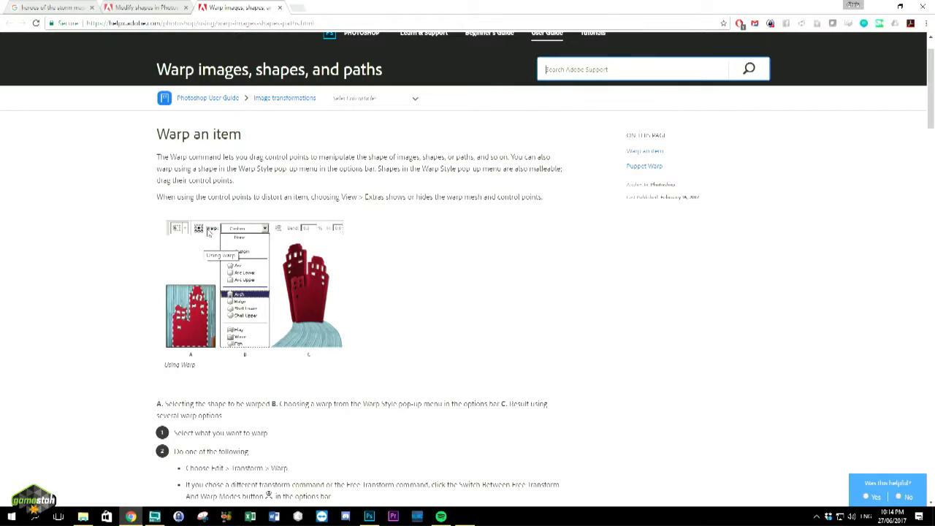
{"action": "key", "text": "super+Tab"}
{"action": "left_click", "coordinate": [390, 165]}
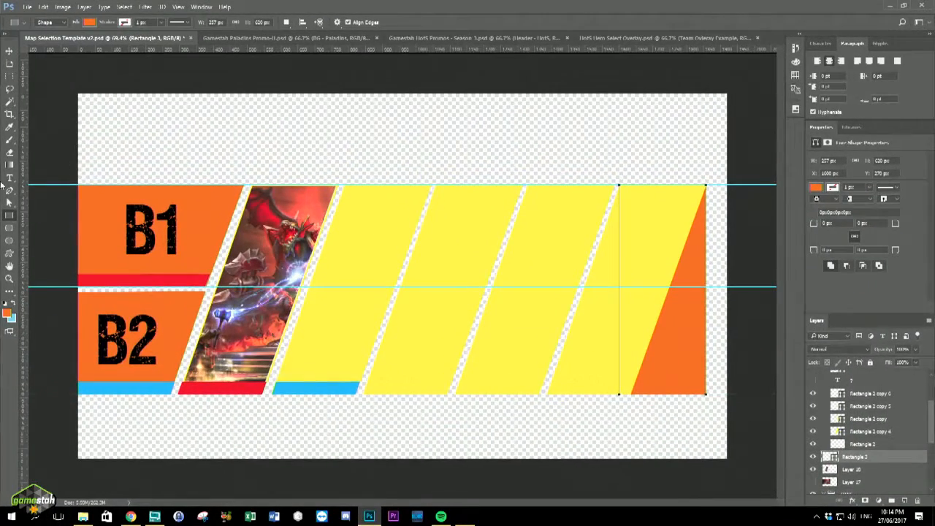
{"action": "left_click", "coordinate": [9, 204]}
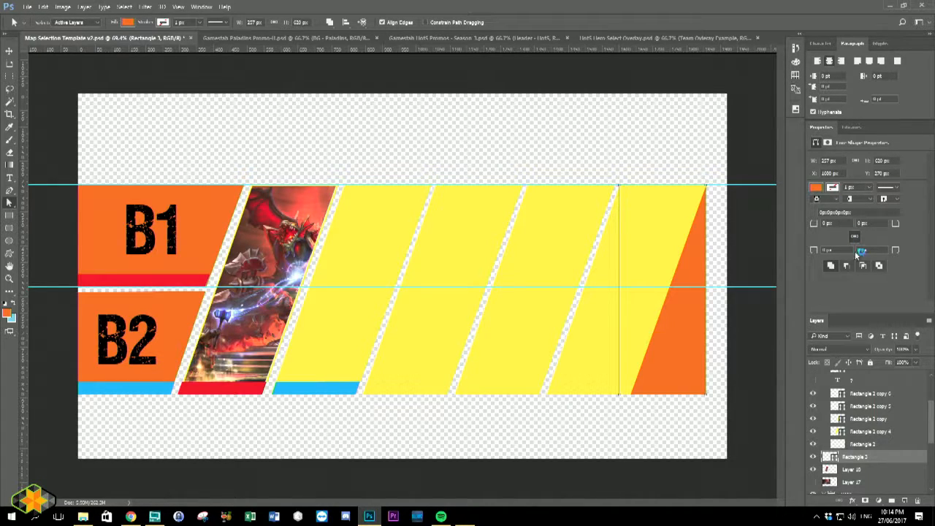
Check Adobe's Modify shapes and Warp images, shapes, and paths articles in Chrome once more, and return to Photoshop.
{"action": "key", "text": "super+Tab"}
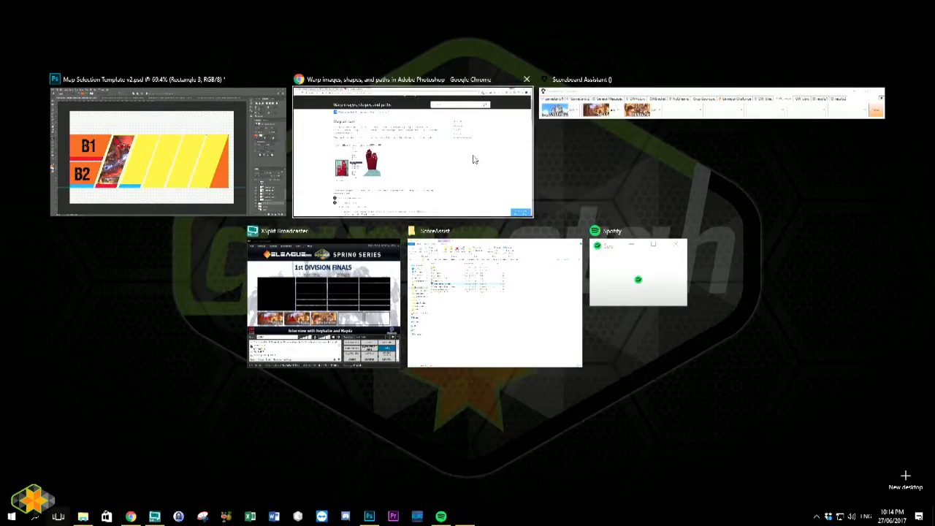
{"action": "left_click", "coordinate": [476, 156]}
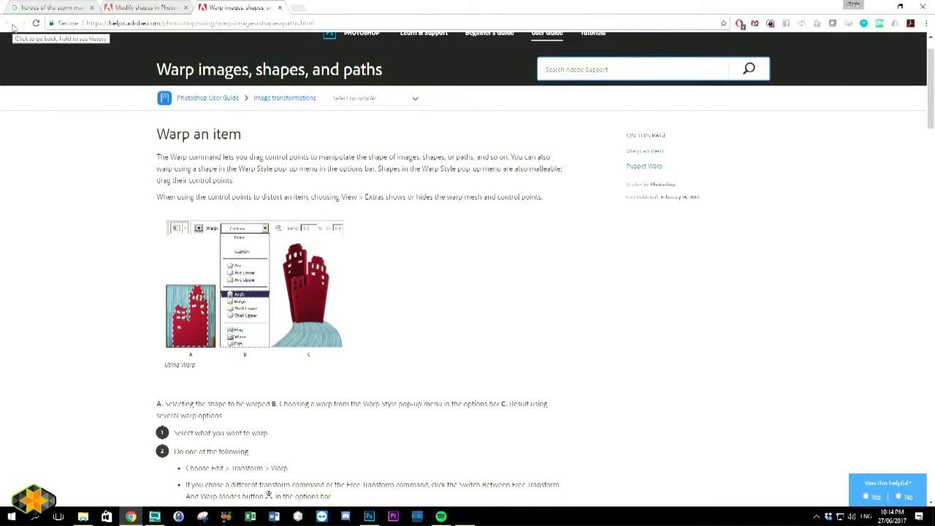
{"action": "left_click", "coordinate": [154, 7]}
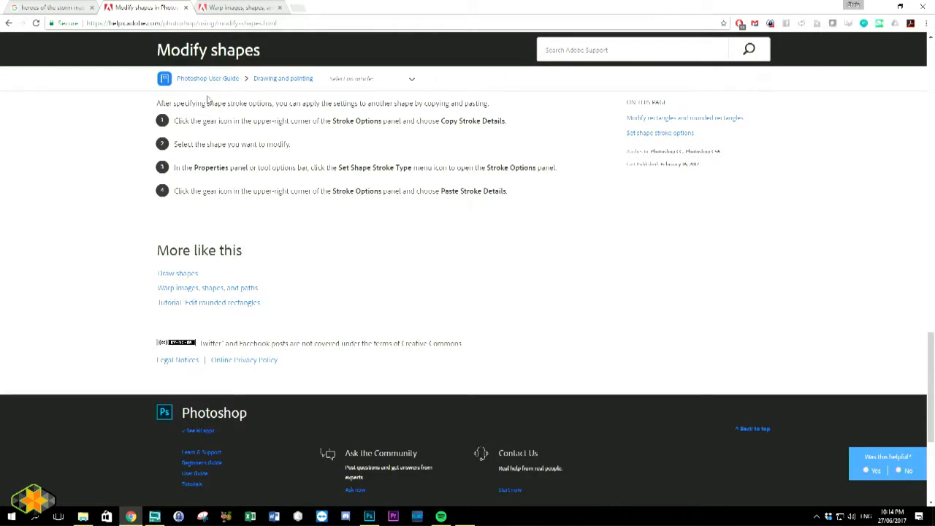
{"action": "scroll", "coordinate": [233, 140], "scroll_direction": "up", "scroll_amount": 3}
{"action": "scroll", "coordinate": [219, 117], "scroll_direction": "down", "scroll_amount": 2}
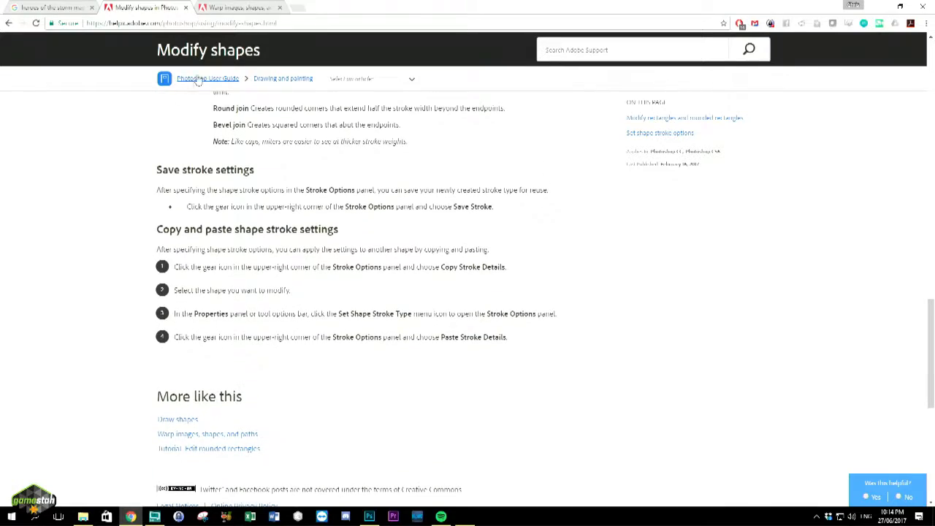
{"action": "left_click", "coordinate": [228, 9]}
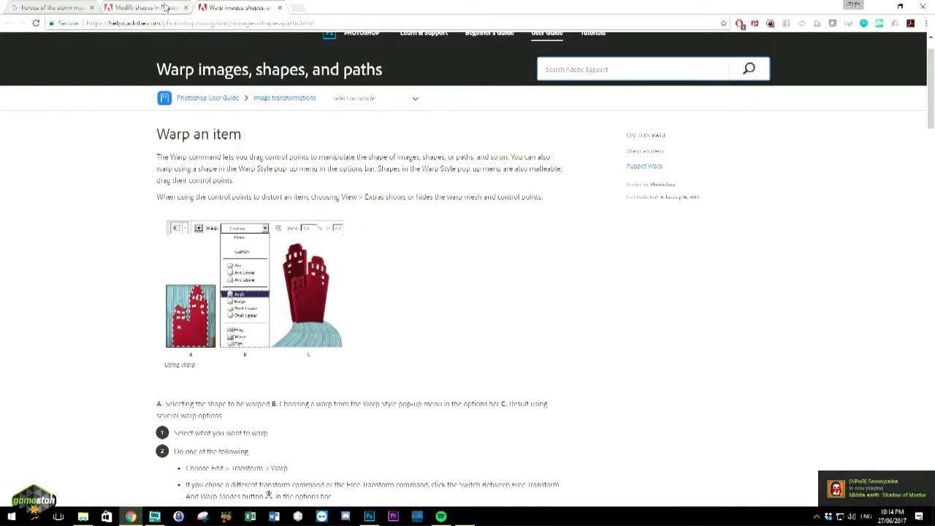
{"action": "key", "text": "super"}
{"action": "key", "text": "super+Tab"}
{"action": "left_click", "coordinate": [446, 166]}
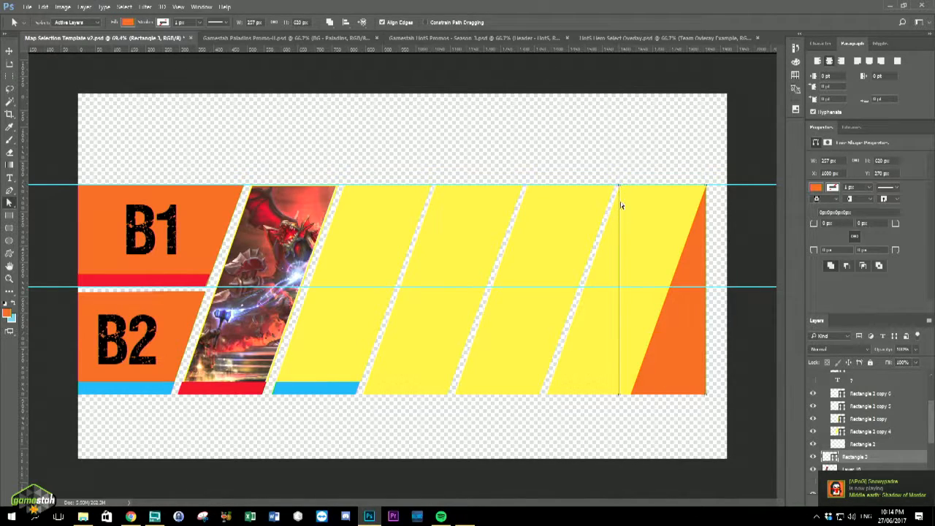
Try to slant the orange rectangle by shifting its lower-left corner point along the bottom edge.
{"action": "left_click_drag", "start_coordinate": [618, 394], "coordinate": [666, 394]}
{"action": "left_click_drag", "start_coordinate": [395, 404], "coordinate": [566, 392]}
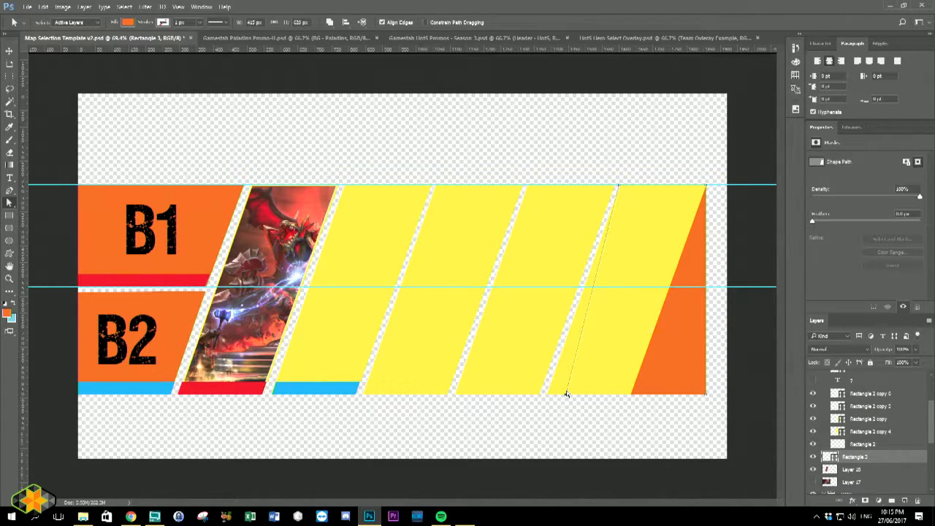
{"action": "key", "text": "ctrl+z"}
{"action": "key", "text": "ctrl+t"}
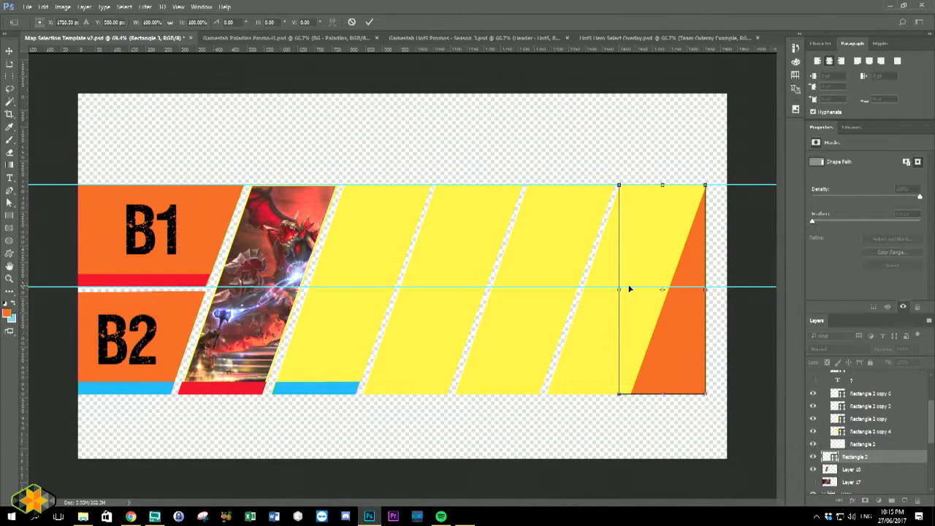
{"action": "key", "text": "Escape"}
Duplicate the orange Rectangle 3 layer and hide the four yellow panel layers above it.
{"action": "key", "text": "ctrl+j"}
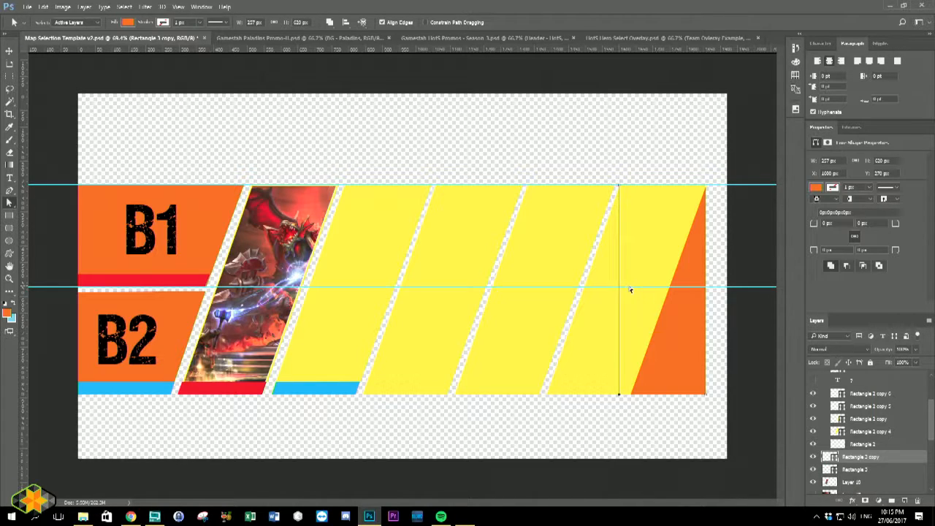
{"action": "left_click", "coordinate": [862, 469]}
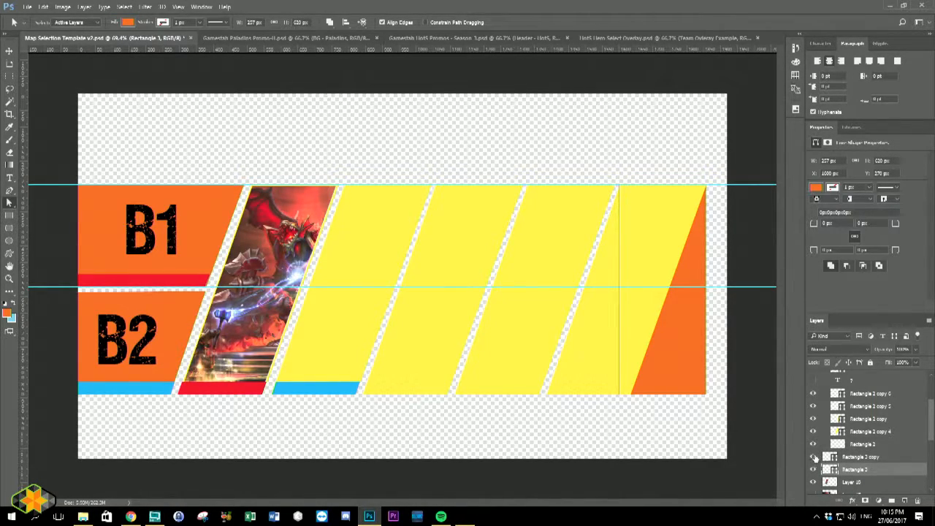
{"action": "left_click", "coordinate": [813, 431]}
{"action": "left_click_drag", "start_coordinate": [813, 419], "coordinate": [813, 393]}
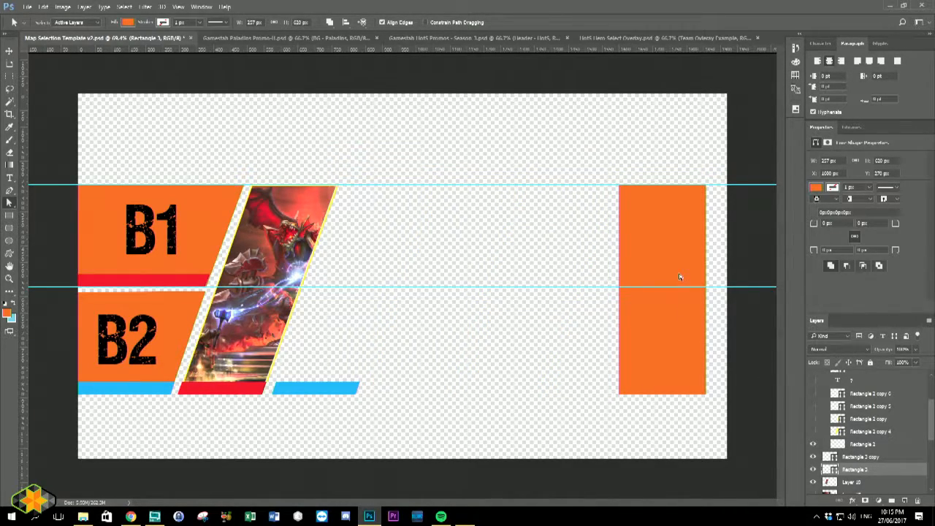
Move the original orange rectangle toward the middle of the canvas and replace its distorted duplicate with a fresh copy.
{"action": "left_click", "coordinate": [10, 51]}
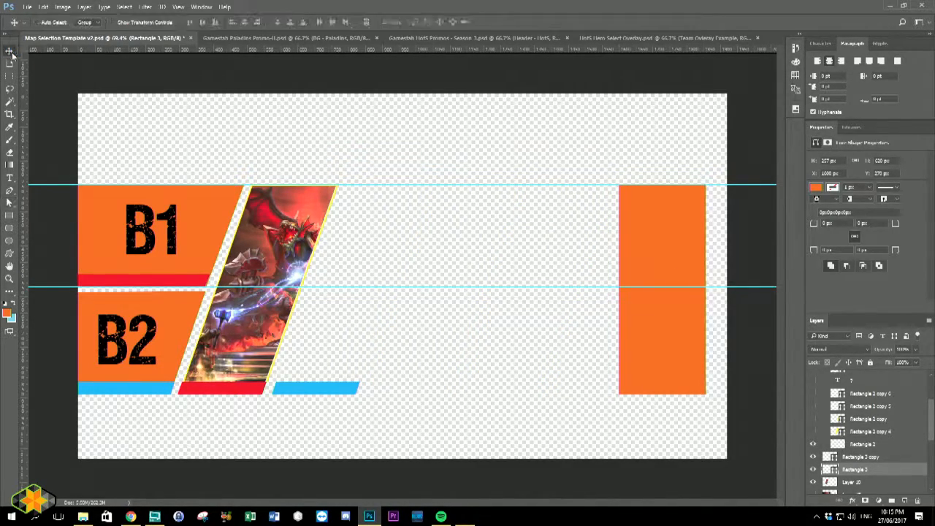
{"action": "left_click_drag", "start_coordinate": [653, 241], "coordinate": [549, 238]}
{"action": "left_click", "coordinate": [855, 457]}
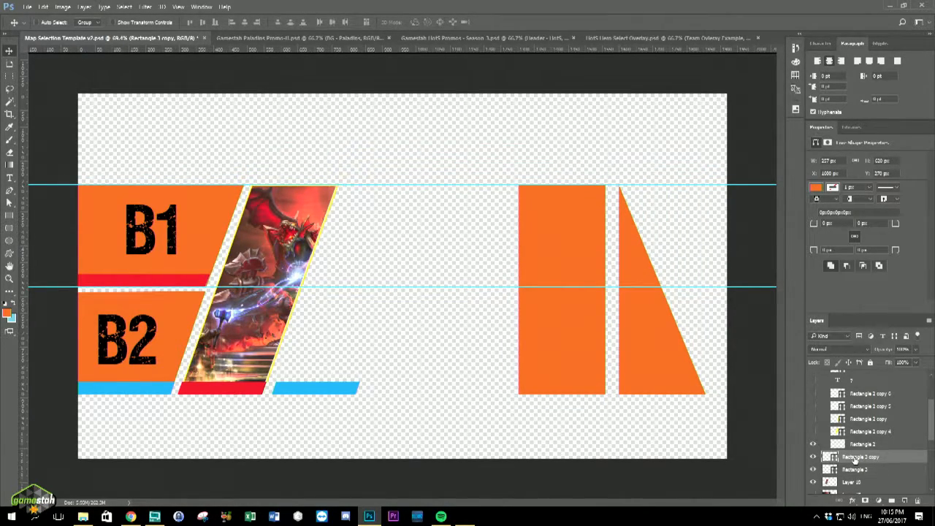
{"action": "key", "text": "Delete"}
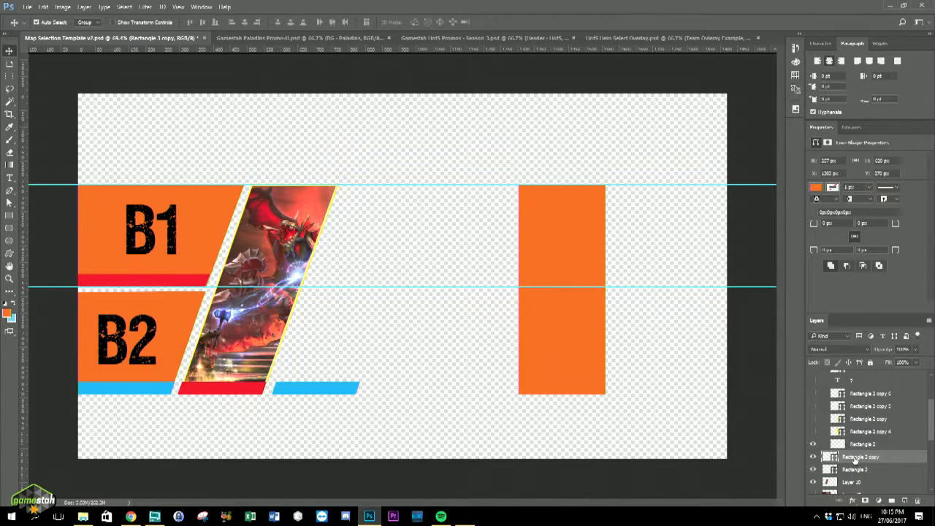
Place the fresh copy just to the right of the original orange rectangle and rotate it 30 degrees.
{"action": "left_click_drag", "start_coordinate": [546, 264], "coordinate": [640, 266]}
{"action": "key", "text": "ctrl+t"}
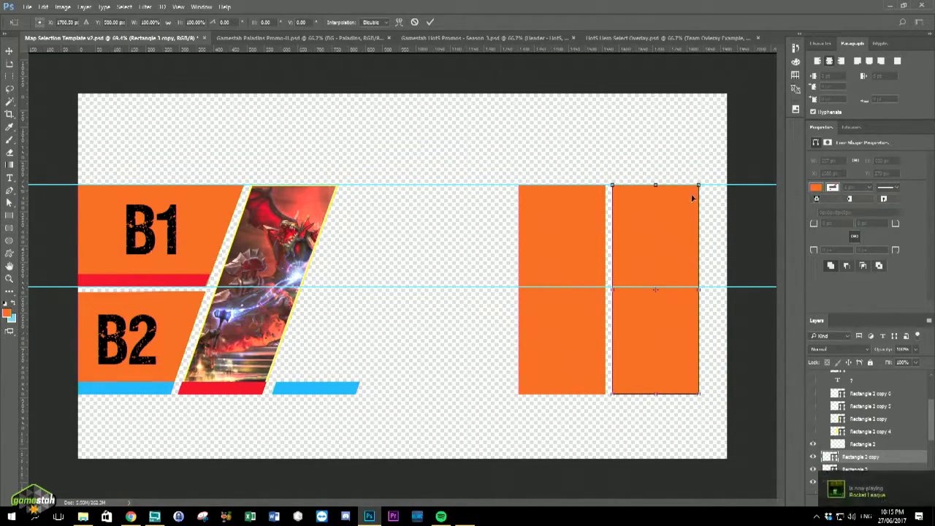
{"action": "left_click_drag", "start_coordinate": [703, 175], "coordinate": [739, 209]}
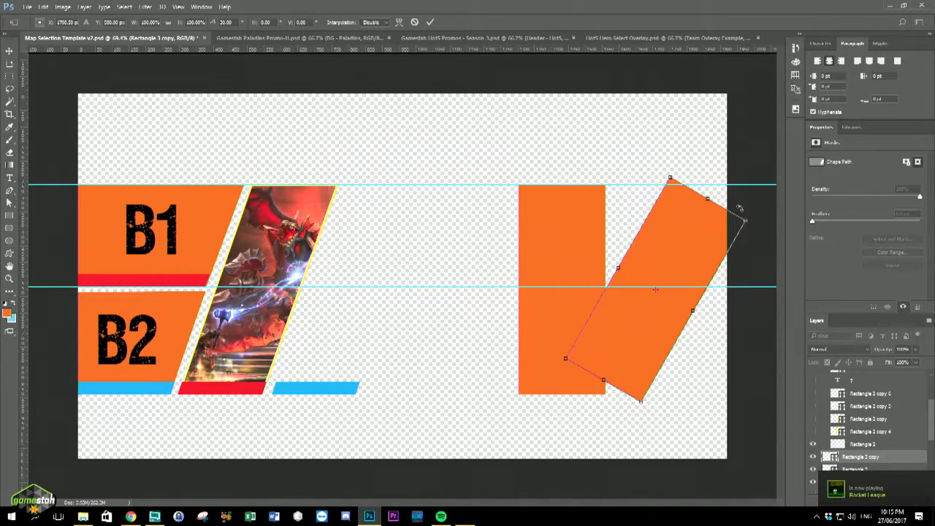
{"action": "key", "text": "Return"}
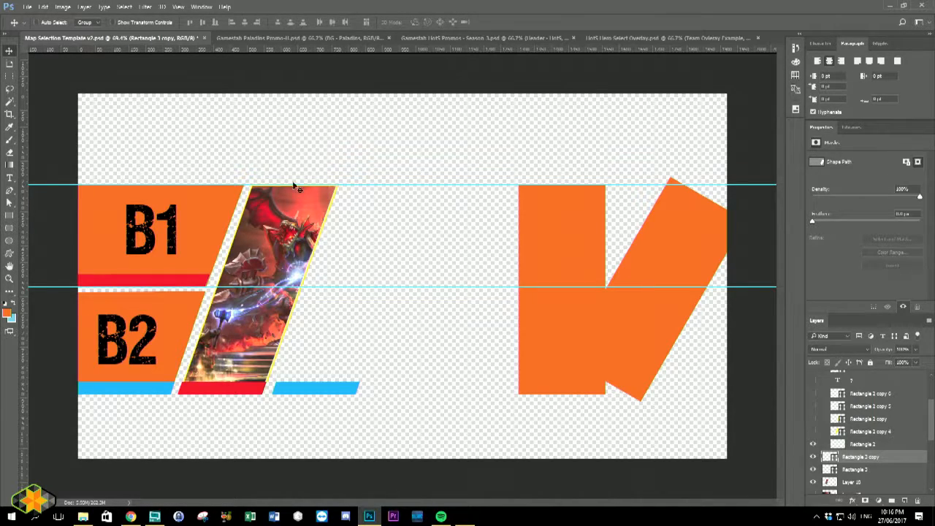
Move the rotated copy so its top corner meets the upright rectangle's upper-left corner, and fill the copy with red.
{"action": "left_click_drag", "start_coordinate": [655, 280], "coordinate": [512, 284]}
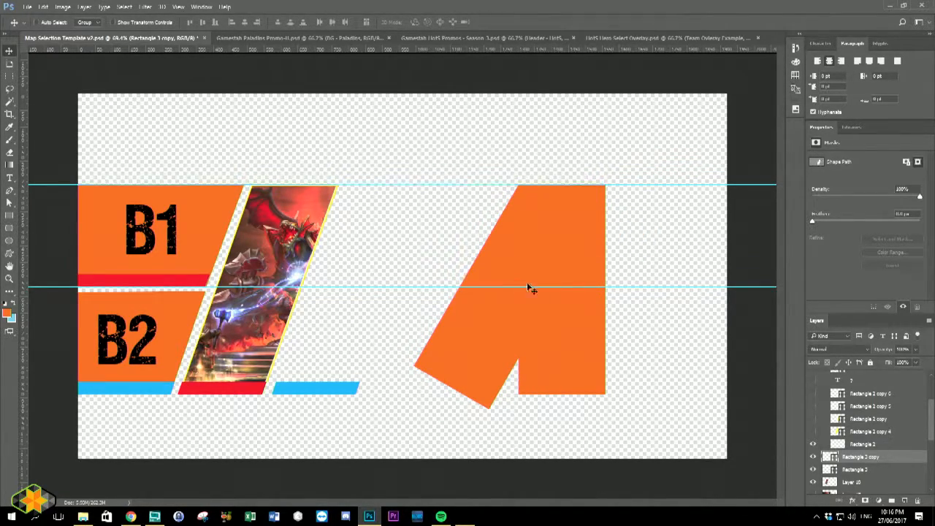
{"action": "left_click", "coordinate": [868, 470]}
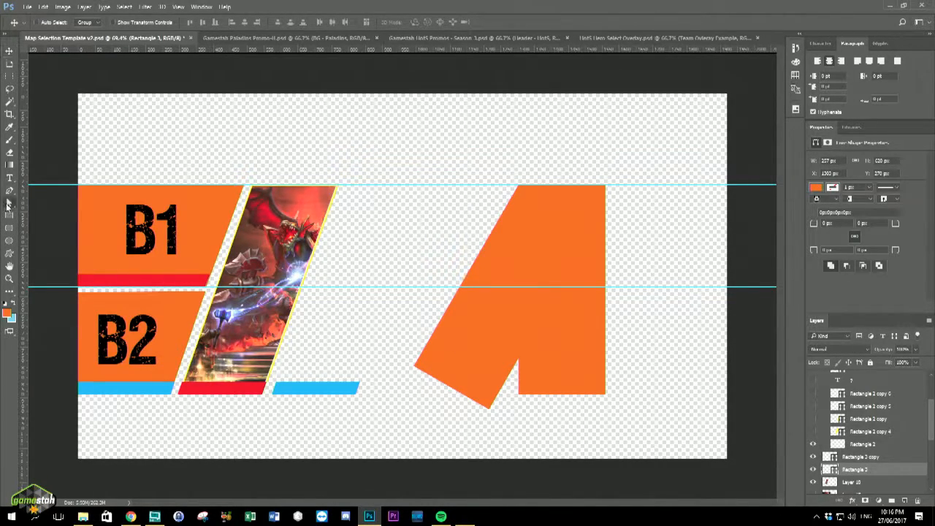
{"action": "left_click", "coordinate": [8, 205]}
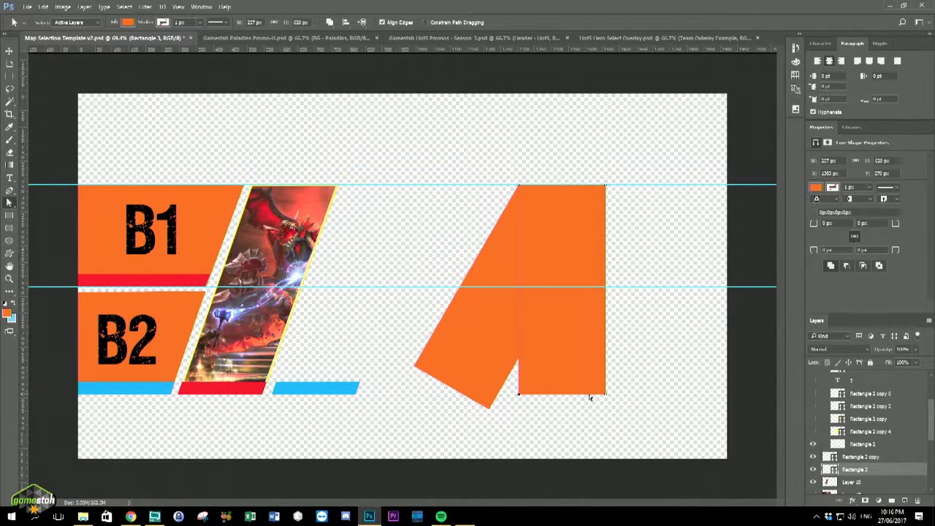
{"action": "left_click", "coordinate": [866, 457]}
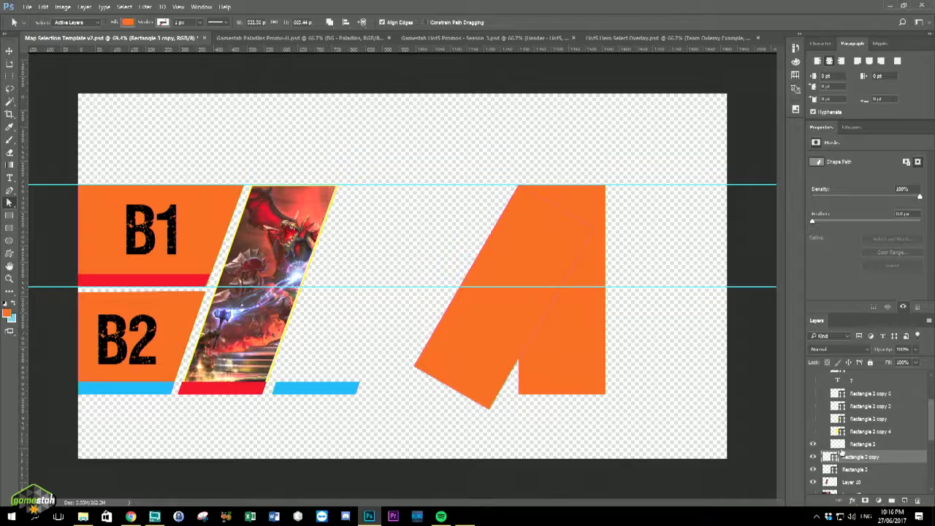
{"action": "left_click", "coordinate": [10, 215]}
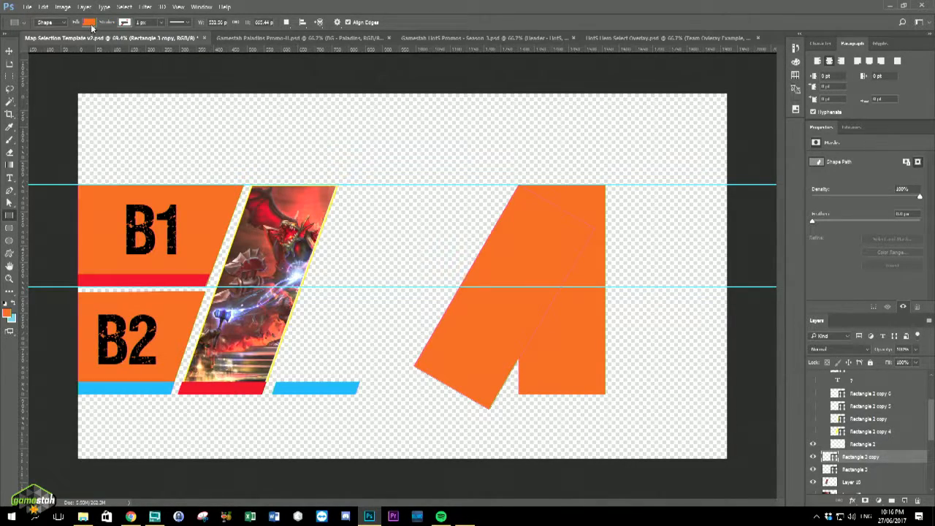
{"action": "left_click", "coordinate": [89, 22]}
{"action": "left_click", "coordinate": [56, 74]}
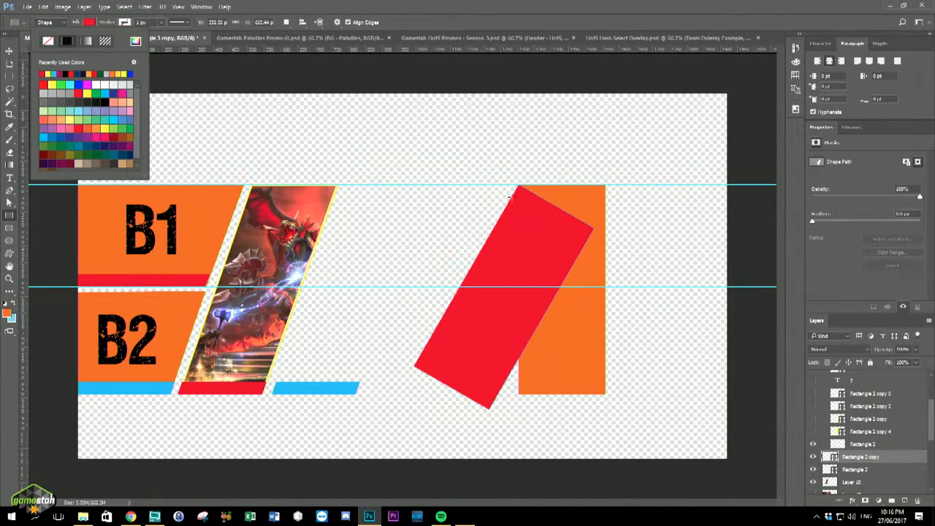
Slant the upright orange rectangle by shifting its top and bottom corner points until its right edge follows the red rectangle's left edge.
{"action": "left_click", "coordinate": [856, 470]}
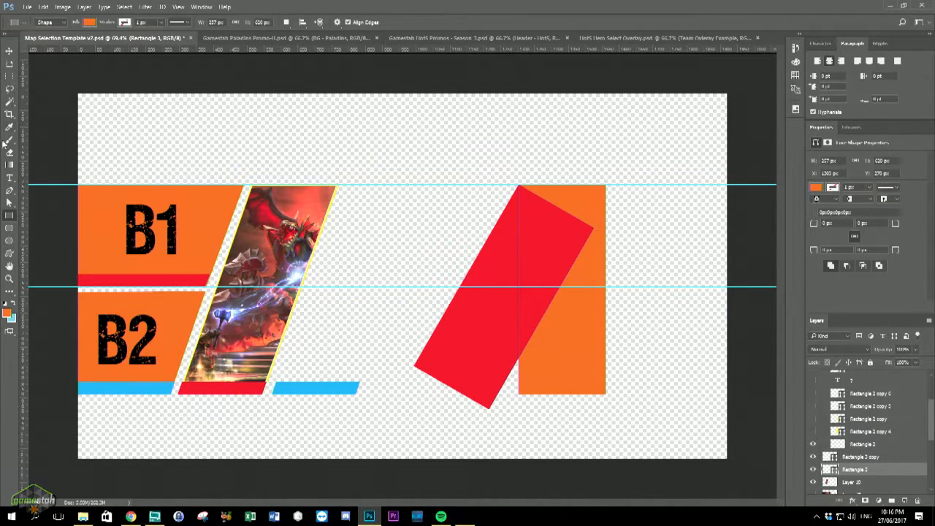
{"action": "left_click", "coordinate": [9, 202]}
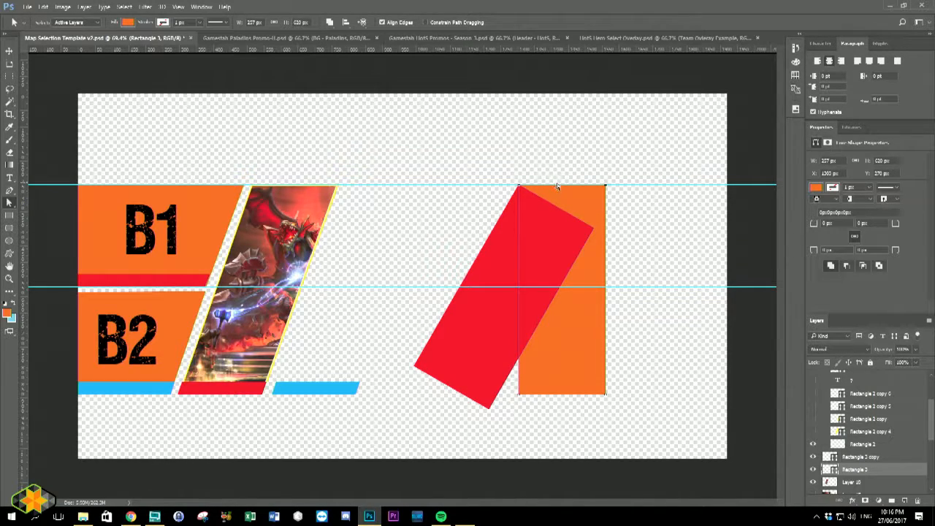
{"action": "left_click_drag", "start_coordinate": [558, 189], "coordinate": [470, 188]}
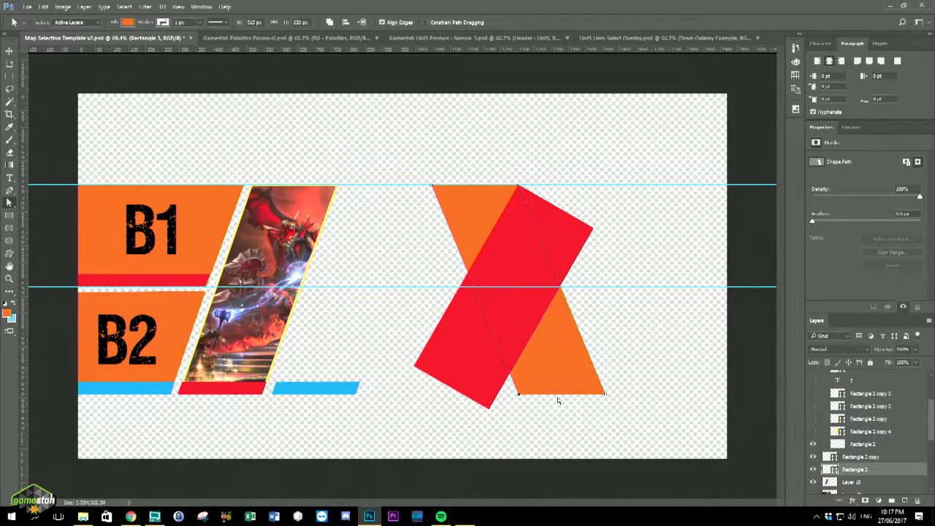
{"action": "left_click_drag", "start_coordinate": [518, 394], "coordinate": [349, 393]}
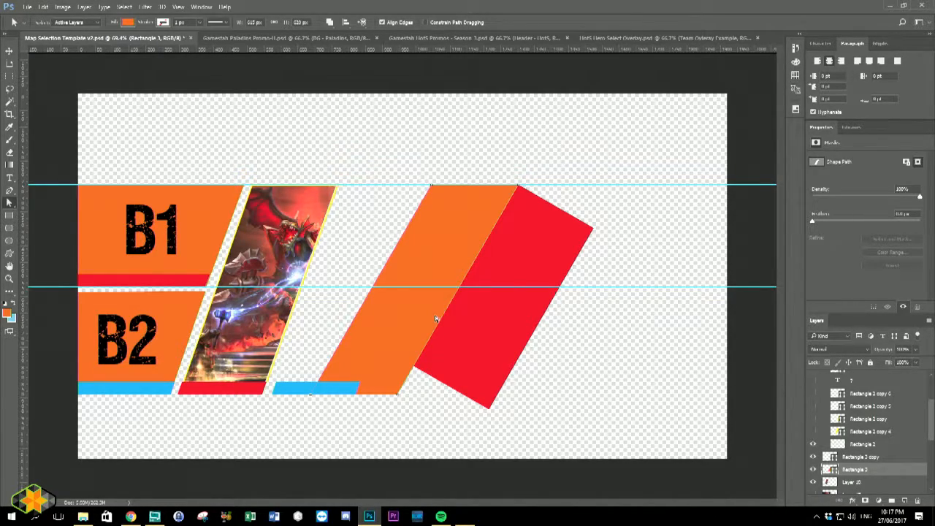
{"action": "left_click", "coordinate": [873, 483]}
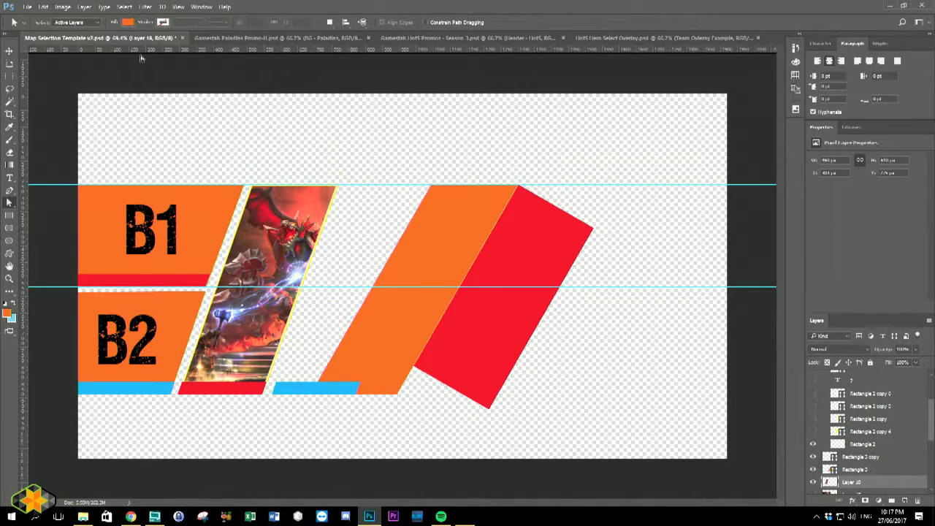
{"action": "key", "text": "ctrl+t"}
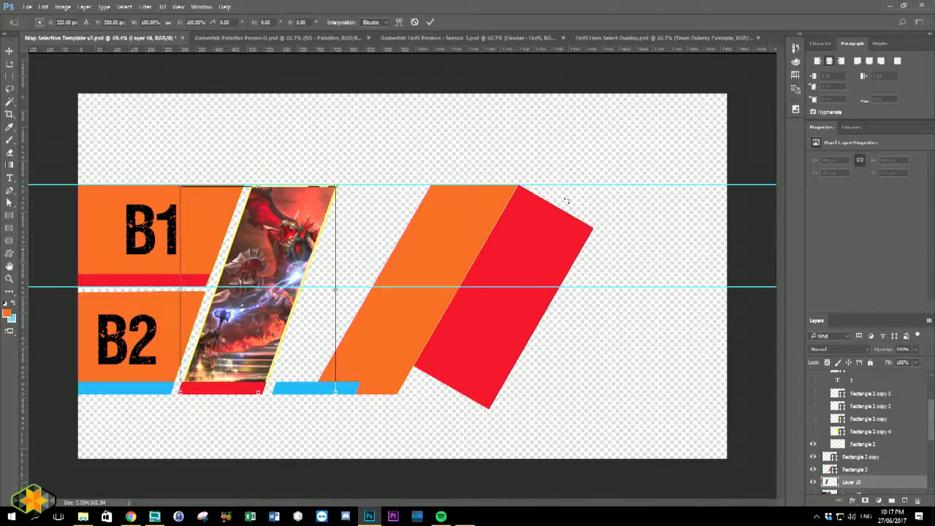
{"action": "key", "text": "Escape"}
Rotate the red guide rectangle 15 degrees counterclockwise so it leans less steeply.
{"action": "left_click", "coordinate": [869, 458]}
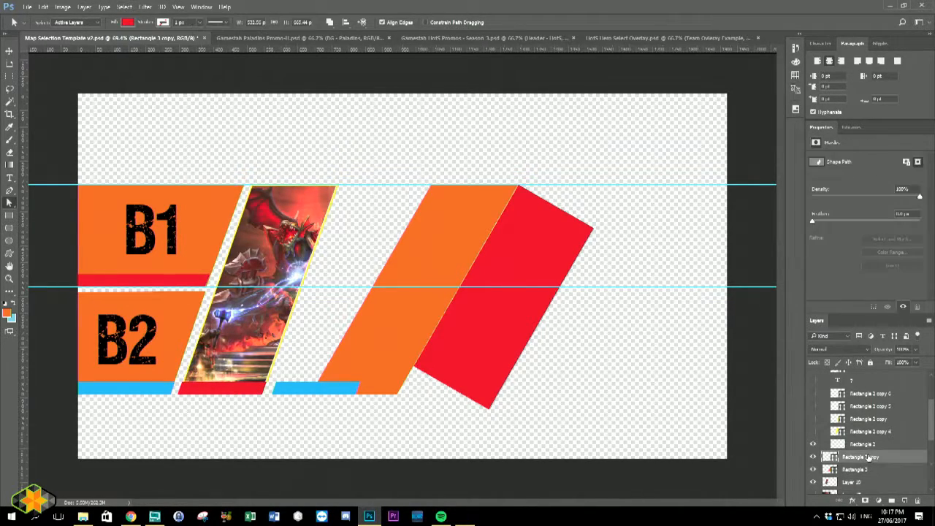
{"action": "key", "text": "ctrl+t"}
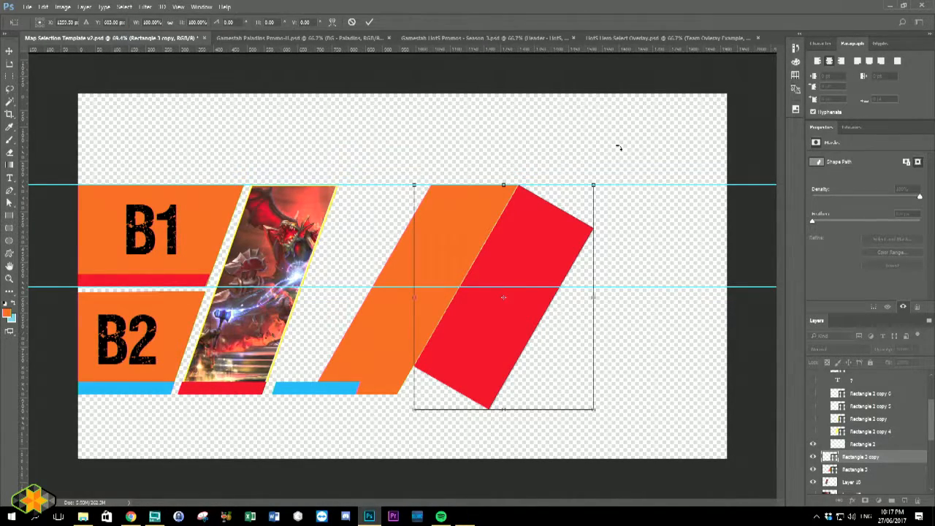
{"action": "left_click_drag", "start_coordinate": [618, 177], "coordinate": [596, 153]}
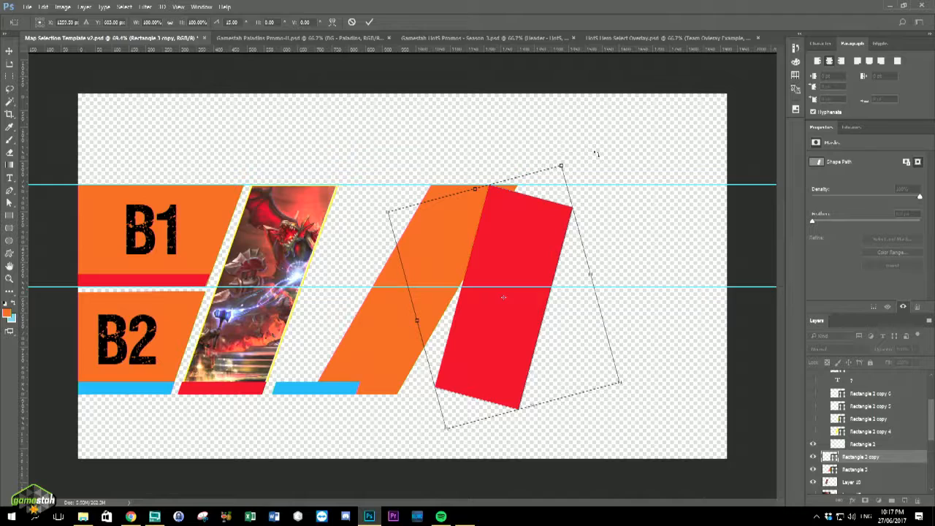
{"action": "key", "text": "Return"}
Reshape the slanted orange rectangle to follow the red rectangle's new left edge, and place it just right of the map artwork.
{"action": "left_click", "coordinate": [854, 471]}
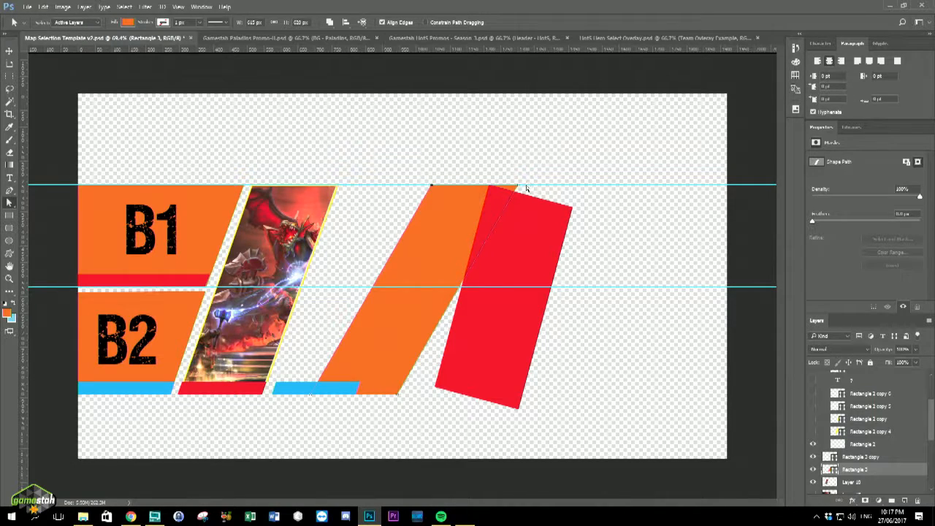
{"action": "left_click_drag", "start_coordinate": [475, 184], "coordinate": [445, 188]}
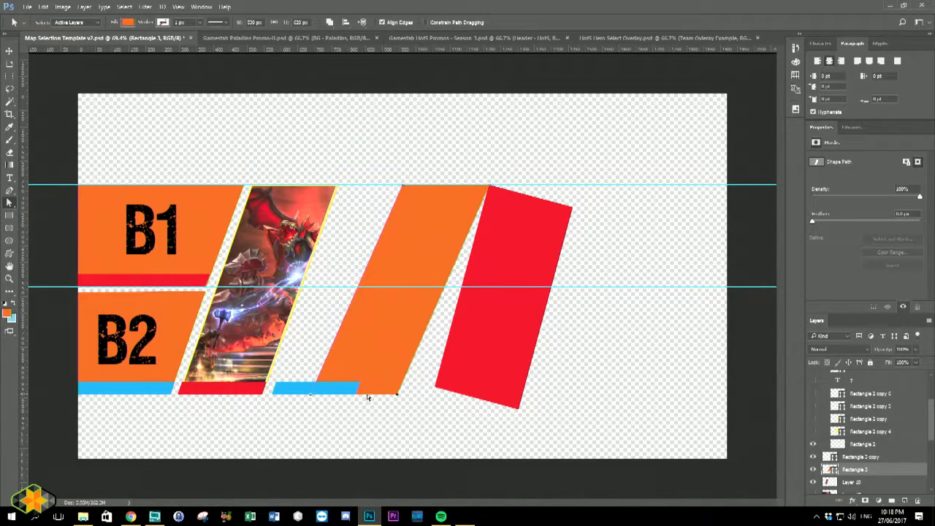
{"action": "left_click_drag", "start_coordinate": [366, 396], "coordinate": [378, 398]}
{"action": "left_click_drag", "start_coordinate": [400, 395], "coordinate": [433, 394]}
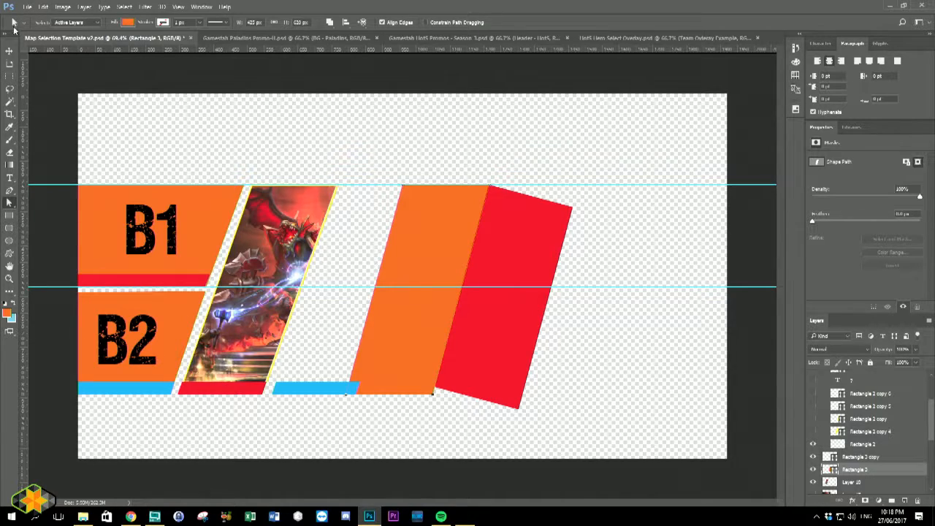
{"action": "left_click", "coordinate": [10, 50]}
{"action": "left_click_drag", "start_coordinate": [412, 209], "coordinate": [377, 235]}
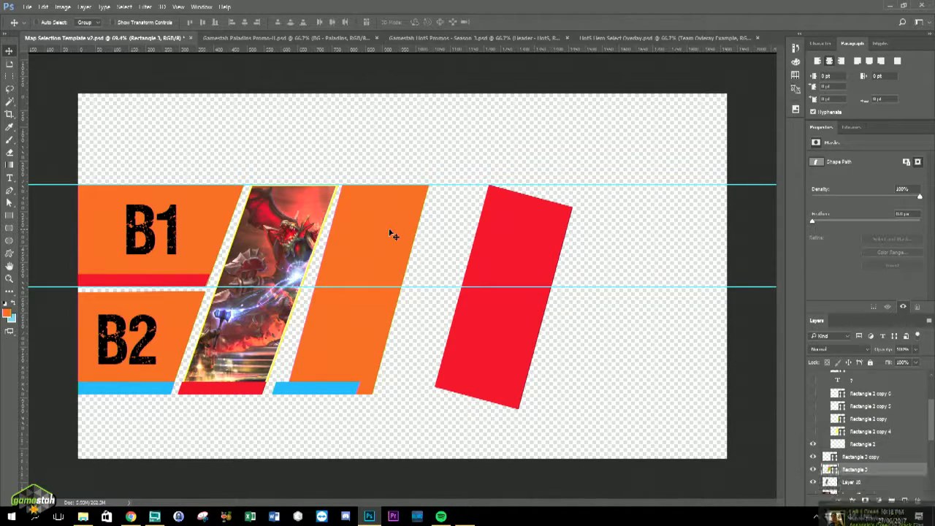
Move the red guide rectangle over the map artwork so its top corner meets the B1 panel's upper-right corner.
{"action": "left_click", "coordinate": [869, 457]}
{"action": "left_click_drag", "start_coordinate": [531, 244], "coordinate": [290, 232]}
{"action": "scroll", "coordinate": [219, 185], "scroll_direction": "up", "scroll_amount": 10}
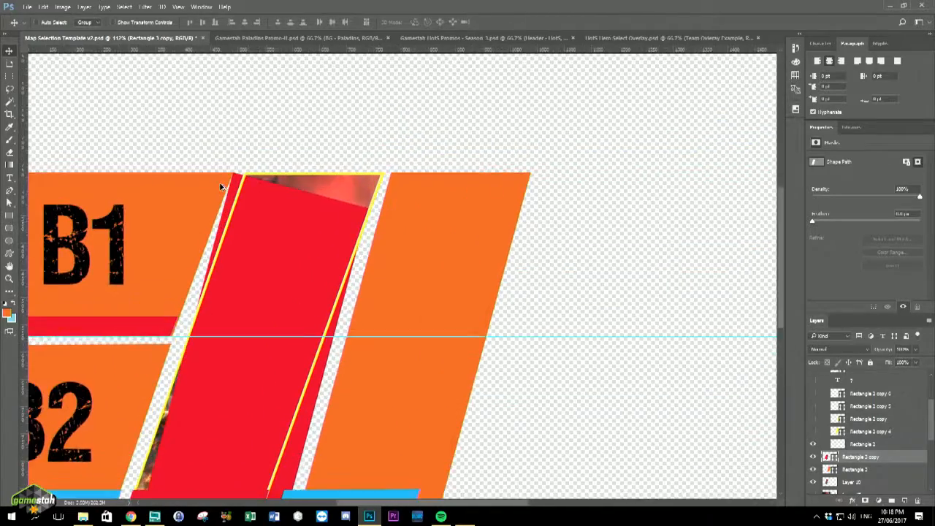
{"action": "scroll", "coordinate": [221, 186], "scroll_direction": "up", "scroll_amount": 3}
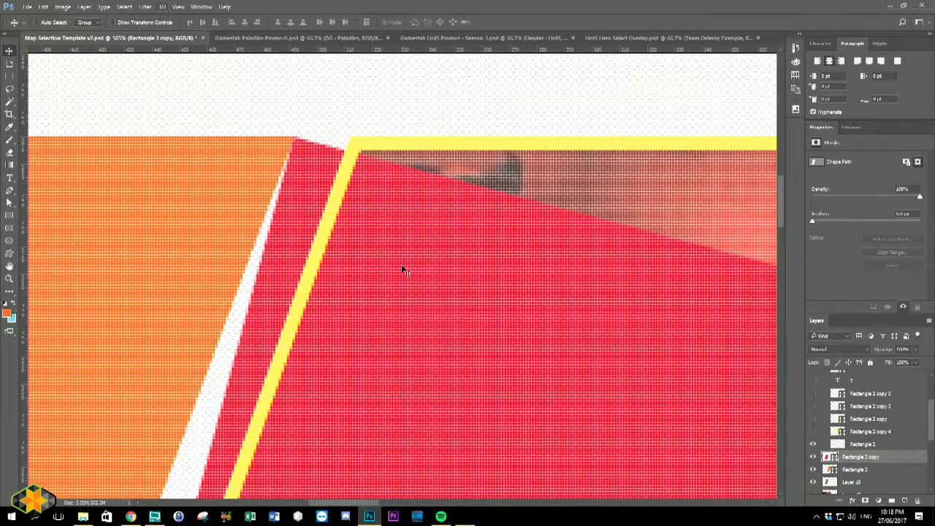
{"action": "left_click", "coordinate": [858, 468]}
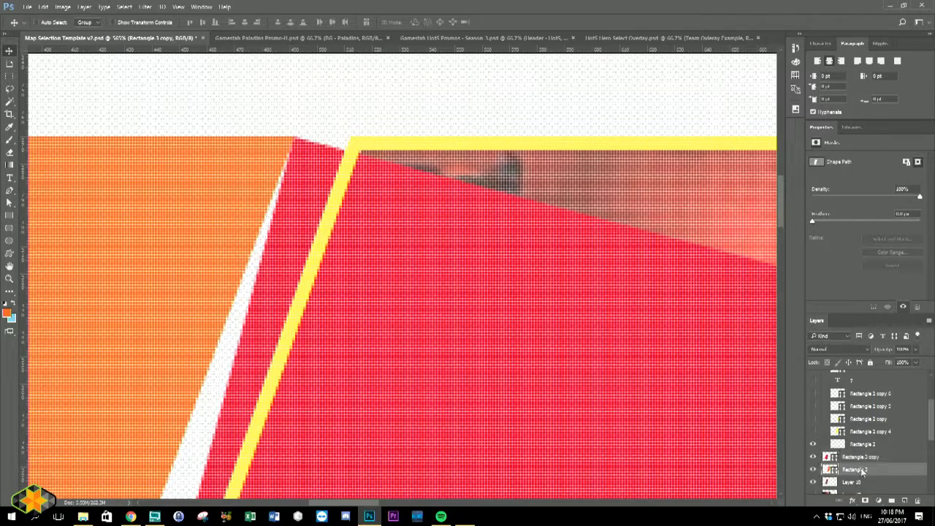
{"action": "left_click", "coordinate": [863, 457]}
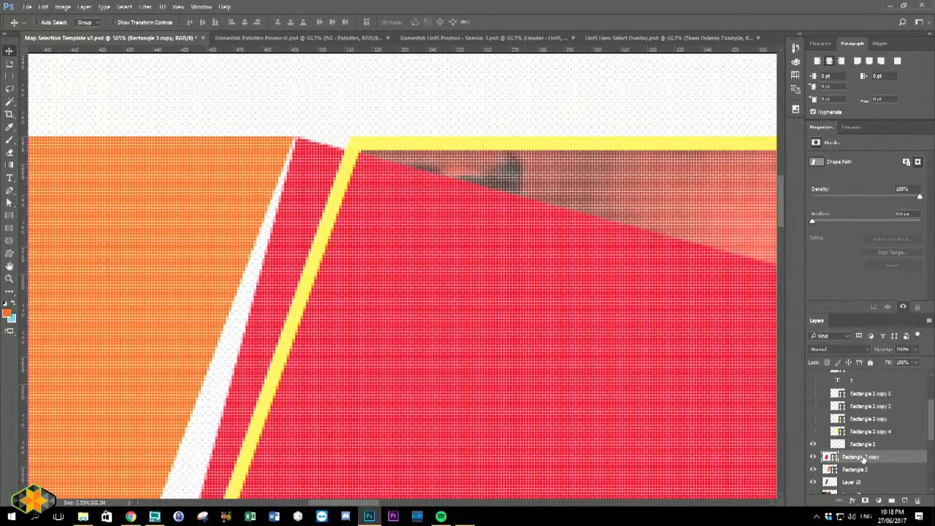
Find the B1 panel's shape in the Banned Maps group and extend its lower-right corner point to the red guide's left edge.
{"action": "scroll", "coordinate": [340, 370], "scroll_direction": "down", "scroll_amount": 3}
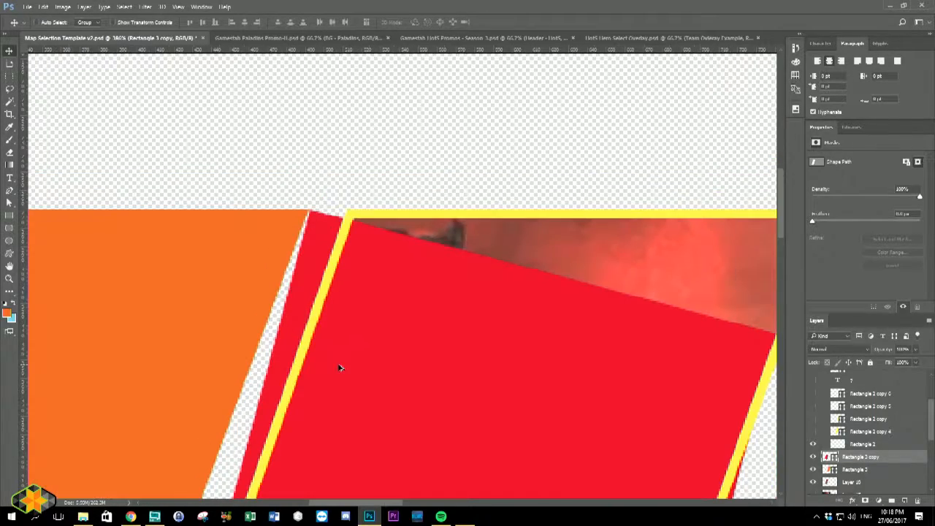
{"action": "scroll", "coordinate": [259, 445], "scroll_direction": "down", "scroll_amount": 3}
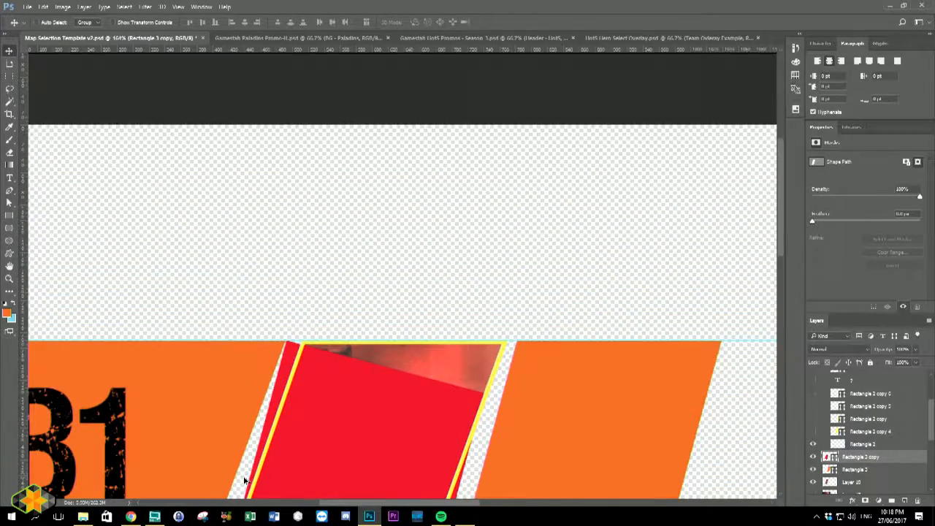
{"action": "left_click_drag", "start_coordinate": [779, 199], "coordinate": [785, 294]}
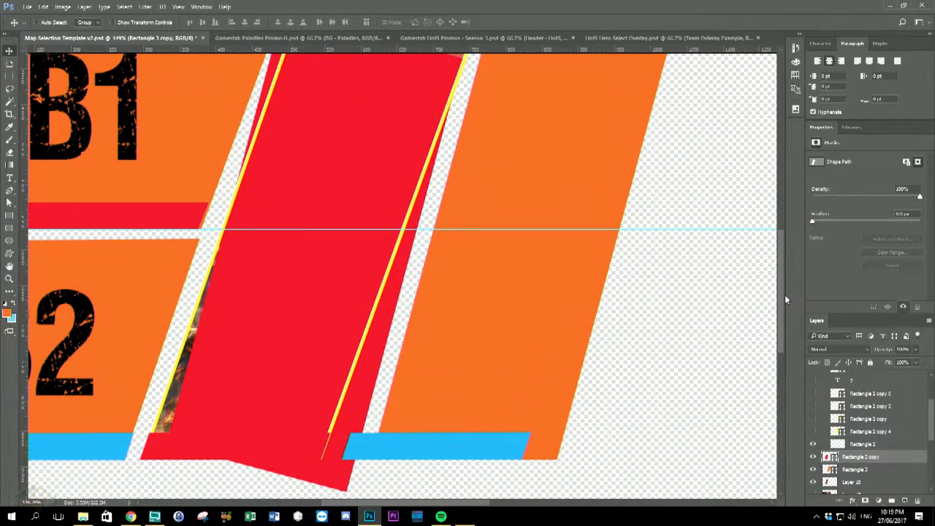
{"action": "left_click_drag", "start_coordinate": [784, 294], "coordinate": [787, 265]}
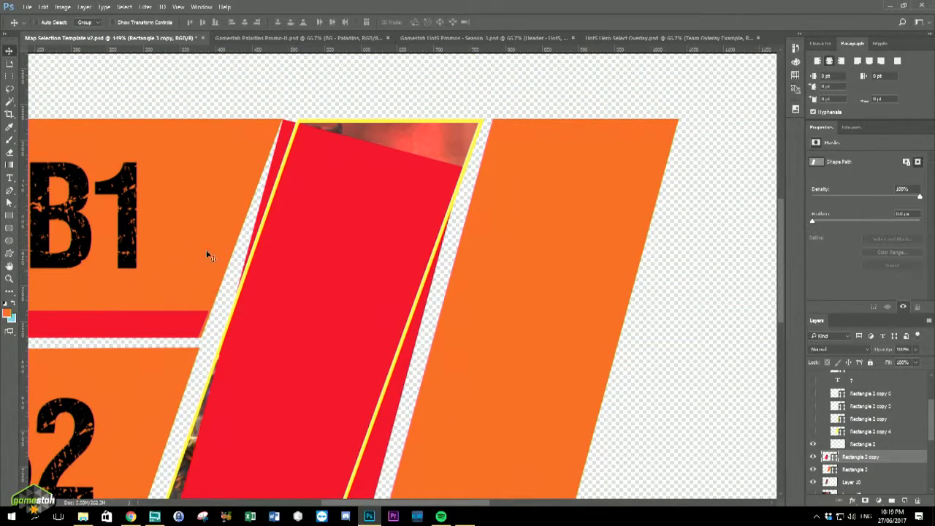
{"action": "scroll", "coordinate": [848, 457], "scroll_direction": "down", "scroll_amount": 2}
{"action": "scroll", "coordinate": [848, 457], "scroll_direction": "down", "scroll_amount": 5}
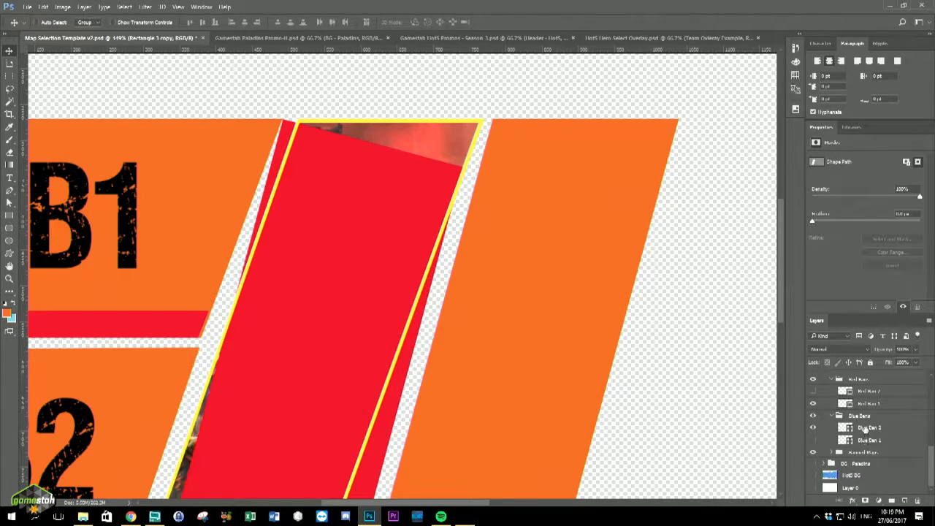
{"action": "left_click", "coordinate": [832, 452]}
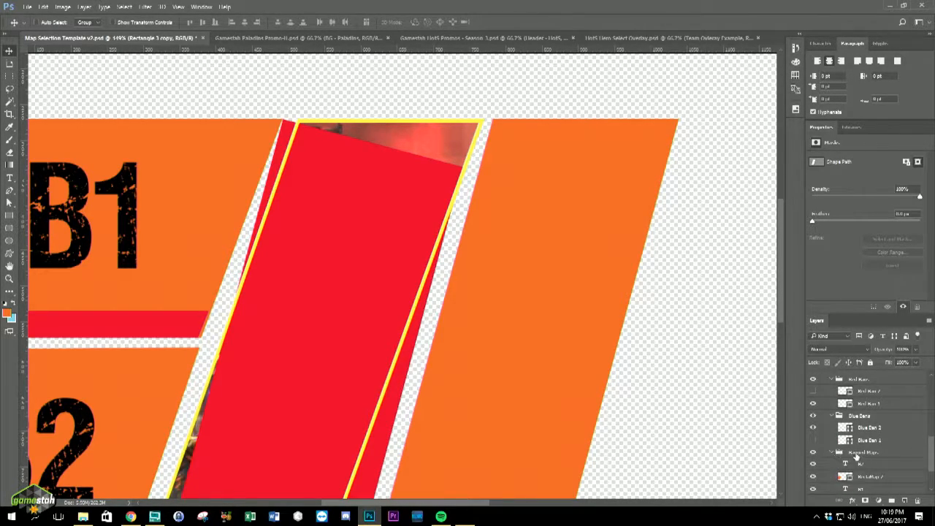
{"action": "left_click", "coordinate": [865, 452]}
{"action": "left_click", "coordinate": [813, 452]}
{"action": "left_click", "coordinate": [812, 451]}
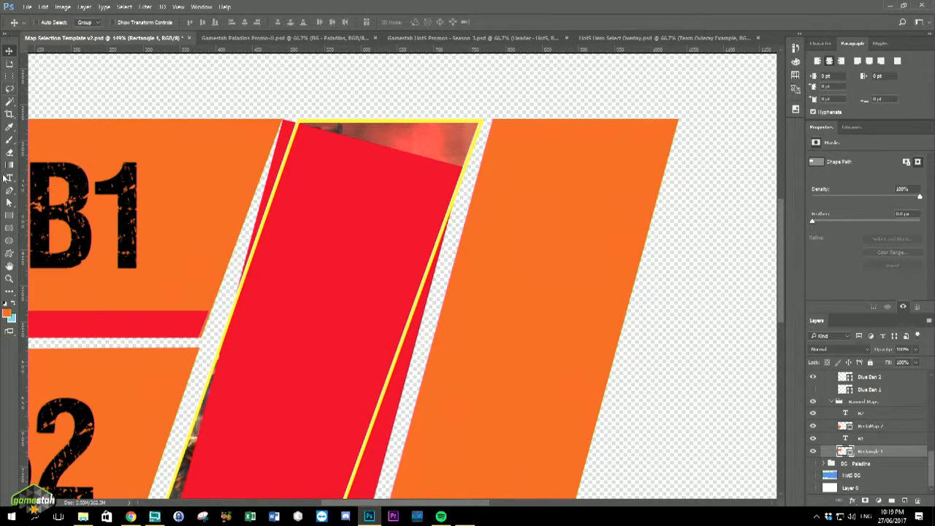
{"action": "left_click", "coordinate": [9, 202]}
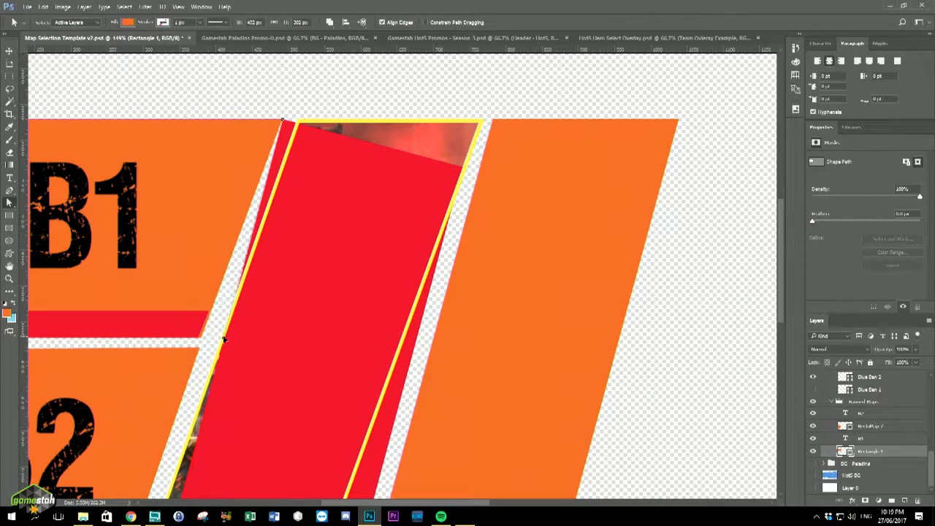
{"action": "left_click_drag", "start_coordinate": [224, 337], "coordinate": [223, 337]}
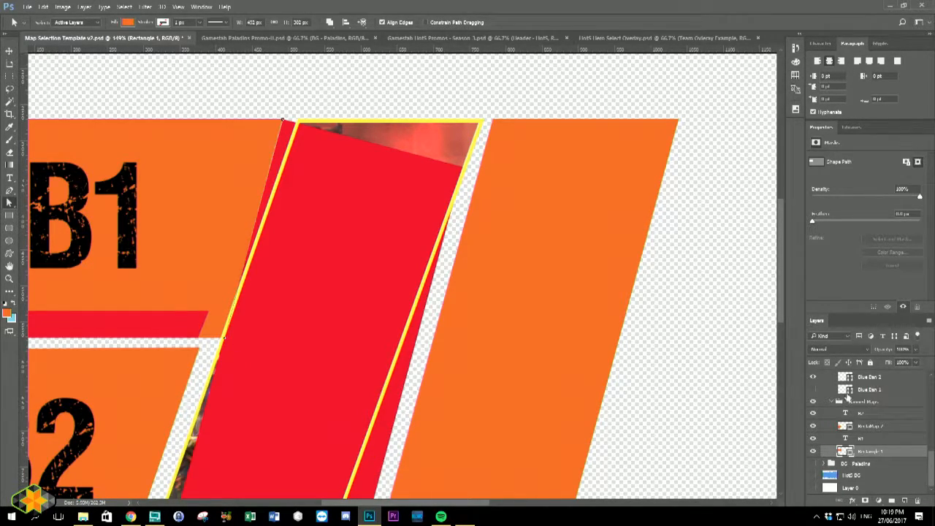
Collapse the Banned Maps, BANS and SELECTIONS groups, and hide the SELECTIONS group and the map artwork layer.
{"action": "left_click", "coordinate": [832, 401]}
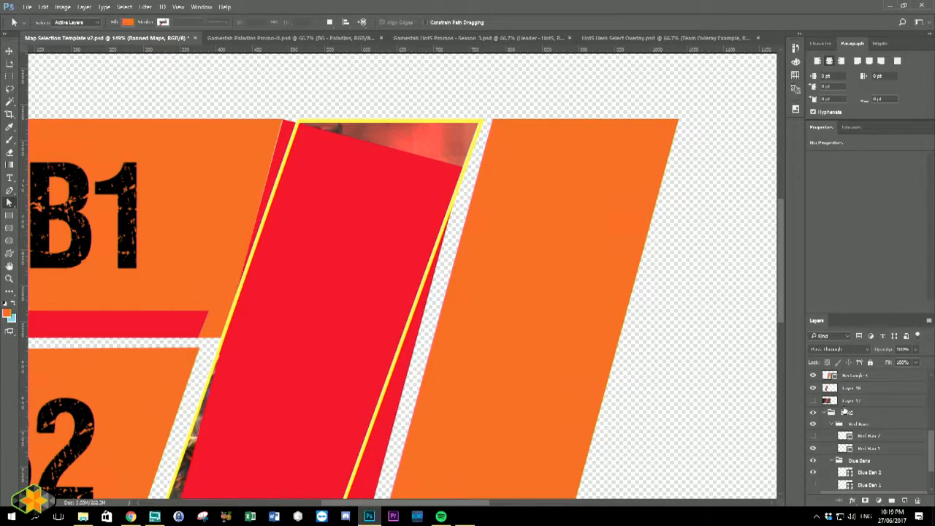
{"action": "left_click", "coordinate": [824, 402]}
{"action": "scroll", "coordinate": [840, 424], "scroll_direction": "up", "scroll_amount": 5}
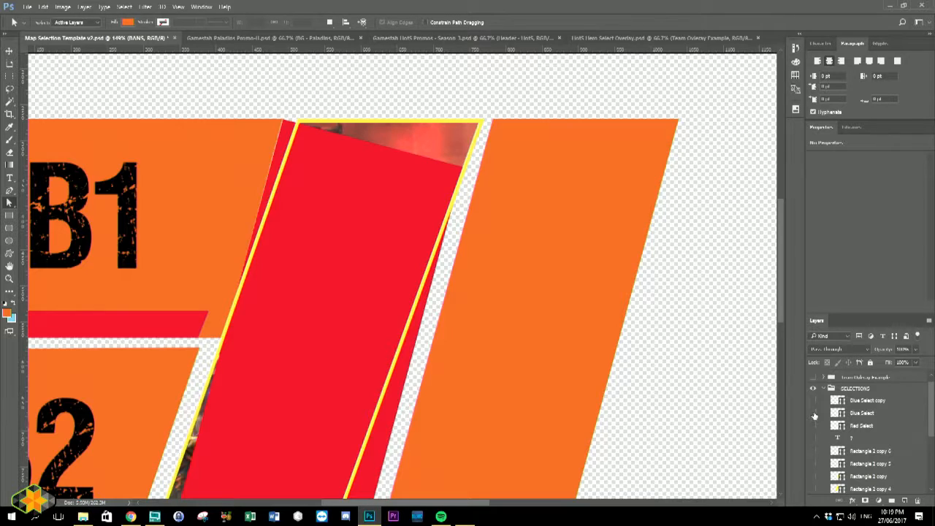
{"action": "left_click", "coordinate": [813, 389]}
{"action": "left_click", "coordinate": [824, 390]}
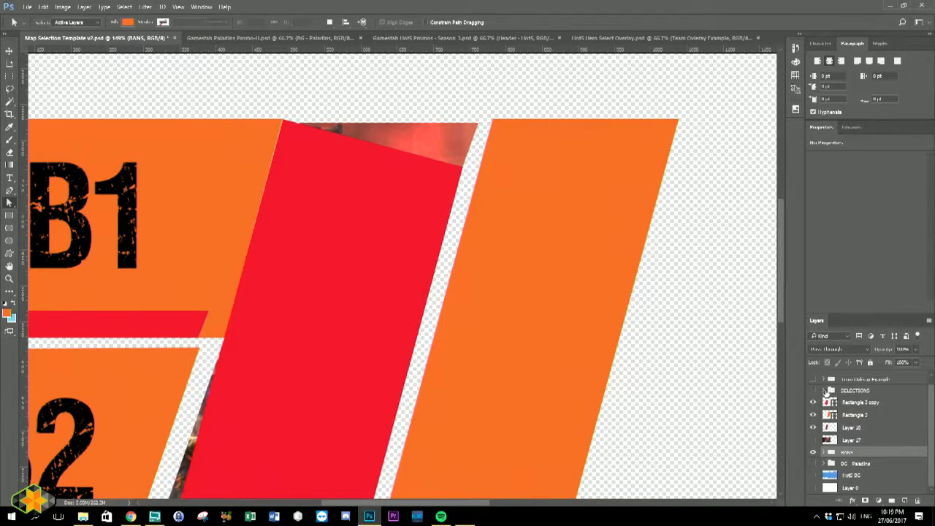
{"action": "left_click", "coordinate": [813, 428]}
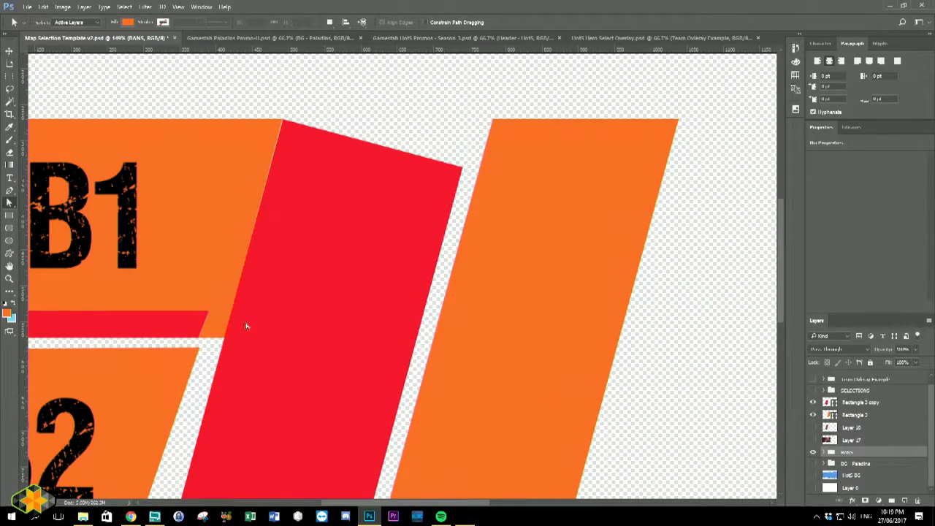
Expand the BANS and Banned Maps groups again and select the lower-right corner point of the B1 panel's shape.
{"action": "left_click", "coordinate": [824, 452]}
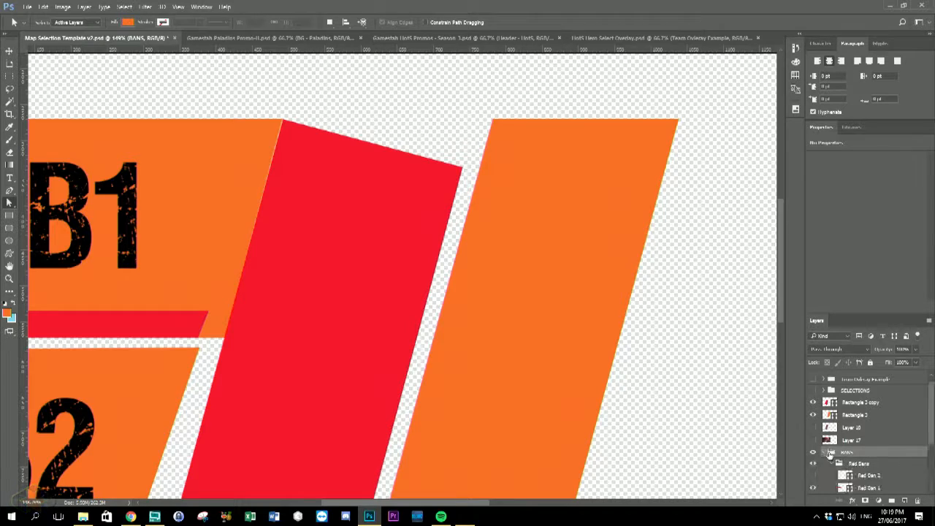
{"action": "scroll", "coordinate": [851, 457], "scroll_direction": "down", "scroll_amount": 2}
{"action": "scroll", "coordinate": [849, 457], "scroll_direction": "down", "scroll_amount": 2}
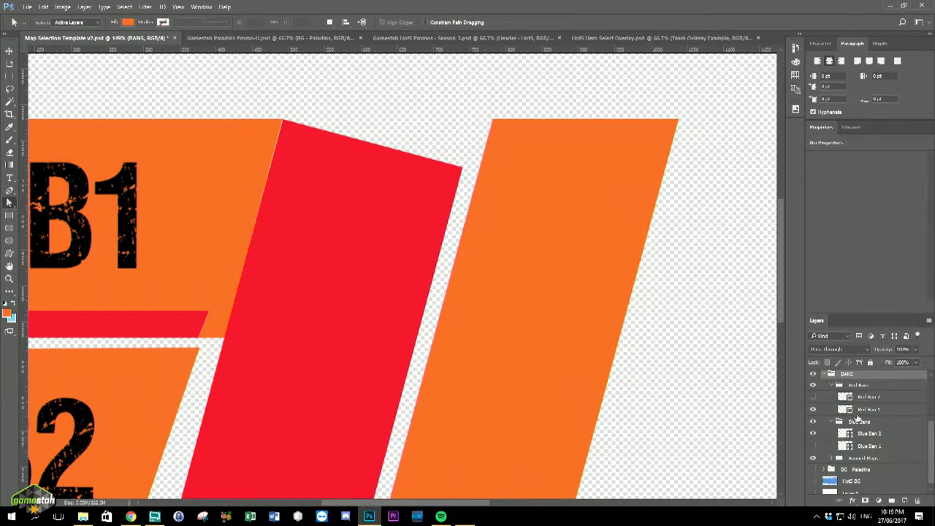
{"action": "left_click", "coordinate": [833, 459]}
{"action": "scroll", "coordinate": [836, 458], "scroll_direction": "down", "scroll_amount": 4}
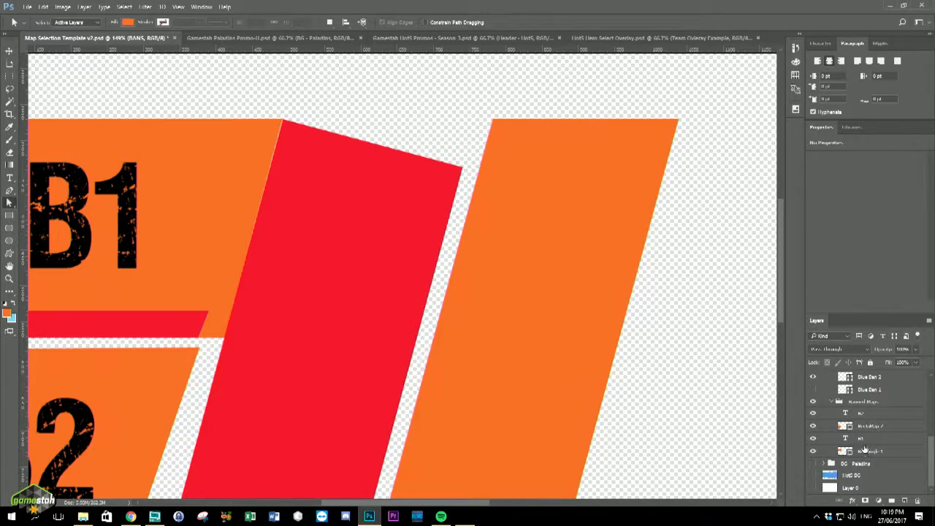
{"action": "left_click", "coordinate": [813, 450]}
{"action": "left_click", "coordinate": [813, 450]}
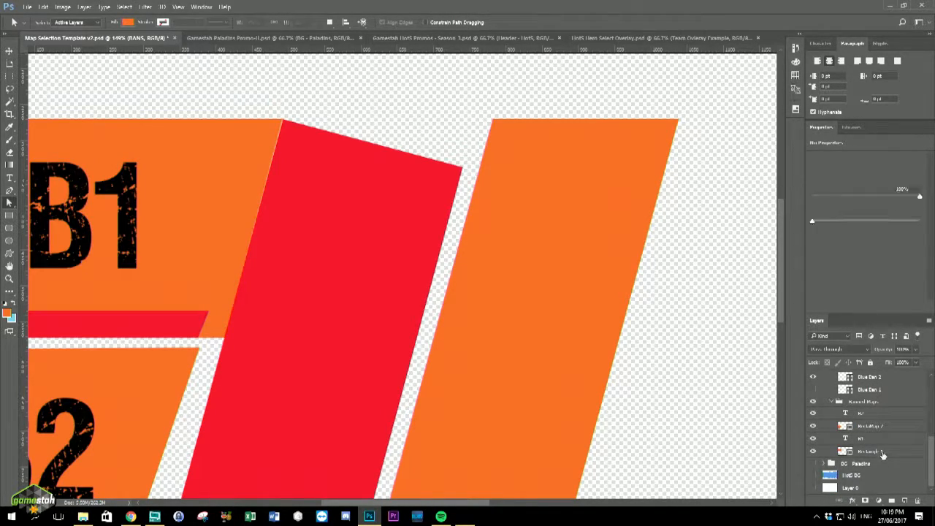
{"action": "left_click", "coordinate": [882, 453]}
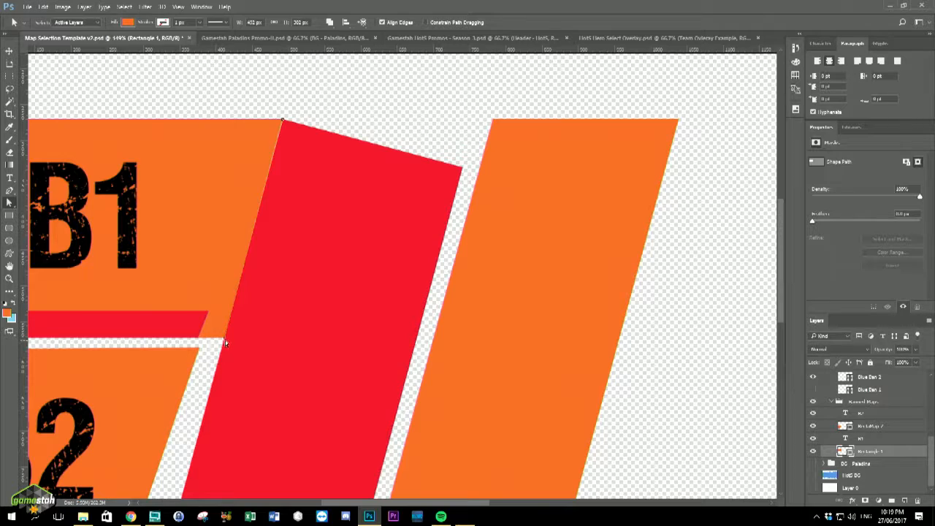
{"action": "left_click_drag", "start_coordinate": [222, 341], "coordinate": [223, 338]}
Shift the B1 panel's lower-right corner point about one pixel right toward the red guide and check the gap along the slanted edge.
{"action": "scroll", "coordinate": [208, 326], "scroll_direction": "up", "scroll_amount": 8}
{"action": "scroll", "coordinate": [224, 344], "scroll_direction": "up", "scroll_amount": 3}
{"action": "scroll", "coordinate": [224, 344], "scroll_direction": "down", "scroll_amount": 3}
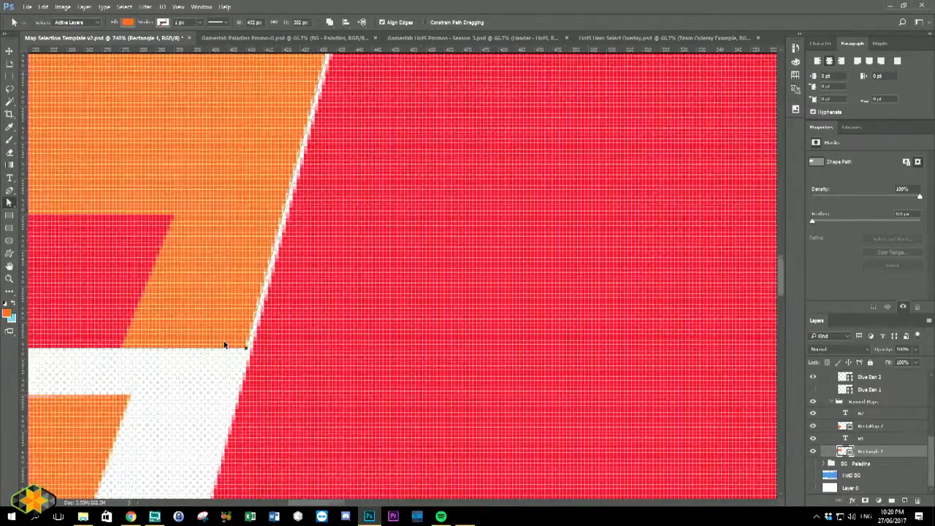
{"action": "scroll", "coordinate": [224, 344], "scroll_direction": "down", "scroll_amount": 1}
{"action": "left_click_drag", "start_coordinate": [777, 271], "coordinate": [797, 265]}
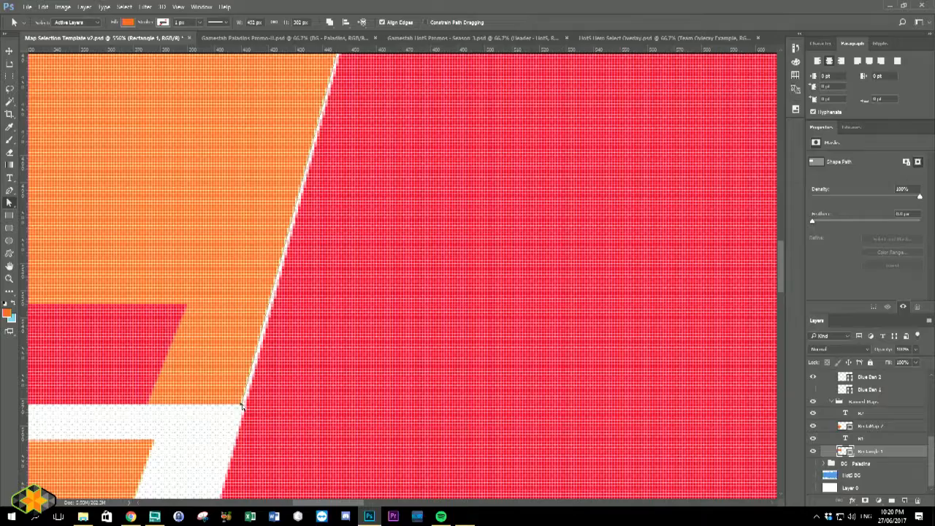
{"action": "scroll", "coordinate": [244, 406], "scroll_direction": "up", "scroll_amount": 5}
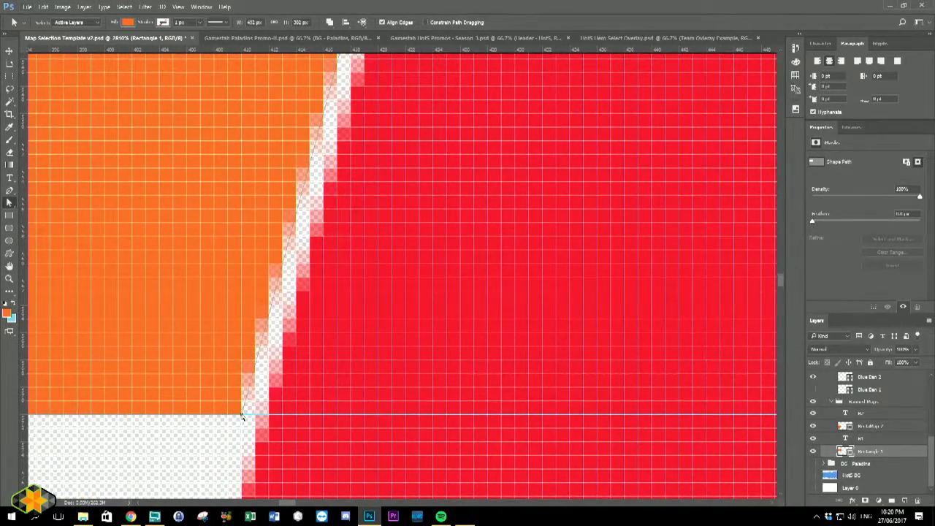
{"action": "left_click_drag", "start_coordinate": [242, 414], "coordinate": [255, 415]}
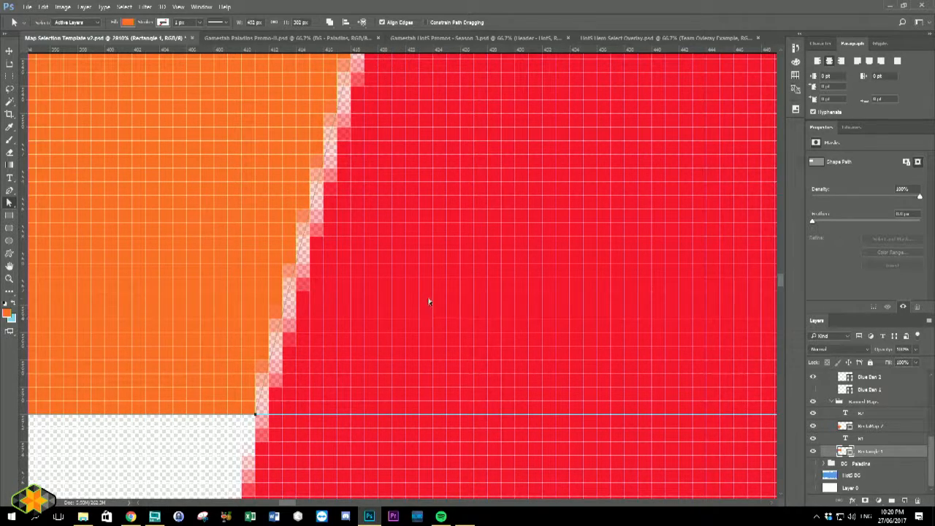
{"action": "left_click_drag", "start_coordinate": [780, 281], "coordinate": [781, 234]}
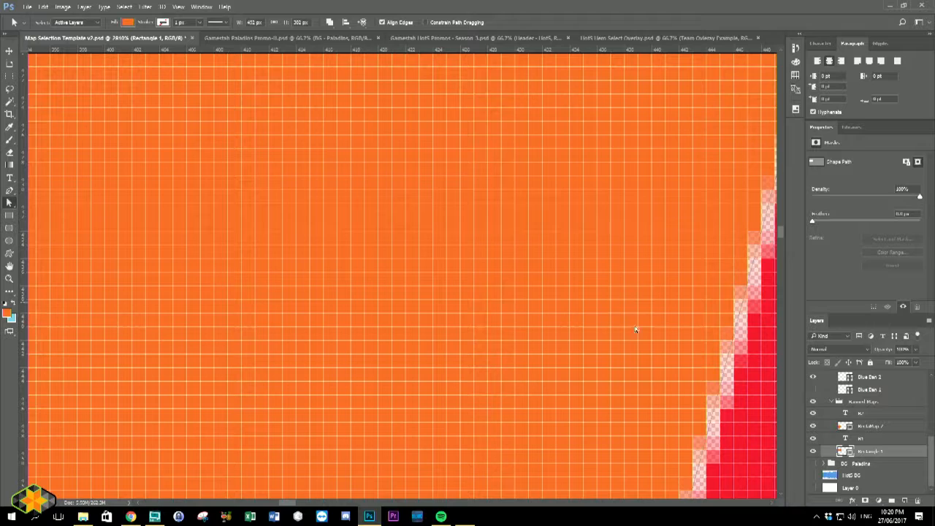
{"action": "left_click_drag", "start_coordinate": [292, 504], "coordinate": [293, 504]}
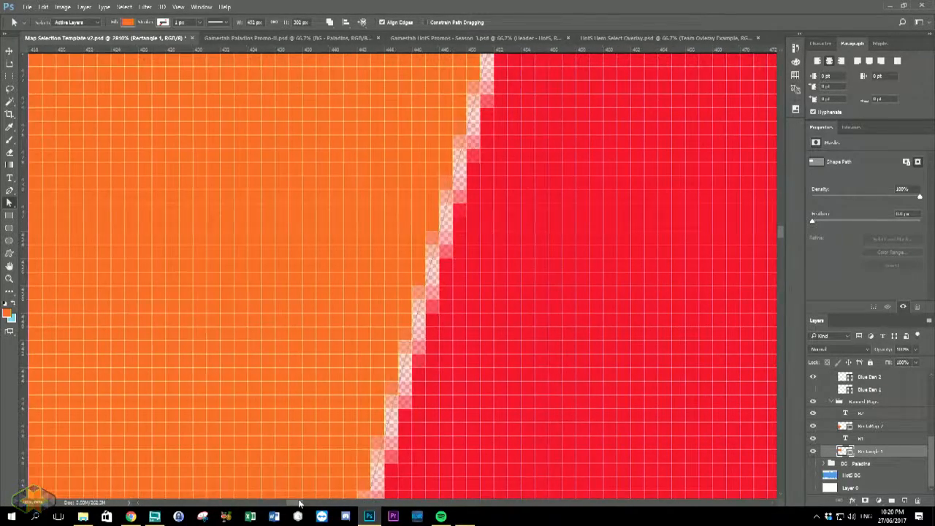
Inspect the B1 panel's full slanted edge against the red guide, including its upper corner and the overall layout.
{"action": "left_click_drag", "start_coordinate": [780, 231], "coordinate": [785, 190]}
{"action": "scroll", "coordinate": [698, 217], "scroll_direction": "down", "scroll_amount": 8}
{"action": "scroll", "coordinate": [698, 217], "scroll_direction": "down", "scroll_amount": 6}
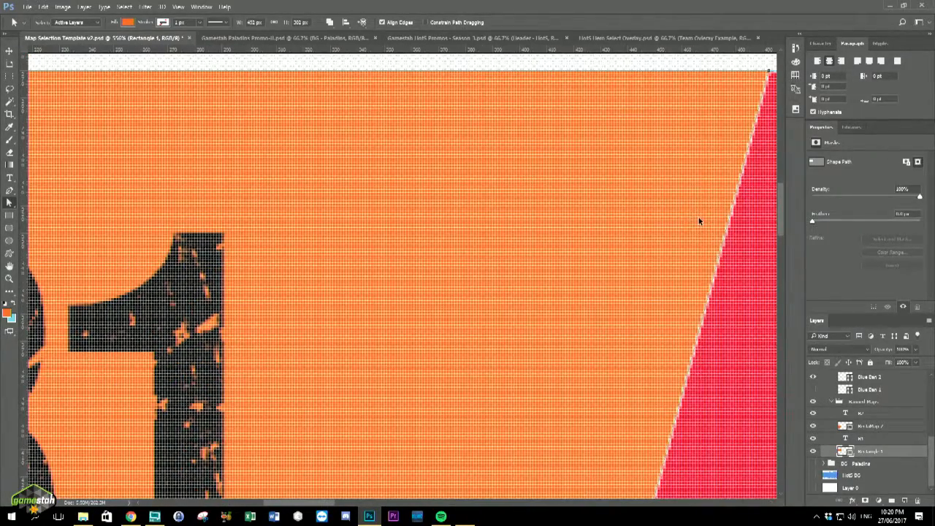
{"action": "left_click_drag", "start_coordinate": [319, 505], "coordinate": [341, 509]}
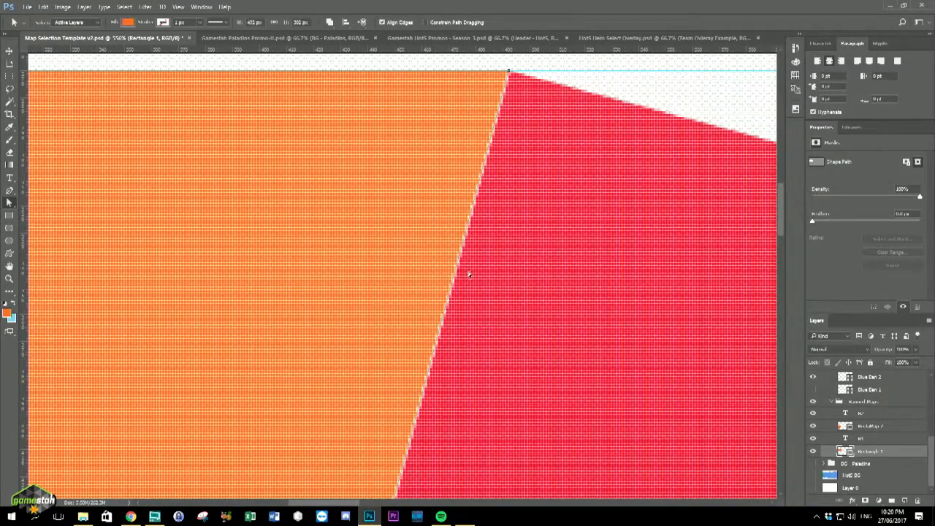
{"action": "left_click_drag", "start_coordinate": [351, 507], "coordinate": [308, 506]}
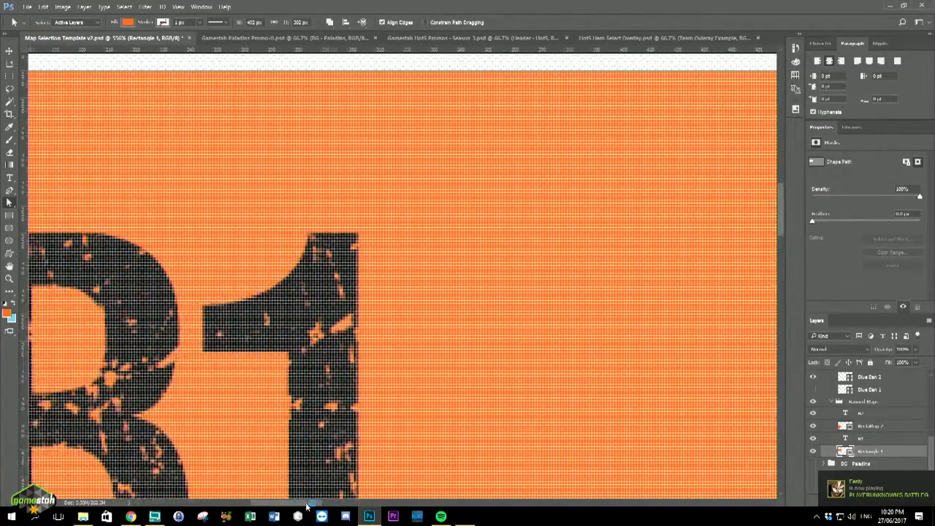
{"action": "scroll", "coordinate": [328, 426], "scroll_direction": "down", "scroll_amount": 8}
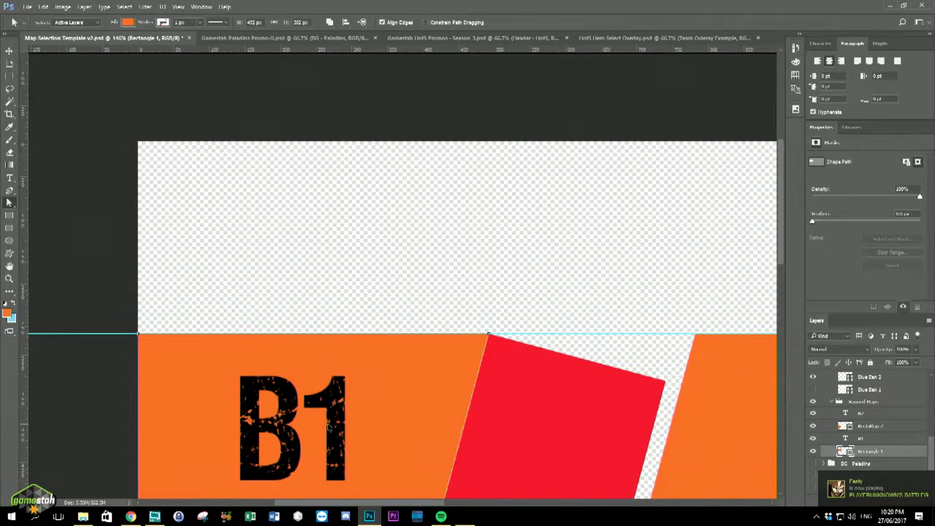
{"action": "scroll", "coordinate": [328, 427], "scroll_direction": "down", "scroll_amount": 3}
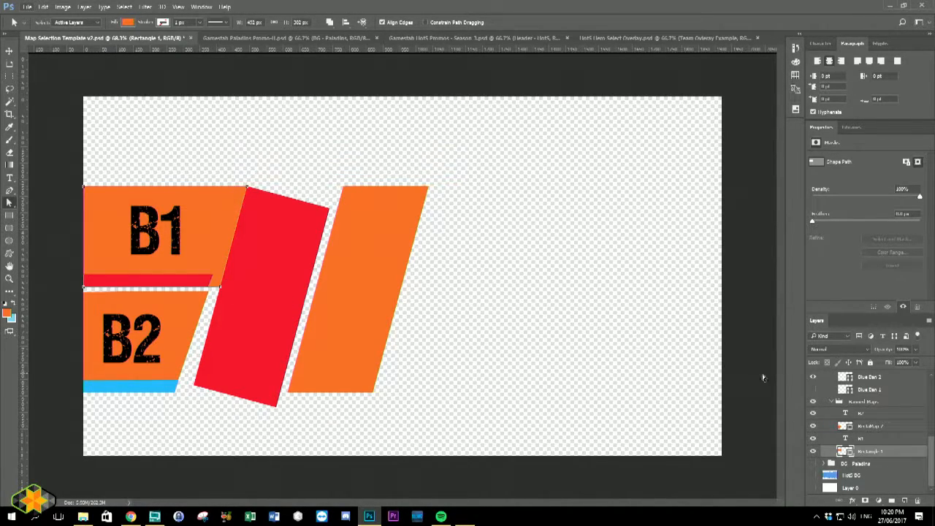
Replace the B2 panel's orange shape with a duplicate of the B1 panel's shape, placed directly below B1 along the red guide.
{"action": "left_click", "coordinate": [876, 426]}
{"action": "key", "text": "Delete"}
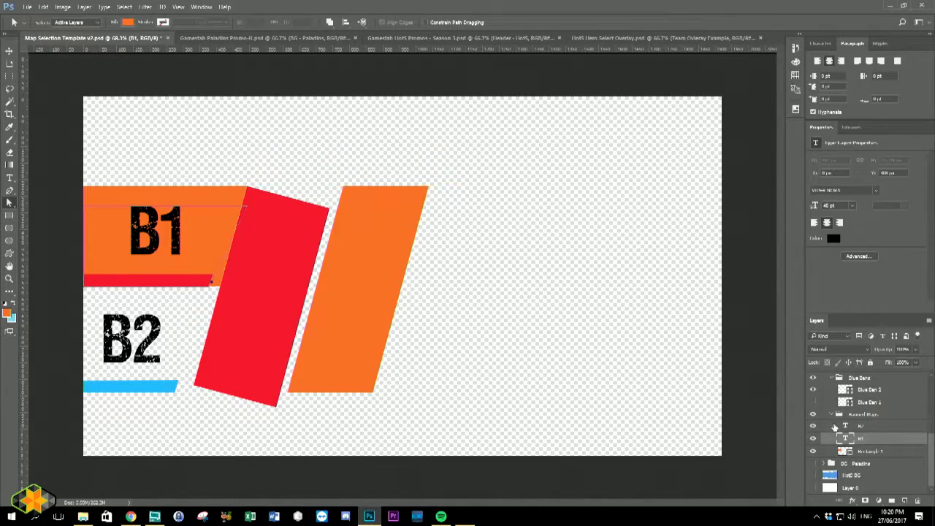
{"action": "left_click", "coordinate": [870, 452]}
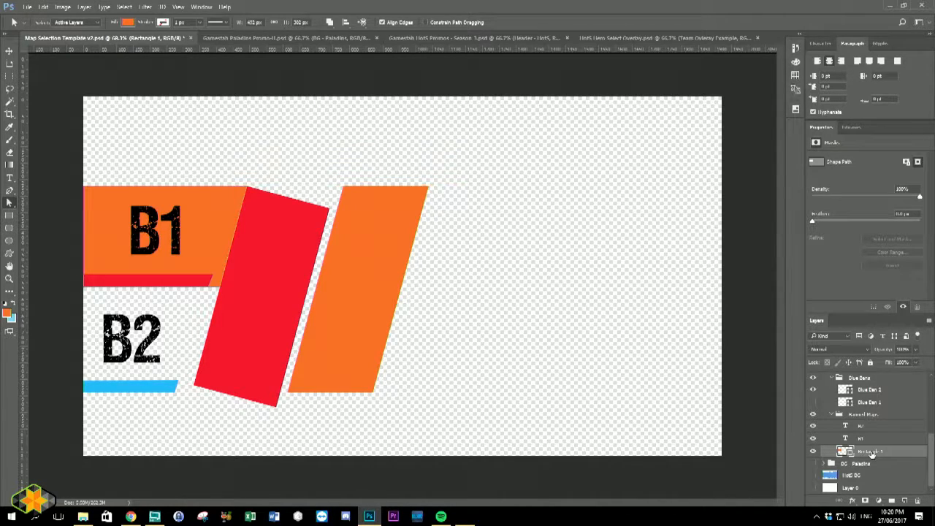
{"action": "key", "text": "ctrl+j"}
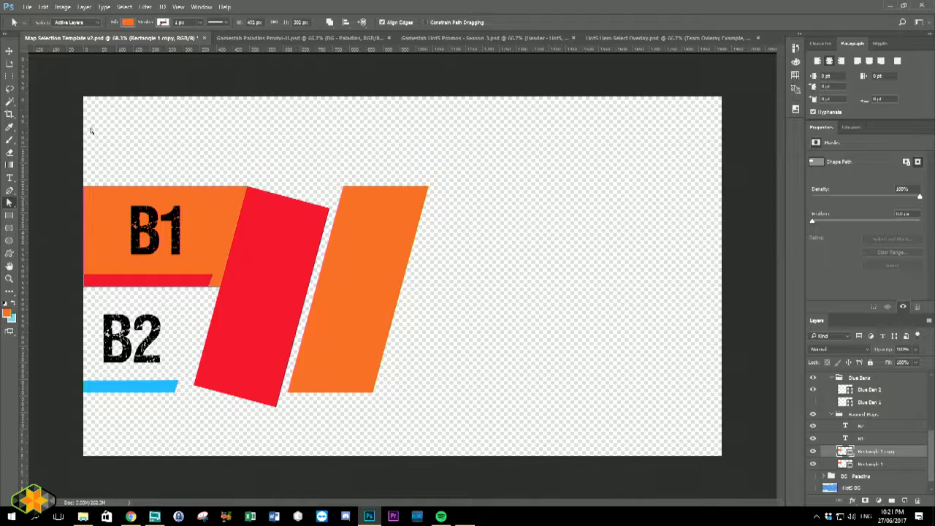
{"action": "left_click", "coordinate": [9, 51]}
{"action": "left_click_drag", "start_coordinate": [215, 251], "coordinate": [186, 354]}
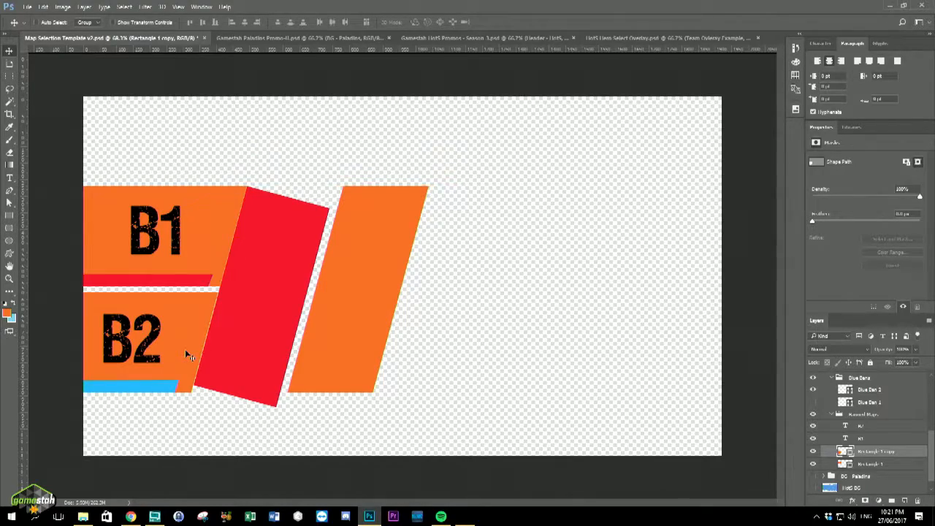
Nudge the new B2 shape one pixel right toward the red guide and check the gap along its slanted edge.
{"action": "scroll", "coordinate": [184, 349], "scroll_direction": "up", "scroll_amount": 4}
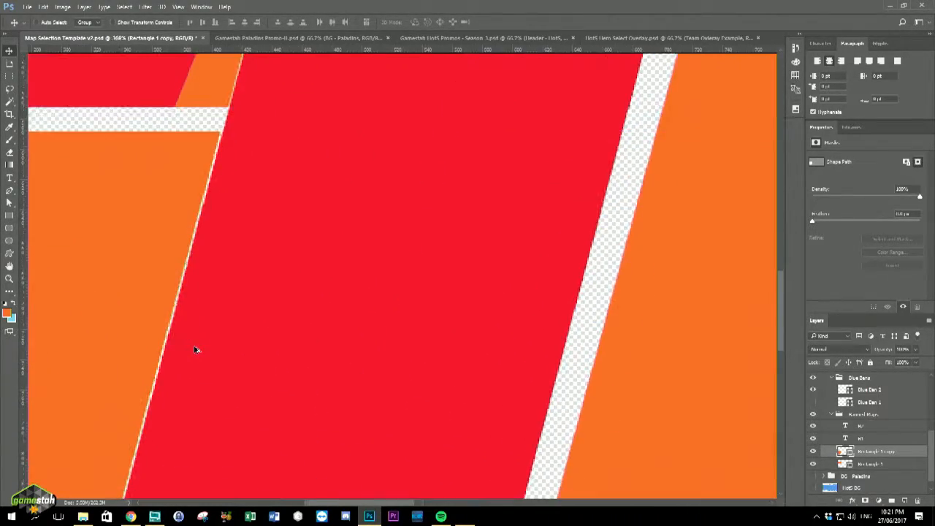
{"action": "scroll", "coordinate": [195, 349], "scroll_direction": "up", "scroll_amount": 6}
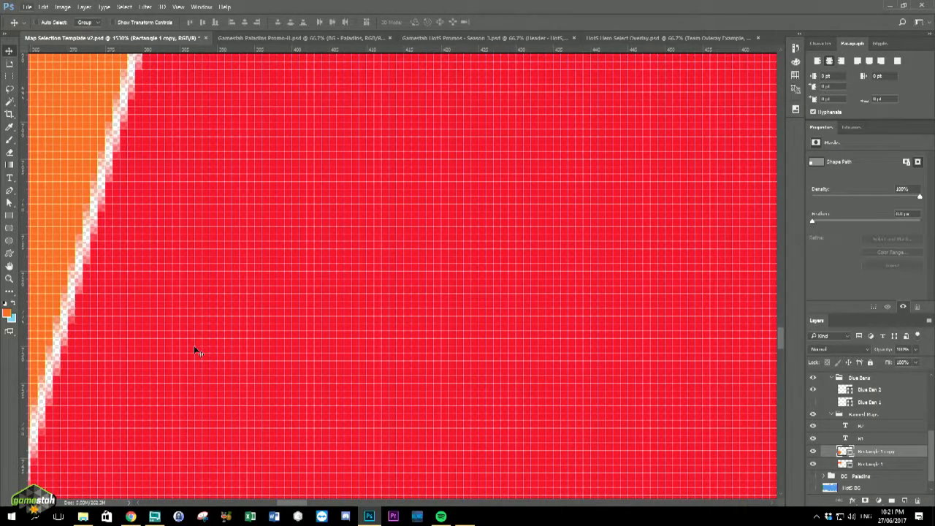
{"action": "left_click", "coordinate": [11, 51]}
{"action": "key", "text": "Right"}
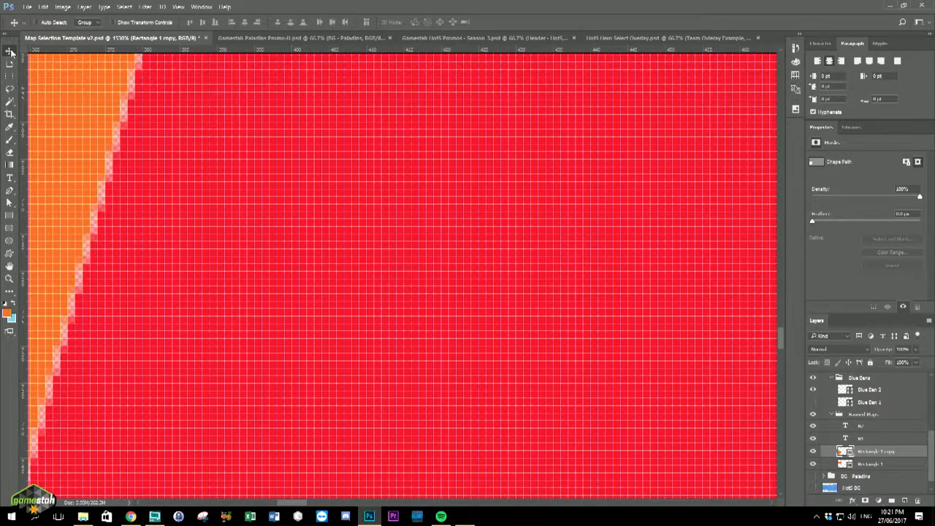
{"action": "left_click_drag", "start_coordinate": [781, 332], "coordinate": [798, 316]}
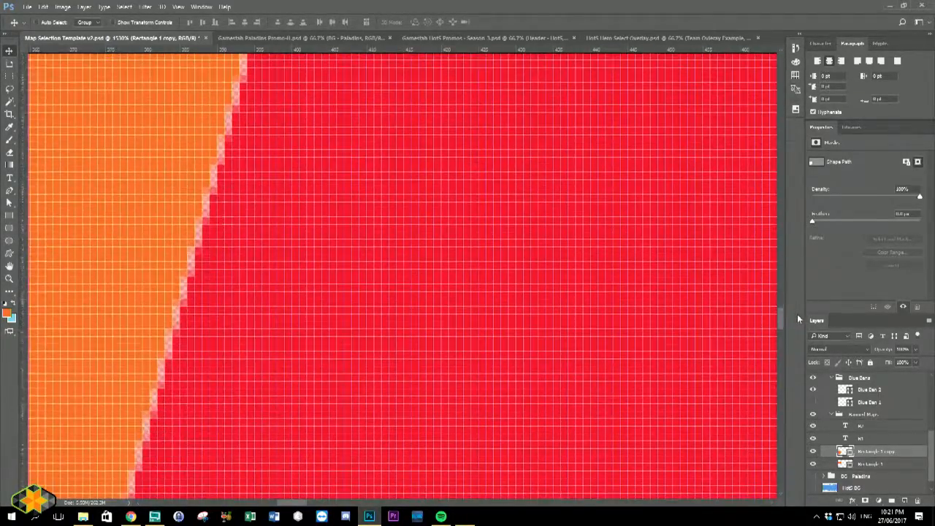
{"action": "scroll", "coordinate": [470, 314], "scroll_direction": "down", "scroll_amount": 8}
{"action": "scroll", "coordinate": [470, 313], "scroll_direction": "down", "scroll_amount": 5}
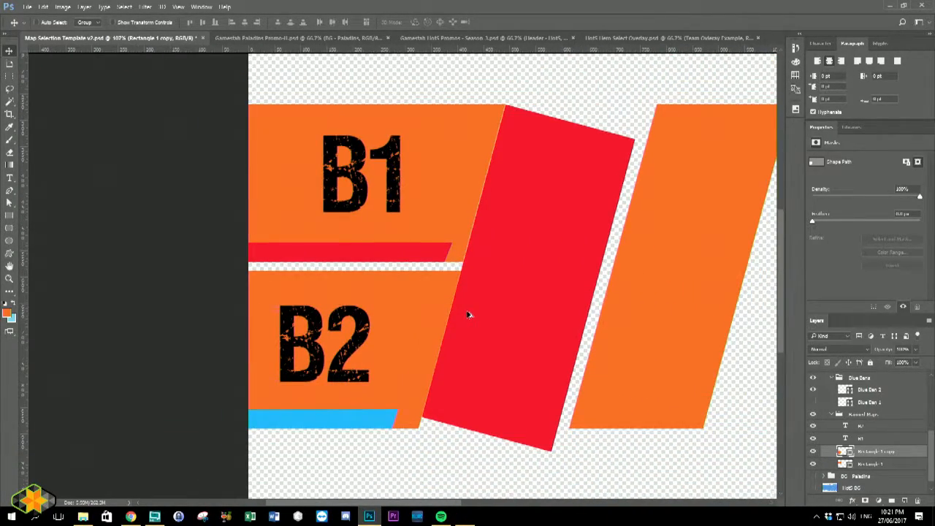
{"action": "scroll", "coordinate": [470, 314], "scroll_direction": "up", "scroll_amount": 1}
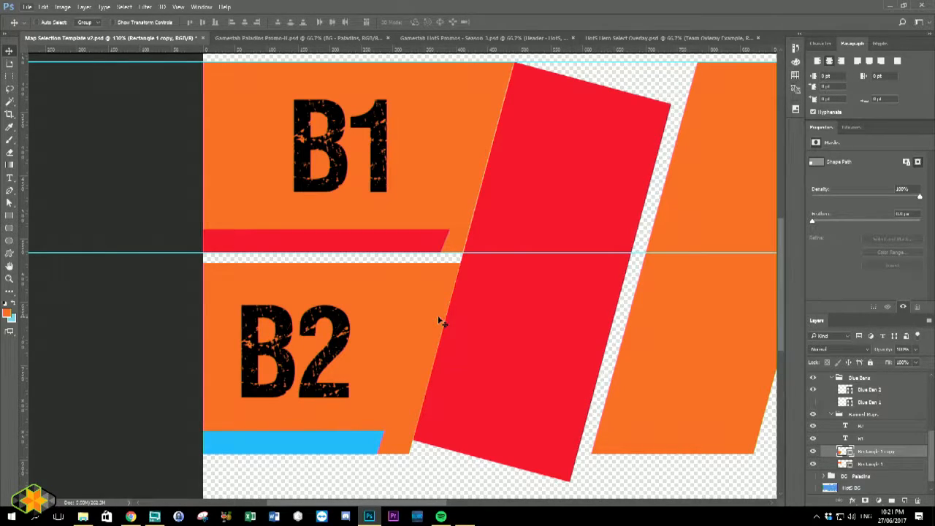
Collapse the Banned Maps group and hide the red guide layer, Rectangle 3 copy.
{"action": "left_click", "coordinate": [833, 414]}
{"action": "scroll", "coordinate": [847, 423], "scroll_direction": "up", "scroll_amount": 5}
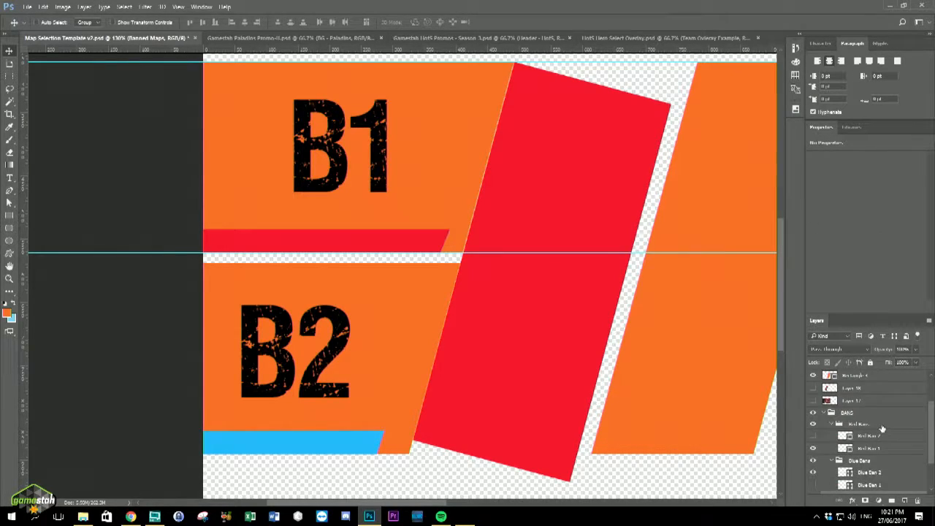
{"action": "left_click", "coordinate": [813, 395]}
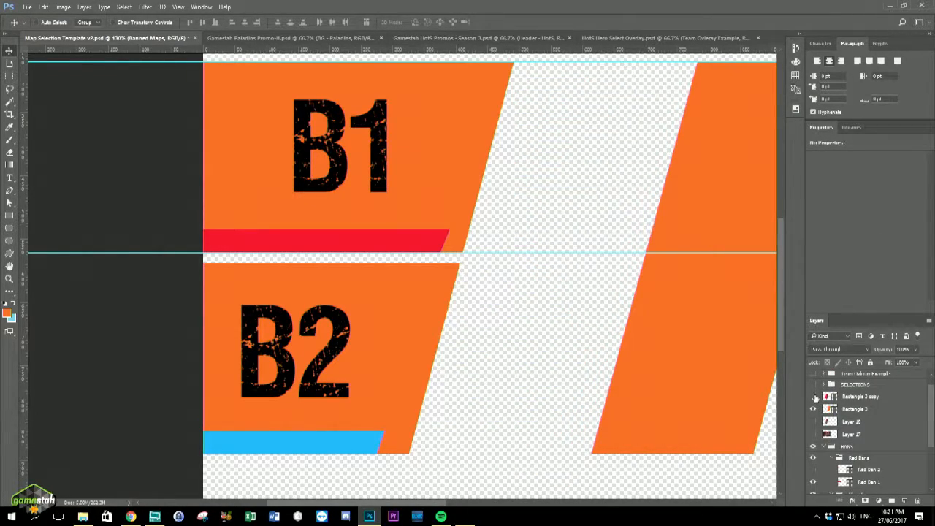
Change the fill of the tall slanted Rectangle 3 panel from the swatches to yellow.
{"action": "left_click", "coordinate": [869, 409]}
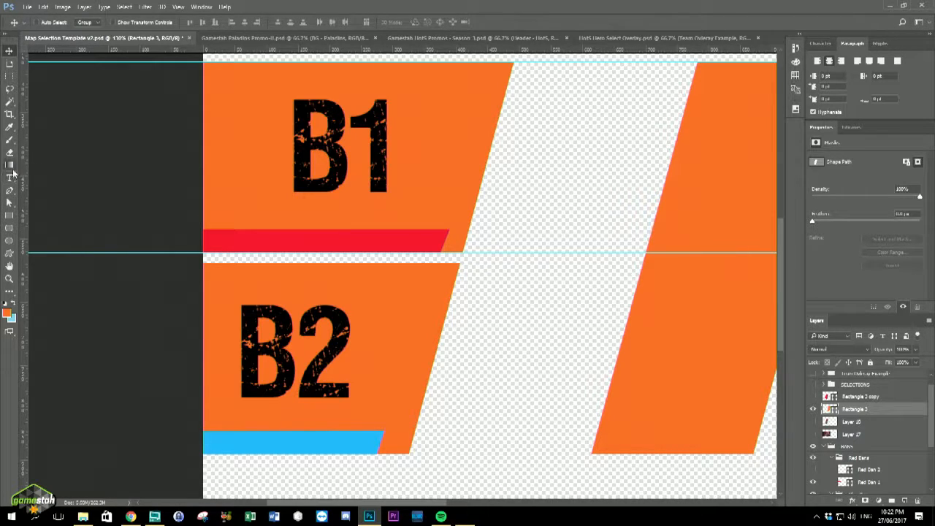
{"action": "left_click", "coordinate": [10, 215]}
{"action": "left_click", "coordinate": [89, 22]}
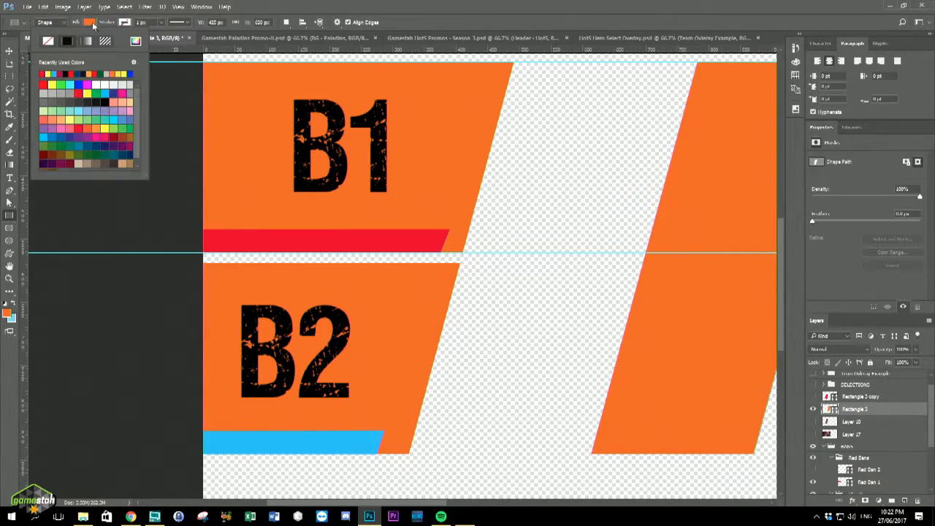
{"action": "left_click", "coordinate": [56, 82]}
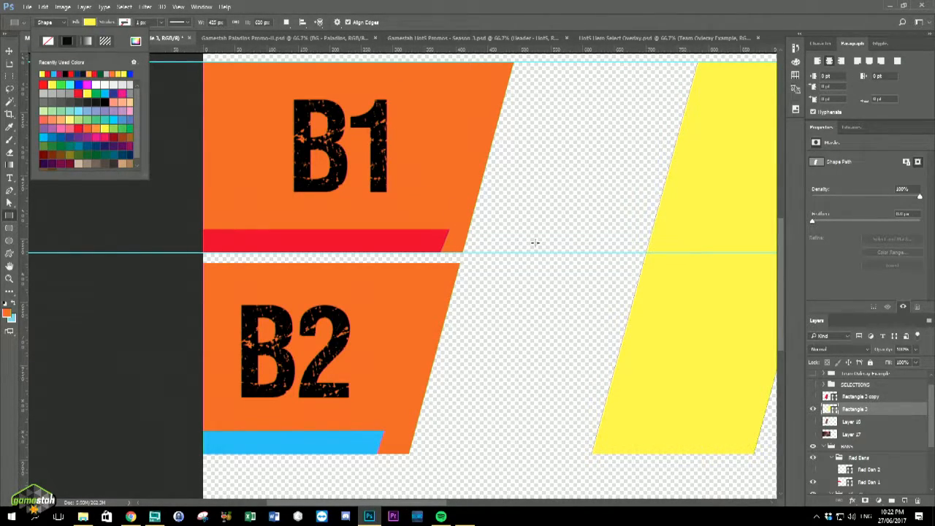
Move the yellow panel left beside the slanted edges of B1 and B2, leaving a narrow gap and keeping it vertically aligned.
{"action": "scroll", "coordinate": [535, 243], "scroll_direction": "down", "scroll_amount": 8}
{"action": "scroll", "coordinate": [535, 242], "scroll_direction": "up", "scroll_amount": 2}
{"action": "scroll", "coordinate": [534, 242], "scroll_direction": "down", "scroll_amount": 3}
{"action": "scroll", "coordinate": [536, 244], "scroll_direction": "up", "scroll_amount": 1}
{"action": "key", "text": "v"}
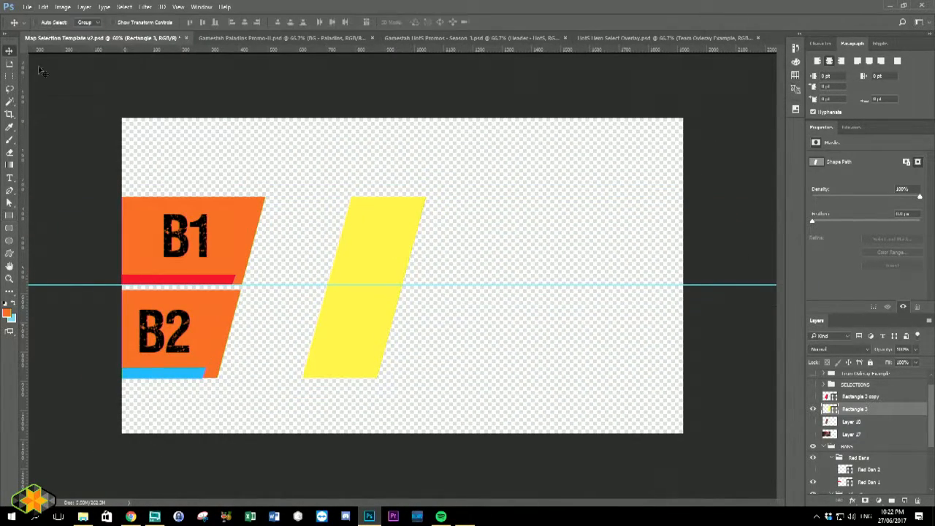
{"action": "left_click_drag", "start_coordinate": [395, 248], "coordinate": [310, 252]}
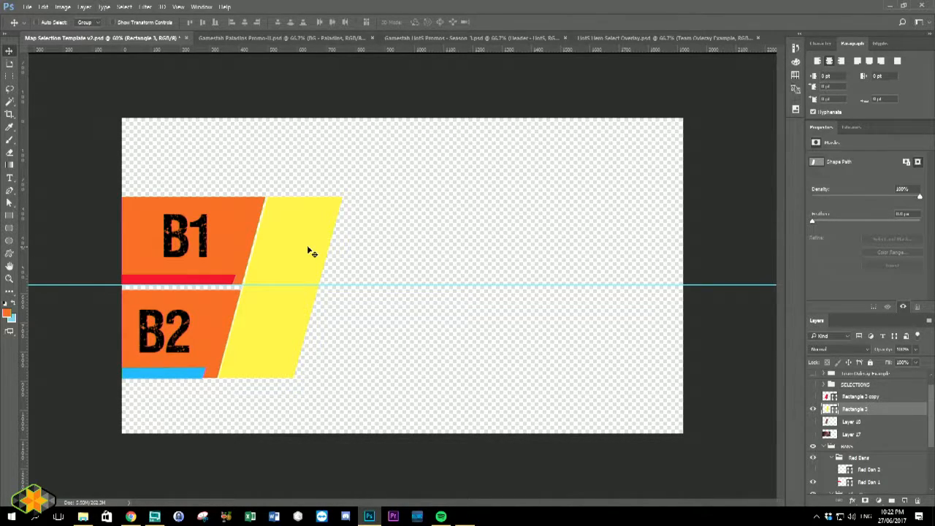
{"action": "scroll", "coordinate": [255, 259], "scroll_direction": "up", "scroll_amount": 6}
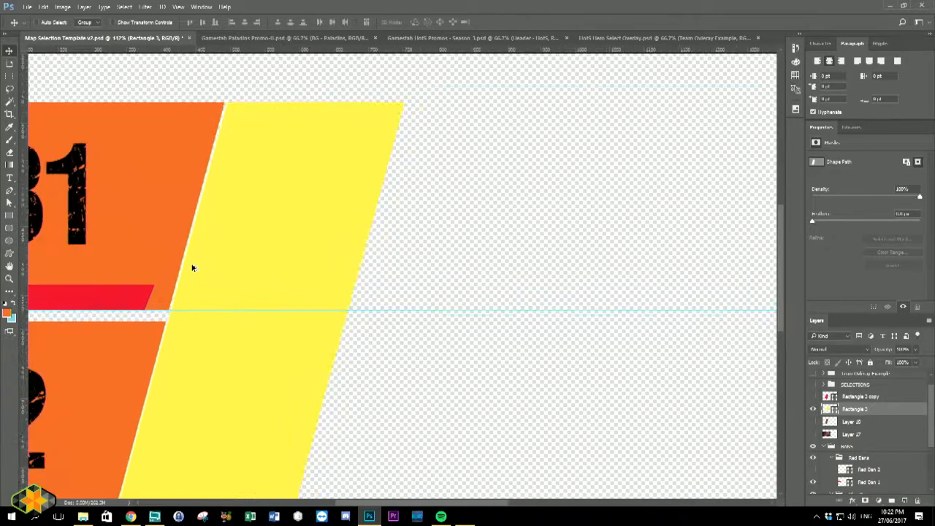
{"action": "scroll", "coordinate": [192, 268], "scroll_direction": "up", "scroll_amount": 2}
{"action": "scroll", "coordinate": [192, 268], "scroll_direction": "up", "scroll_amount": 1}
{"action": "scroll", "coordinate": [192, 266], "scroll_direction": "down", "scroll_amount": 3}
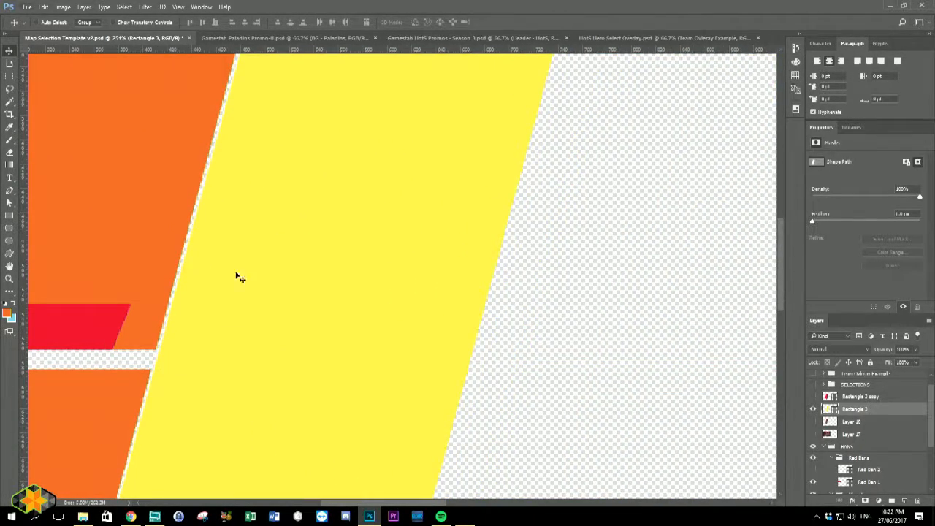
Expand the Banned Maps group, select the B2 panel's shape and examine its slanted gap to the yellow panel.
{"action": "scroll", "coordinate": [841, 423], "scroll_direction": "down", "scroll_amount": 3}
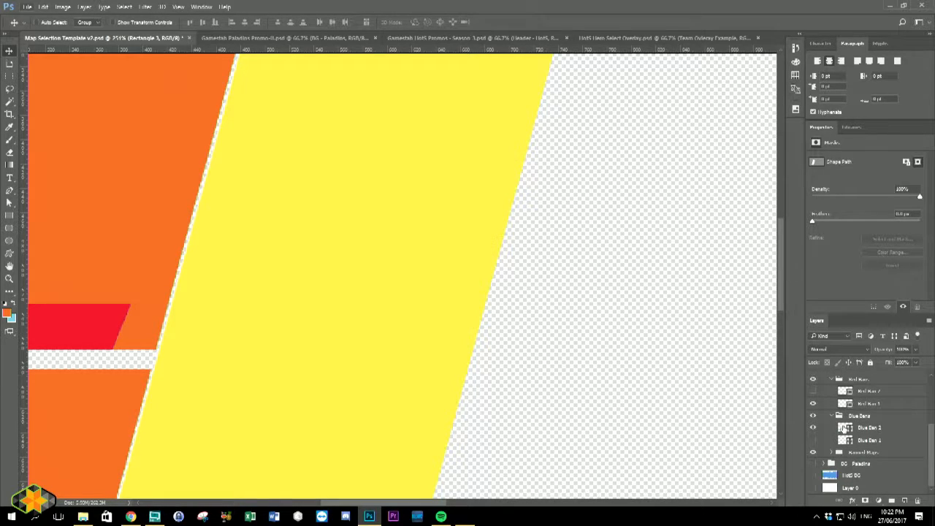
{"action": "left_click", "coordinate": [855, 453]}
{"action": "left_click", "coordinate": [831, 453]}
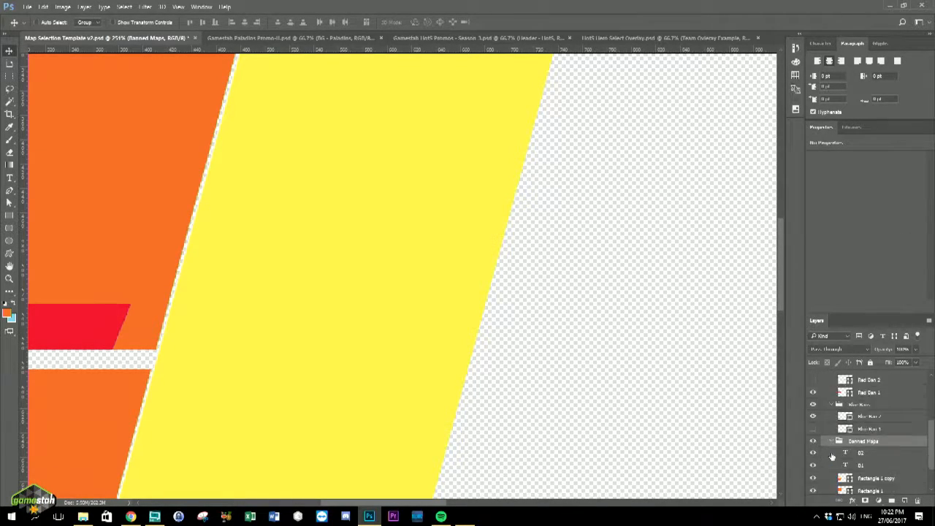
{"action": "scroll", "coordinate": [831, 457], "scroll_direction": "down", "scroll_amount": 2}
{"action": "left_click", "coordinate": [864, 438]}
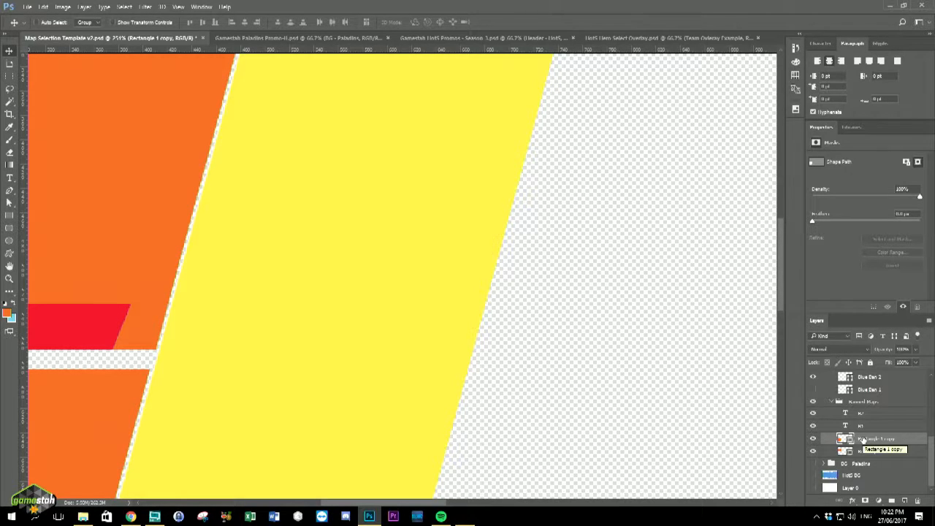
{"action": "scroll", "coordinate": [352, 368], "scroll_direction": "down", "scroll_amount": 8}
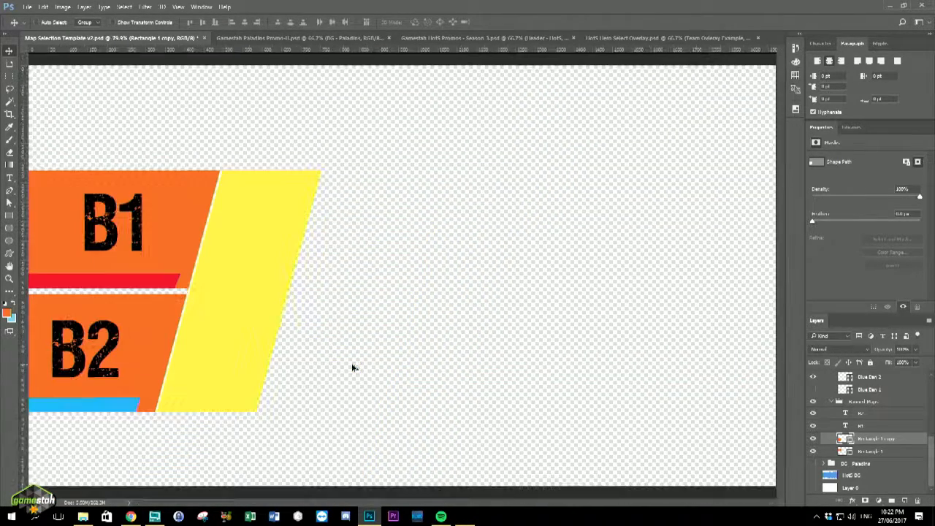
{"action": "scroll", "coordinate": [353, 367], "scroll_direction": "up", "scroll_amount": 1}
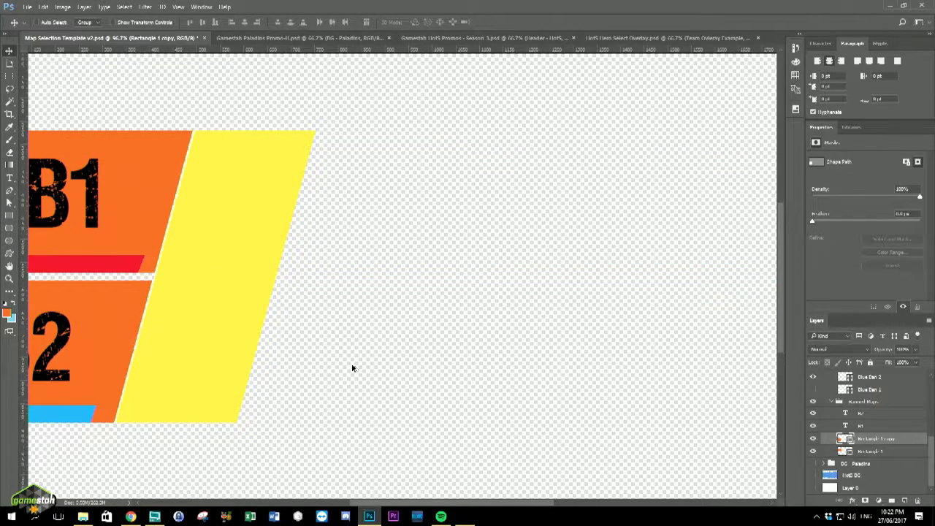
{"action": "scroll", "coordinate": [352, 368], "scroll_direction": "down", "scroll_amount": 1}
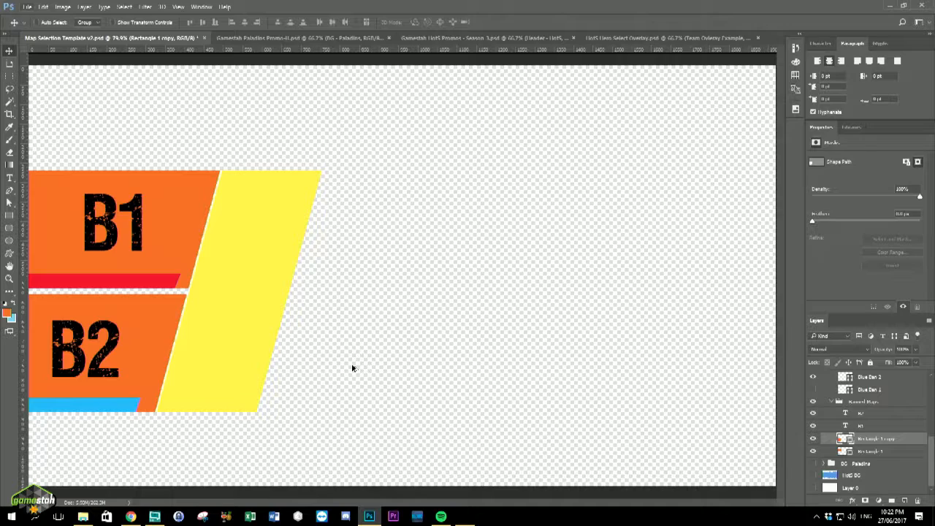
Shift the yellow Rectangle 3 panel slightly right to widen its slanted gap to about the spacing between B1 and B2.
{"action": "scroll", "coordinate": [888, 411], "scroll_direction": "up", "scroll_amount": 5}
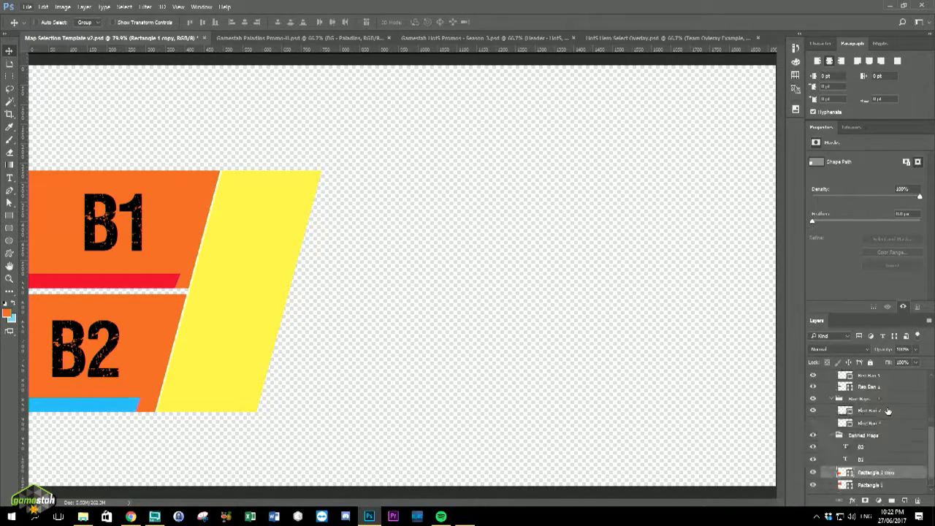
{"action": "scroll", "coordinate": [888, 411], "scroll_direction": "up", "scroll_amount": 1}
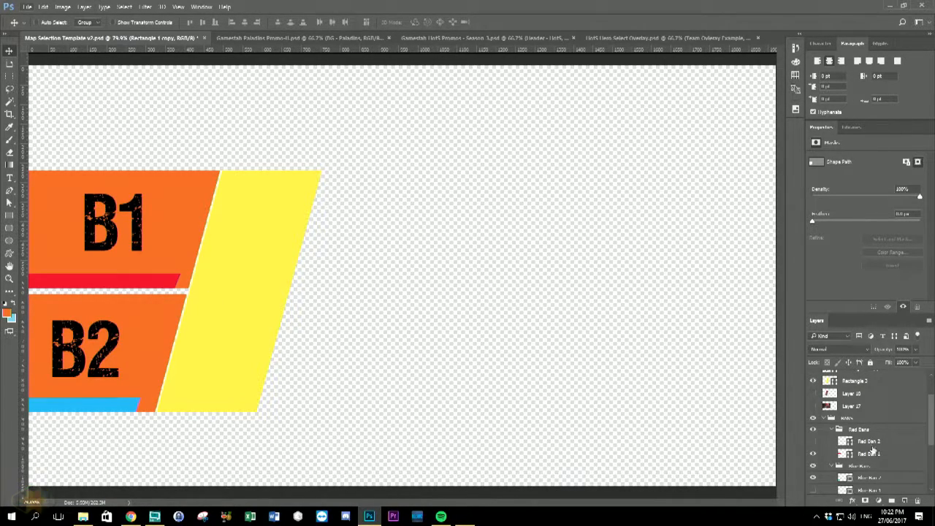
{"action": "left_click", "coordinate": [850, 382]}
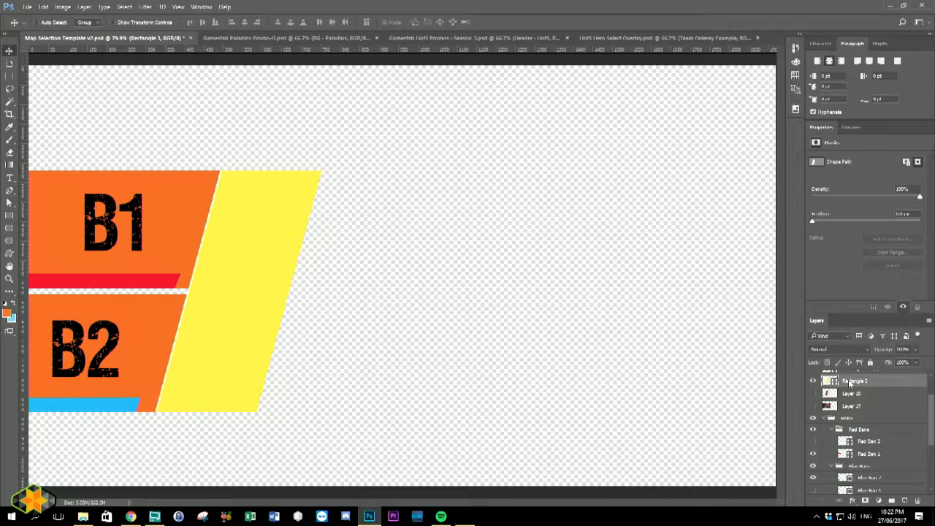
{"action": "key", "text": "shift+Right"}
{"action": "key", "text": "Right"}
{"action": "key", "text": "Right"}
{"action": "key", "text": "Left"}
{"action": "key", "text": "Left"}
{"action": "key", "text": "Left"}
{"action": "key", "text": "Left"}
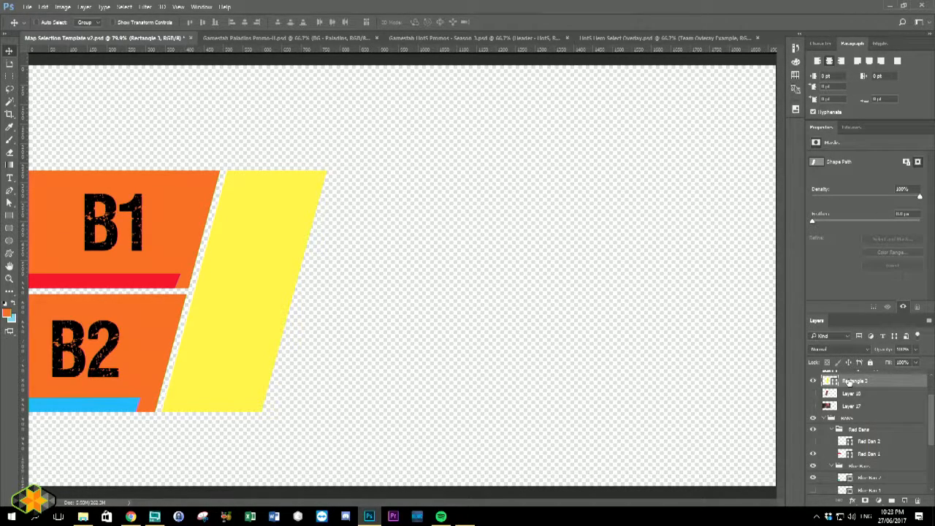
{"action": "scroll", "coordinate": [865, 395], "scroll_direction": "up", "scroll_amount": 2}
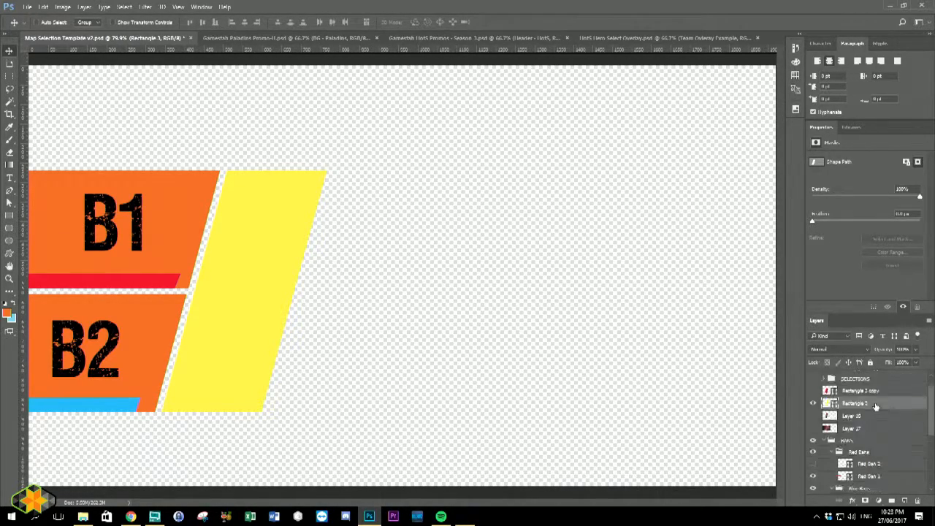
Duplicate the yellow Rectangle 3 panel three times and move the copies together right, leaving a matching slanted gap beside the original.
{"action": "key", "text": "ctrl+j"}
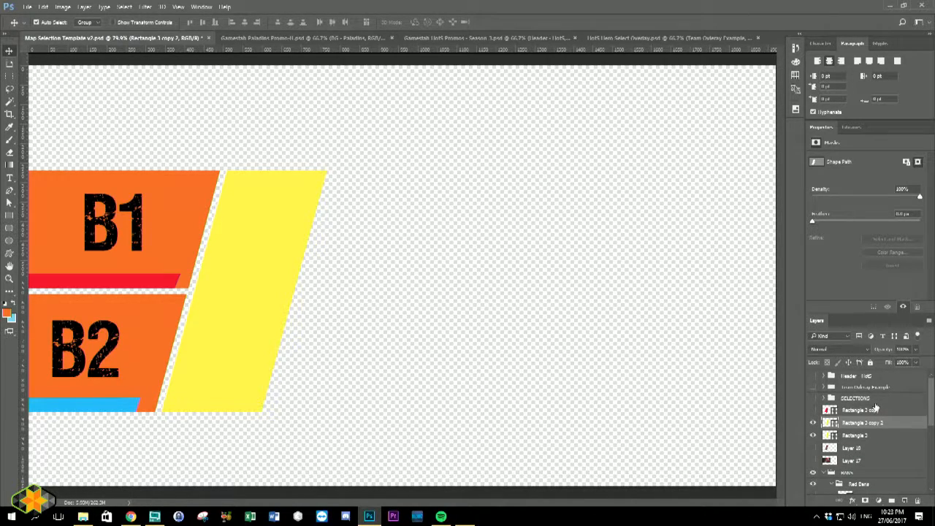
{"action": "key", "text": "ctrl+j"}
{"action": "key", "text": "ctrl+j"}
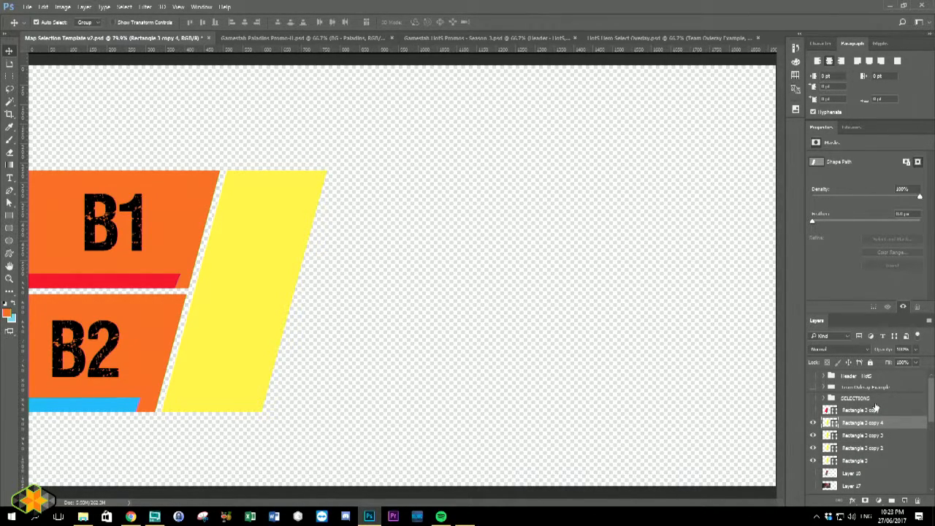
{"action": "left_click", "coordinate": [871, 448]}
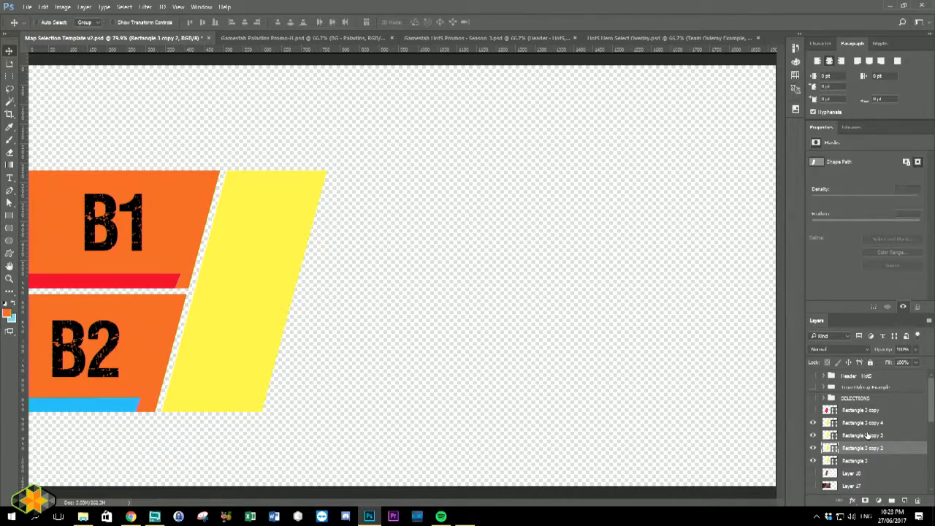
{"action": "left_click", "coordinate": [868, 436], "text": "shift"}
{"action": "left_click", "coordinate": [868, 423], "text": "shift"}
{"action": "left_click_drag", "start_coordinate": [258, 285], "coordinate": [362, 279]}
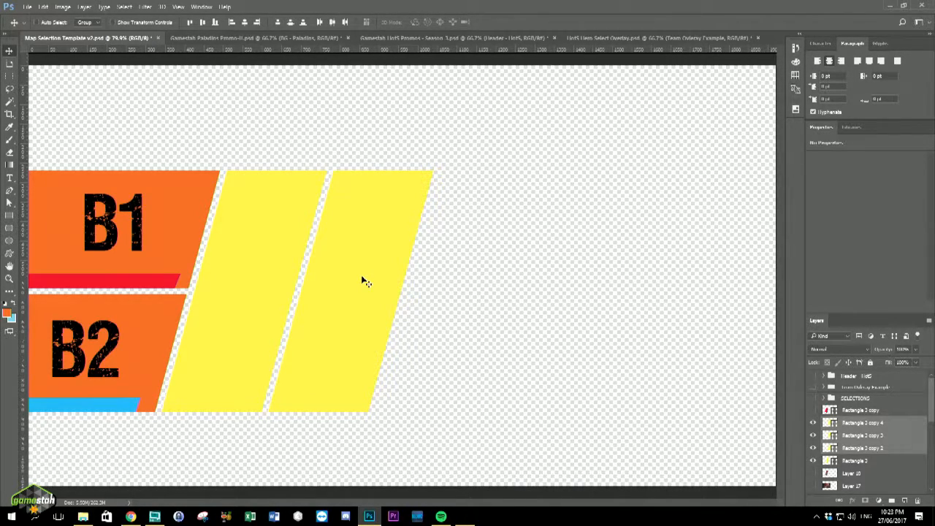
Spread Rectangle 3 copy 3 and copy 4 further right as the third and fourth yellow panels with matching slanted gaps.
{"action": "left_click", "coordinate": [862, 423]}
{"action": "left_click", "coordinate": [865, 437], "text": "shift"}
{"action": "left_click_drag", "start_coordinate": [358, 260], "coordinate": [463, 263]}
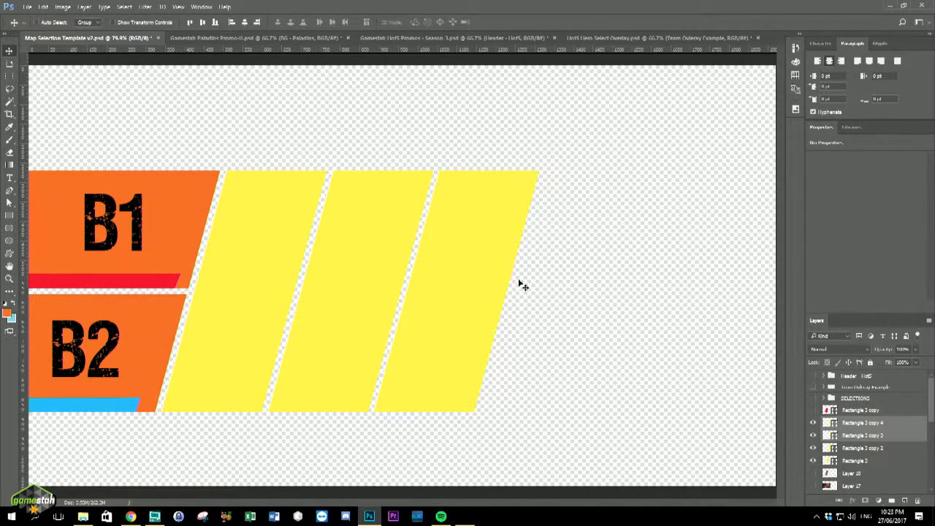
{"action": "left_click", "coordinate": [875, 424]}
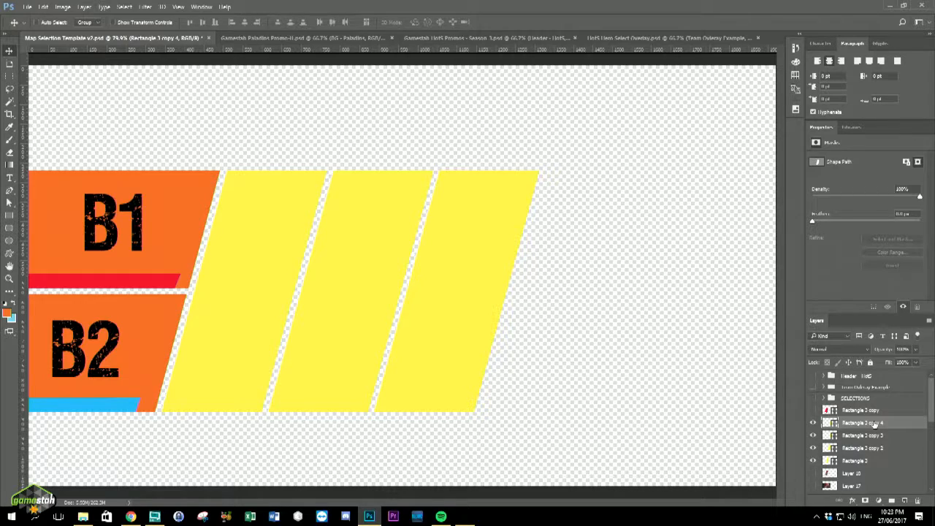
{"action": "left_click_drag", "start_coordinate": [454, 258], "coordinate": [554, 264]}
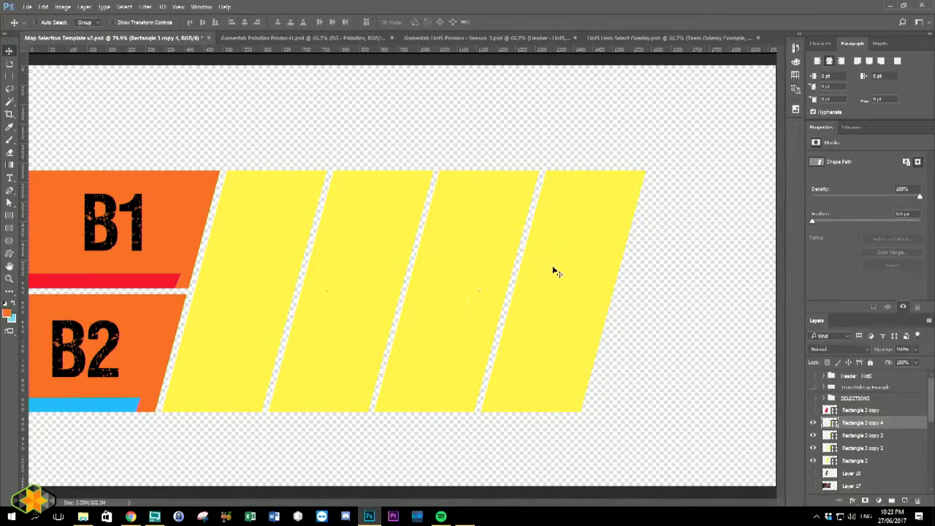
Duplicate the fourth yellow panel and place the copy to its right as a fifth panel with the same gap.
{"action": "left_click", "coordinate": [567, 307], "text": "alt"}
{"action": "left_click_drag", "start_coordinate": [585, 273], "coordinate": [686, 274]}
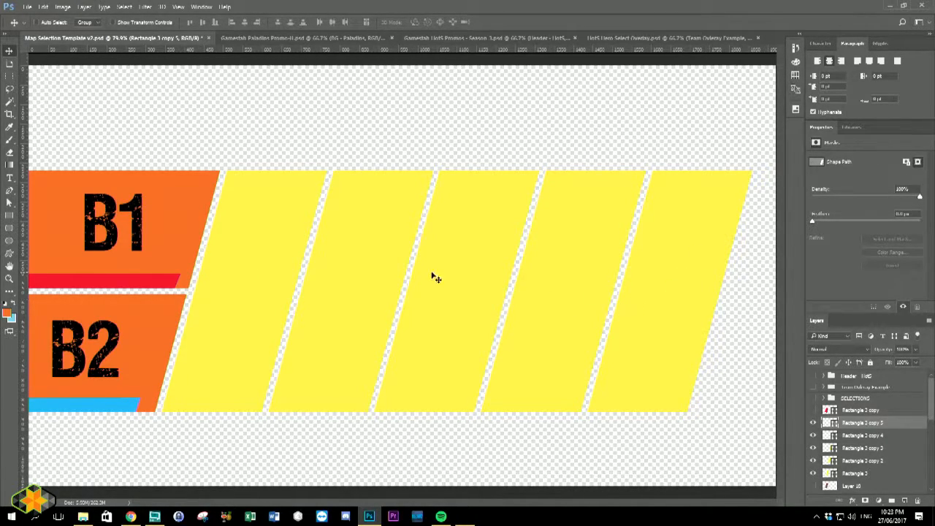
{"action": "scroll", "coordinate": [377, 263], "scroll_direction": "down", "scroll_amount": 5}
{"action": "scroll", "coordinate": [378, 263], "scroll_direction": "up", "scroll_amount": 3}
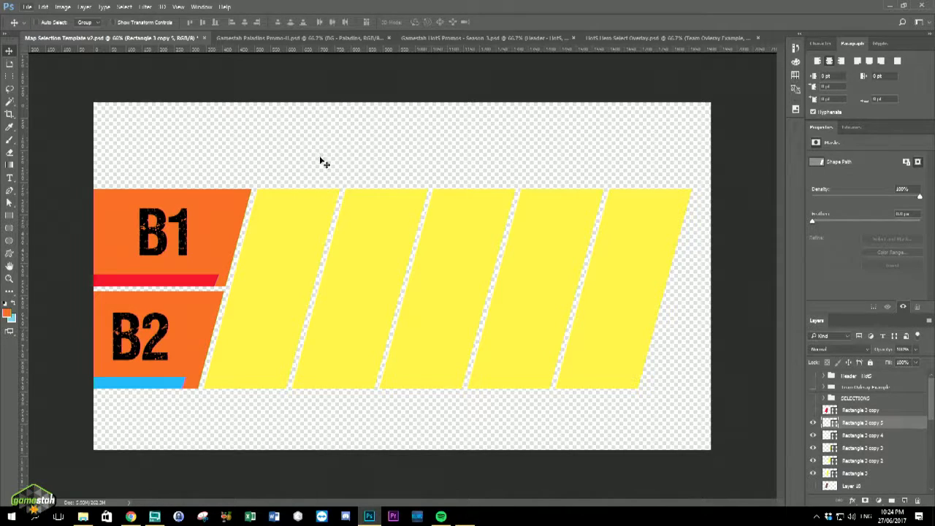
Show the white Layer 0 background behind the panels.
{"action": "scroll", "coordinate": [861, 437], "scroll_direction": "down", "scroll_amount": 5}
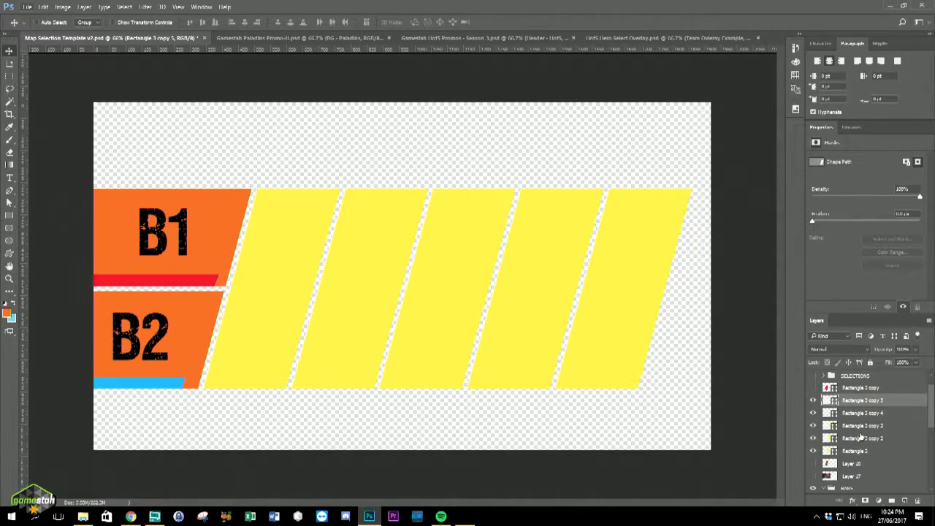
{"action": "scroll", "coordinate": [862, 437], "scroll_direction": "down", "scroll_amount": 3}
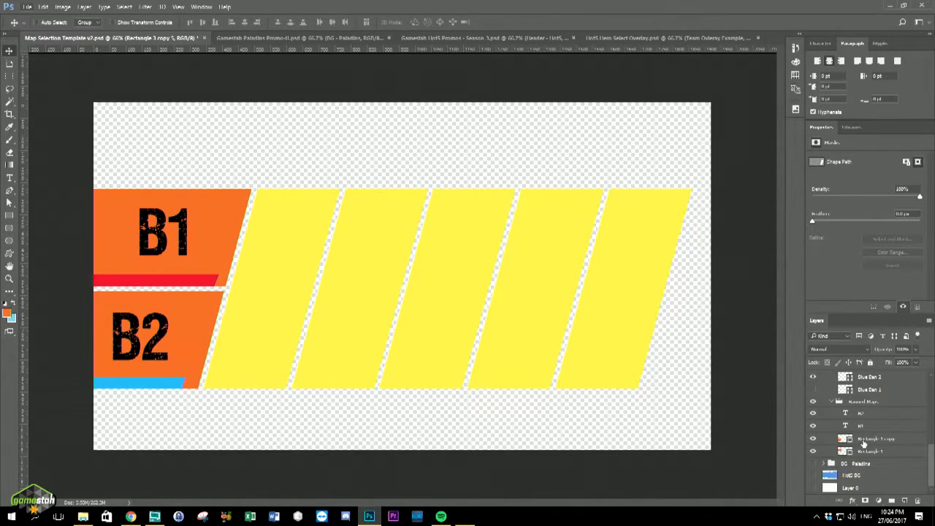
{"action": "left_click", "coordinate": [813, 488]}
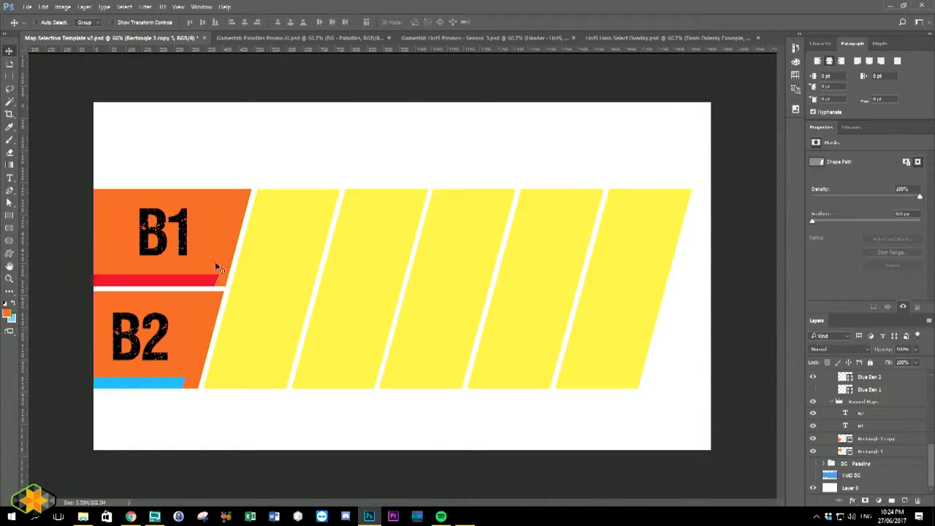
Select the Red Ban 1 bar and shift it right until its upper slanted corner meets B1's slanted edge.
{"action": "scroll", "coordinate": [841, 431], "scroll_direction": "up", "scroll_amount": 3}
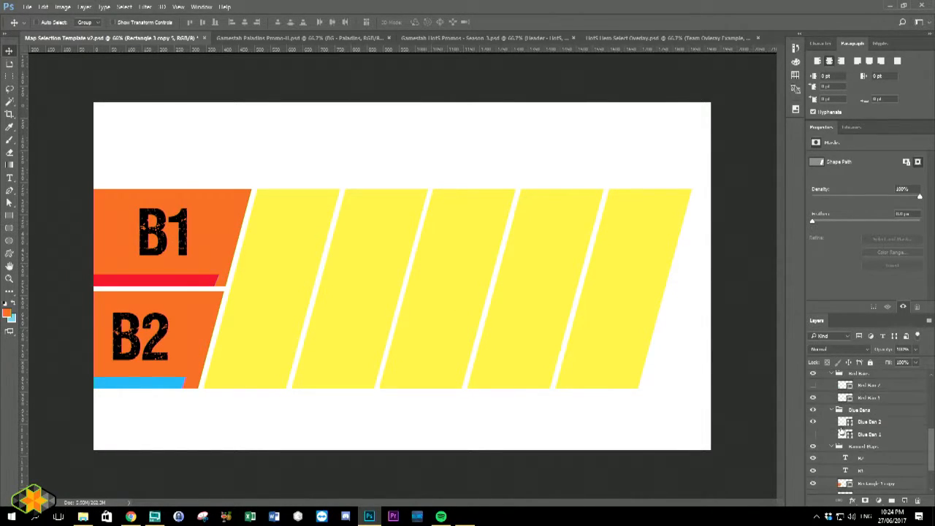
{"action": "left_click", "coordinate": [854, 410]}
{"action": "left_click", "coordinate": [813, 409]}
{"action": "left_click", "coordinate": [813, 409]}
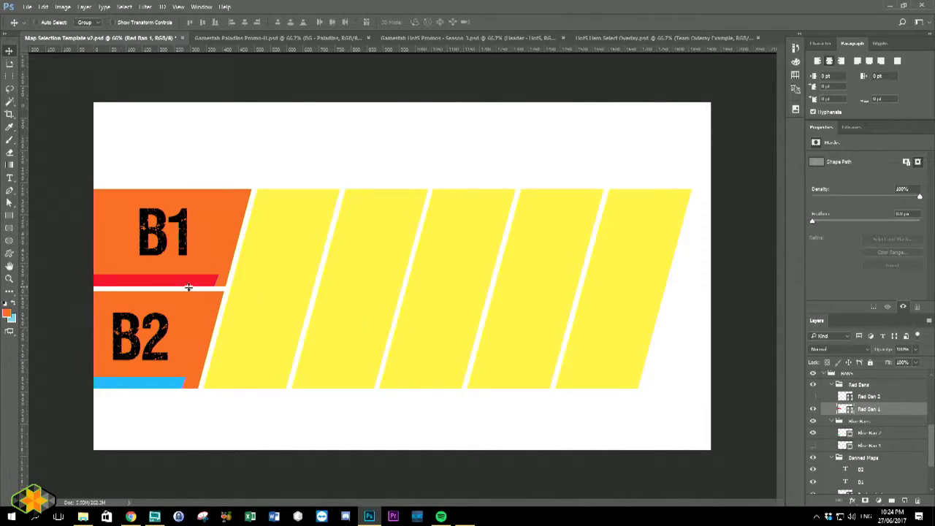
{"action": "left_click_drag", "start_coordinate": [184, 285], "coordinate": [193, 282]}
{"action": "scroll", "coordinate": [229, 270], "scroll_direction": "up", "scroll_amount": 10}
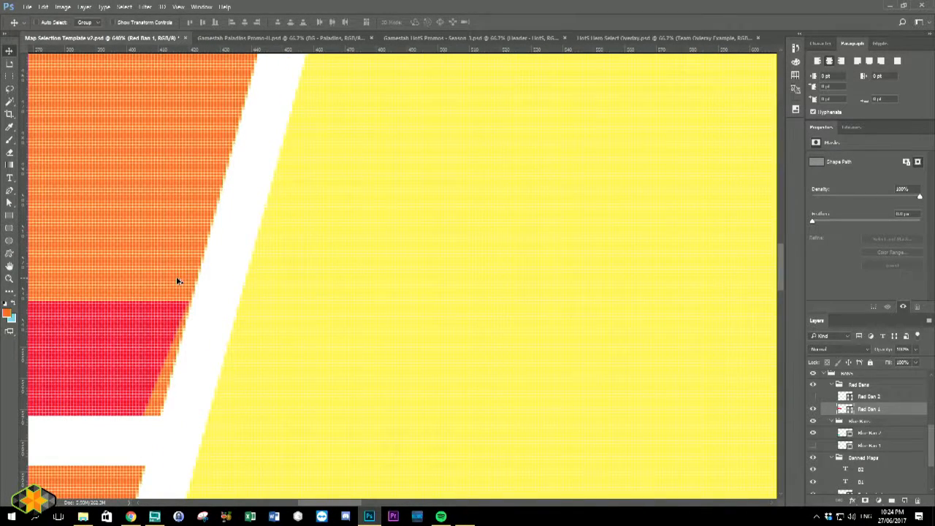
{"action": "scroll", "coordinate": [178, 281], "scroll_direction": "up", "scroll_amount": 2}
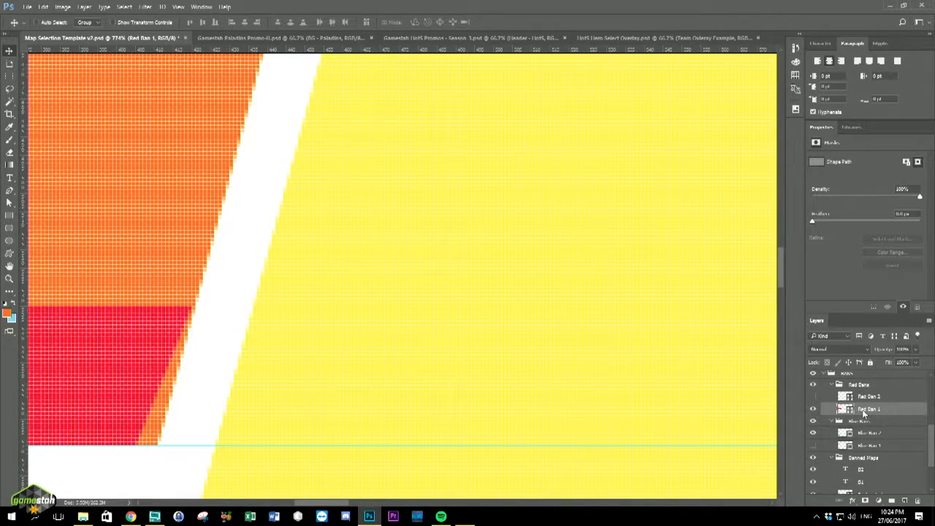
{"action": "key", "text": "Right"}
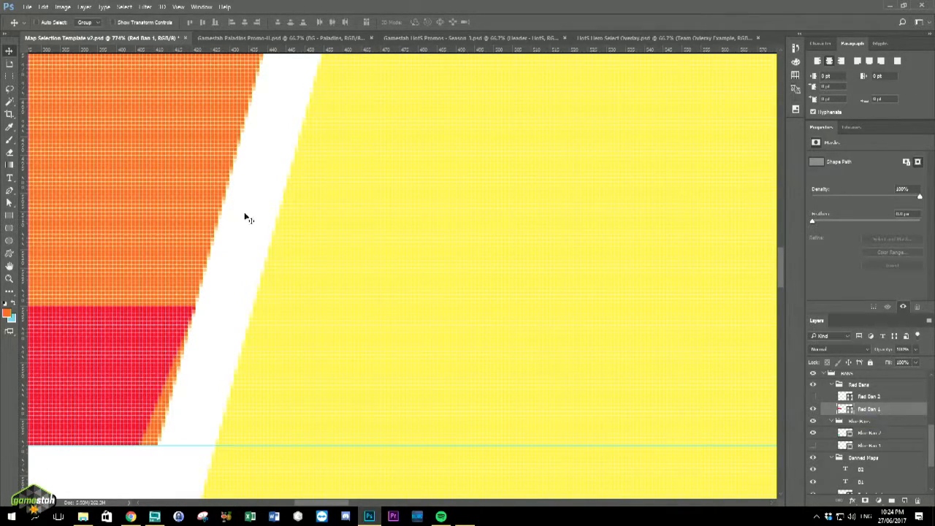
Move the Red Ban 1 bar's lower slanted corner point onto B1's bottom corner to match the panel's slant.
{"action": "left_click", "coordinate": [9, 203]}
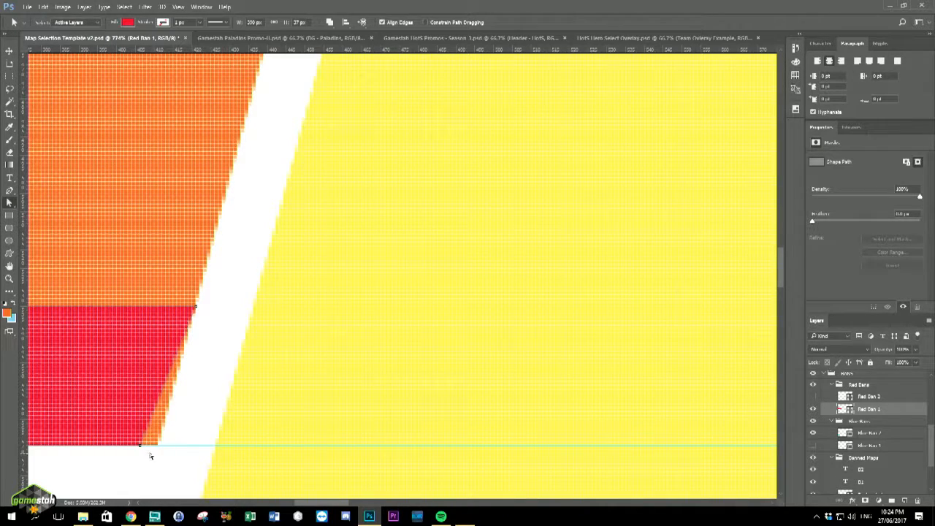
{"action": "left_click_drag", "start_coordinate": [141, 445], "coordinate": [159, 448]}
{"action": "scroll", "coordinate": [158, 447], "scroll_direction": "down", "scroll_amount": 5}
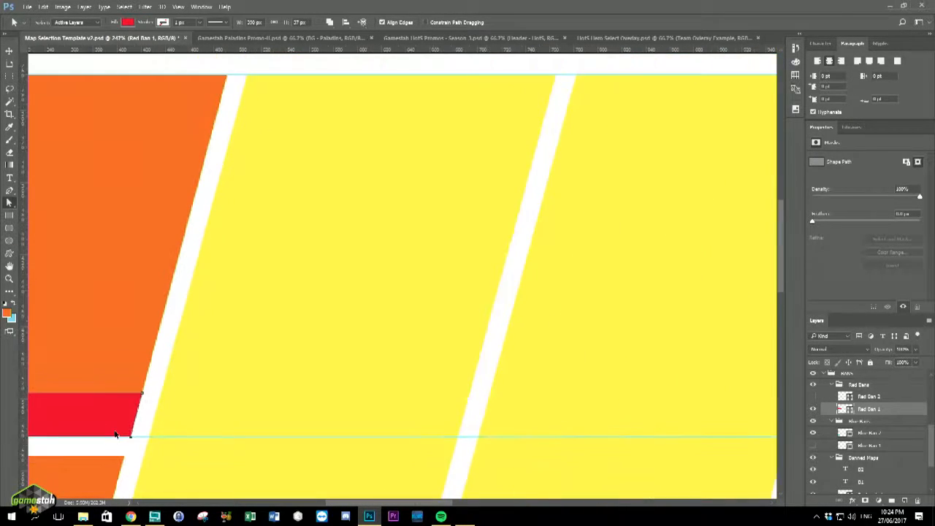
Move the Red Ban 1 bar left past the canvas edge, leaving an orange slanted strip at its right end.
{"action": "scroll", "coordinate": [115, 434], "scroll_direction": "down", "scroll_amount": 3}
{"action": "scroll", "coordinate": [310, 504], "scroll_direction": "up", "scroll_amount": 3}
{"action": "left_click_drag", "start_coordinate": [311, 504], "coordinate": [308, 504]}
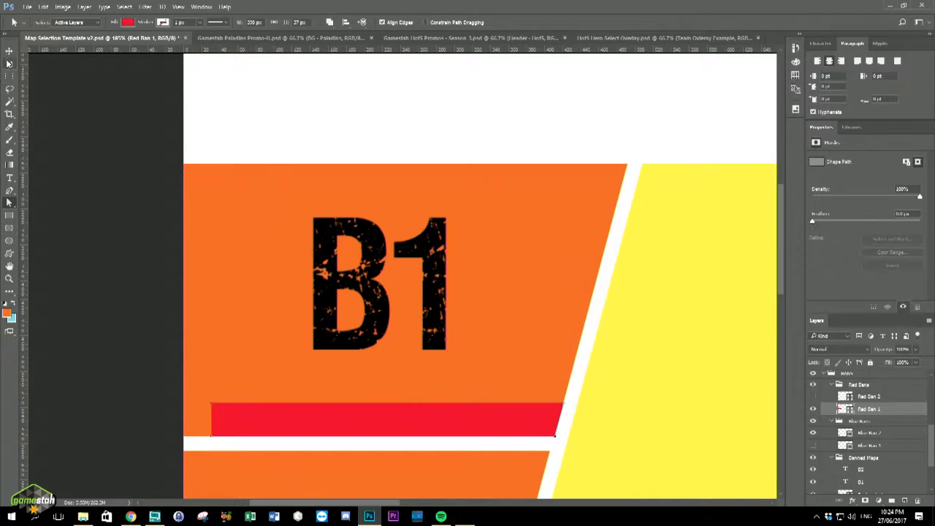
{"action": "left_click", "coordinate": [10, 50]}
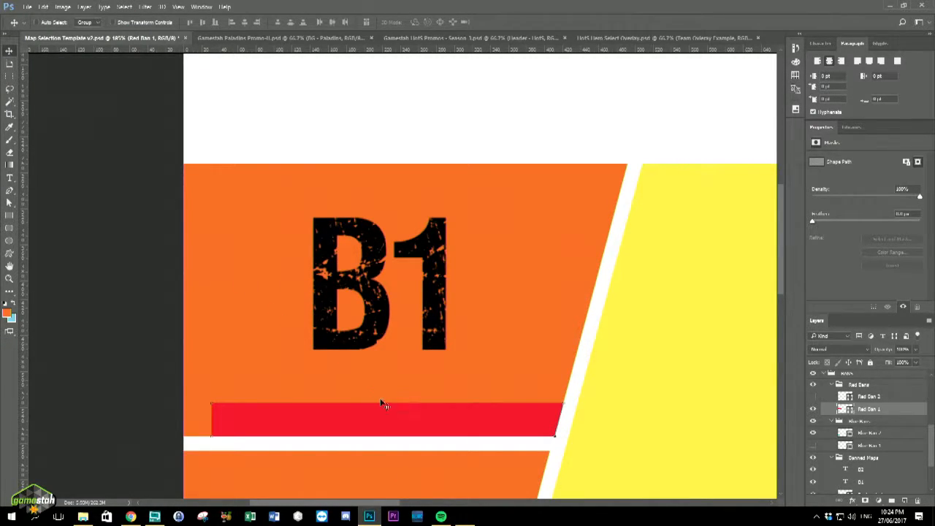
{"action": "left_click_drag", "start_coordinate": [397, 416], "coordinate": [368, 416]}
{"action": "scroll", "coordinate": [468, 461], "scroll_direction": "down", "scroll_amount": 5}
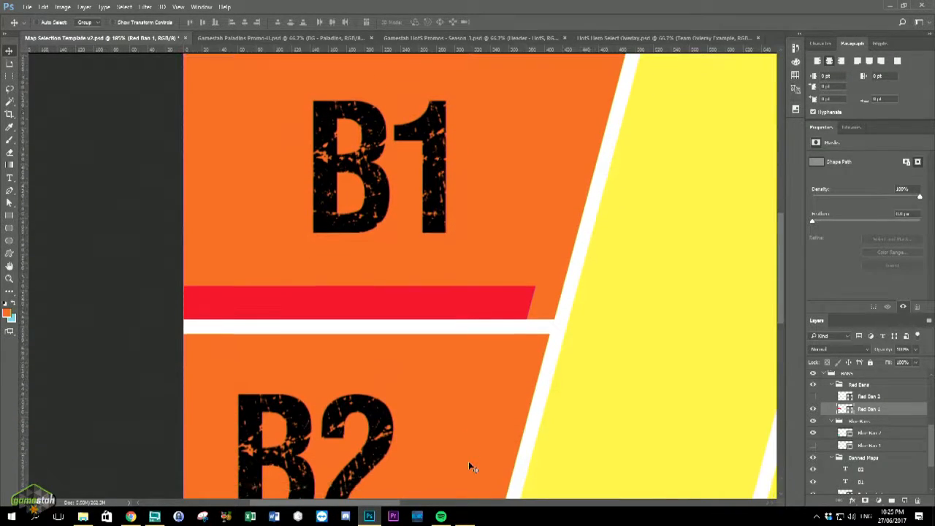
Delete the old Blue Ban 2, Blue Ban 1 and Red Ban 2 bar layers.
{"action": "scroll", "coordinate": [469, 461], "scroll_direction": "down", "scroll_amount": 7}
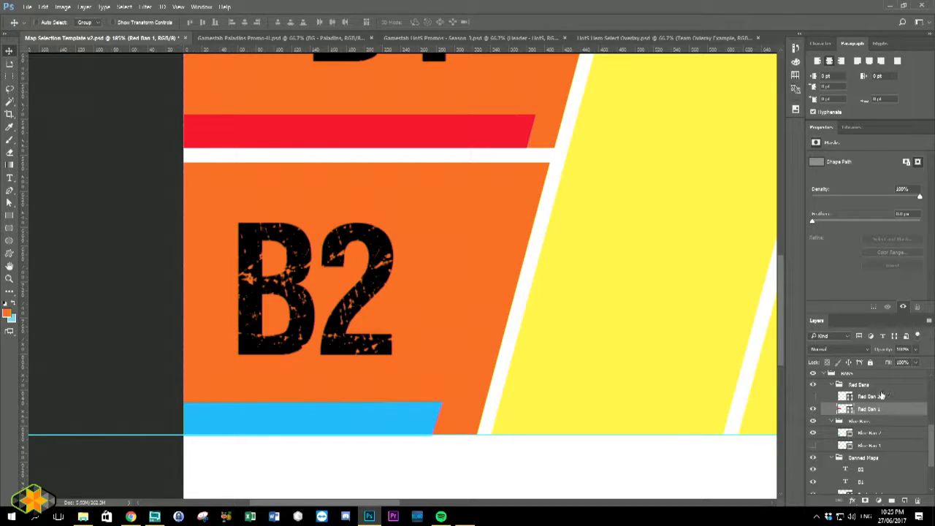
{"action": "left_click", "coordinate": [871, 434]}
{"action": "left_click", "coordinate": [875, 445], "text": "shift"}
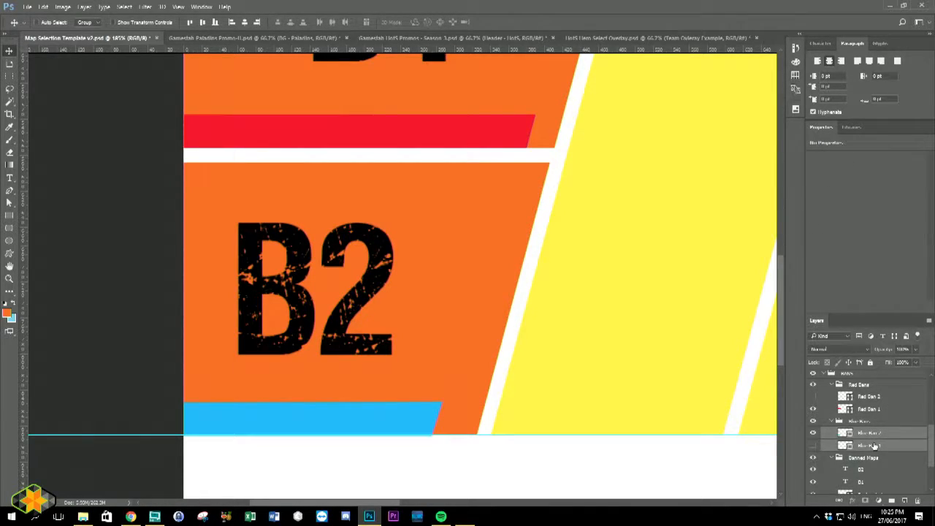
{"action": "key", "text": "Delete"}
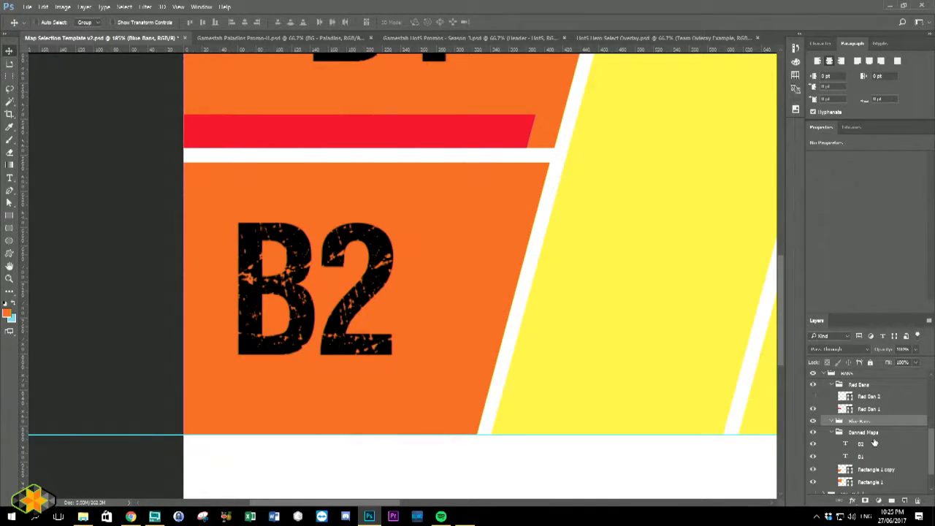
{"action": "left_click", "coordinate": [870, 399]}
{"action": "key", "text": "Delete"}
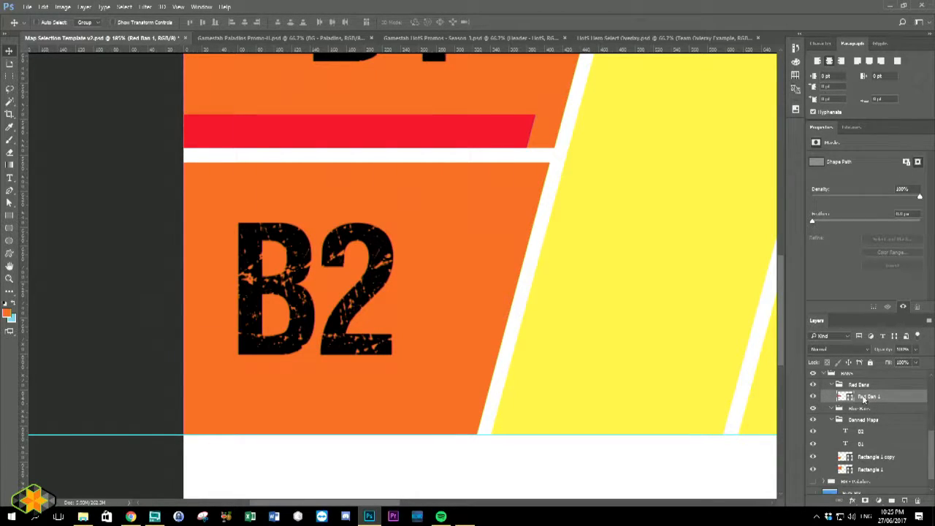
Duplicate the Red Ban 1 layer into the Blue Bans group and rename the copy "Blue Ban".
{"action": "key", "text": "ctrl+j"}
{"action": "left_click_drag", "start_coordinate": [864, 398], "coordinate": [862, 421]}
{"action": "double_click", "coordinate": [875, 420]}
{"action": "type", "text": "Blue Ban"}
{"action": "key", "text": "Return"}
Move the Blue Ban bar to B2's bottom edge and shift it left to leave an orange slanted strip.
{"action": "left_click_drag", "start_coordinate": [390, 139], "coordinate": [318, 419]}
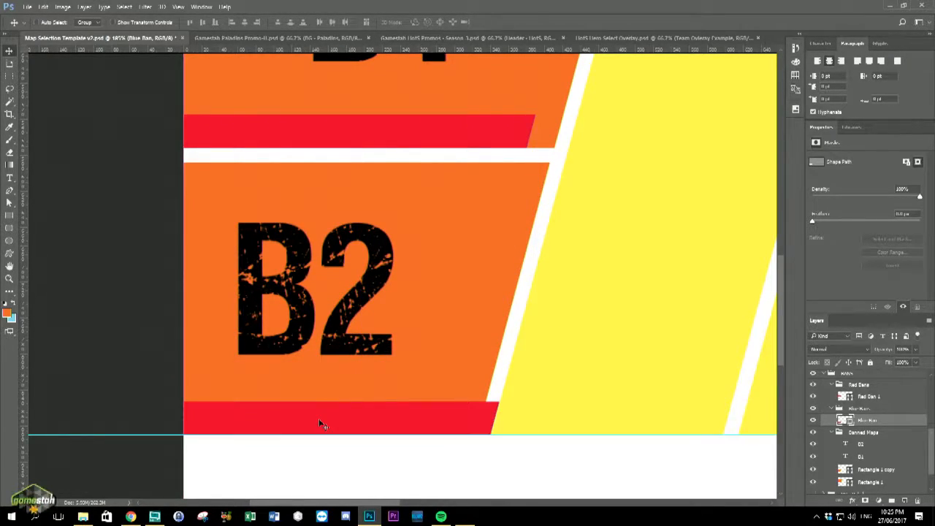
{"action": "left_click_drag", "start_coordinate": [416, 426], "coordinate": [338, 423]}
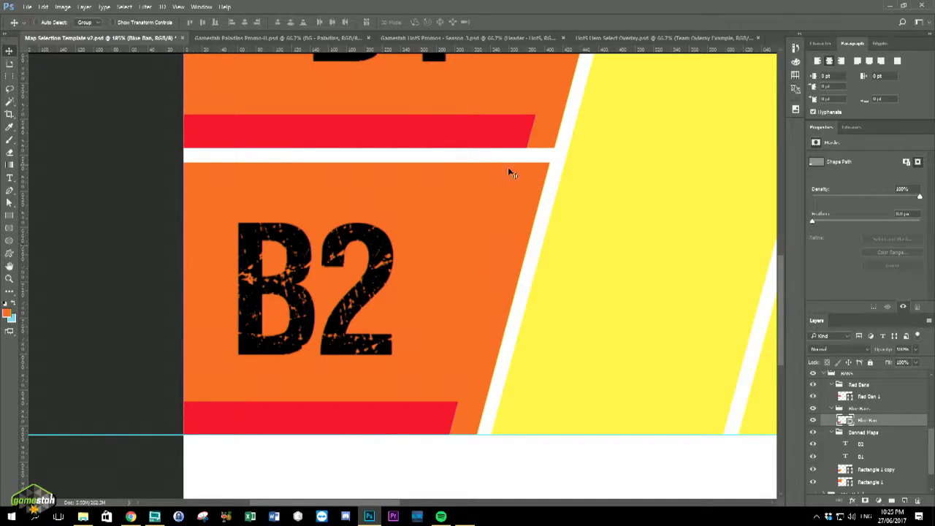
{"action": "scroll", "coordinate": [560, 146], "scroll_direction": "up", "scroll_amount": 5}
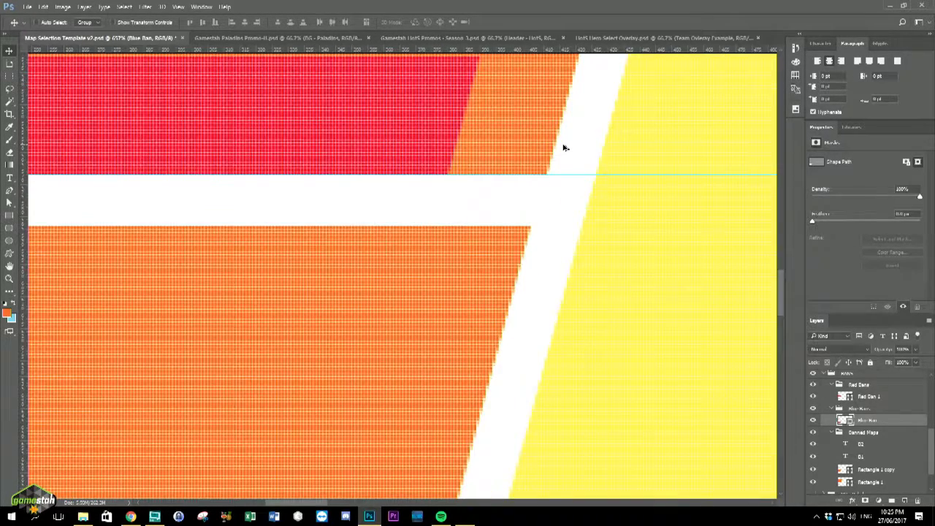
{"action": "scroll", "coordinate": [563, 147], "scroll_direction": "down", "scroll_amount": 4}
{"action": "scroll", "coordinate": [438, 334], "scroll_direction": "down", "scroll_amount": 4}
{"action": "scroll", "coordinate": [431, 368], "scroll_direction": "up", "scroll_amount": 1}
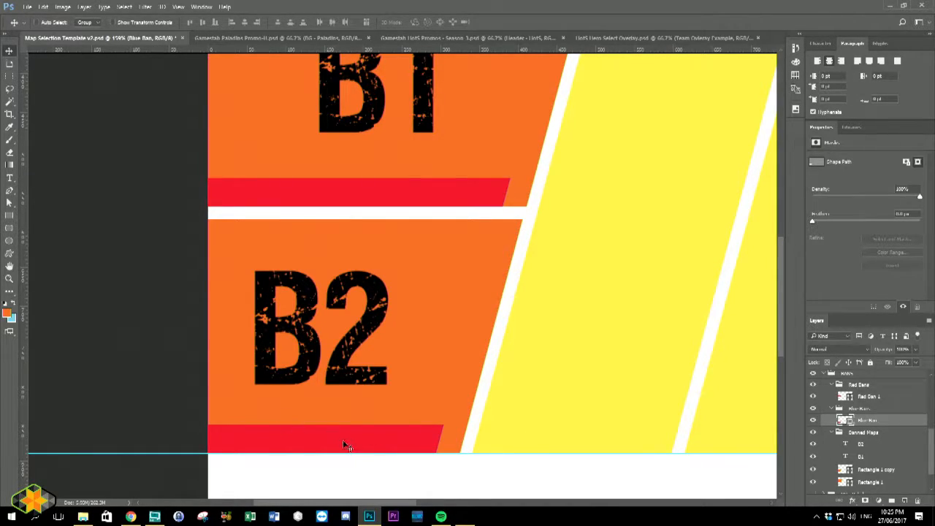
Change the Blue Ban bar's fill to blue from the recently used colors.
{"action": "left_click", "coordinate": [10, 216]}
{"action": "left_click", "coordinate": [90, 23]}
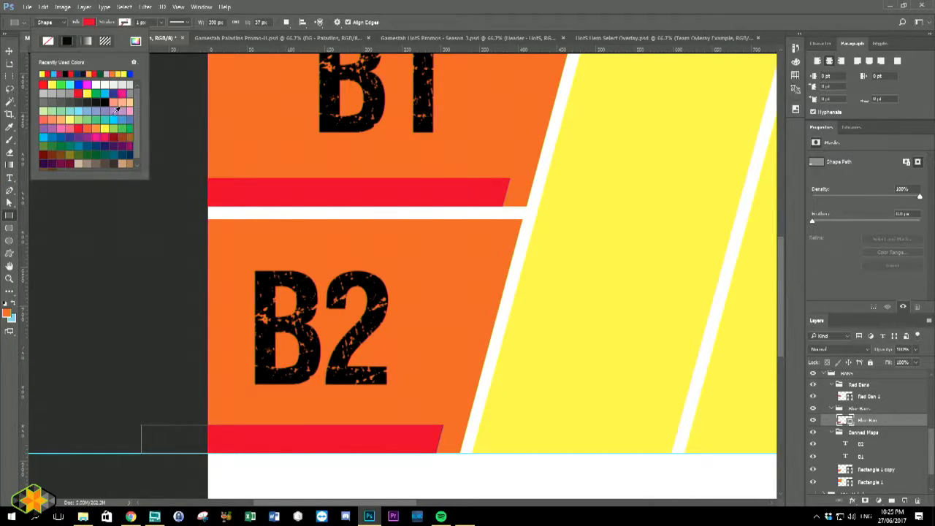
{"action": "left_click", "coordinate": [133, 73]}
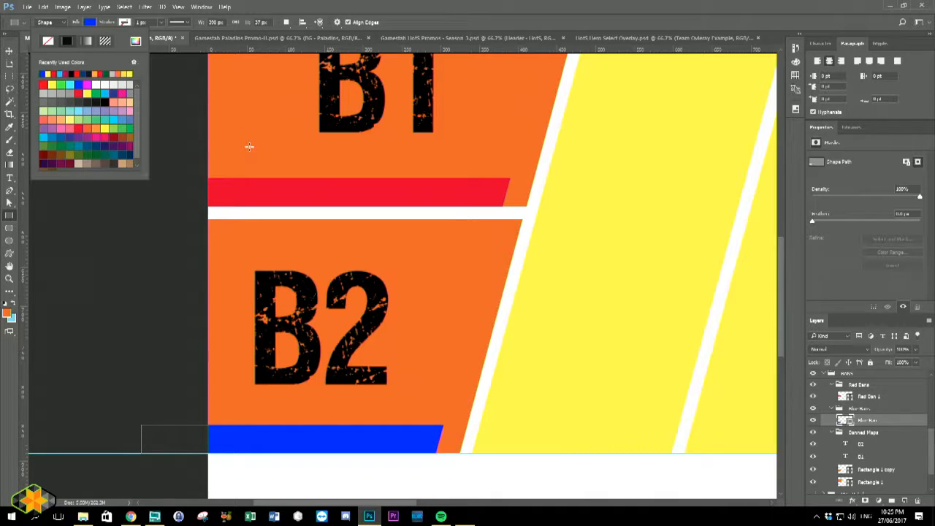
{"action": "left_click", "coordinate": [94, 24]}
{"action": "scroll", "coordinate": [587, 269], "scroll_direction": "down", "scroll_amount": 5}
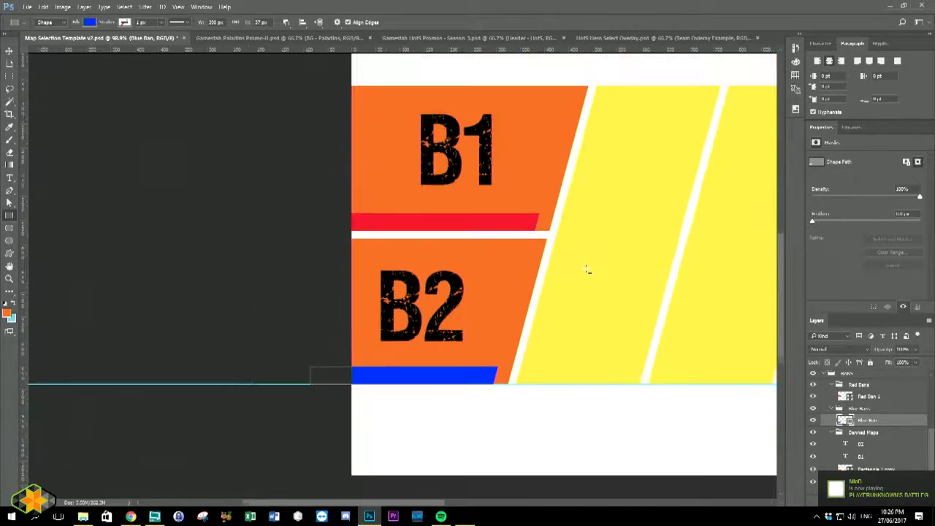
{"action": "scroll", "coordinate": [587, 269], "scroll_direction": "down", "scroll_amount": 4}
{"action": "scroll", "coordinate": [587, 269], "scroll_direction": "up", "scroll_amount": 2}
{"action": "scroll", "coordinate": [588, 269], "scroll_direction": "down", "scroll_amount": 1}
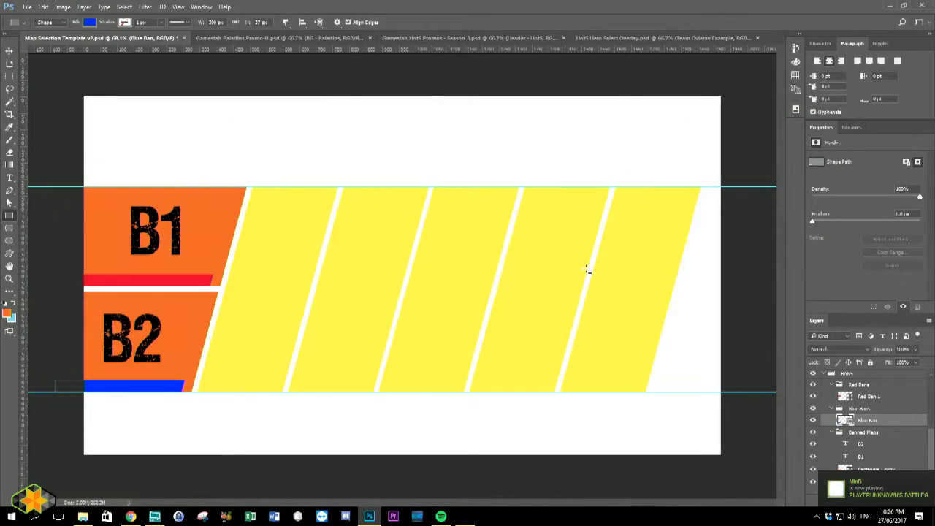